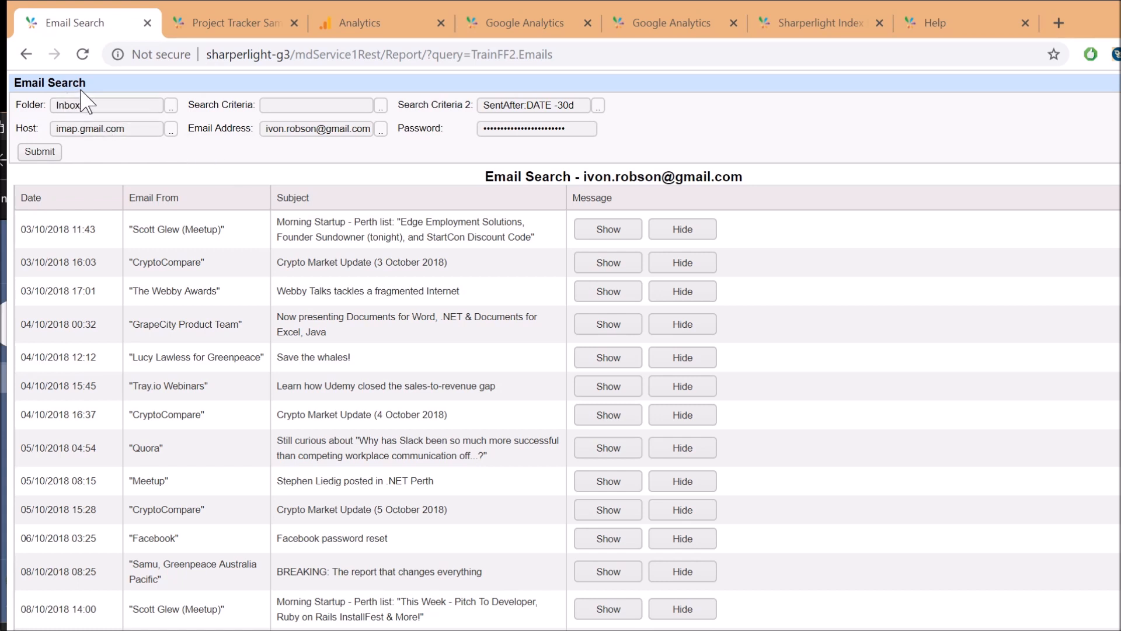
# Expand and collapse the CryptoCompare market update email, then switch to the Project Tracker homepage
pyautogui.click(289, 106)
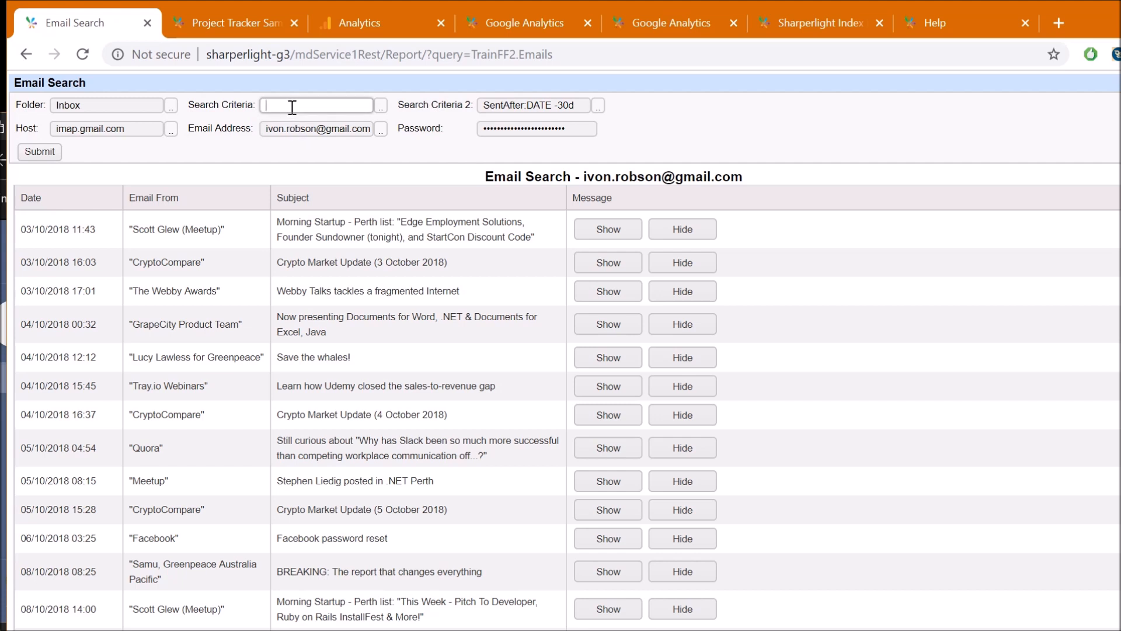
pyautogui.click(607, 266)
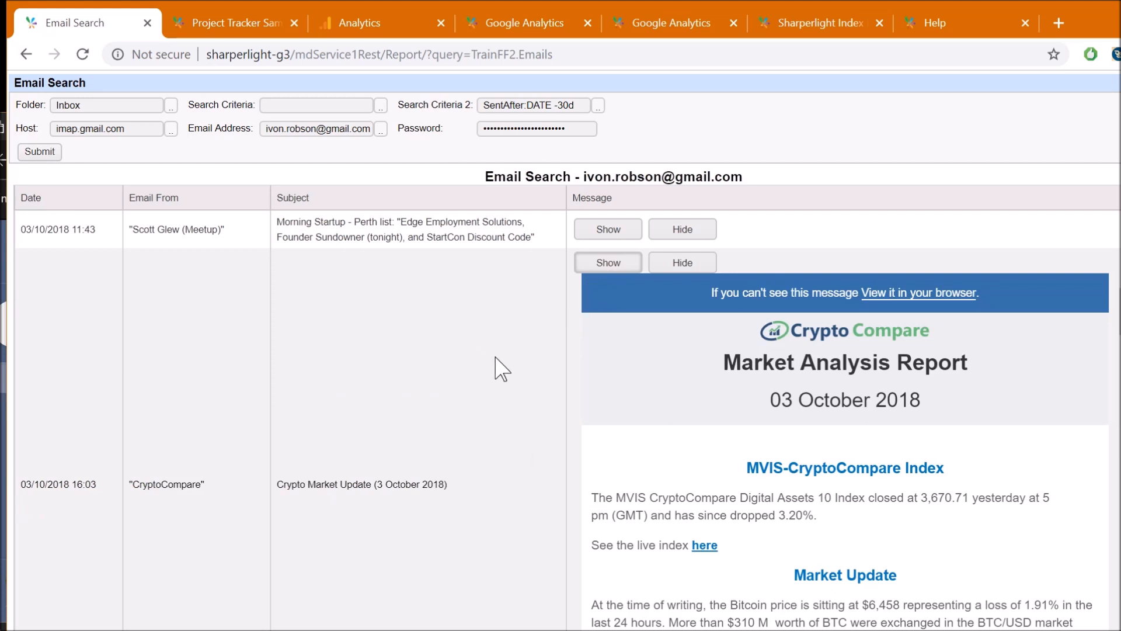
pyautogui.click(681, 261)
pyautogui.click(235, 14)
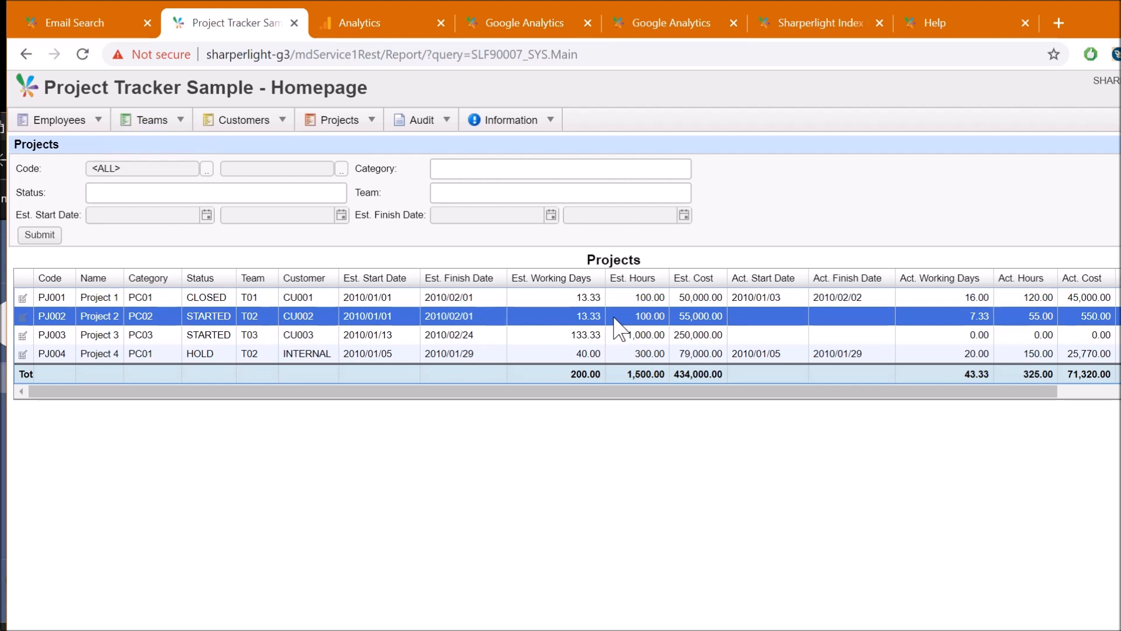
# Select projects PJ003 and PJ002, then switch over to the Google Analytics SL1 custom report
pyautogui.click(406, 336)
pyautogui.click(376, 315)
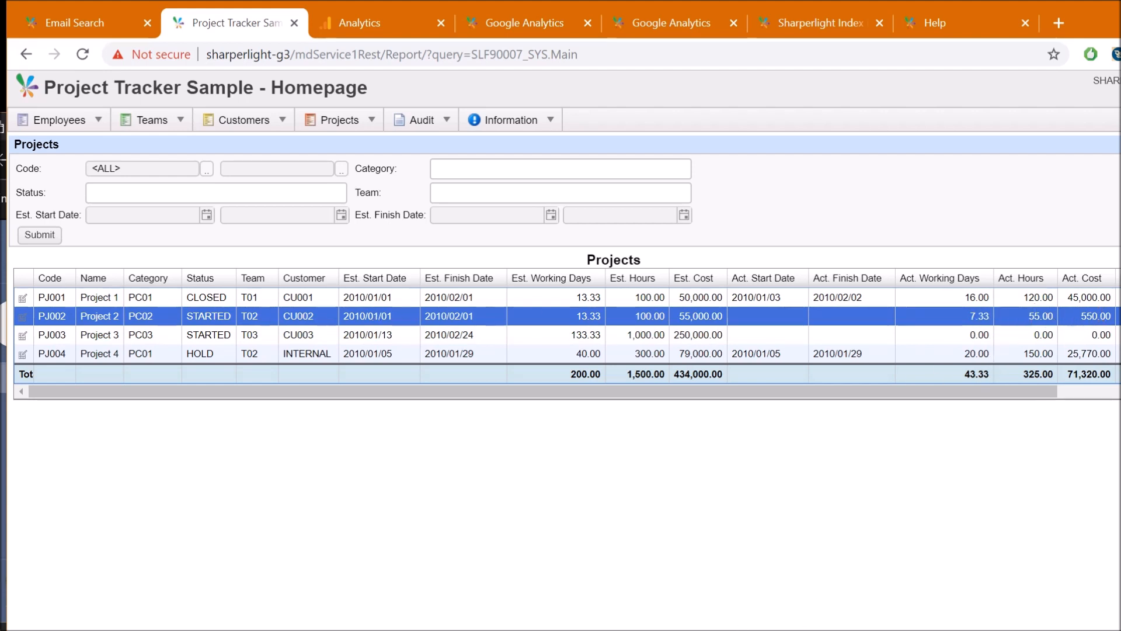
pyautogui.hotkey('alt', 'Tab')
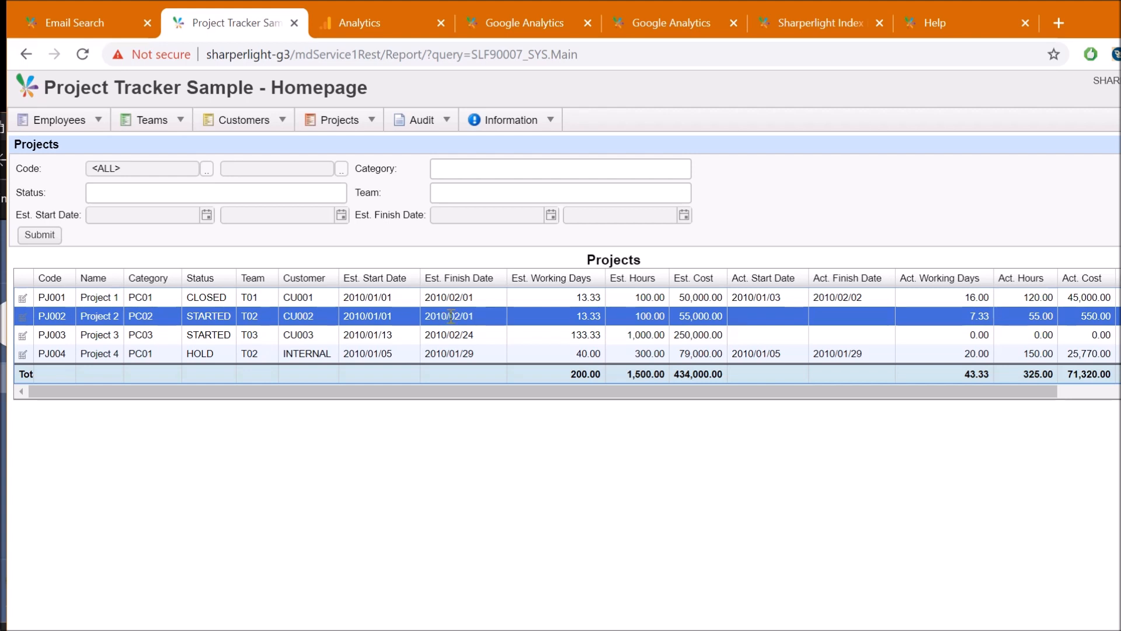
pyautogui.hotkey('ctrl', 'Tab')
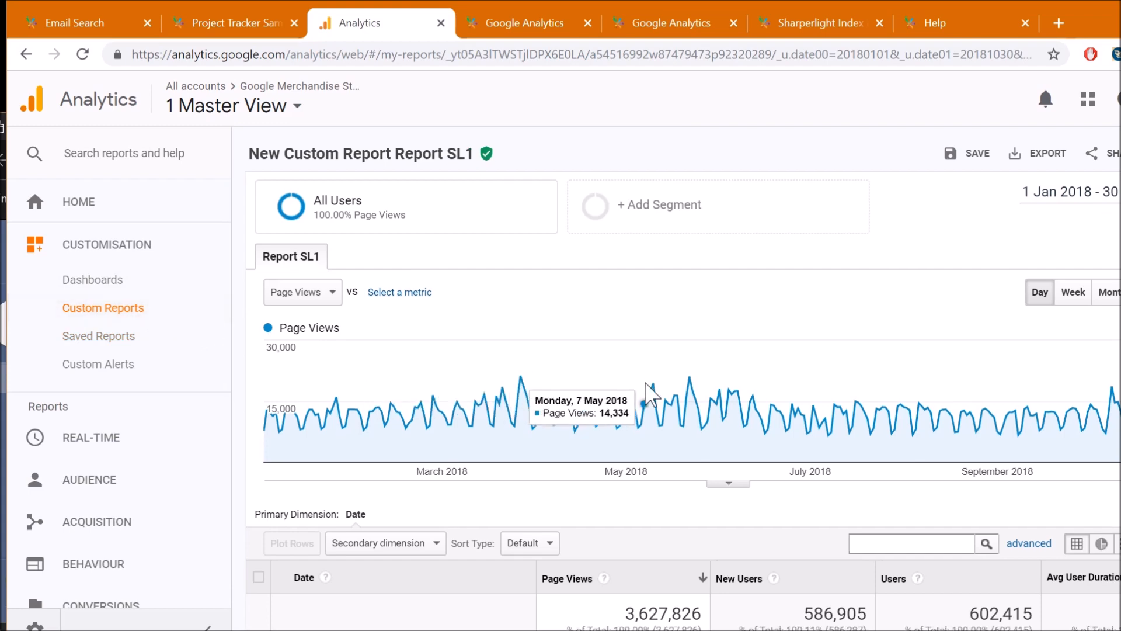
# Open Email Report for the SL1 report and open the PDF attachment format dropdown
pyautogui.scroll(-3, 632, 456)
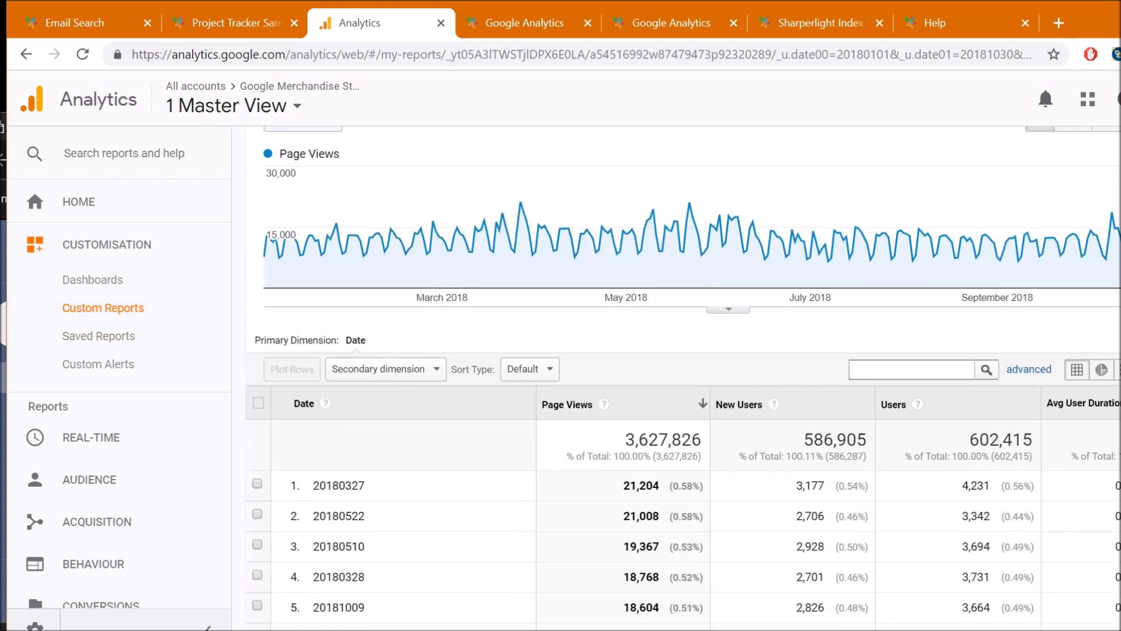
pyautogui.scroll(3, 1098, 409)
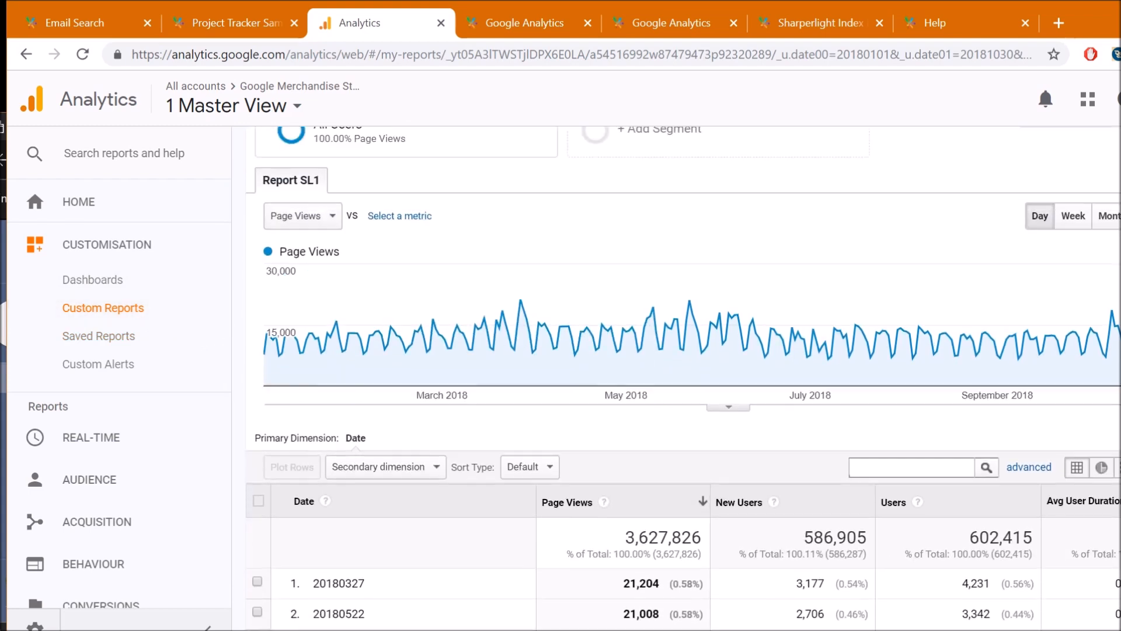
pyautogui.click(1114, 158)
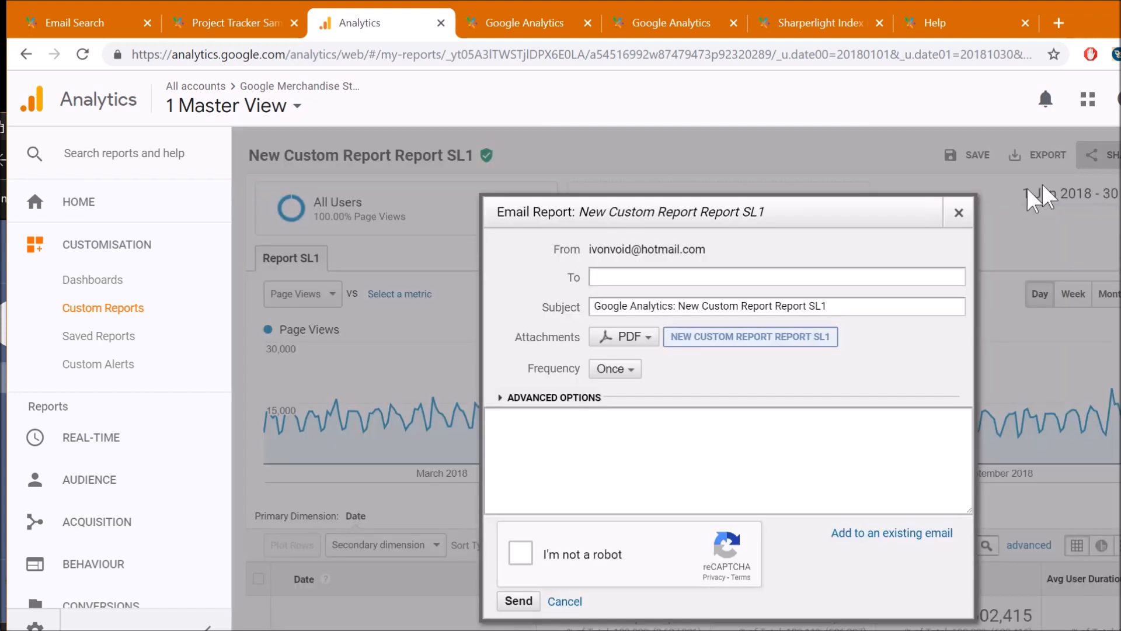
pyautogui.click(593, 277)
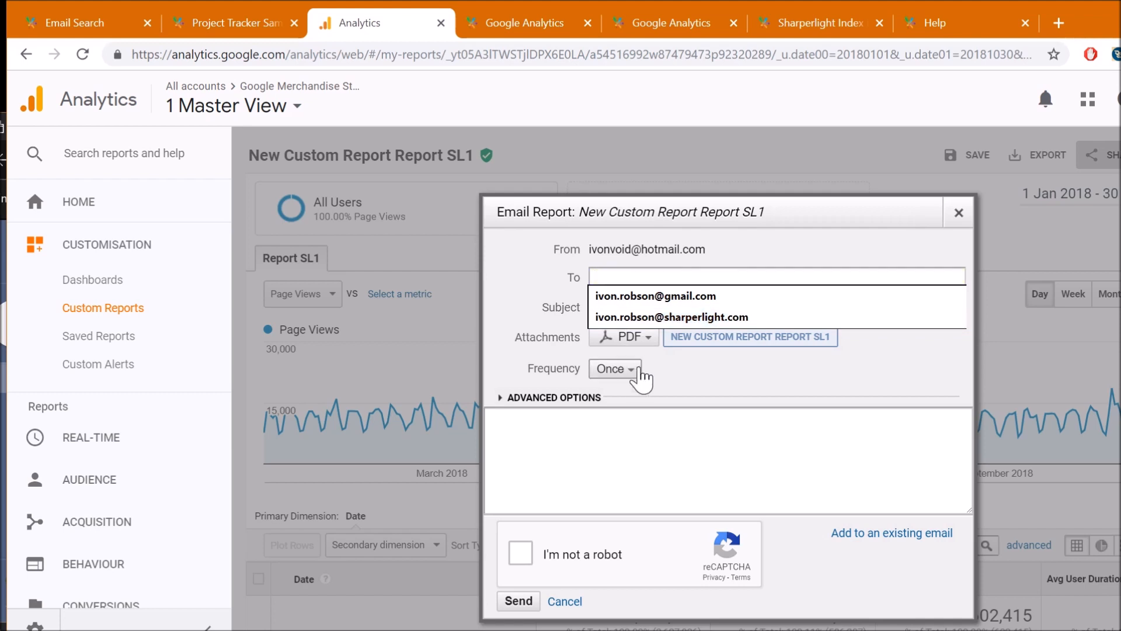
pyautogui.click(681, 376)
pyautogui.click(643, 342)
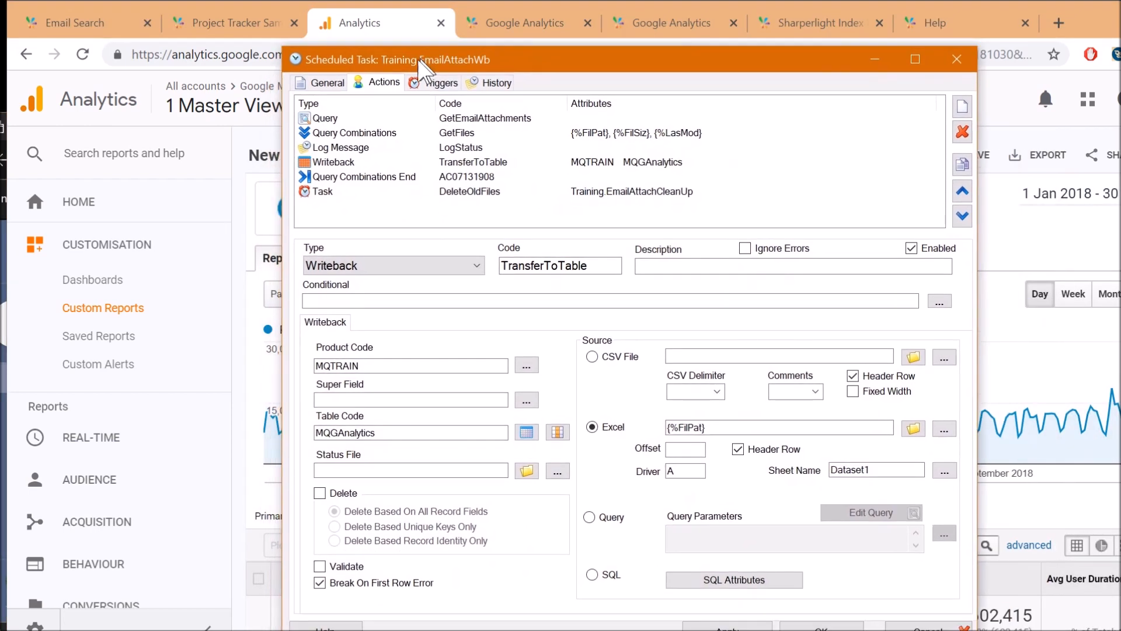
# Review the GetEmailAttachments, GetFiles, TransferToTable and DeleteOldFiles actions, then go to the Google Analytics chart
pyautogui.click(388, 118)
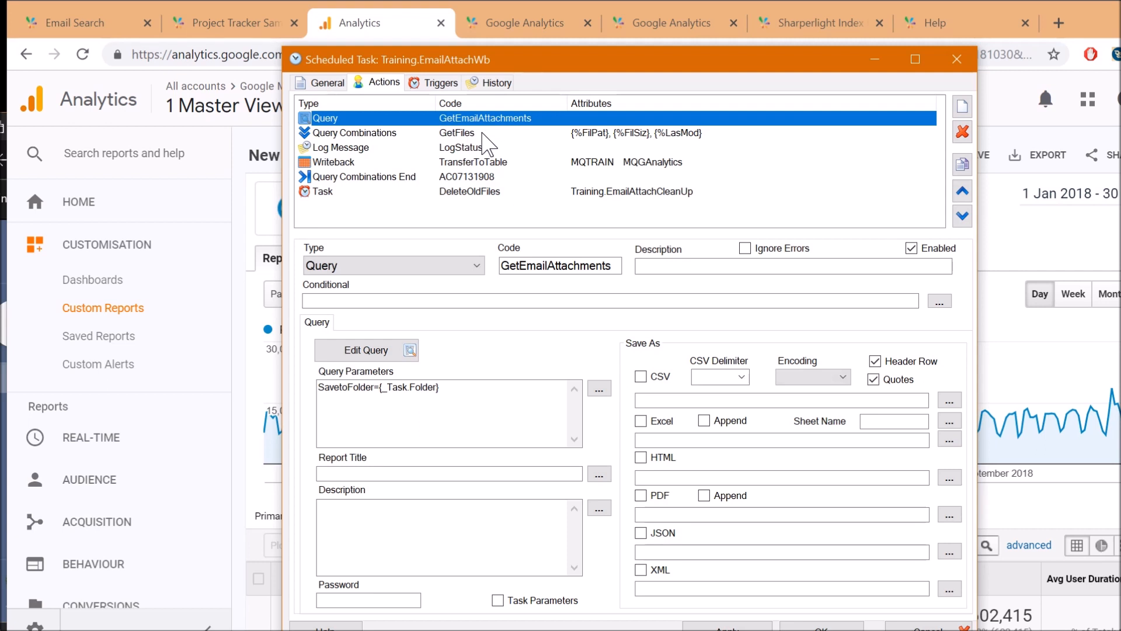
pyautogui.click(483, 133)
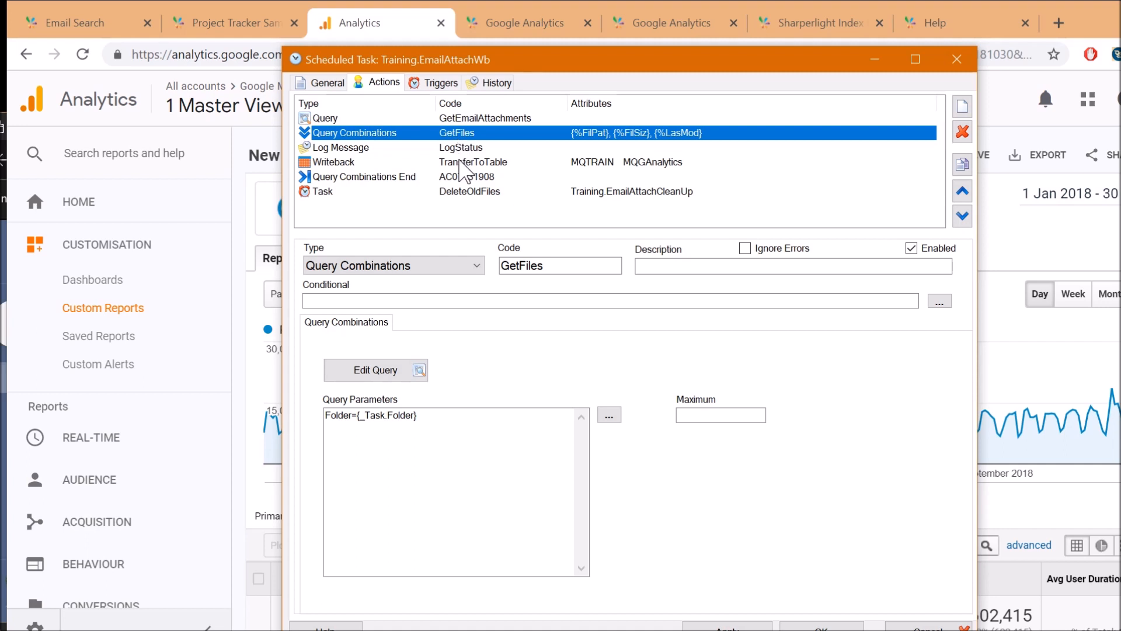
pyautogui.click(466, 163)
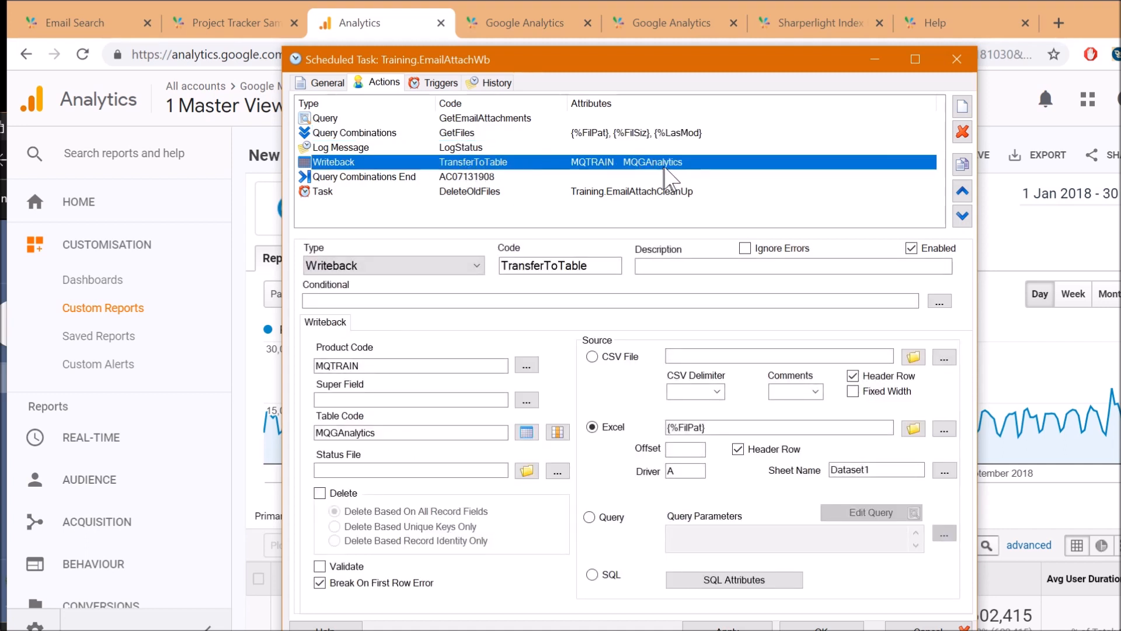
pyautogui.click(482, 191)
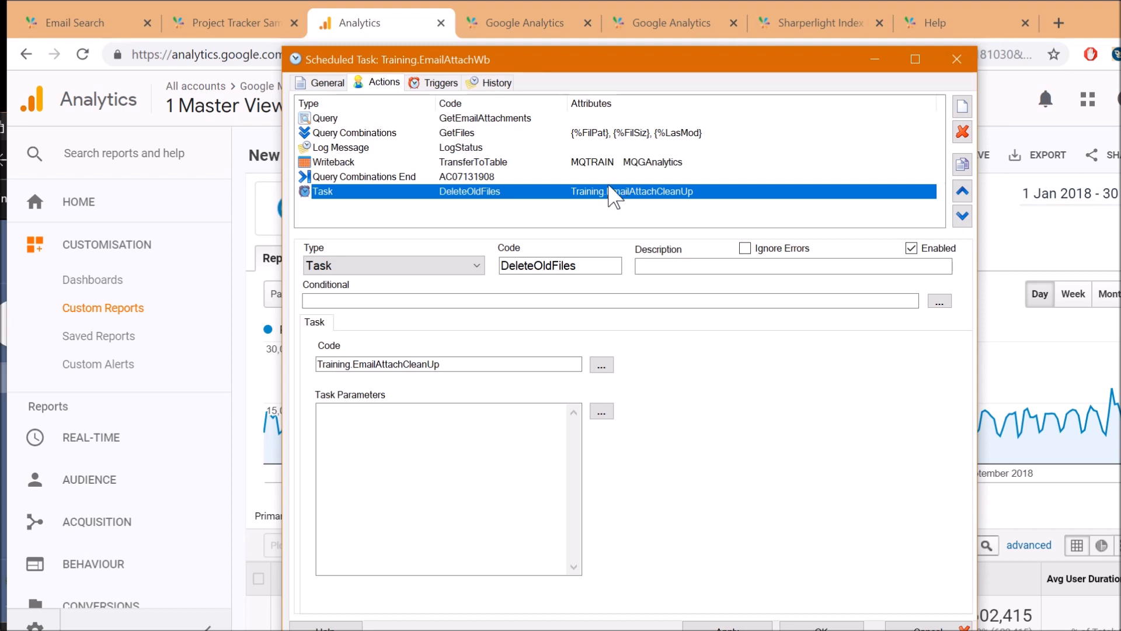
pyautogui.moveTo(560, 66); pyautogui.dragTo(546, 110)
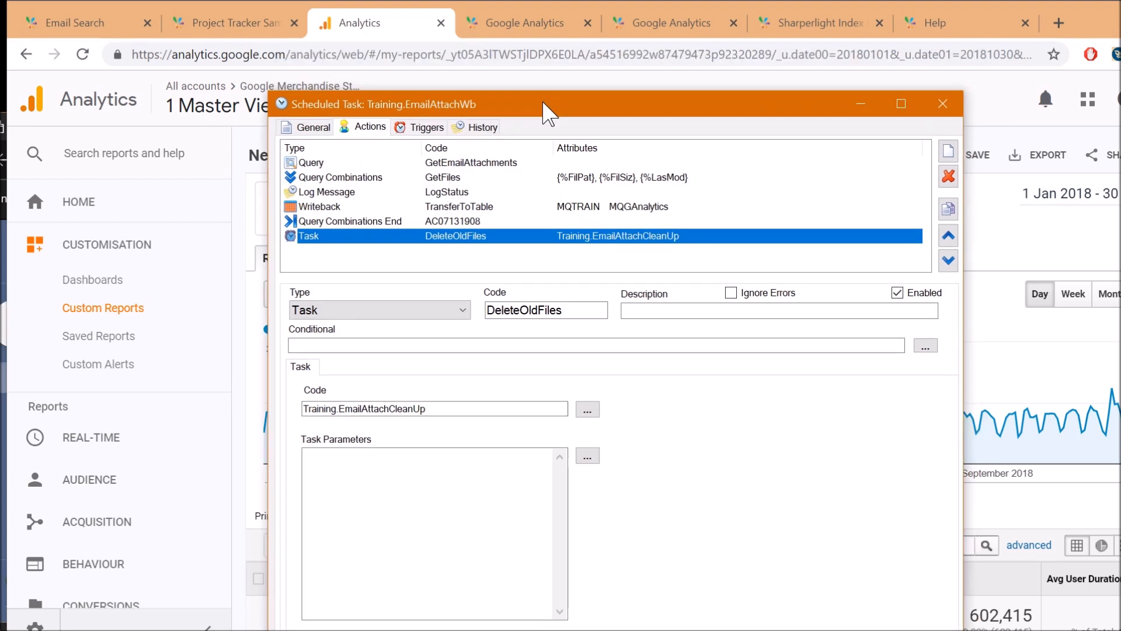
pyautogui.click(516, 25)
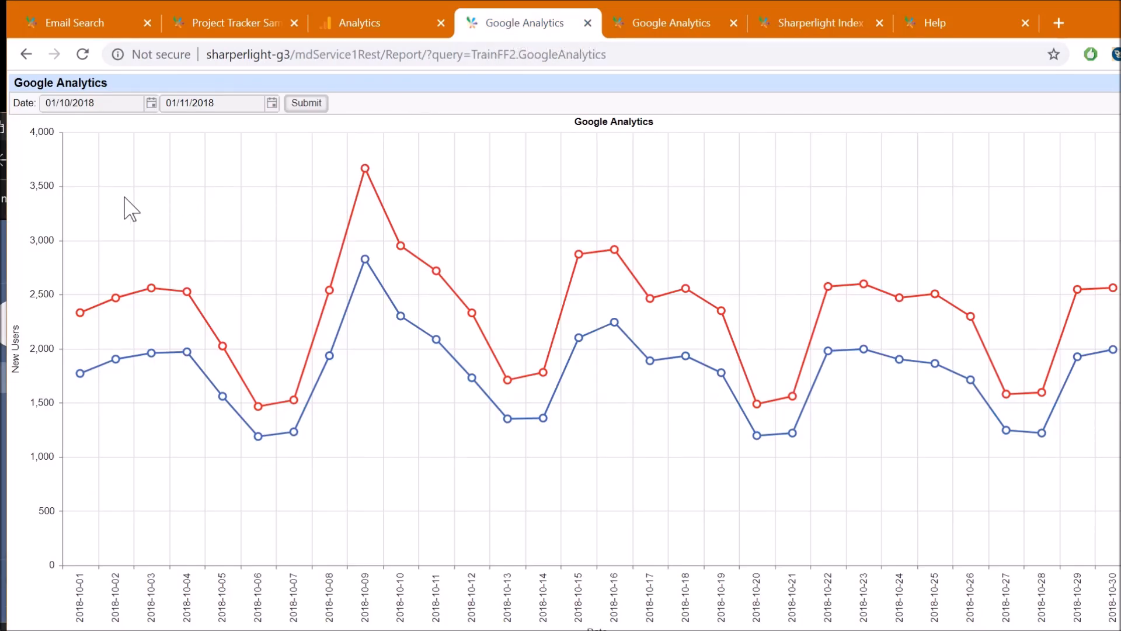
# Read daily Users and New Users values on the October 2018 chart, then switch to the next report
pyautogui.moveTo(257, 310)
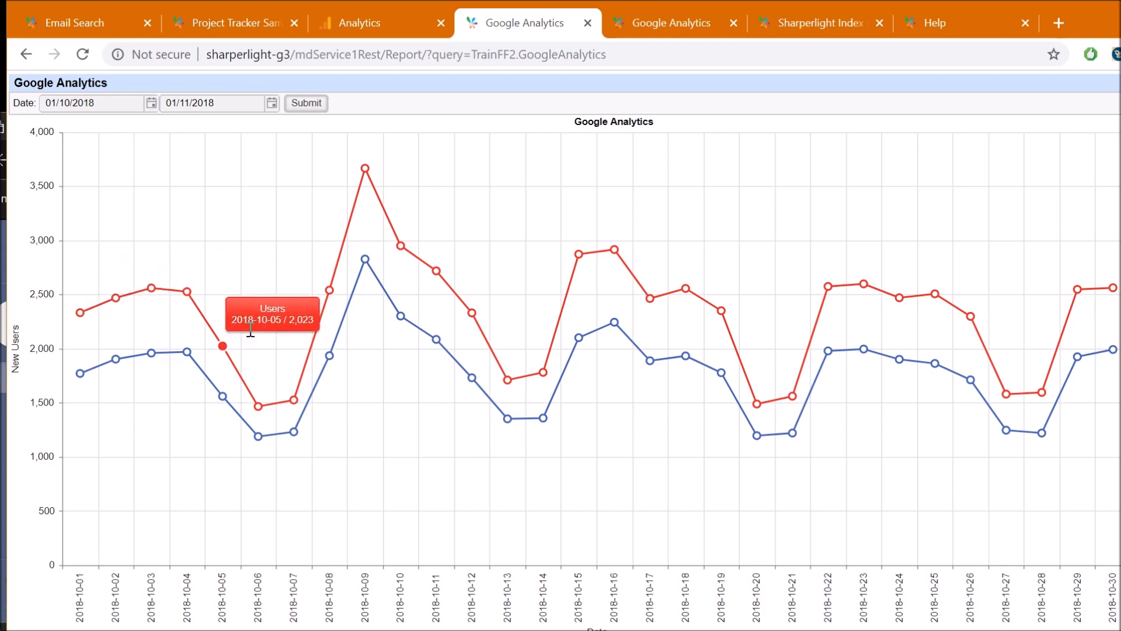
pyautogui.moveTo(416, 325)
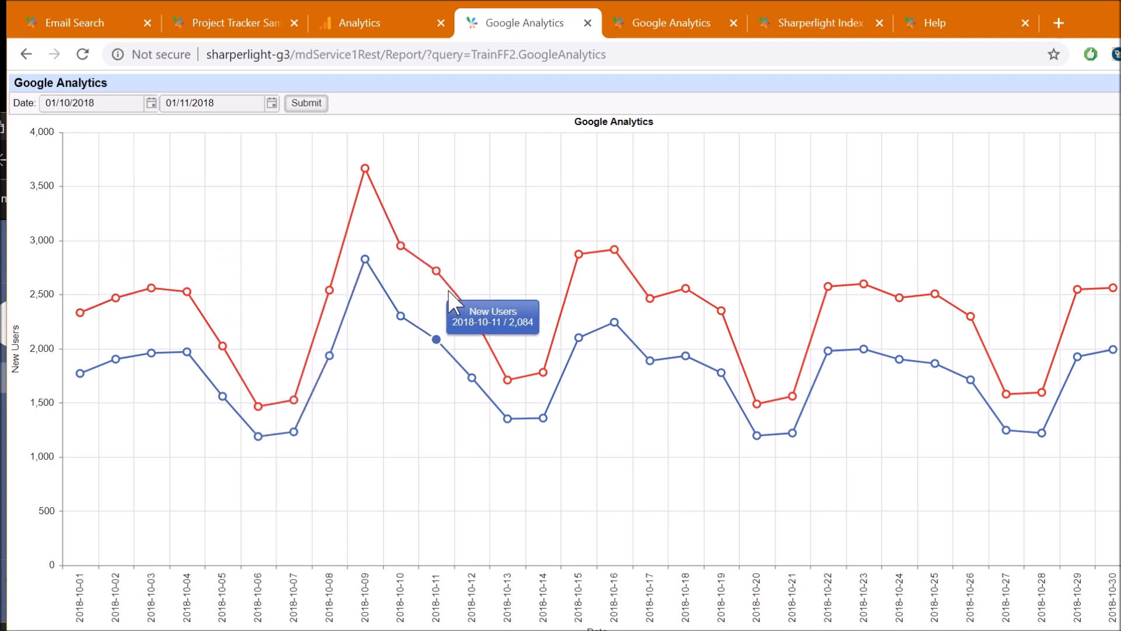
pyautogui.click(645, 28)
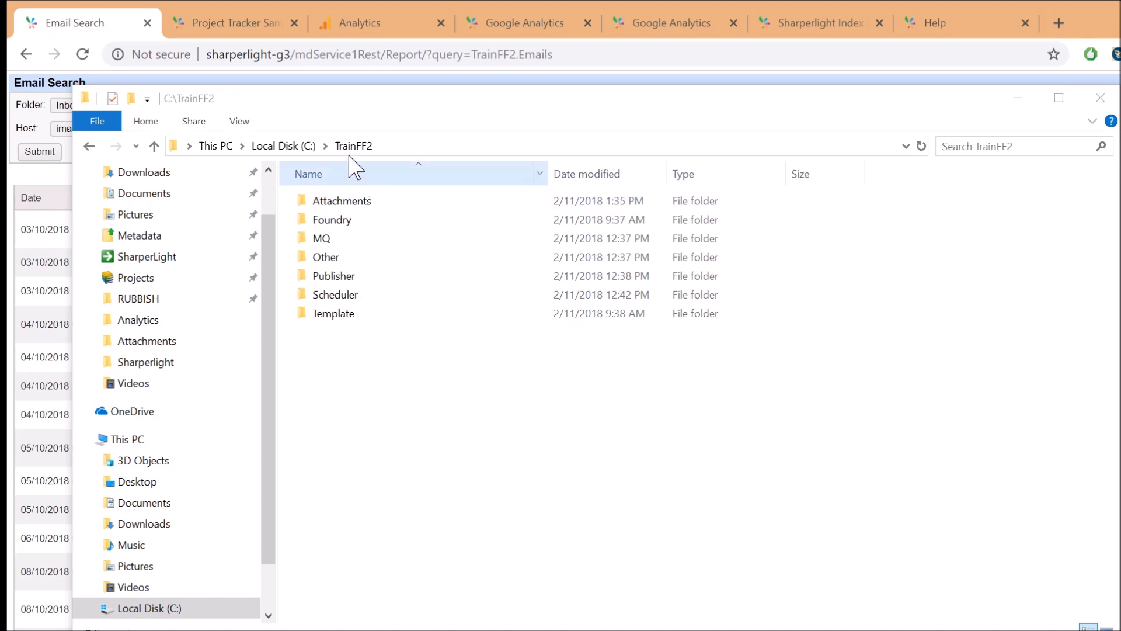
# Browse the C:\TrainFF2 Publisher and Scheduler folders, then return to the Email Search report
pyautogui.click(350, 337)
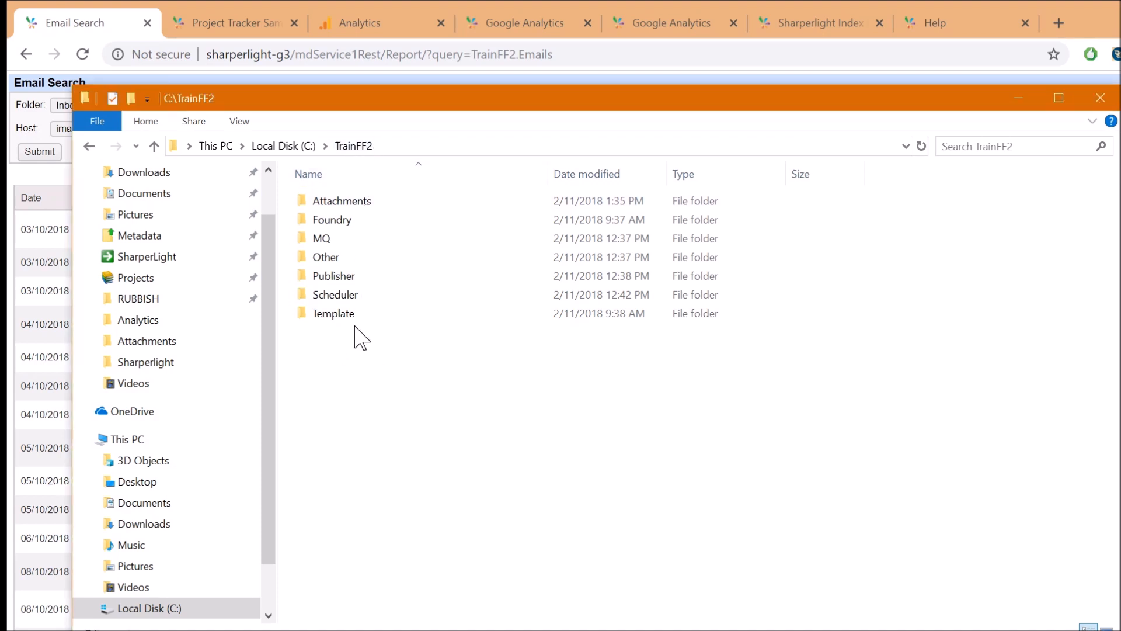
pyautogui.click(372, 277)
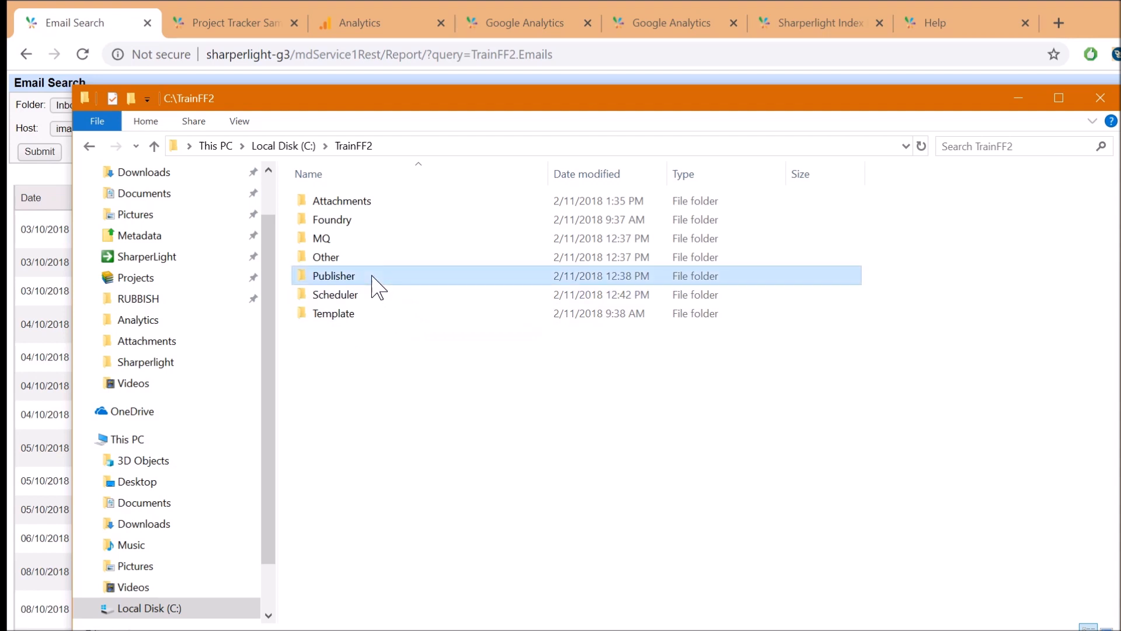
pyautogui.click(372, 276)
pyautogui.click(387, 343)
pyautogui.click(386, 343)
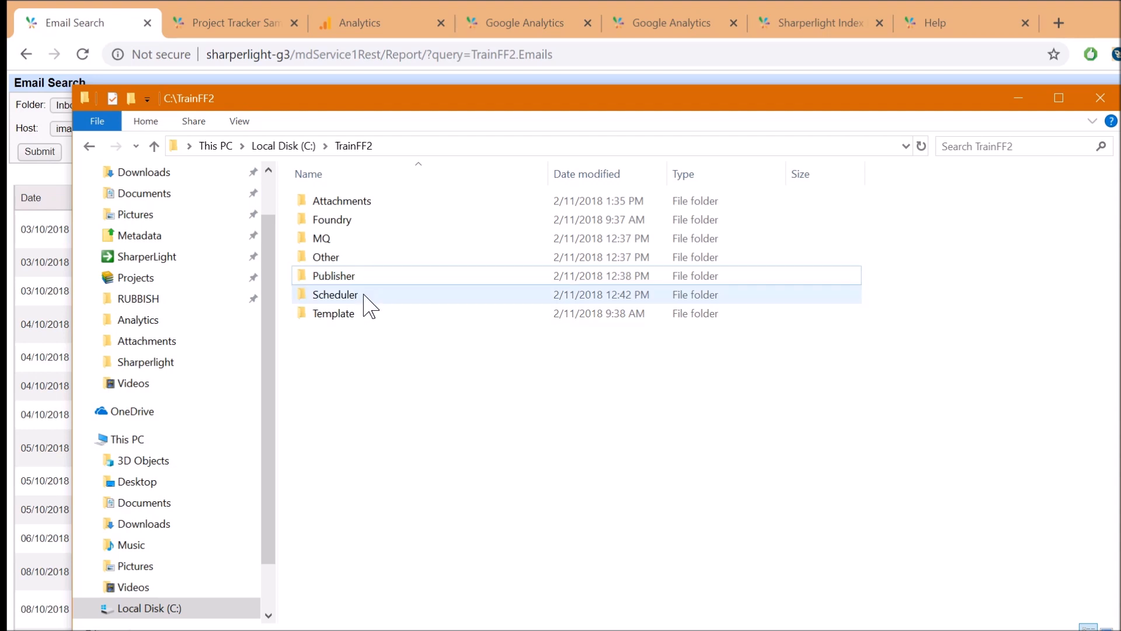
pyautogui.moveTo(369, 305)
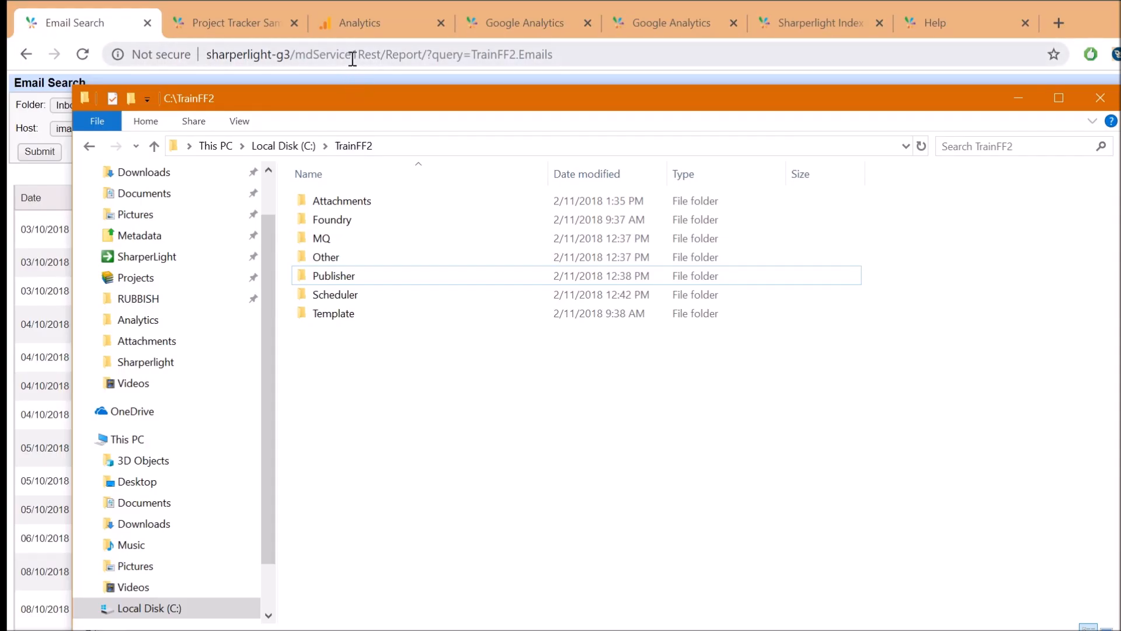
pyautogui.click(351, 54)
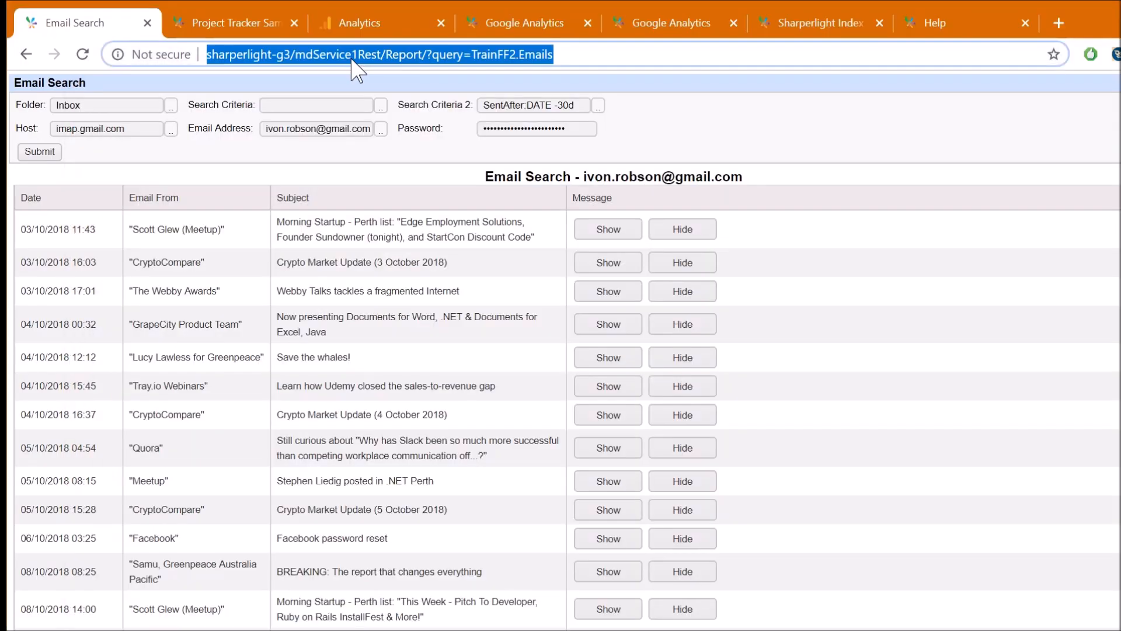
# Expand and collapse the CryptoCompare email in Email Search, then bring up the Publisher's trainff report list
pyautogui.click(112, 109)
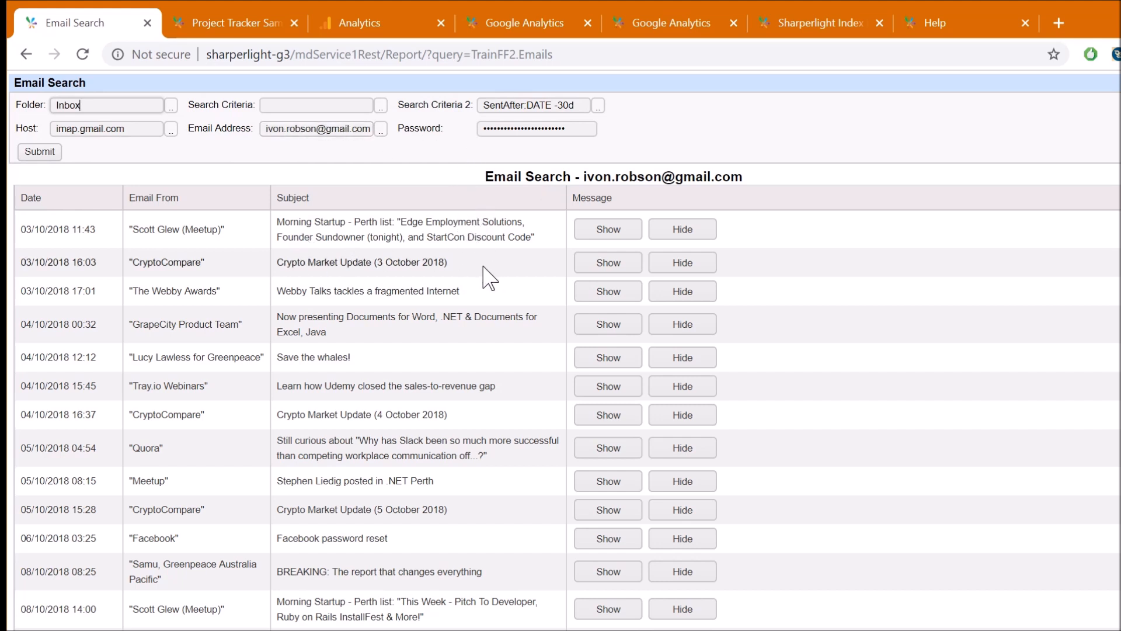
pyautogui.click(615, 263)
pyautogui.scroll(-5, 759, 353)
pyautogui.scroll(5, 790, 457)
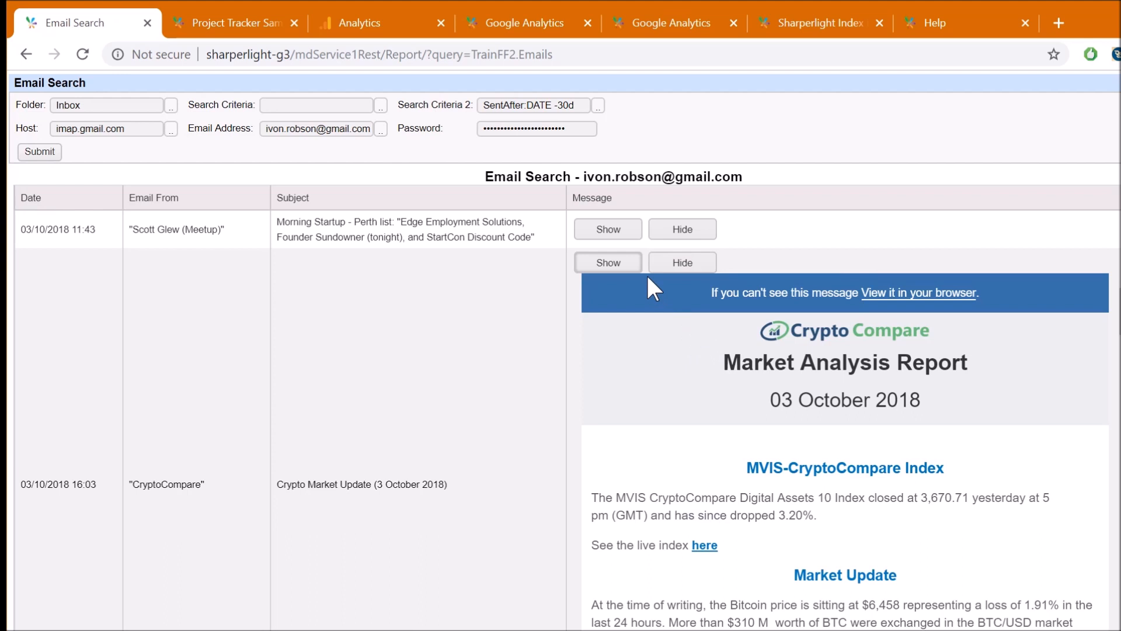
pyautogui.click(678, 264)
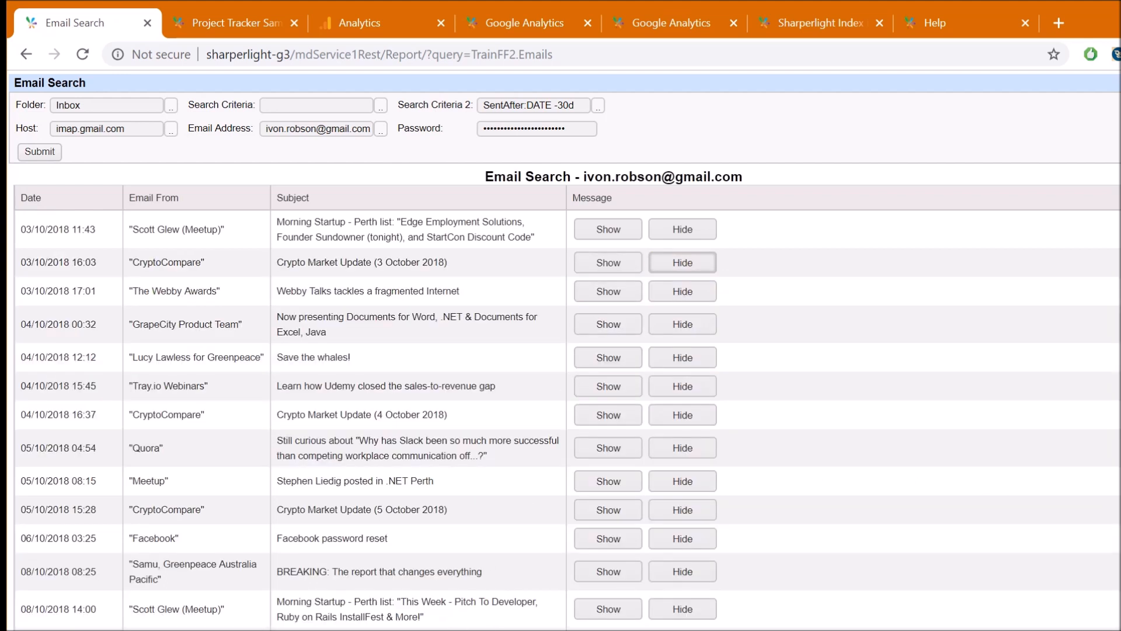
pyautogui.hotkey('alt', 'Tab')
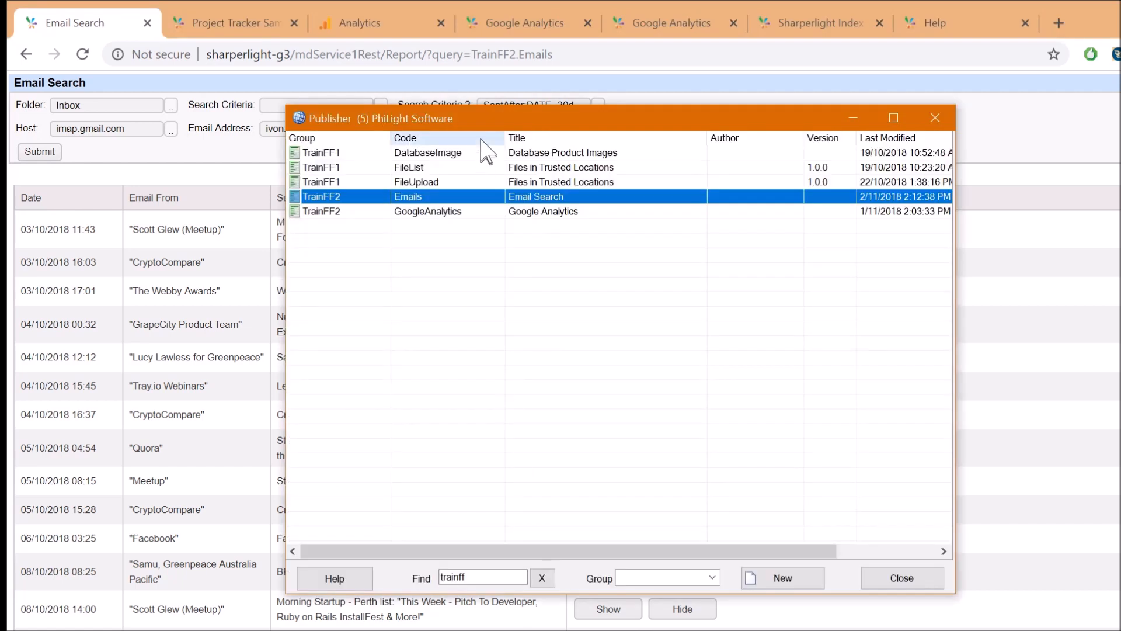
pyautogui.moveTo(465, 118); pyautogui.dragTo(424, 93)
# Import TrainFF1.plsgbl from C:\TrainFF2\Publisher, then open the TrainFF2 Emails report's settings
pyautogui.rightClick(399, 156)
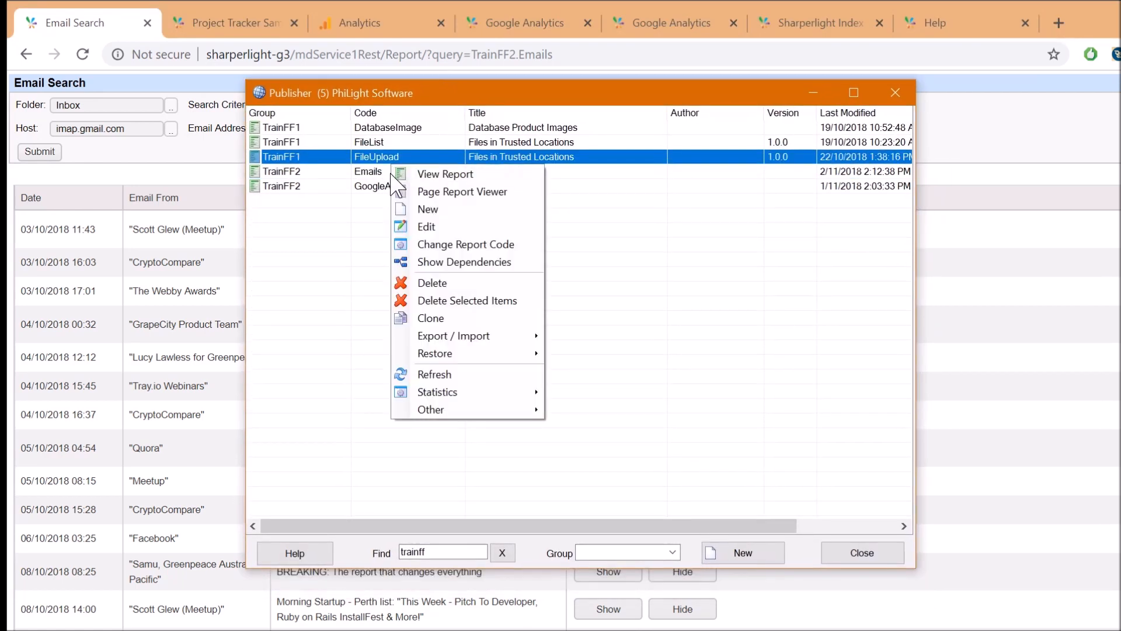
pyautogui.moveTo(529, 337)
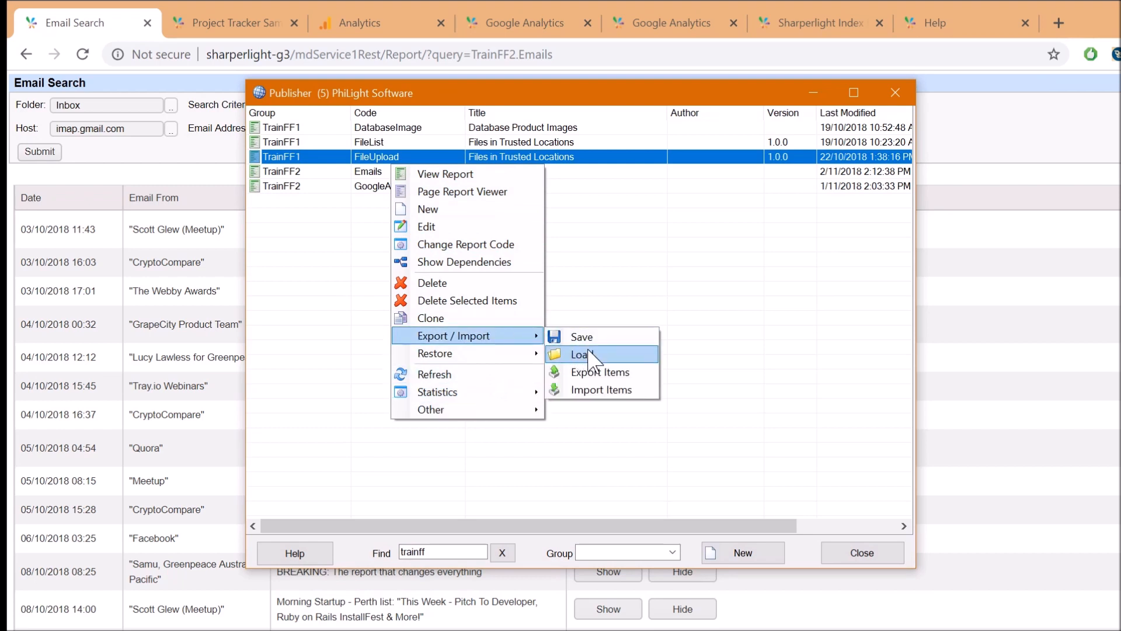
pyautogui.click(602, 372)
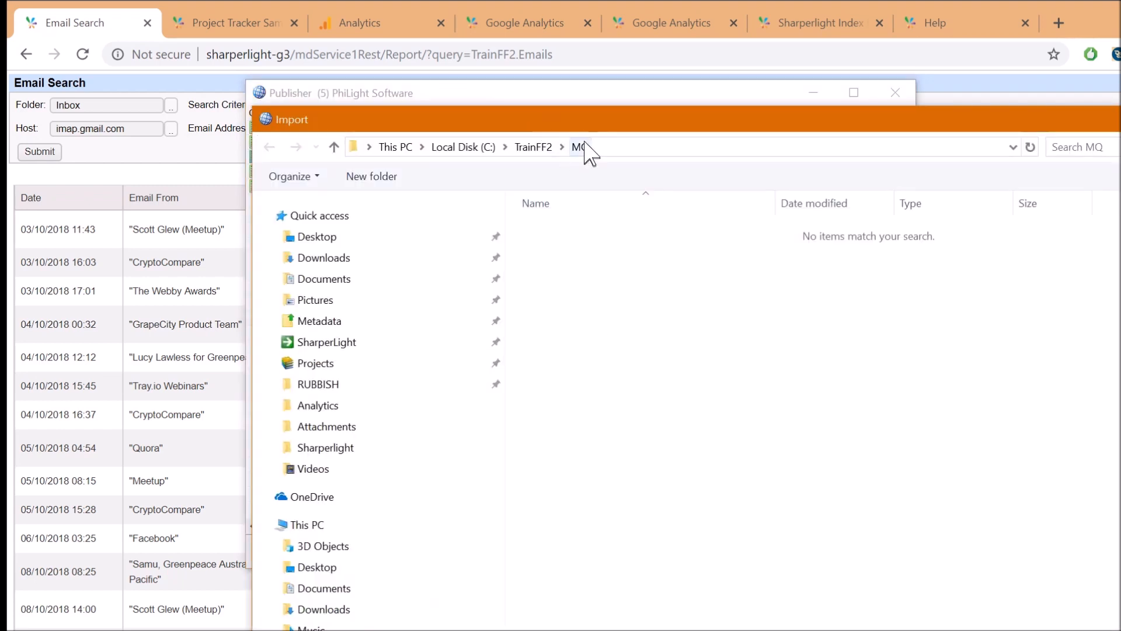
pyautogui.click(534, 147)
pyautogui.doubleClick(543, 303)
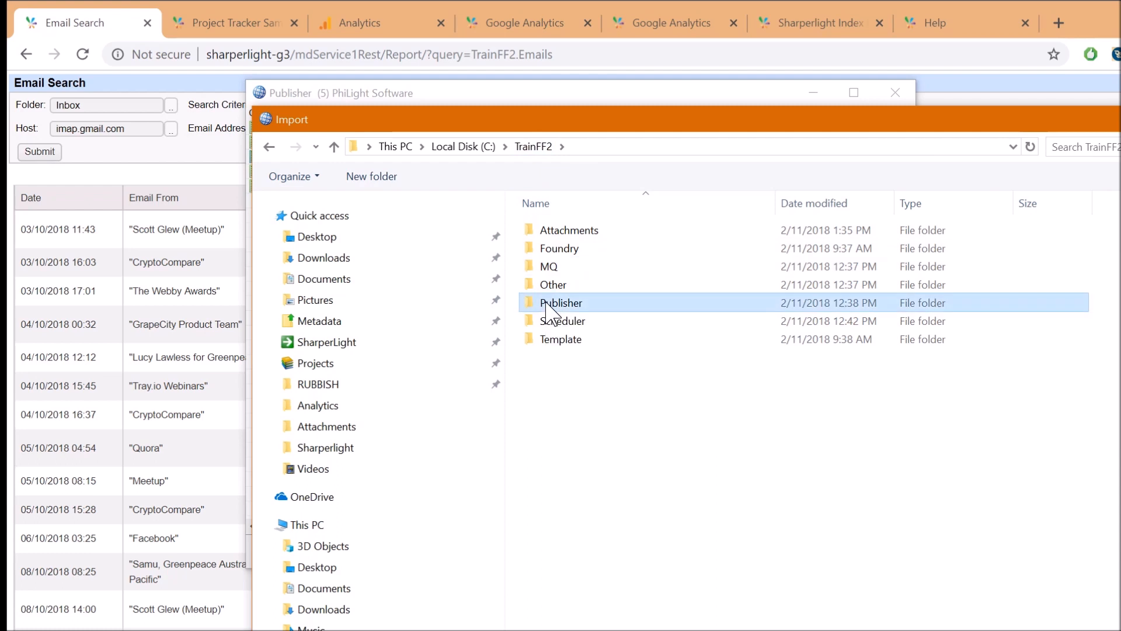
pyautogui.doubleClick(566, 239)
pyautogui.click(268, 171)
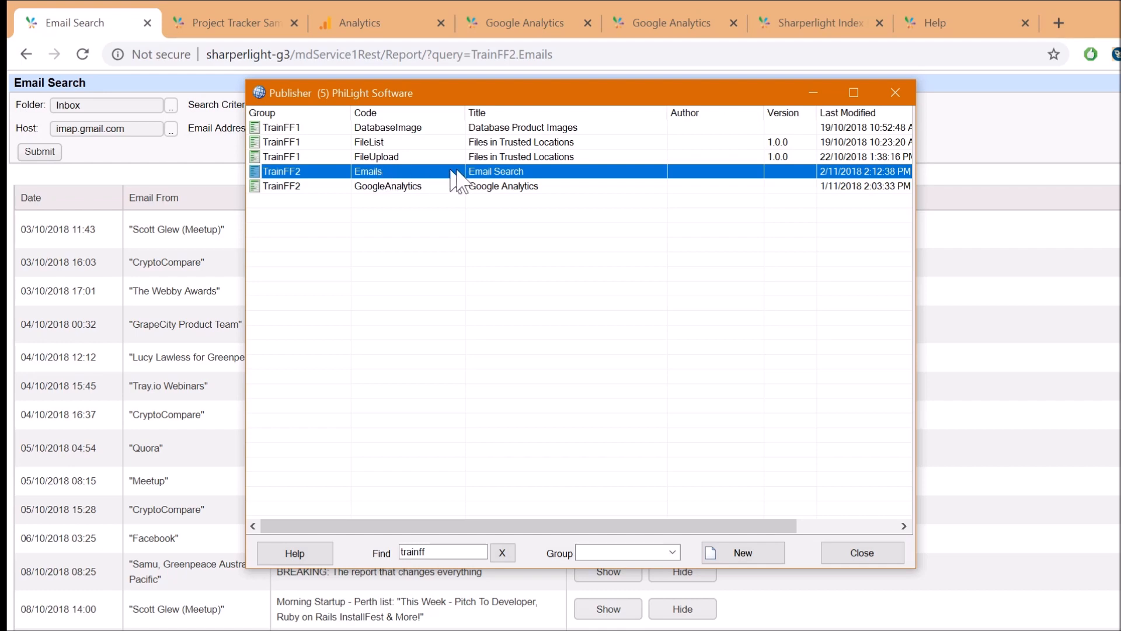
pyautogui.doubleClick(484, 178)
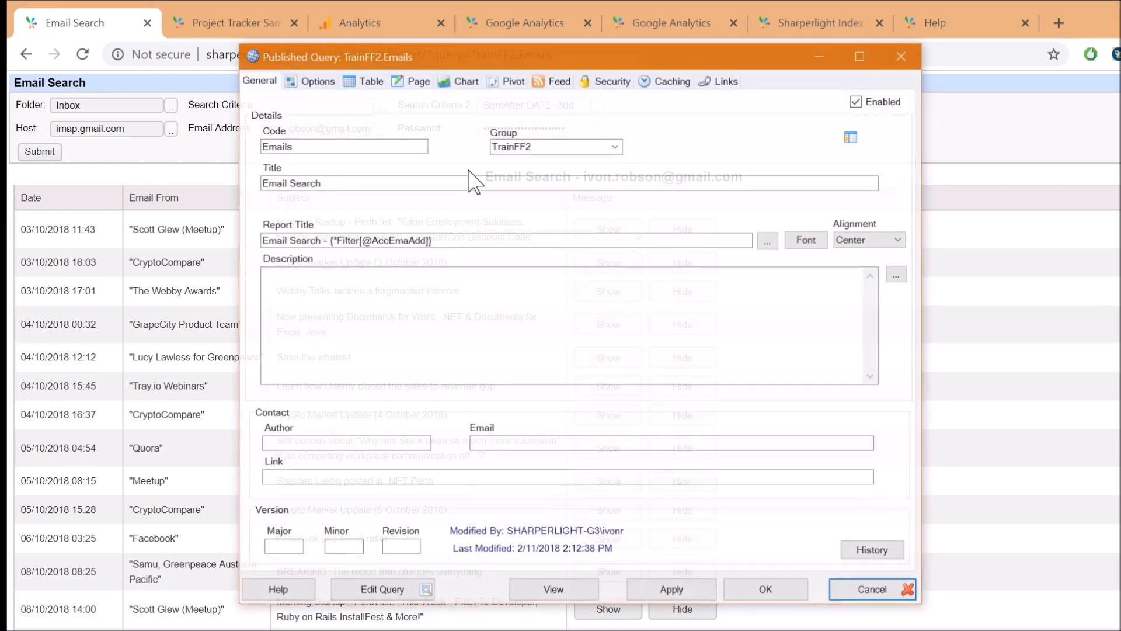
# Open the Emails query and inspect its Product and Table filters, cancelling the Tables dialog
pyautogui.click(372, 590)
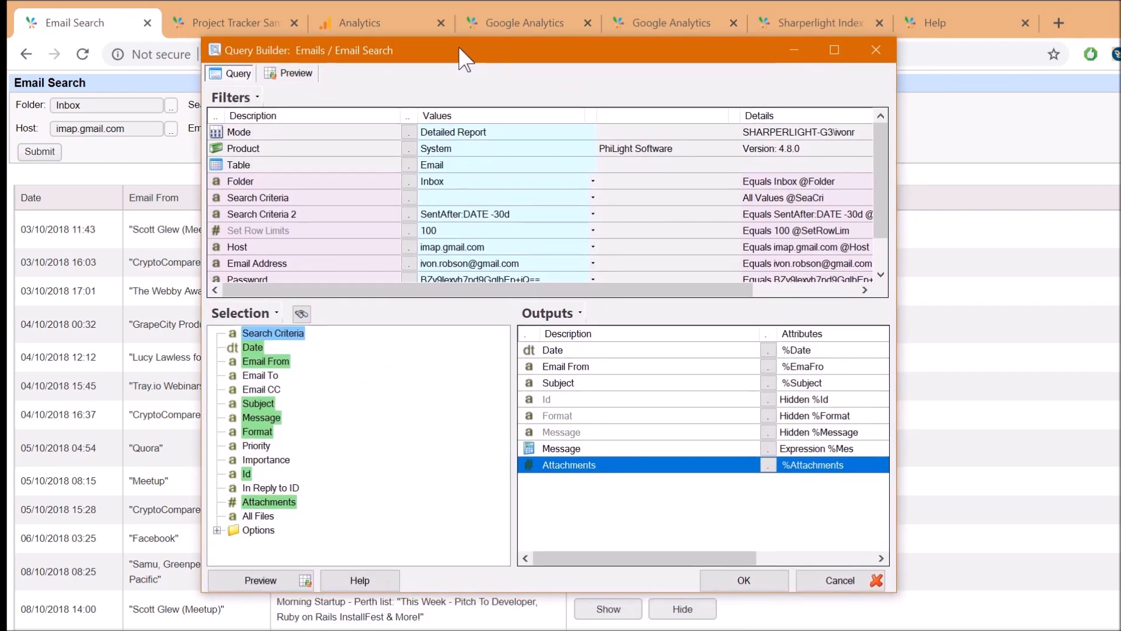
pyautogui.click(436, 150)
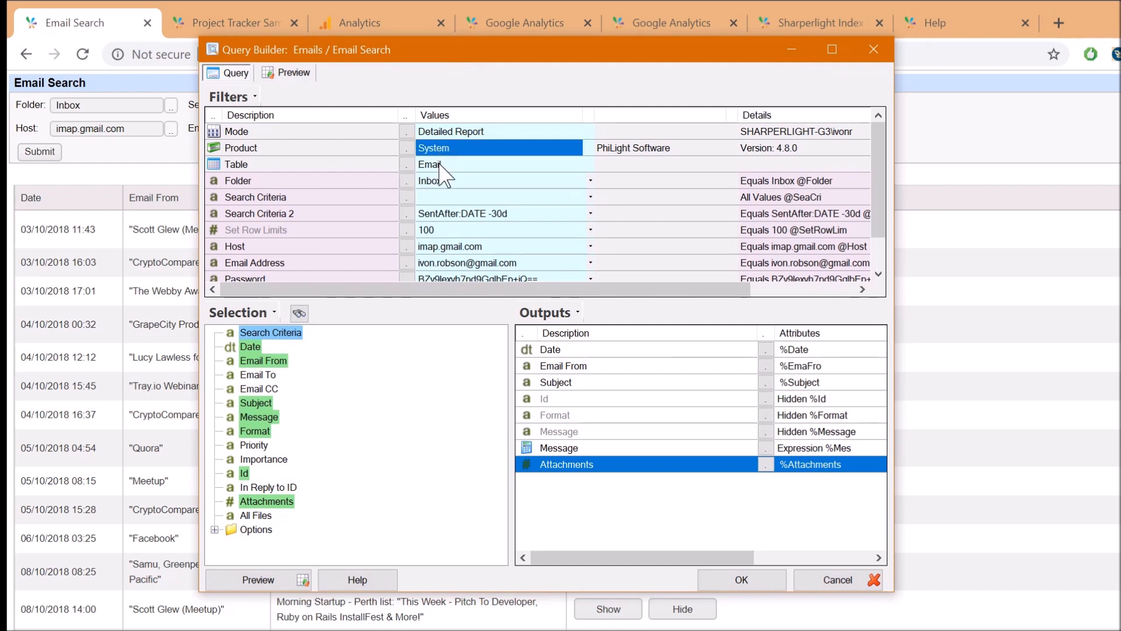
pyautogui.click(440, 165)
pyautogui.click(406, 164)
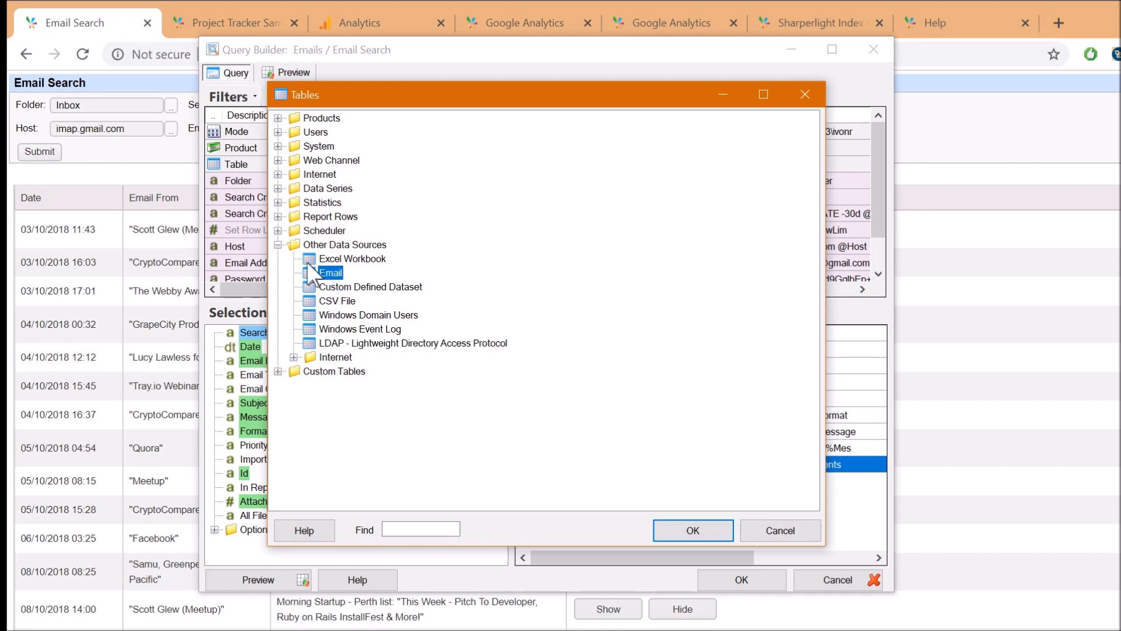
pyautogui.click(796, 532)
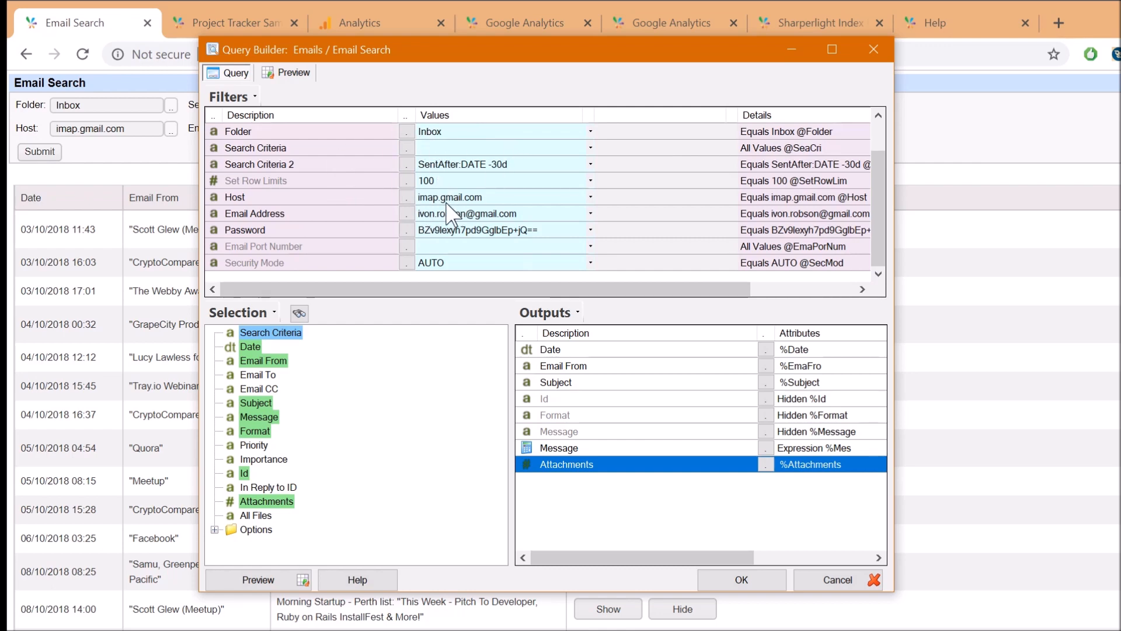
# Review the Host, Email Address and Password filters and the Format output
pyautogui.click(328, 199)
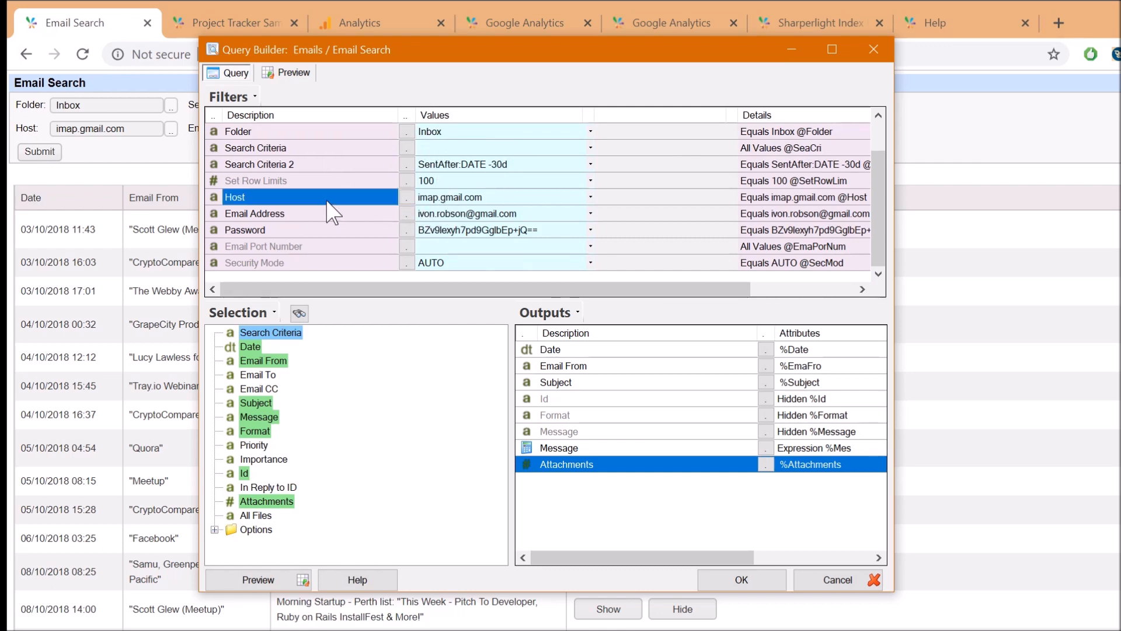
pyautogui.click(467, 214)
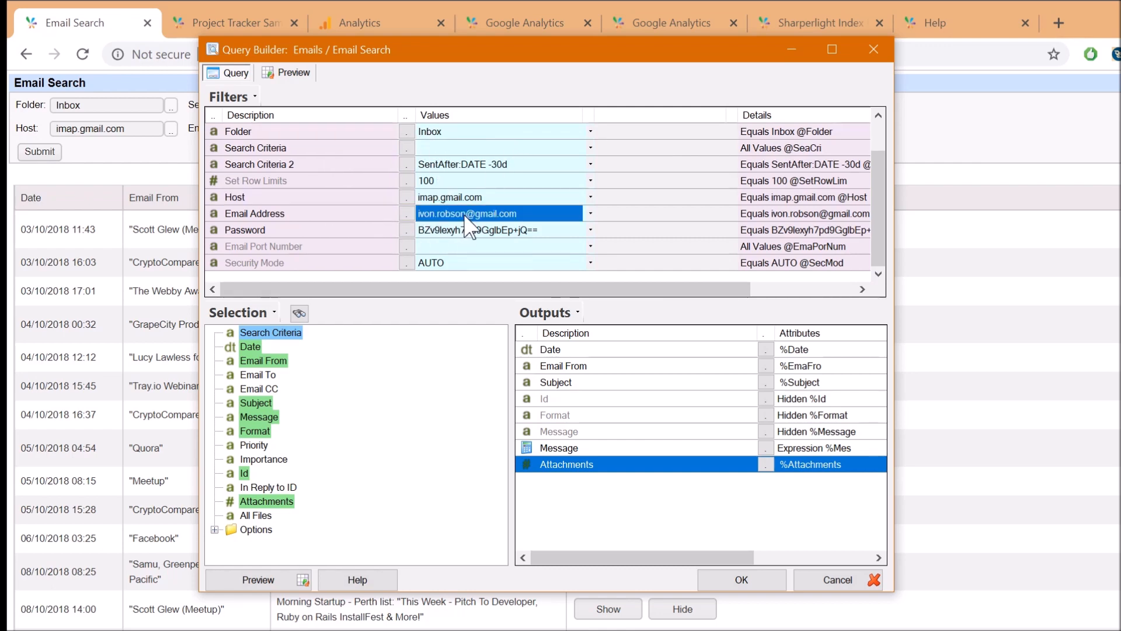
pyautogui.click(324, 231)
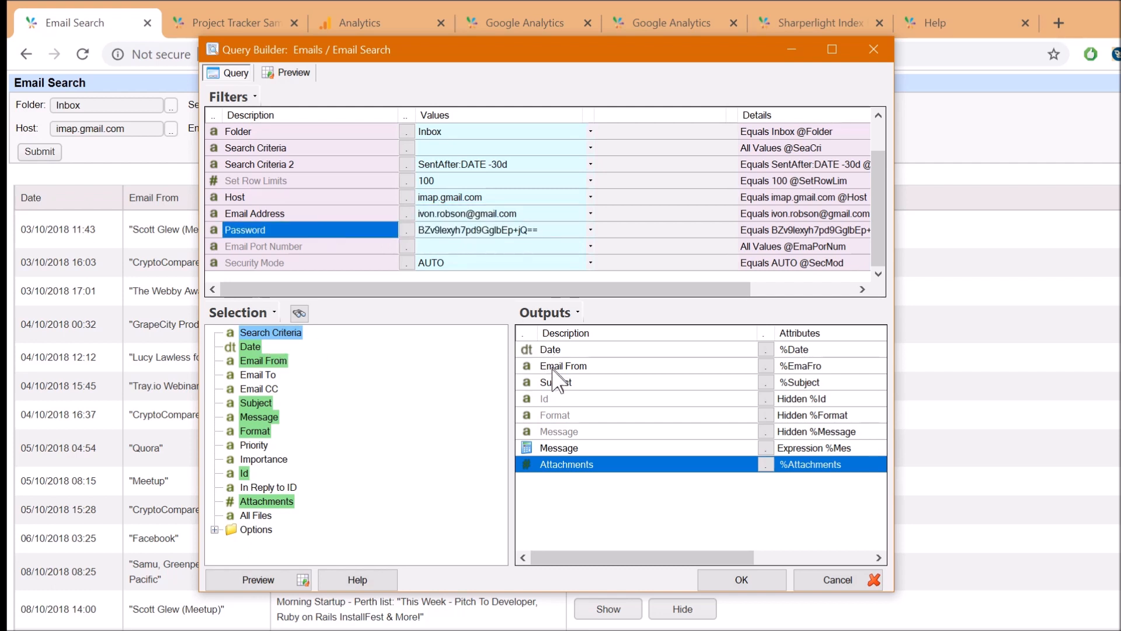
pyautogui.click(565, 414)
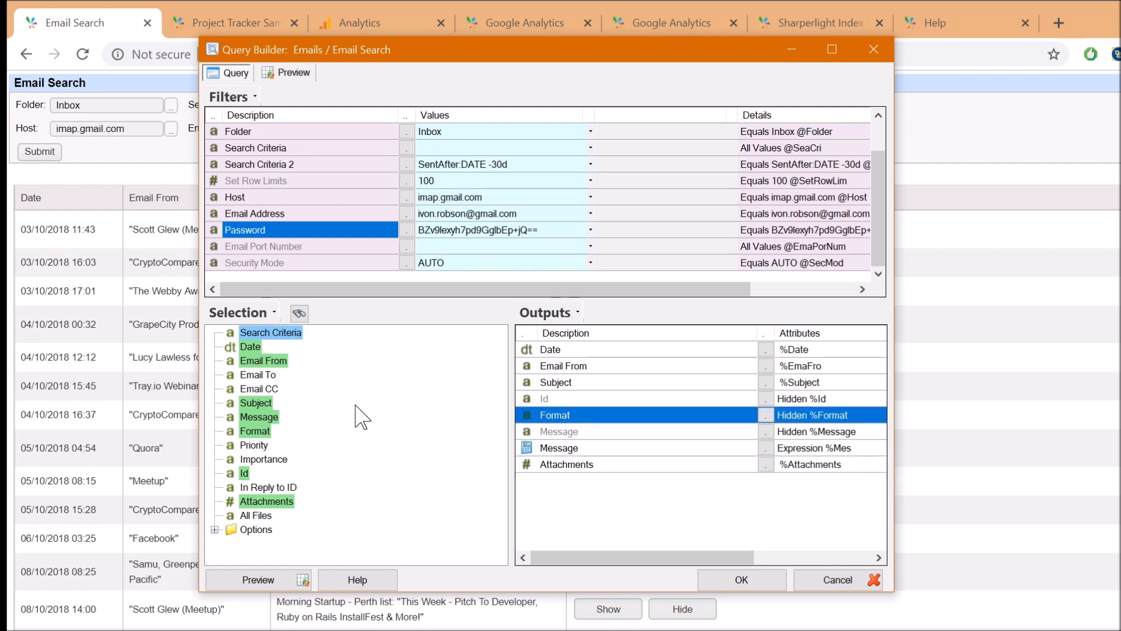
pyautogui.click(459, 202)
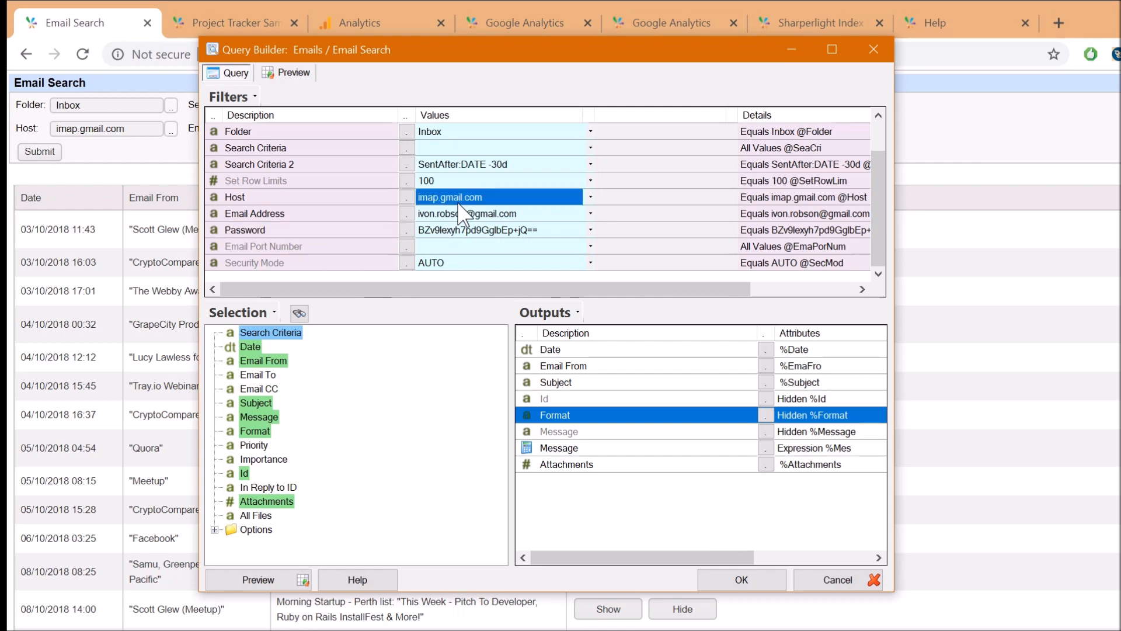
# Preview the query returning 101 emails, then return to the query and check Set Row Limits
pyautogui.click(293, 73)
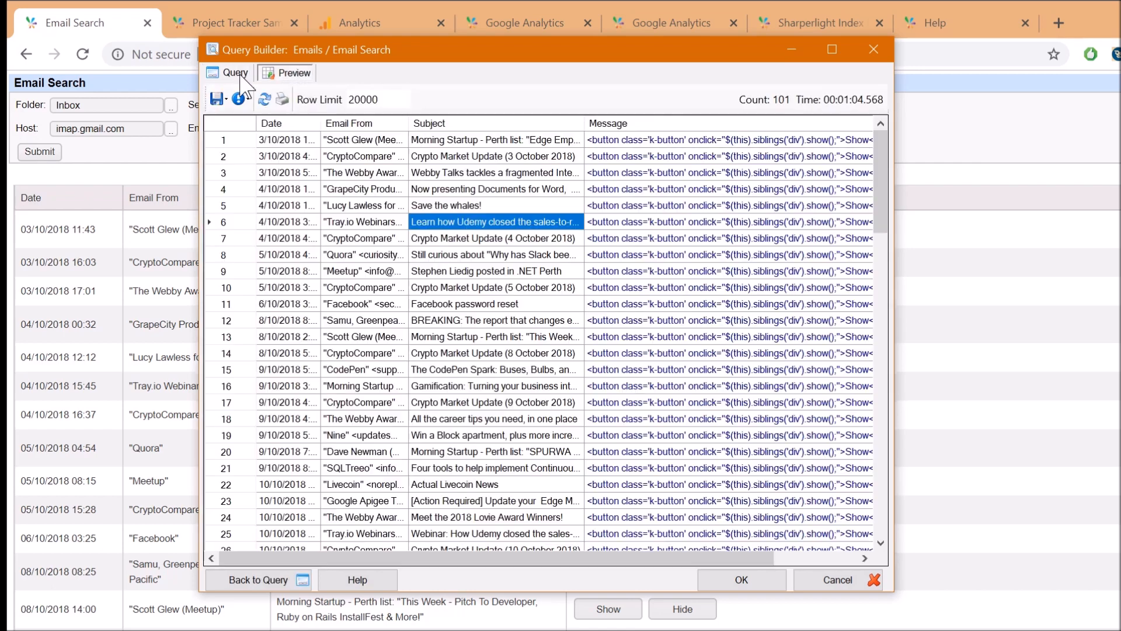
pyautogui.click(235, 72)
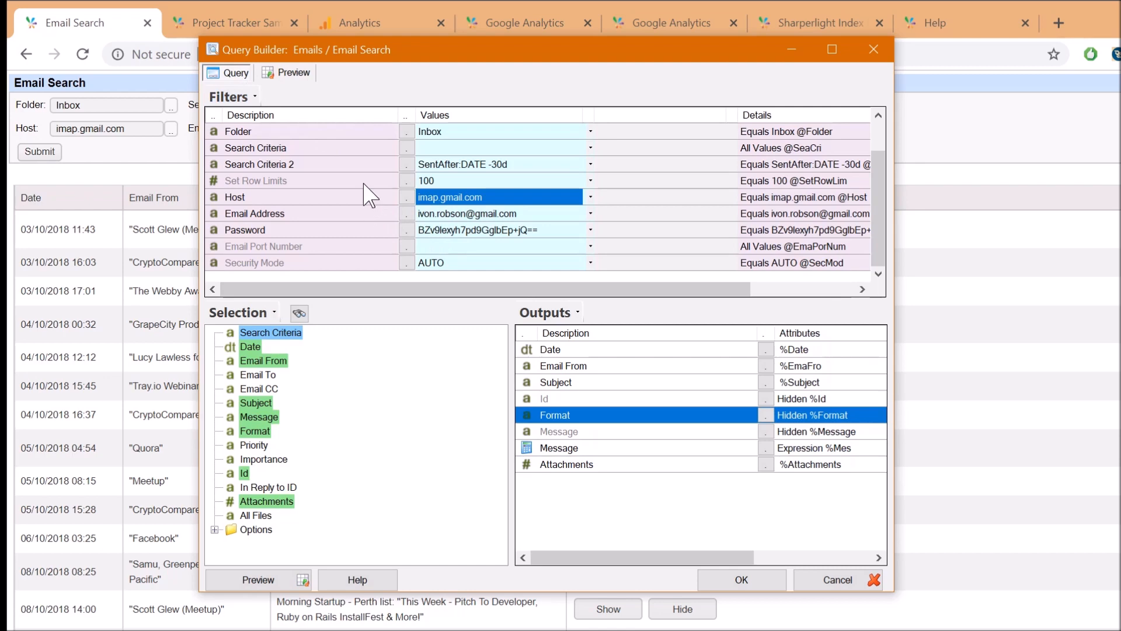
pyautogui.click(363, 182)
pyautogui.scroll(1, 364, 183)
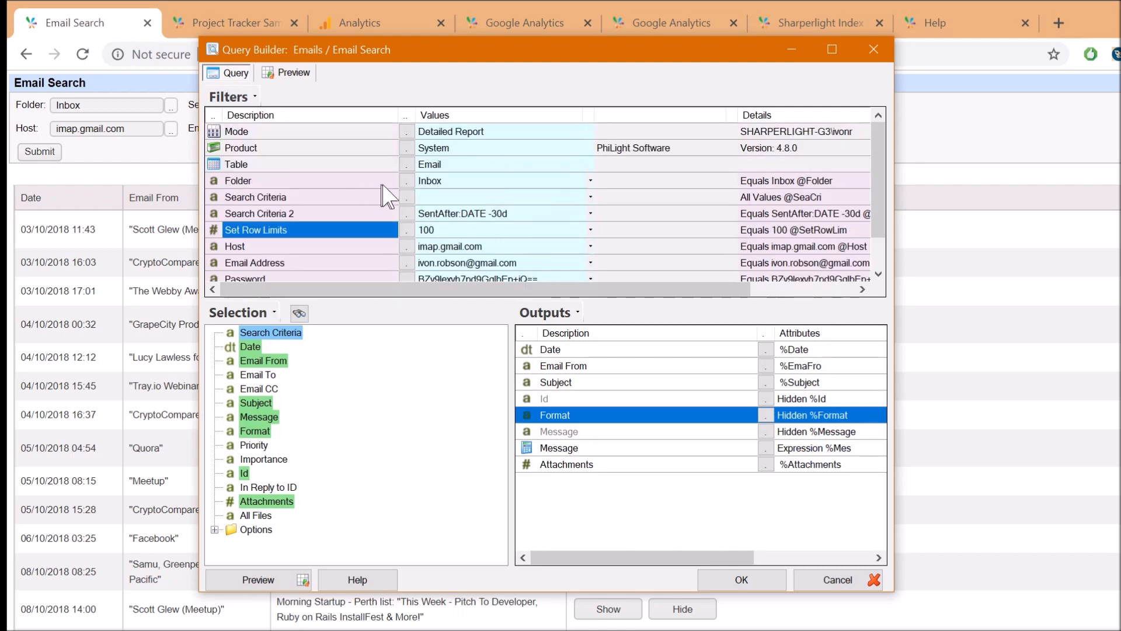
# Reset the query onto the Email table and enter the account's Gmail address as Account Email Address
pyautogui.click(405, 164)
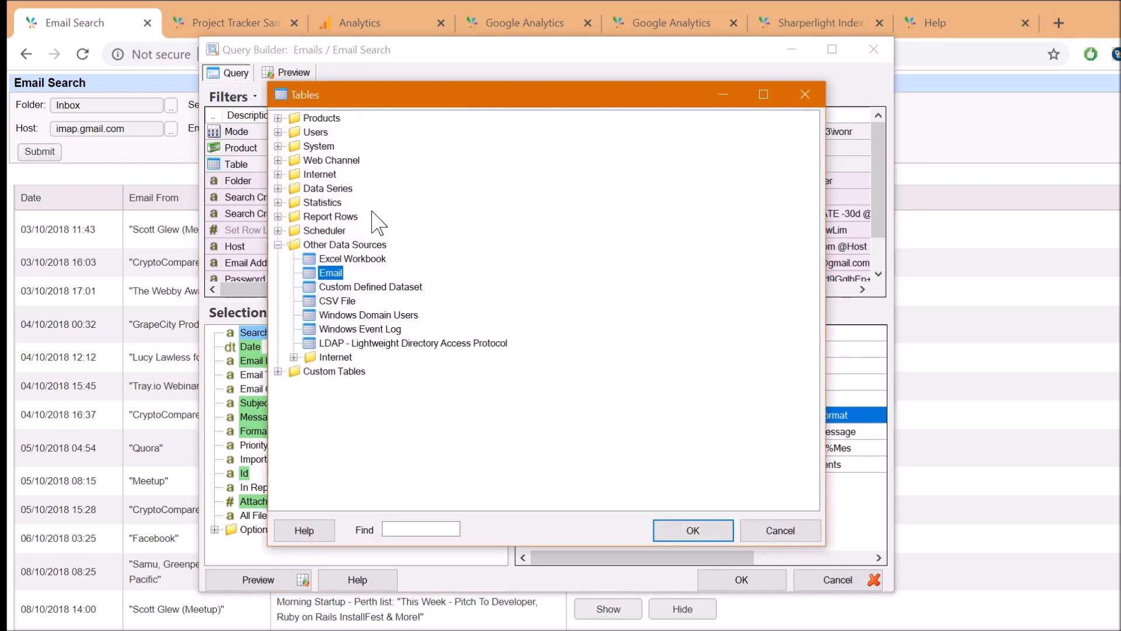
pyautogui.doubleClick(330, 273)
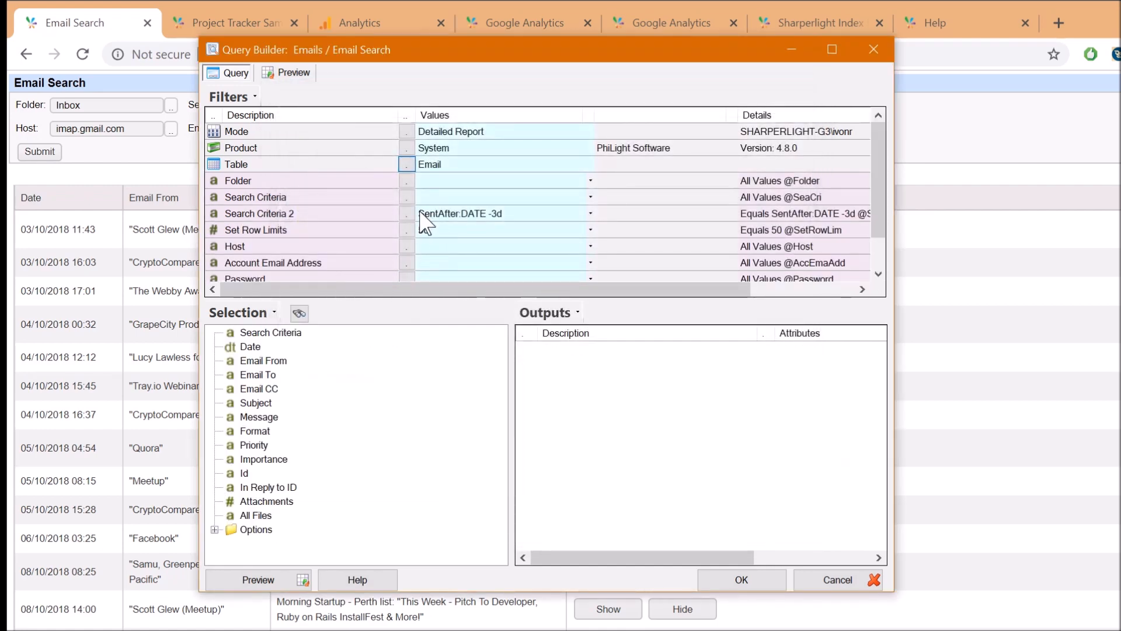
pyautogui.click(461, 263)
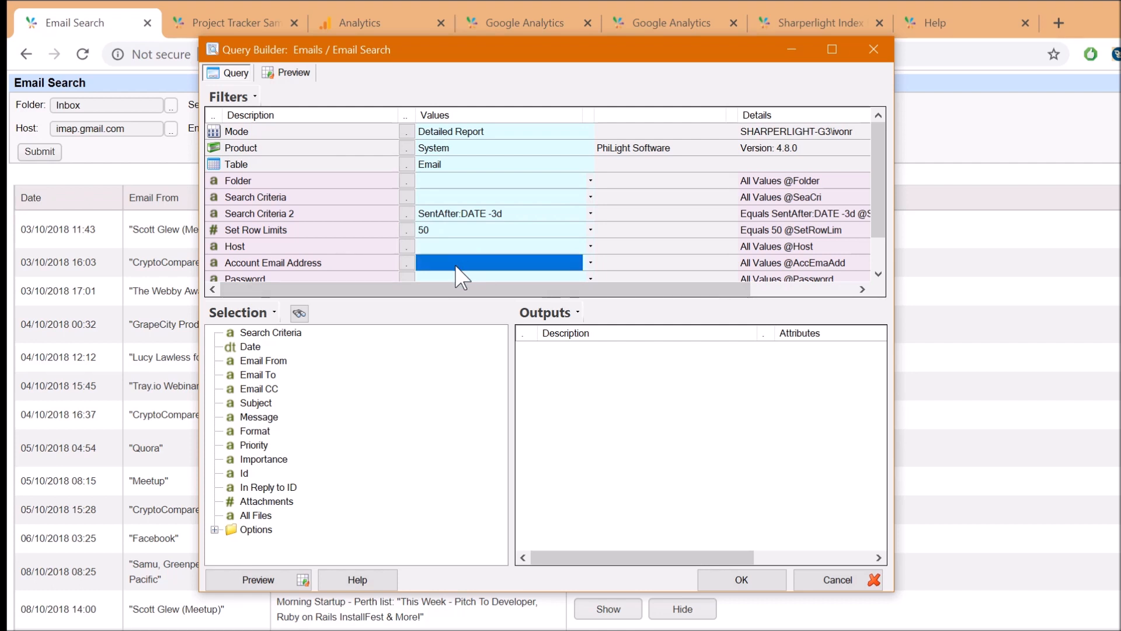
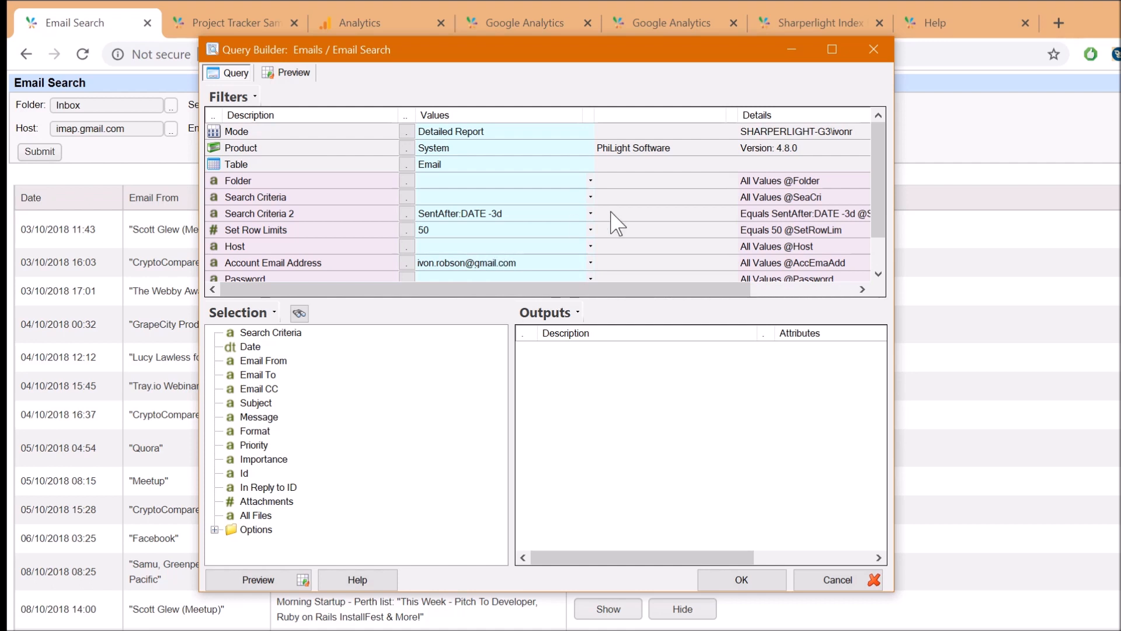
pyautogui.click(628, 246)
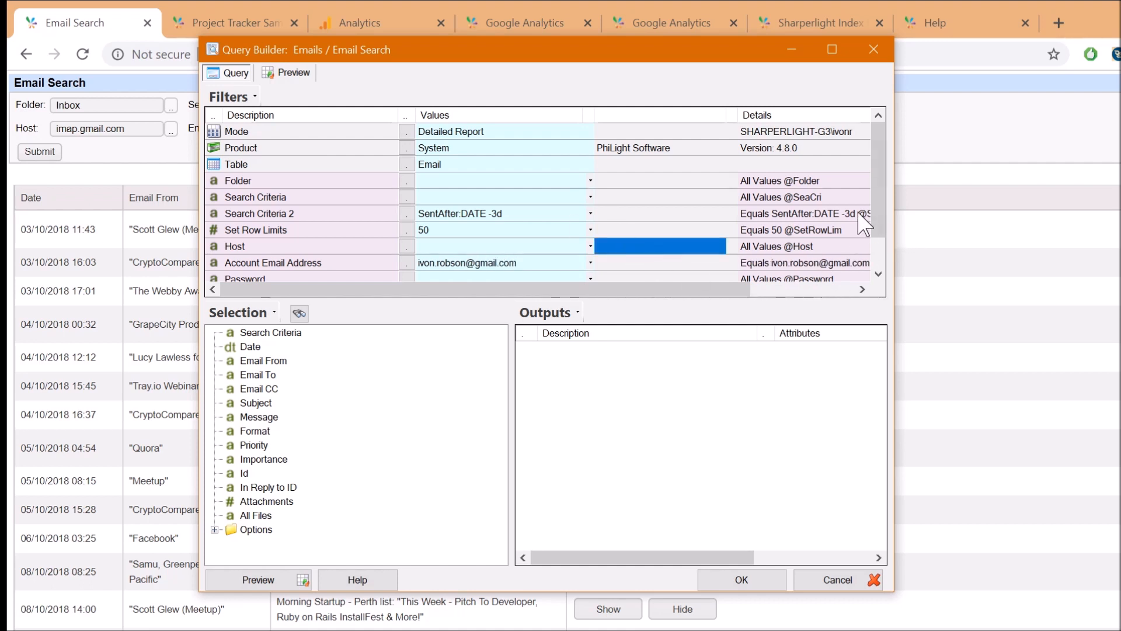
# Select the Host filter value to prepare choosing a host
pyautogui.scroll(-1, 877, 213)
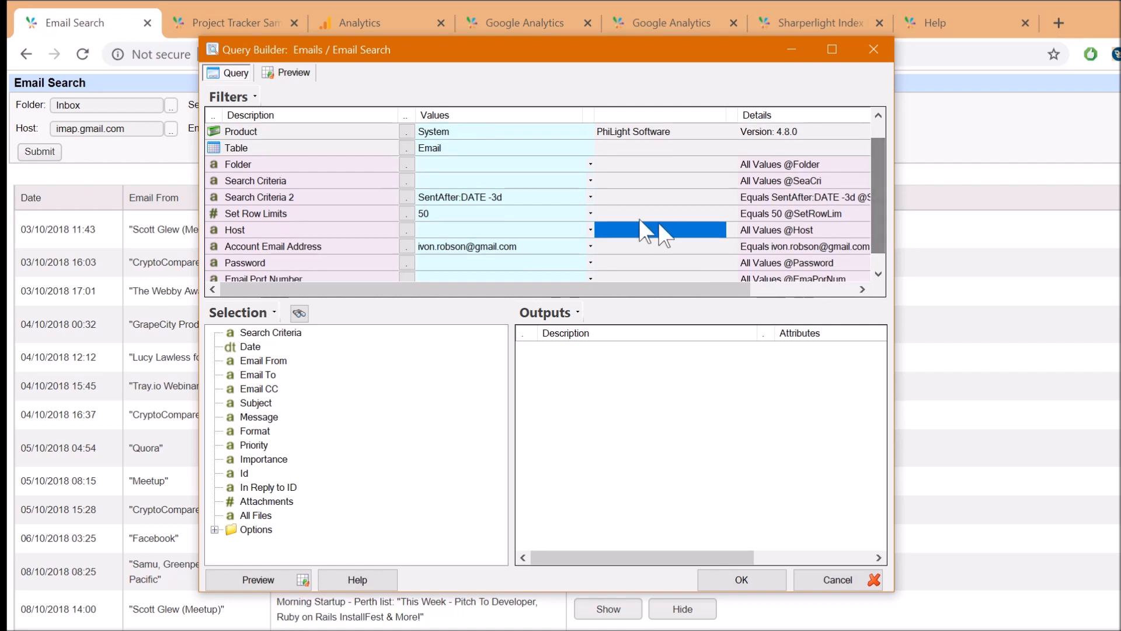
pyautogui.click(485, 229)
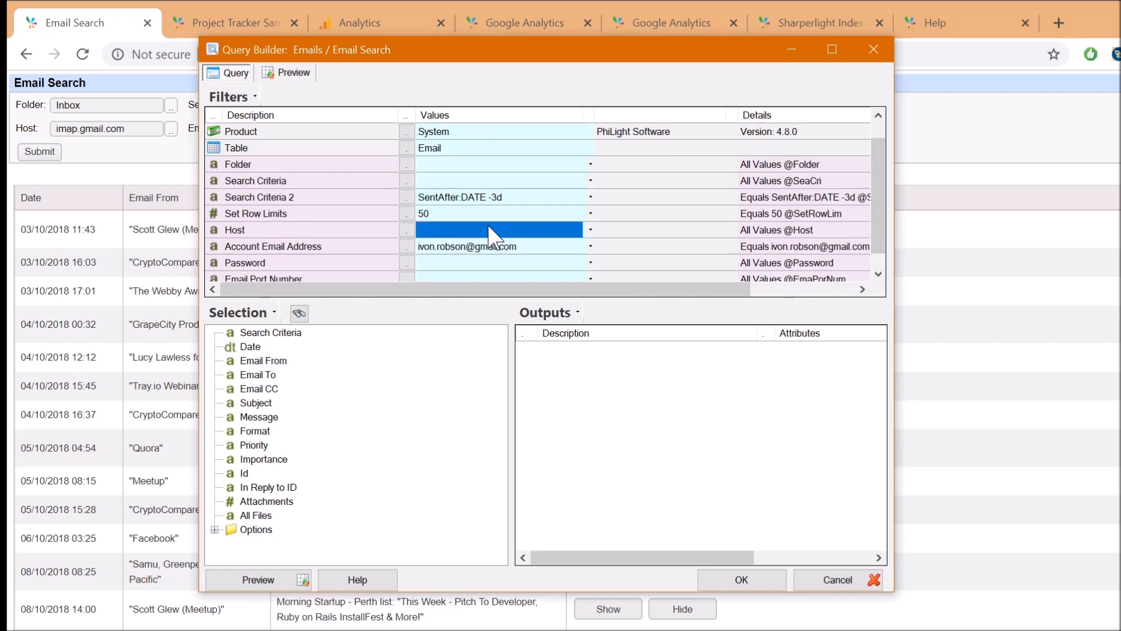
pyautogui.click(407, 230)
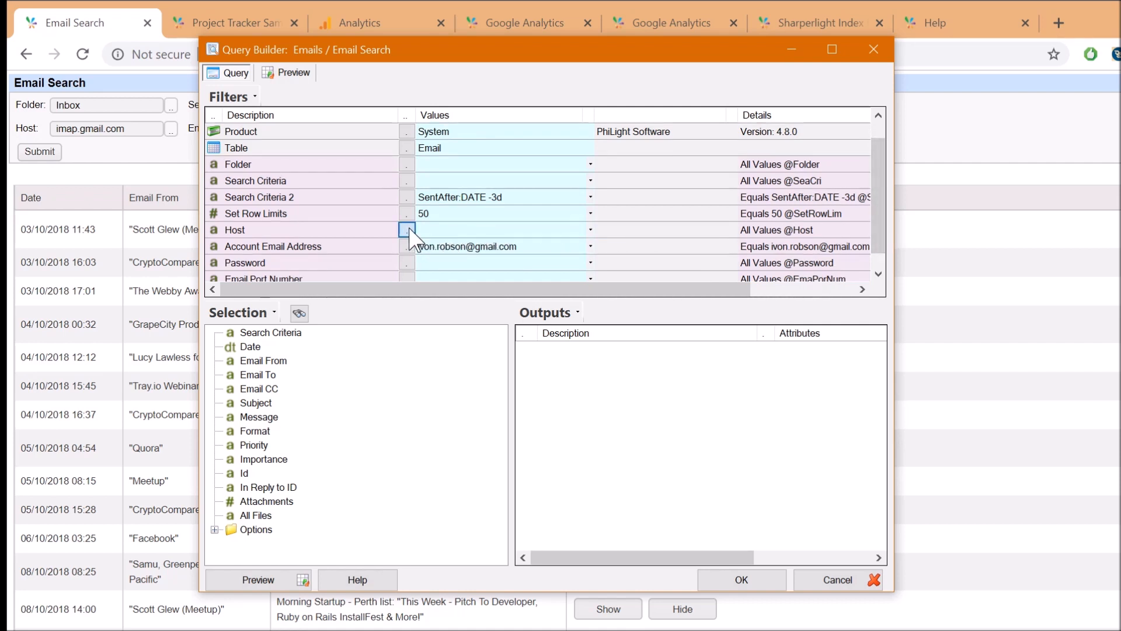
# Compare the IMAP hosts (mail.com, Yahoo UK, Gmail, Office 365, Outlook) and leave imap.gmail.com as the Host filter
pyautogui.click(407, 230)
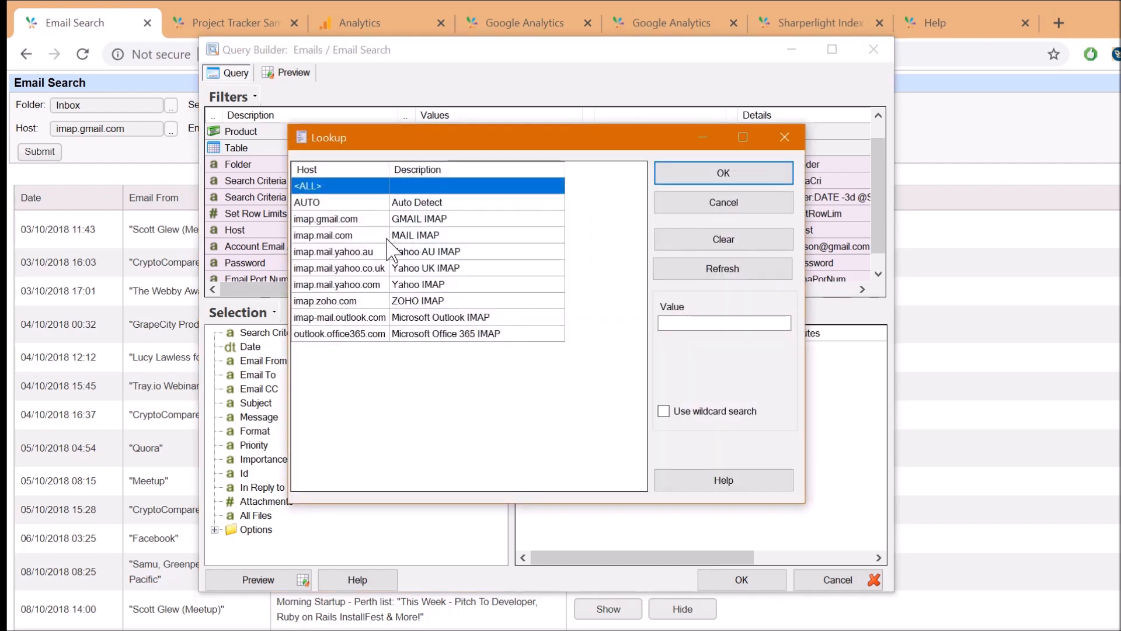
pyautogui.click(412, 236)
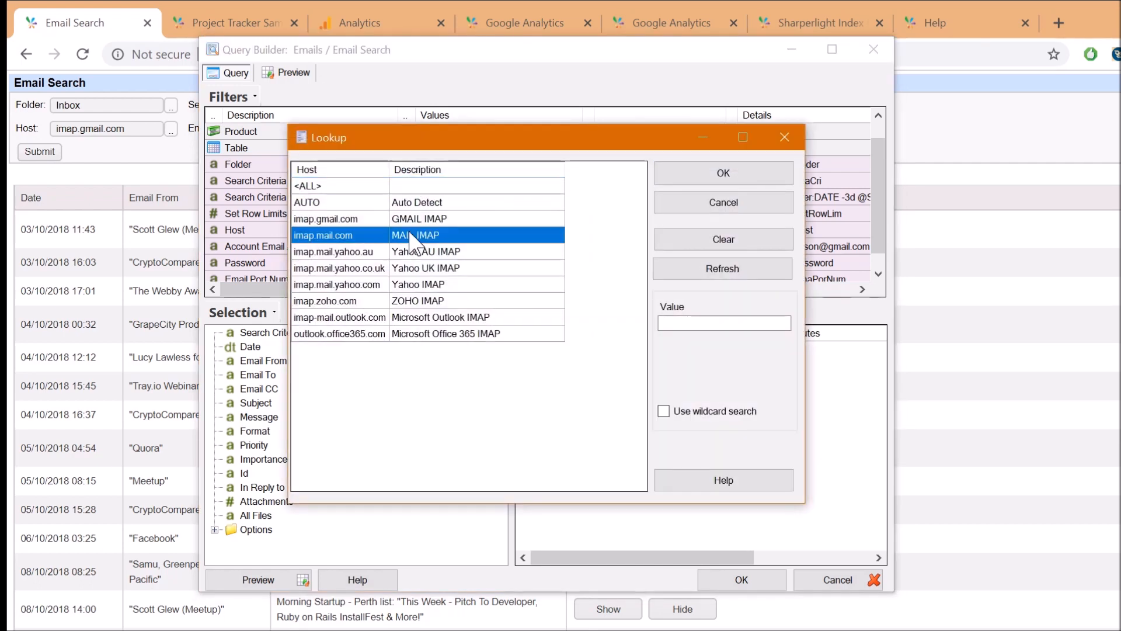
pyautogui.click(379, 270)
pyautogui.click(356, 221)
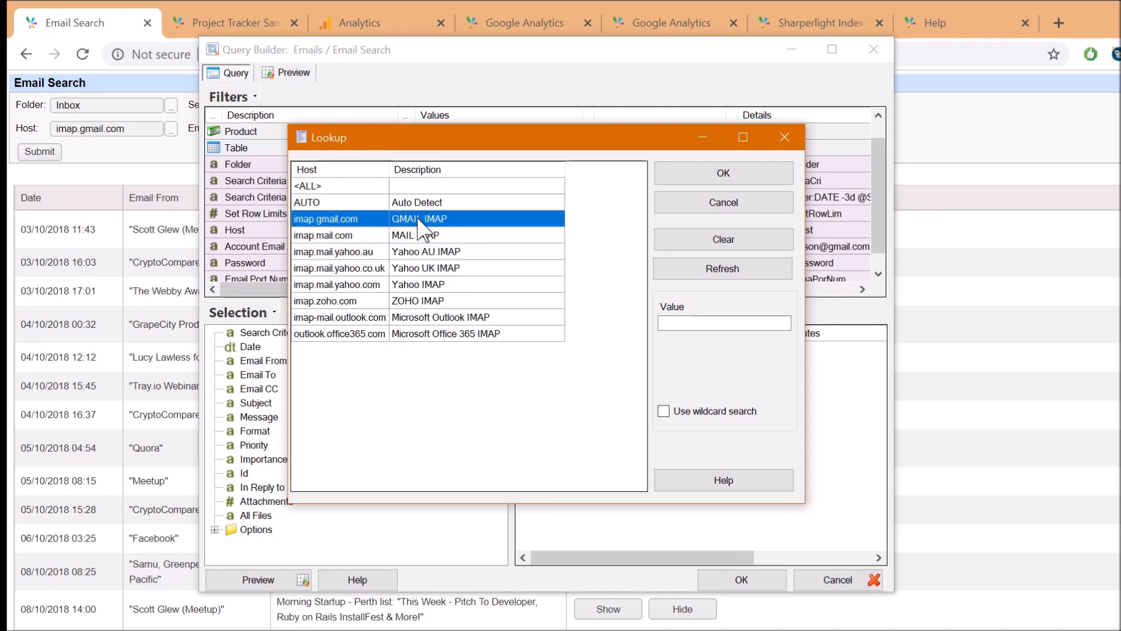
pyautogui.click(400, 330)
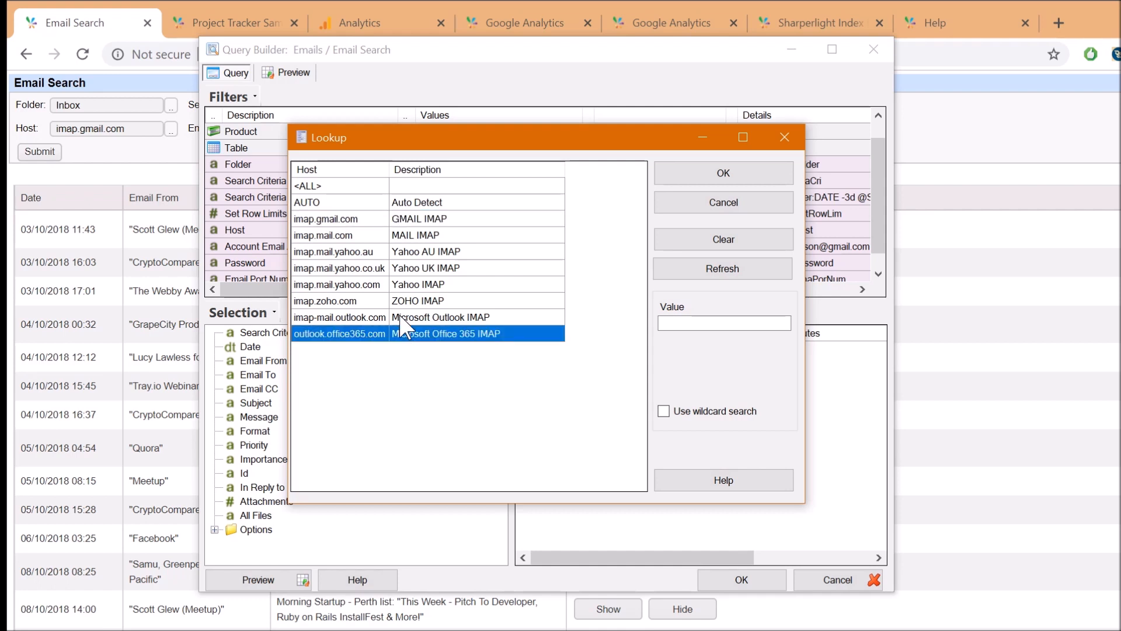
pyautogui.click(400, 317)
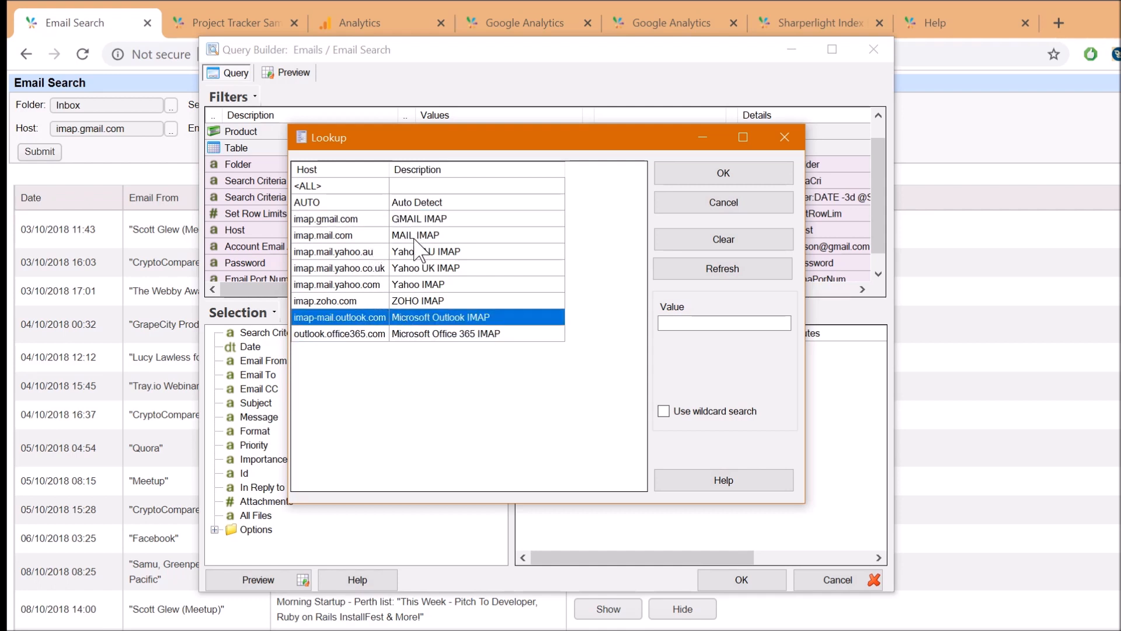
pyautogui.press('Escape')
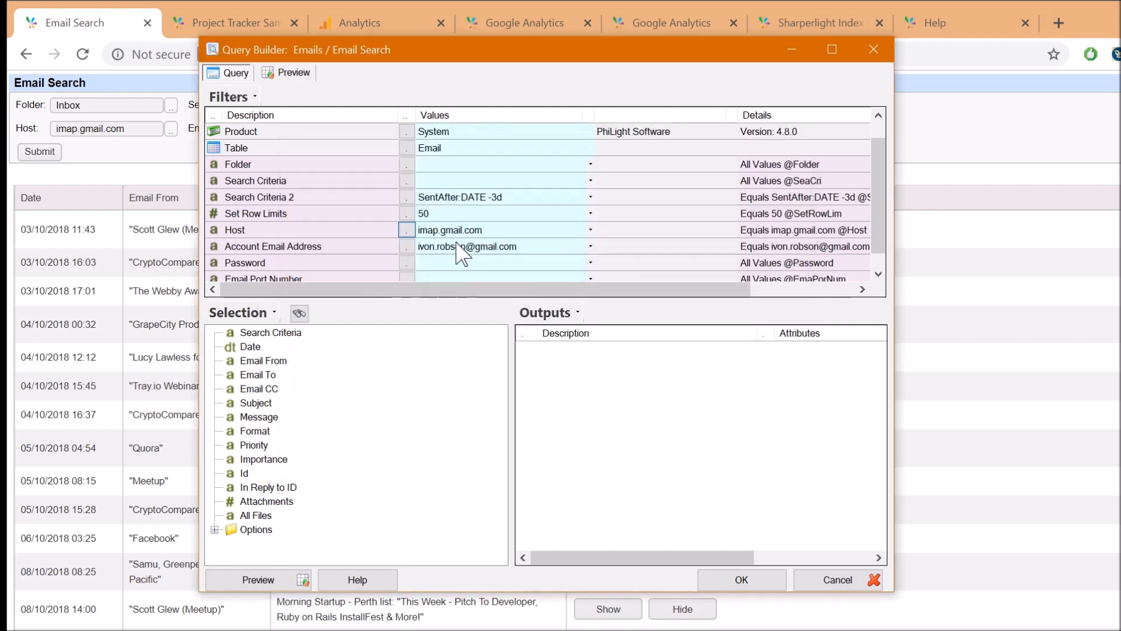
# Enter and confirm the mail account password so the Password filter holds an encrypted value
pyautogui.click(462, 245)
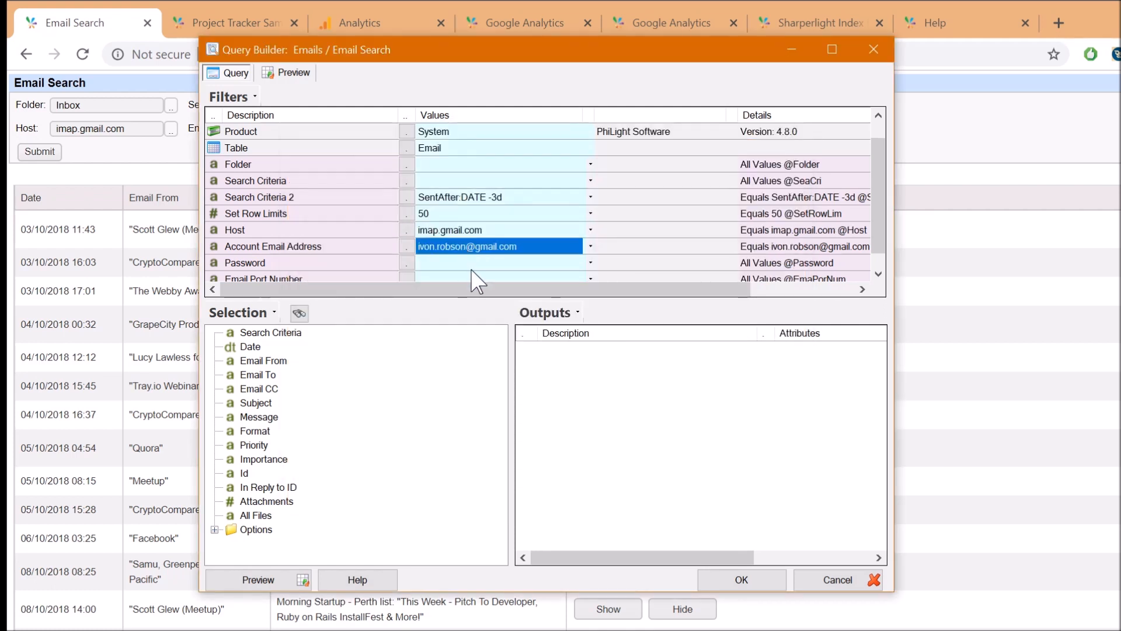
pyautogui.scroll(-1, 482, 281)
pyautogui.click(453, 233)
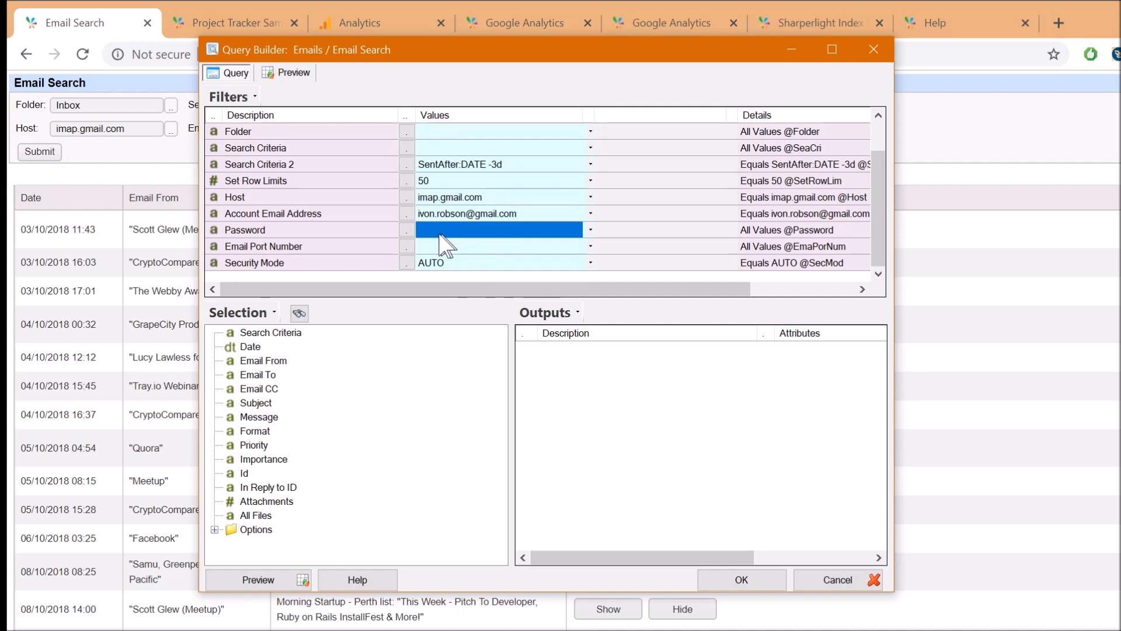
pyautogui.click(408, 229)
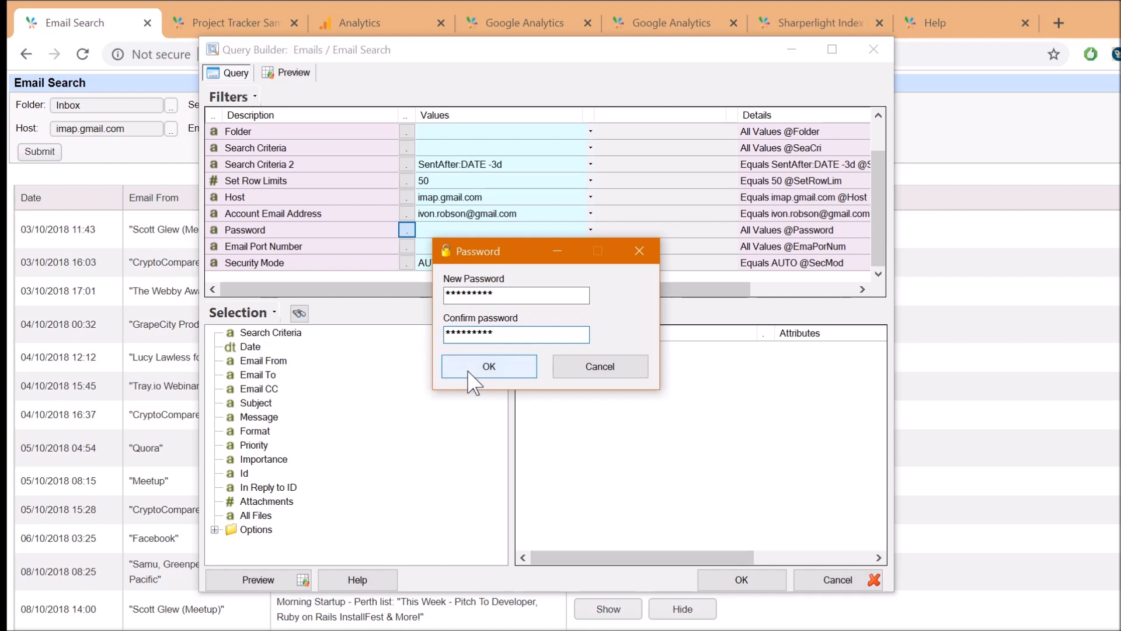
pyautogui.click(467, 373)
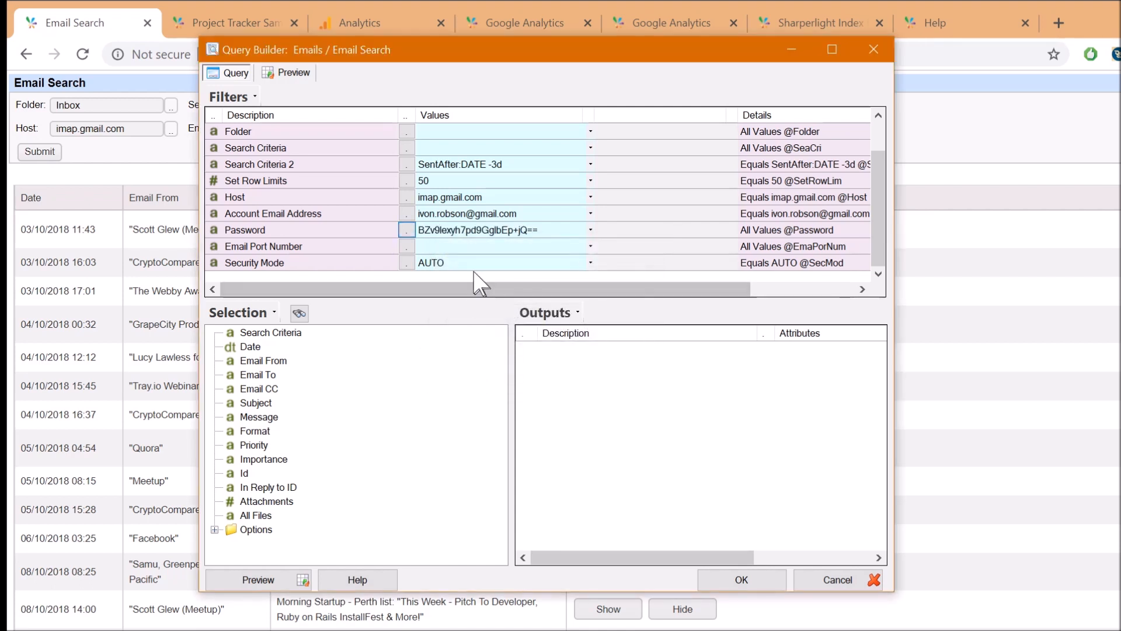
pyautogui.click(324, 182)
pyautogui.scroll(1, 324, 171)
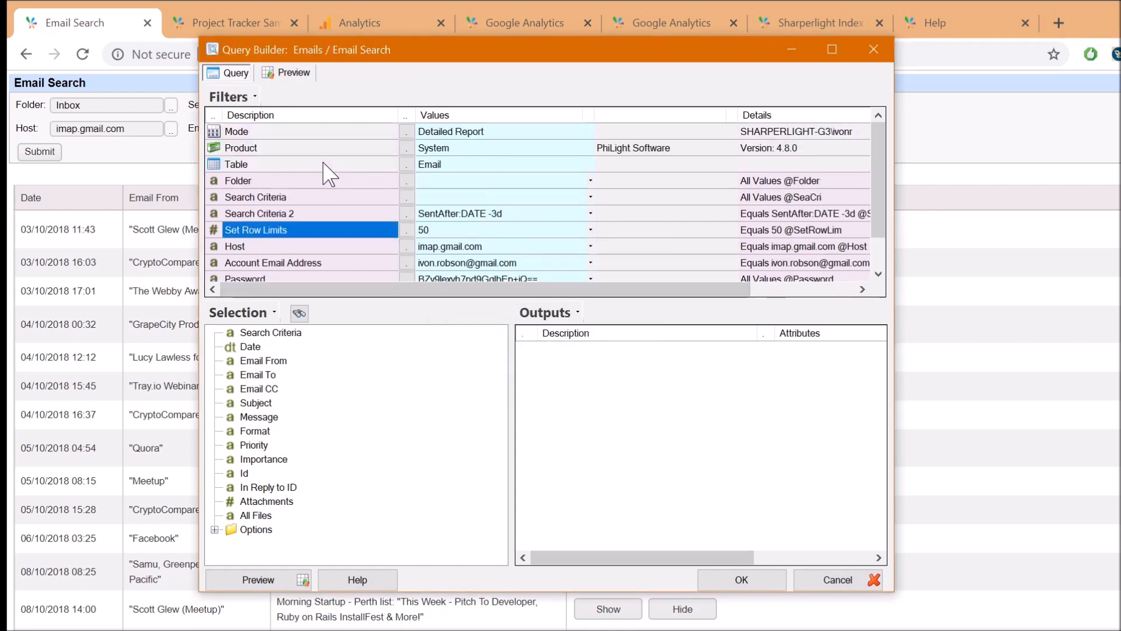
# Set the Folder filter to Inbox from the list of mail folders, after briefly trying Sent Items
pyautogui.click(265, 181)
pyautogui.click(407, 180)
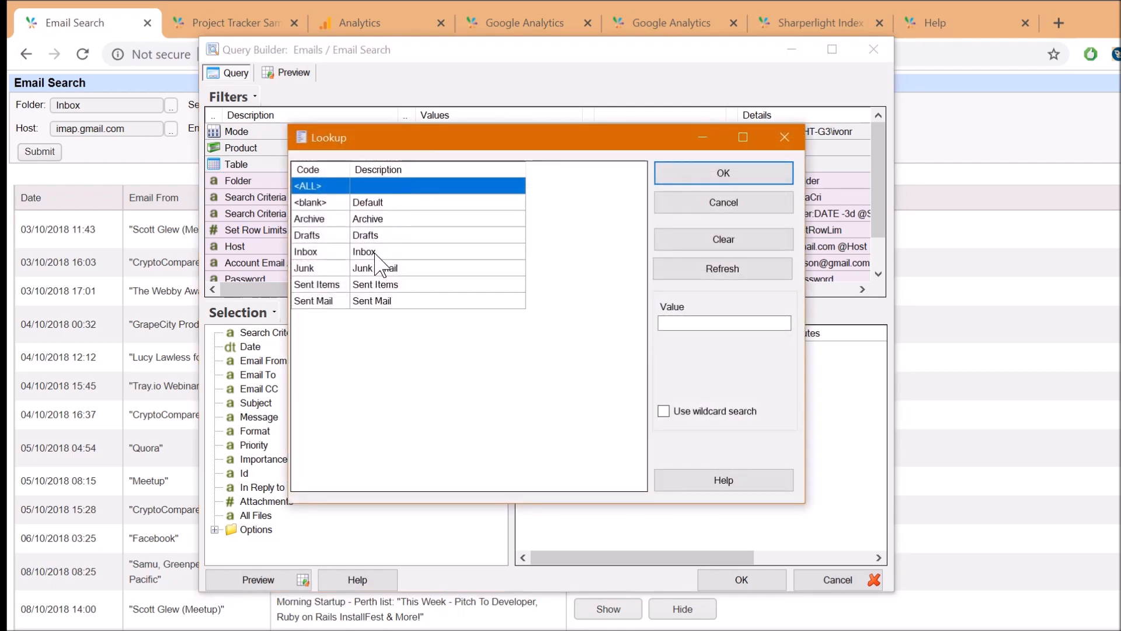
pyautogui.click(376, 255)
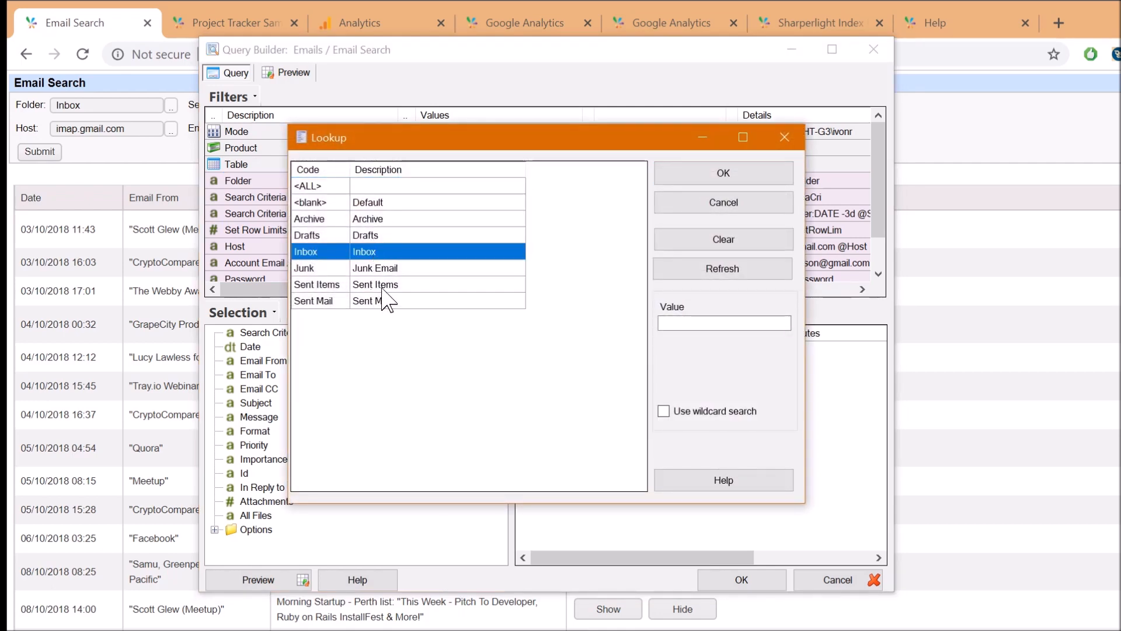
pyautogui.click(398, 285)
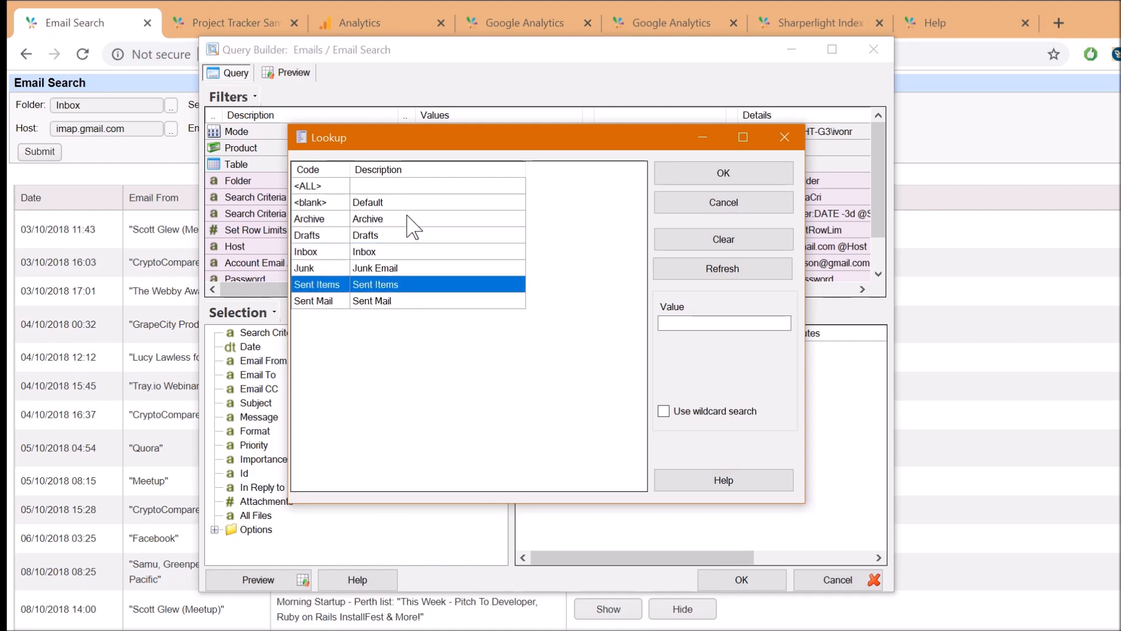
pyautogui.click(395, 257)
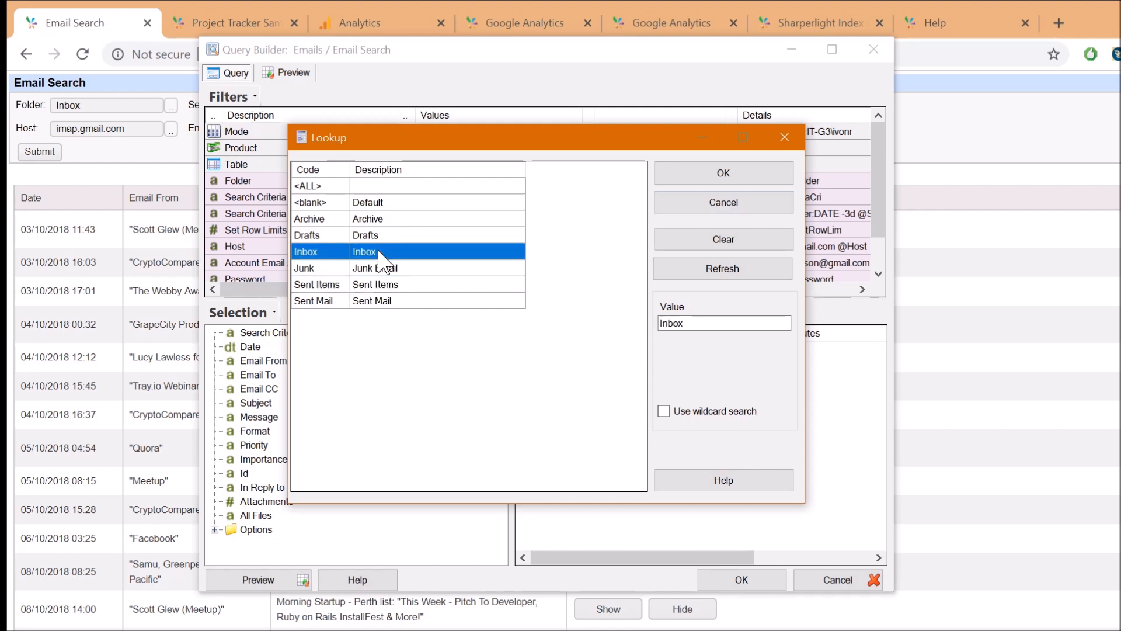
pyautogui.click(727, 174)
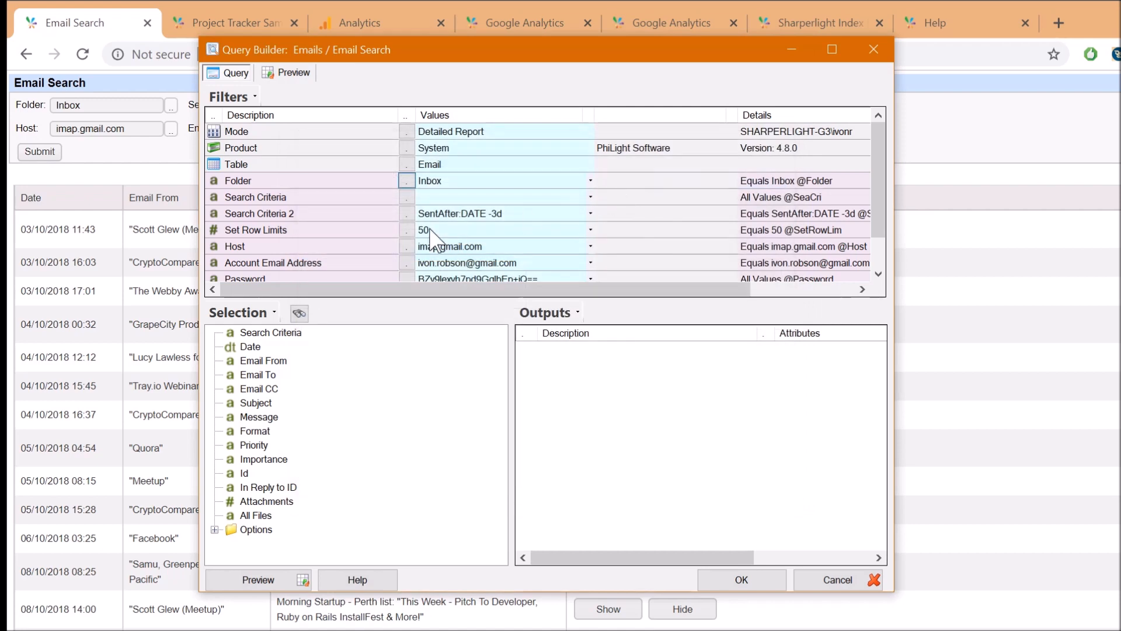
# Drag Date, Email From and Subject into Outputs and run a Preview of the query
pyautogui.scroll(-1, 397, 267)
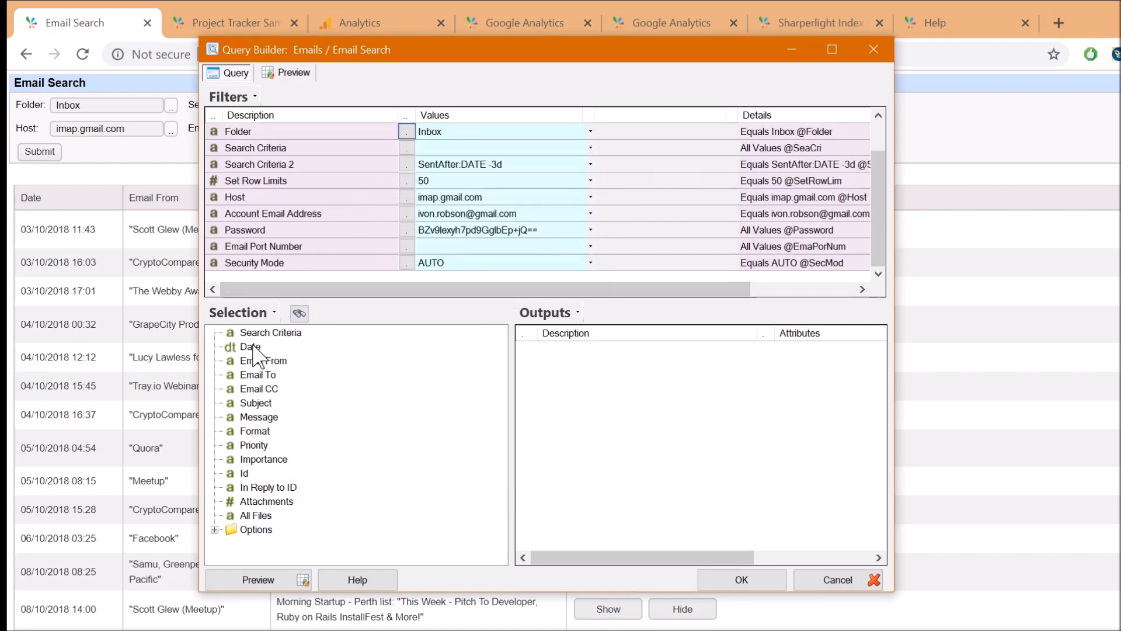
pyautogui.moveTo(250, 350); pyautogui.dragTo(387, 353)
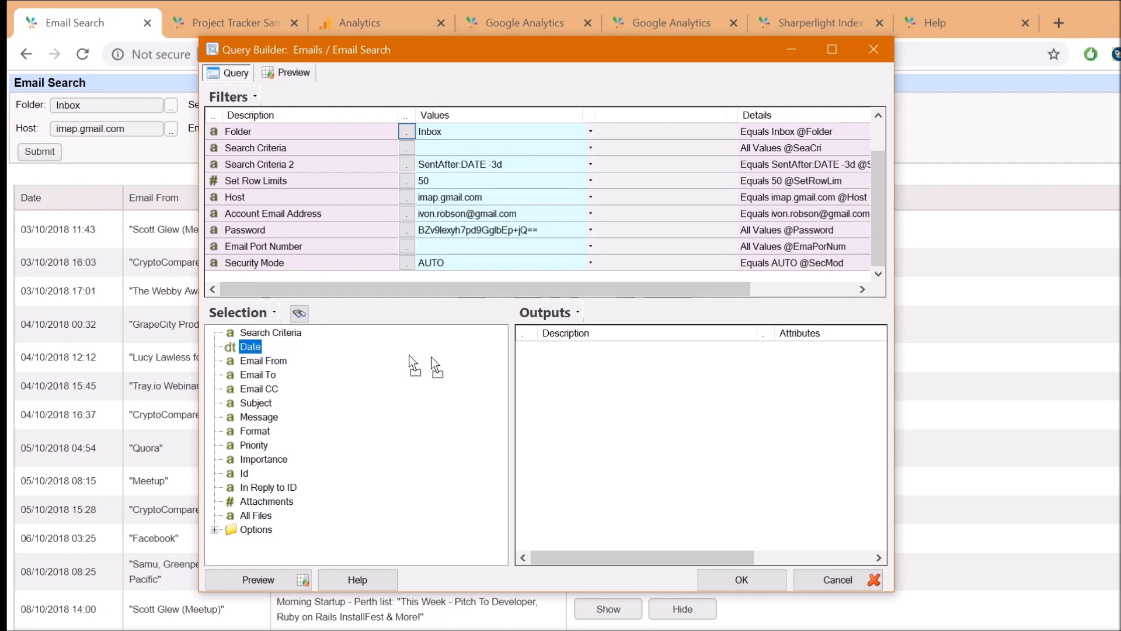
pyautogui.moveTo(572, 369); pyautogui.dragTo(572, 370)
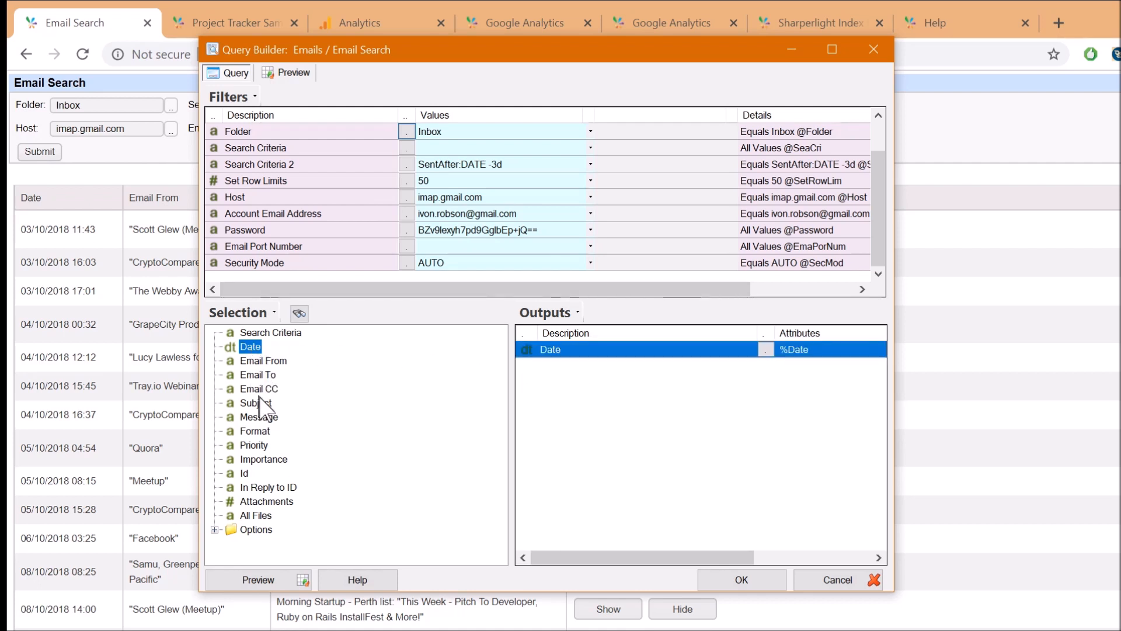
pyautogui.moveTo(263, 360); pyautogui.dragTo(643, 401)
pyautogui.moveTo(255, 403); pyautogui.dragTo(599, 442)
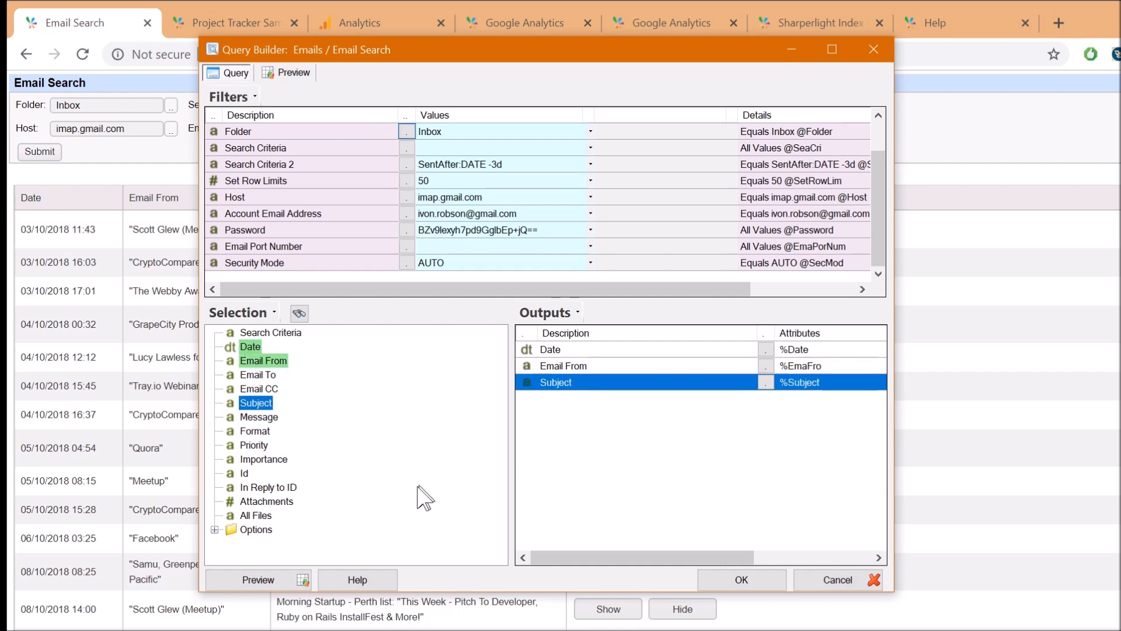
pyautogui.click(251, 579)
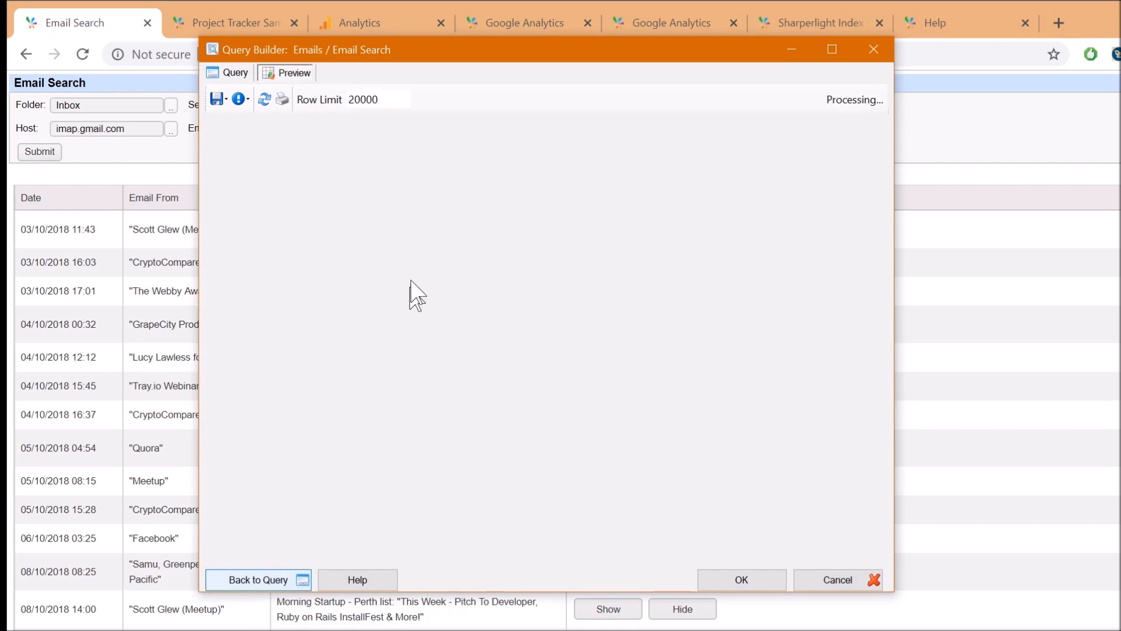
# Inspect the 33 returned emails, such as EMF Shielding Australia, CodePen and CNET, and refresh the preview
pyautogui.click(430, 190)
pyautogui.click(480, 208)
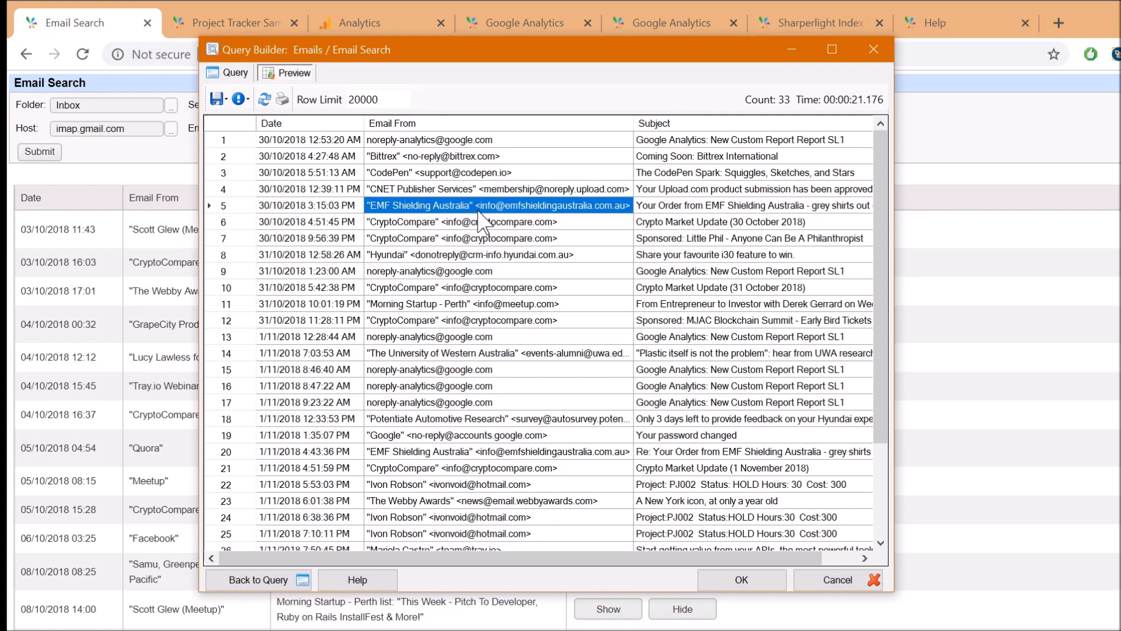
pyautogui.click(434, 172)
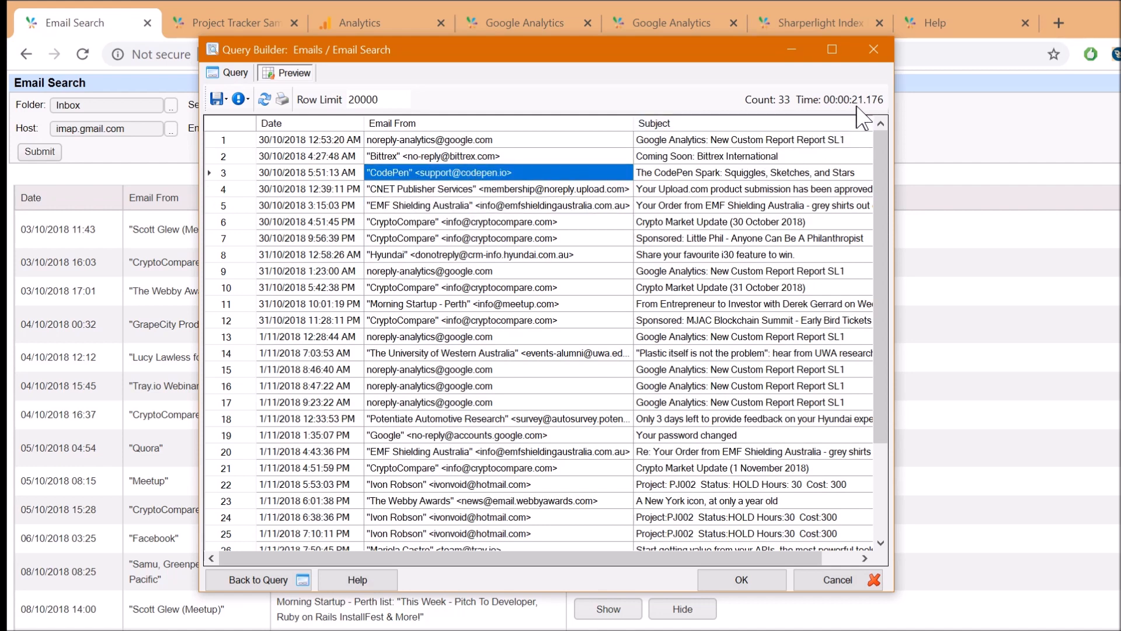
pyautogui.click(461, 206)
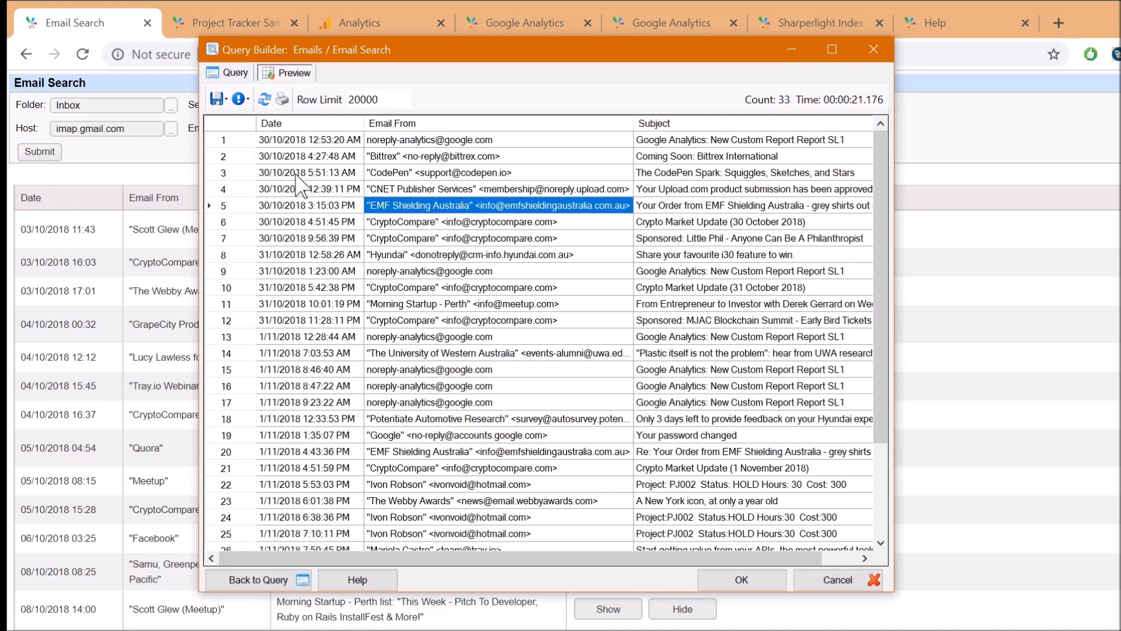
pyautogui.click(358, 159)
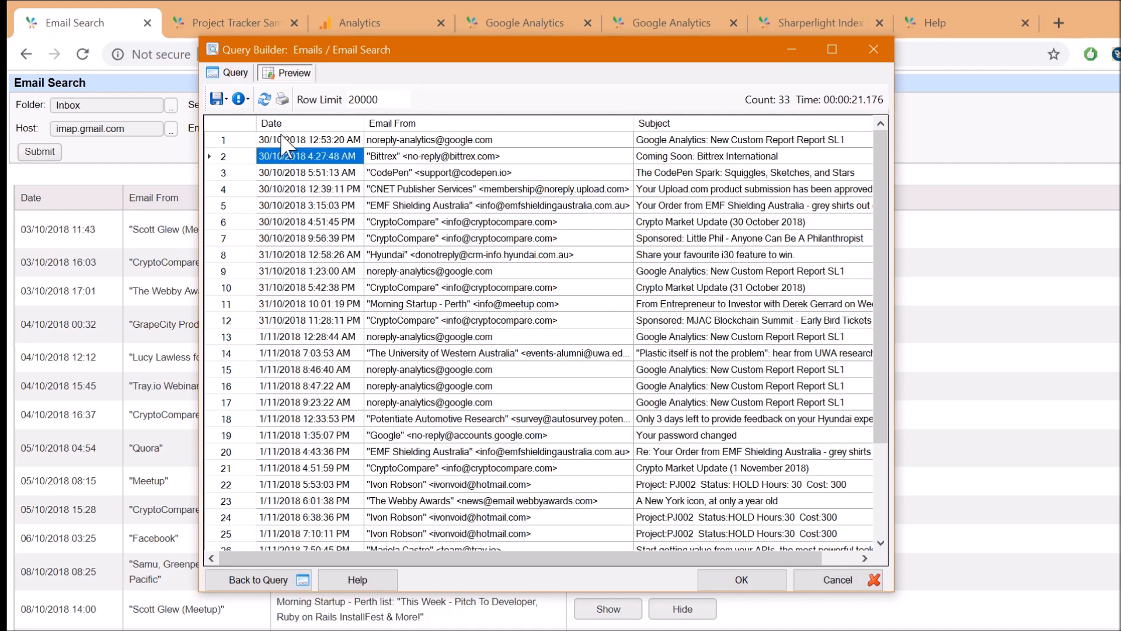
pyautogui.click(264, 100)
pyautogui.click(437, 194)
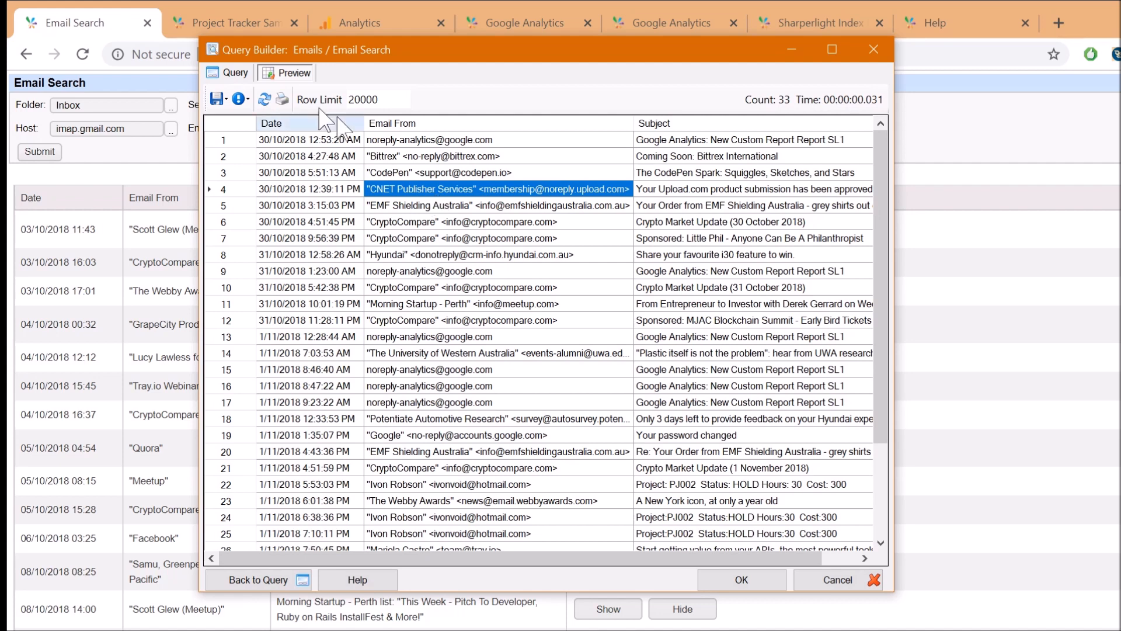
pyautogui.click(235, 73)
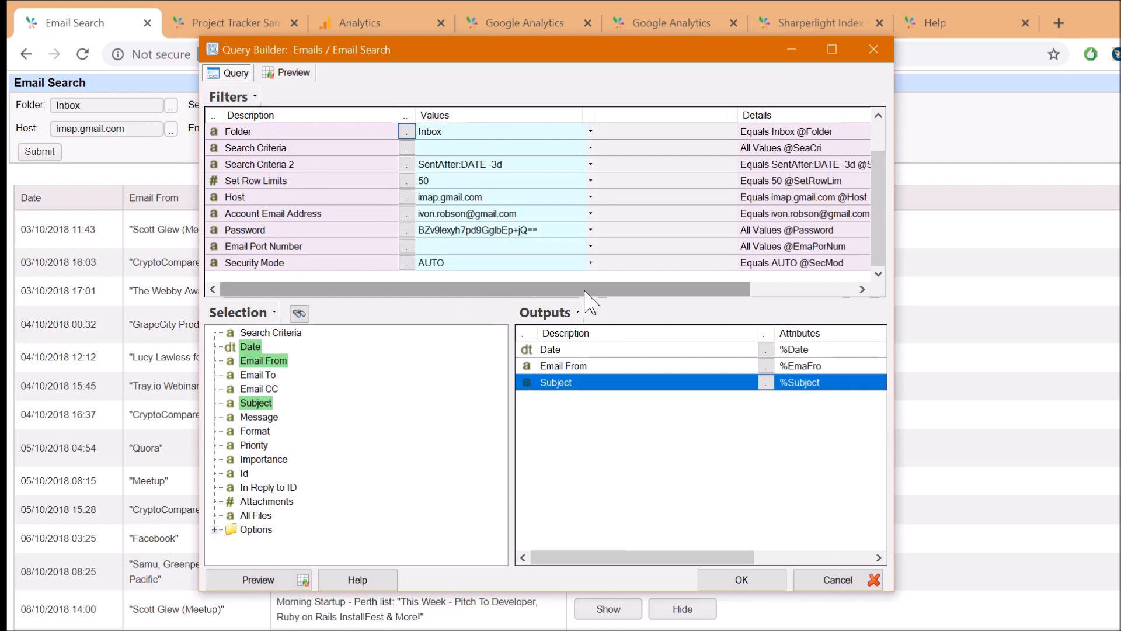
pyautogui.doubleClick(229, 529)
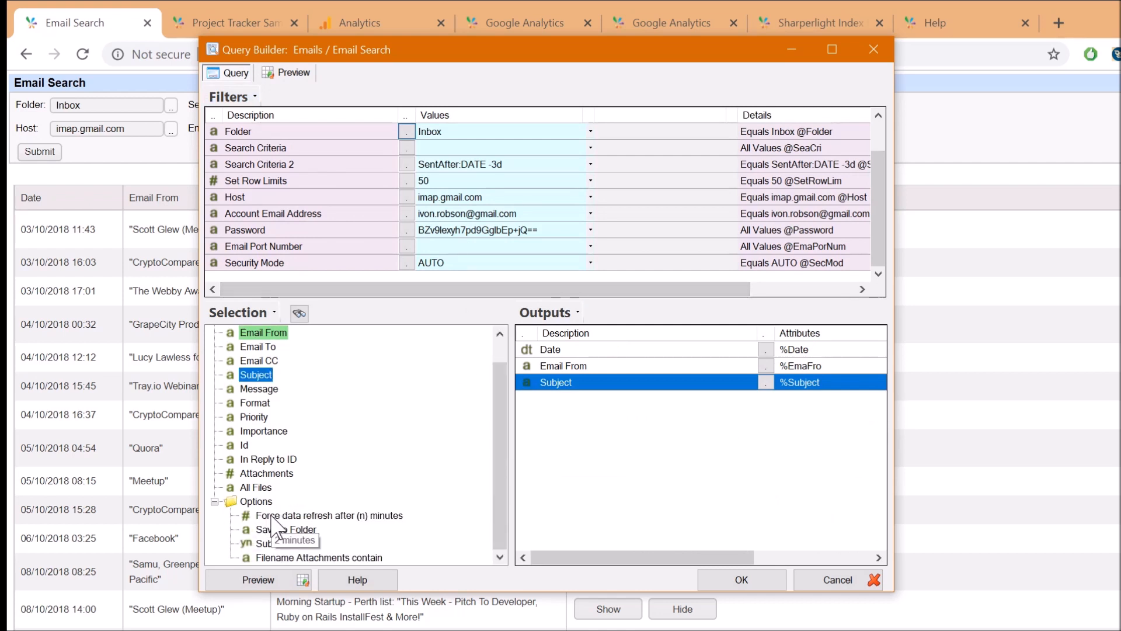
pyautogui.click(270, 516)
pyautogui.moveTo(314, 278); pyautogui.dragTo(315, 278)
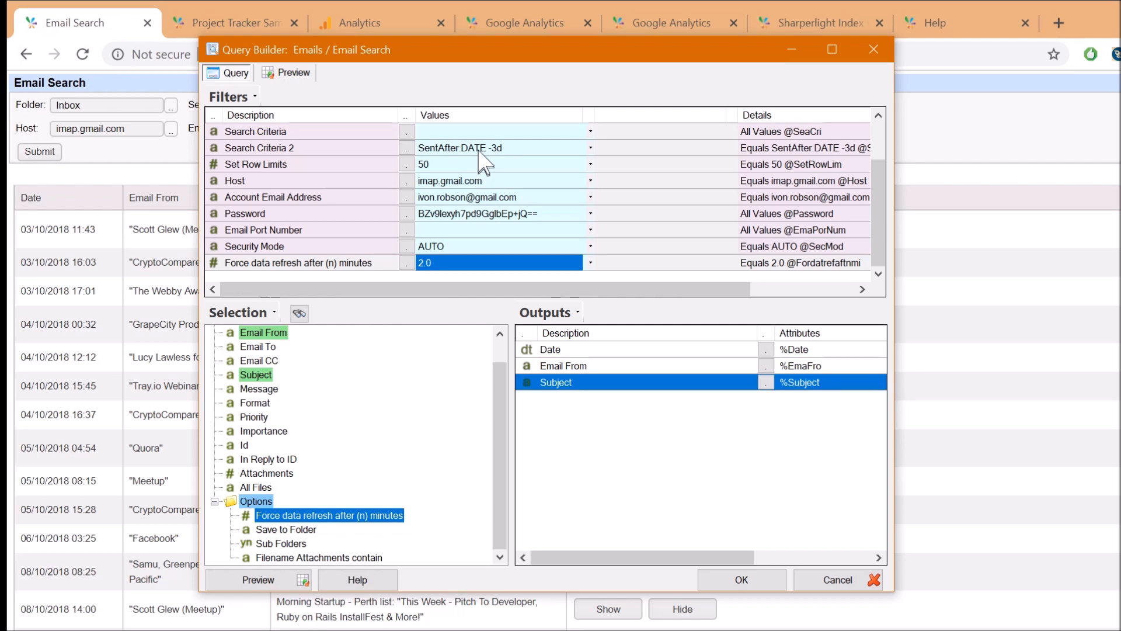
pyautogui.click(315, 260)
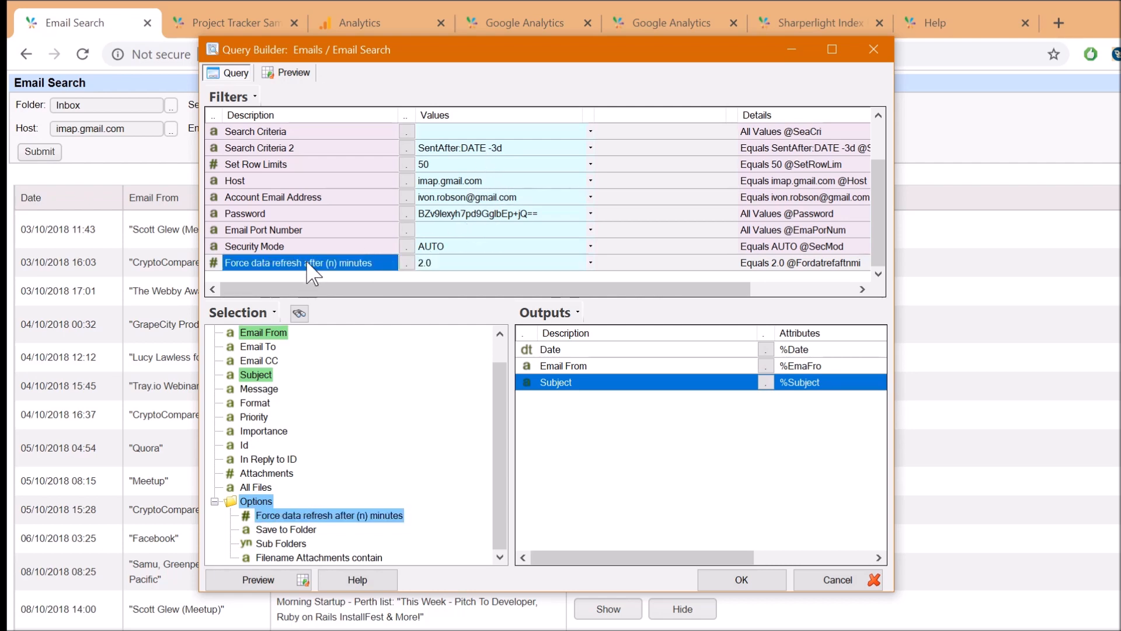
pyautogui.click(443, 262)
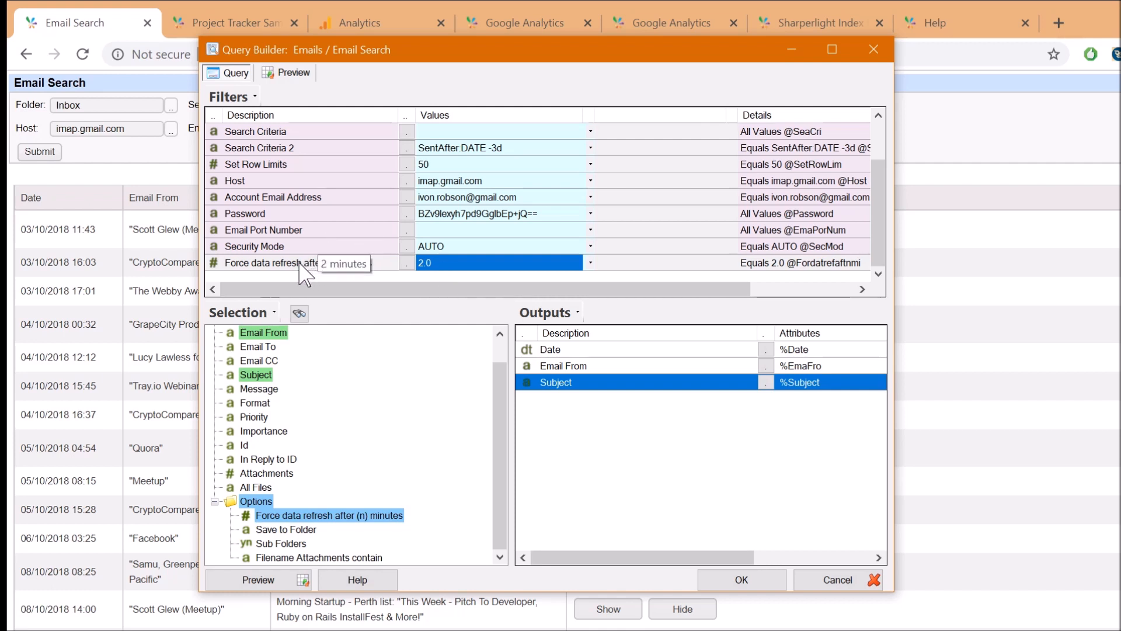
pyautogui.scroll(1, 337, 216)
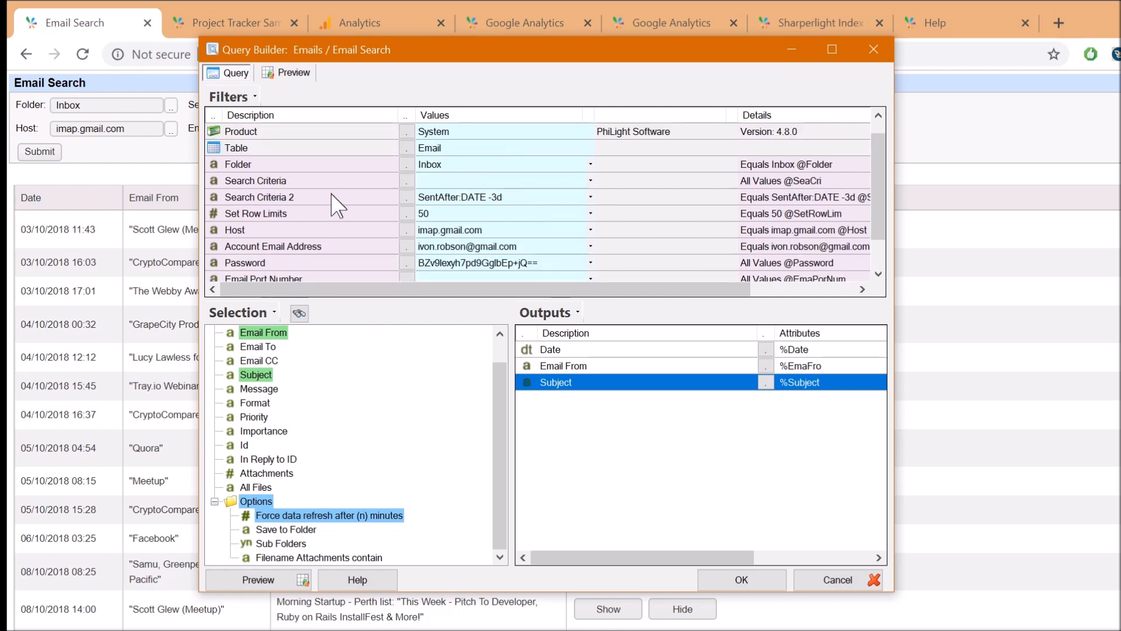
pyautogui.click(332, 197)
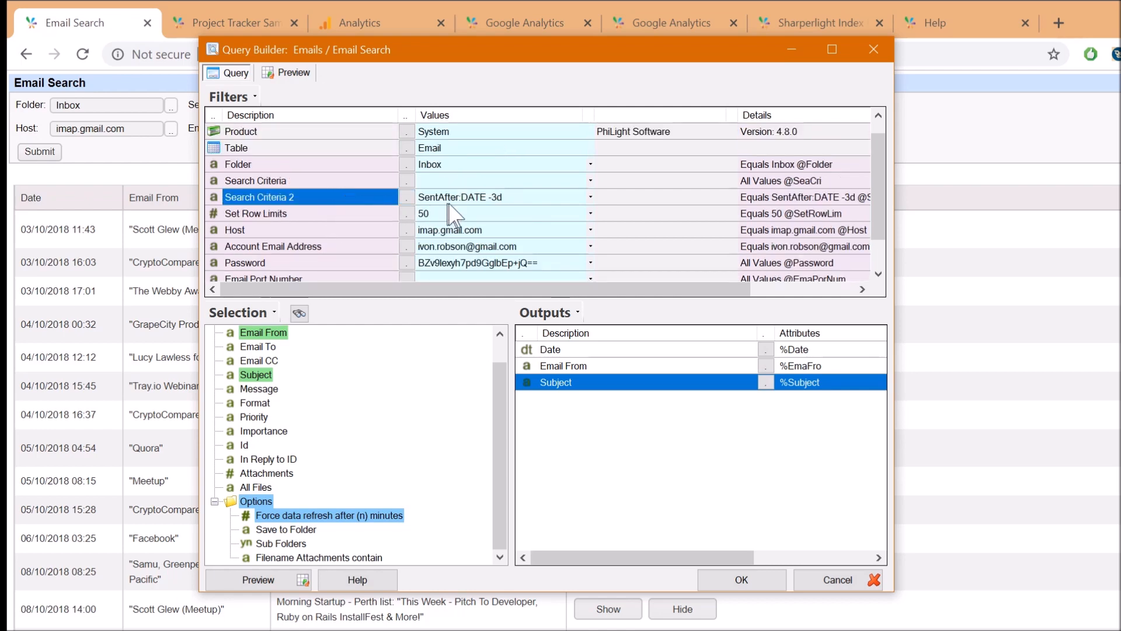
pyautogui.click(461, 199)
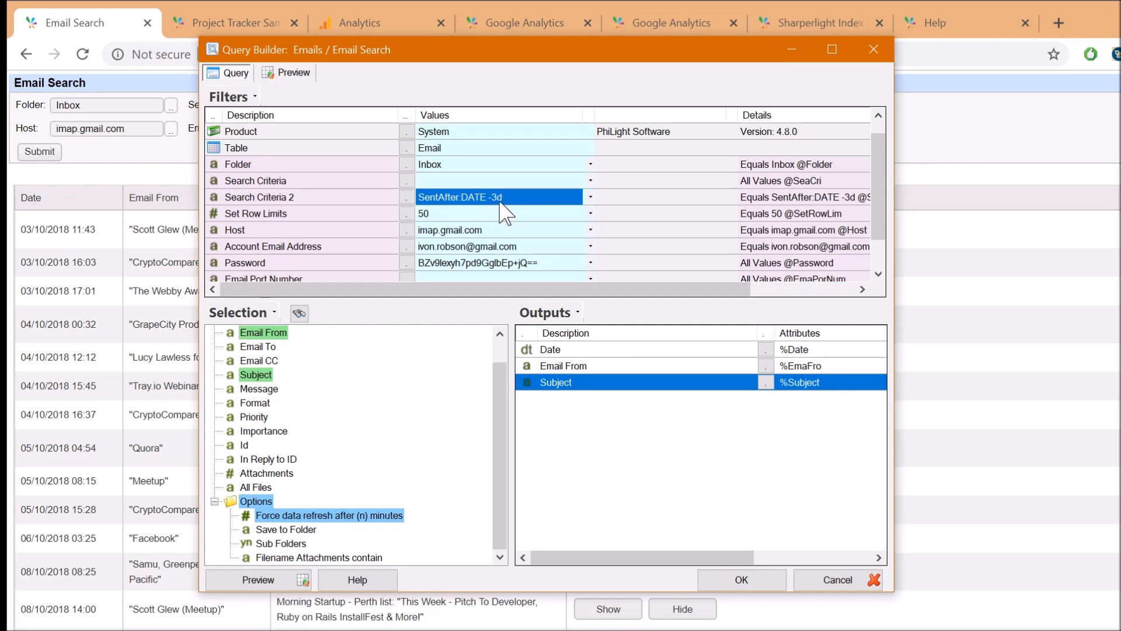
# Review Search Criteria 2's lookup codes and cancel, keeping SentAfter:DATE -3d
pyautogui.click(407, 197)
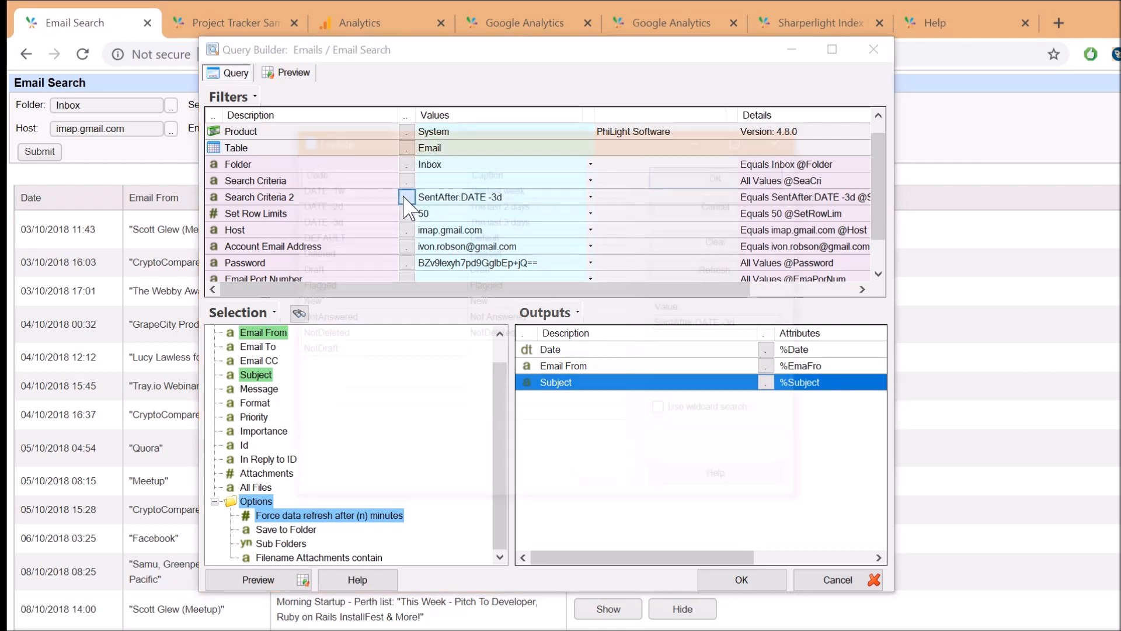
pyautogui.scroll(-1, 427, 362)
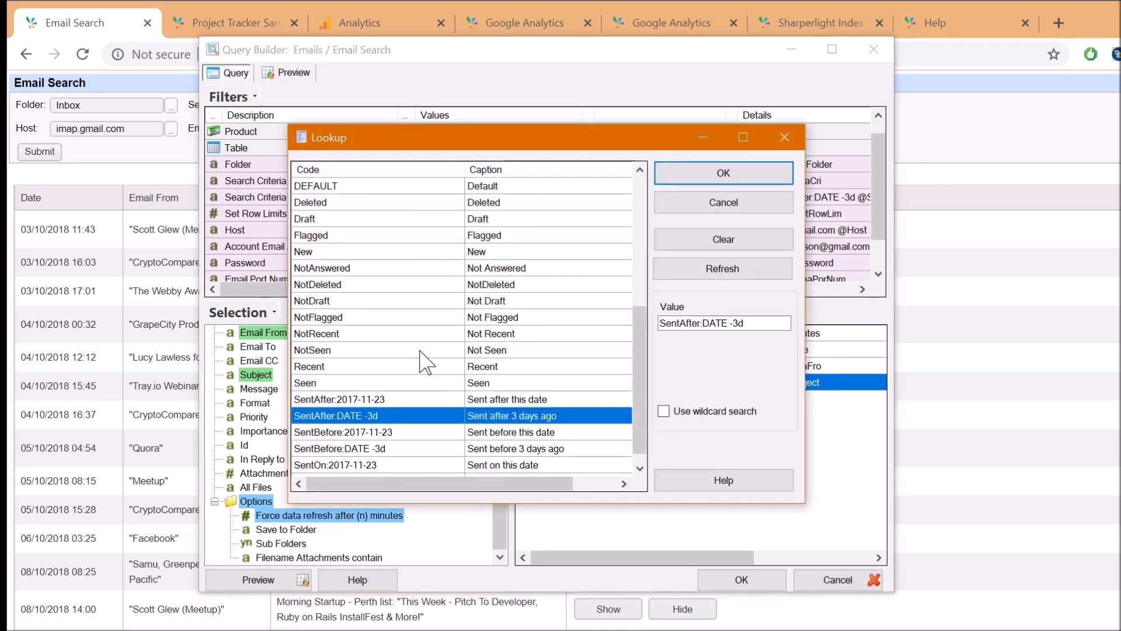
pyautogui.scroll(-1, 426, 369)
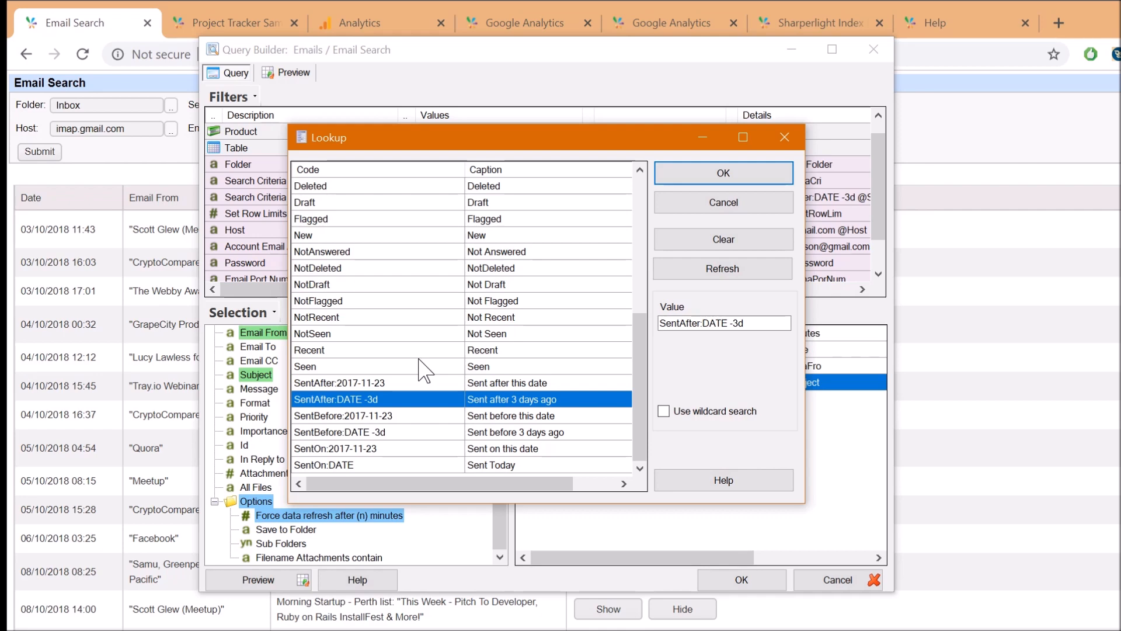
pyautogui.click(321, 401)
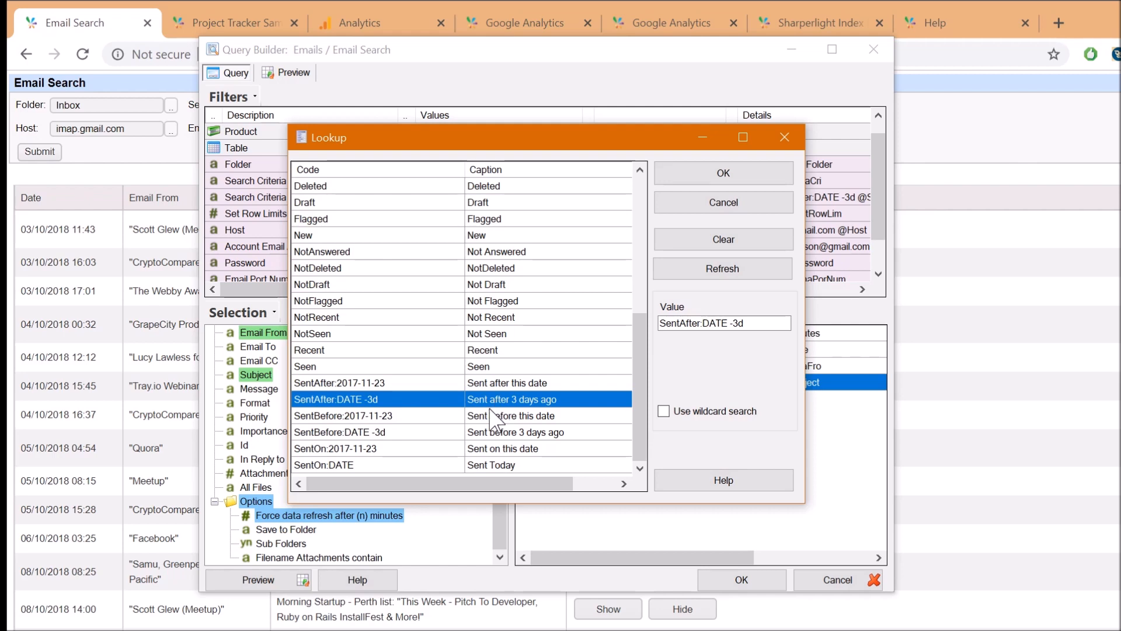
pyautogui.click(712, 204)
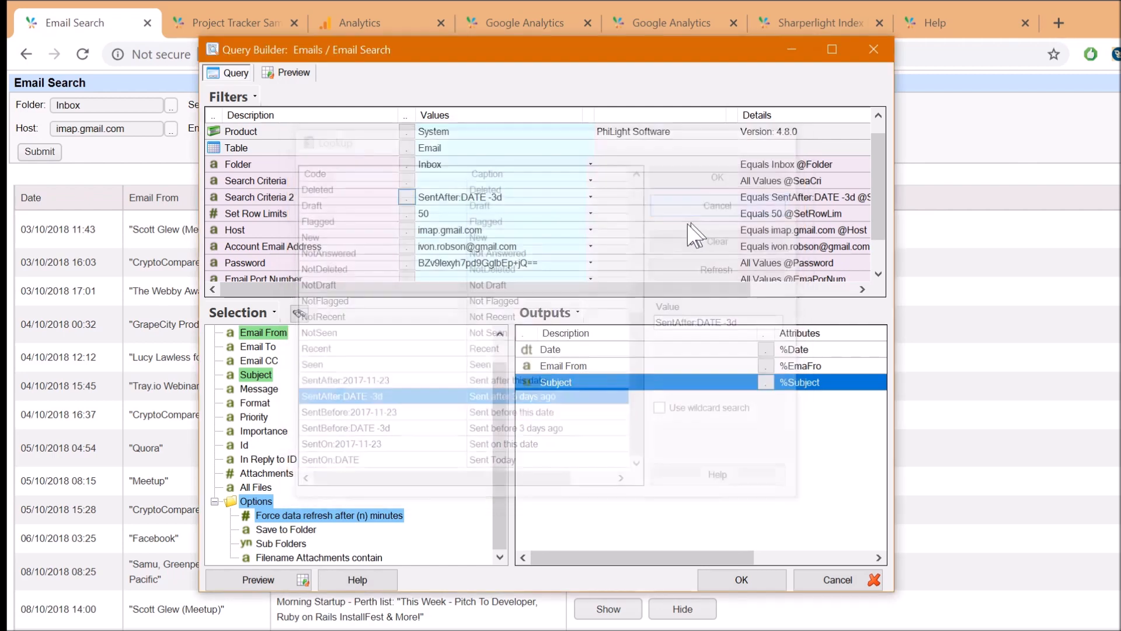
pyautogui.click(461, 199)
# Browse Search Criteria's codes: Not Answered, Message Contains X123, Subject Contains X123, From Contains
pyautogui.click(407, 181)
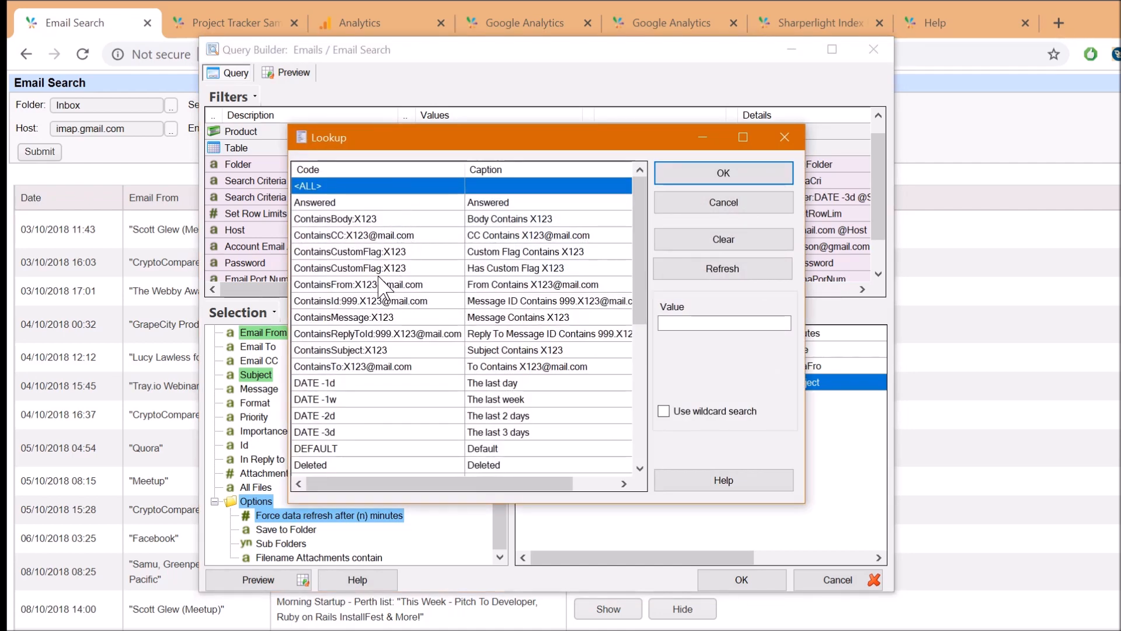
pyautogui.scroll(-2, 352, 403)
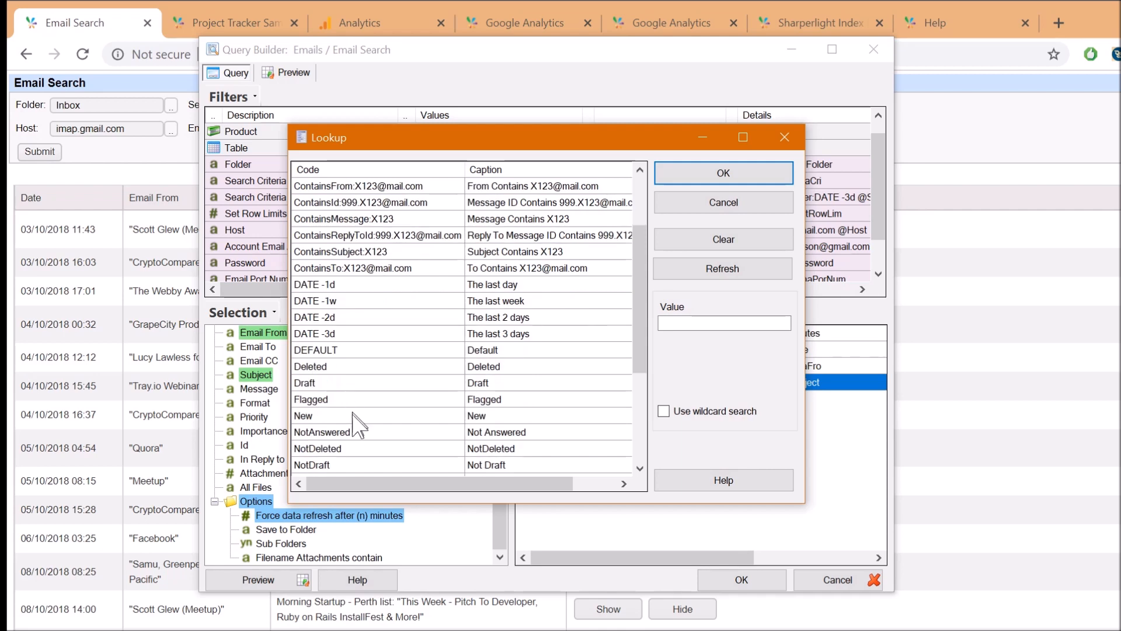
pyautogui.click(354, 433)
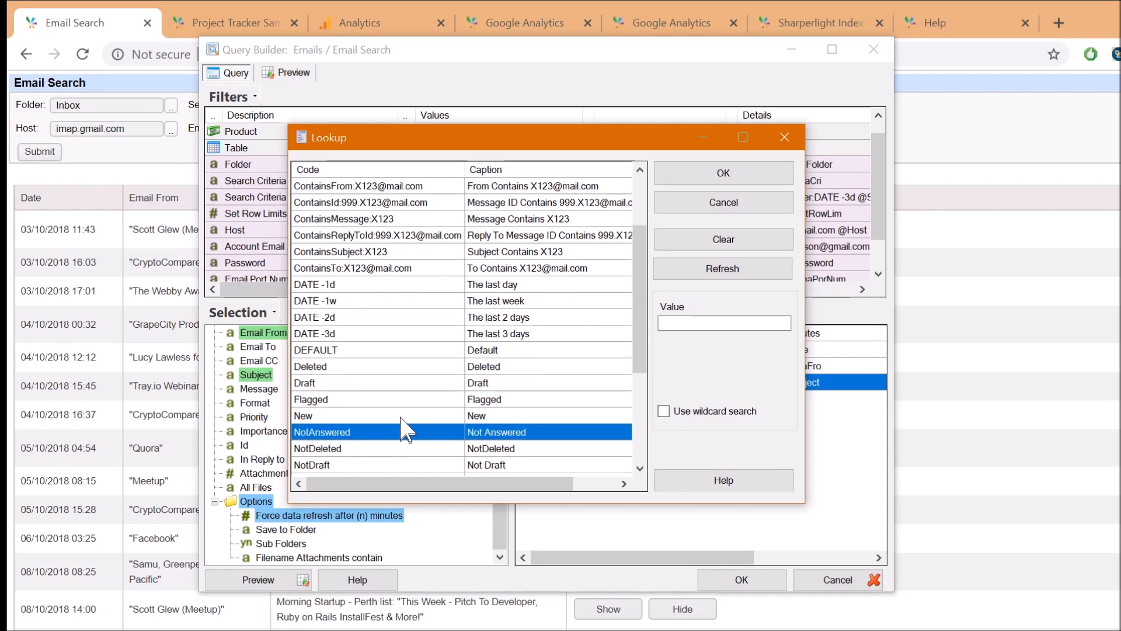
pyautogui.scroll(1, 400, 316)
pyautogui.click(342, 268)
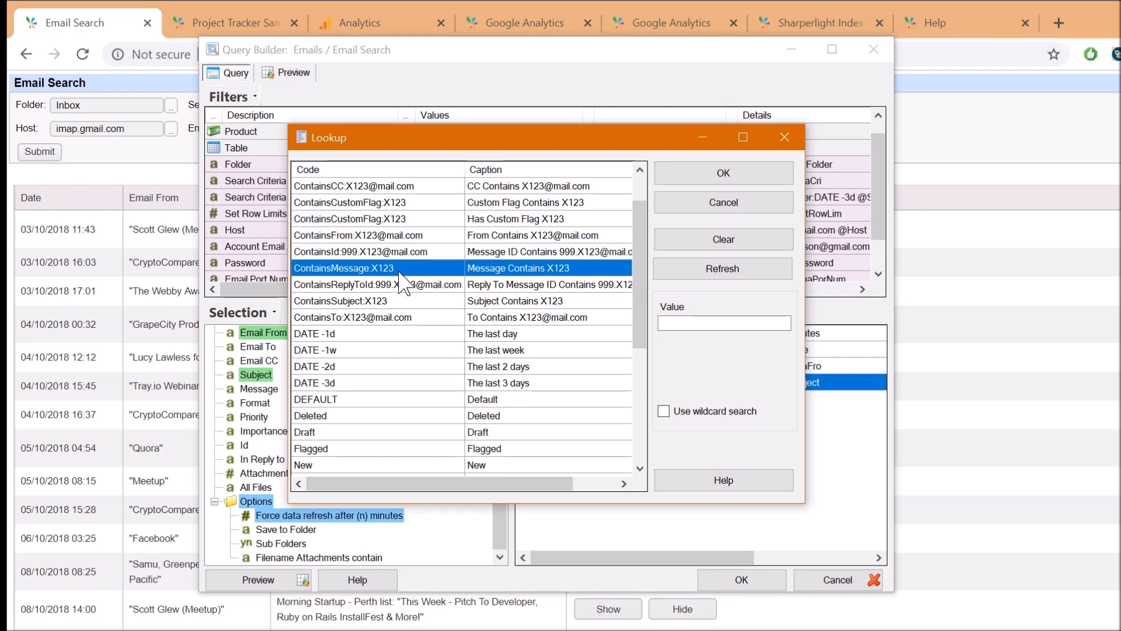
pyautogui.click(362, 300)
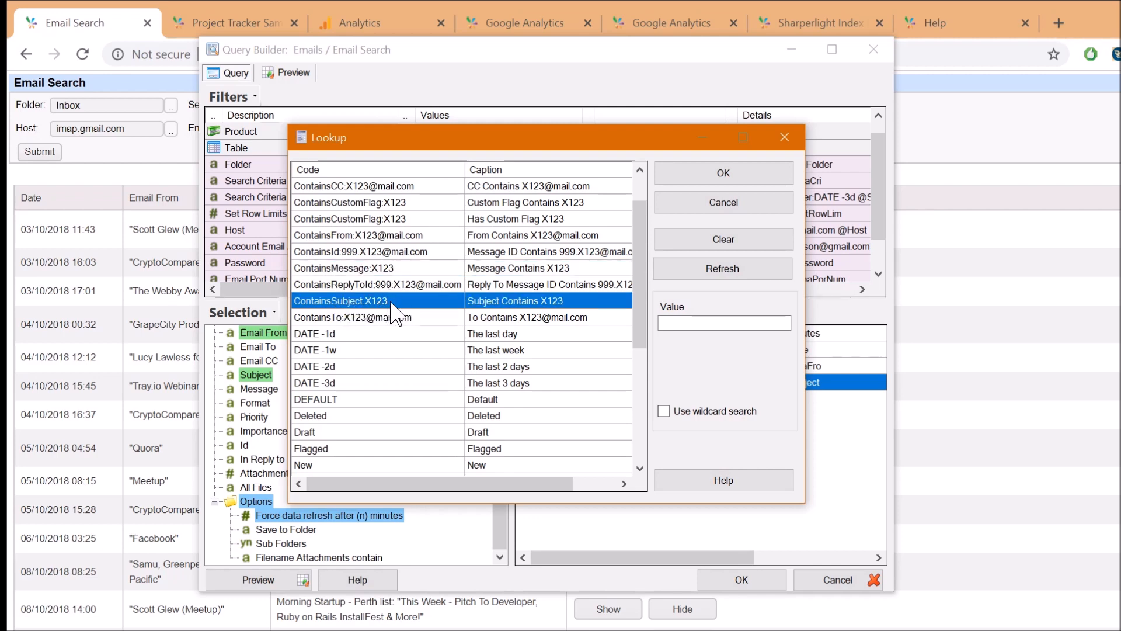
pyautogui.click(354, 235)
# Leave Search Criteria at All Values and add Format as a new filter
pyautogui.press('Escape')
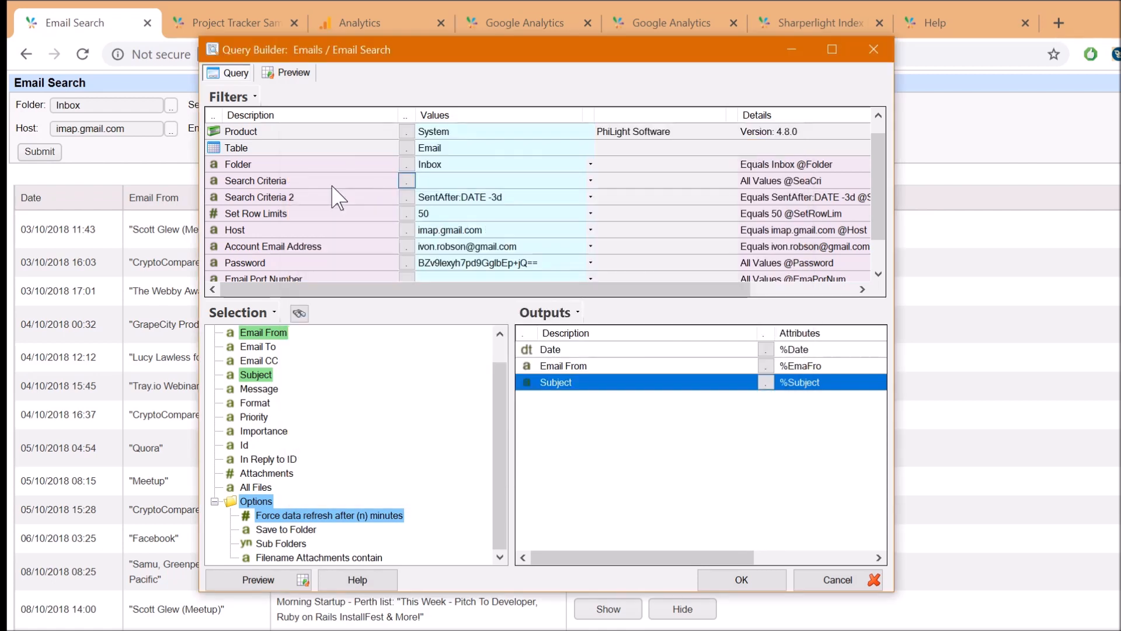
pyautogui.scroll(-1, 407, 173)
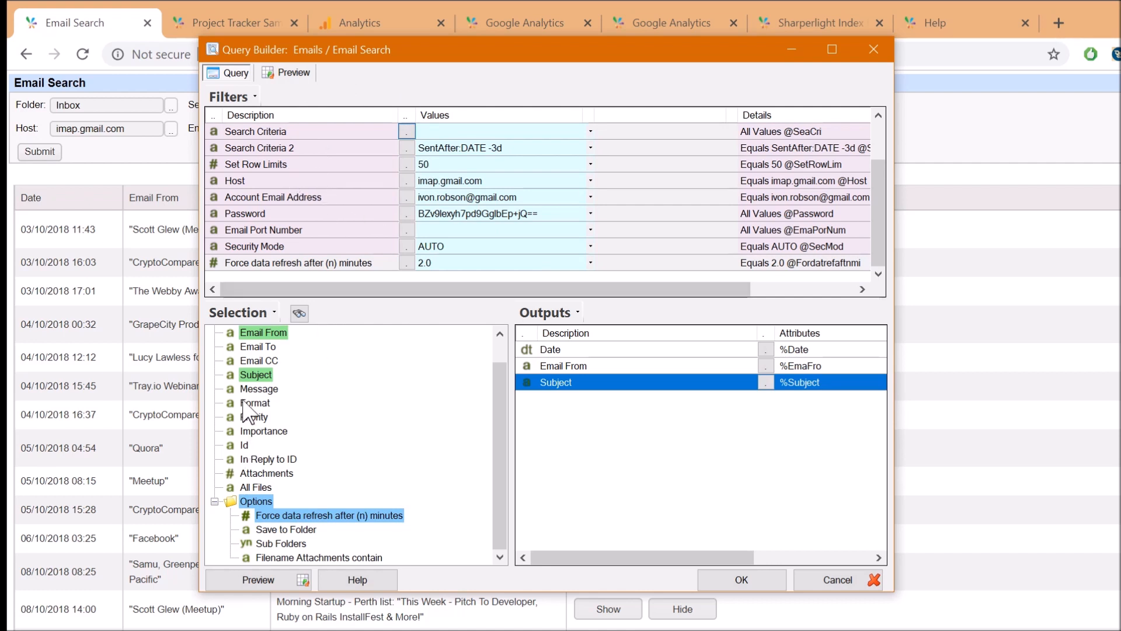
pyautogui.moveTo(253, 404); pyautogui.dragTo(321, 280)
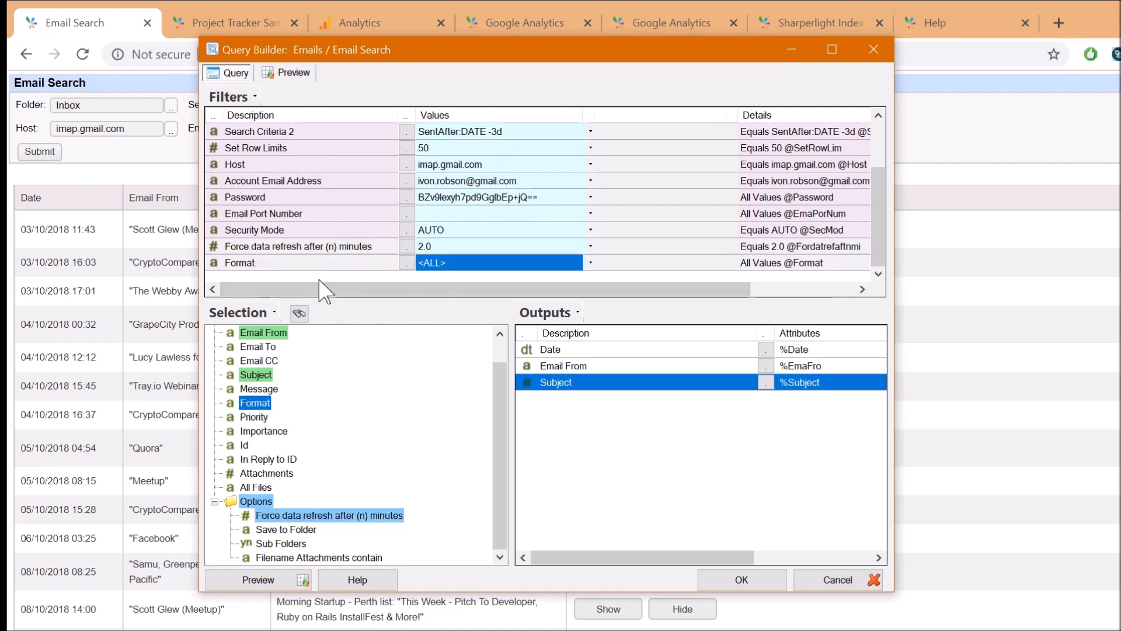
# Show the Format filter's choices: All, Text, HTML and Rich Text
pyautogui.click(408, 262)
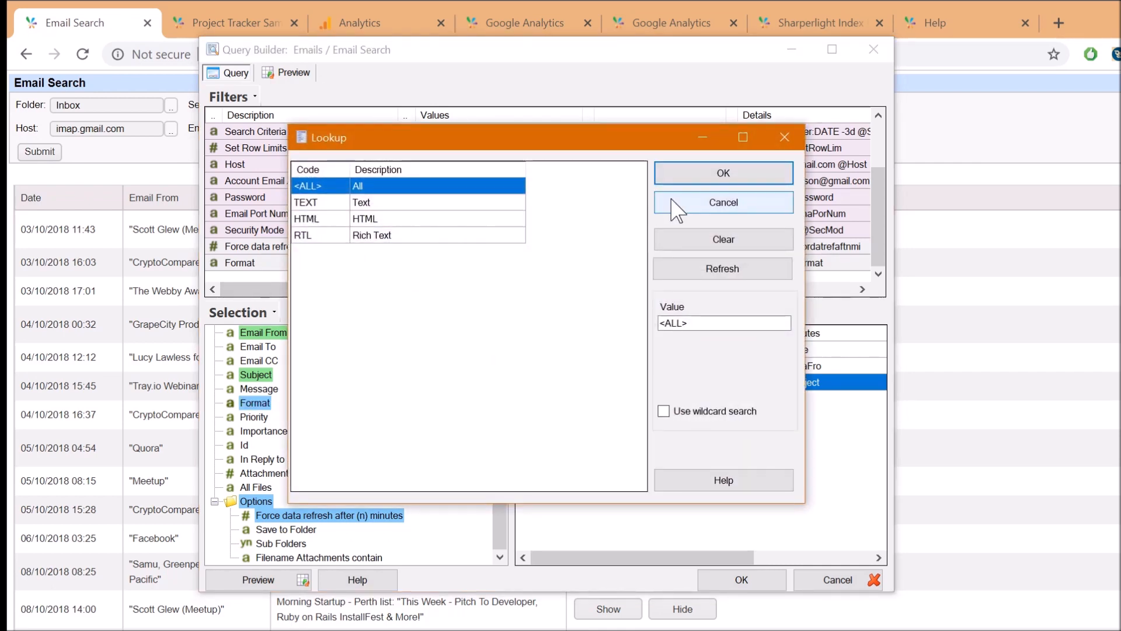
pyautogui.click(676, 209)
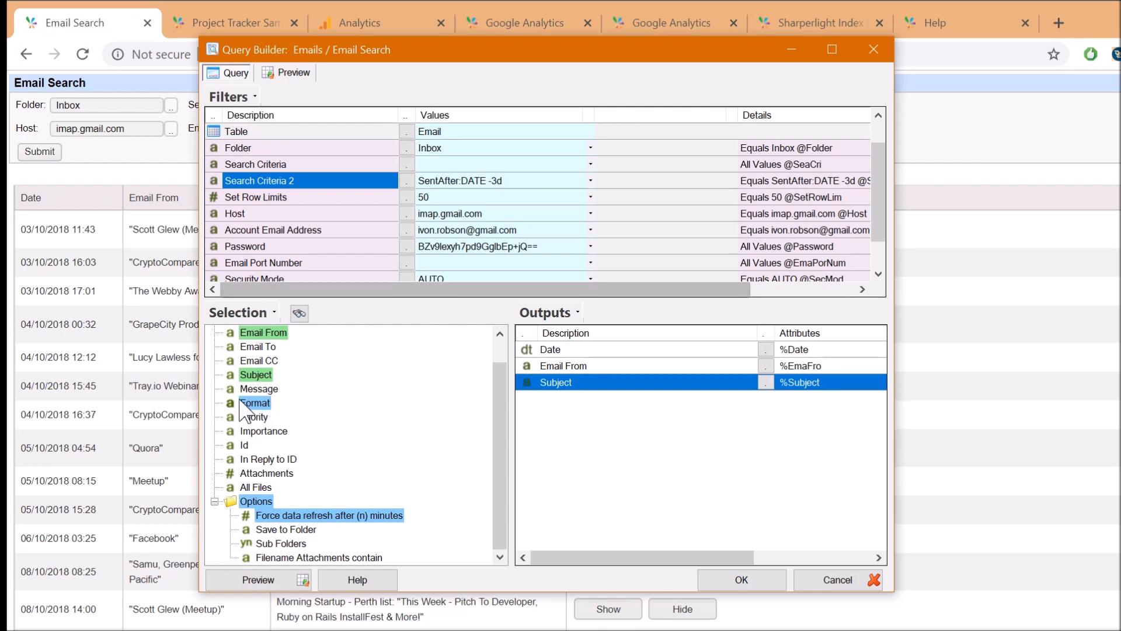
pyautogui.click(327, 264)
pyautogui.scroll(-1, 327, 265)
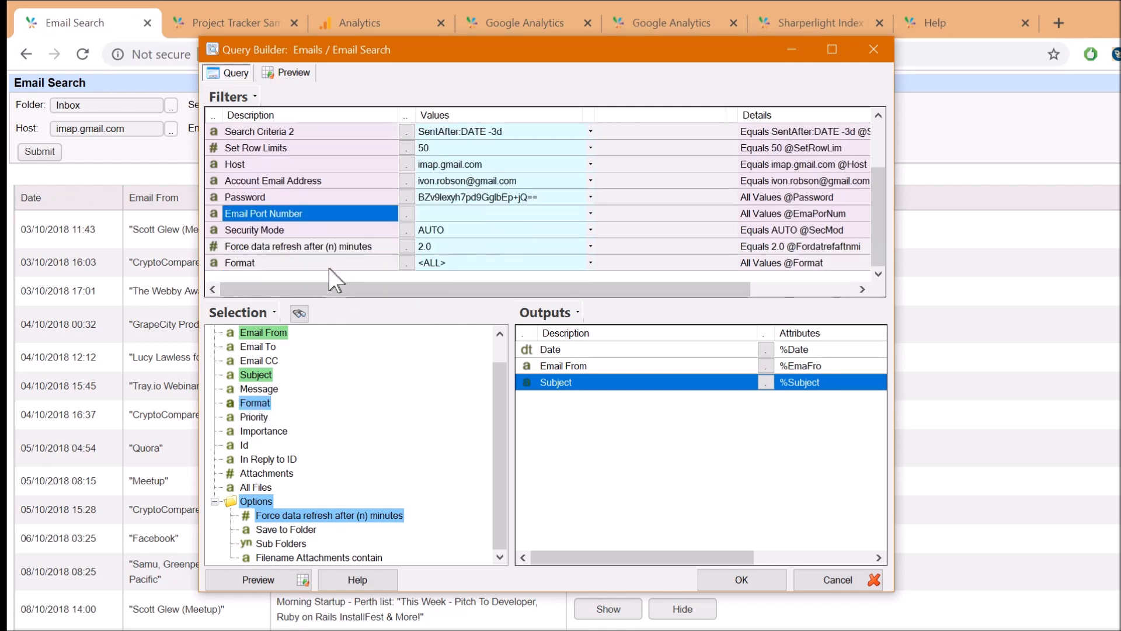
pyautogui.click(381, 263)
pyautogui.click(405, 262)
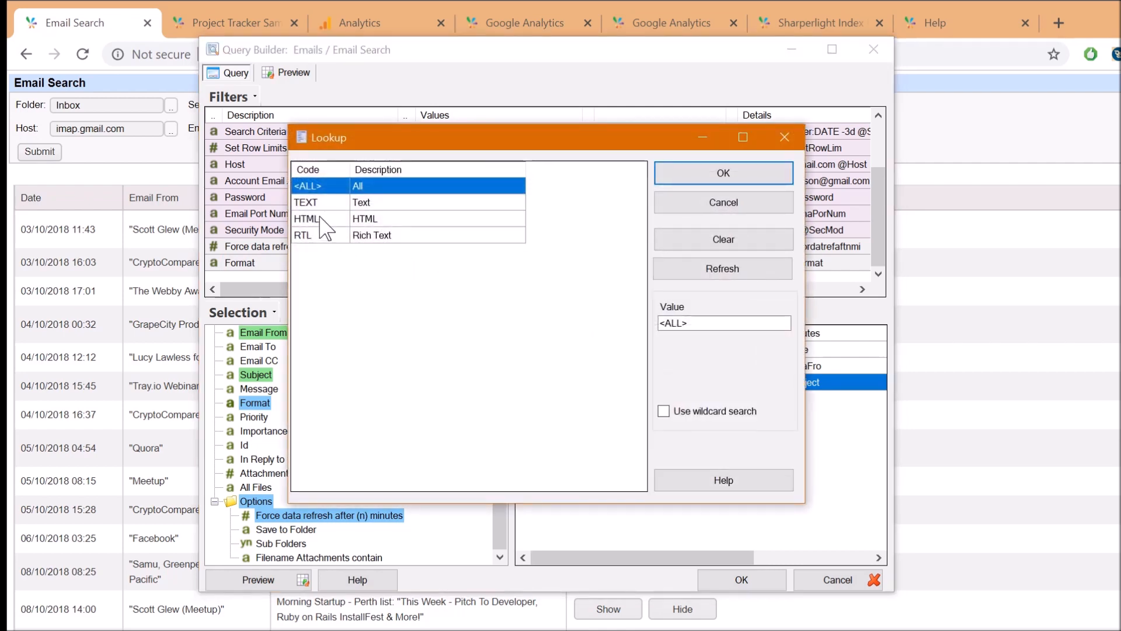
# In the web report, expand and collapse the CryptoCompare 3 October email body
pyautogui.click(680, 220)
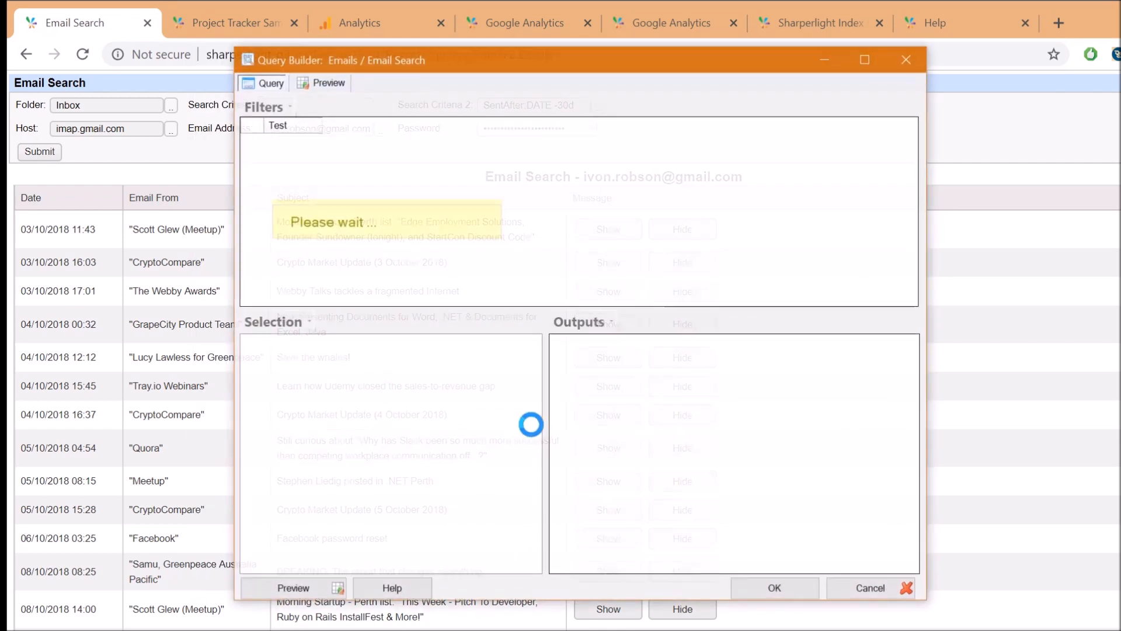
pyautogui.scroll(-1, 383, 222)
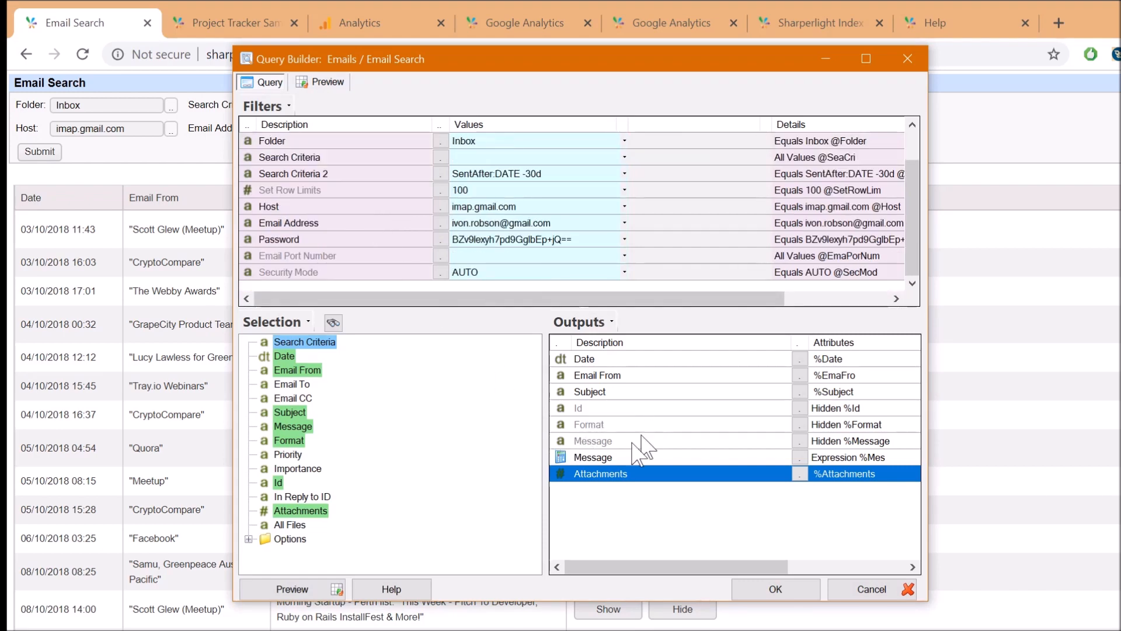
pyautogui.click(186, 247)
pyautogui.click(608, 262)
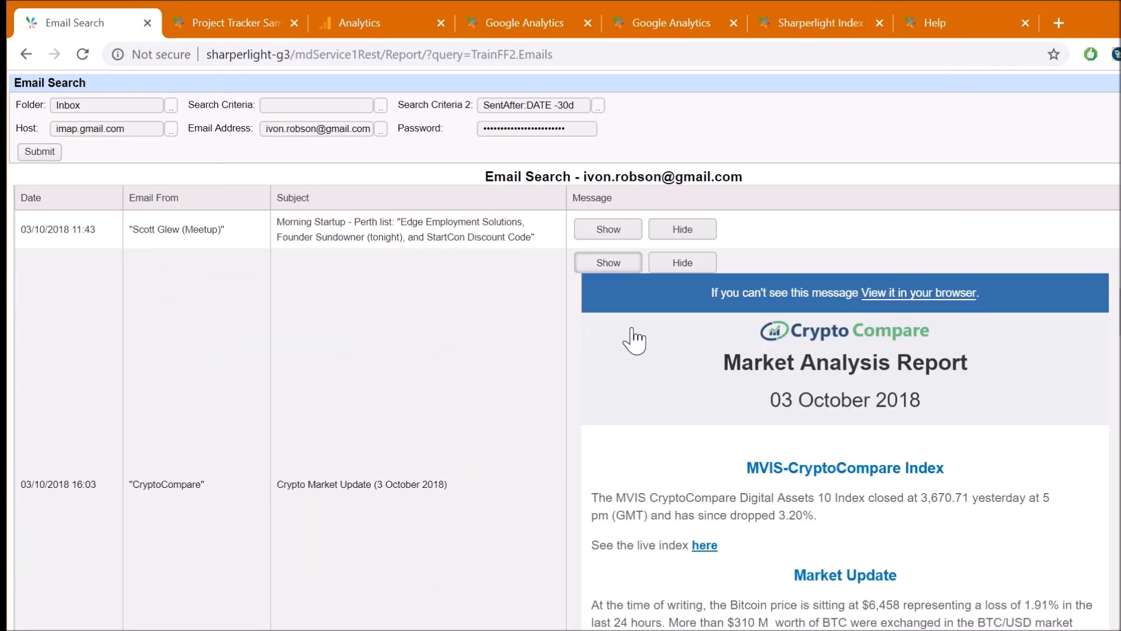
pyautogui.click(682, 263)
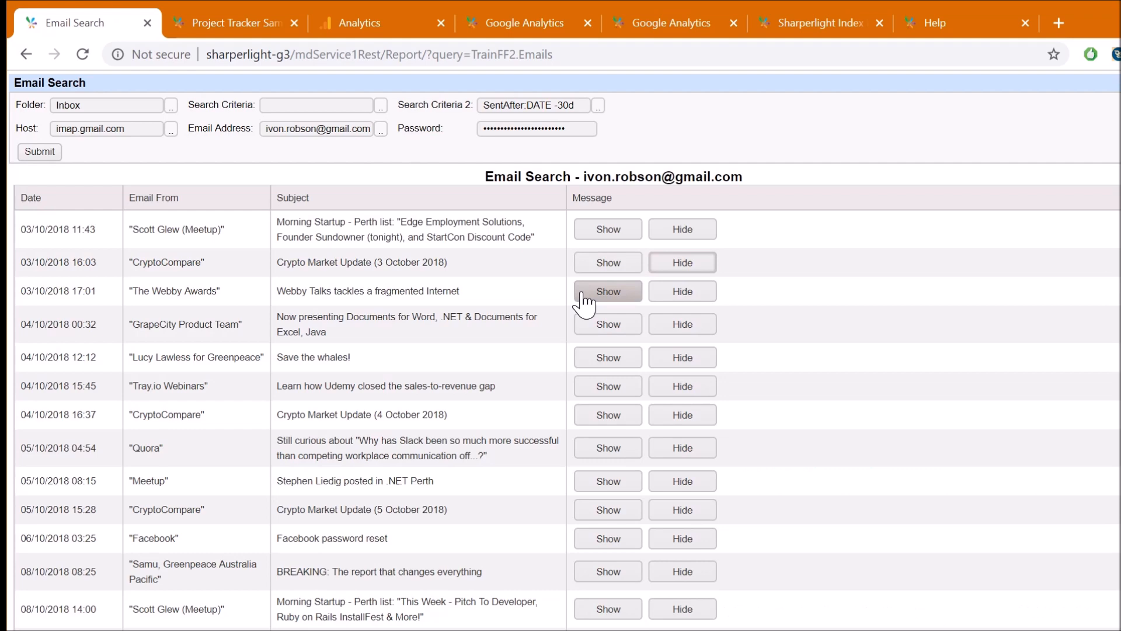
pyautogui.hotkey('alt', 'Tab')
# Review the finished query's outputs: hidden Id, Format and Message plus the Message expression
pyautogui.click(586, 407)
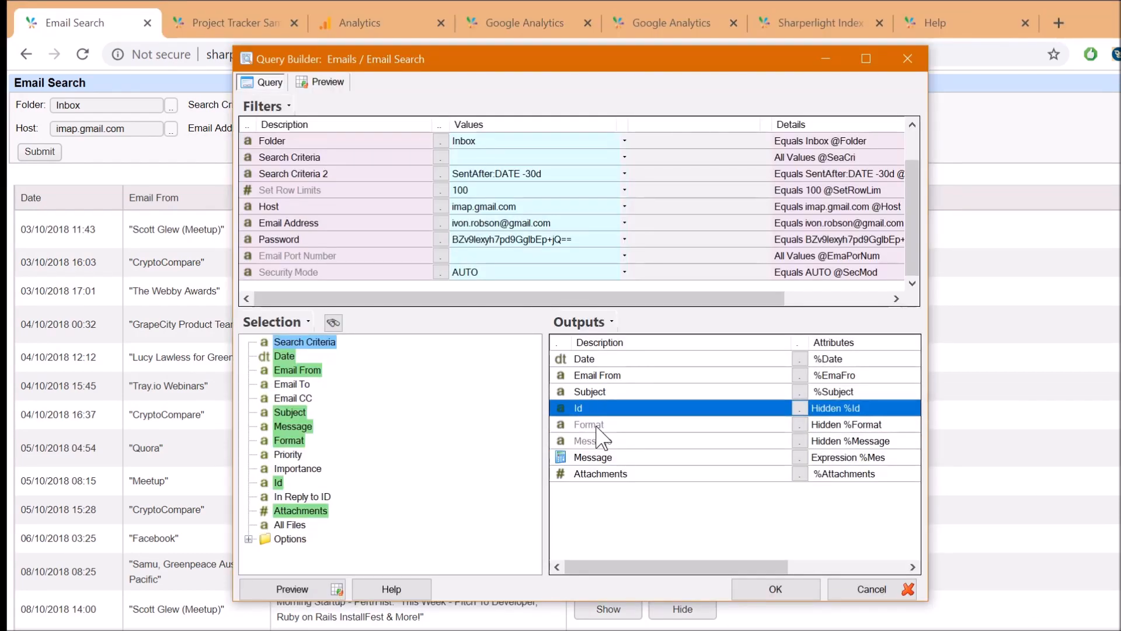
pyautogui.click(600, 427)
pyautogui.click(600, 442)
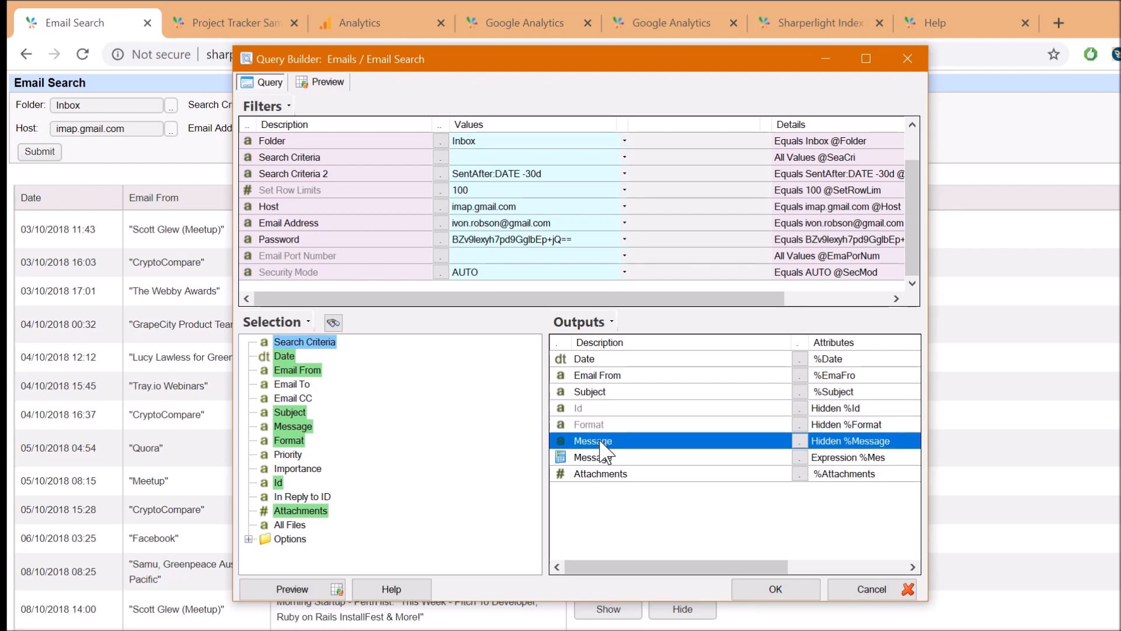
pyautogui.click(588, 425)
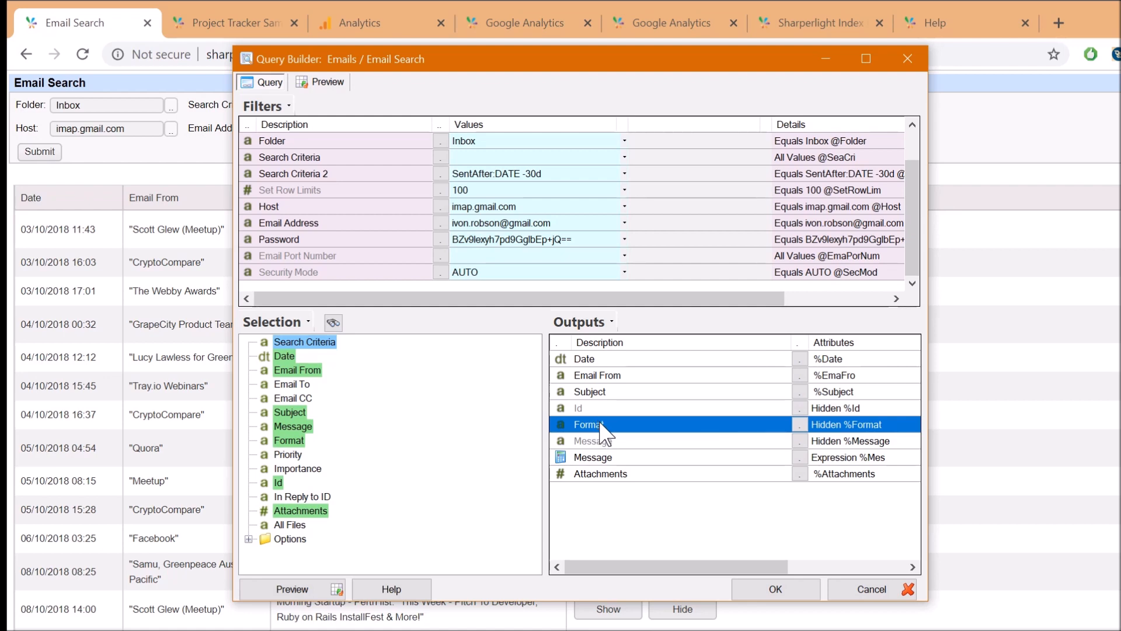
pyautogui.click(586, 410)
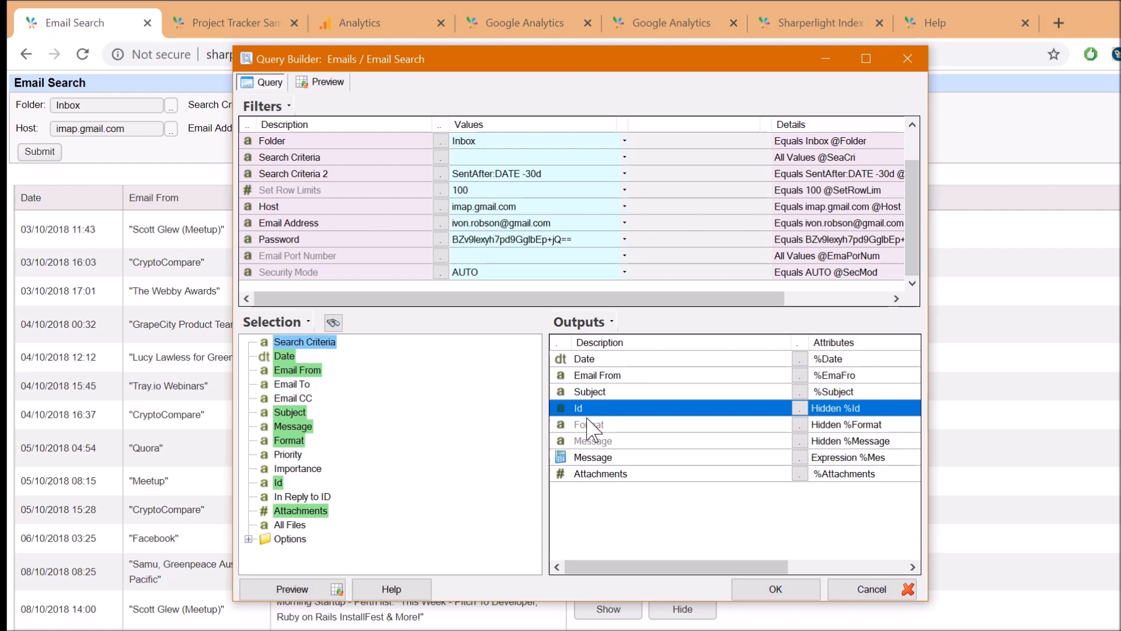
pyautogui.click(591, 458)
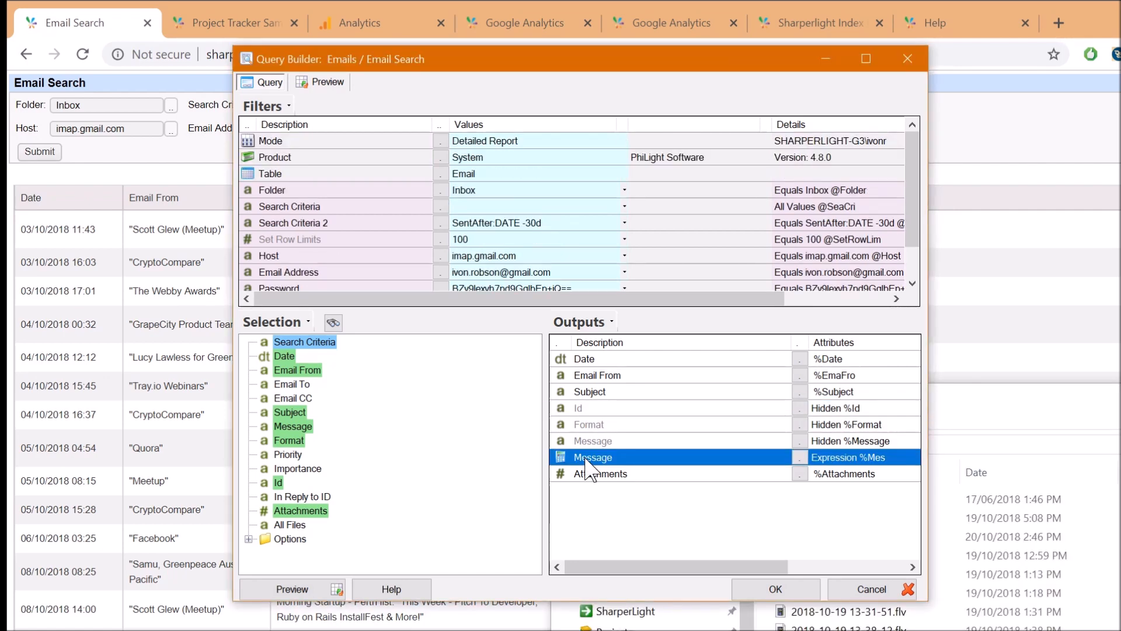
pyautogui.doubleClick(588, 458)
pyautogui.click(388, 231)
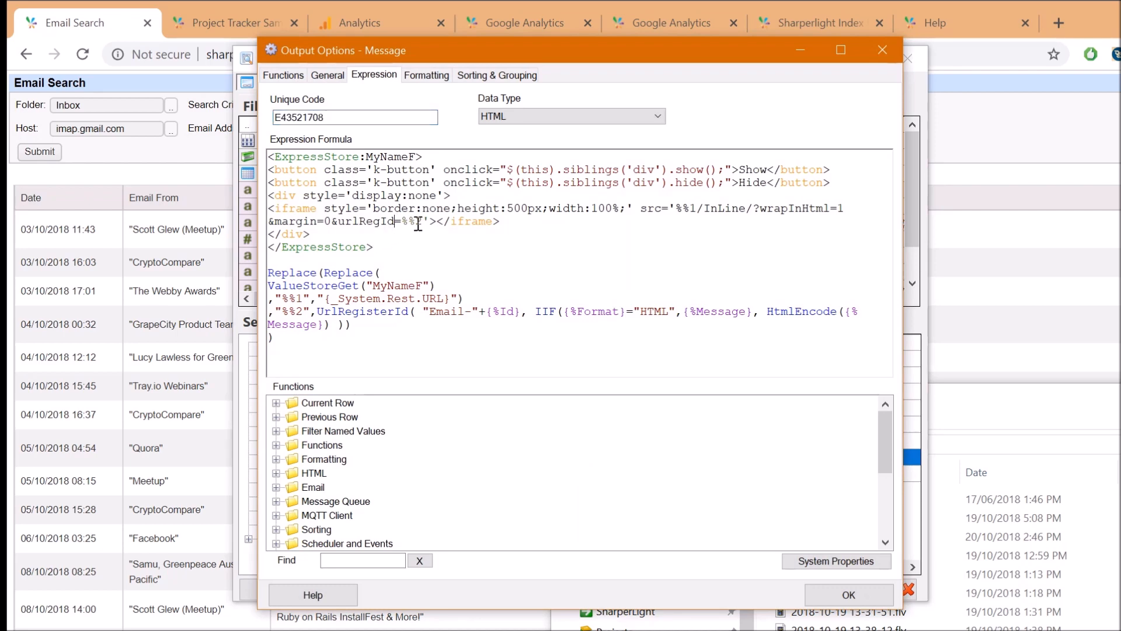
pyautogui.moveTo(324, 169); pyautogui.dragTo(549, 170)
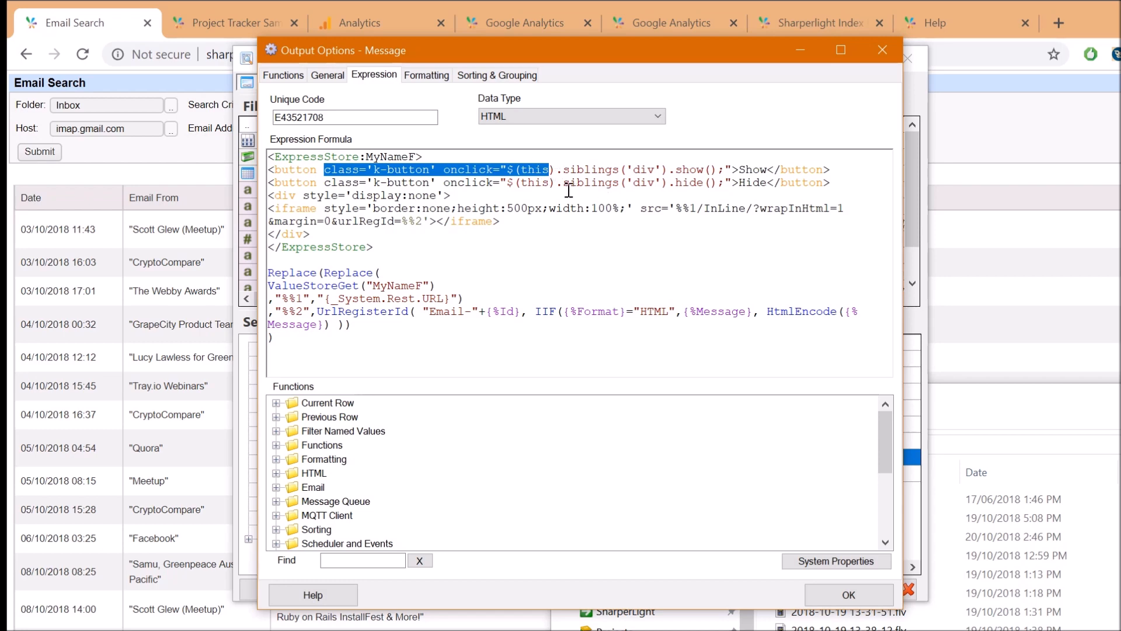
pyautogui.click(542, 187)
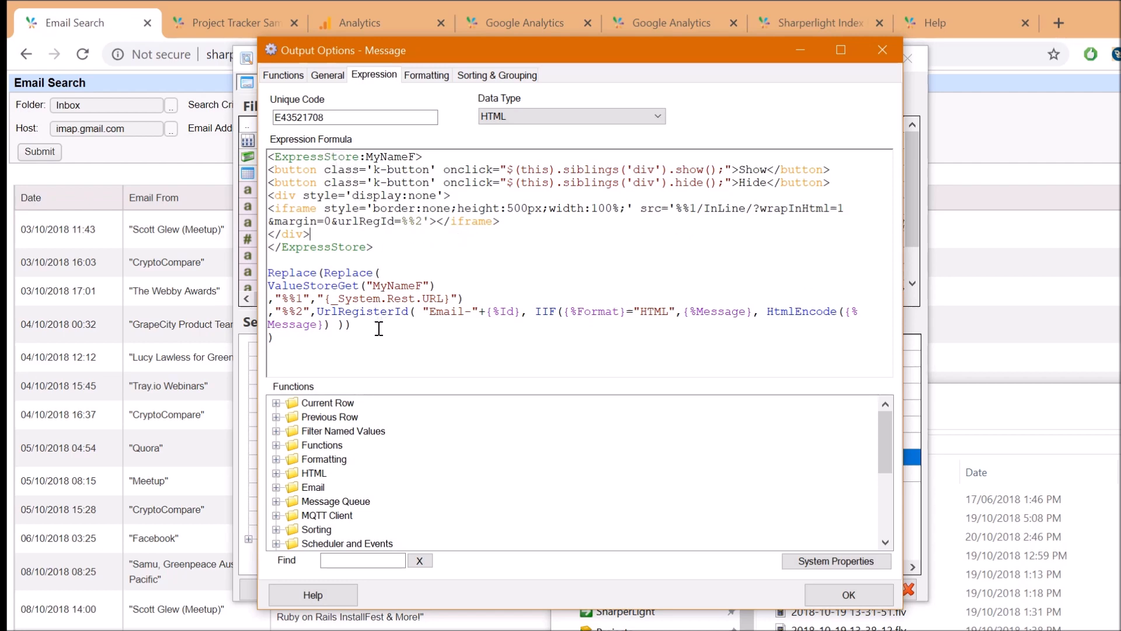
pyautogui.moveTo(310, 345); pyautogui.dragTo(251, 136)
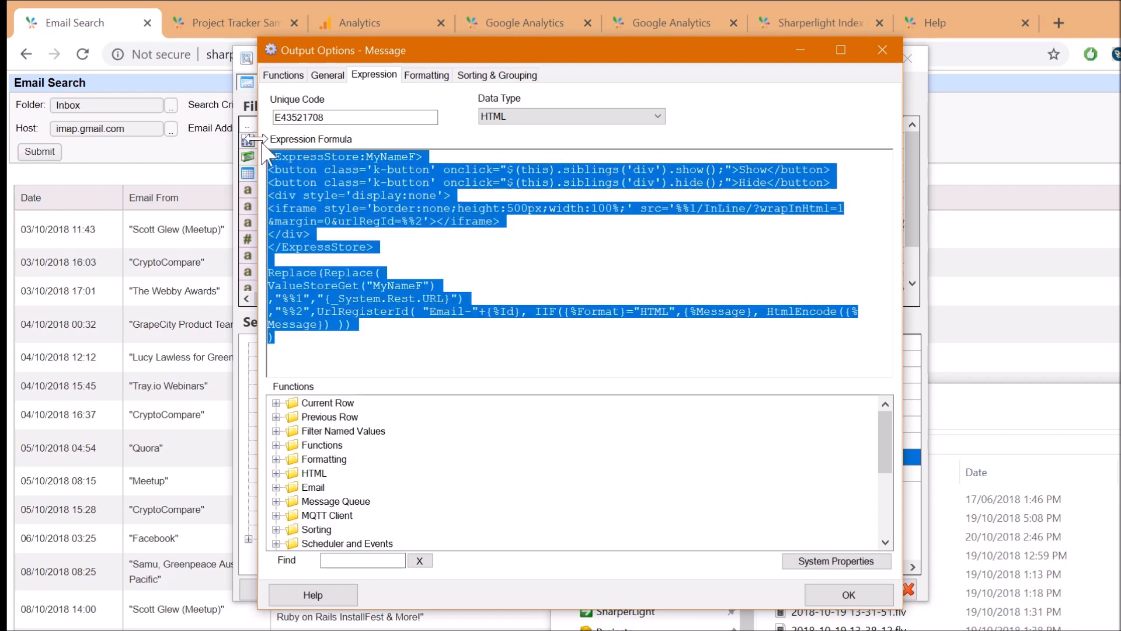
pyautogui.click(422, 219)
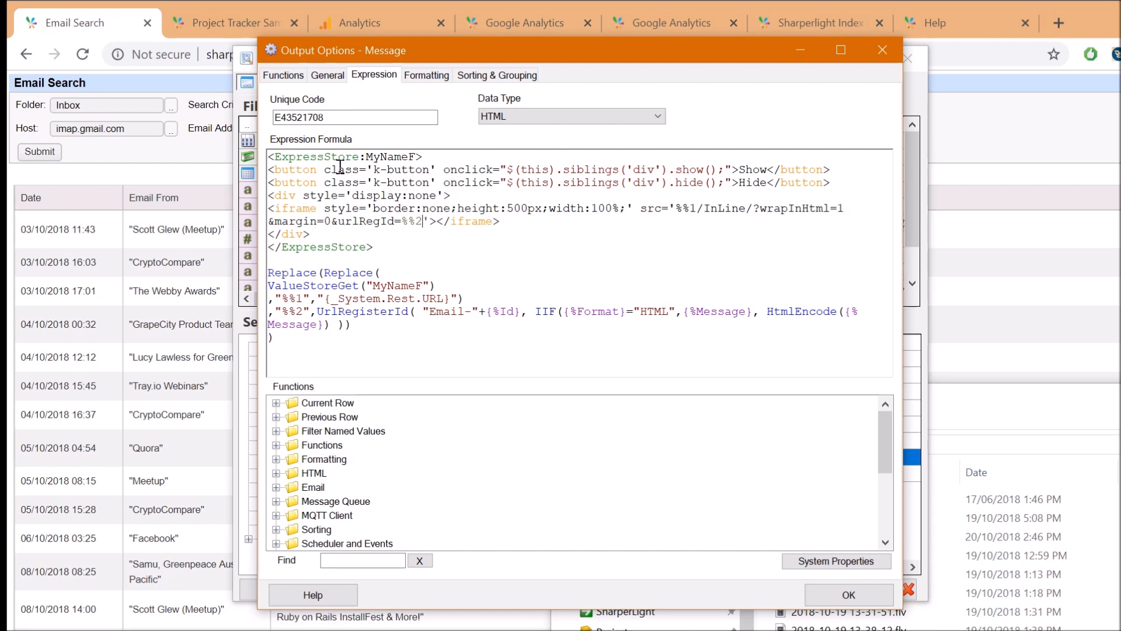
pyautogui.moveTo(374, 247); pyautogui.dragTo(255, 152)
pyautogui.click(340, 193)
pyautogui.moveTo(268, 170); pyautogui.dragTo(327, 231)
pyautogui.click(401, 195)
pyautogui.moveTo(290, 169); pyautogui.dragTo(310, 169)
pyautogui.doubleClick(397, 169)
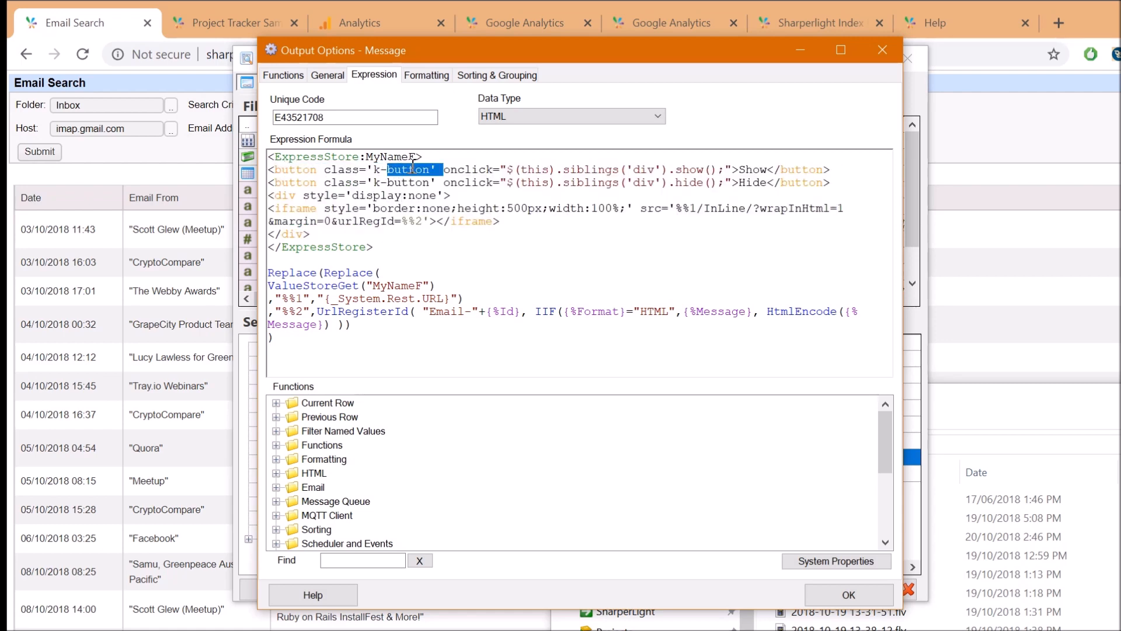
pyautogui.moveTo(451, 170); pyautogui.dragTo(480, 171)
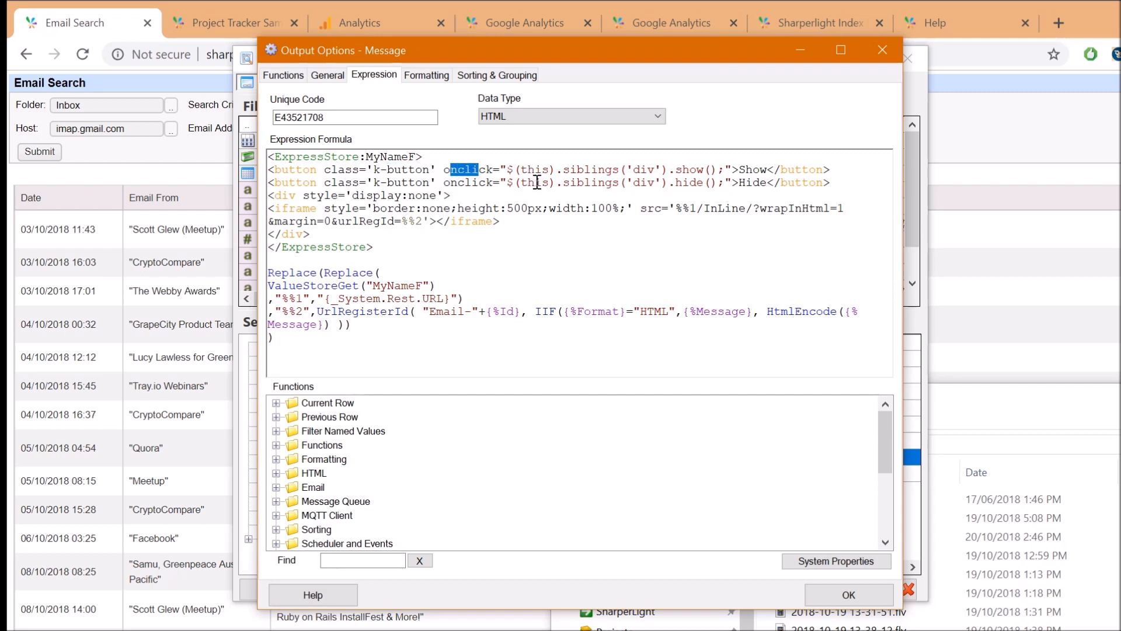
pyautogui.moveTo(513, 169); pyautogui.dragTo(694, 168)
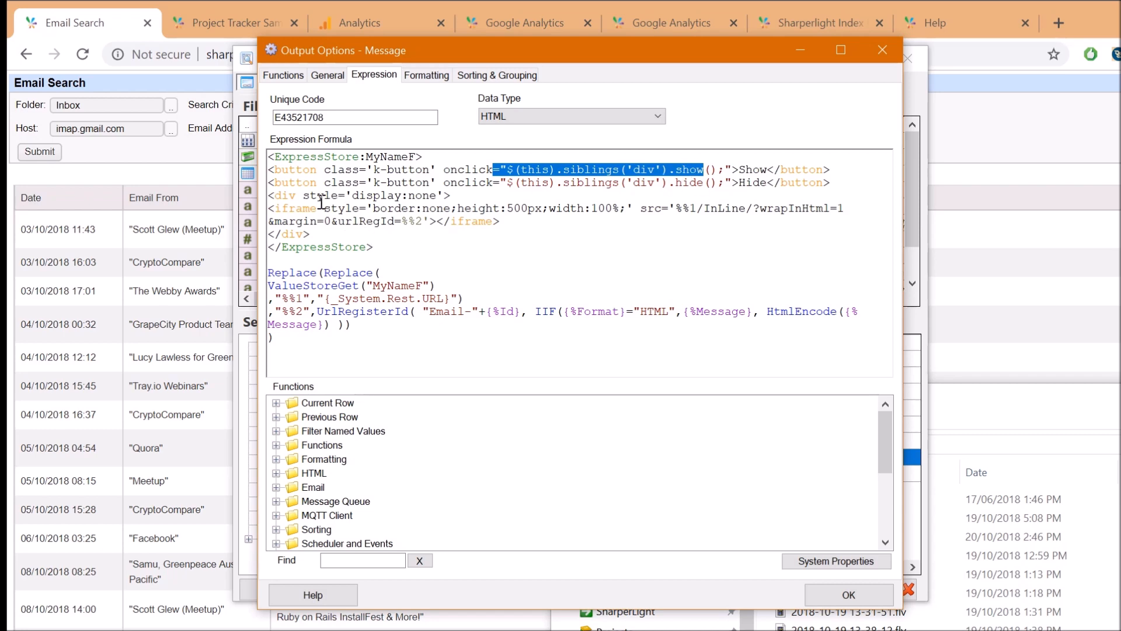
pyautogui.moveTo(304, 196); pyautogui.dragTo(443, 196)
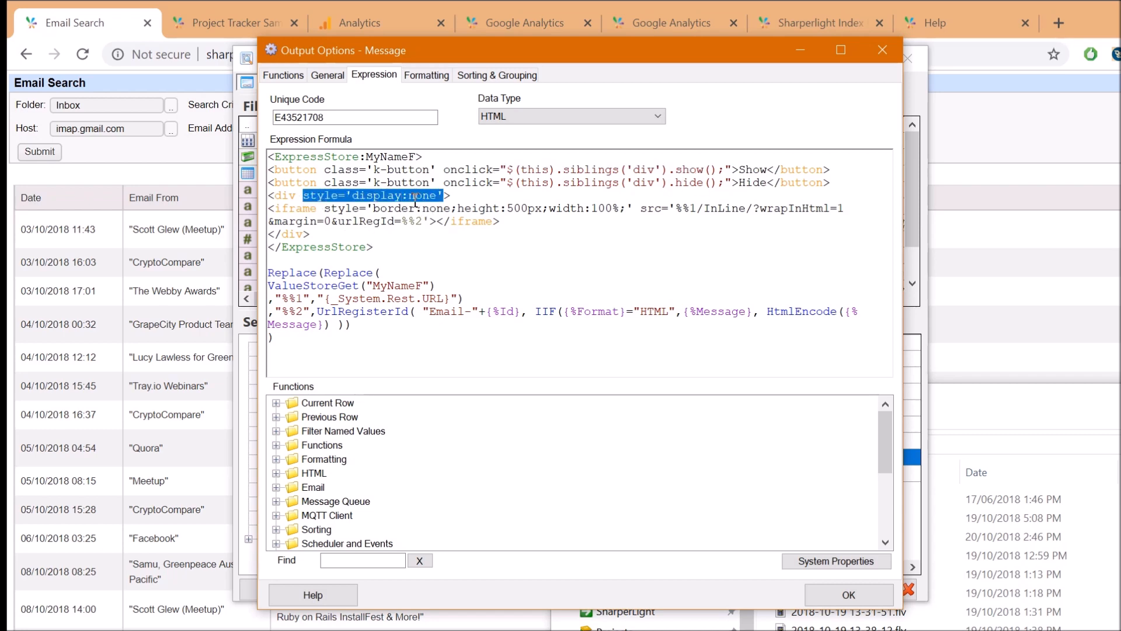
pyautogui.click(332, 230)
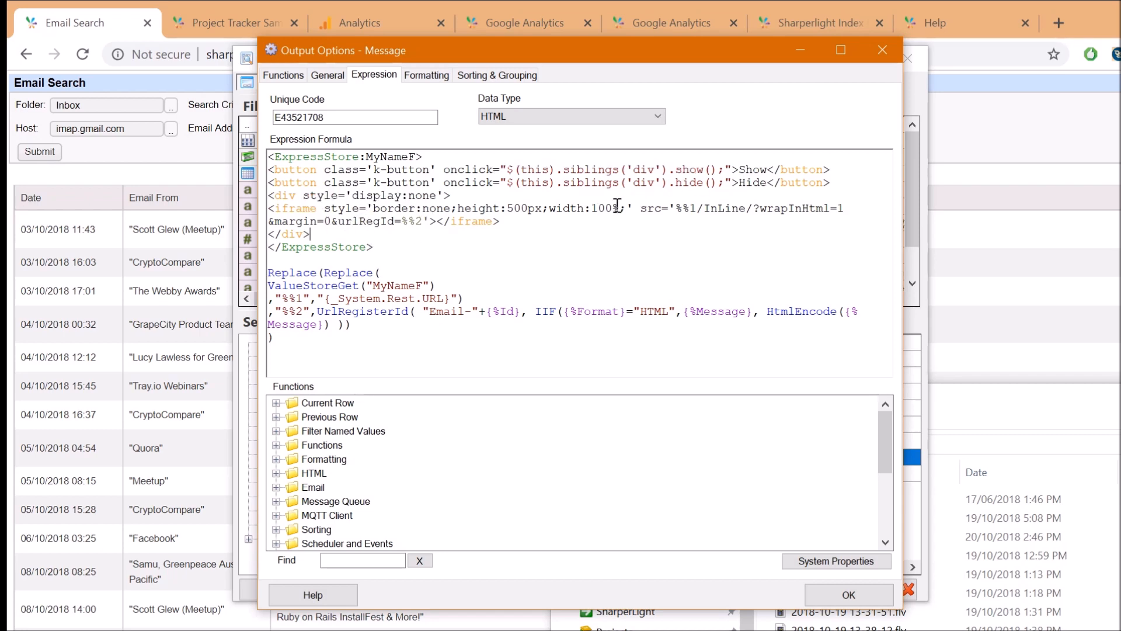
pyautogui.moveTo(295, 208); pyautogui.dragTo(312, 207)
pyautogui.moveTo(682, 210); pyautogui.dragTo(768, 210)
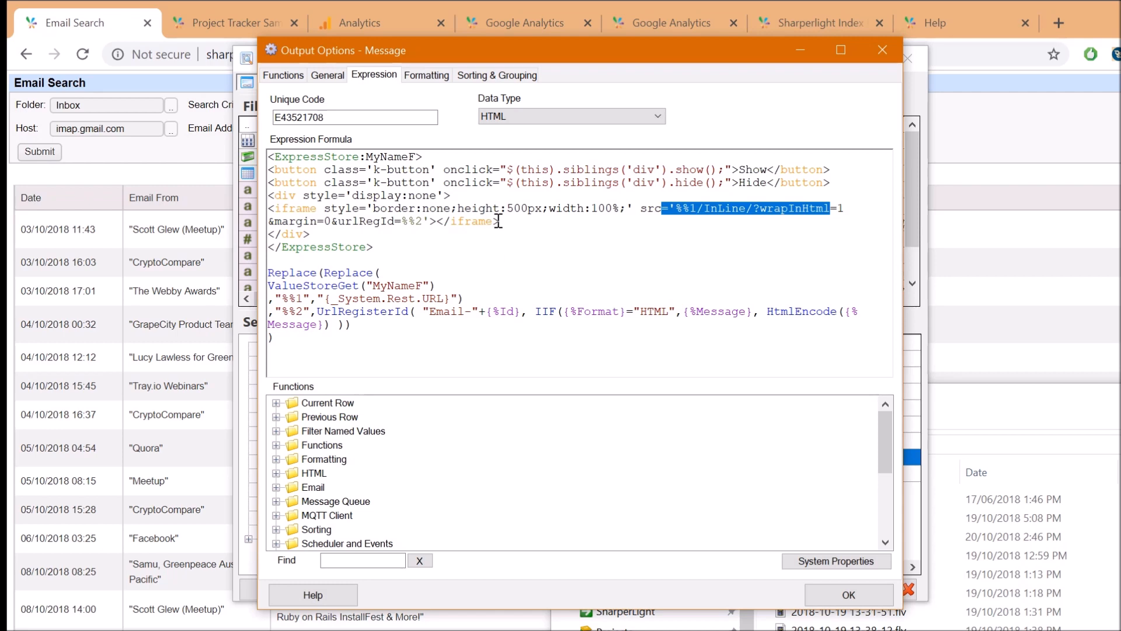
# Walk through the Message formula's Replace calls, UrlRegisterId Email-Id key and System.Rest.URL, then reopen the report
pyautogui.click(466, 289)
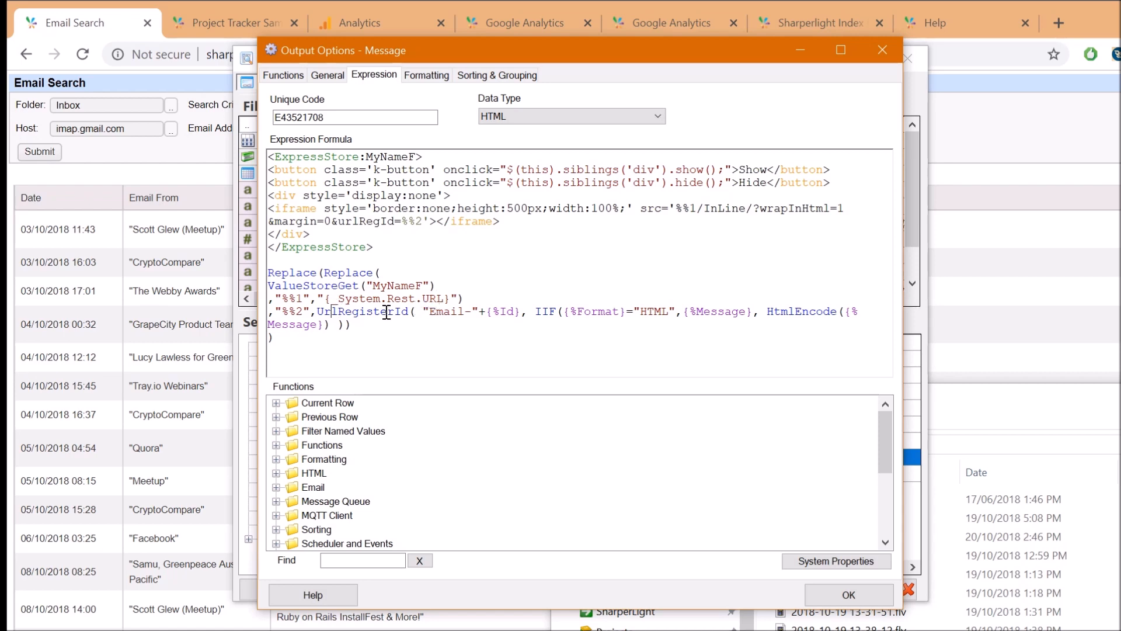
pyautogui.moveTo(465, 310); pyautogui.dragTo(514, 311)
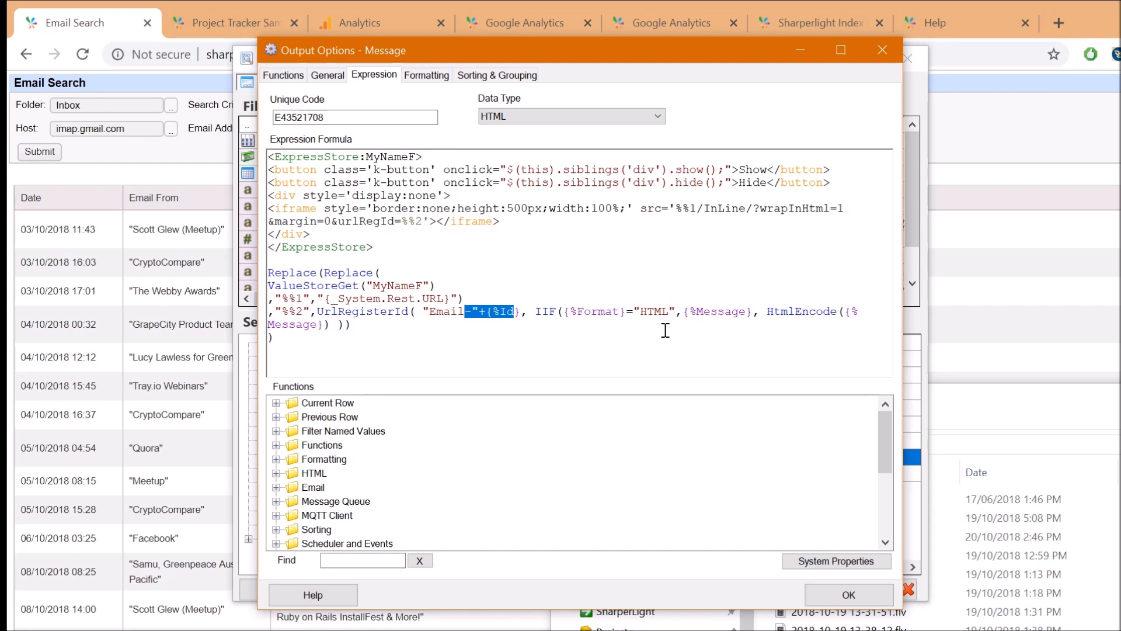
pyautogui.click(491, 210)
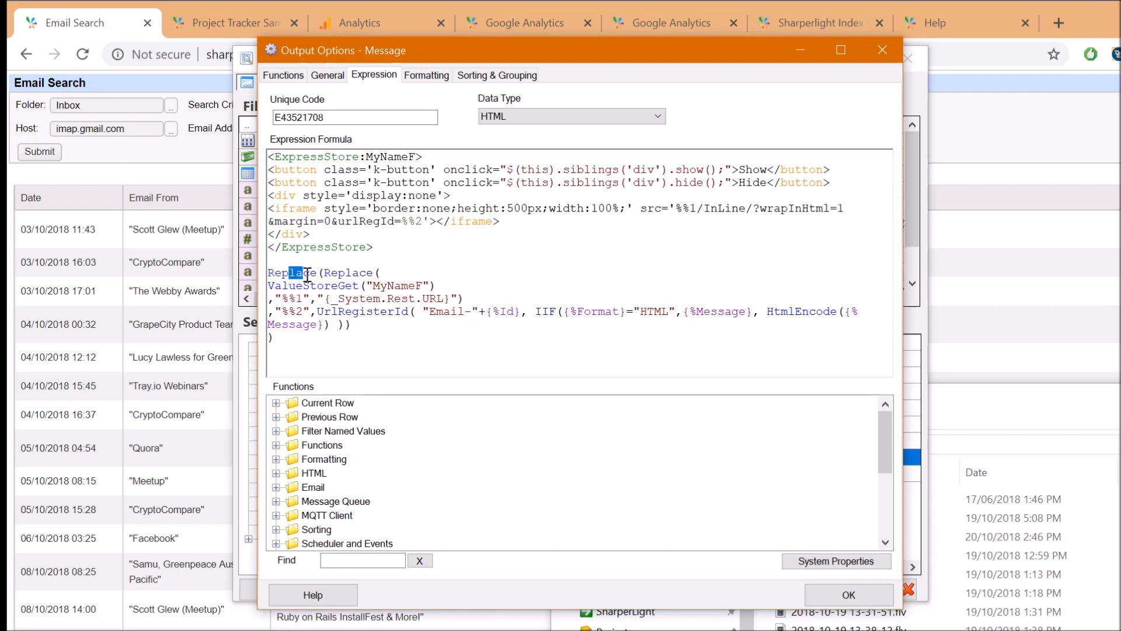
pyautogui.moveTo(347, 273); pyautogui.dragTo(352, 272)
pyautogui.moveTo(366, 303); pyautogui.dragTo(425, 297)
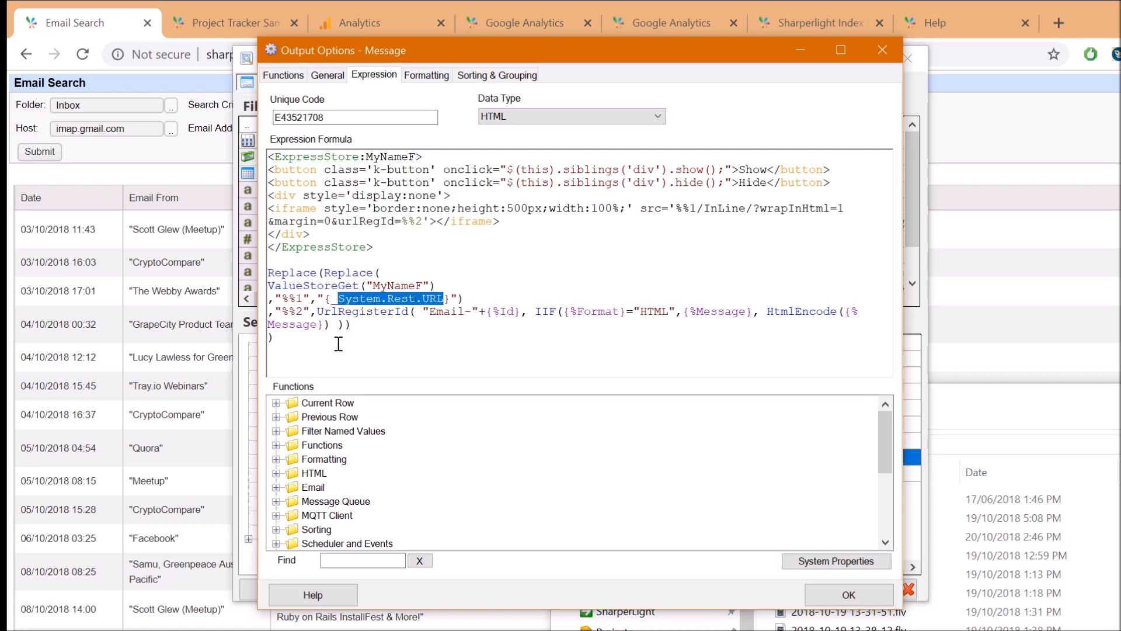
pyautogui.click(329, 315)
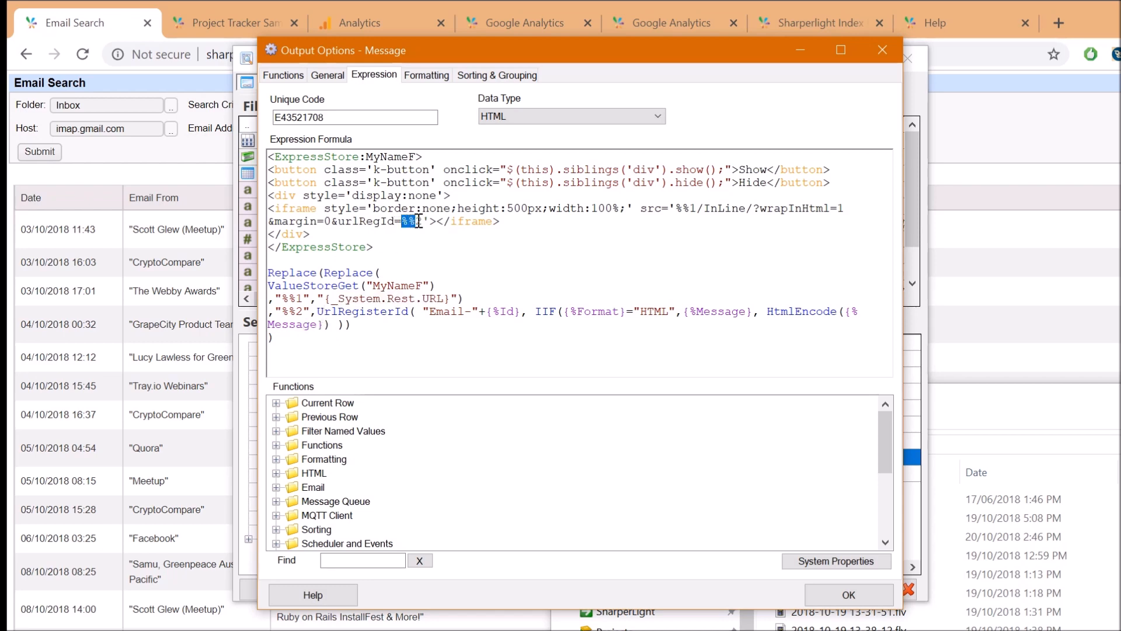
pyautogui.click(427, 247)
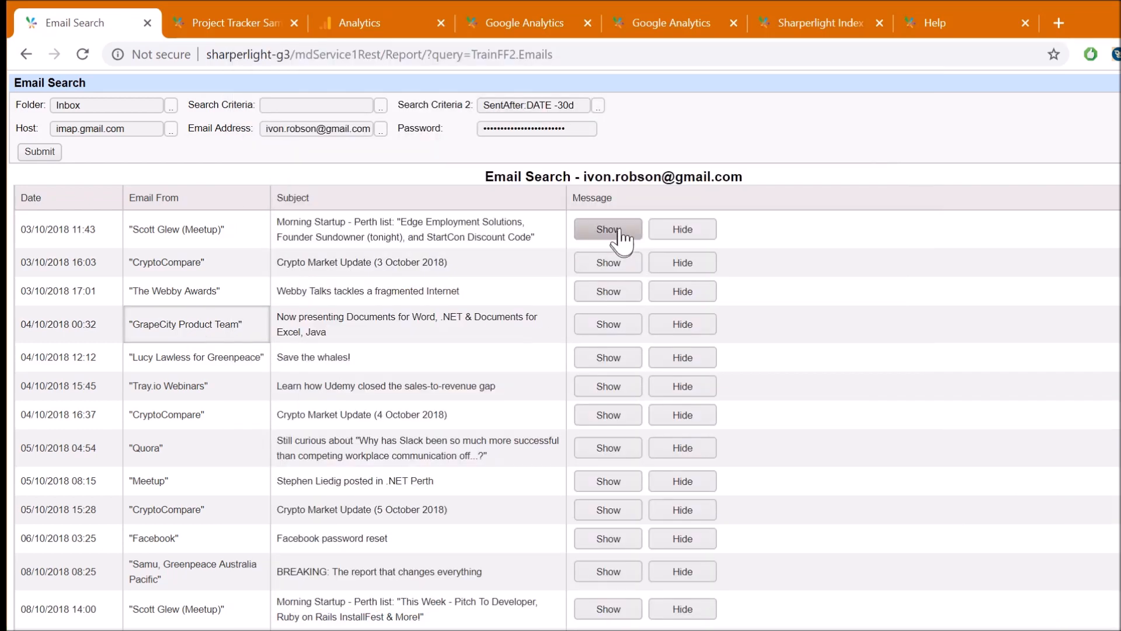
pyautogui.click(611, 226)
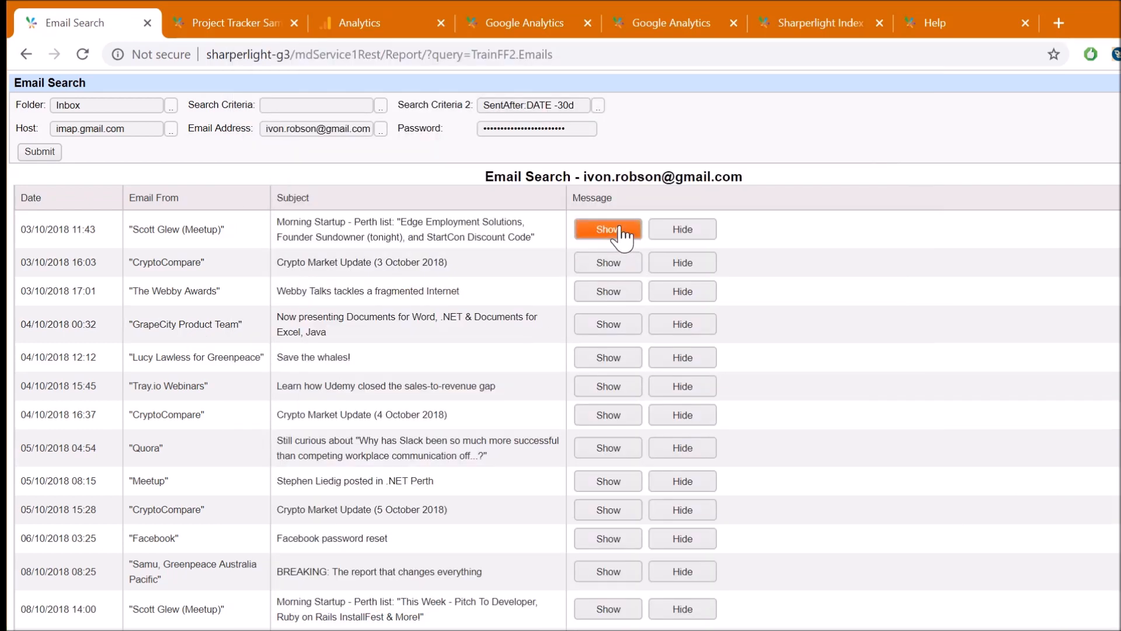
# Collapse the first email's message and point out the Crypto Market Update and Webby Talks subjects
pyautogui.click(686, 232)
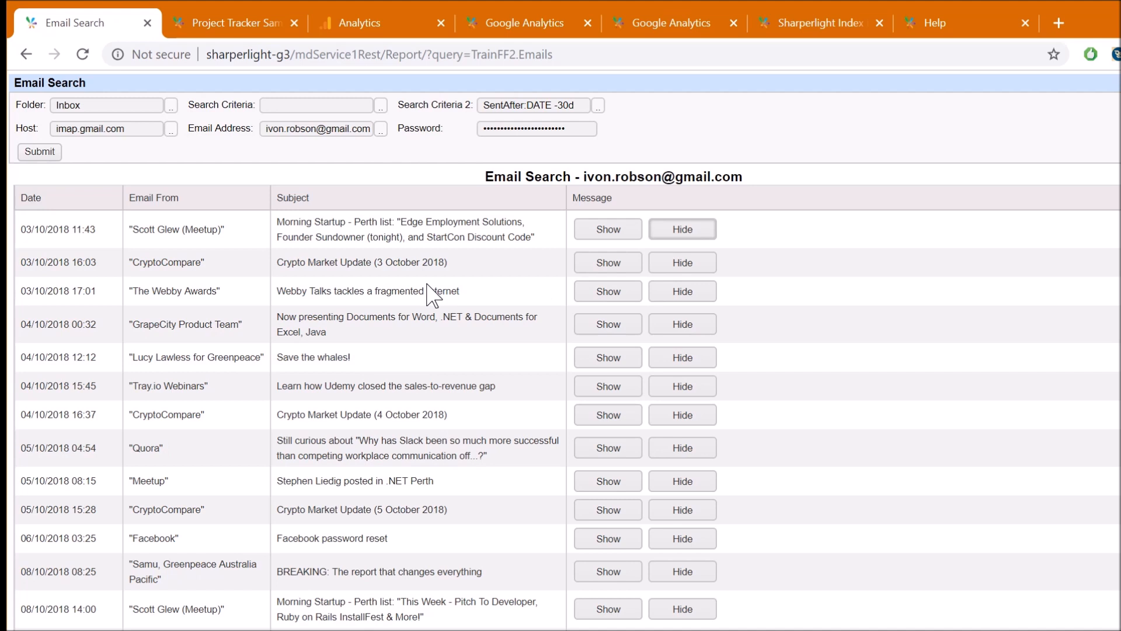
pyautogui.click(389, 262)
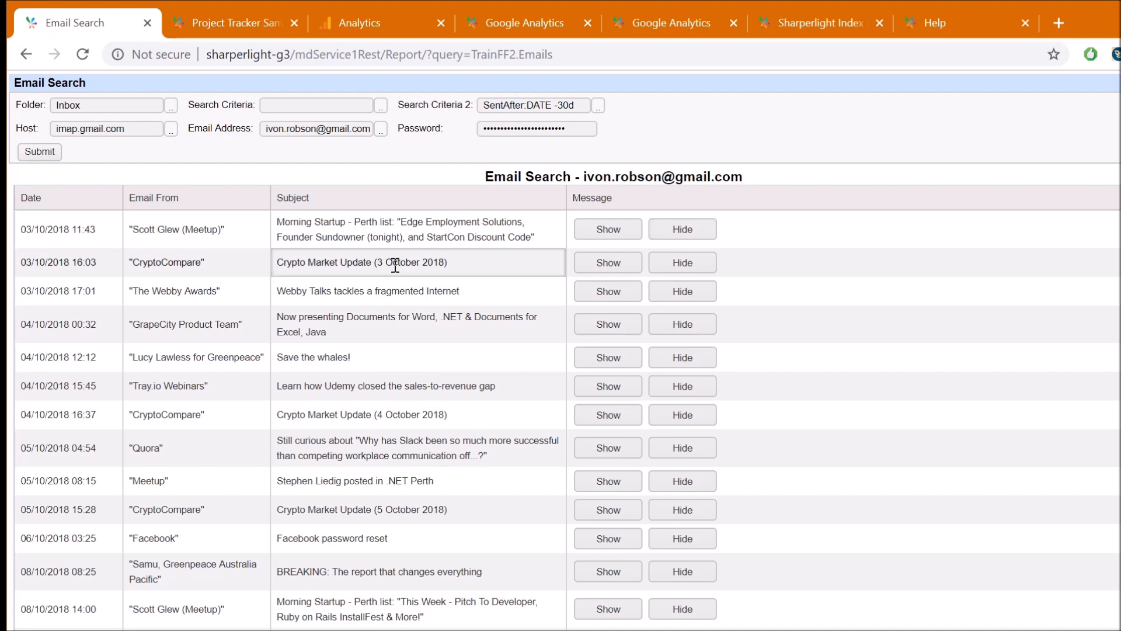
pyautogui.click(441, 292)
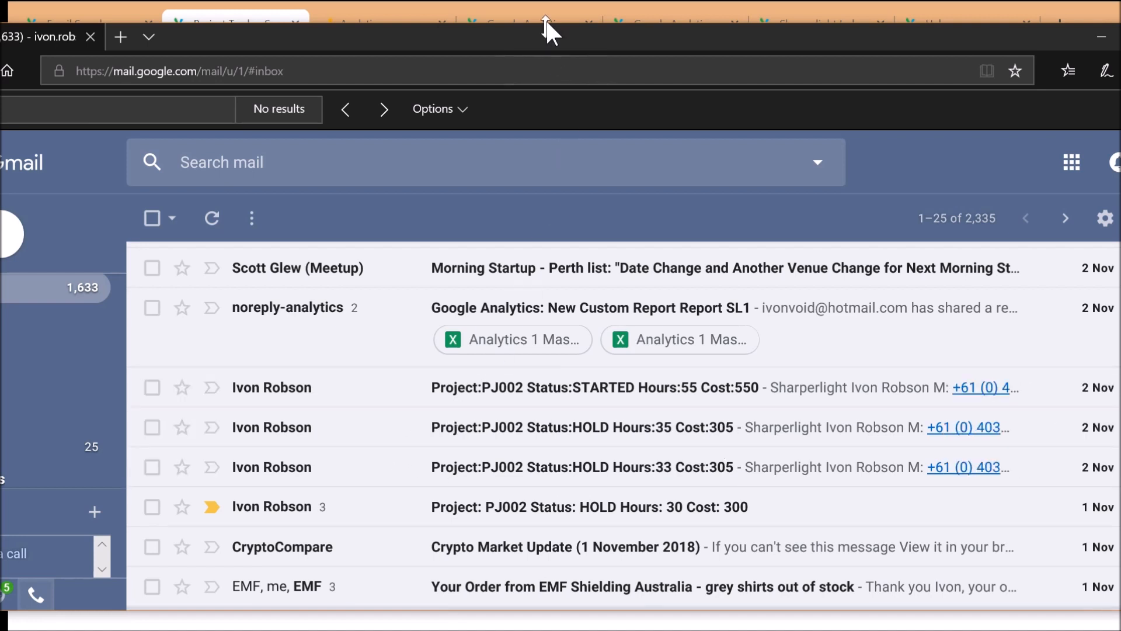
# Bring the Project Tracker homepage back over Gmail, showing PJ002 STARTED with 55 hours and 550 cost
pyautogui.click(562, 7)
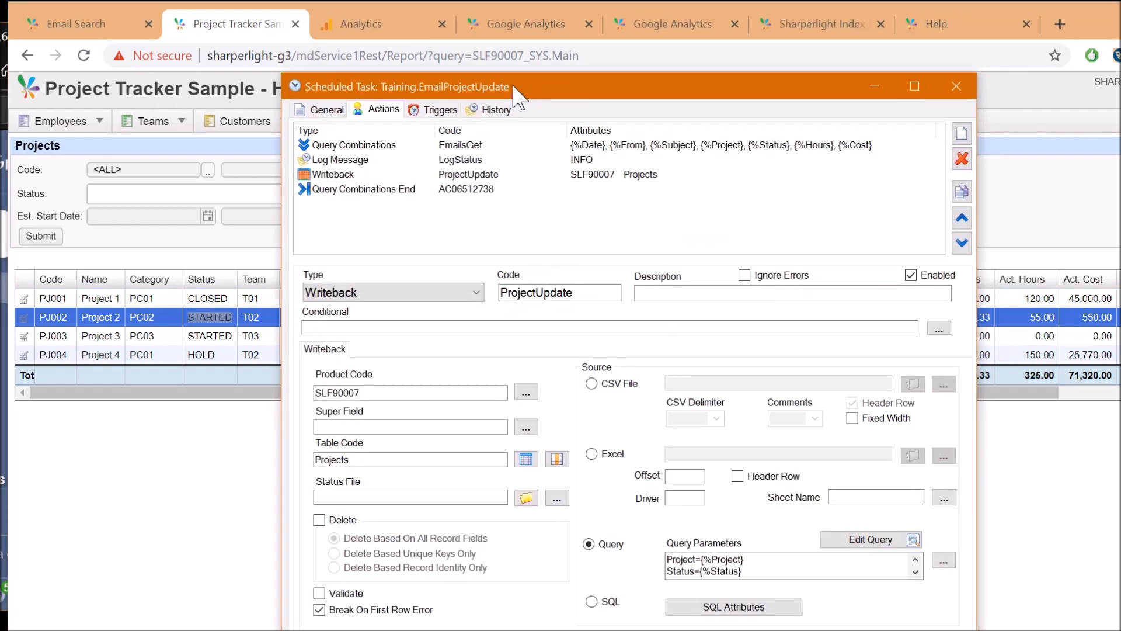
# Show Training.EmailProjectUpdate's Query Combinations action, then its ProjectUpdate writeback into the SLF90007 Projects table
pyautogui.moveTo(512, 91); pyautogui.dragTo(486, 68)
pyautogui.click(456, 128)
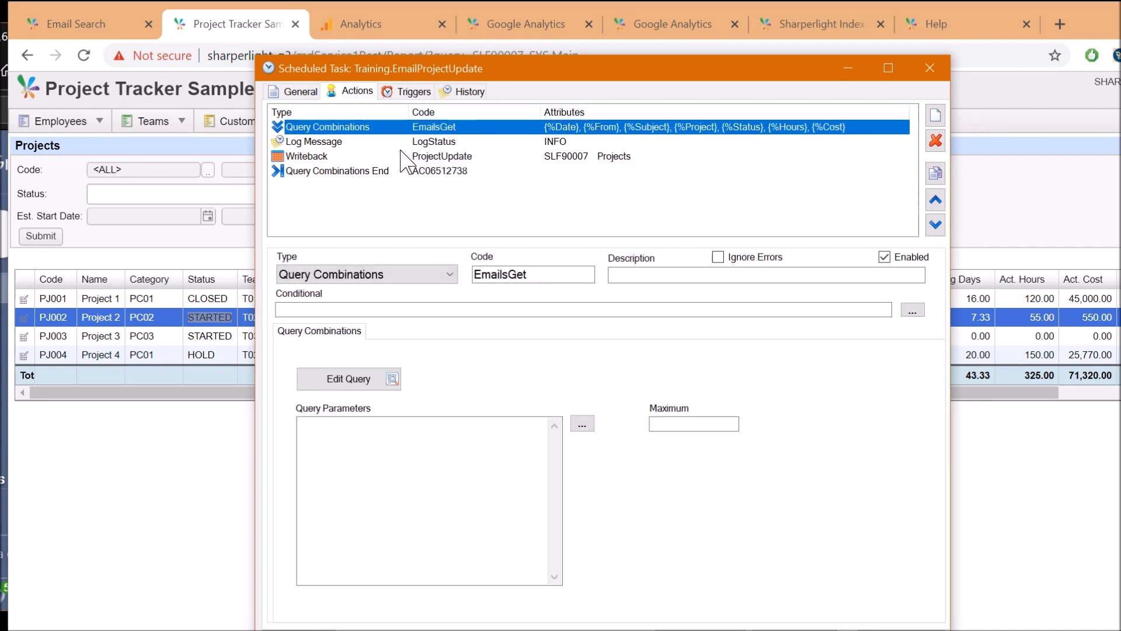
pyautogui.click(350, 156)
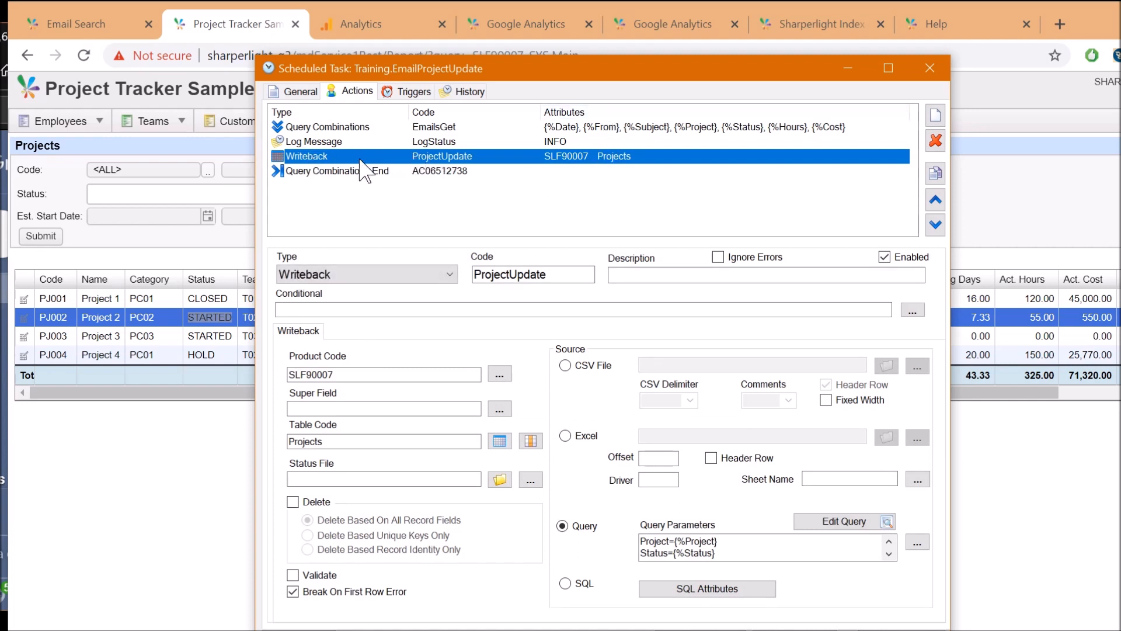
# Browse to the Foundry folder holding SLF90007.fdy, then close it and return to the launcher
pyautogui.doubleClick(447, 157)
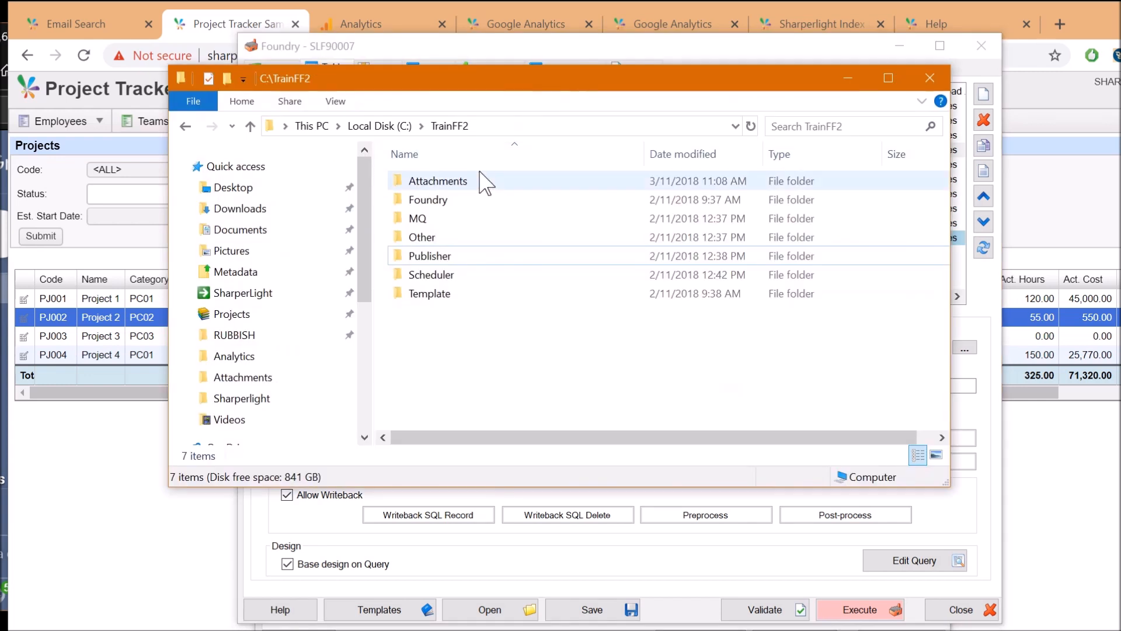
pyautogui.doubleClick(453, 200)
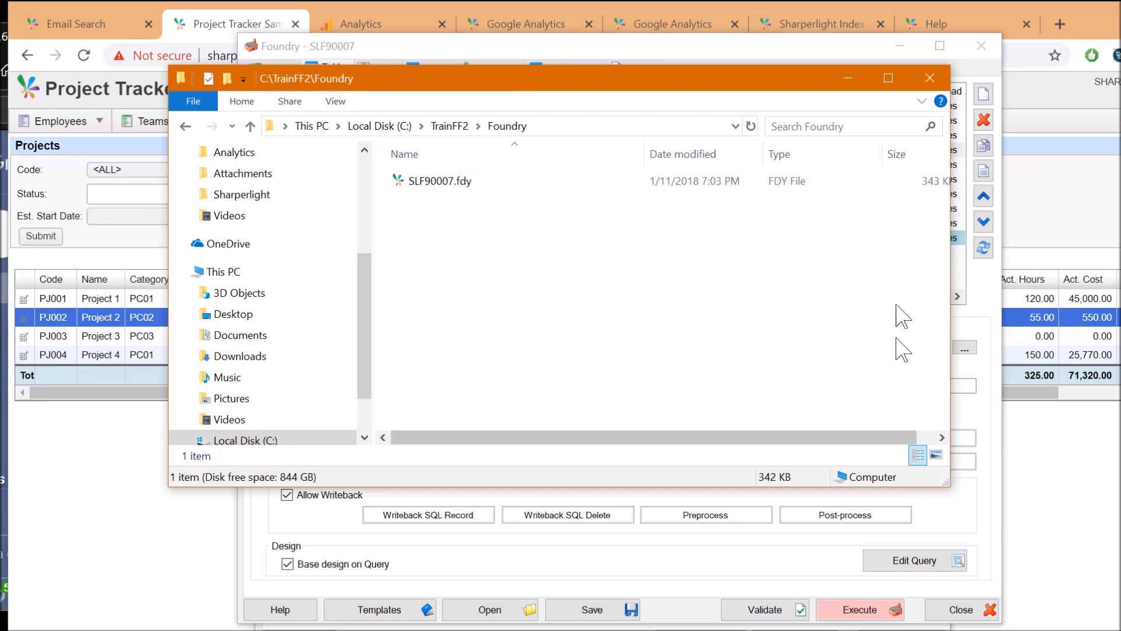
pyautogui.click(848, 78)
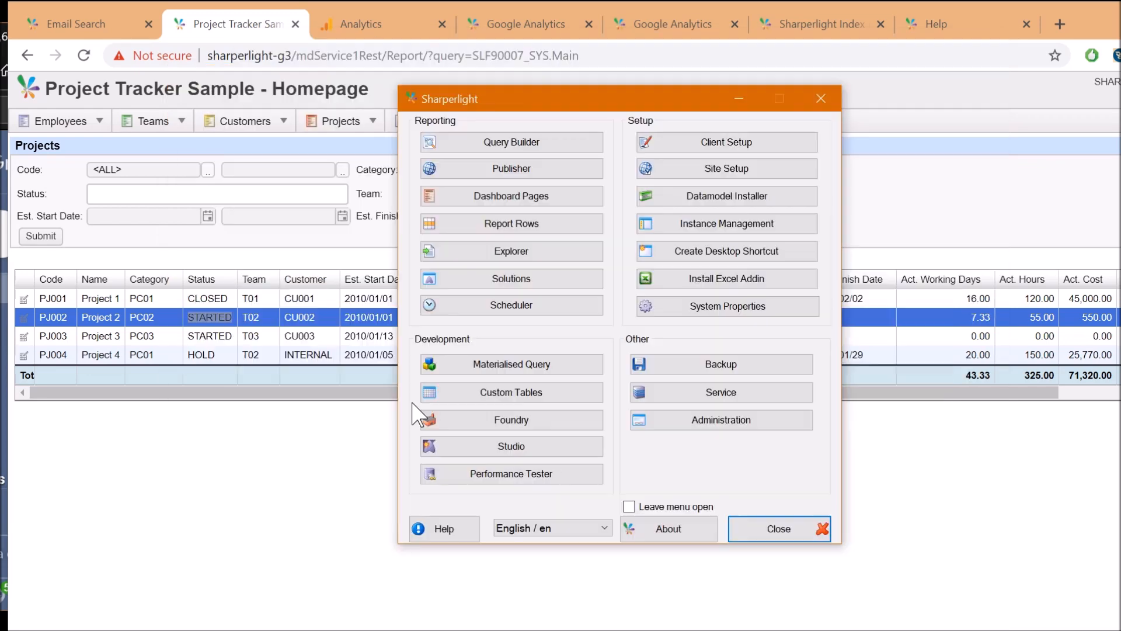
# Launch Foundry, open SLF90007.fdy from C:\TrainFF2\Foundry, and list its tables
pyautogui.click(491, 425)
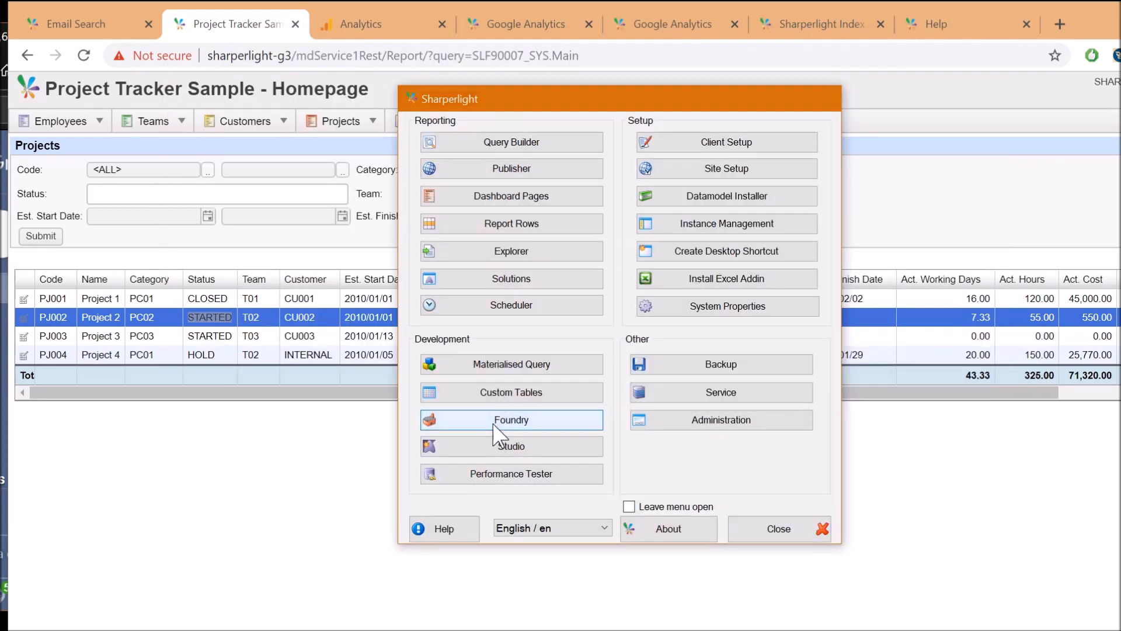
pyautogui.moveTo(426, 72); pyautogui.dragTo(394, 44)
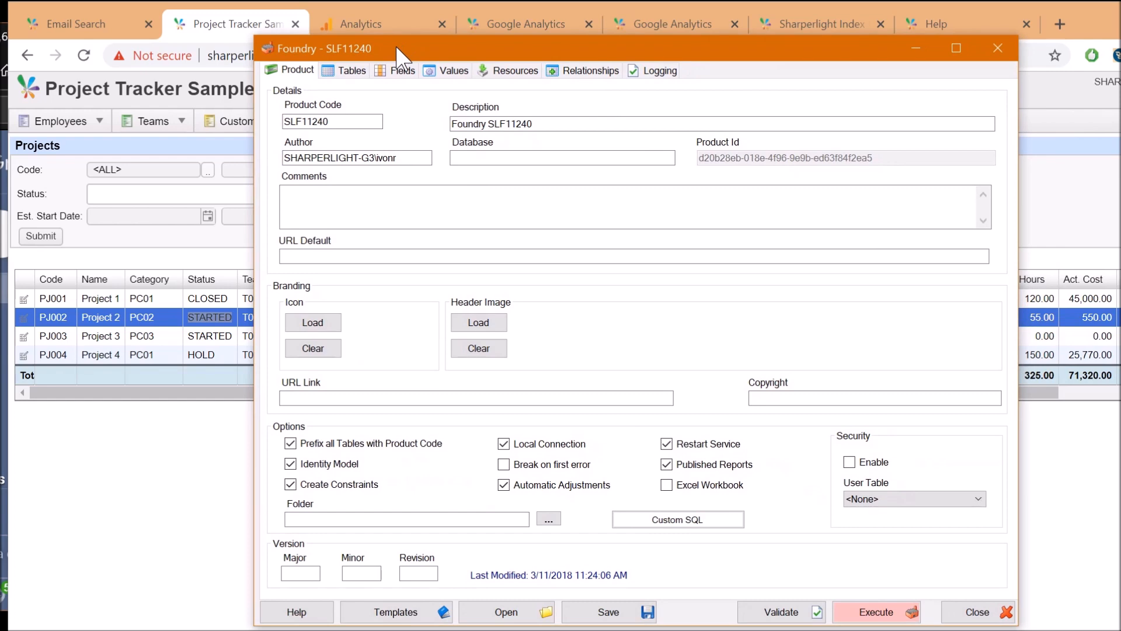
pyautogui.click(515, 613)
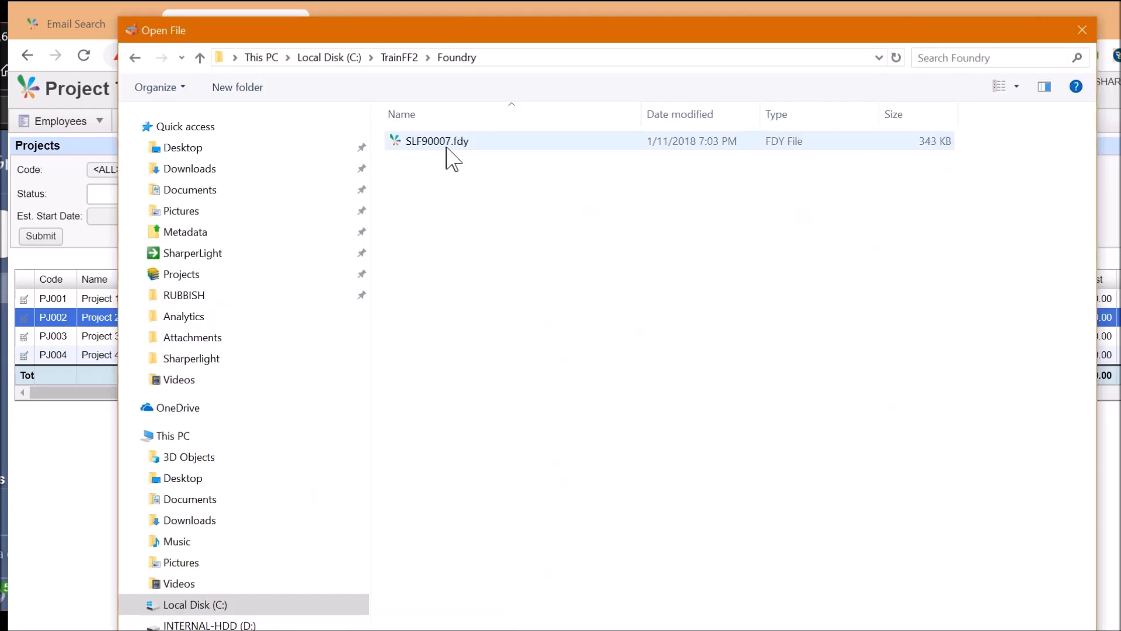
pyautogui.doubleClick(451, 156)
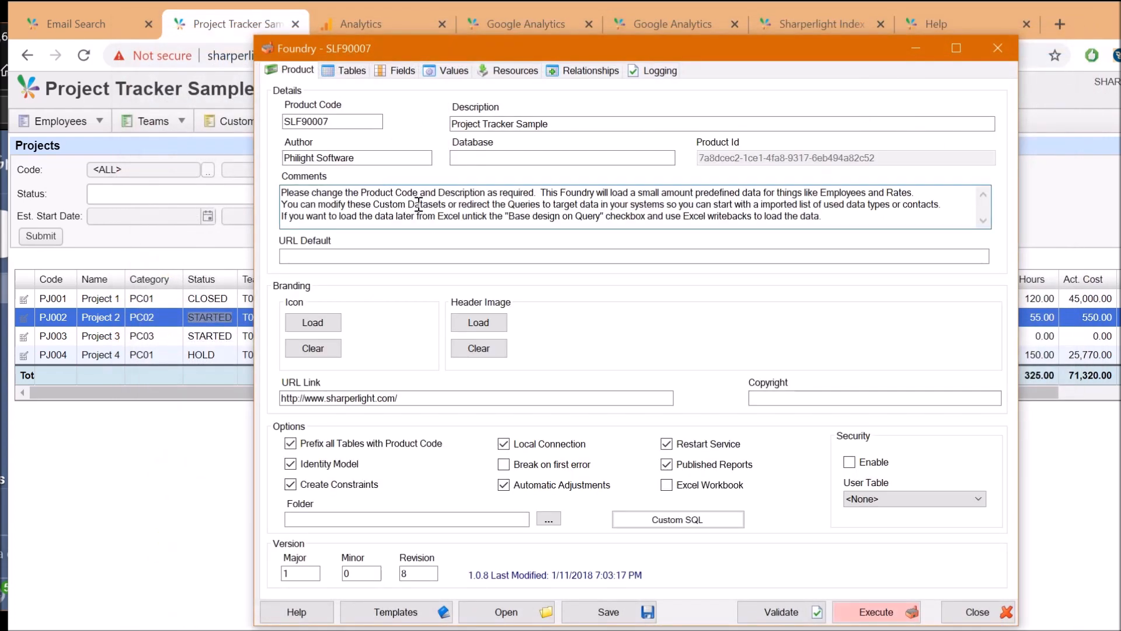
pyautogui.click(354, 73)
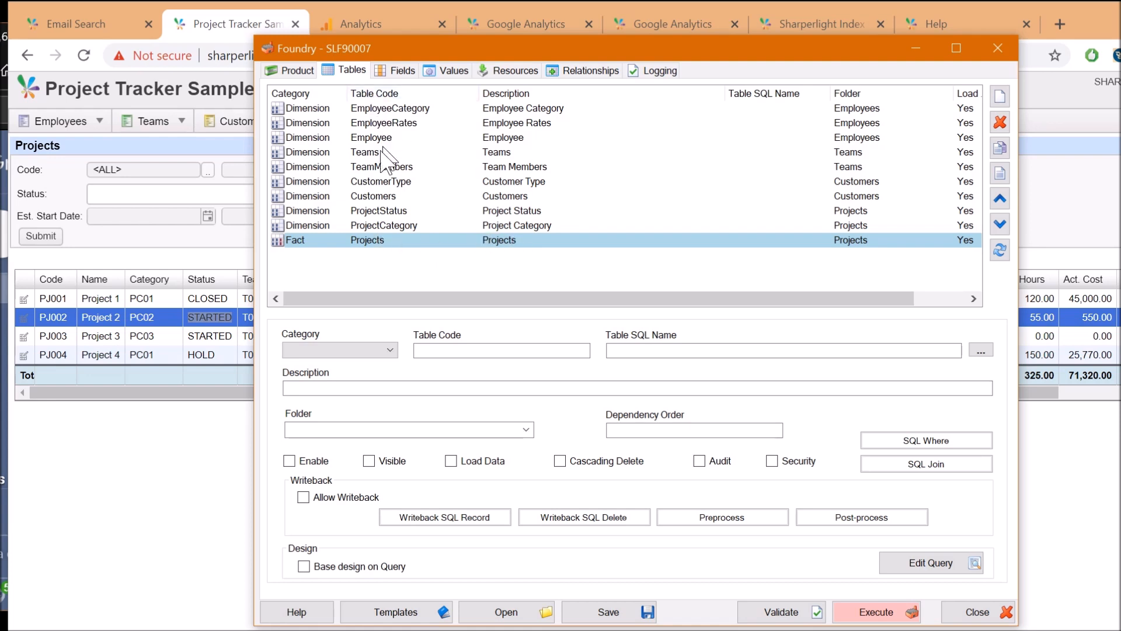
# Inspect ProjectStatus, then open the Projects fields and review Code, Name, Category and Status
pyautogui.click(387, 212)
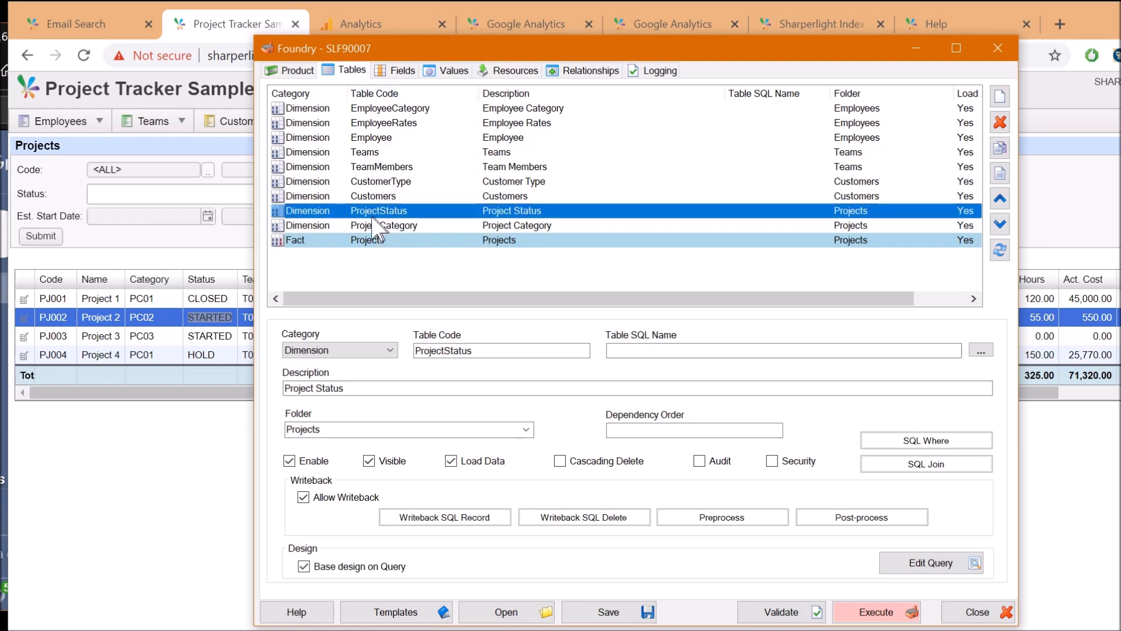
pyautogui.doubleClick(431, 242)
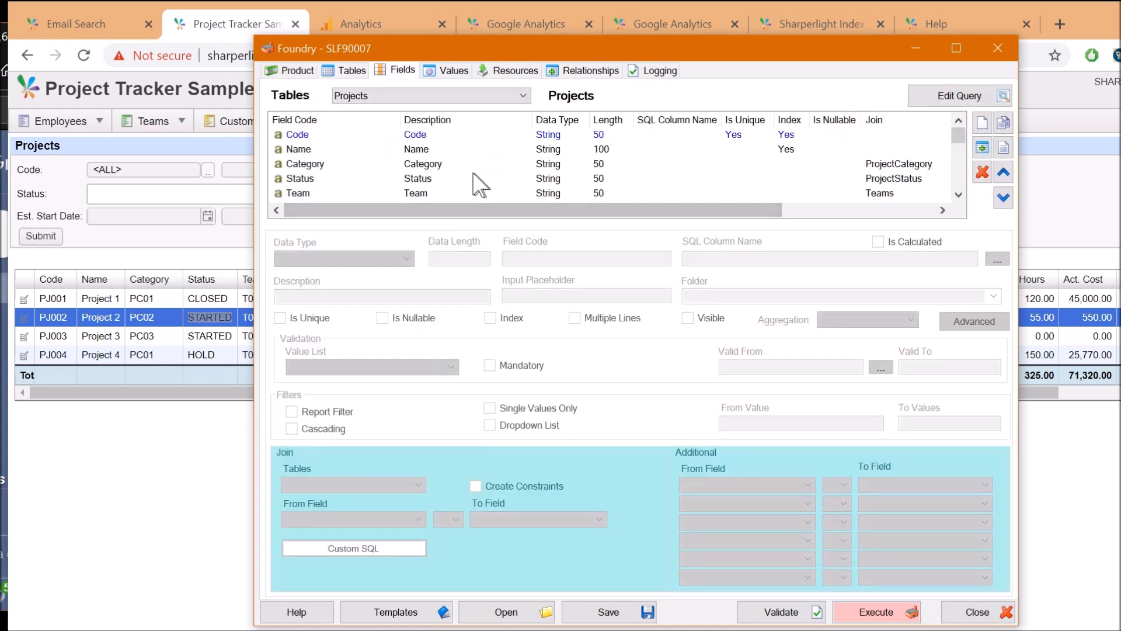
pyautogui.click(418, 138)
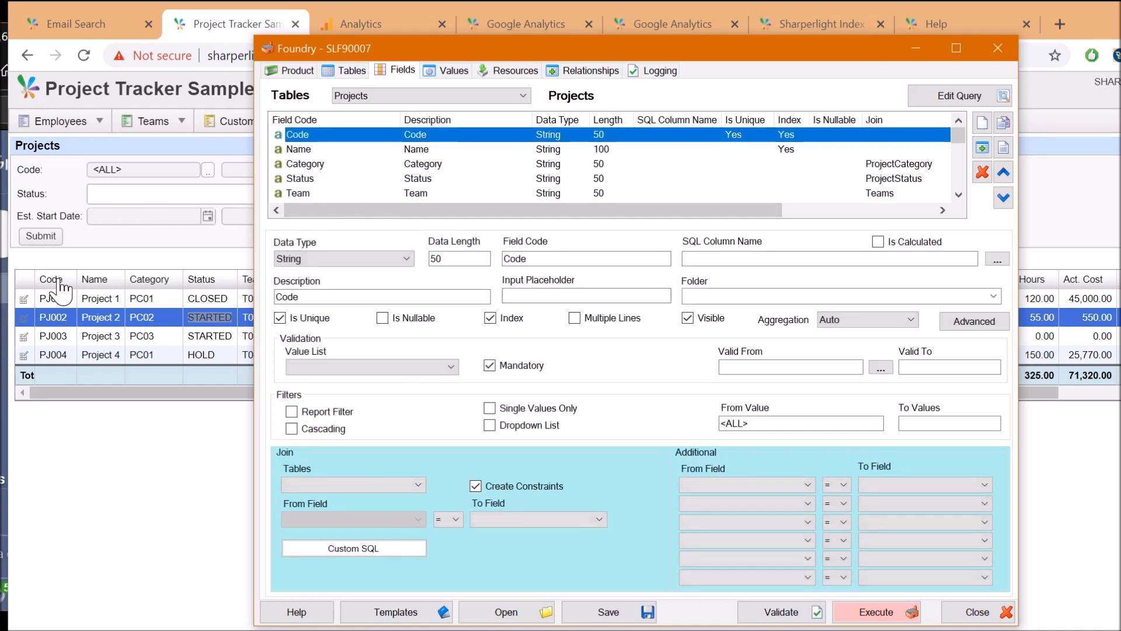
pyautogui.click(412, 151)
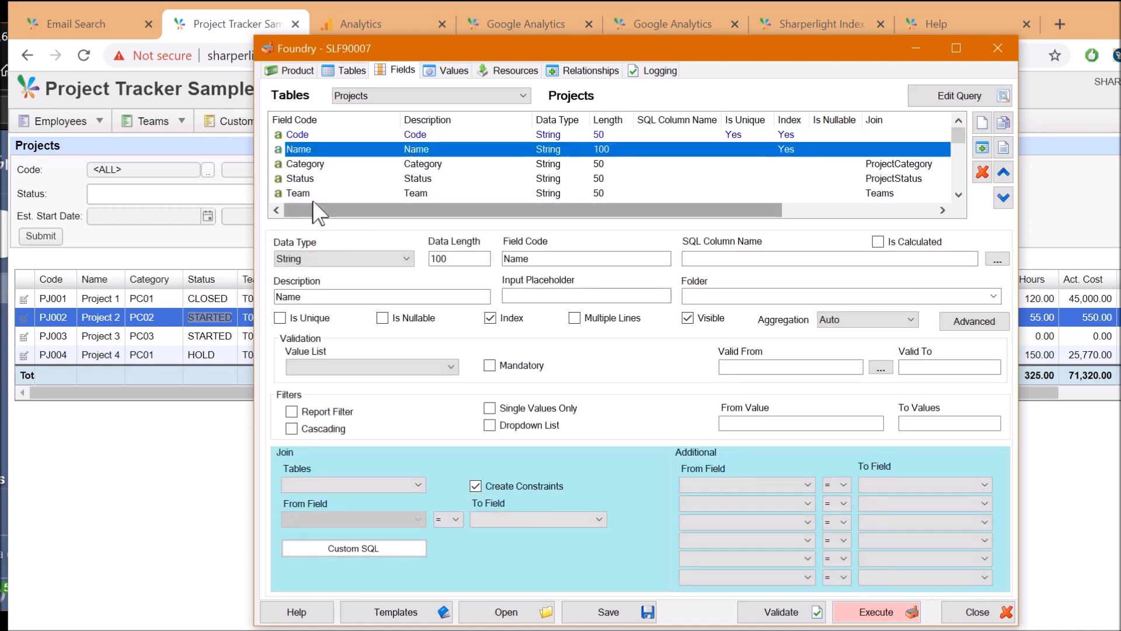
pyautogui.click(342, 166)
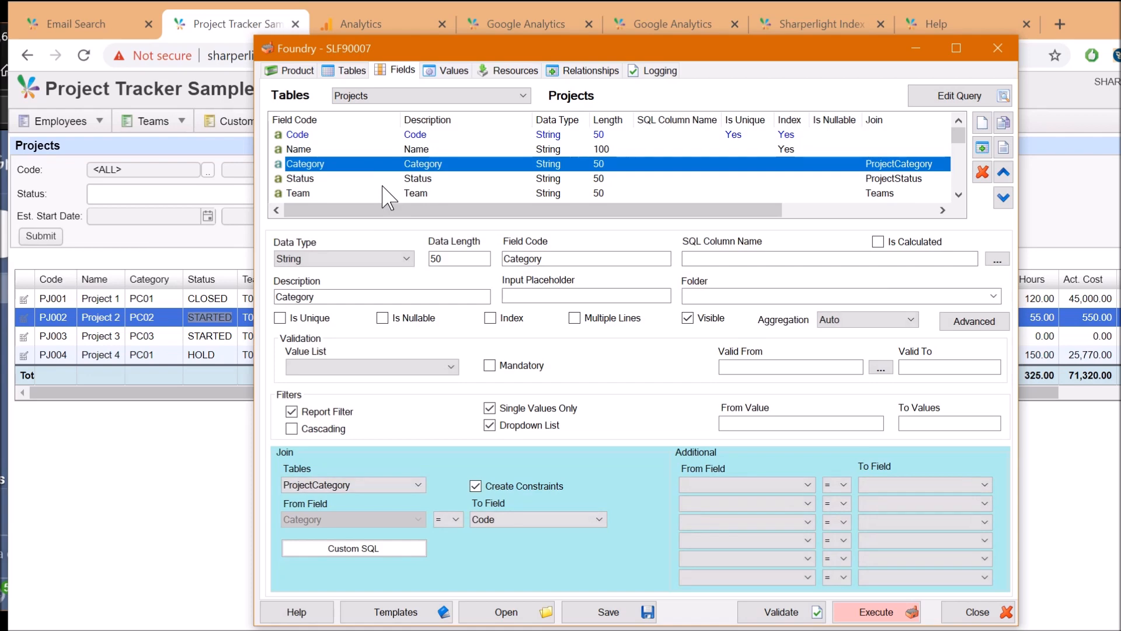
pyautogui.click(421, 179)
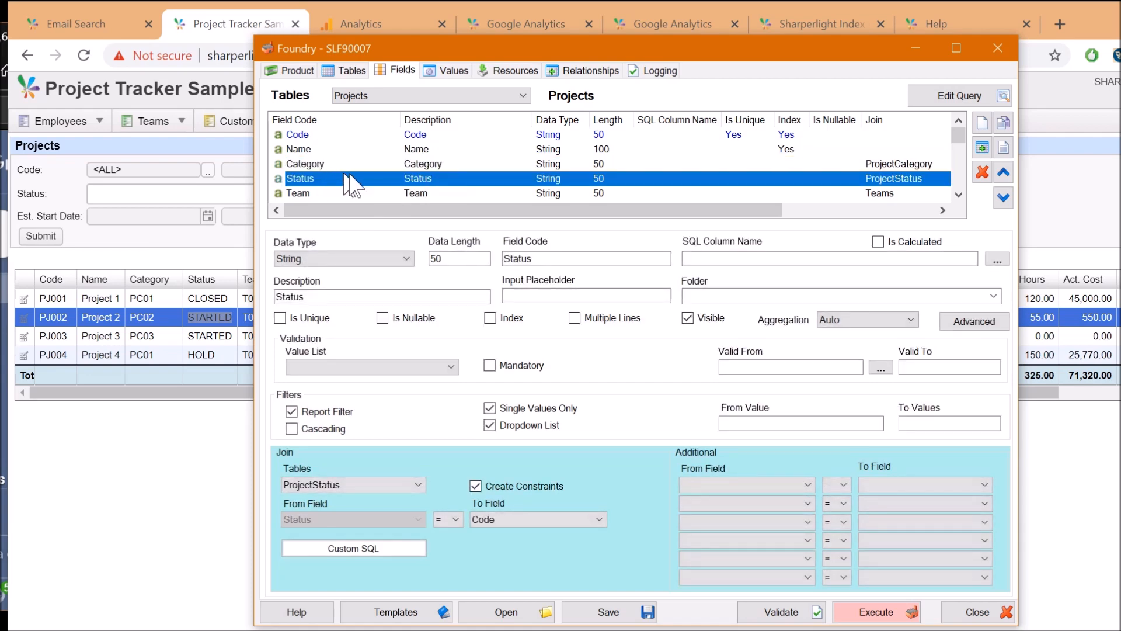
# Review the ActHours and ActCost fields, then the calculated DateTime ModifiedDate field
pyautogui.scroll(-1, 430, 184)
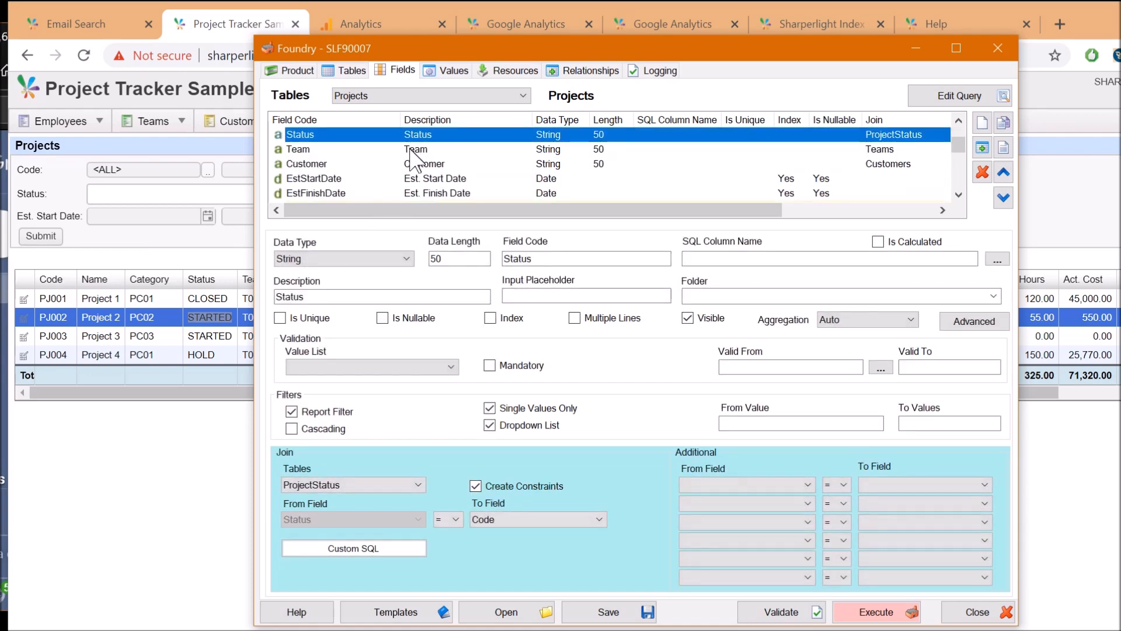
pyautogui.scroll(-2, 409, 186)
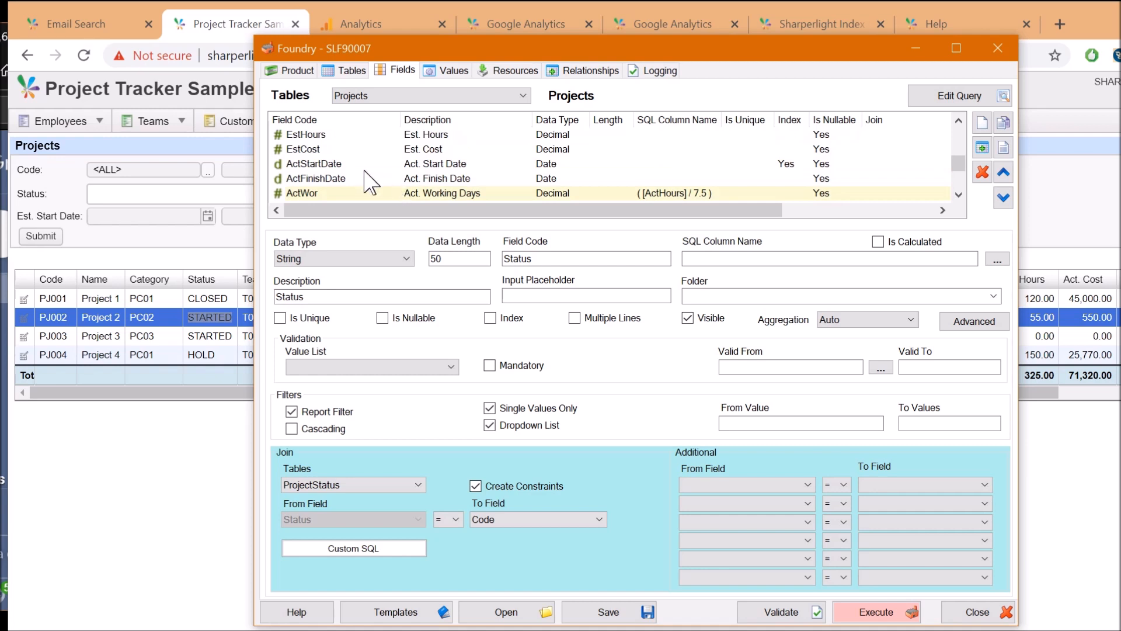
pyautogui.scroll(-1, 431, 190)
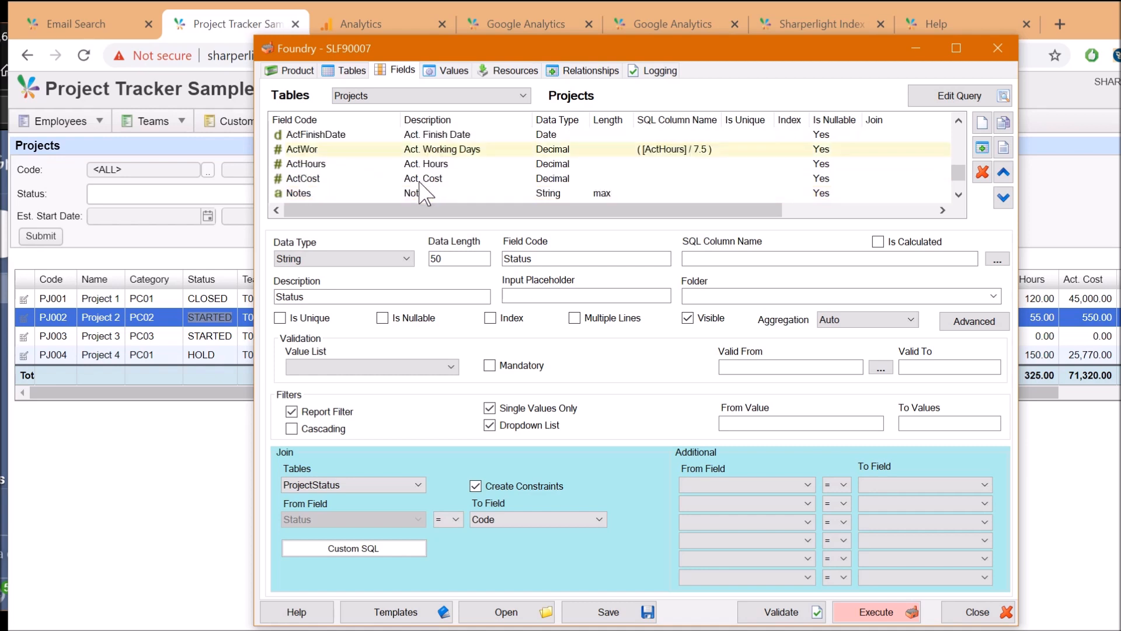
pyautogui.click(428, 165)
pyautogui.click(425, 181)
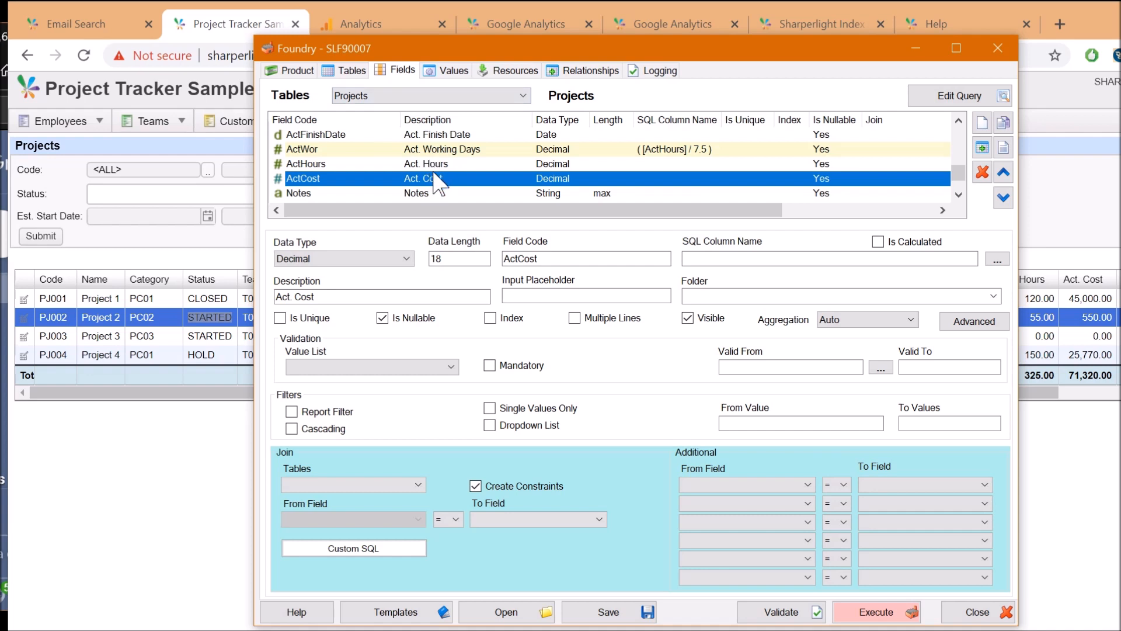
pyautogui.scroll(1, 454, 176)
pyautogui.scroll(1, 459, 164)
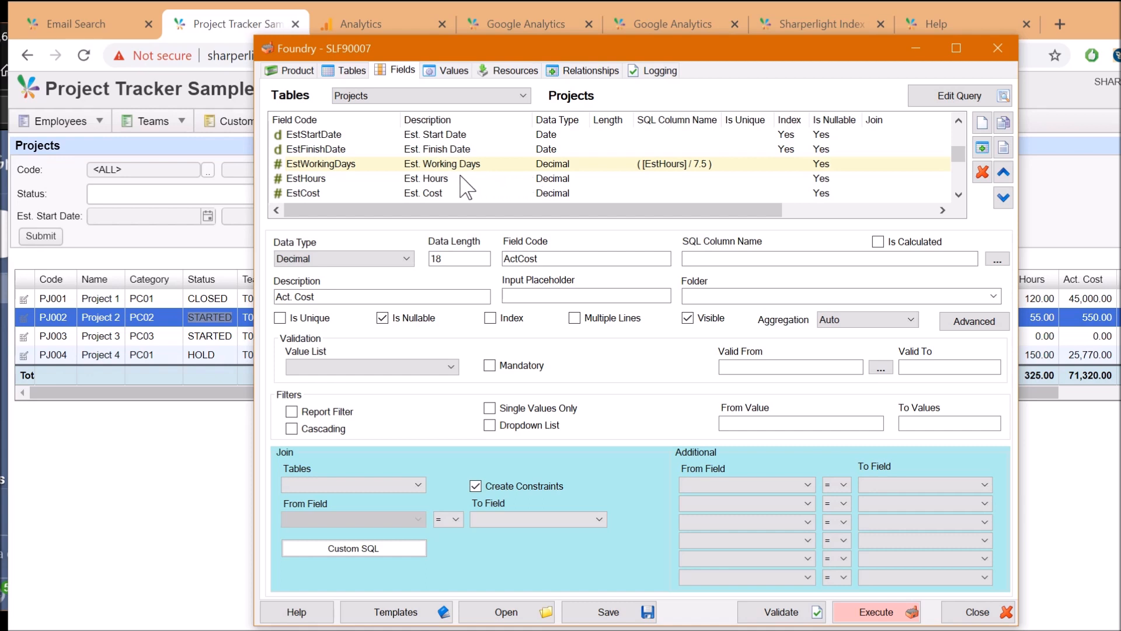
pyautogui.press('End')
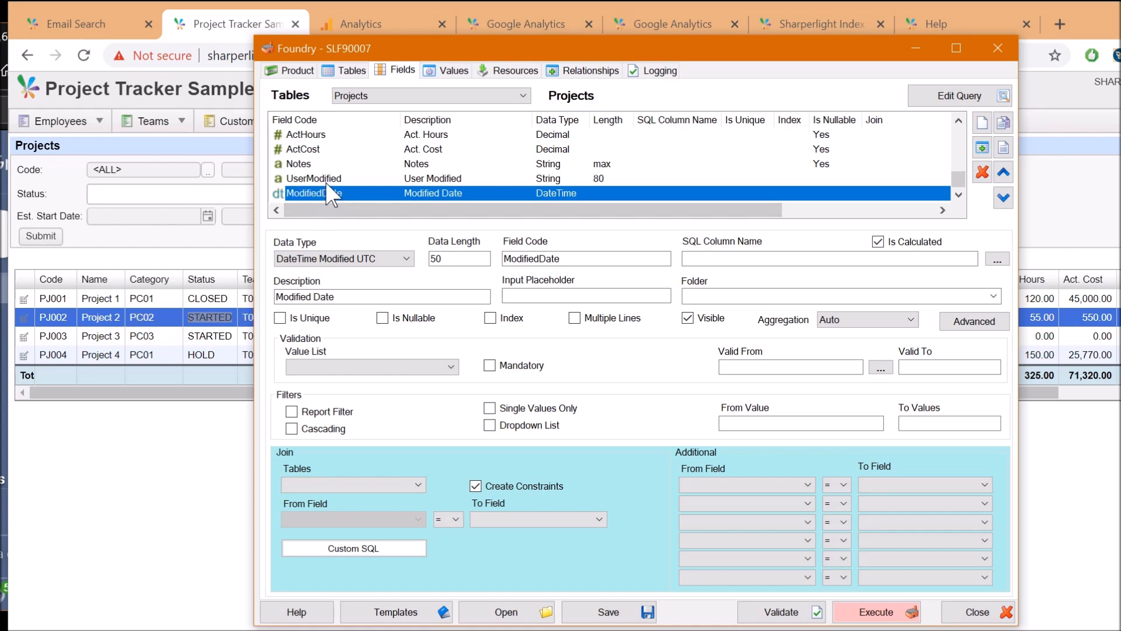
pyautogui.click(408, 196)
# Execute the SLF90007 build, confirming database and report creation and overwriting existing items
pyautogui.click(874, 612)
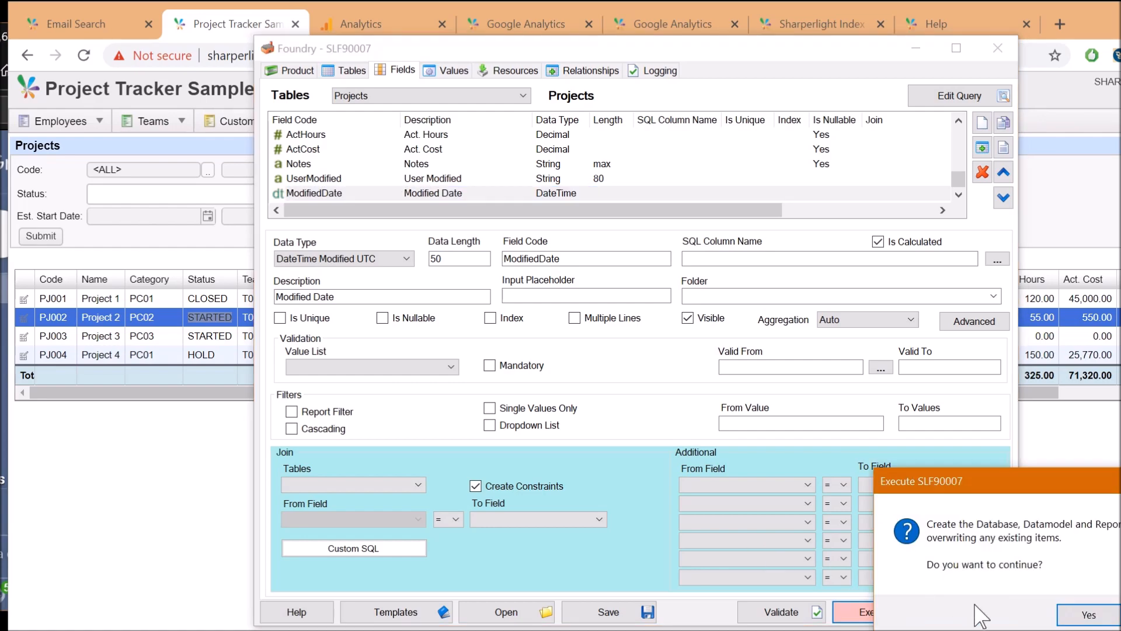
pyautogui.click(1070, 610)
pyautogui.moveTo(963, 493); pyautogui.dragTo(634, 249)
pyautogui.click(671, 440)
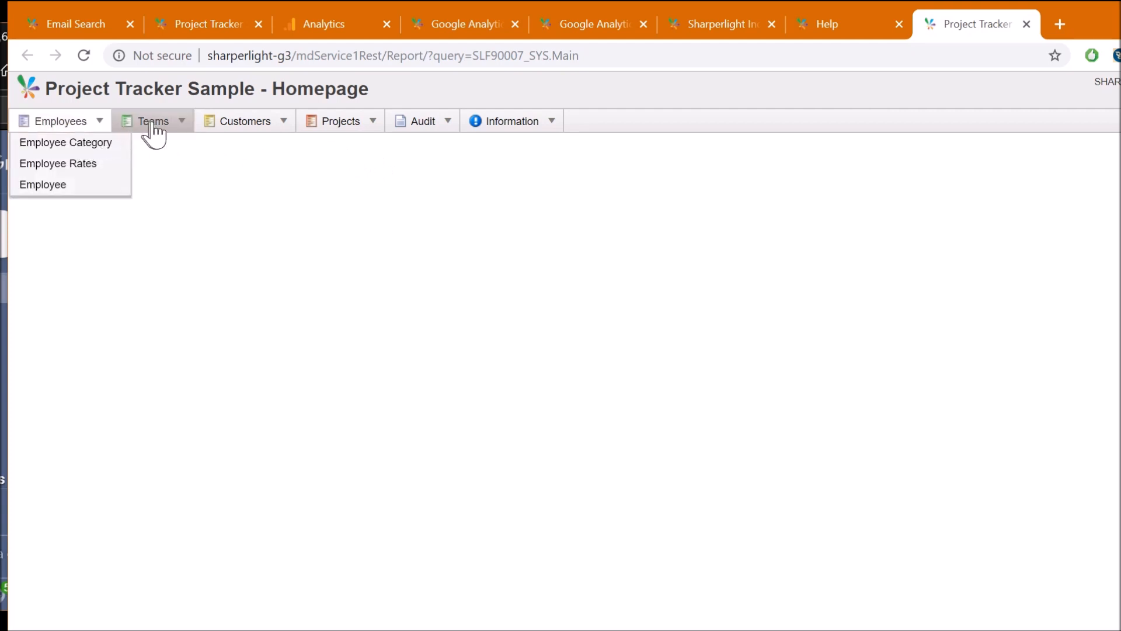
# Run the Projects > Projects report to list all four projects
pyautogui.moveTo(163, 127)
pyautogui.moveTo(346, 124)
pyautogui.click(357, 185)
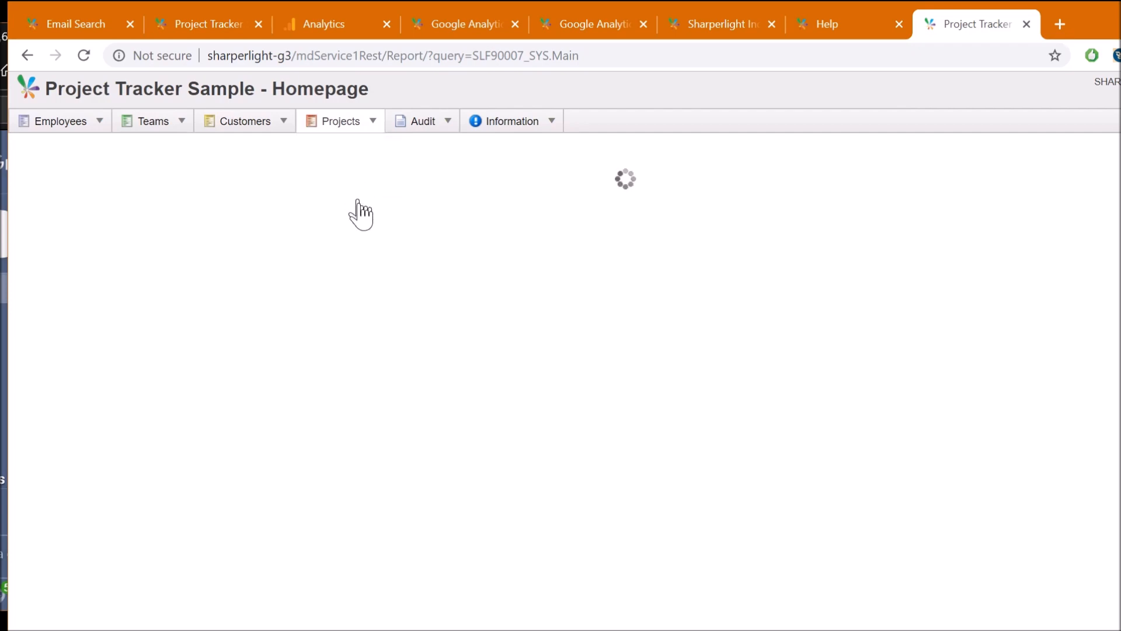
pyautogui.click(41, 236)
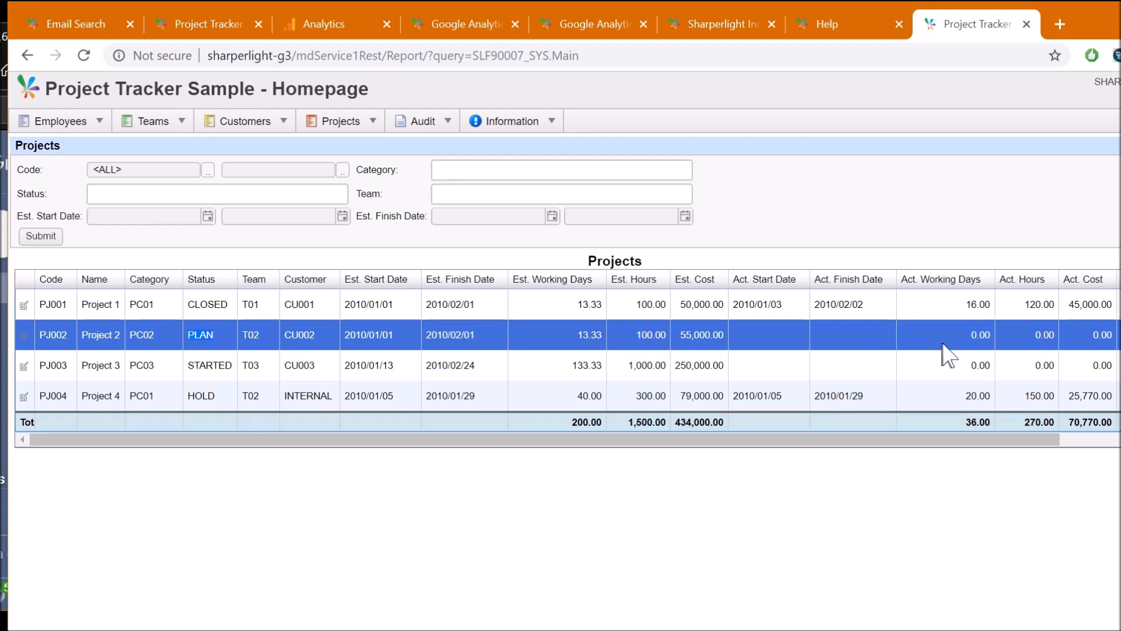
# Open project PJ002's record and select its PLAN status value
pyautogui.click(24, 336)
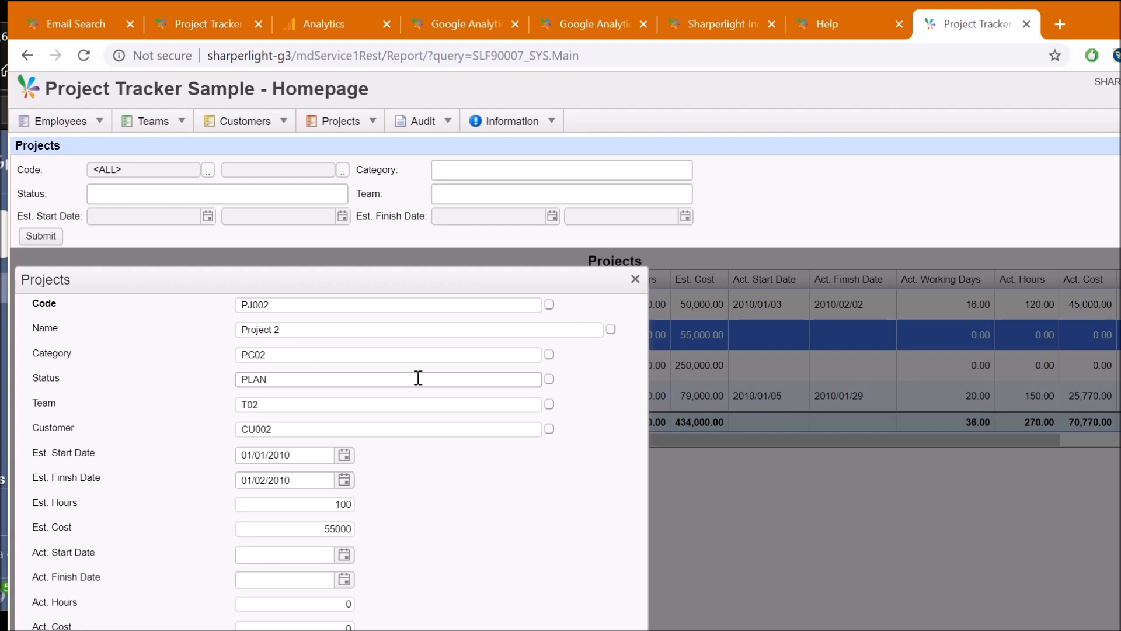
pyautogui.moveTo(271, 379); pyautogui.dragTo(225, 380)
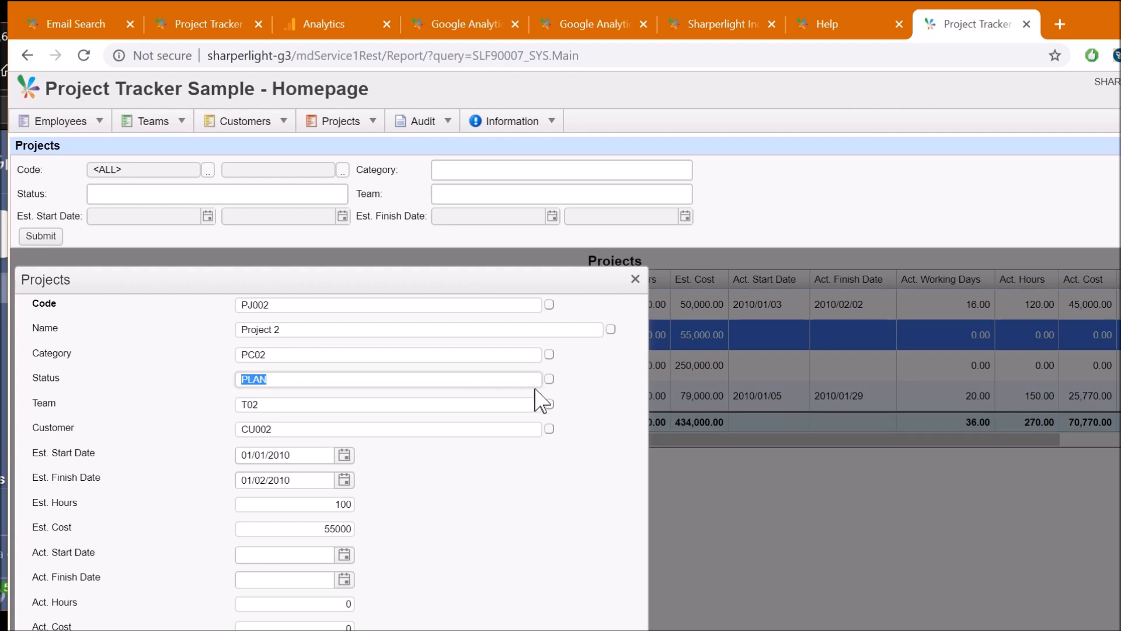
pyautogui.click(549, 379)
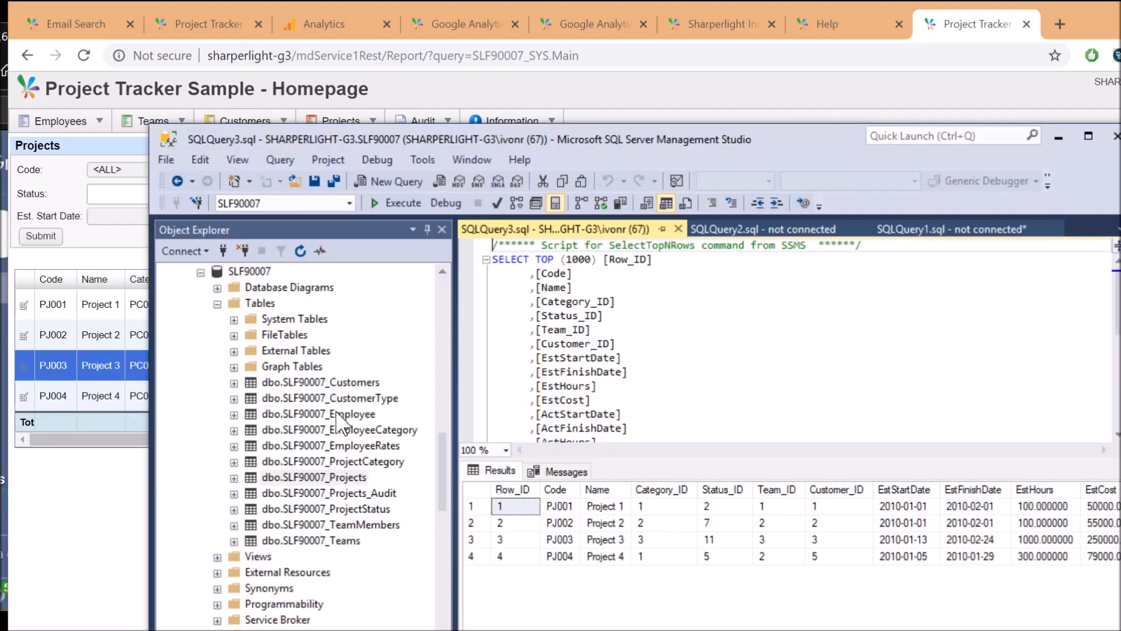
pyautogui.scroll(1, 343, 421)
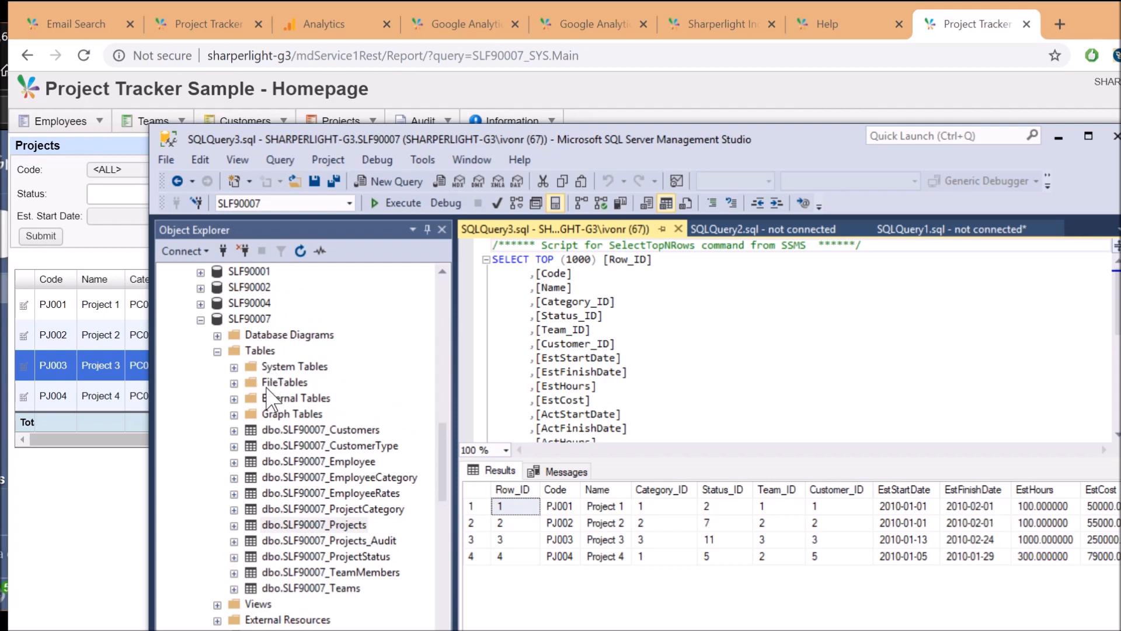
pyautogui.scroll(3, 271, 403)
pyautogui.scroll(-2, 268, 420)
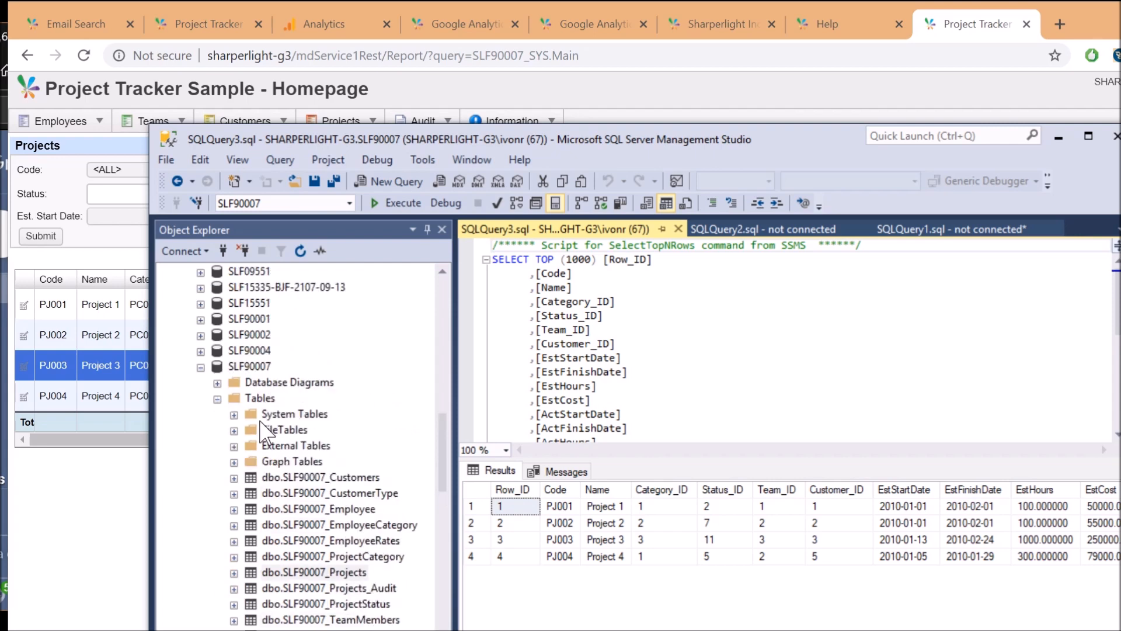
pyautogui.scroll(-1, 261, 473)
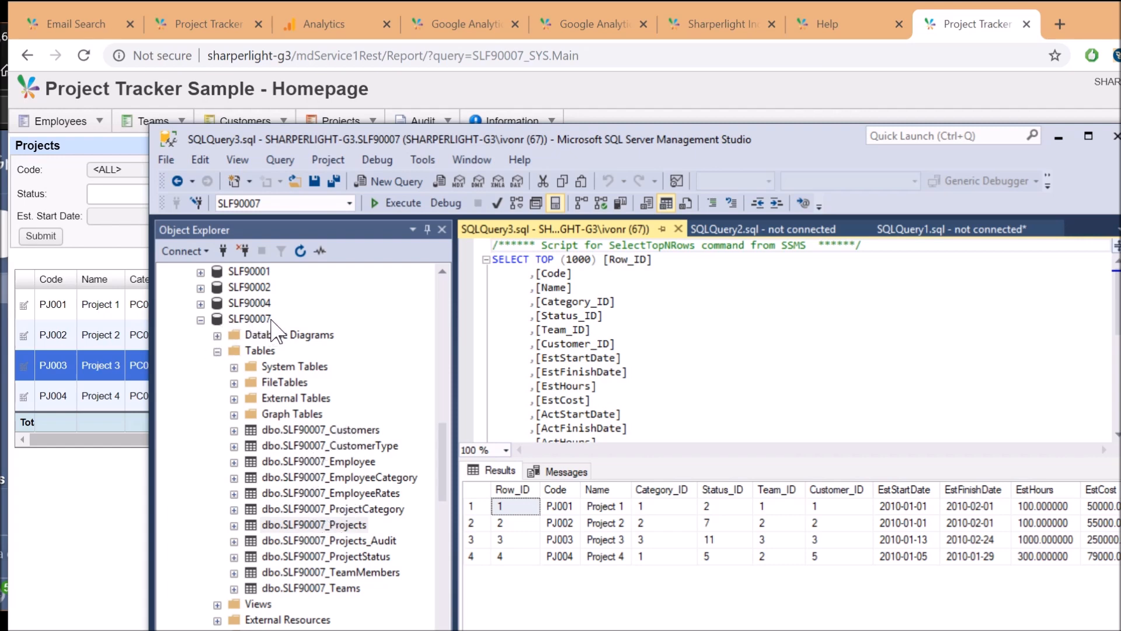
pyautogui.click(345, 431)
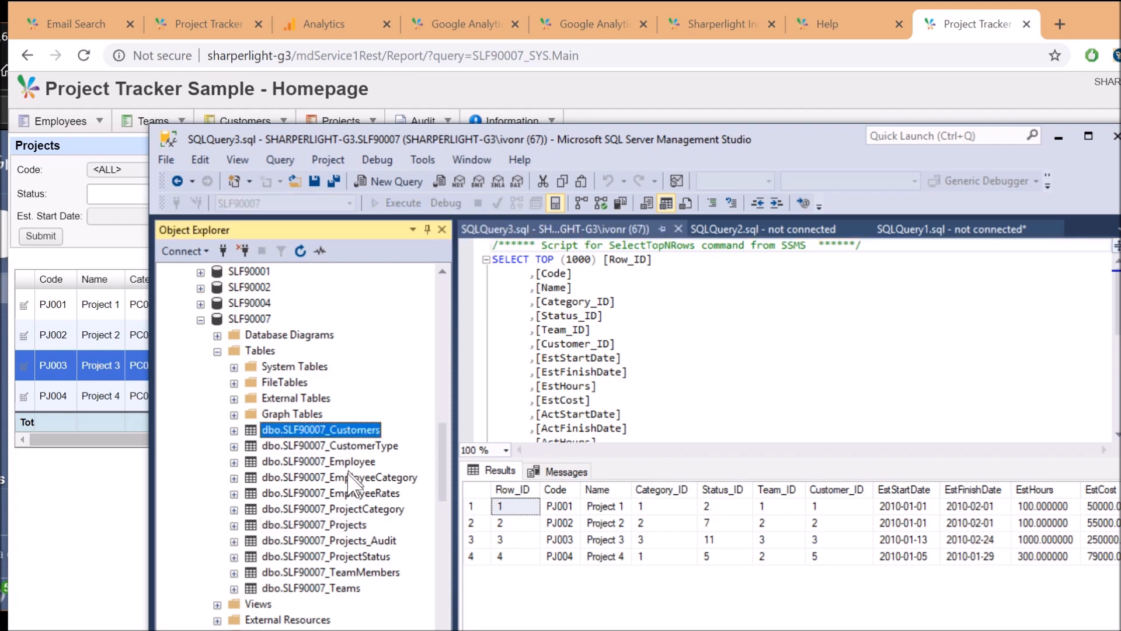
pyautogui.click(350, 466)
pyautogui.click(346, 527)
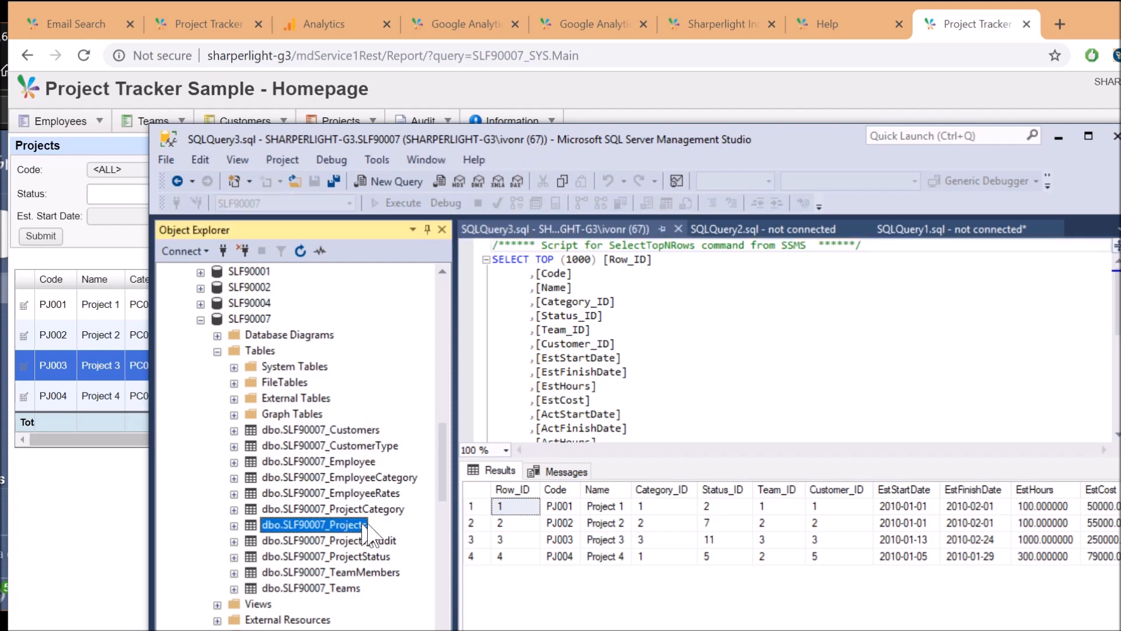
pyautogui.click(708, 619)
pyautogui.moveTo(708, 630); pyautogui.dragTo(965, 629)
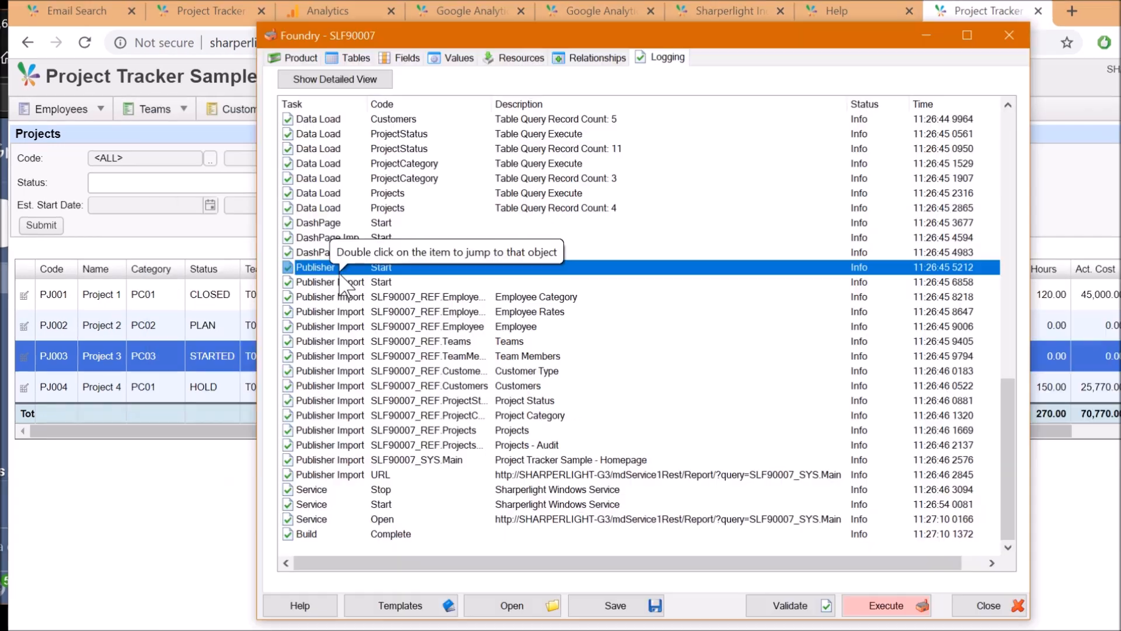
# Close Foundry without saving data and switch to the Scheduler's Training task list
pyautogui.click(351, 267)
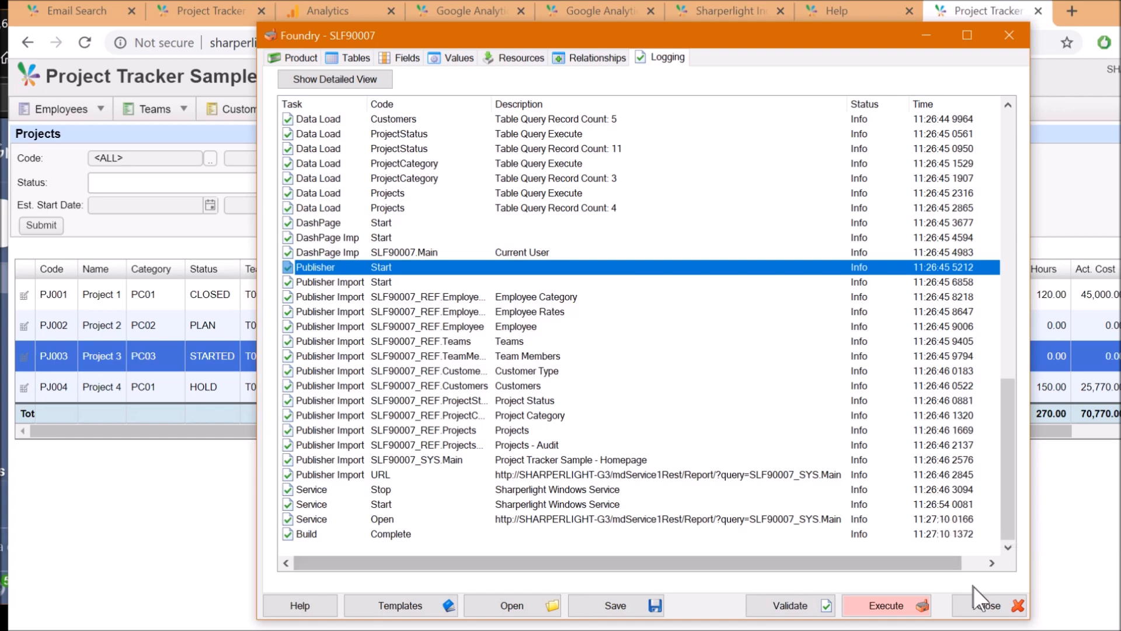
pyautogui.click(989, 605)
pyautogui.click(1098, 596)
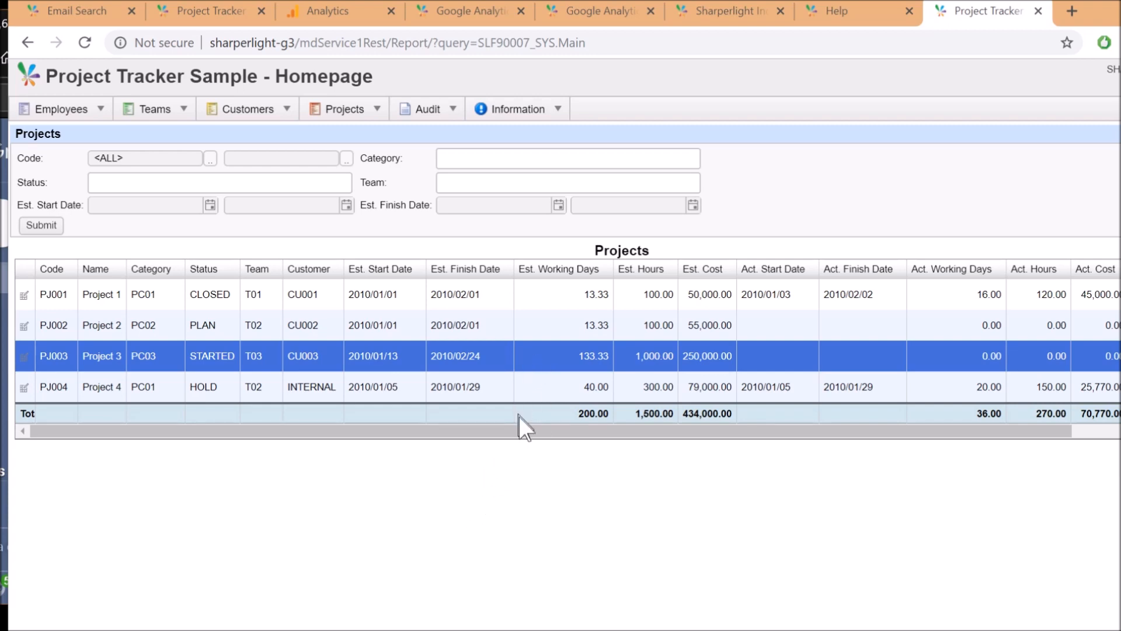
pyautogui.hotkey('alt', 'Tab')
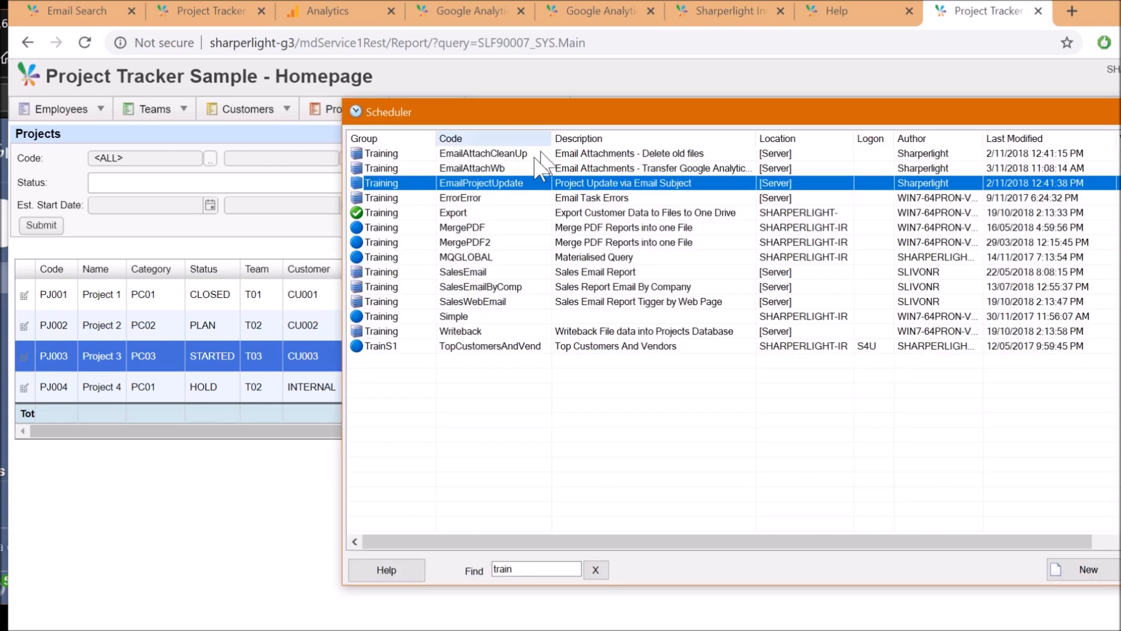
pyautogui.rightClick(494, 171)
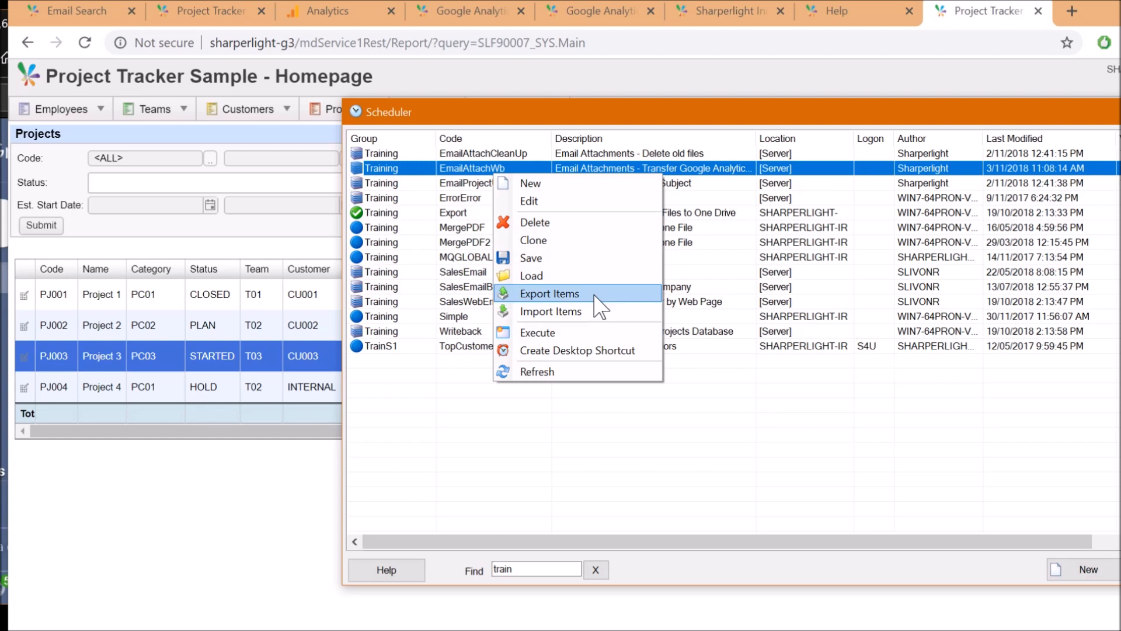
pyautogui.click(463, 183)
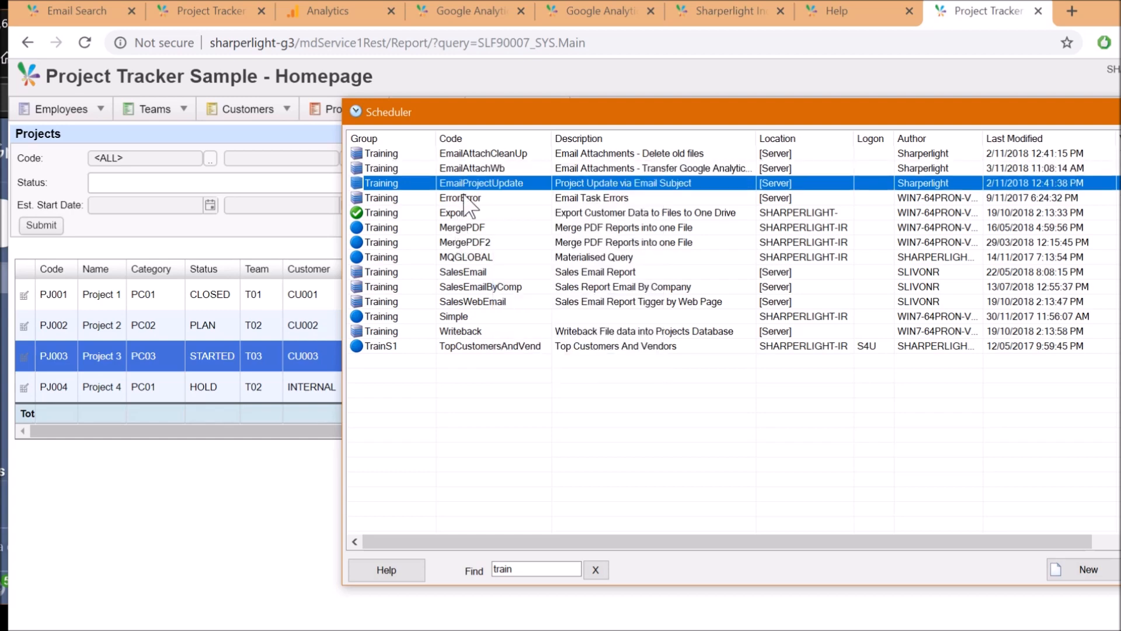
# Open the EmailProjectUpdate task and review its Query Combinations and Log Message steps
pyautogui.doubleClick(517, 184)
pyautogui.click(551, 78)
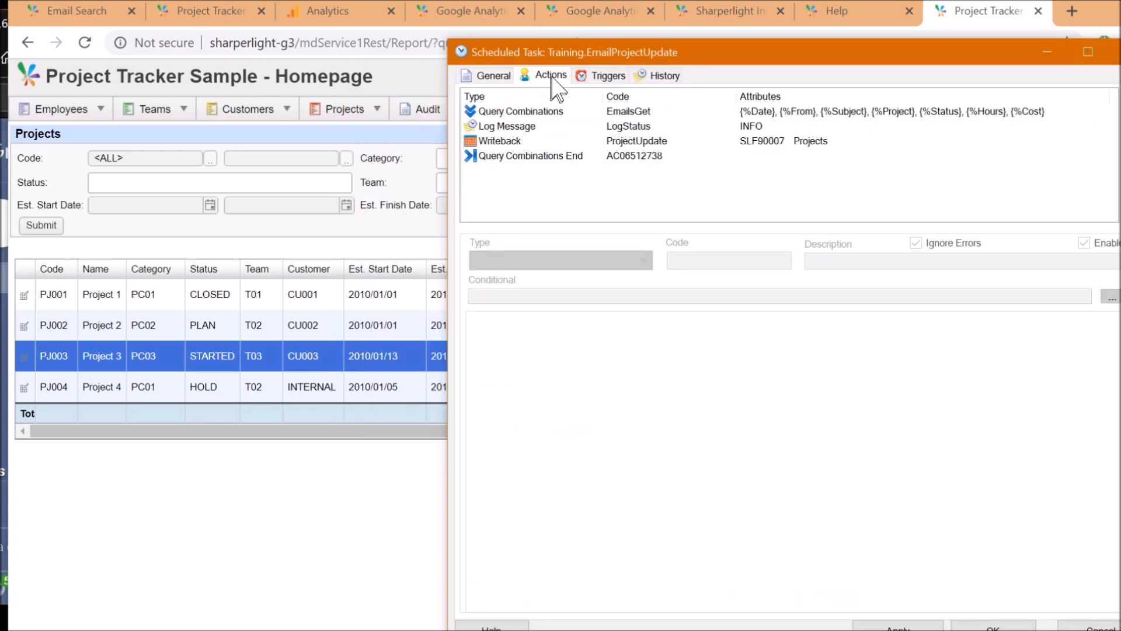
pyautogui.moveTo(627, 47); pyautogui.dragTo(419, 31)
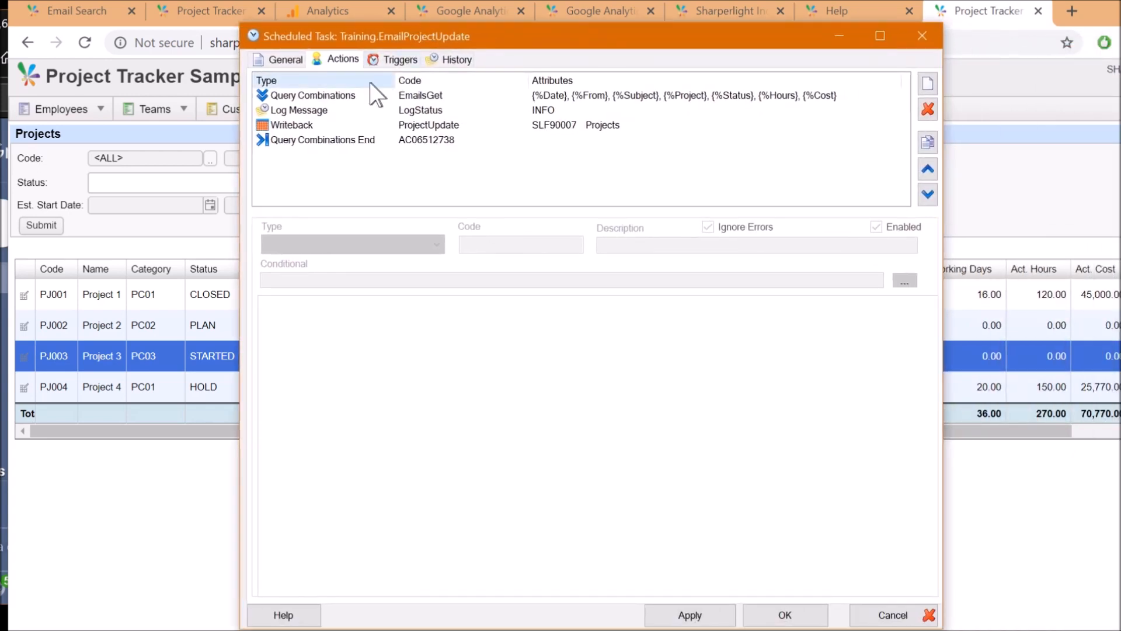
pyautogui.click(336, 96)
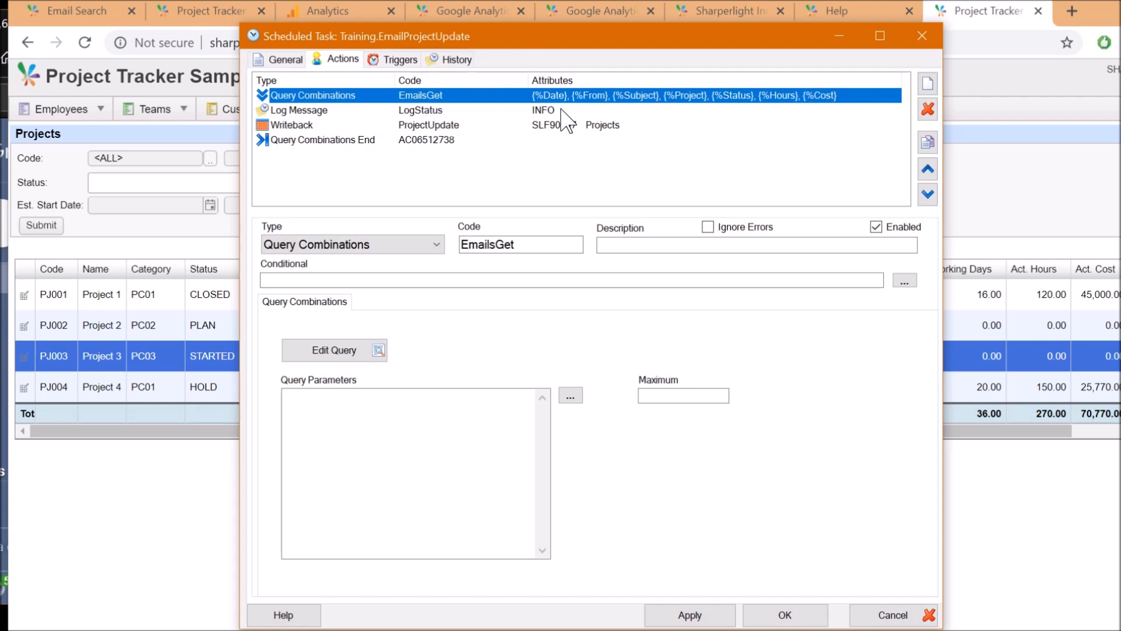
pyautogui.click(429, 111)
pyautogui.click(360, 428)
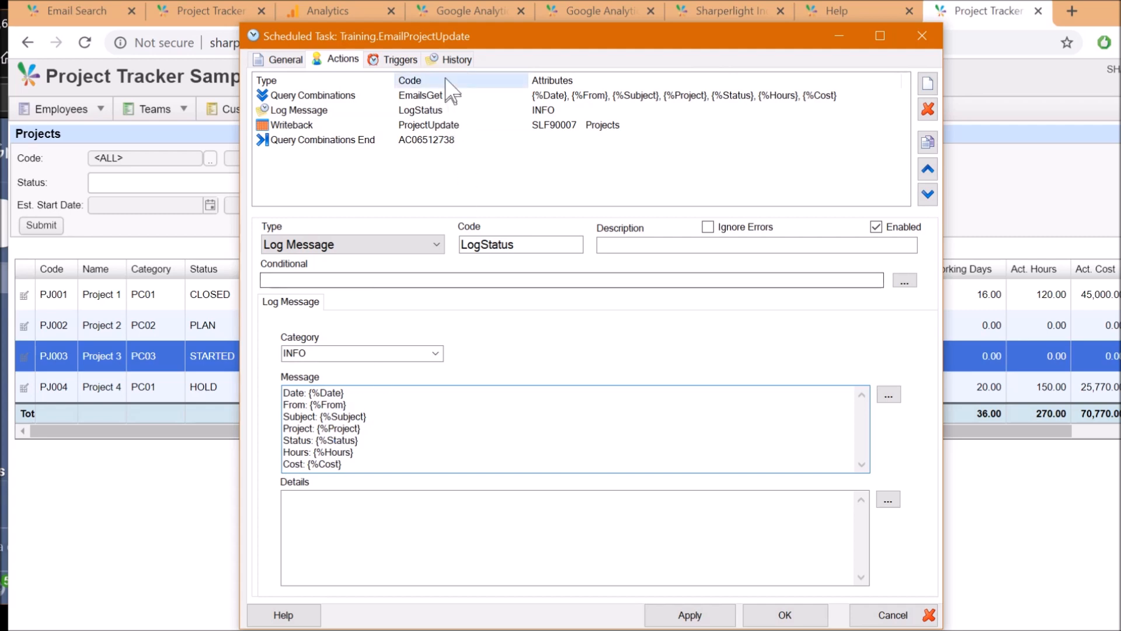
# Check the latest entry in the task's run history, then return to its steps
pyautogui.click(456, 59)
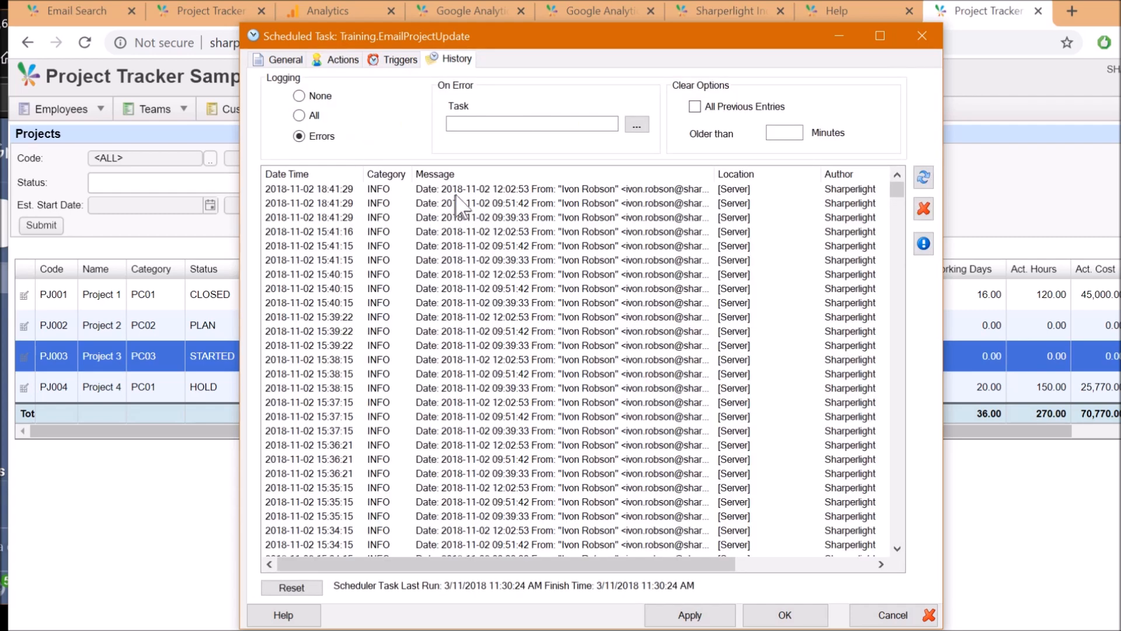
pyautogui.doubleClick(671, 190)
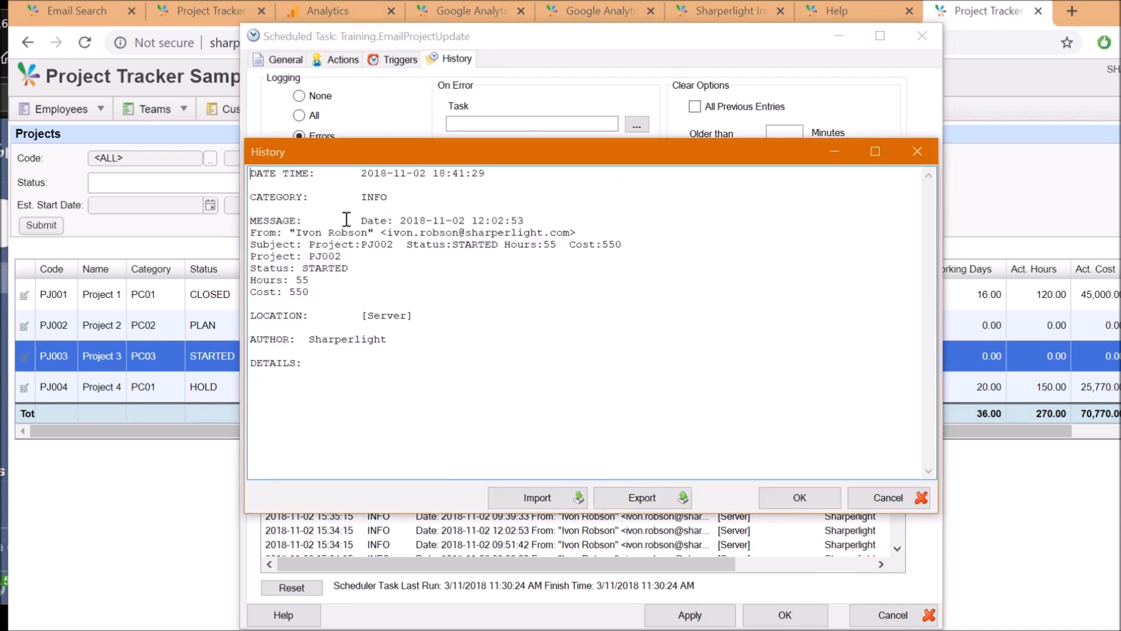
pyautogui.click(911, 498)
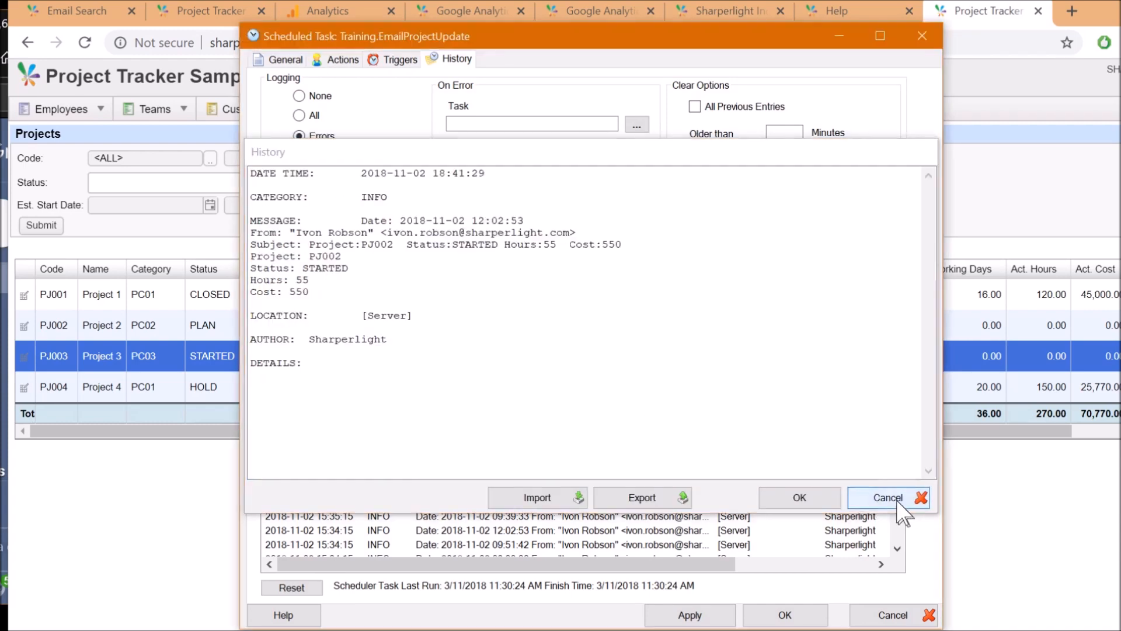
pyautogui.click(343, 59)
pyautogui.click(297, 112)
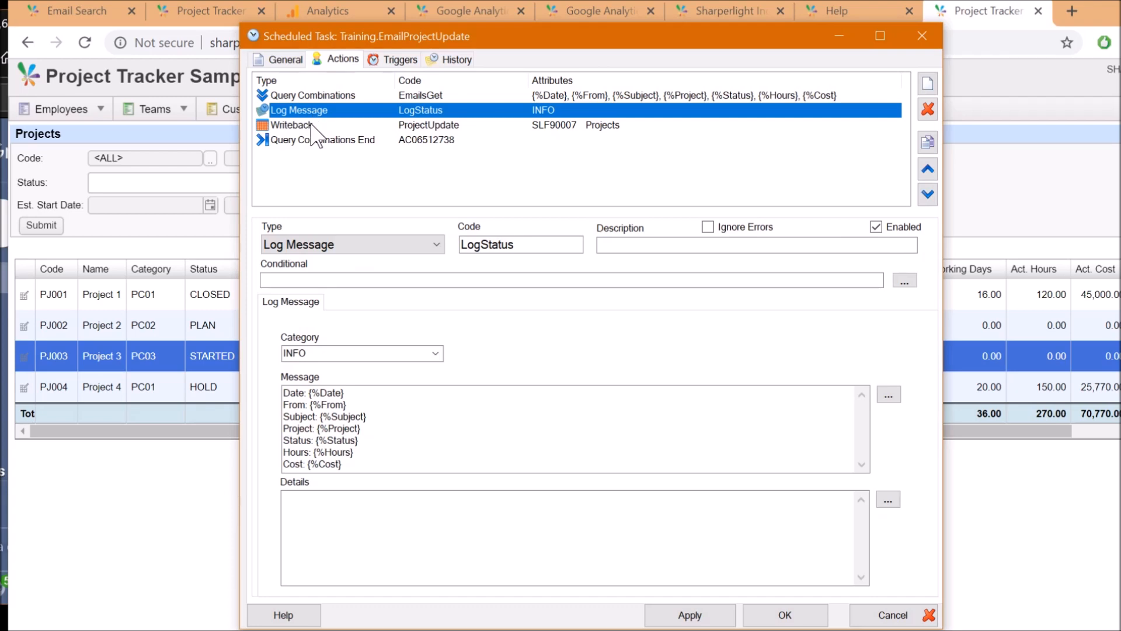
# Review the Writeback step's product code, Project Tracker Sample, cancelling the product list unchanged
pyautogui.click(304, 124)
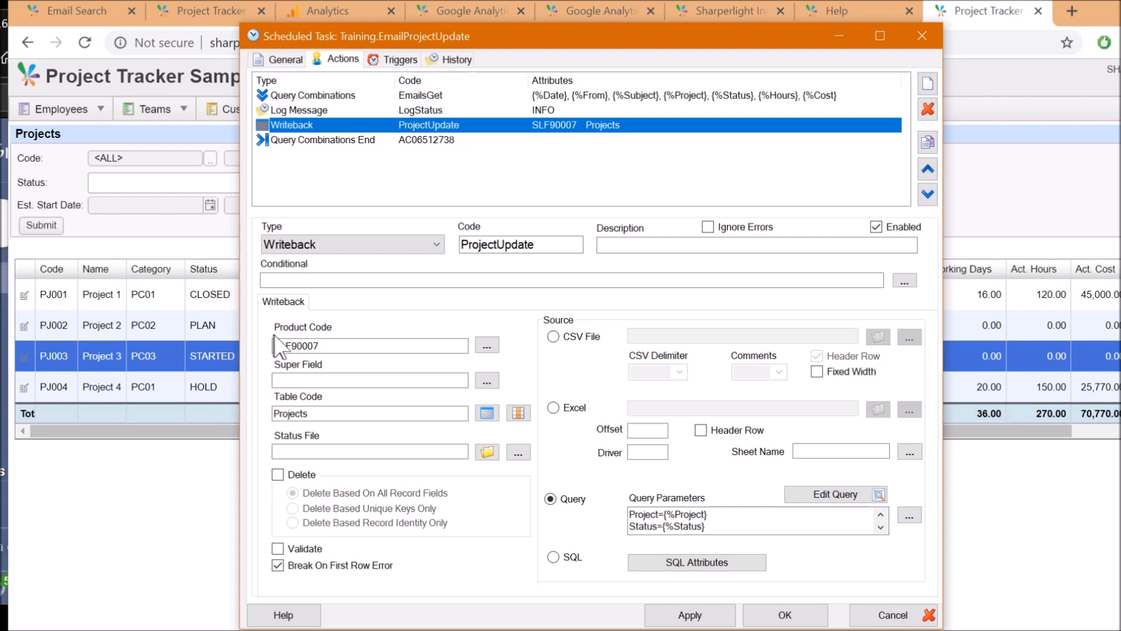
pyautogui.click(317, 345)
pyautogui.click(487, 345)
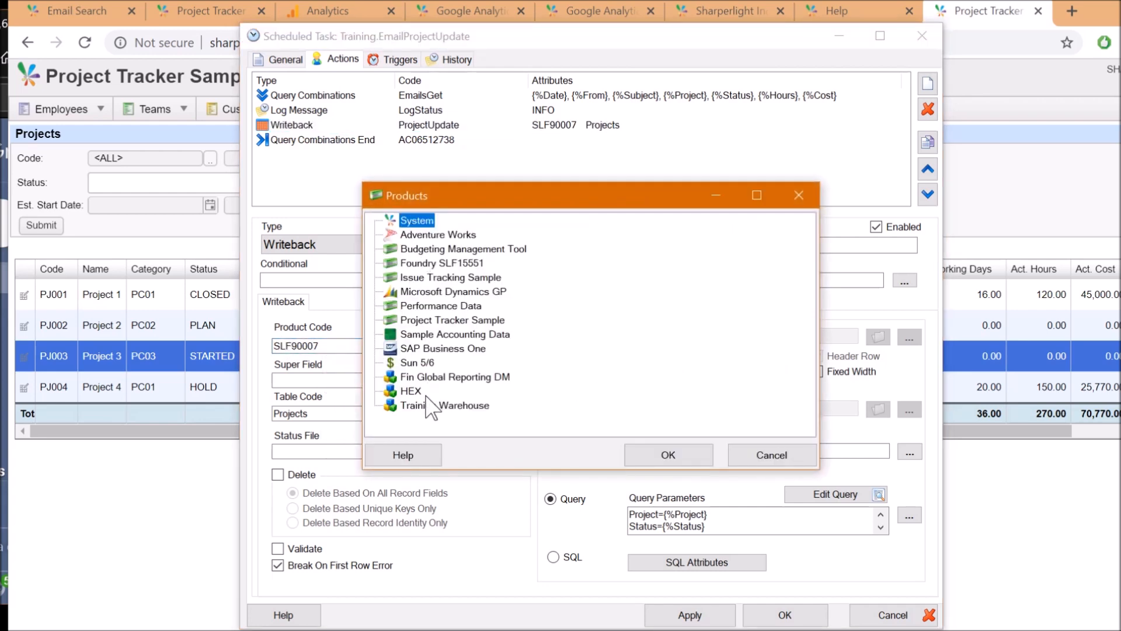
pyautogui.click(456, 321)
pyautogui.click(774, 459)
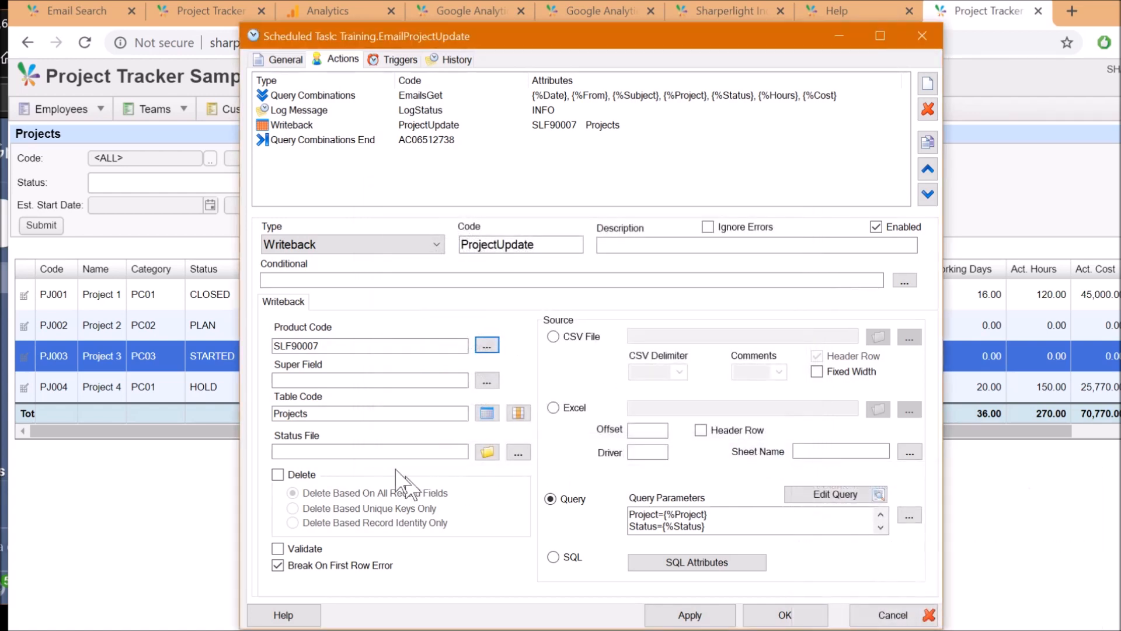
pyautogui.click(338, 414)
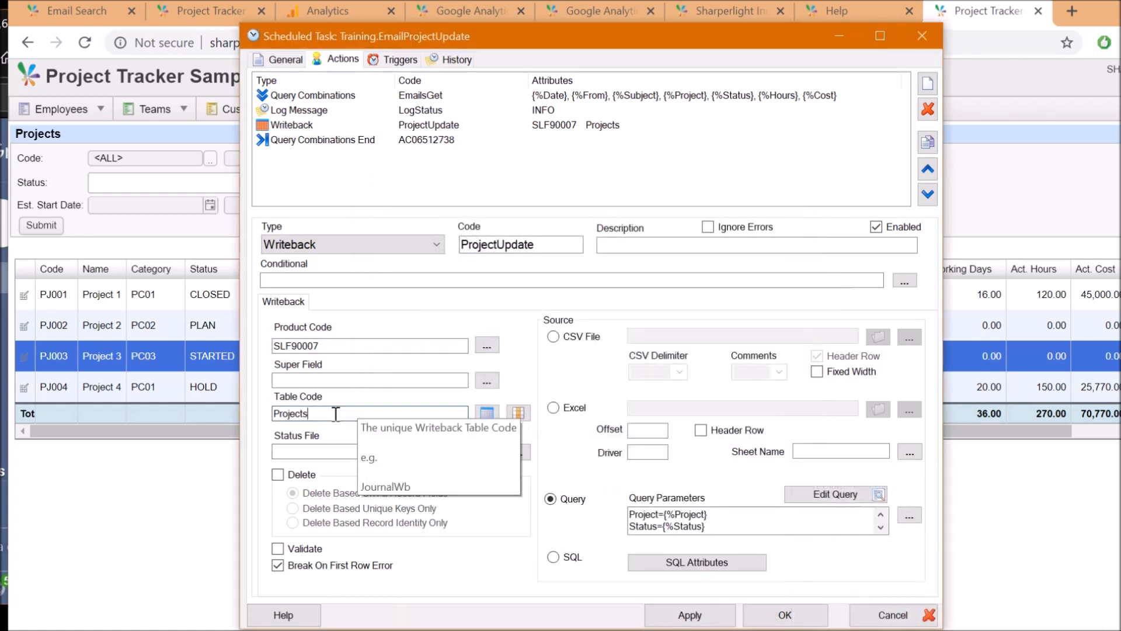
pyautogui.click(489, 414)
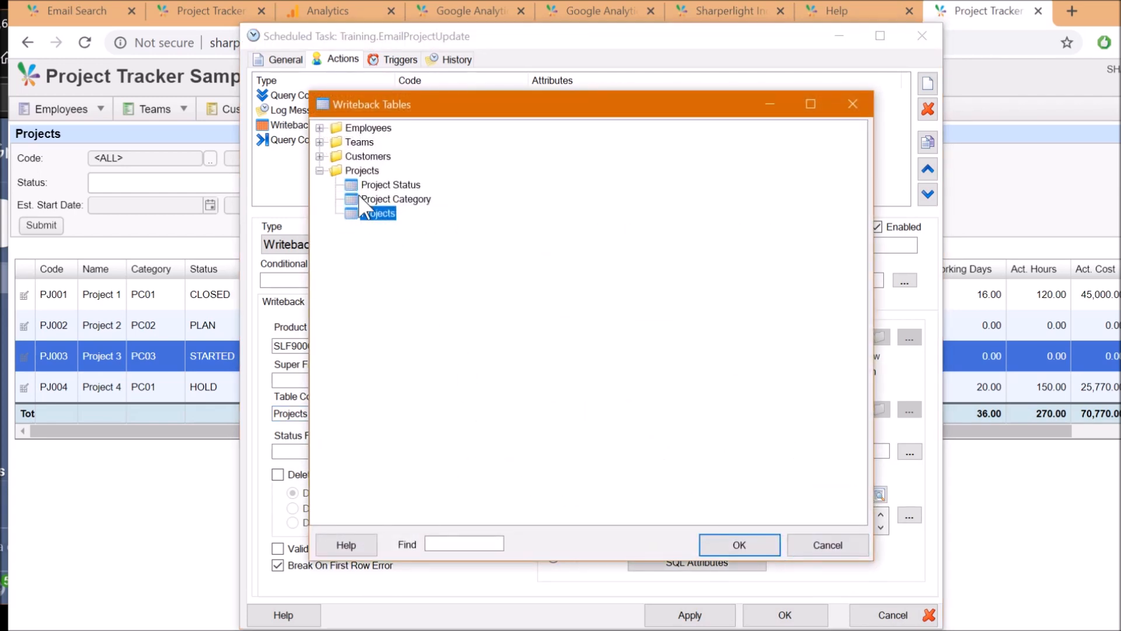
pyautogui.click(841, 543)
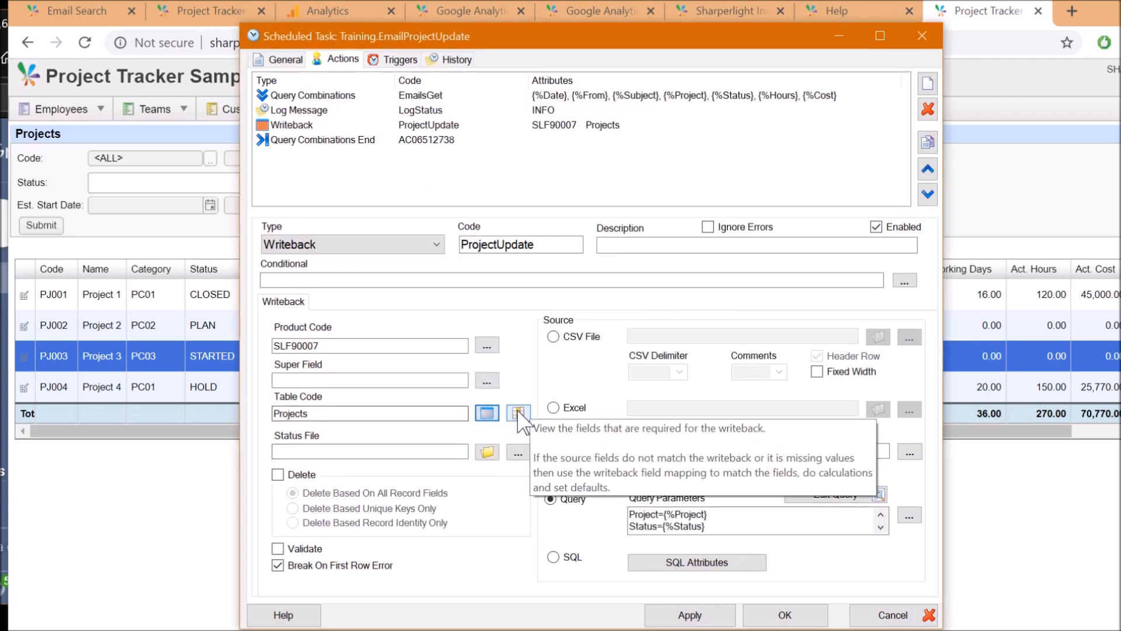
pyautogui.click(518, 413)
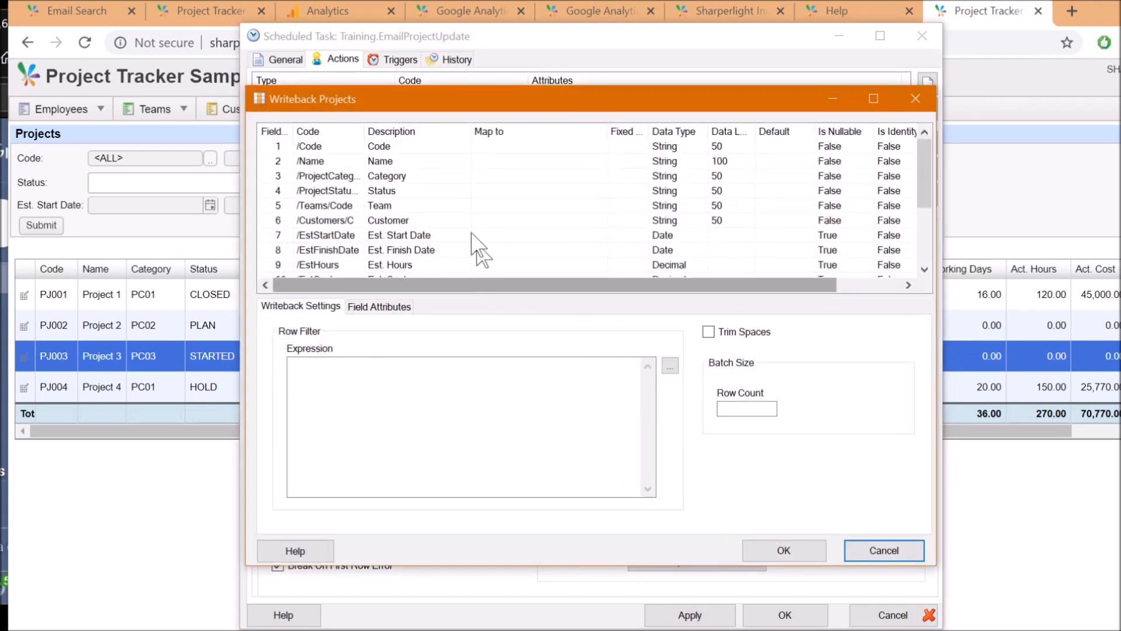
pyautogui.moveTo(390, 104); pyautogui.dragTo(393, 85)
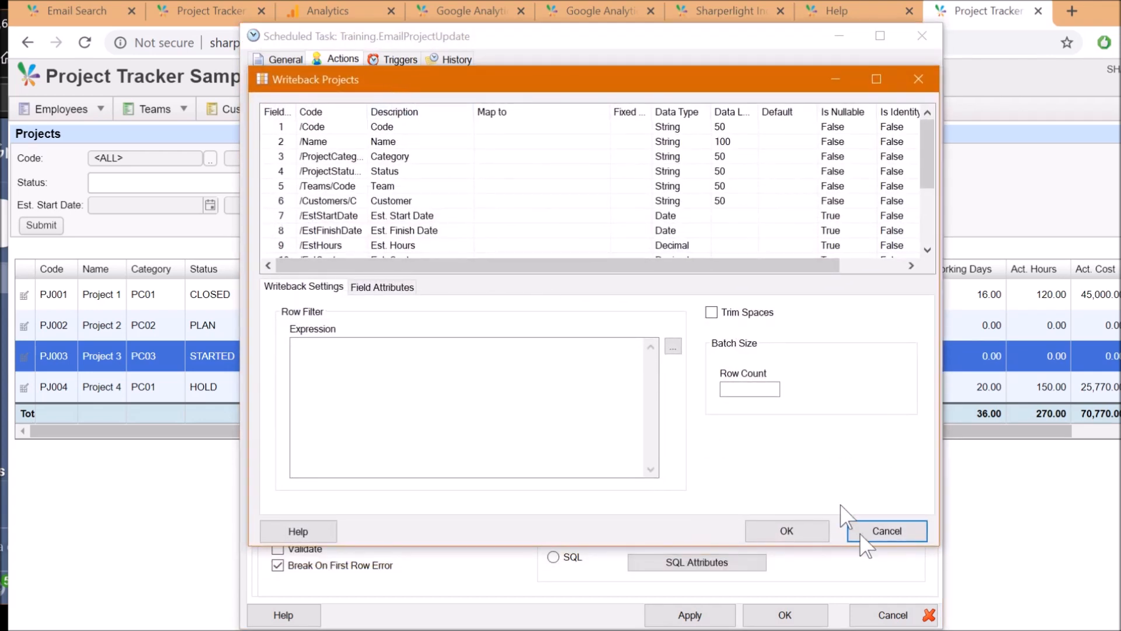
pyautogui.moveTo(932, 550); pyautogui.dragTo(937, 629)
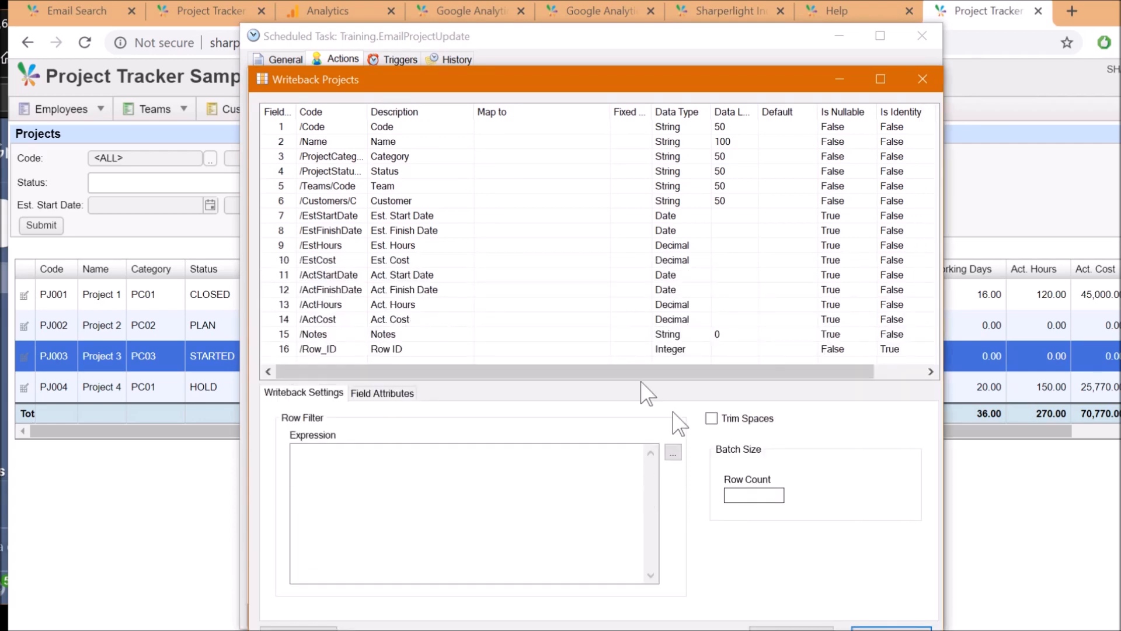
pyautogui.click(316, 128)
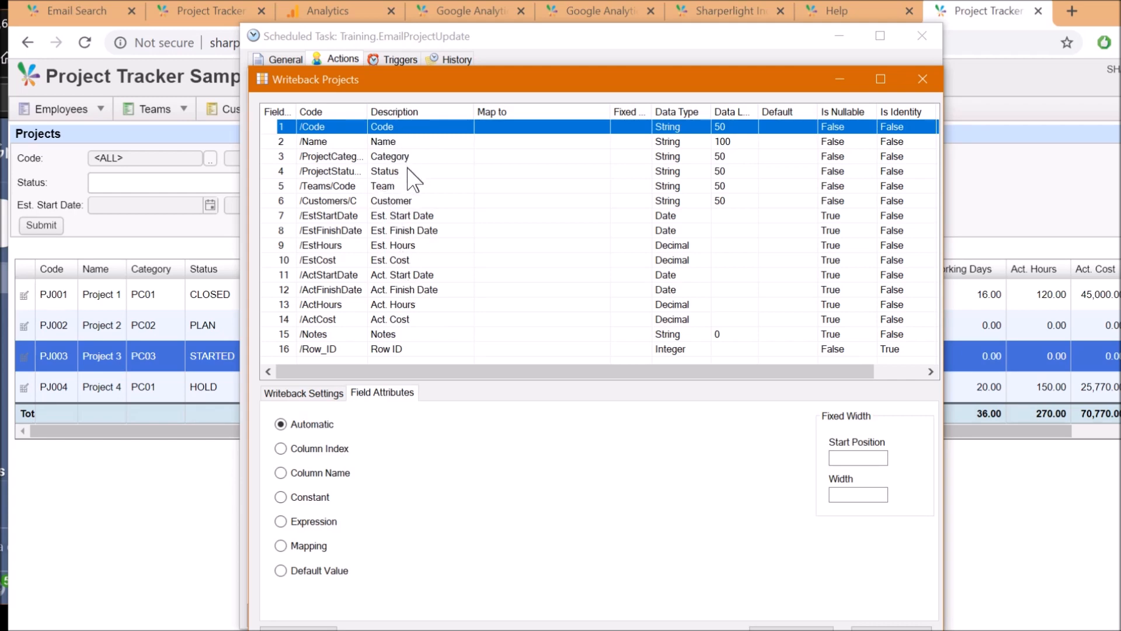
pyautogui.click(416, 307)
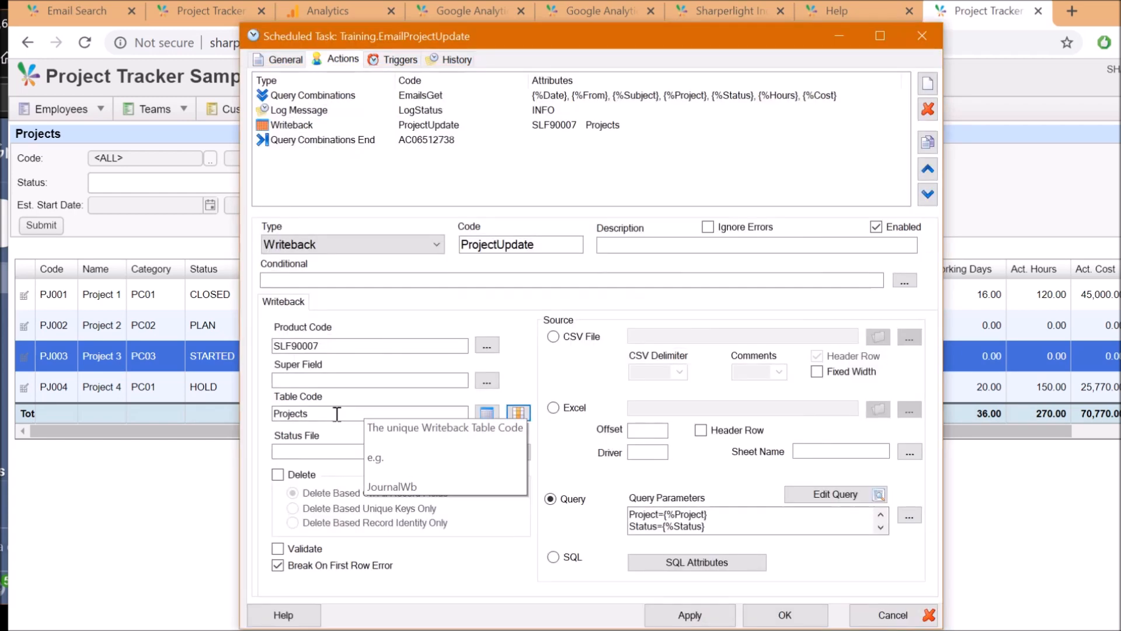
pyautogui.click(336, 412)
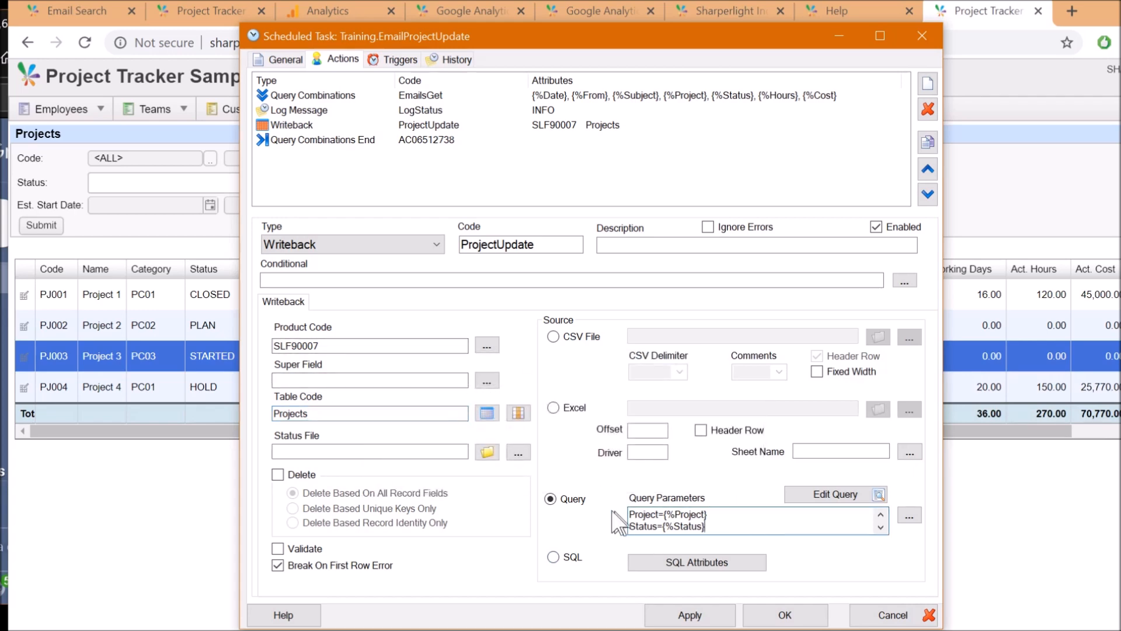
pyautogui.click(805, 506)
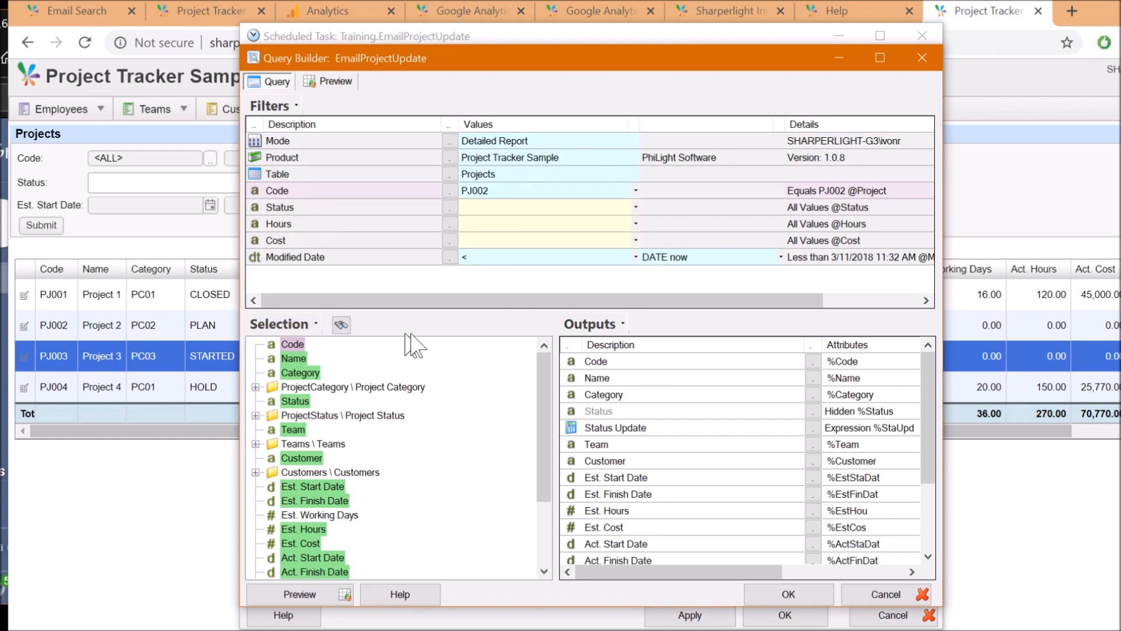
pyautogui.click(610, 444)
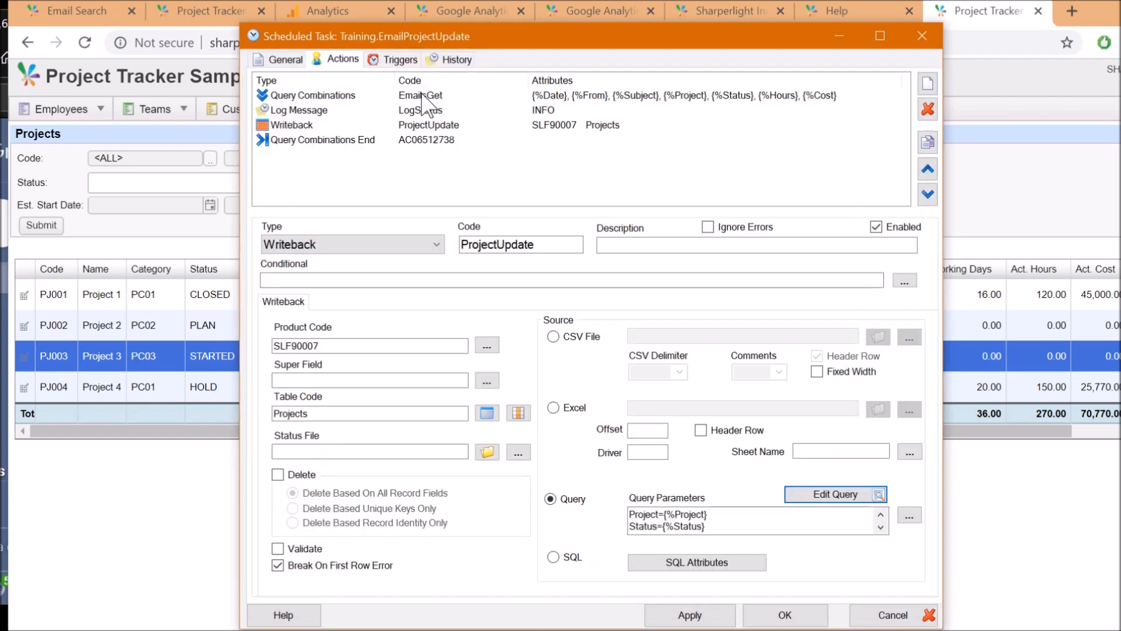
# Open the email query and check its product filter and available tables without changes
pyautogui.click(422, 95)
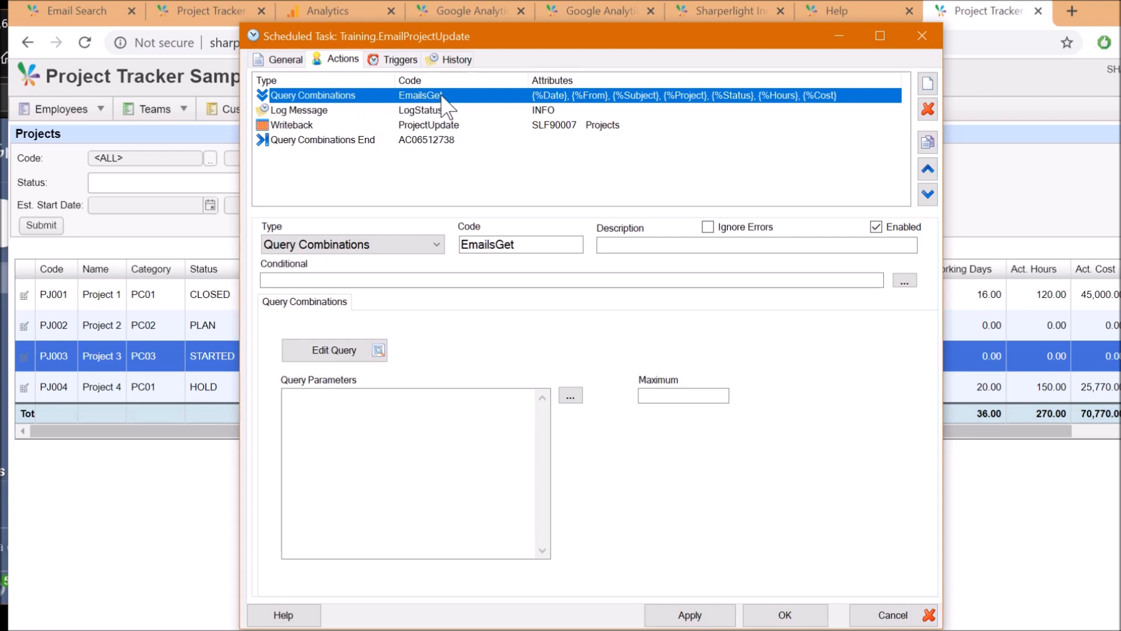
pyautogui.click(354, 350)
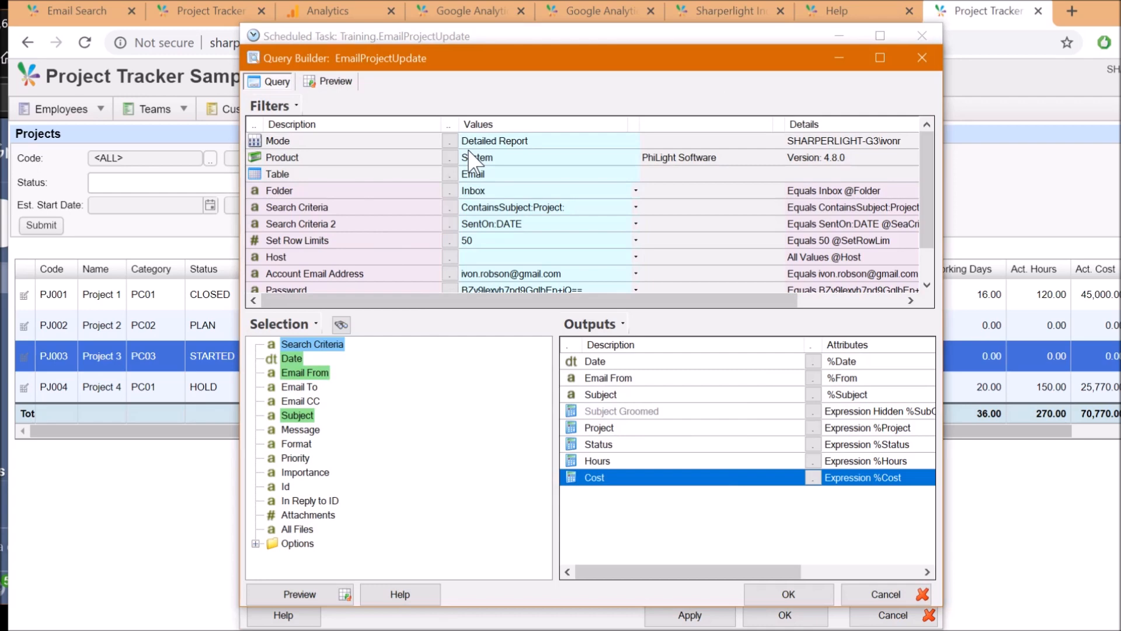
pyautogui.click(487, 159)
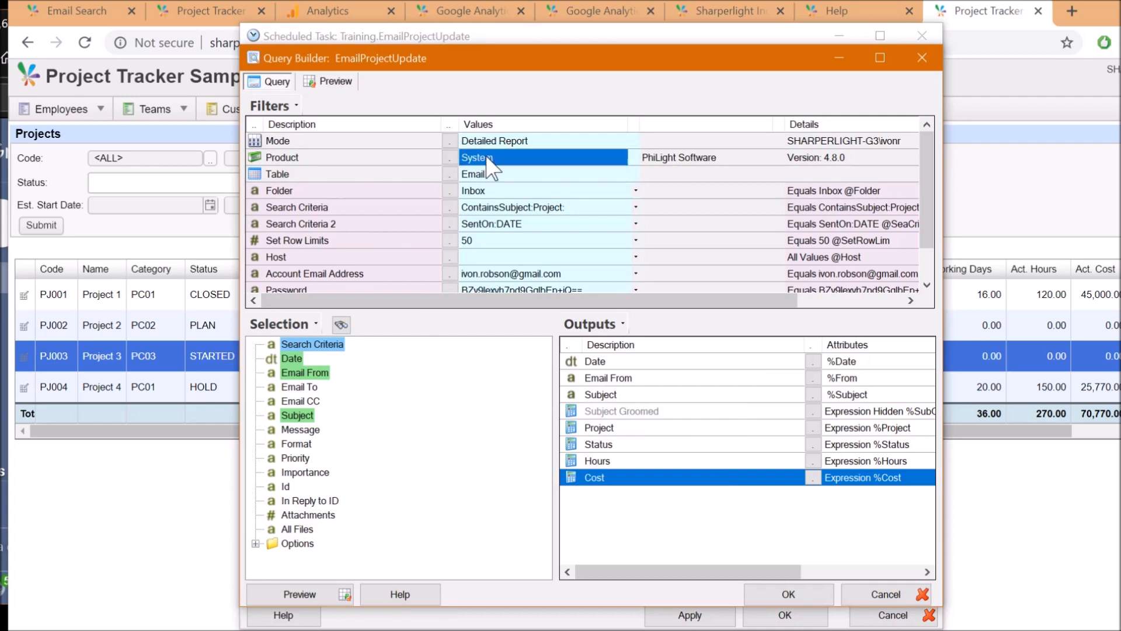
pyautogui.click(450, 174)
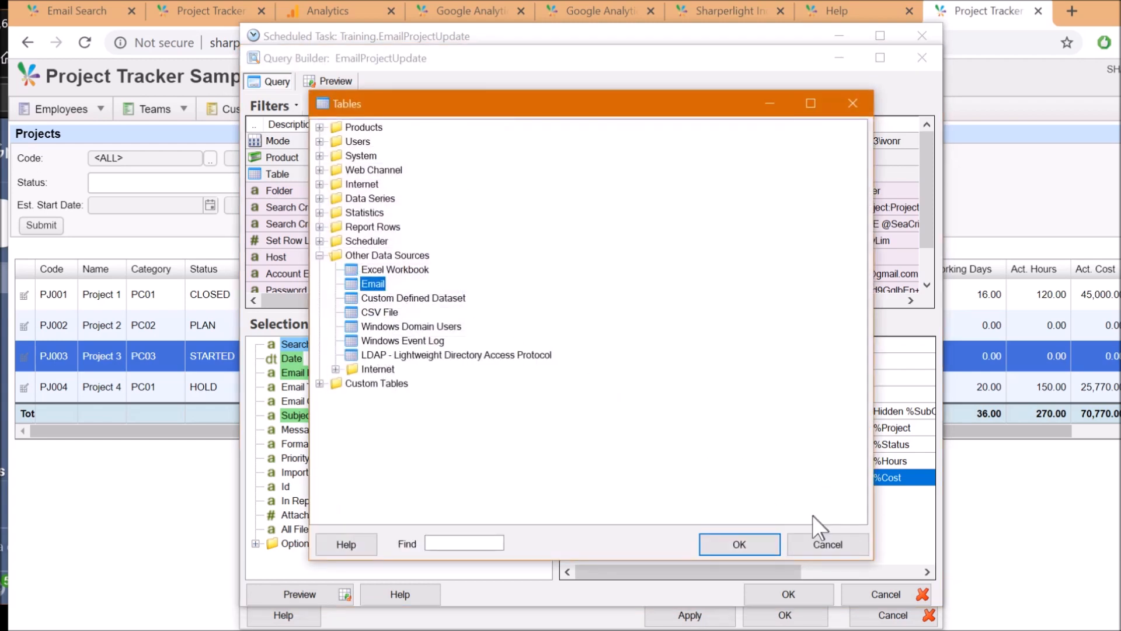
pyautogui.click(823, 548)
# Check the SentOn:DATE and ContainsSubject:Project: search criteria, then show the Gmail inbox
pyautogui.click(370, 209)
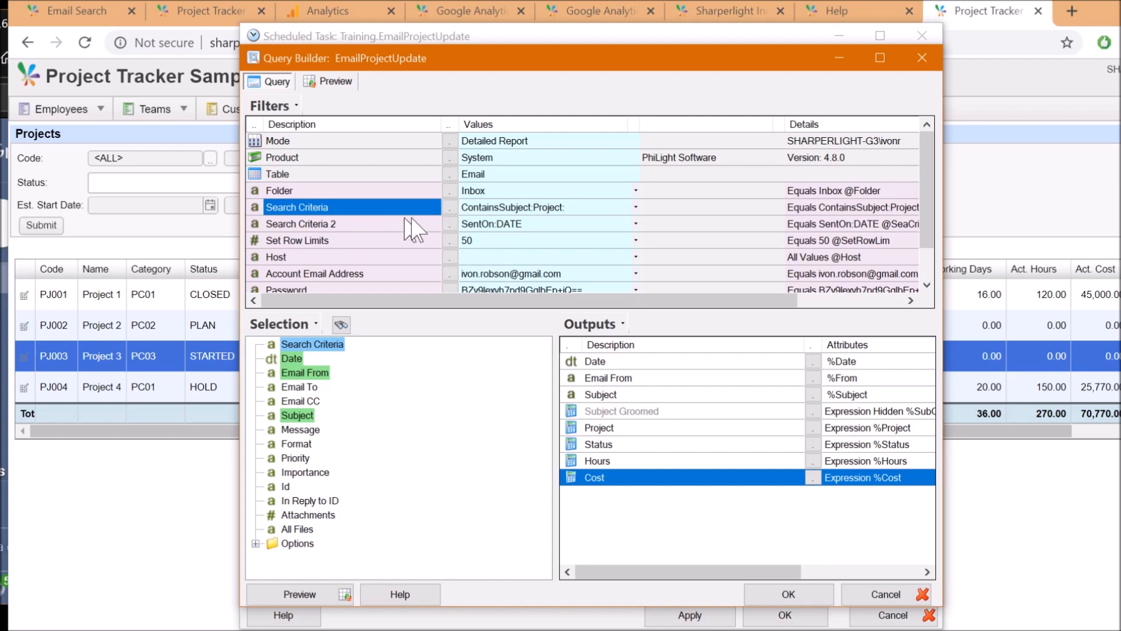
pyautogui.click(492, 224)
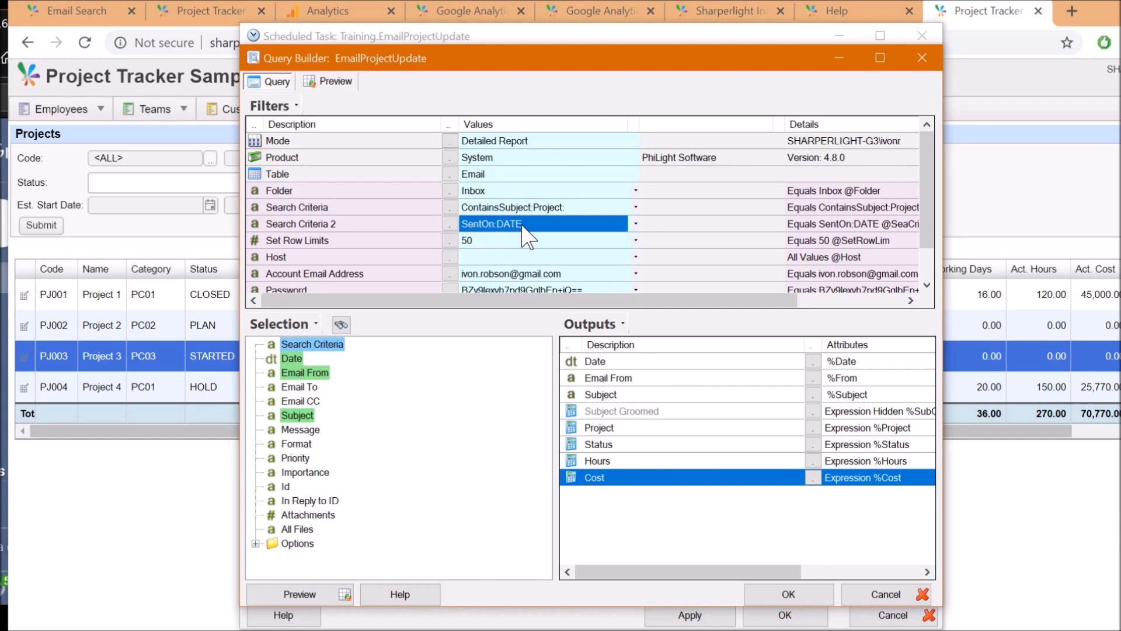
pyautogui.click(477, 209)
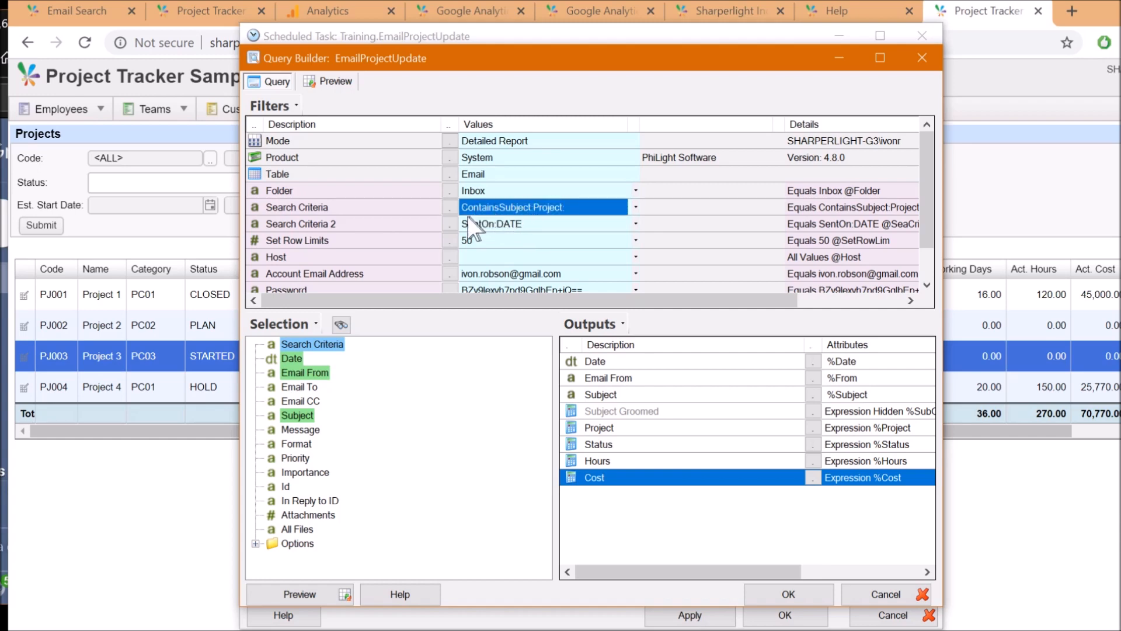
pyautogui.click(557, 209)
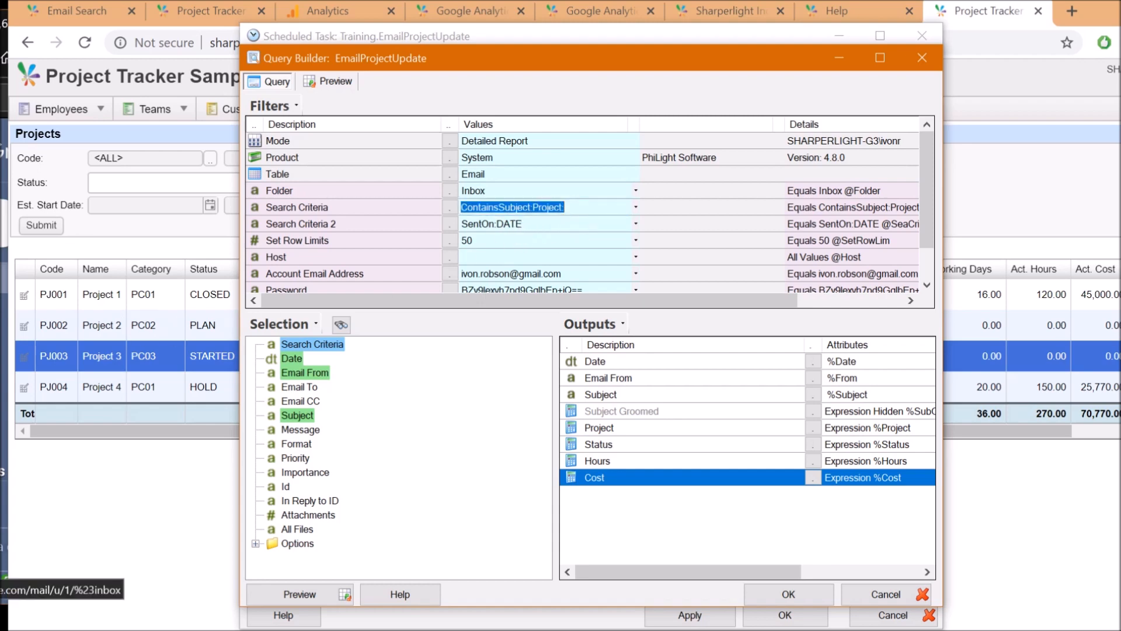
pyautogui.click(3, 351)
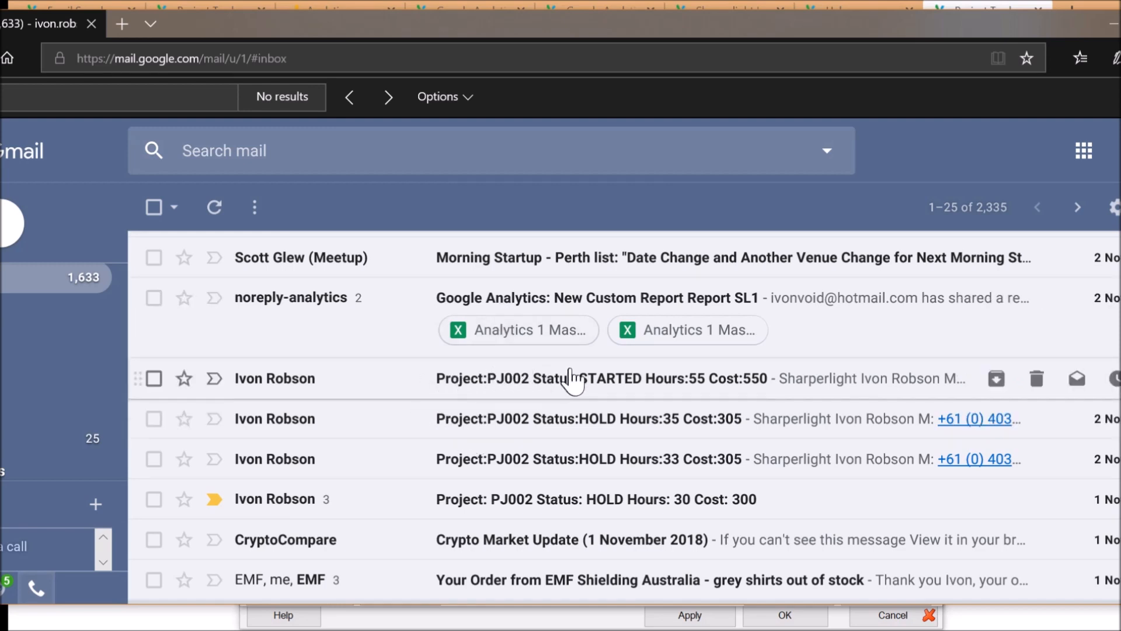
# Compare the query's Date, Email From and Subject outputs against the Gmail subject lines
pyautogui.hotkey('alt', 'Tab')
pyautogui.click(507, 224)
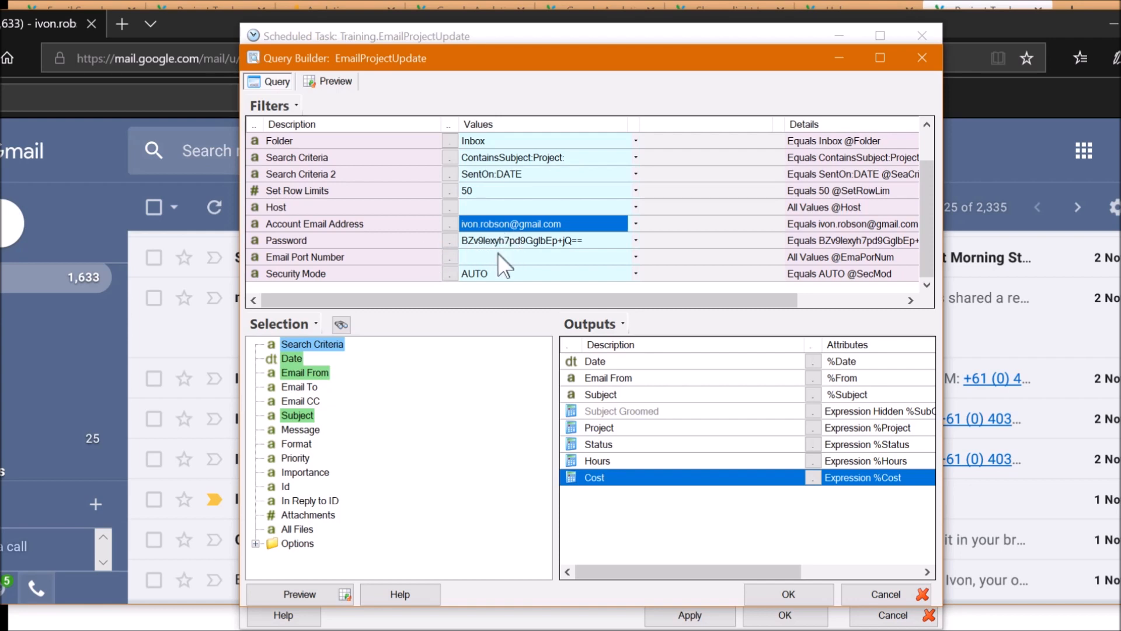
pyautogui.click(292, 347)
pyautogui.click(597, 361)
pyautogui.click(613, 377)
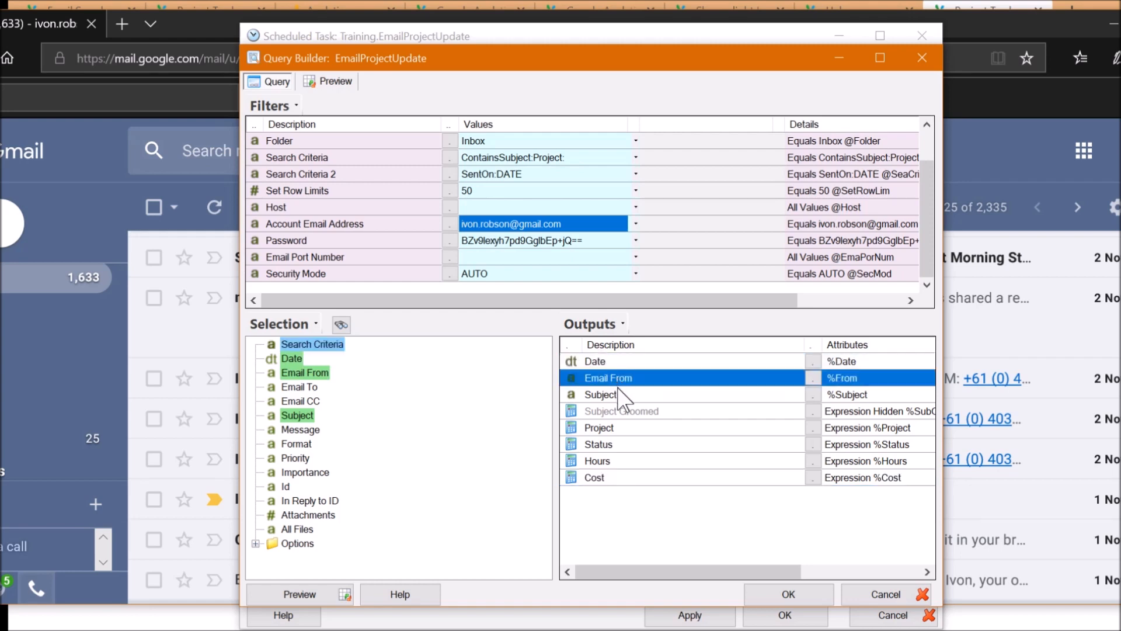
pyautogui.click(609, 396)
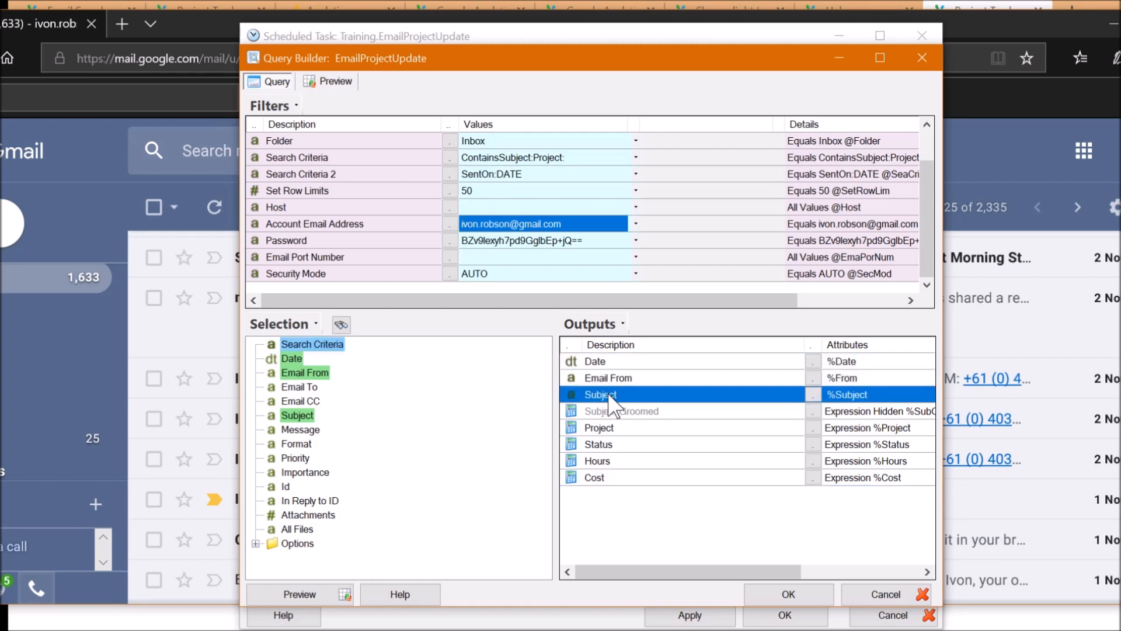
pyautogui.hotkey('alt', 'Tab')
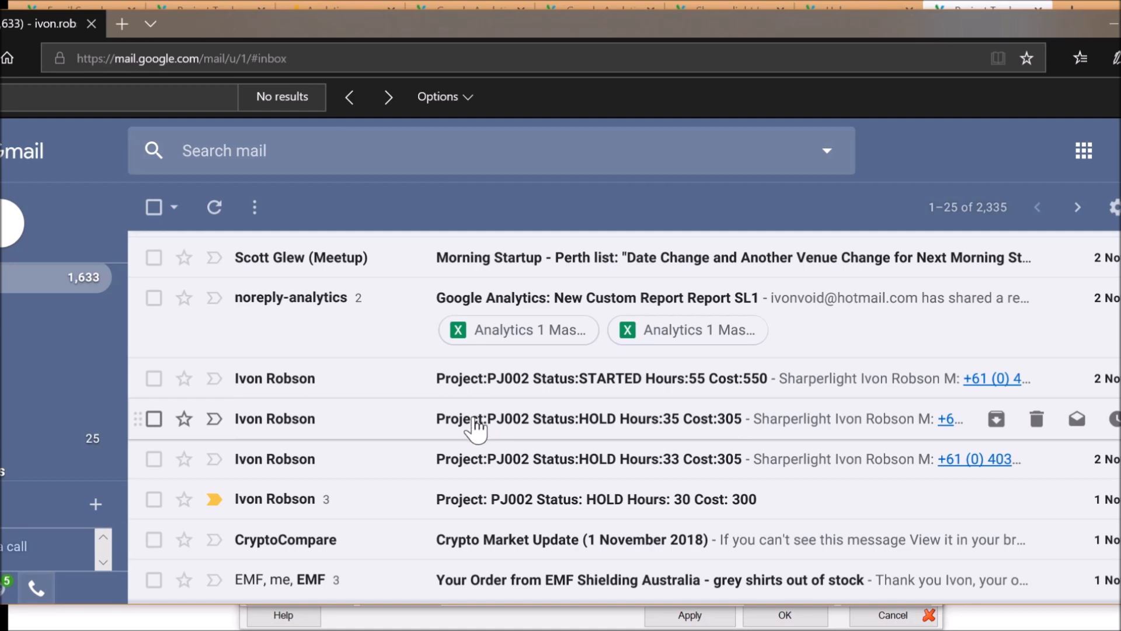
pyautogui.click(561, 617)
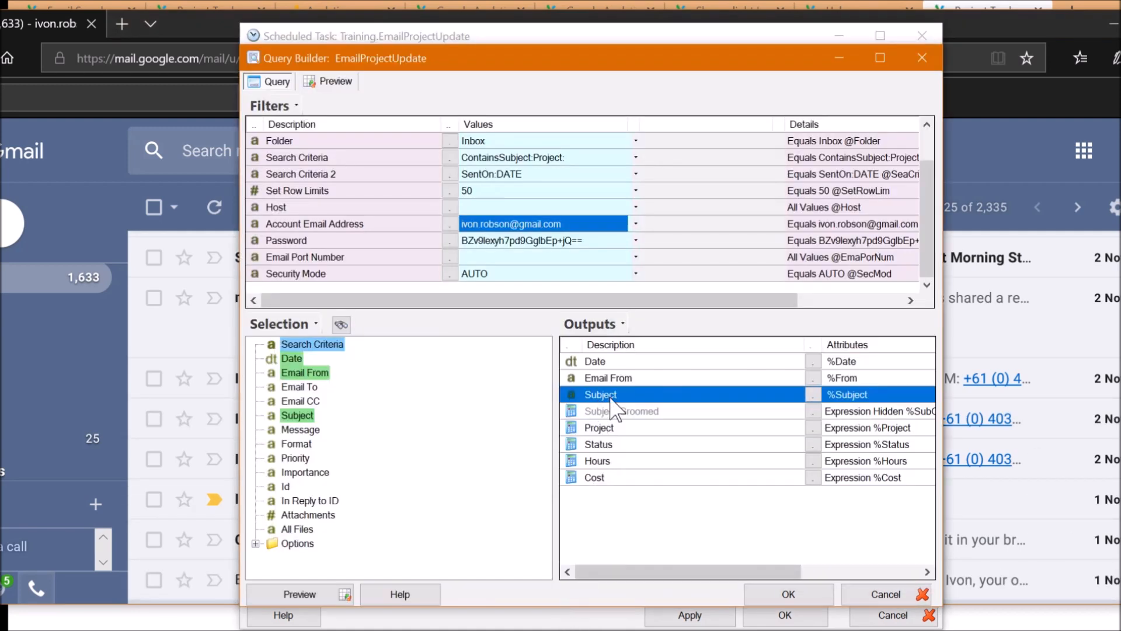
# Change the Subject Groomed formula to Replace({%Subject},": ",":") + " "
pyautogui.doubleClick(605, 415)
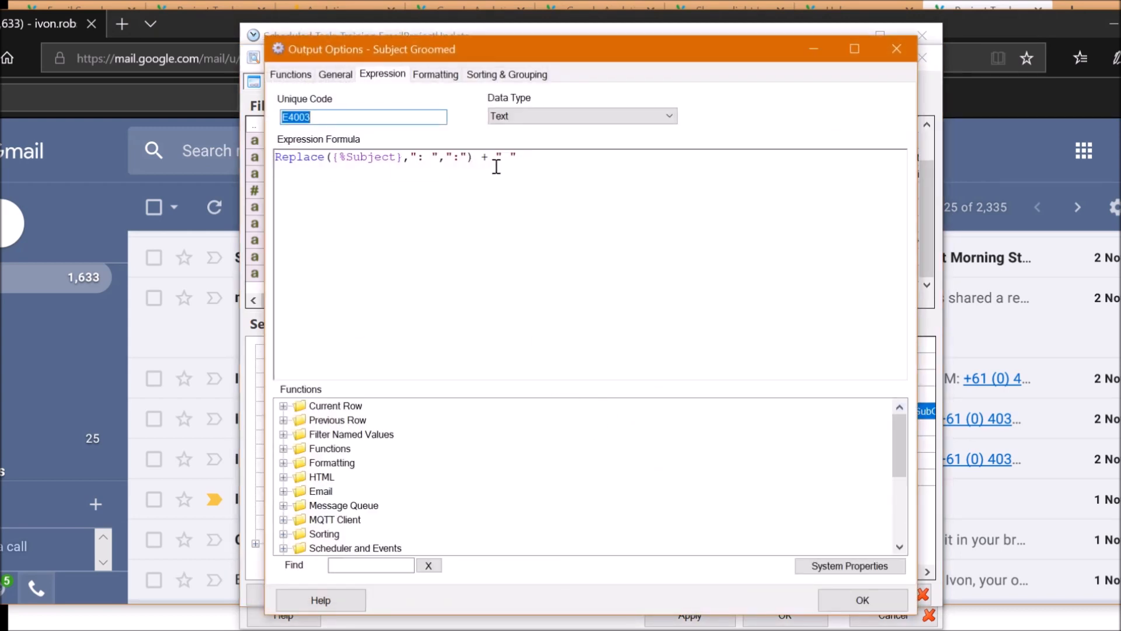
pyautogui.click(532, 158)
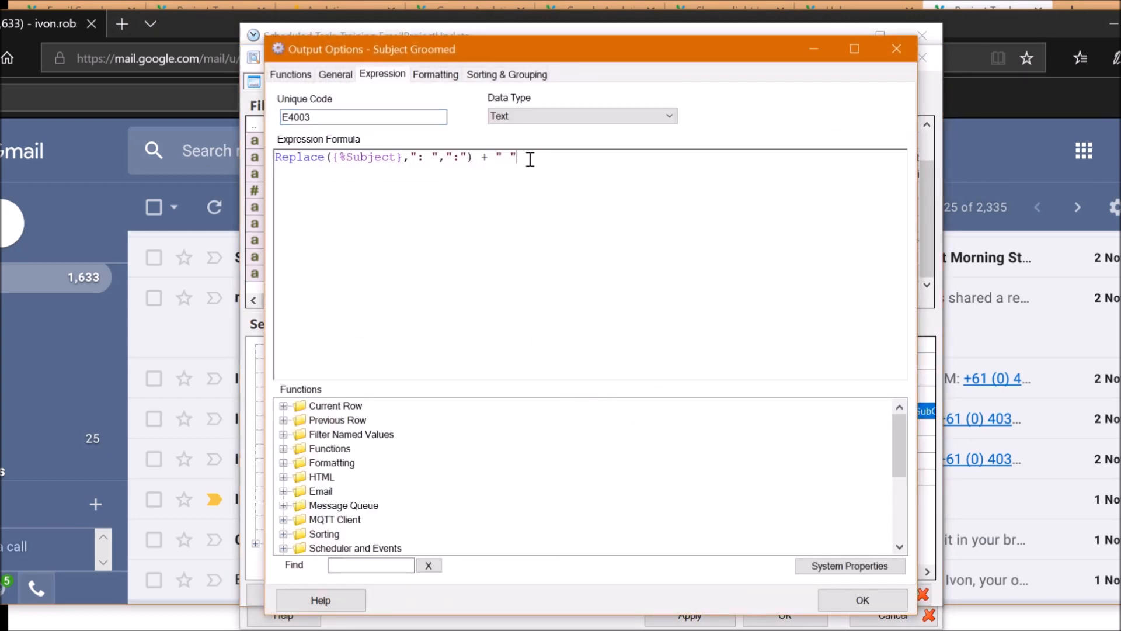
pyautogui.doubleClick(423, 159)
pyautogui.click(489, 183)
pyautogui.click(455, 158)
pyautogui.write(':')
pyautogui.moveTo(425, 157); pyautogui.dragTo(432, 153)
pyautogui.click(848, 601)
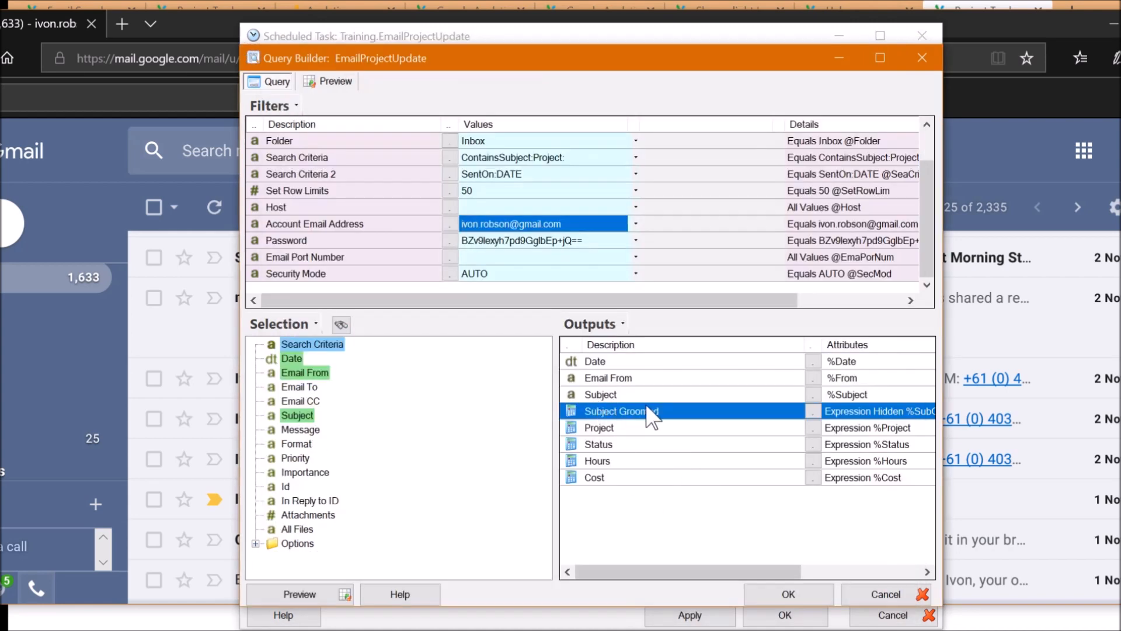
# Inspect the Project output's FindSection formula, which reads the value after 'Project:' from SubGroomed
pyautogui.click(599, 429)
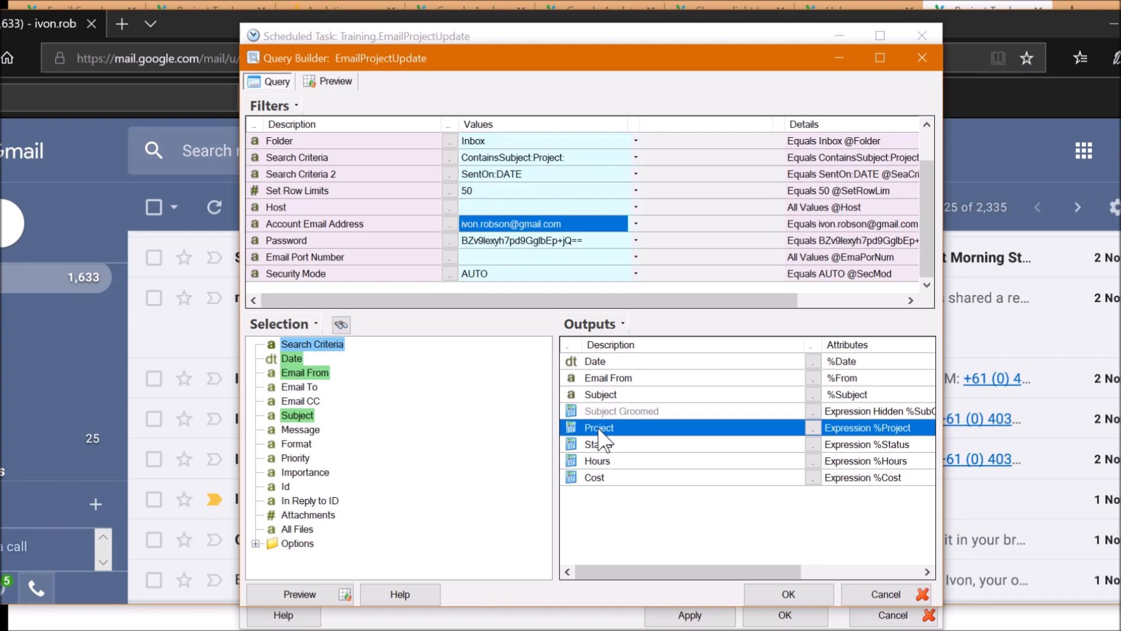
pyautogui.doubleClick(599, 431)
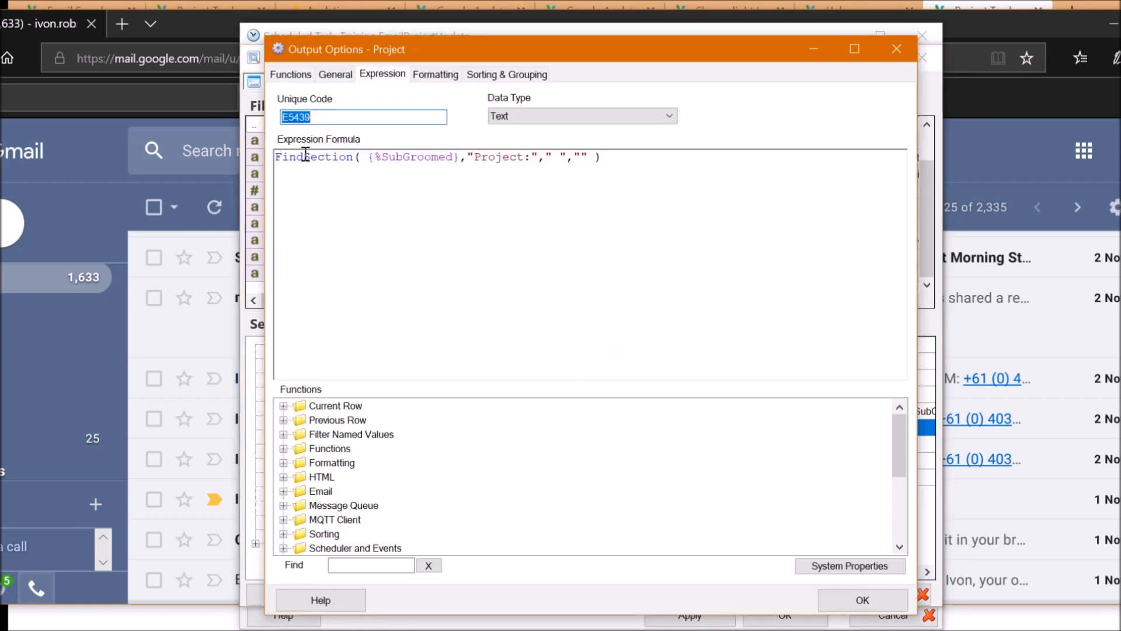
pyautogui.doubleClick(319, 155)
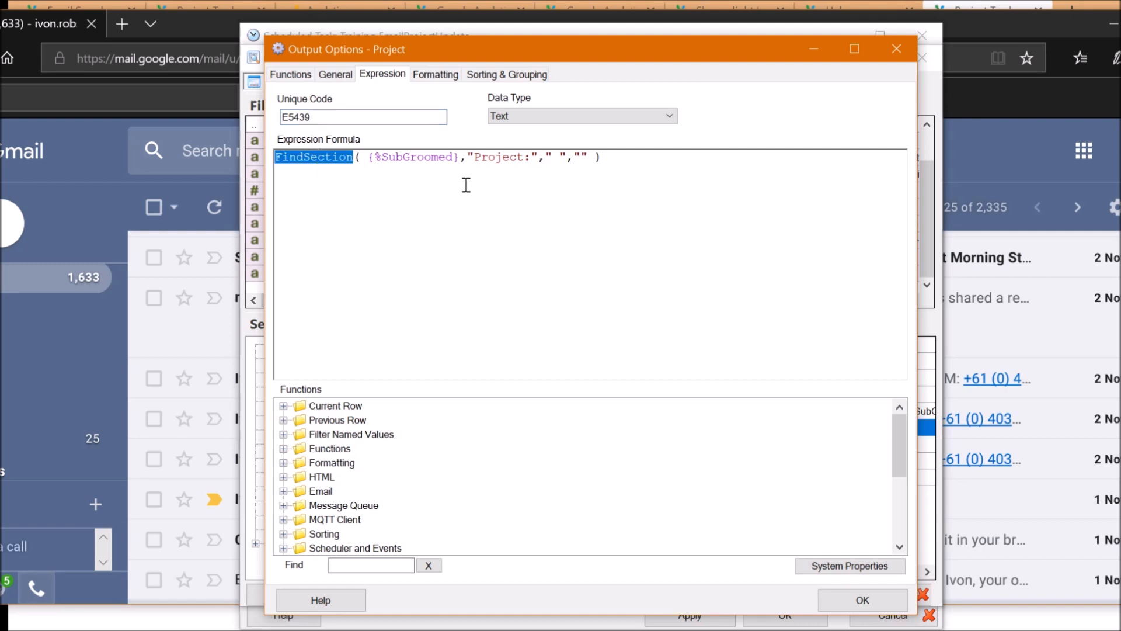
pyautogui.moveTo(483, 162); pyautogui.dragTo(519, 158)
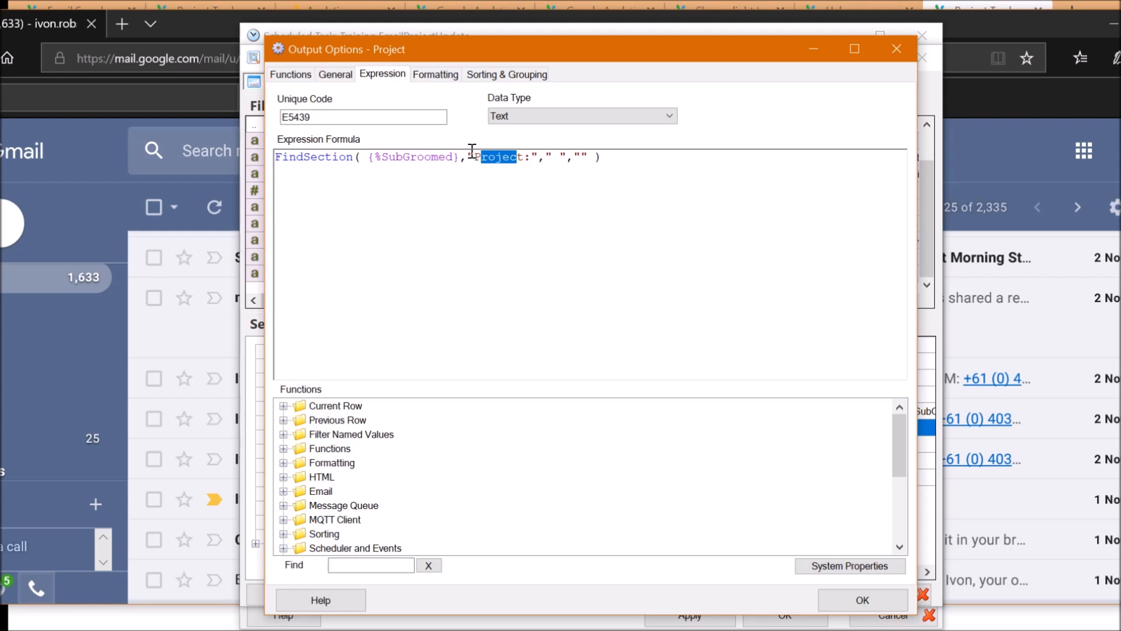
pyautogui.doubleClick(446, 162)
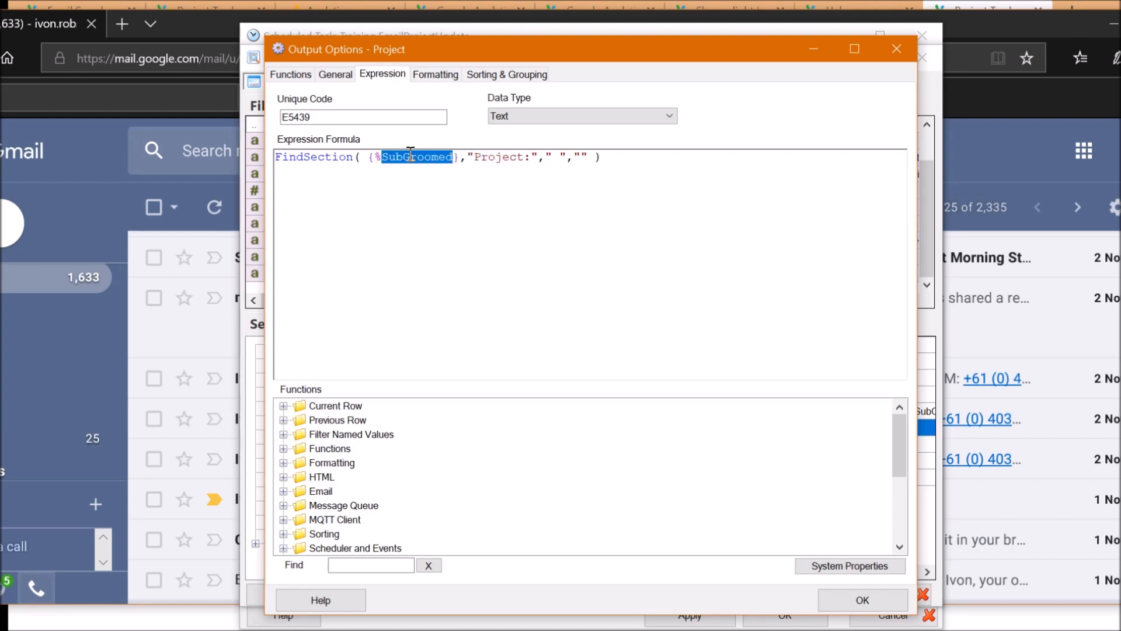
pyautogui.click(474, 157)
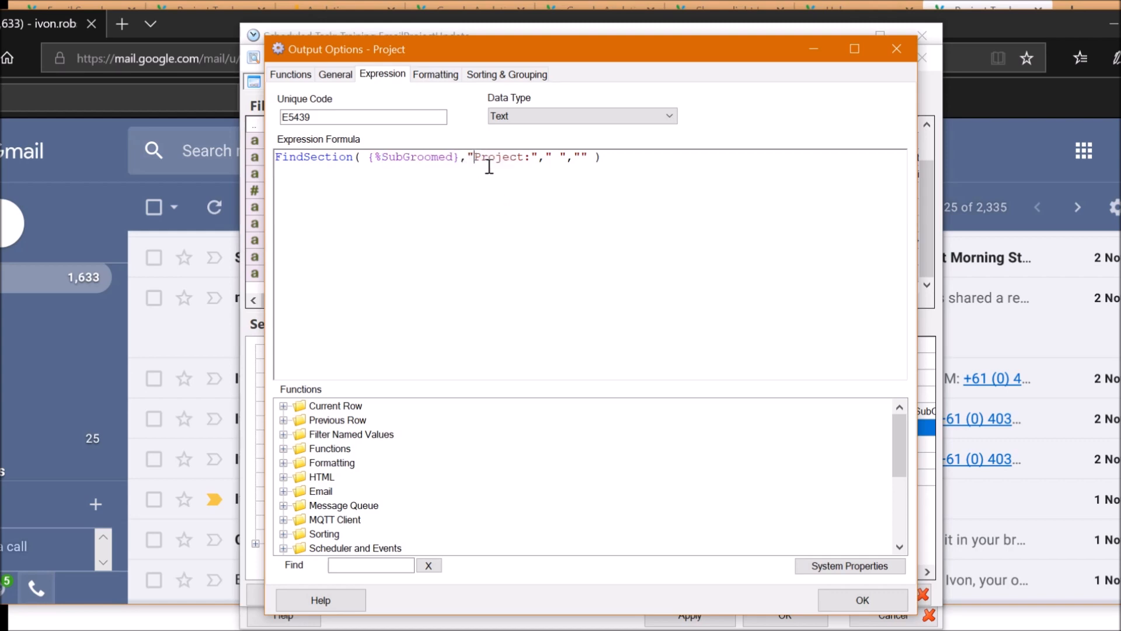
pyautogui.hotkey('shift', 'Right')
pyautogui.hotkey('shift', 'Right')
pyautogui.hotkey('shift', 'Right')
pyautogui.hotkey('shift', 'Right')
pyautogui.hotkey('shift', 'Right')
pyautogui.hotkey('shift', 'Right')
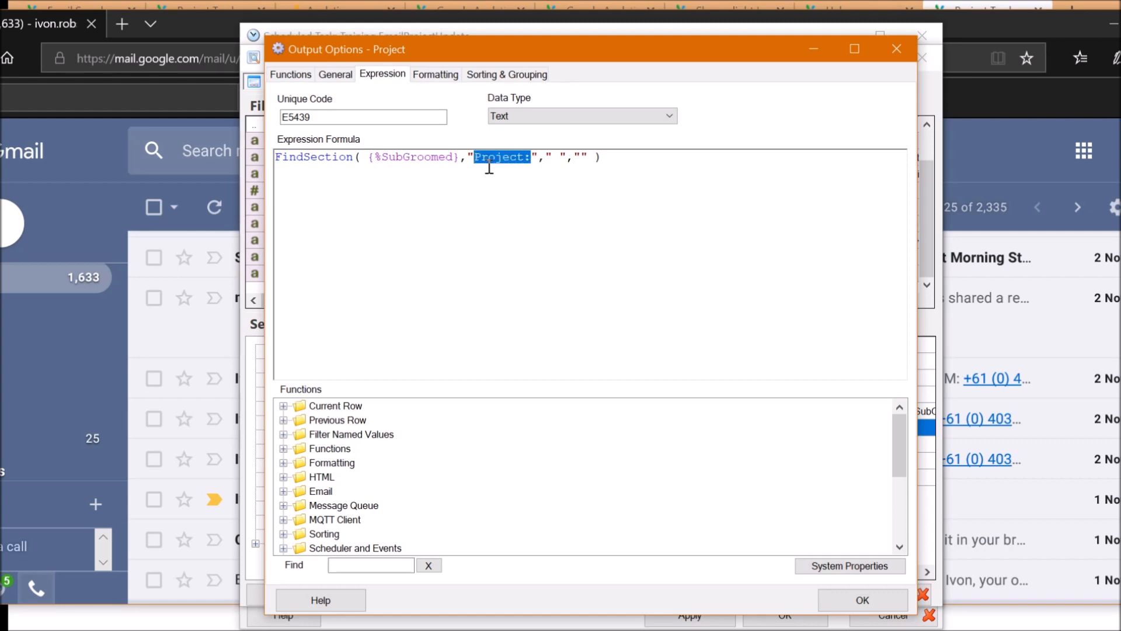
pyautogui.press('Right')
pyautogui.hotkey('shift', 'Right')
pyautogui.hotkey('shift', 'Right')
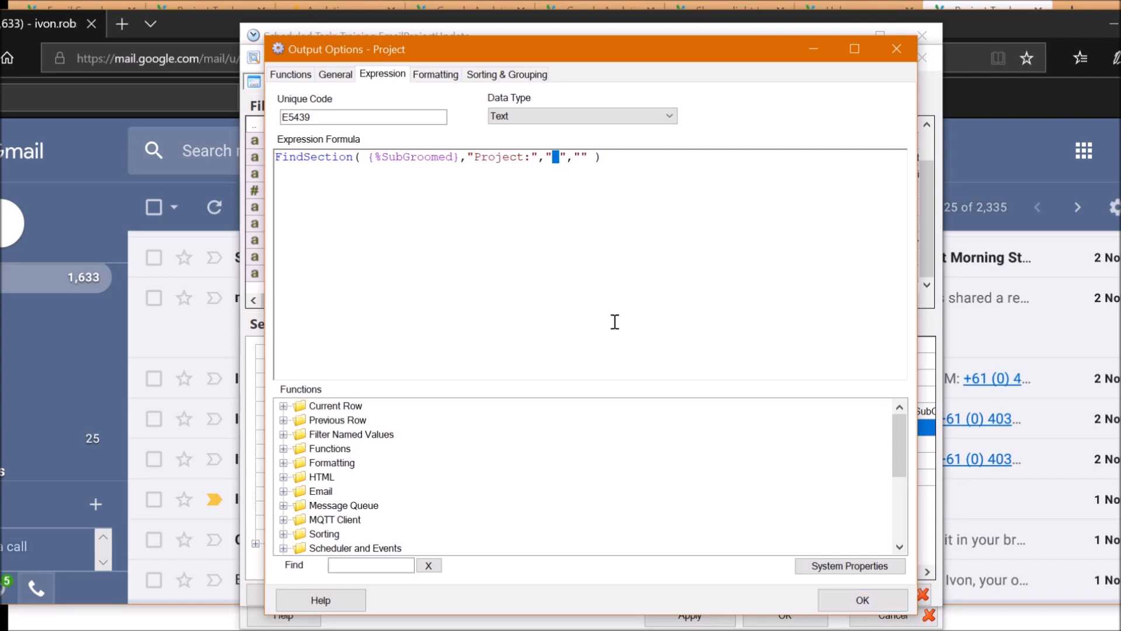
pyautogui.click(489, 164)
pyautogui.click(856, 600)
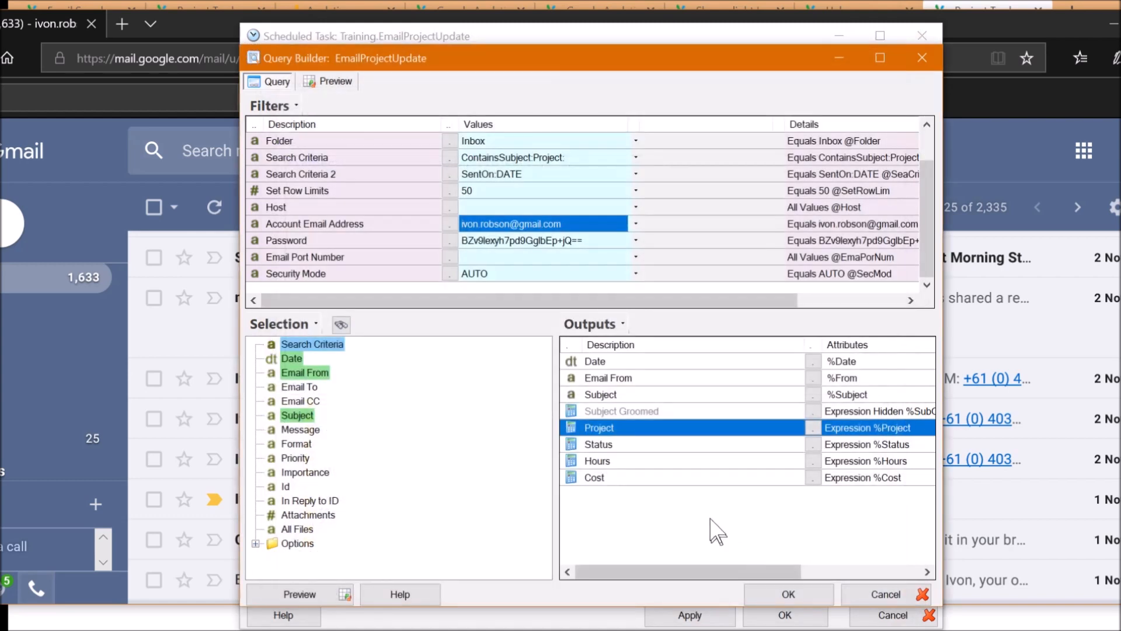
# Review the Status and Hours output formulas, leaving them unchanged
pyautogui.doubleClick(592, 445)
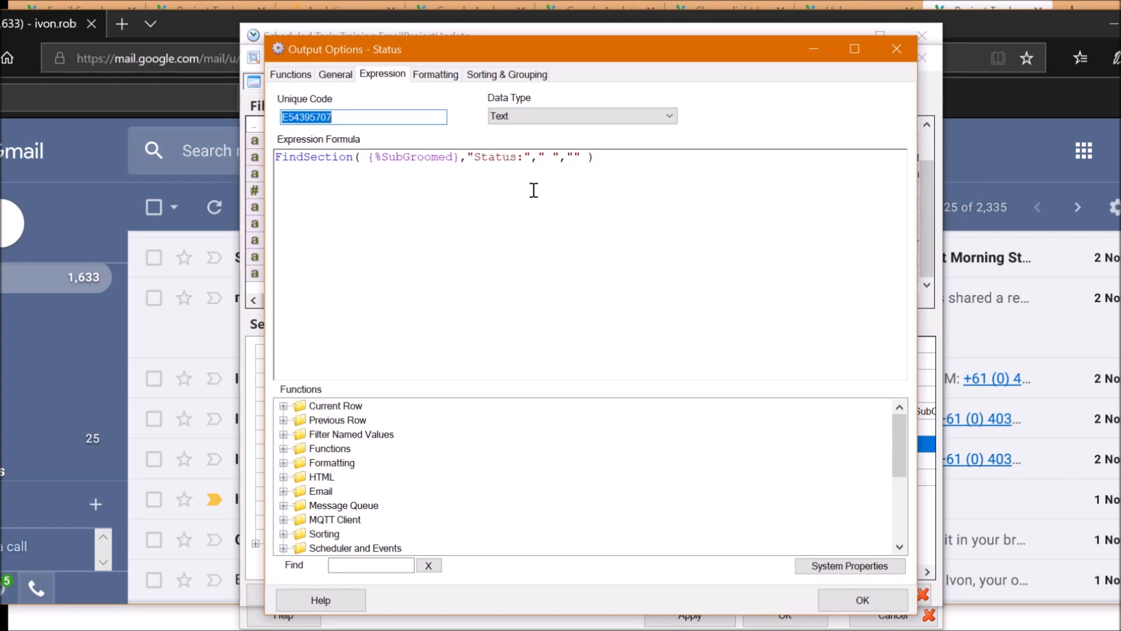
pyautogui.click(549, 157)
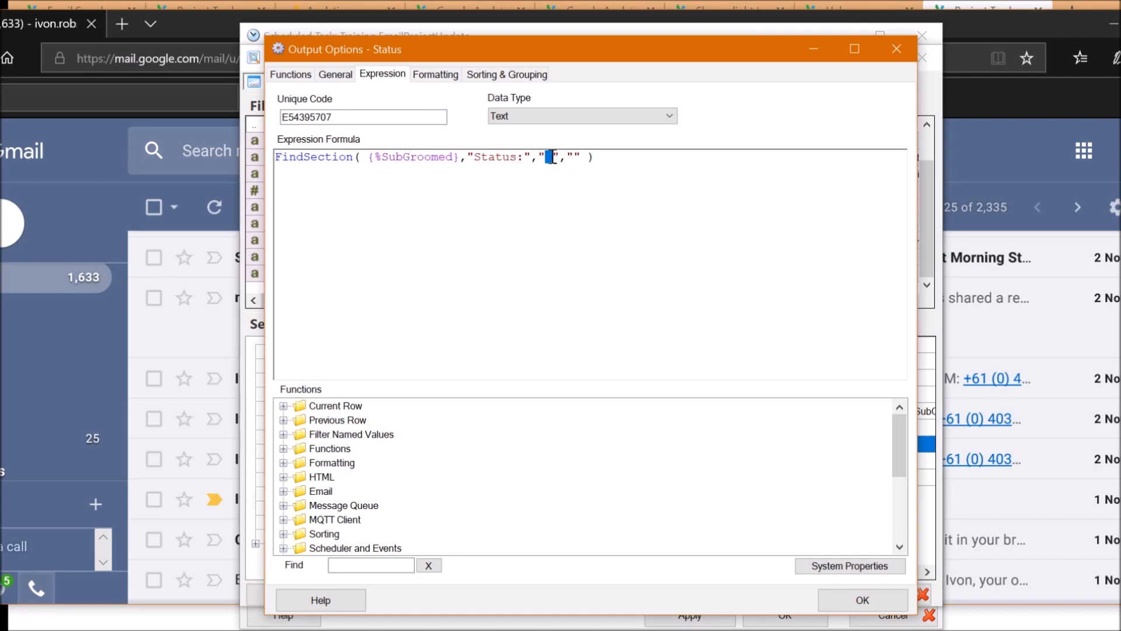
pyautogui.click(861, 599)
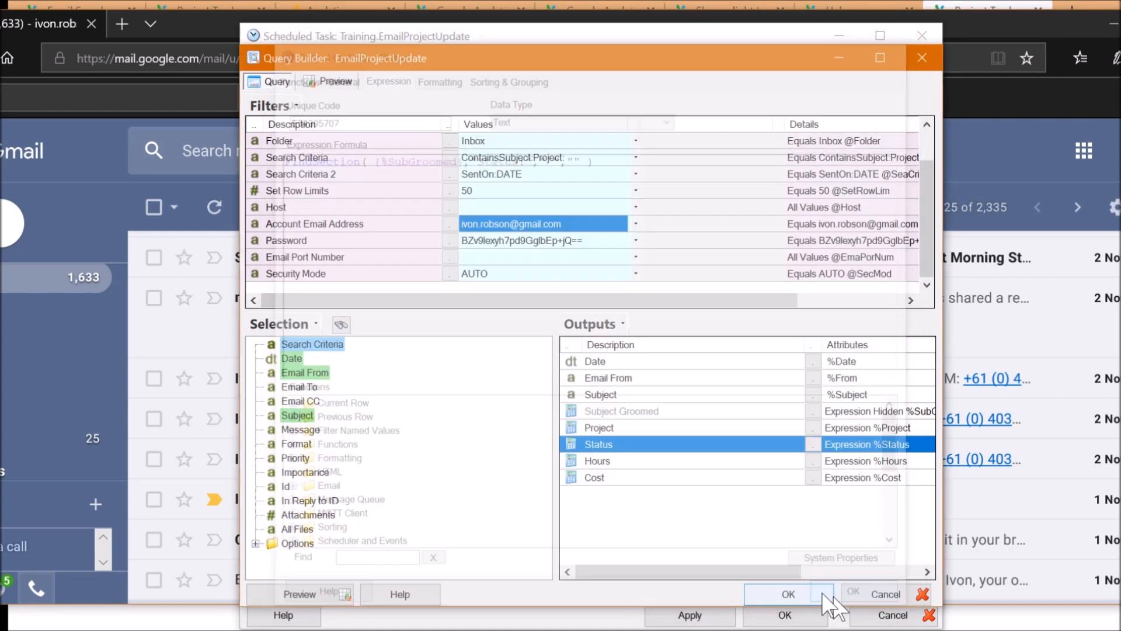
pyautogui.doubleClick(608, 460)
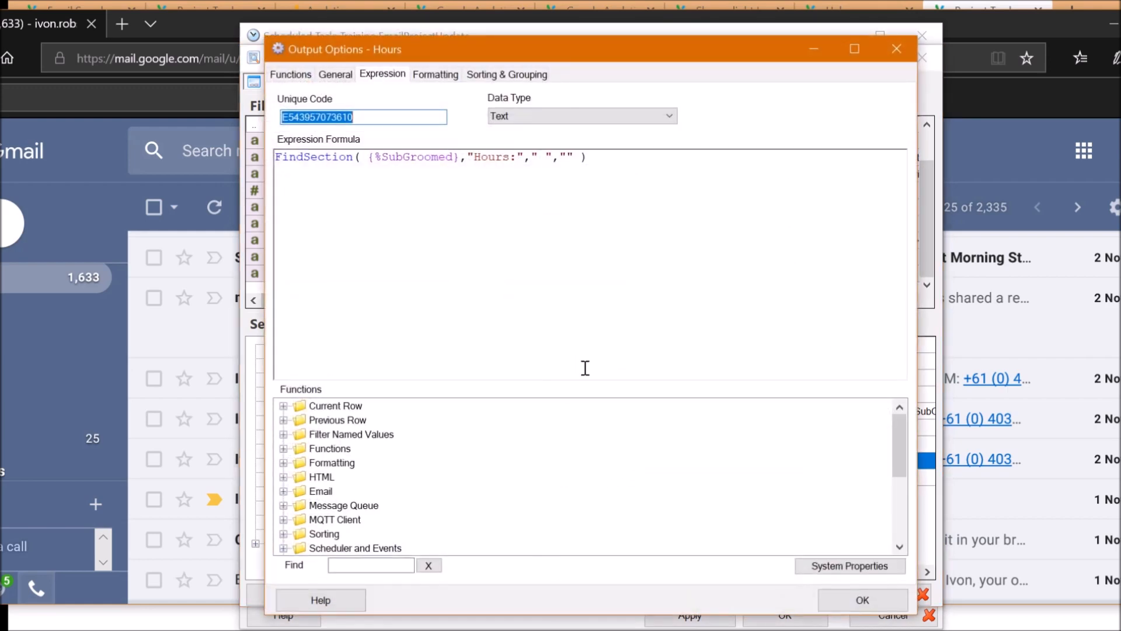
pyautogui.click(863, 600)
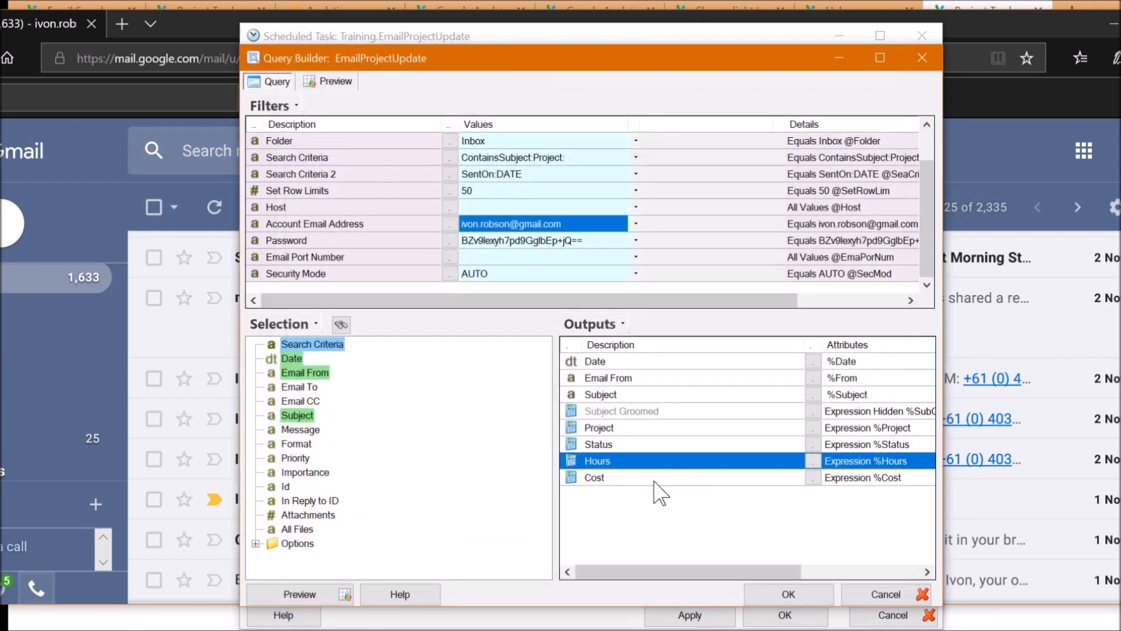
# Bring up the Cost formula FindSection({%SubGroomed},"Cost:"," ","")
pyautogui.click(655, 479)
pyautogui.doubleClick(655, 480)
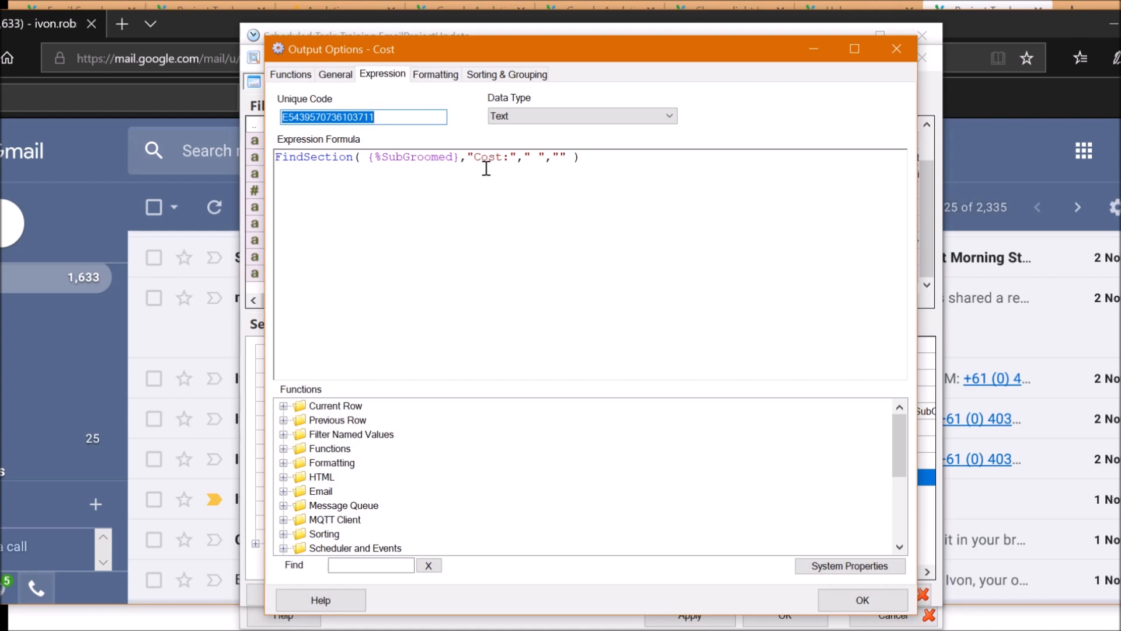
pyautogui.click(607, 166)
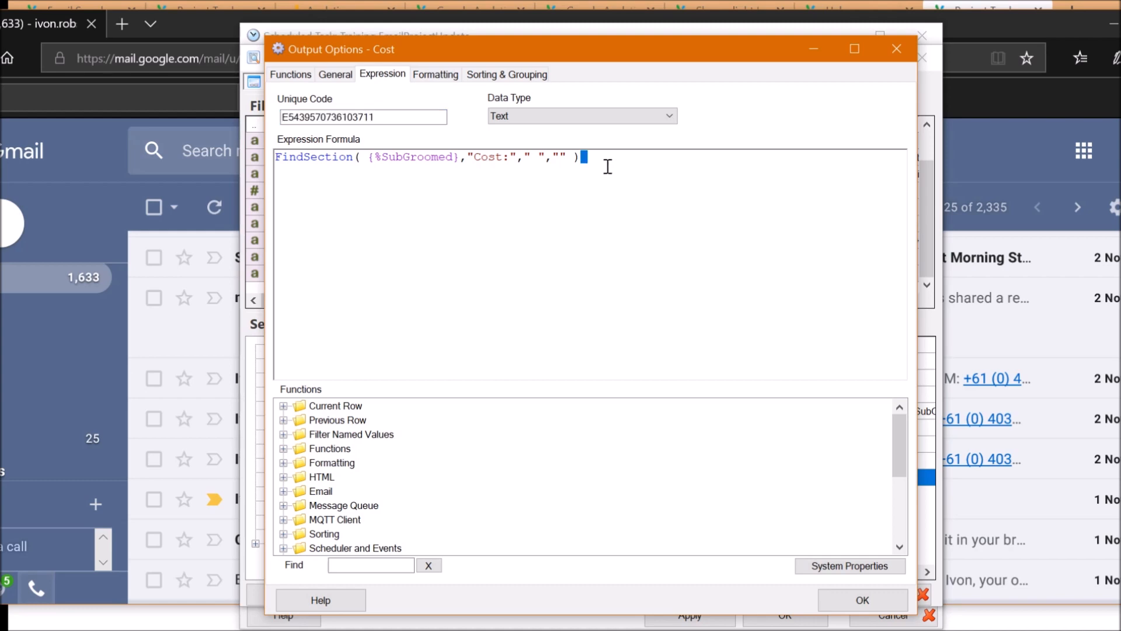
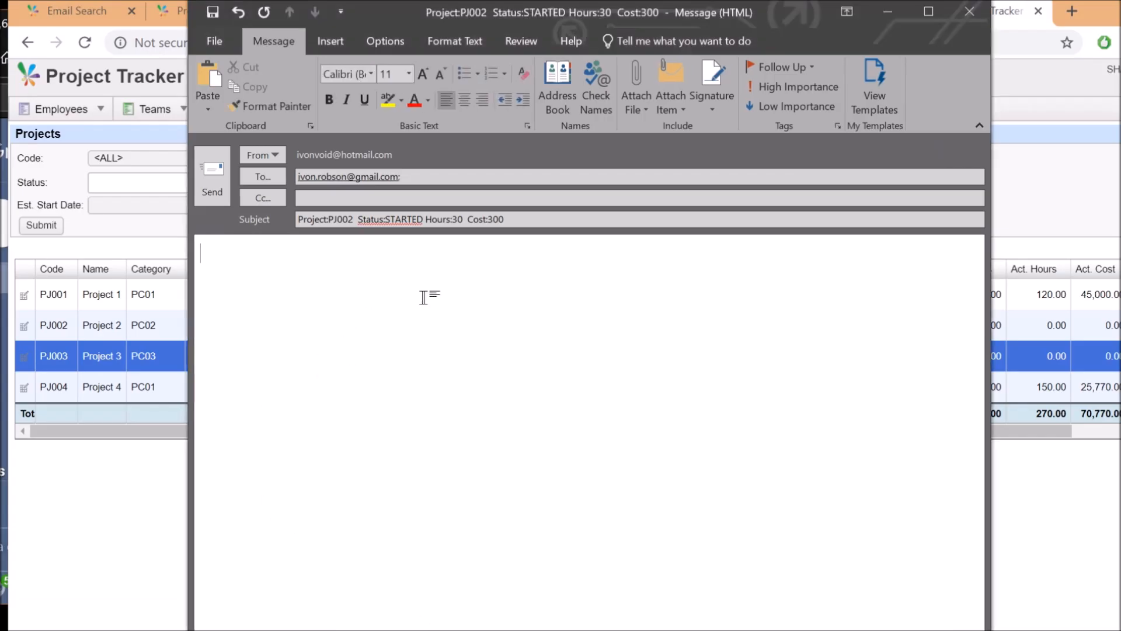
# Check the draft's recipient address and the subject's Project PJ002 and Status STARTED values
pyautogui.click(422, 199)
pyautogui.moveTo(428, 177); pyautogui.dragTo(275, 159)
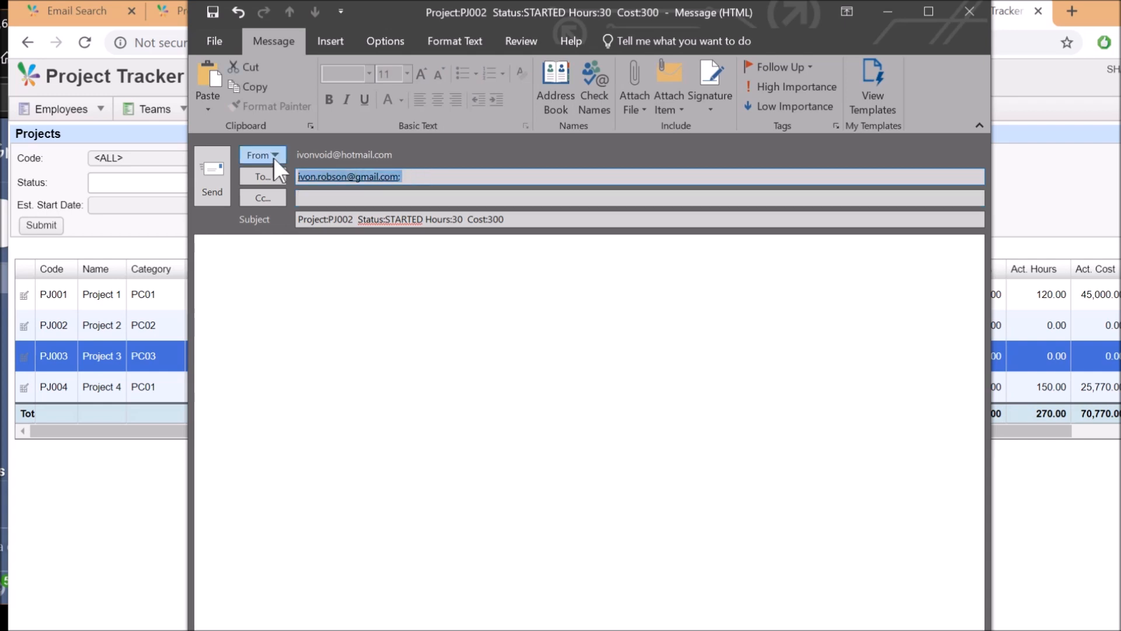
pyautogui.click(519, 221)
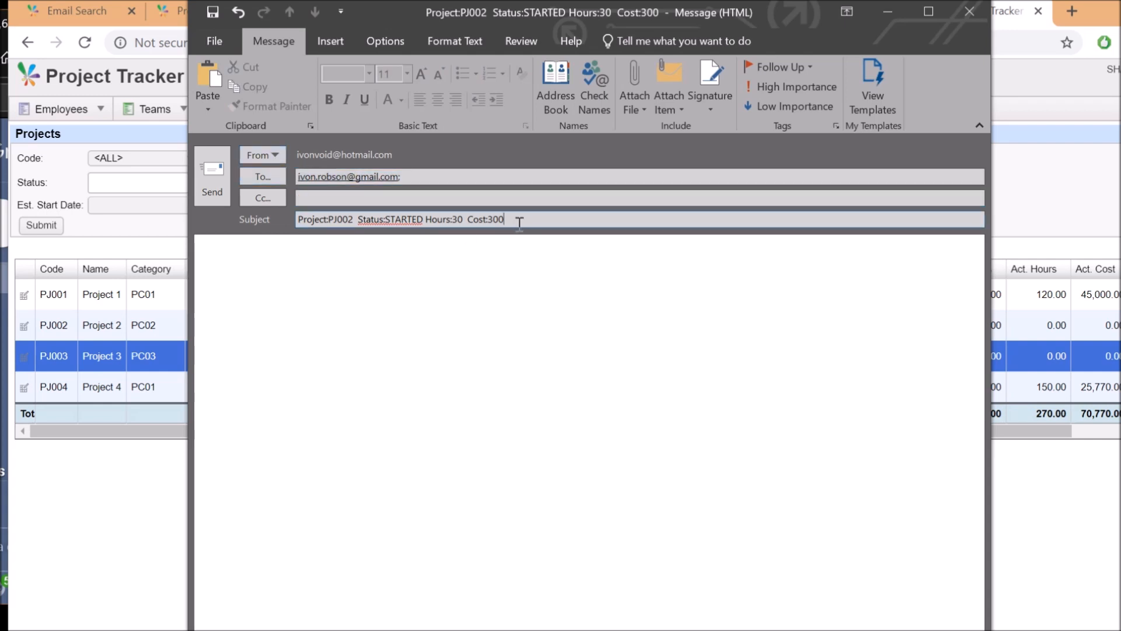
pyautogui.doubleClick(320, 219)
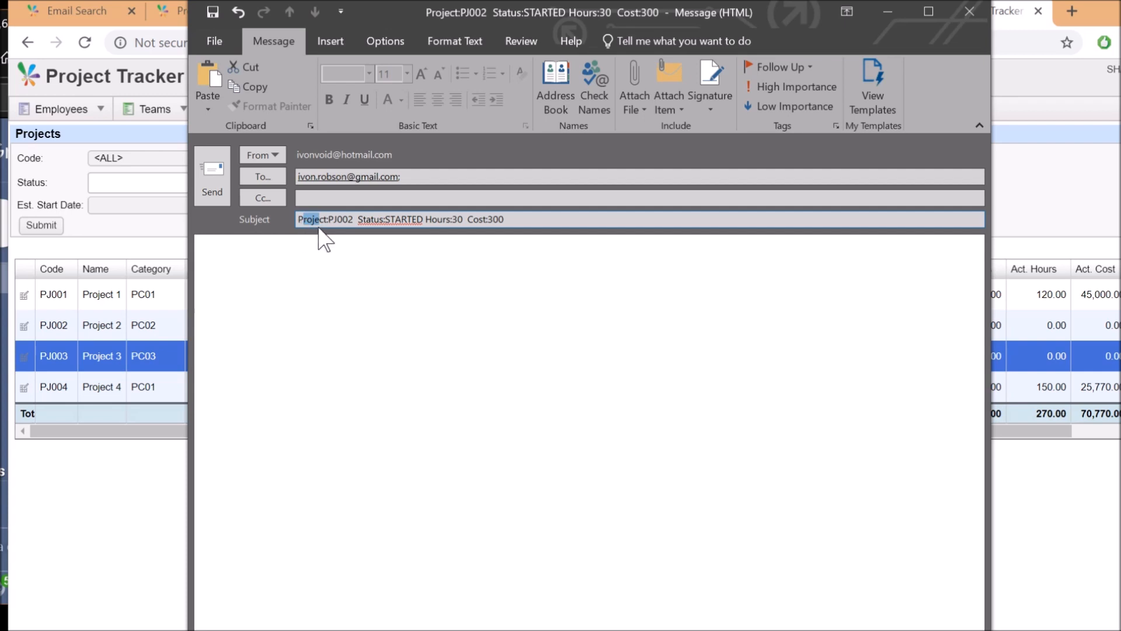
pyautogui.moveTo(328, 219); pyautogui.dragTo(351, 221)
pyautogui.click(370, 220)
pyautogui.moveTo(397, 220); pyautogui.dragTo(437, 220)
# Check the Cost 300 value at the end of the subject, then move into the message body
pyautogui.click(473, 222)
pyautogui.click(519, 219)
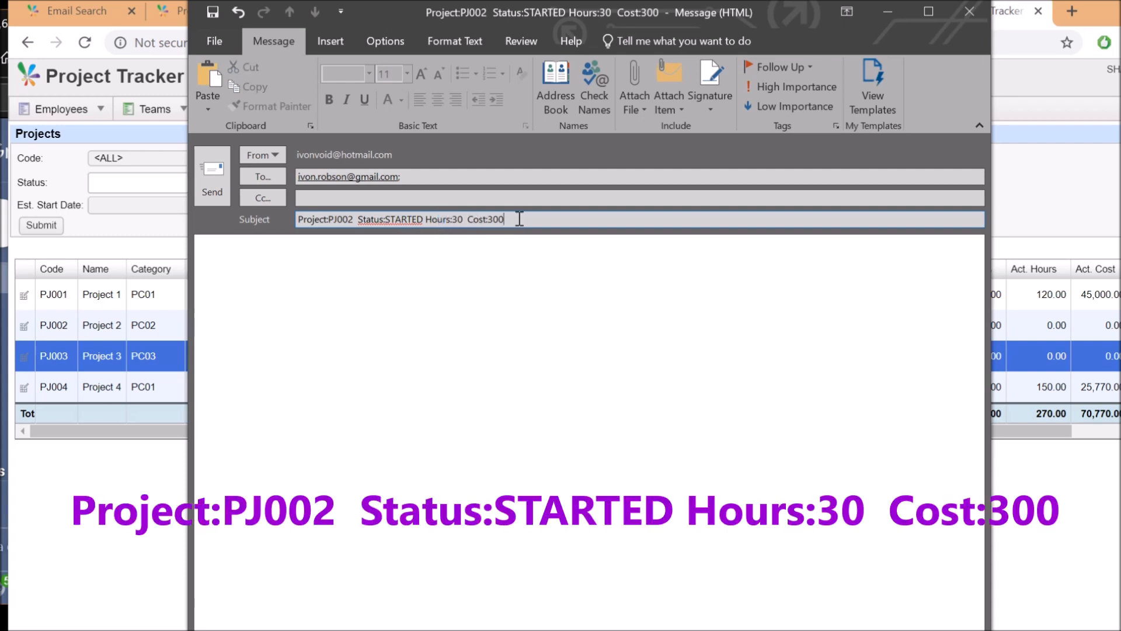
pyautogui.moveTo(504, 219); pyautogui.dragTo(478, 219)
pyautogui.click(458, 220)
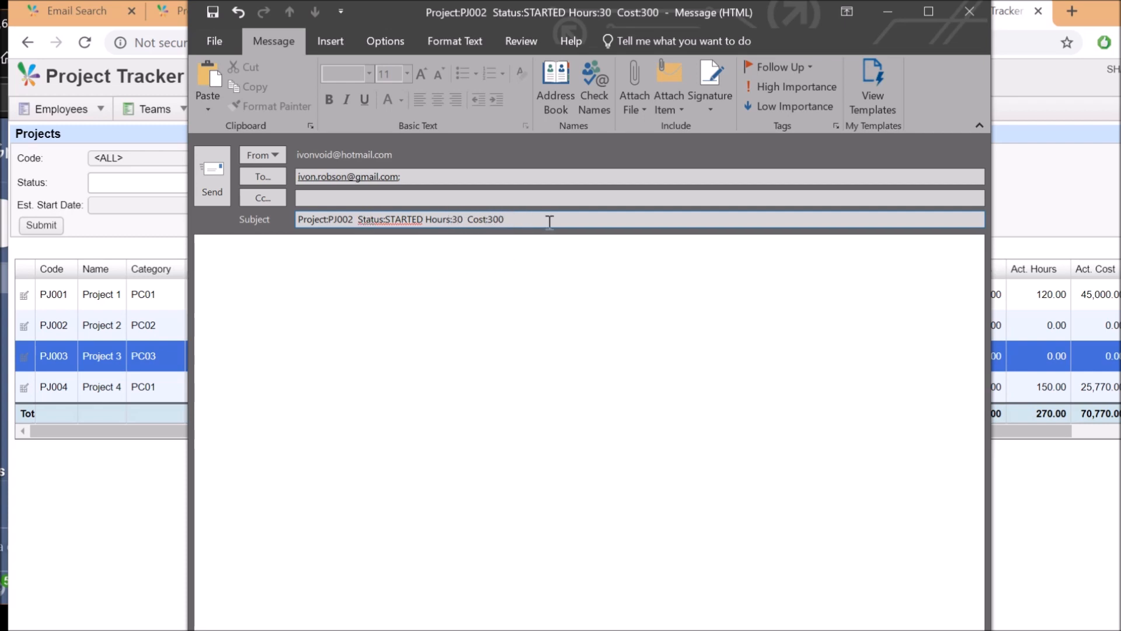
pyautogui.click(367, 269)
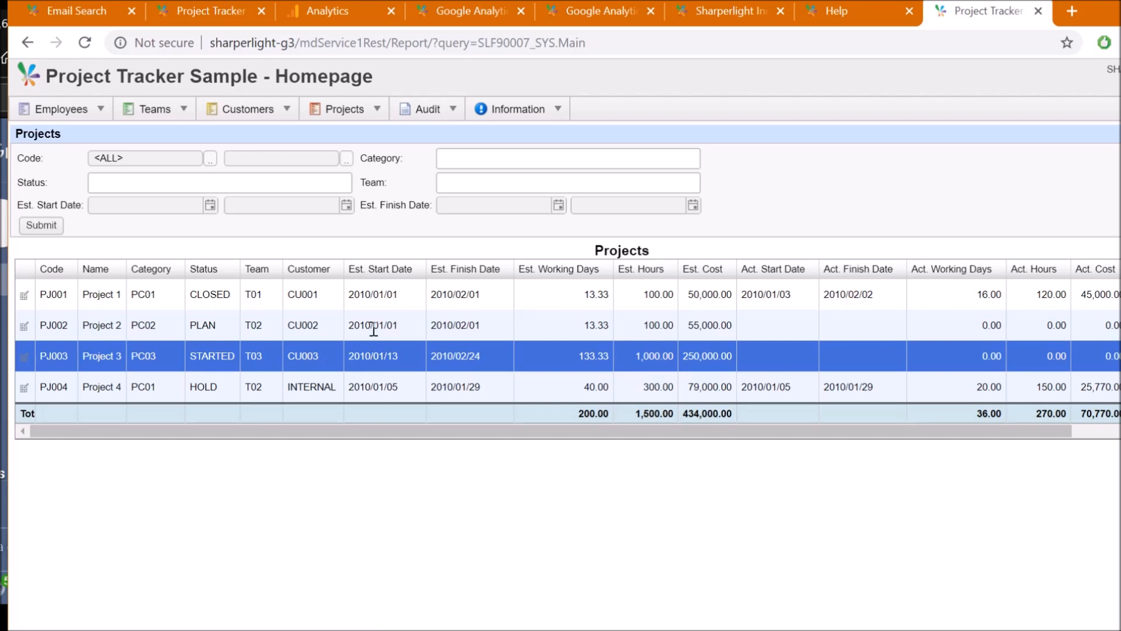
# Select the PJ002 row in Project Tracker, showing STARTED, 30.00 hours and 300.00 cost
pyautogui.click(374, 328)
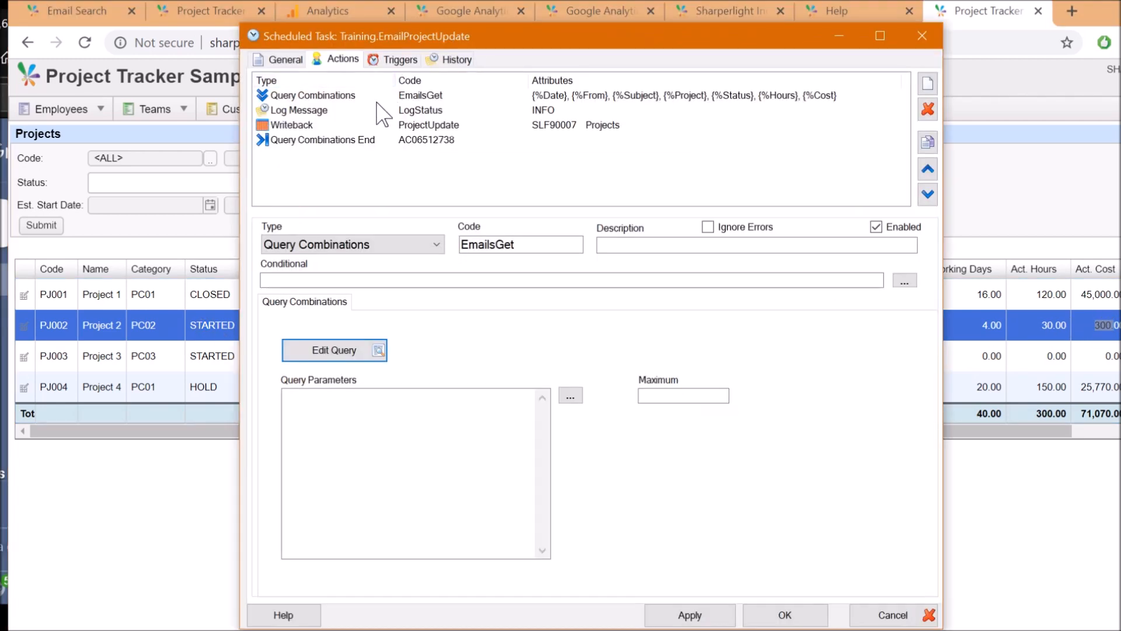
# Give the Service Timer trigger a 90-second interval, disable it, and save the task
pyautogui.click(405, 60)
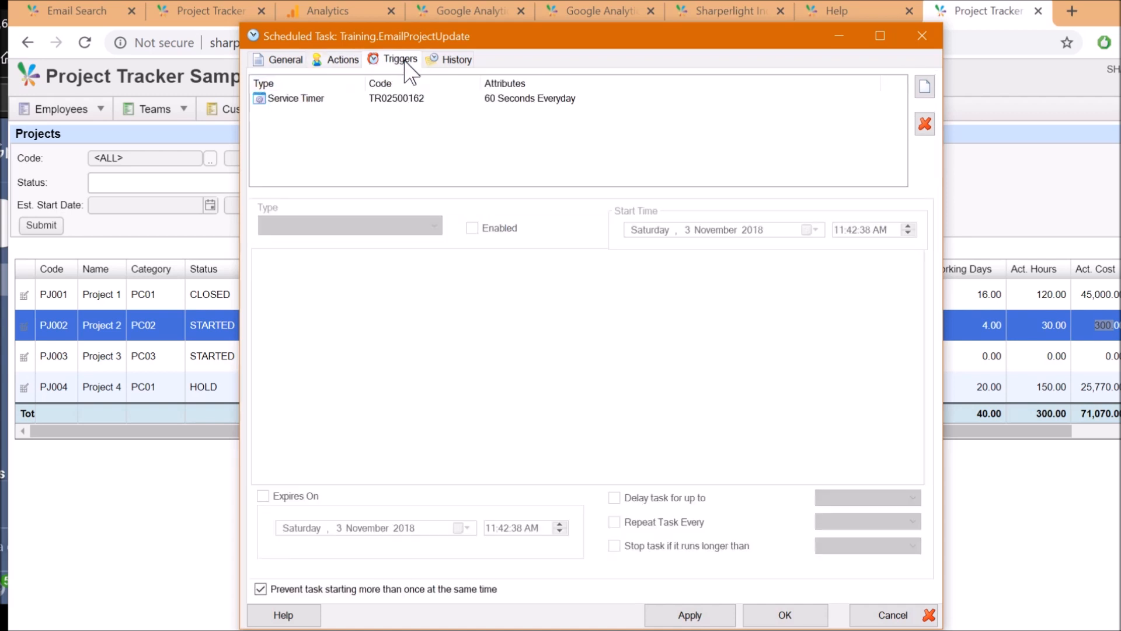
pyautogui.click(342, 99)
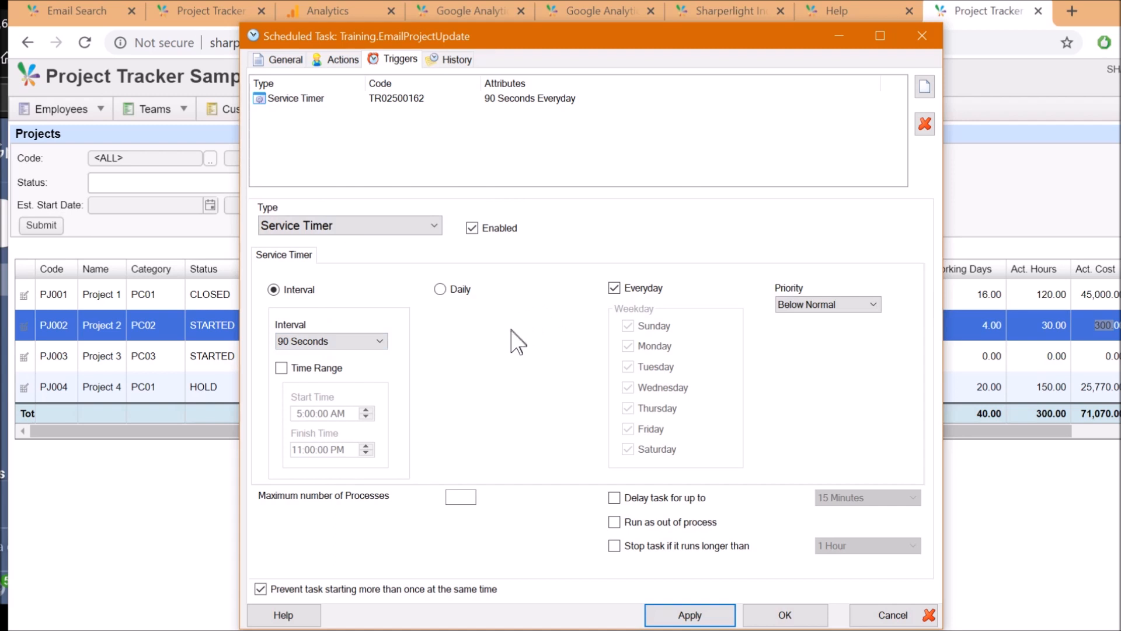
pyautogui.click(386, 105)
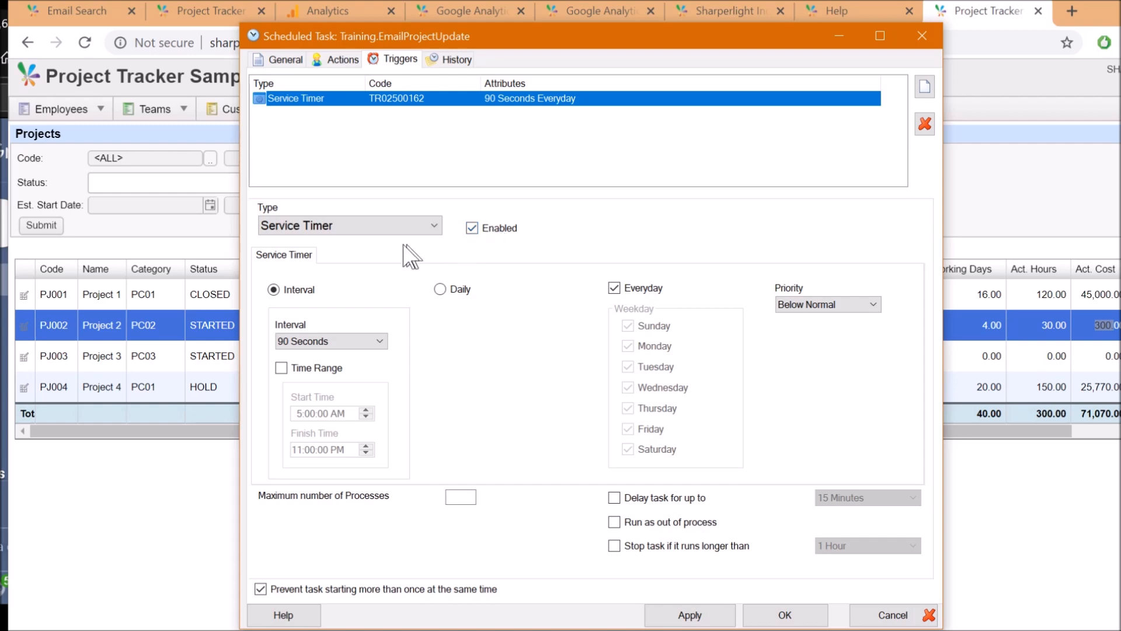
pyautogui.click(507, 230)
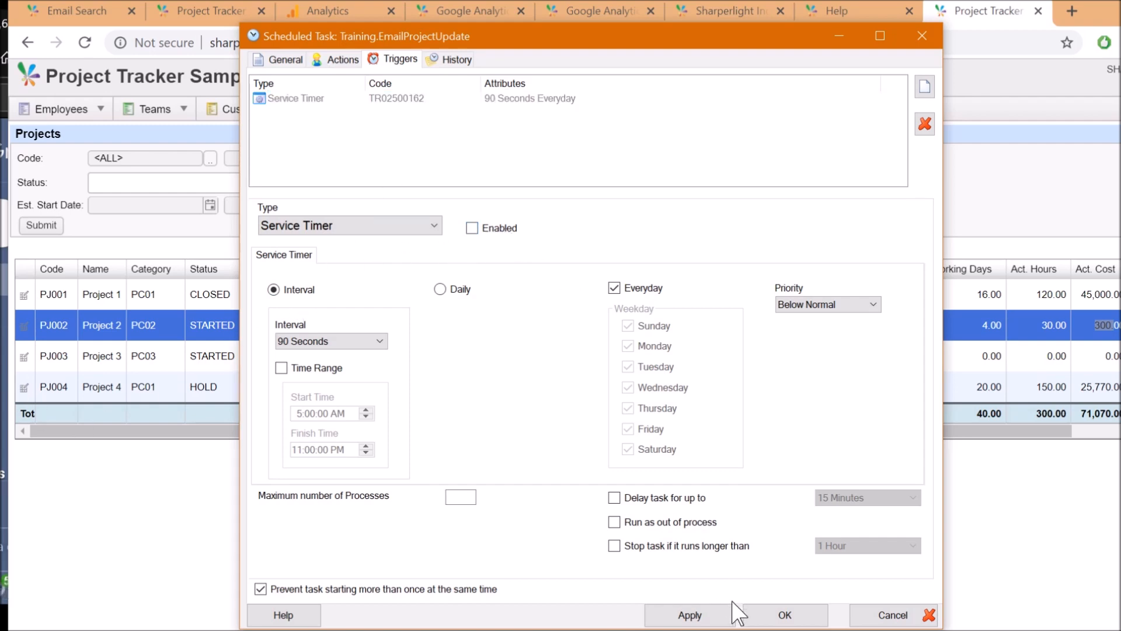
pyautogui.click(784, 615)
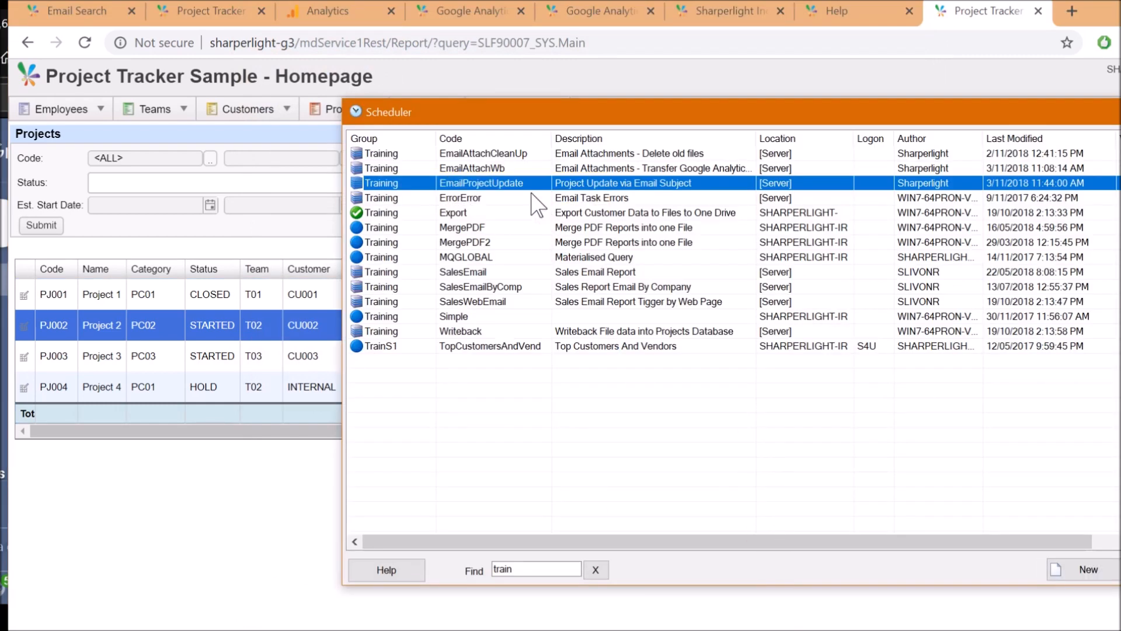
# Inspect Training.EmailProjectUpdate's override interval of 60, then open its Scheduler History
pyautogui.rightClick(527, 187)
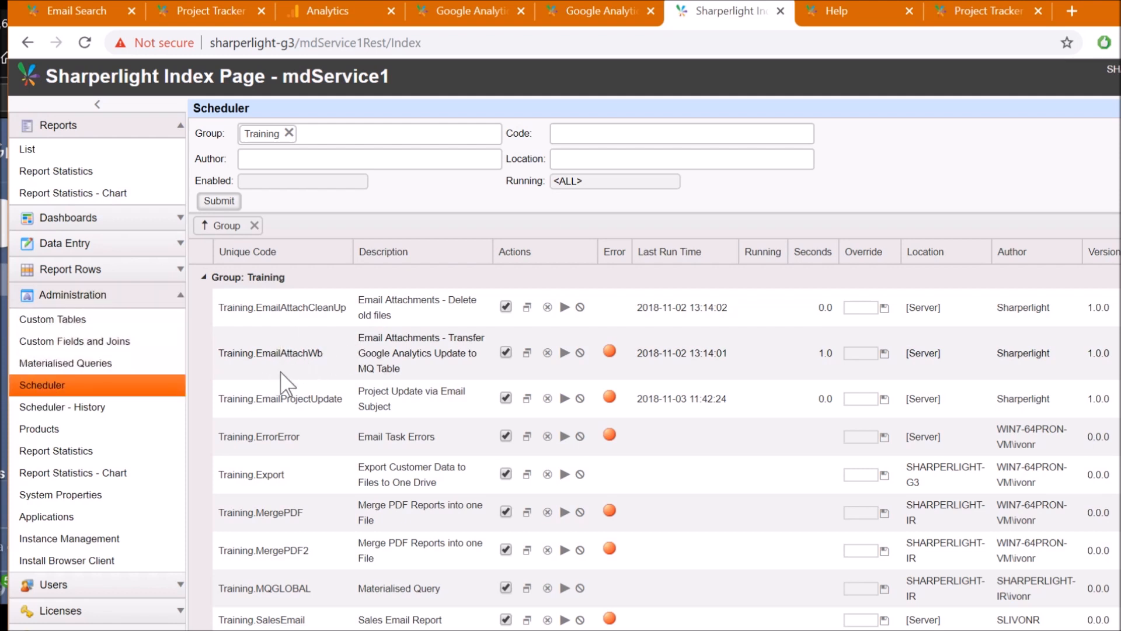
pyautogui.moveTo(284, 401); pyautogui.dragTo(336, 400)
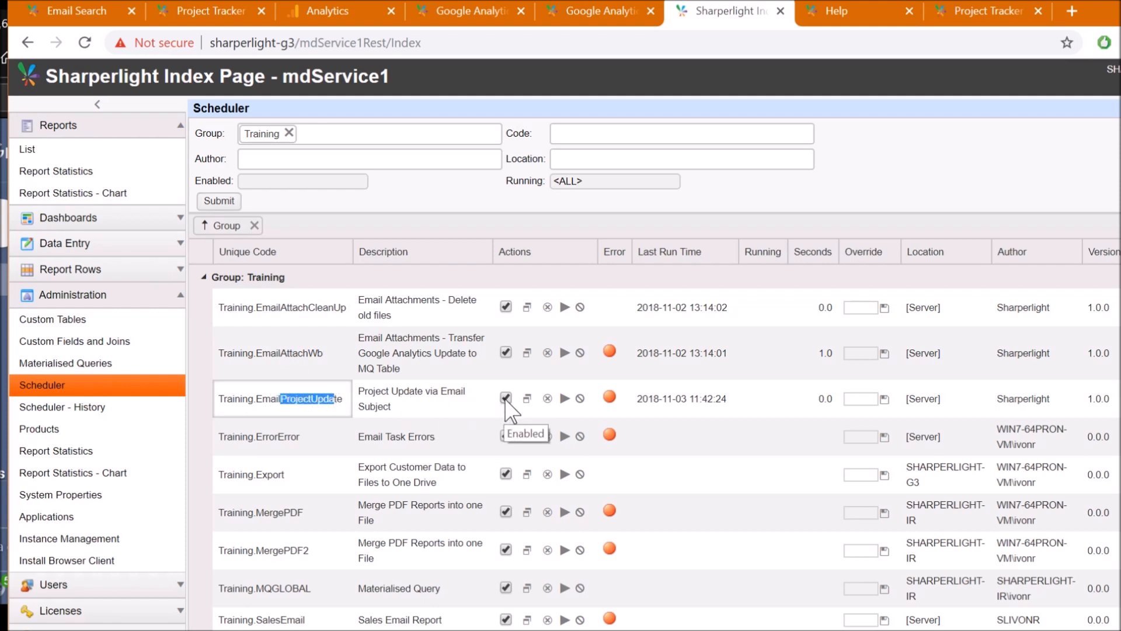
pyautogui.click(855, 397)
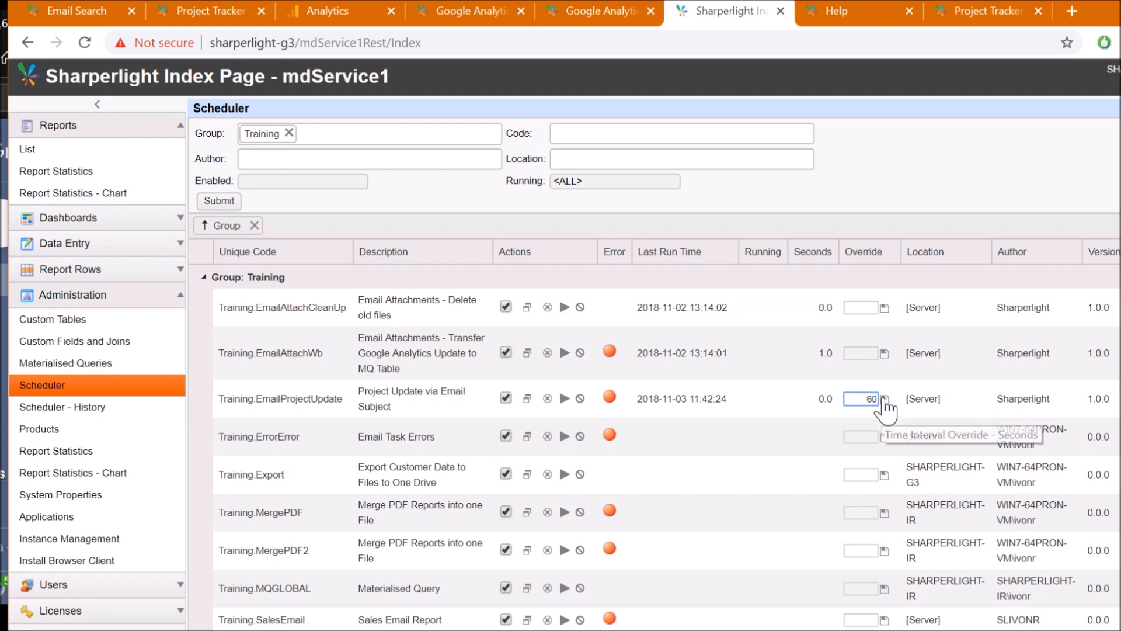
pyautogui.click(863, 399)
pyautogui.click(532, 406)
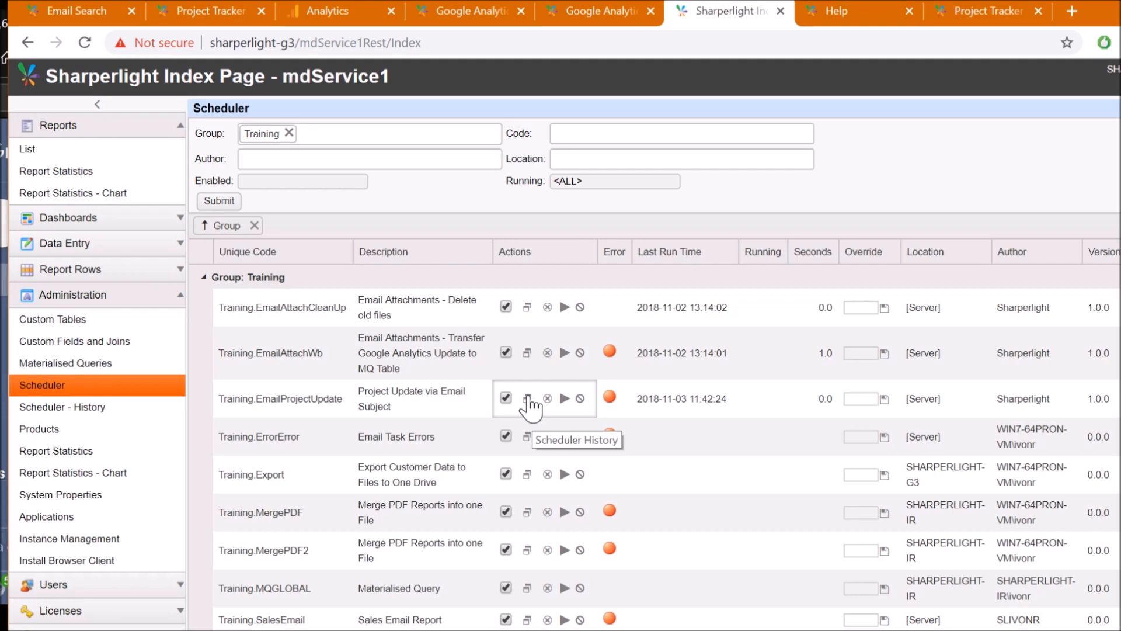
pyautogui.click(528, 400)
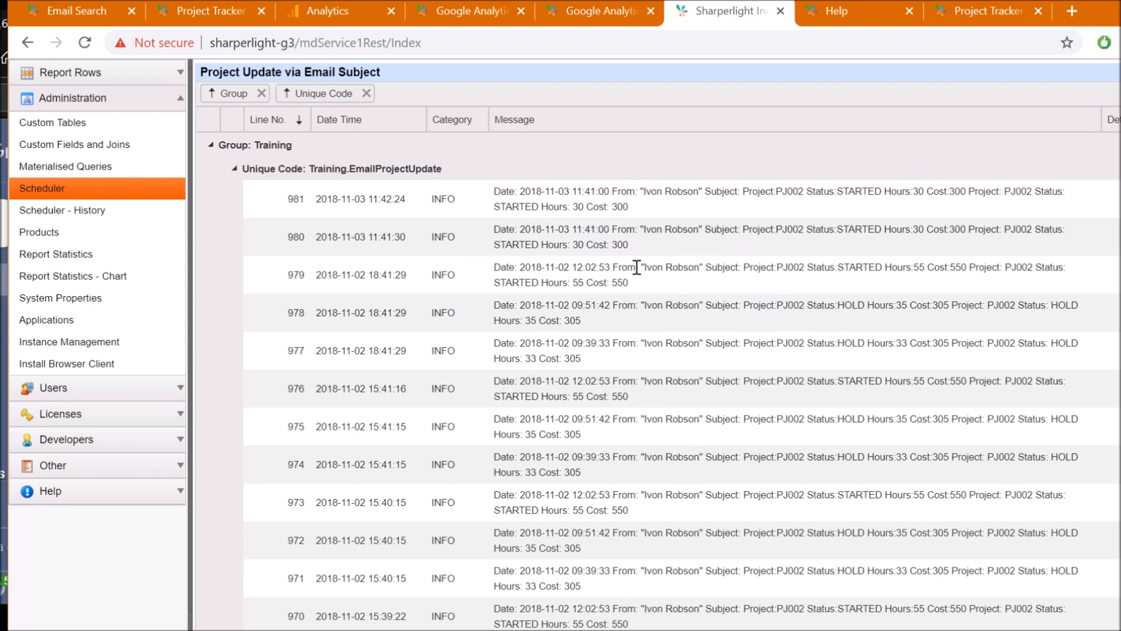
# Close the history log and untick Enabled for Training.EmailProjectUpdate
pyautogui.scroll(-5, 636, 266)
pyautogui.scroll(7, 613, 330)
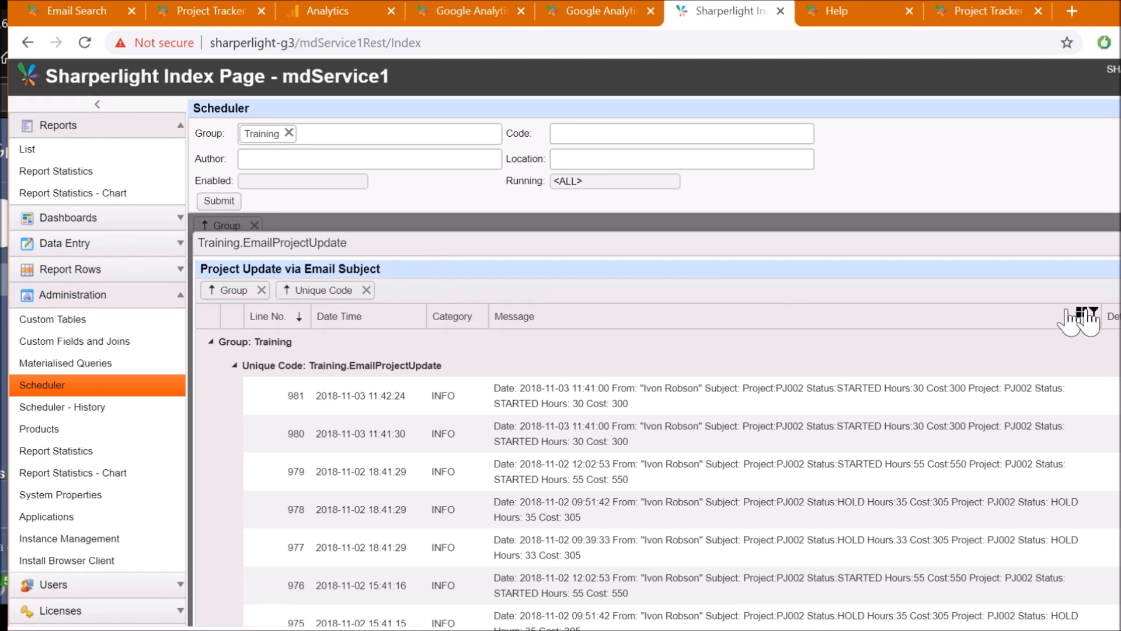
pyautogui.click(1120, 242)
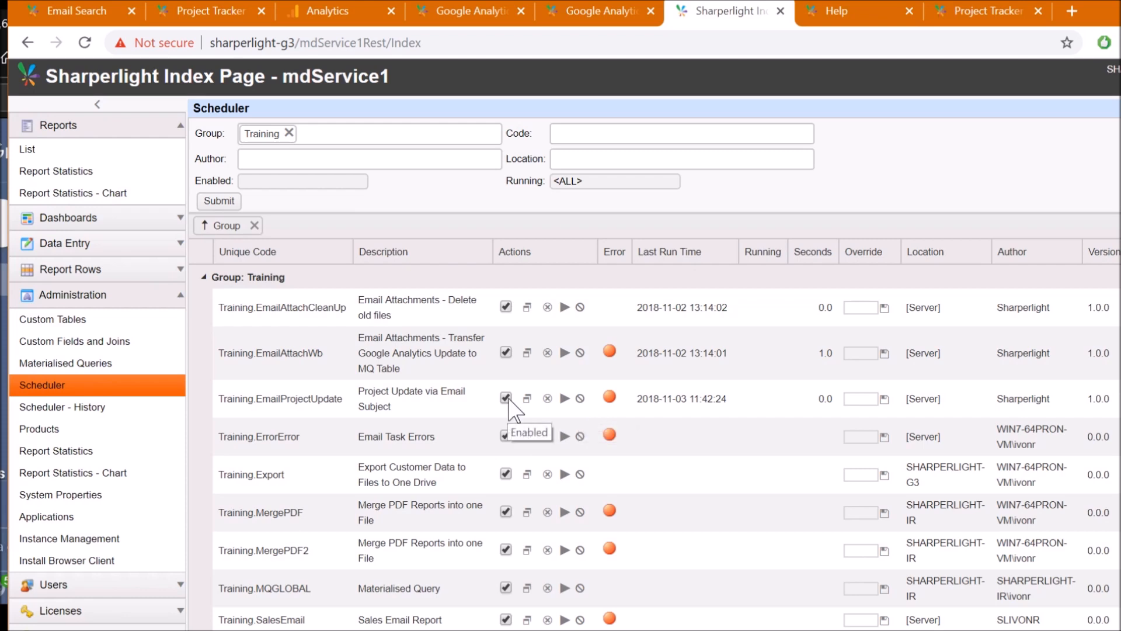
pyautogui.click(505, 398)
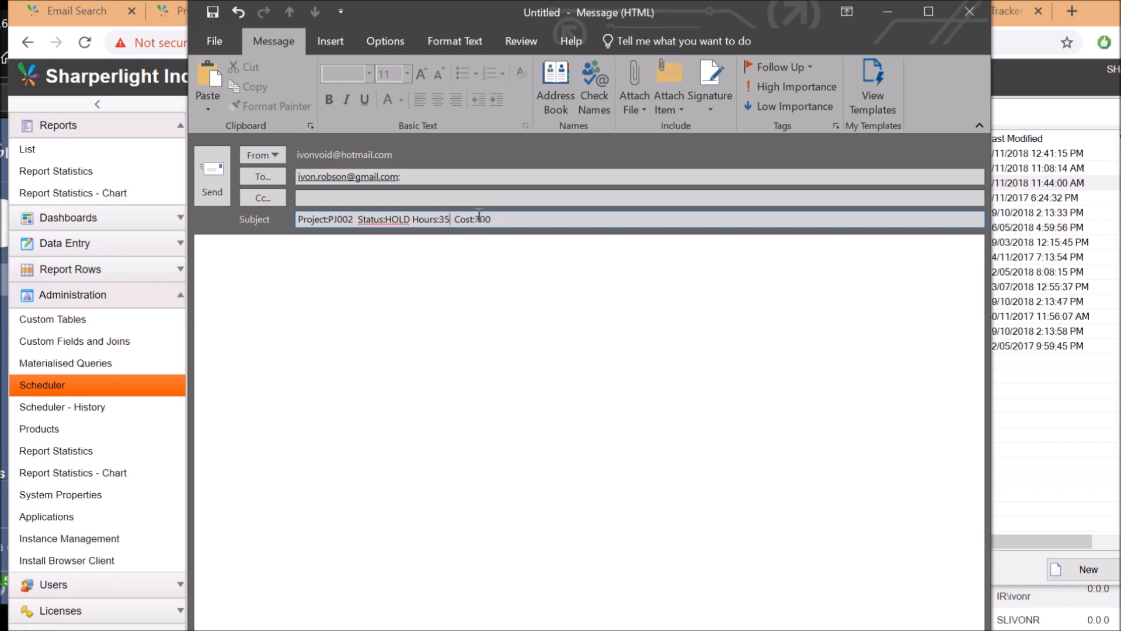
# Change the subject's cost from 300 to 400 and send the PJ002 HOLD update email
pyautogui.moveTo(479, 221); pyautogui.dragTo(501, 219)
pyautogui.press('BackSpace')
pyautogui.press('BackSpace')
pyautogui.click(369, 260)
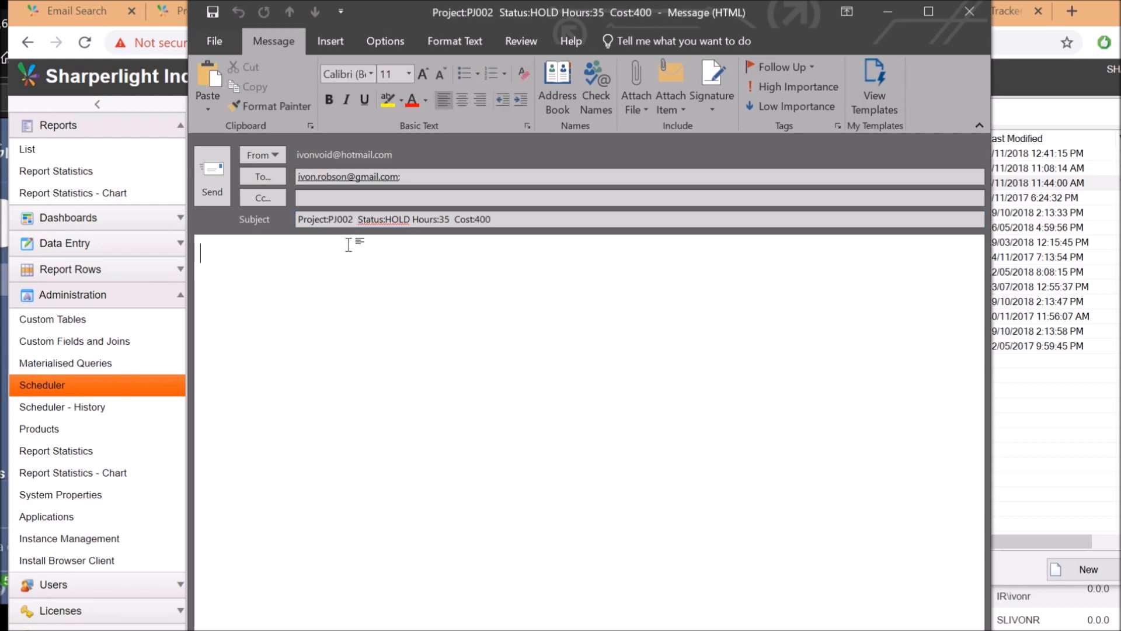
pyautogui.click(213, 175)
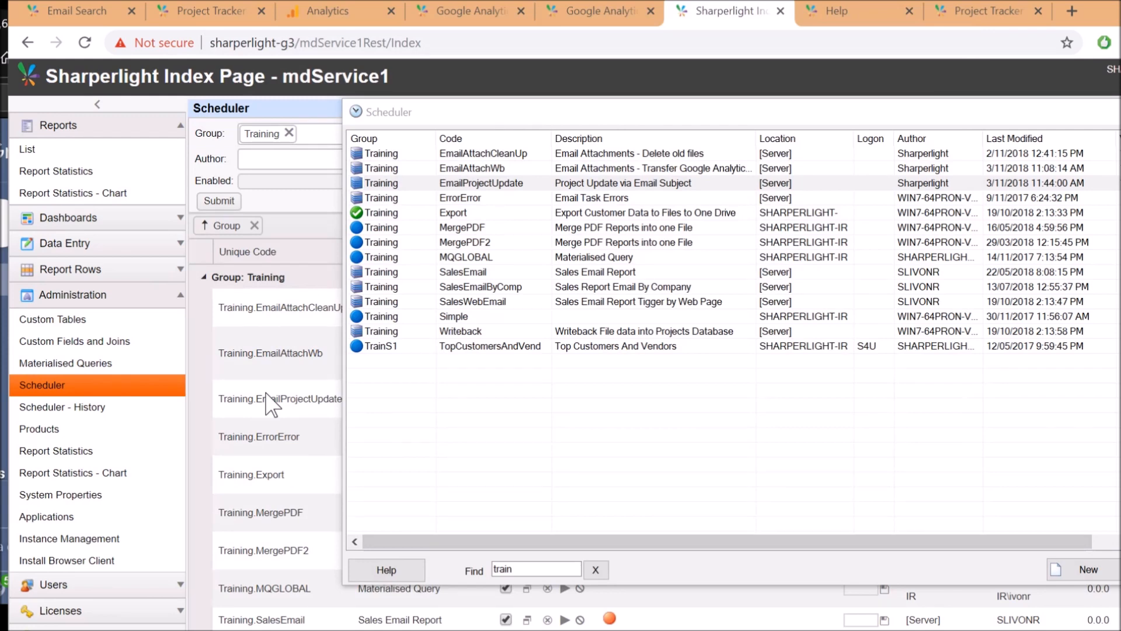
# Refresh the Project Tracker list, select PJ002 (STARTED, 30 hours, cost 300), and bring up the Scheduler
pyautogui.click(3, 59)
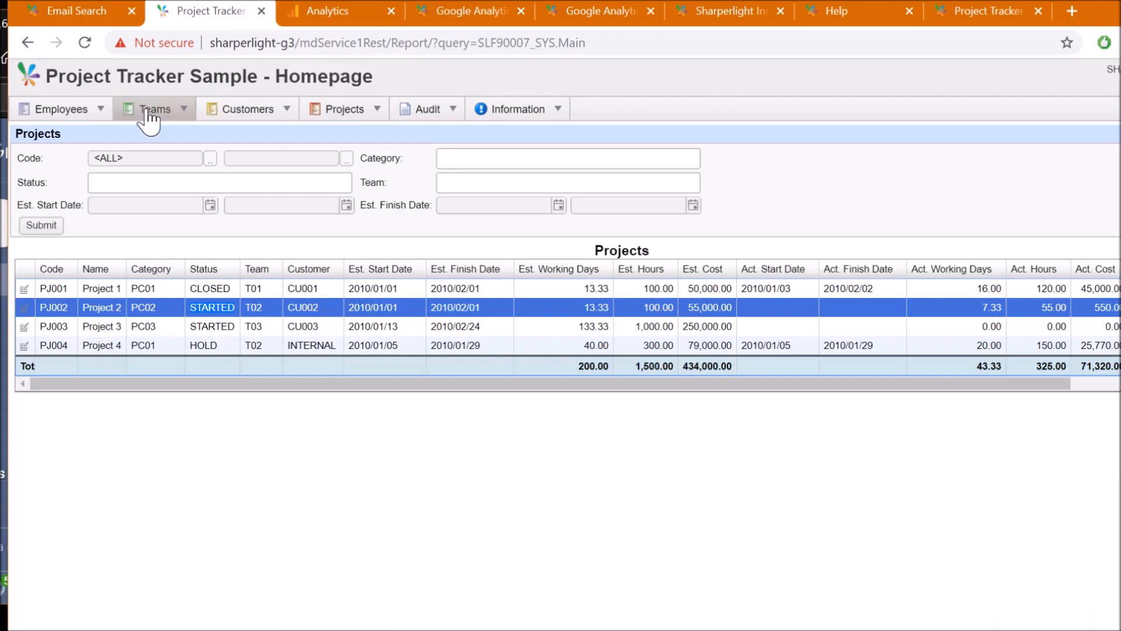
pyautogui.click(42, 228)
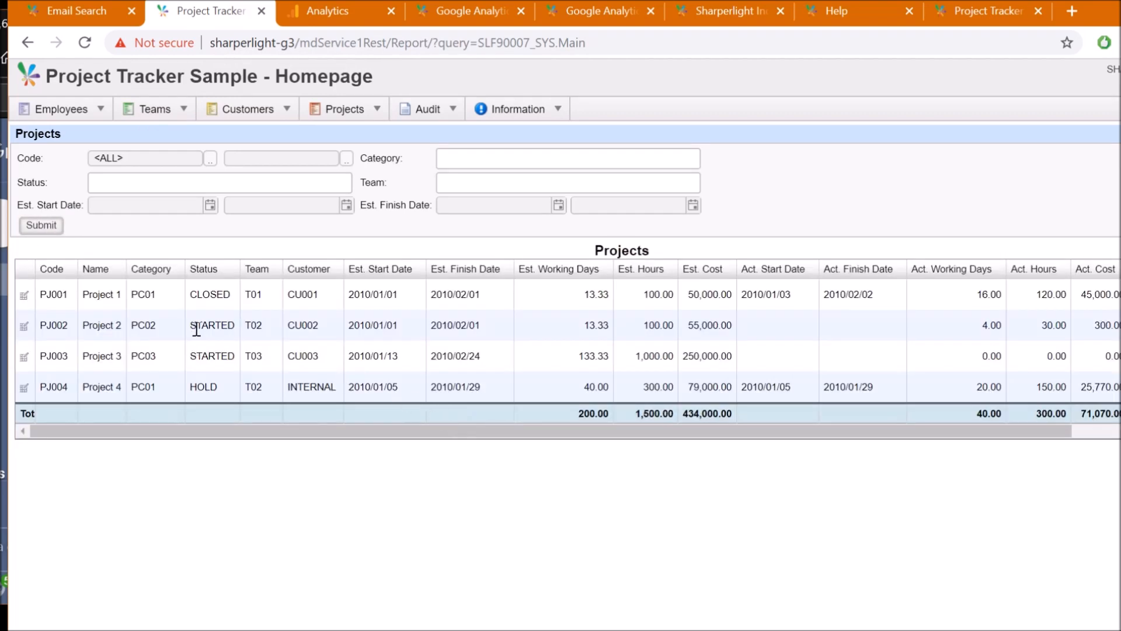
pyautogui.click(151, 321)
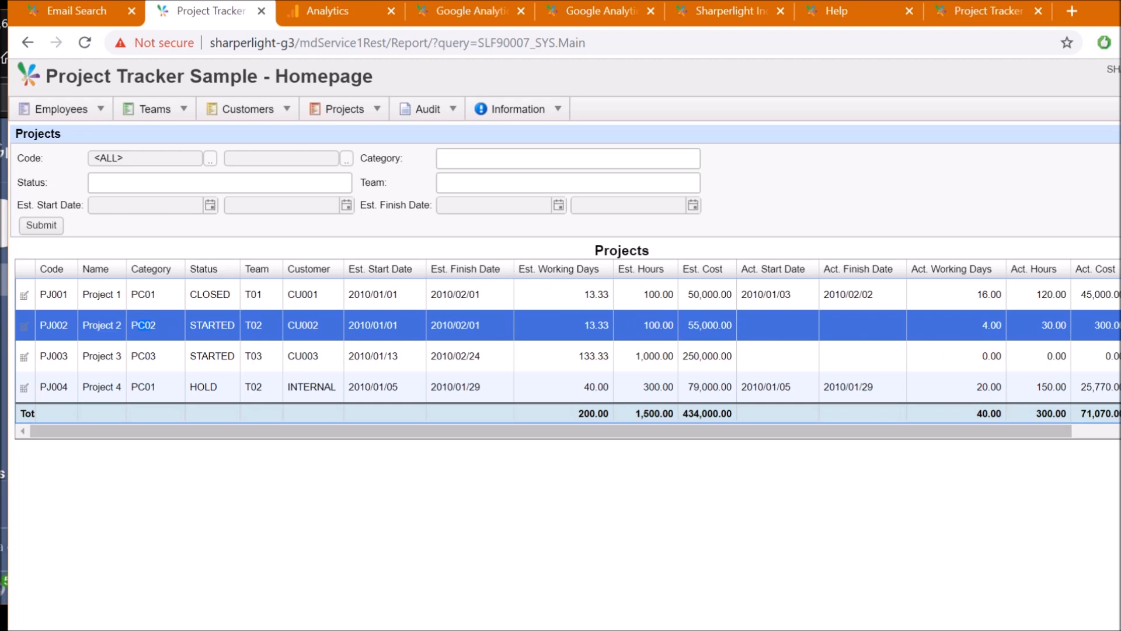
pyautogui.hotkey('alt', 'Tab')
pyautogui.moveTo(702, 114); pyautogui.dragTo(526, 85)
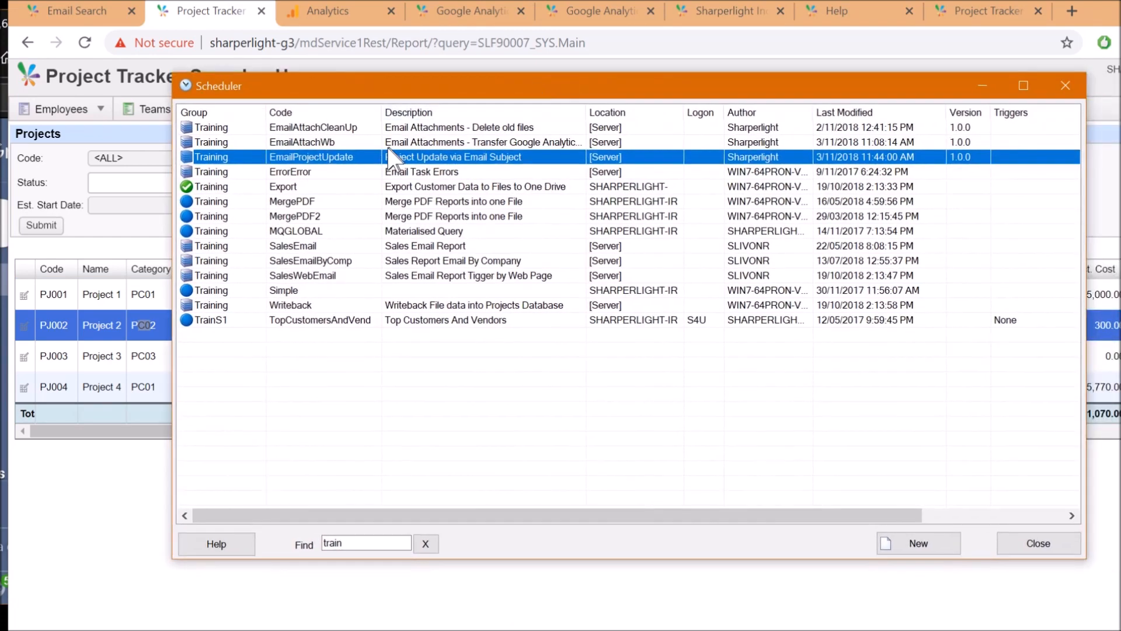
# Open the EmailProjectUpdate task's email query action for editing
pyautogui.doubleClick(392, 156)
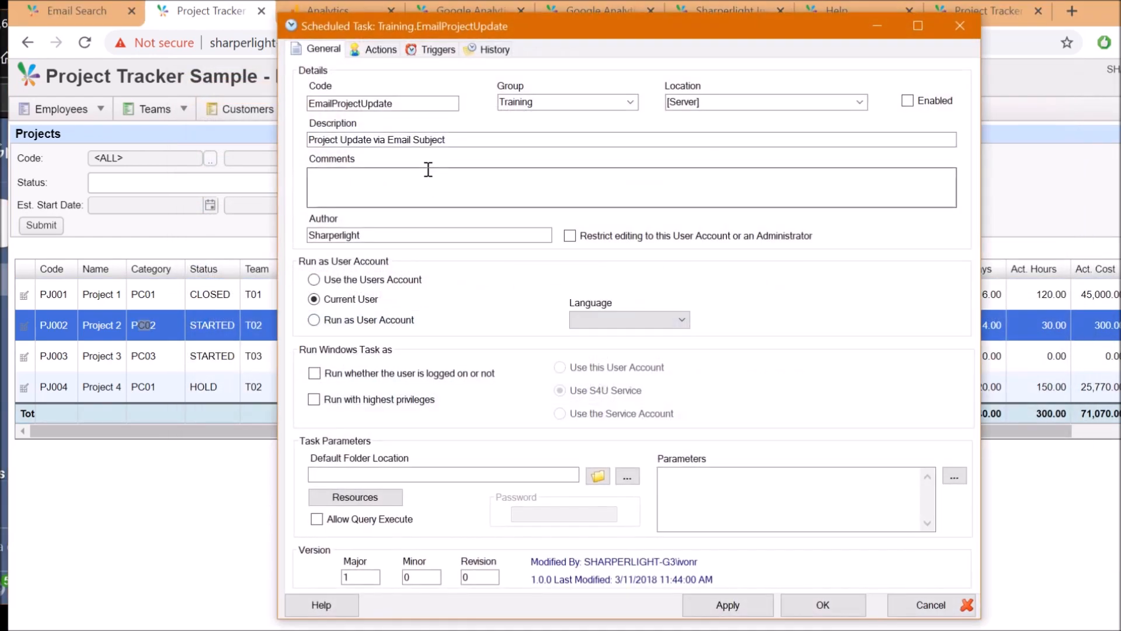
pyautogui.click(381, 49)
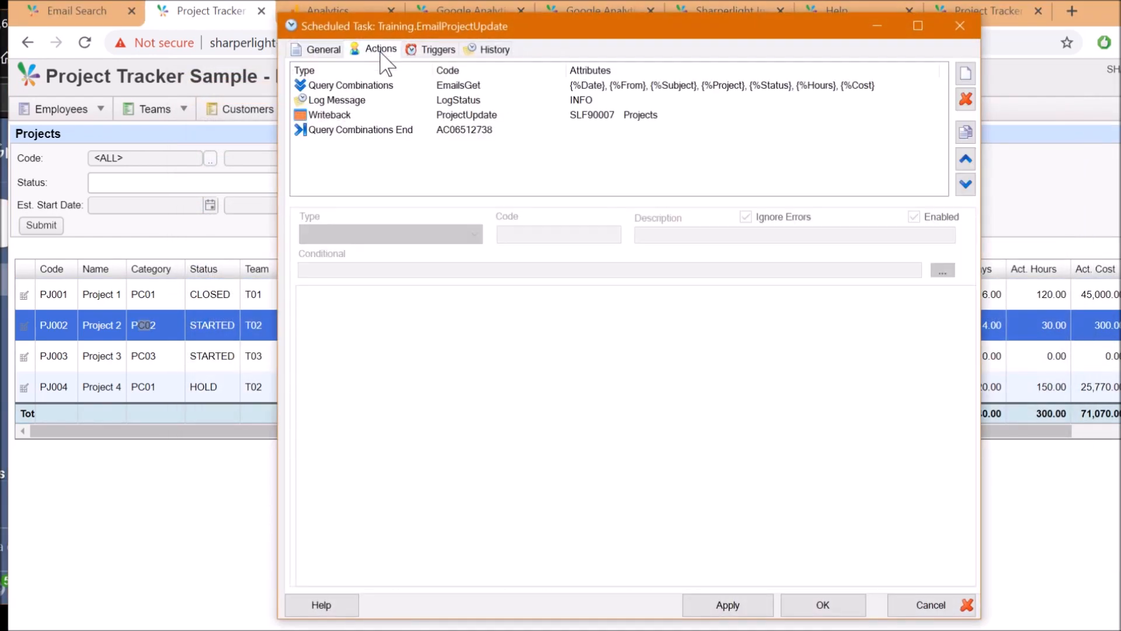
pyautogui.click(371, 88)
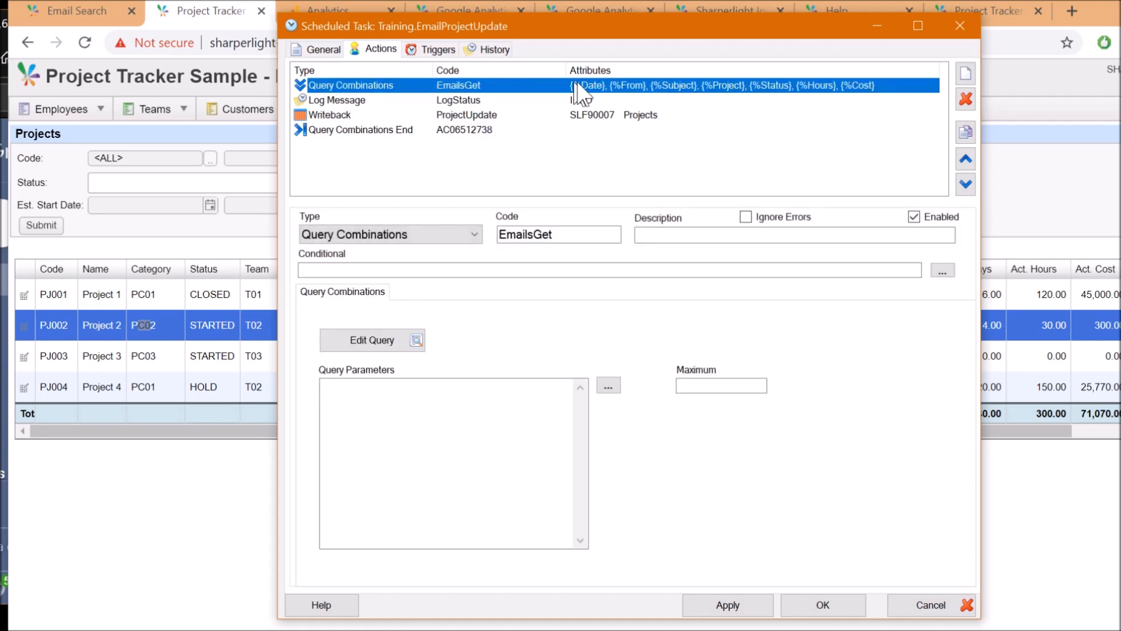
pyautogui.click(391, 344)
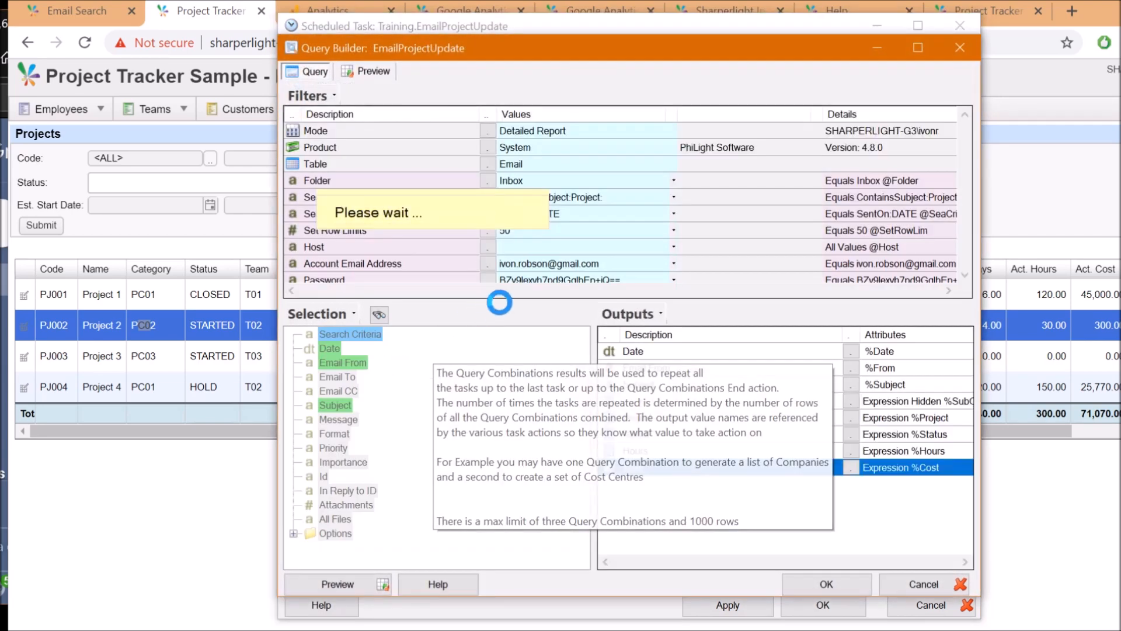
# Preview the two returned PJ002 emails, comparing their dates, senders and subject lines
pyautogui.click(367, 71)
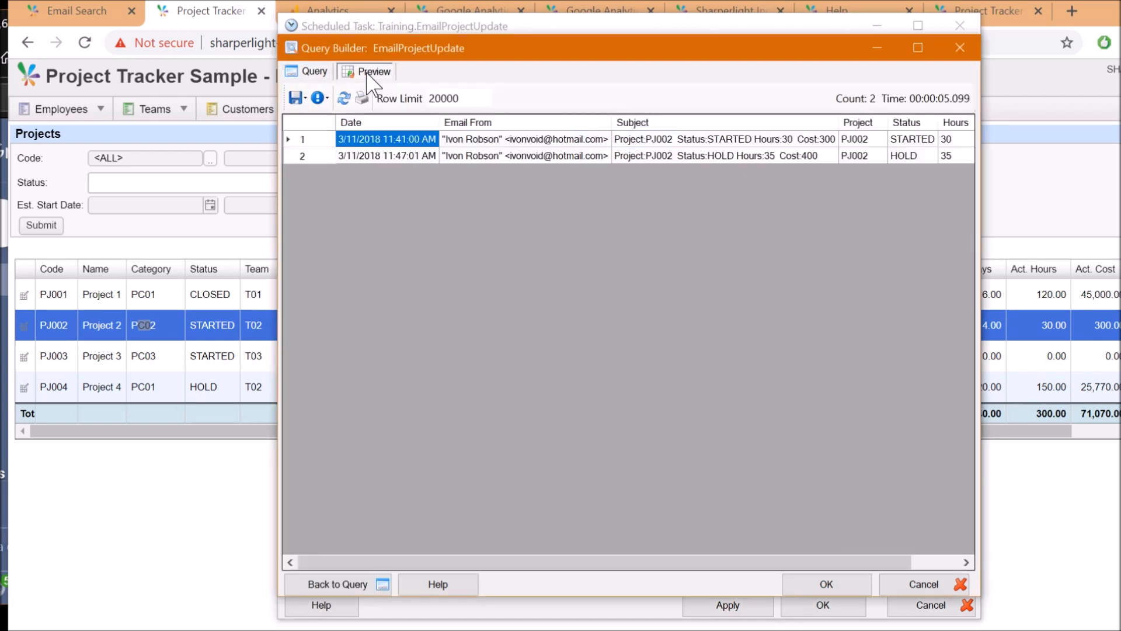
pyautogui.click(385, 156)
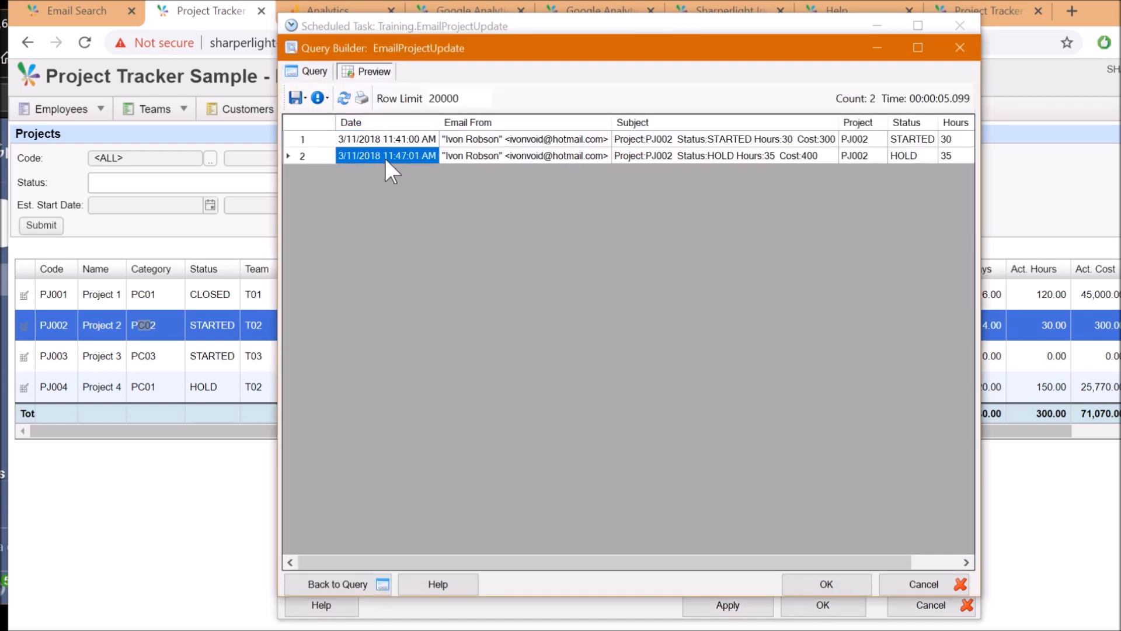
pyautogui.click(502, 156)
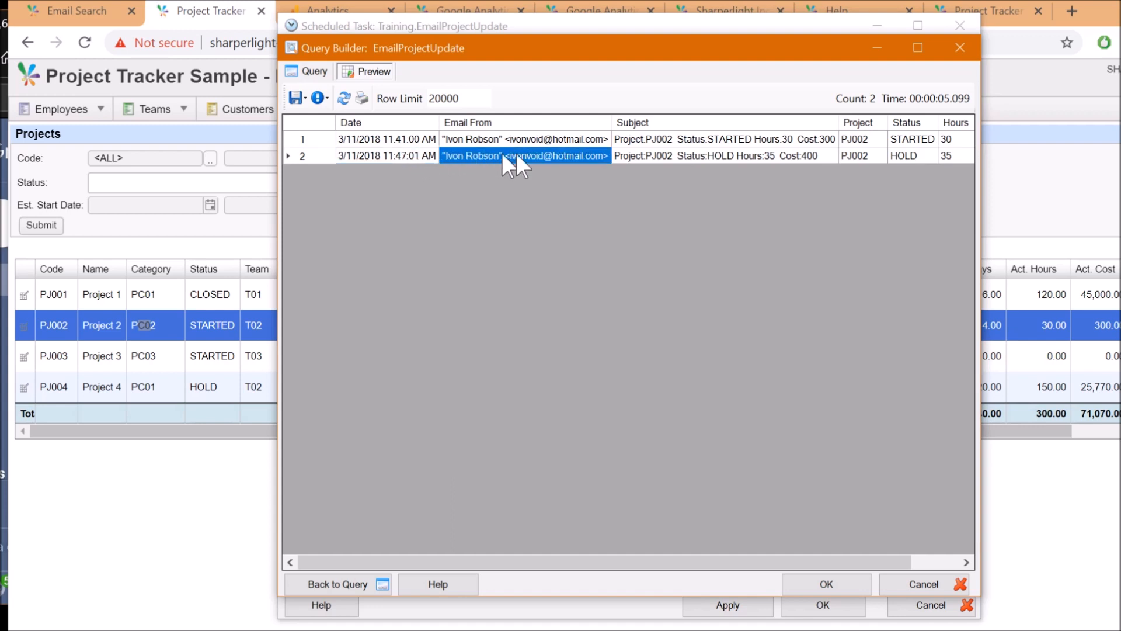
pyautogui.click(664, 156)
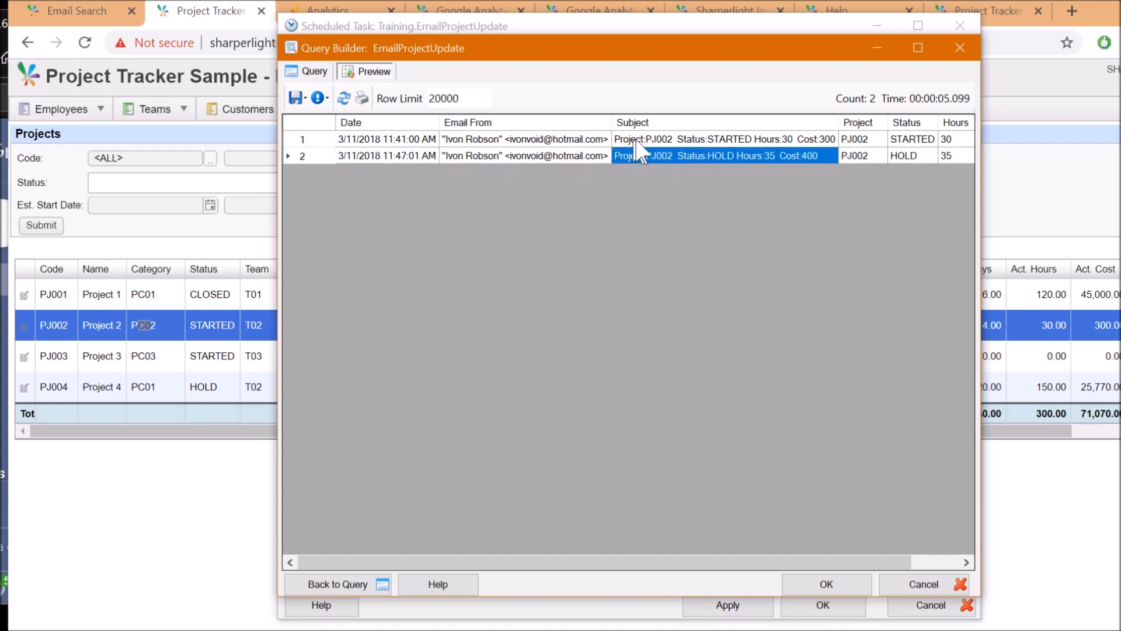
pyautogui.click(638, 140)
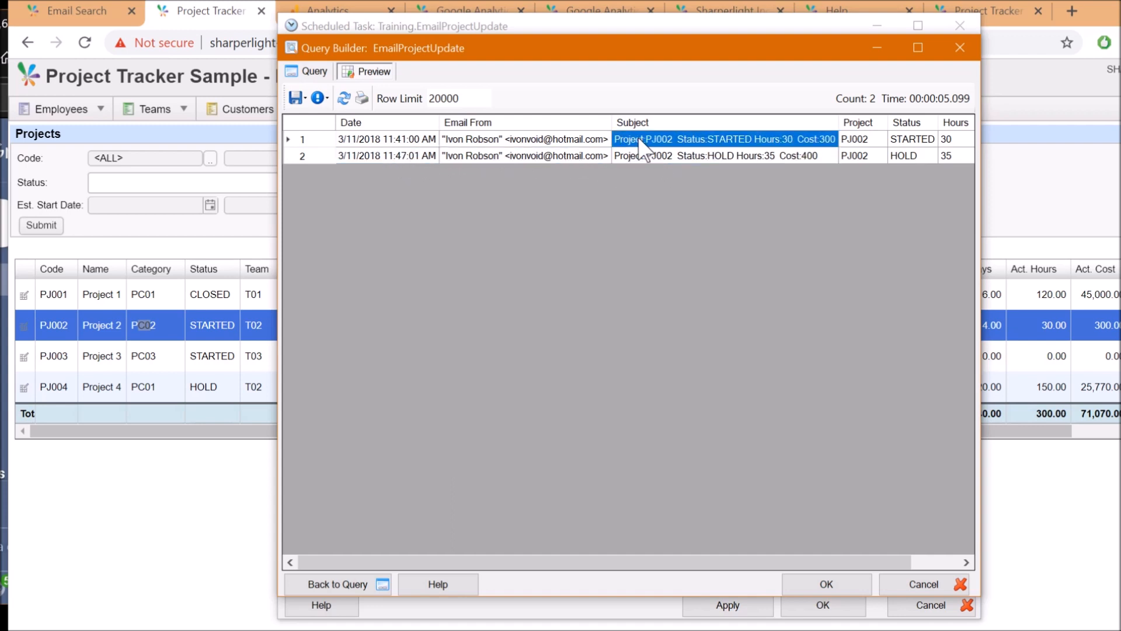
pyautogui.click(685, 155)
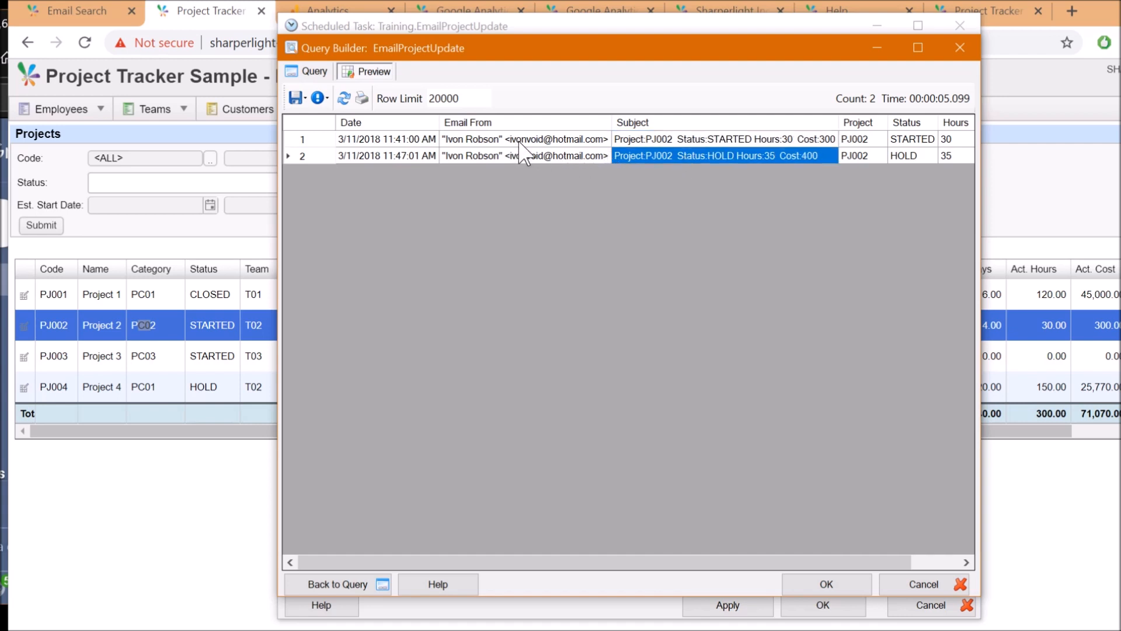
pyautogui.click(668, 139)
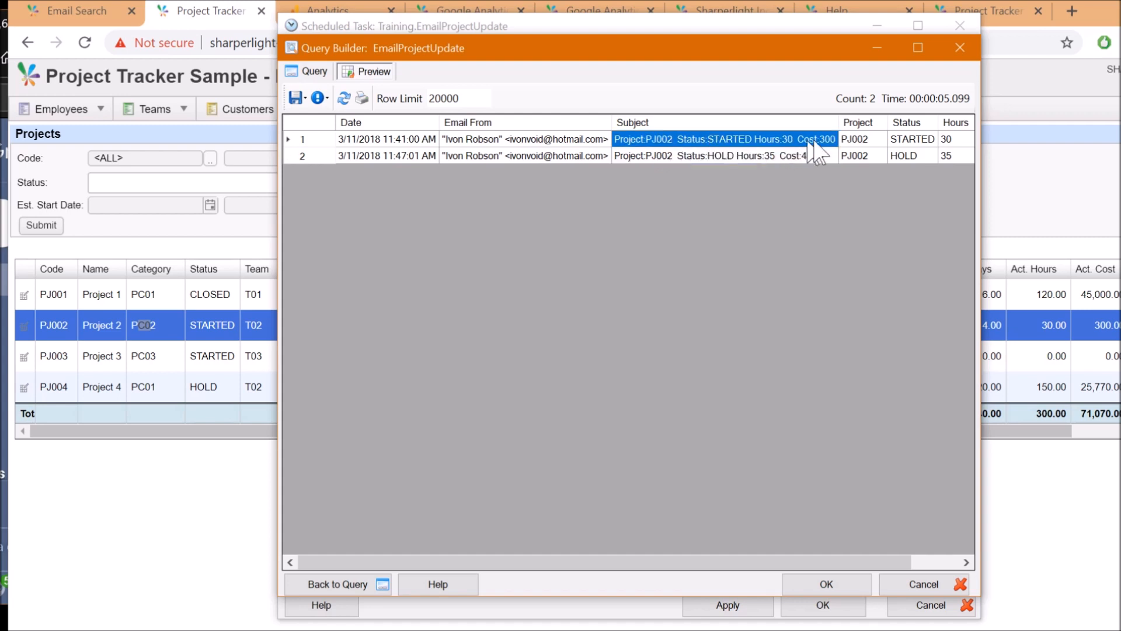
pyautogui.click(773, 155)
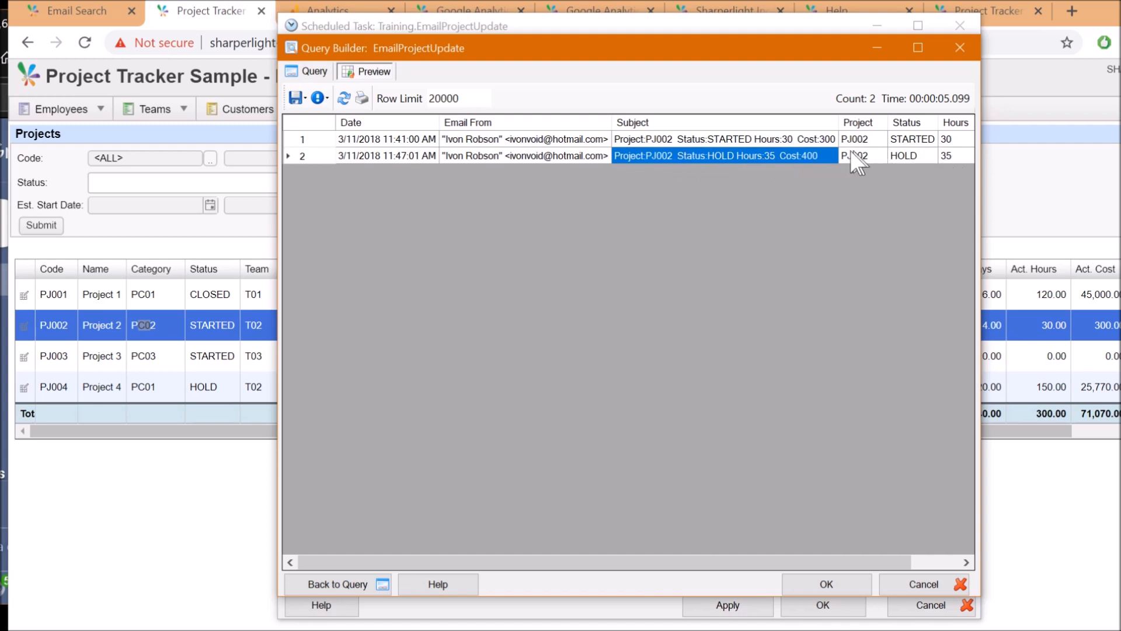
# Check the first email's parsed Status STARTED, Hours 30 and Cost 300 values
pyautogui.click(944, 140)
pyautogui.moveTo(942, 140); pyautogui.dragTo(856, 143)
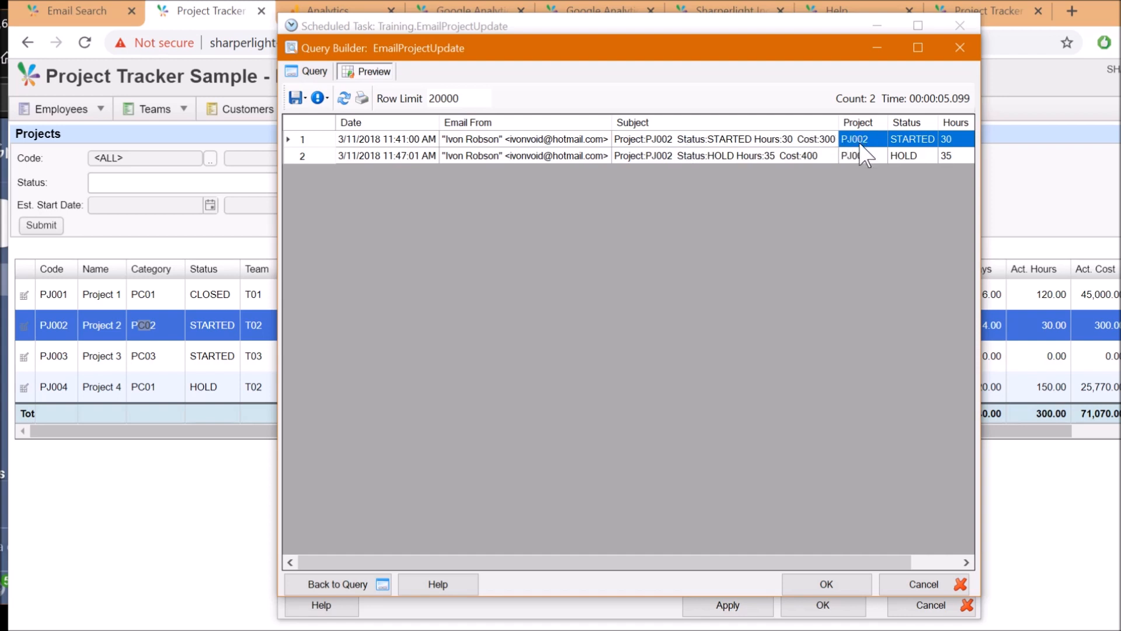
pyautogui.click(914, 142)
pyautogui.click(949, 140)
pyautogui.press('Right')
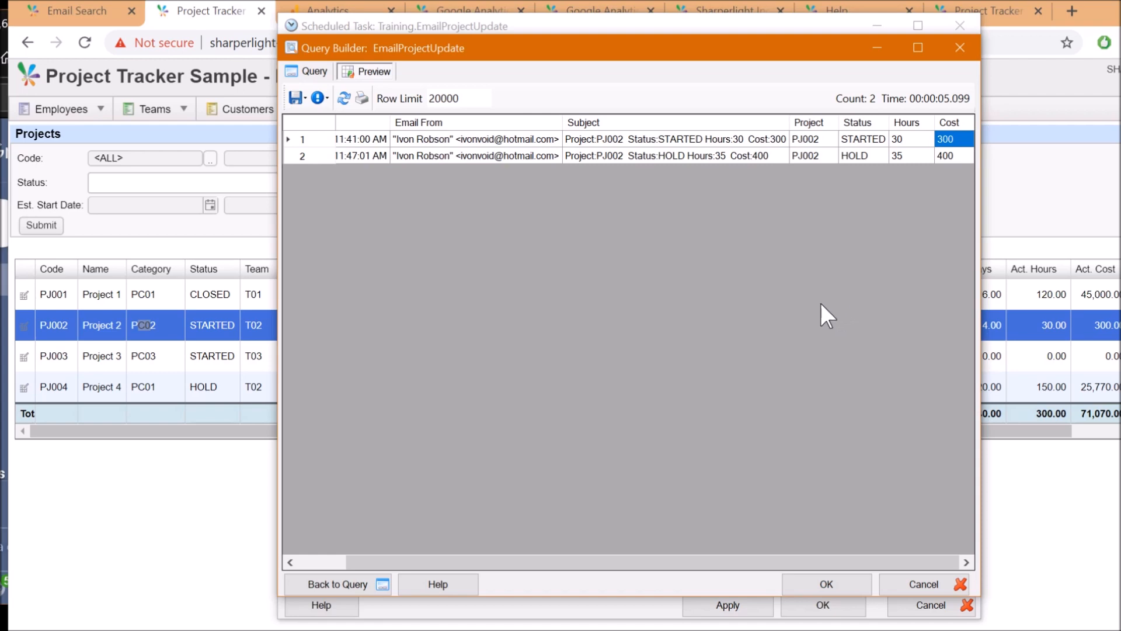
pyautogui.click(319, 73)
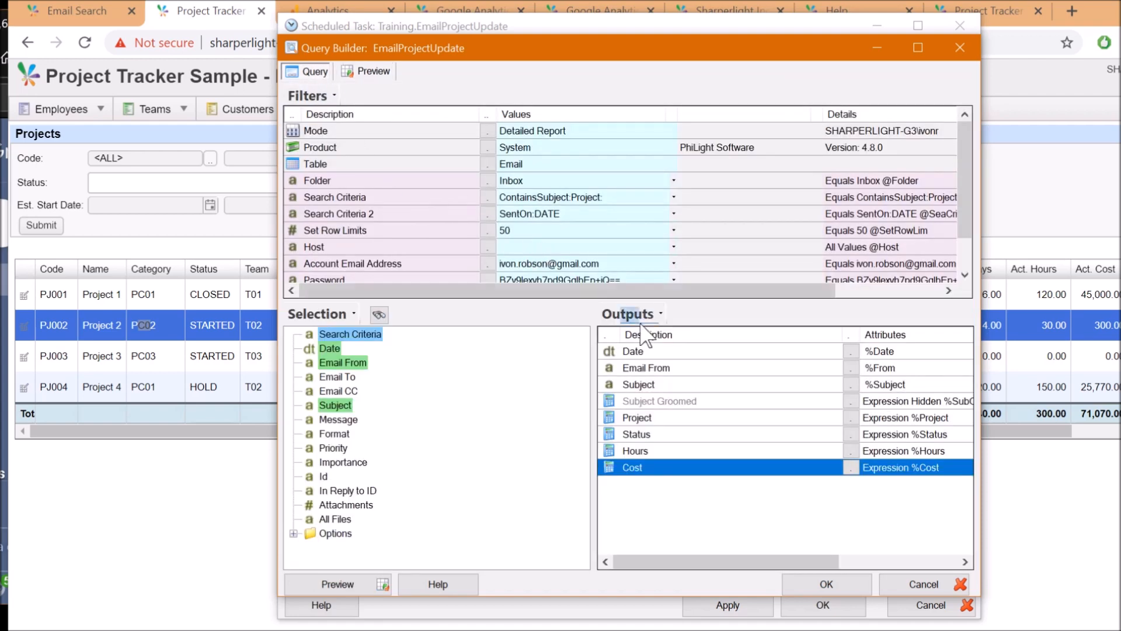
# Close the query with OK and step through the task's Query Combinations actions
pyautogui.click(826, 584)
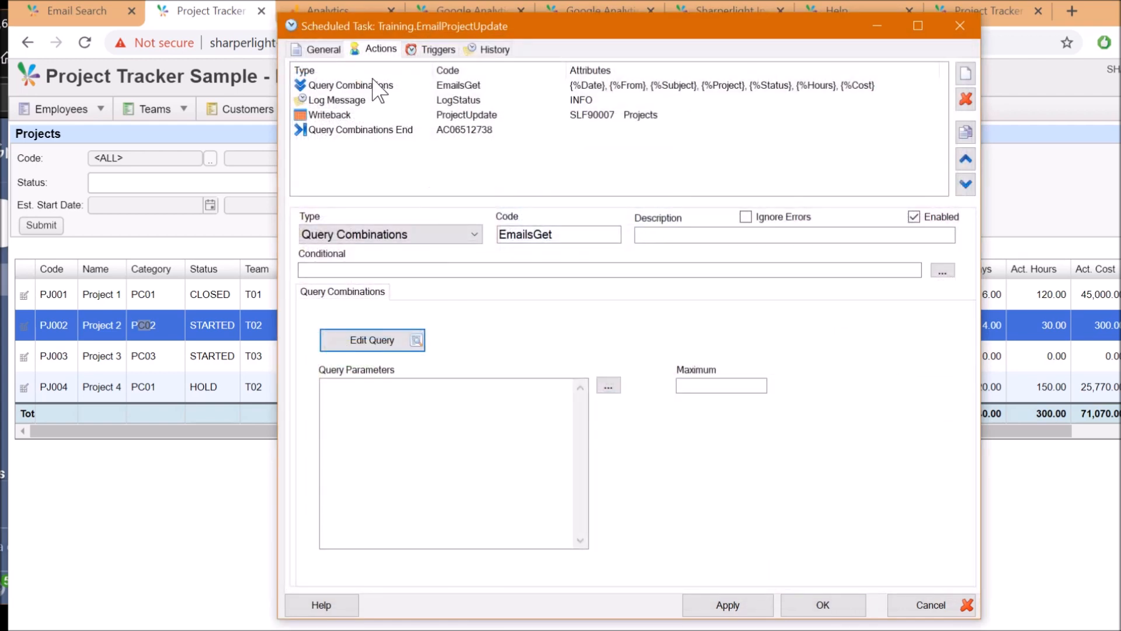
pyautogui.click(396, 86)
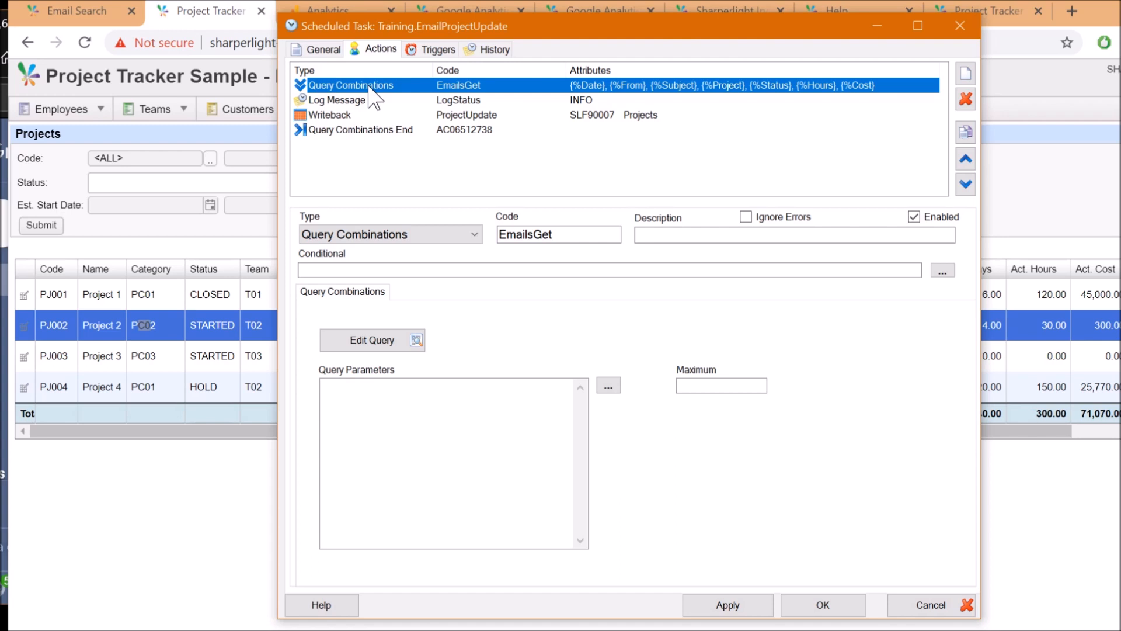
pyautogui.click(377, 131)
pyautogui.press('Up')
pyautogui.press('Up')
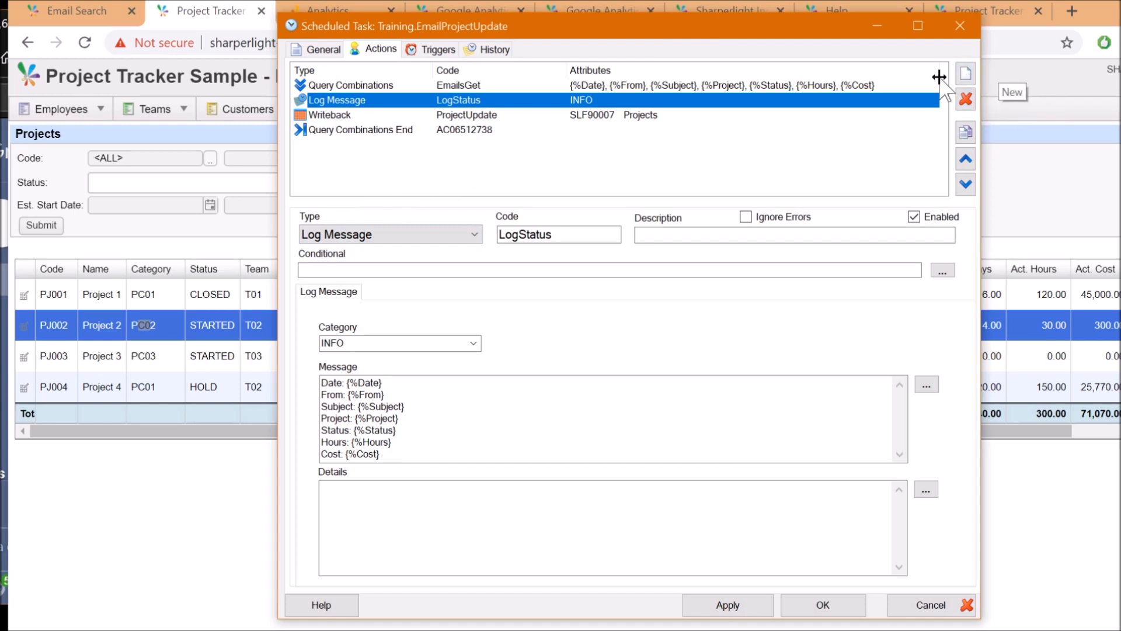
# Review the Log Message action and the query combination values available to its message
pyautogui.click(357, 236)
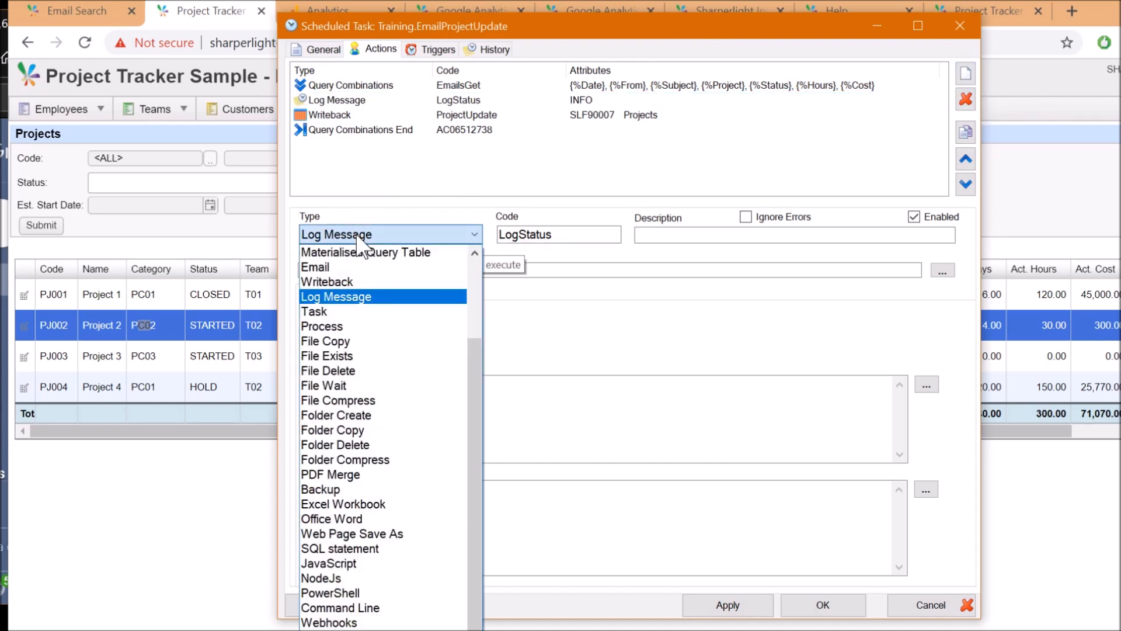
pyautogui.click(357, 236)
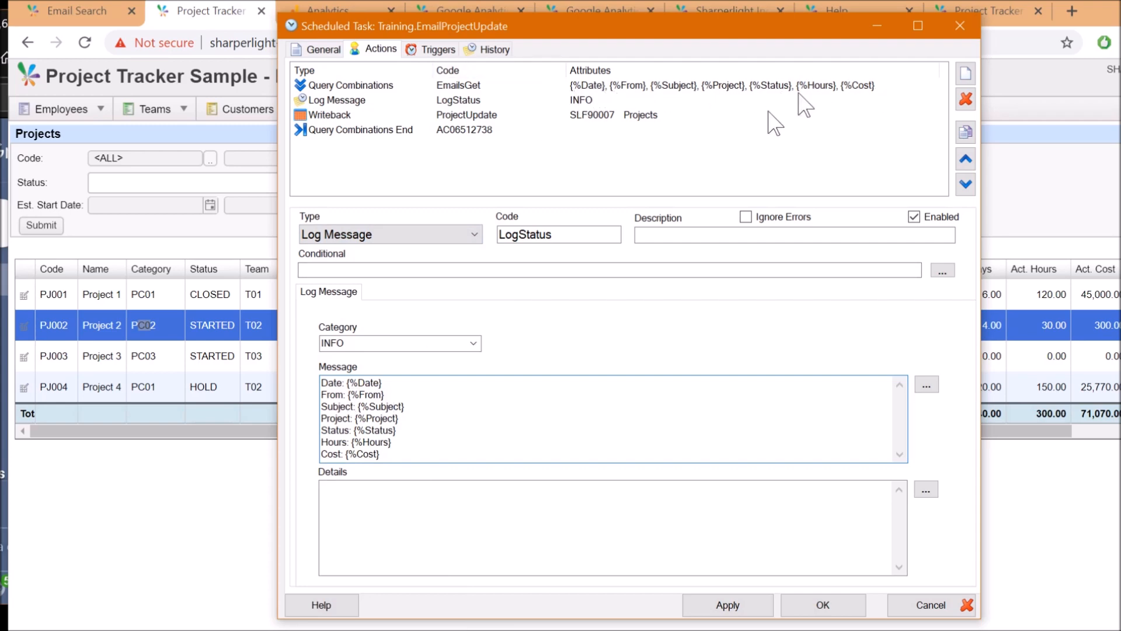
pyautogui.click(925, 386)
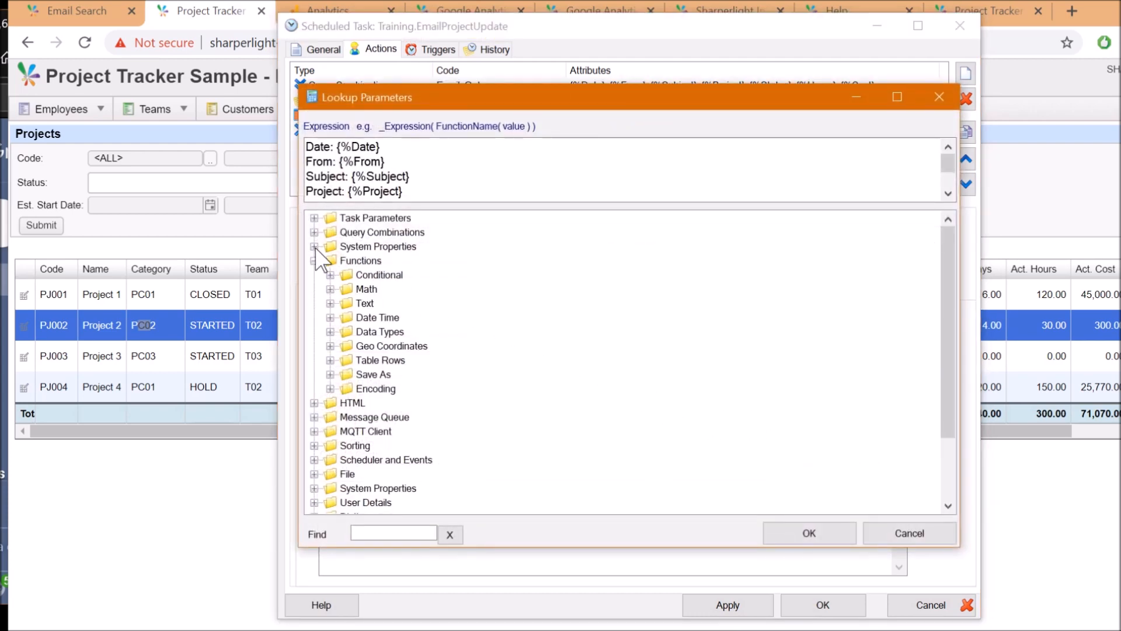
pyautogui.click(314, 233)
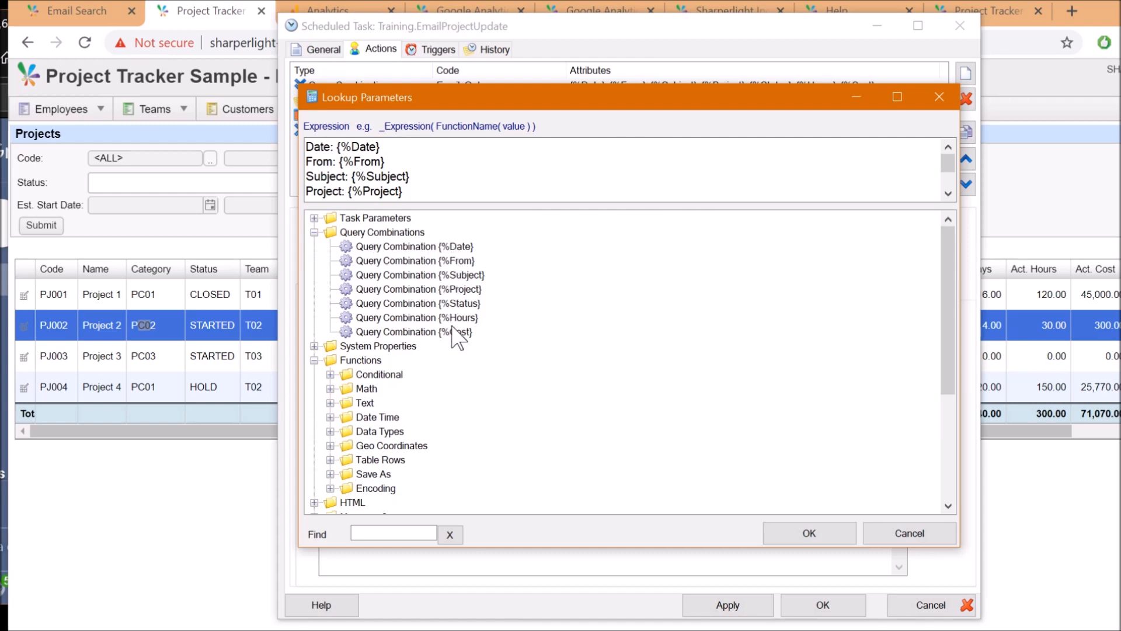
pyautogui.press('Escape')
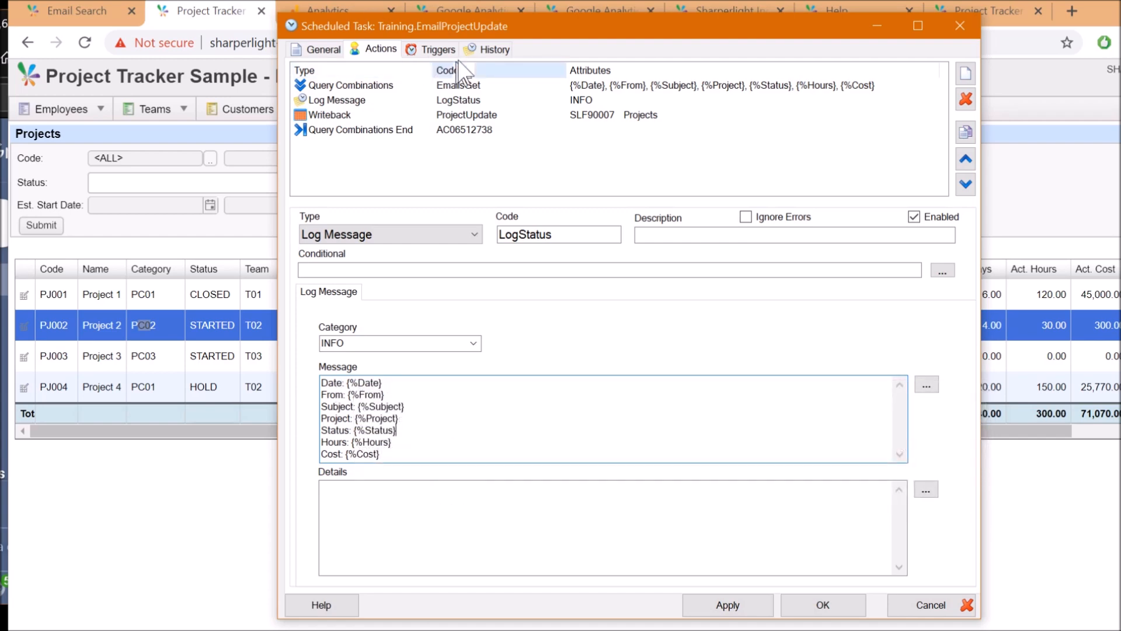
pyautogui.click(495, 49)
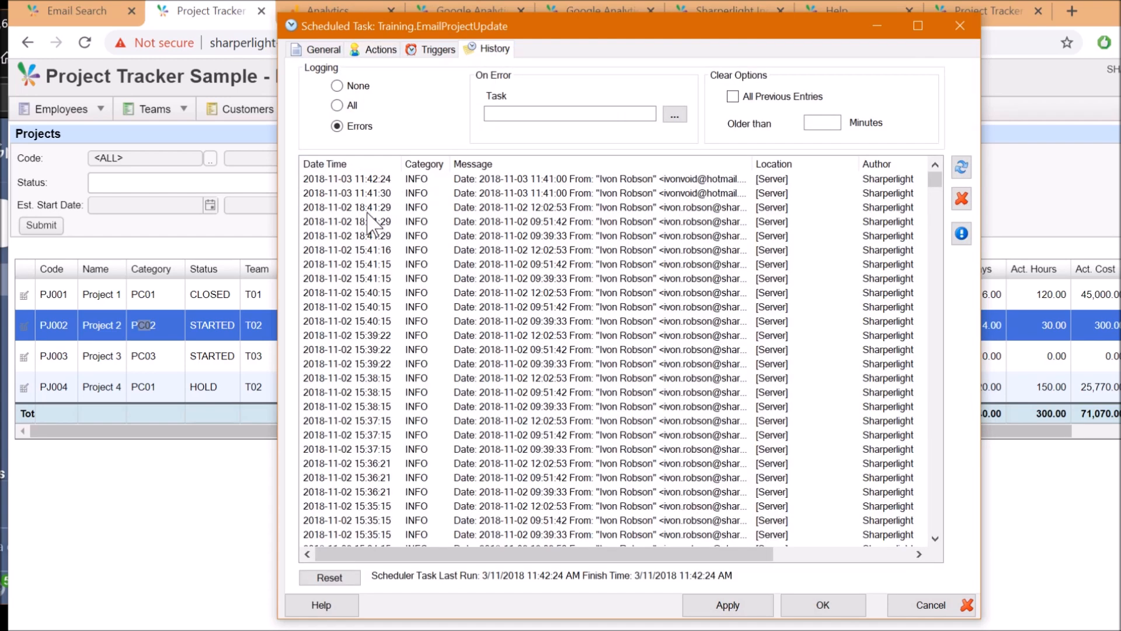
# Read the latest log entry's PJ002 STARTED email details down to Cost: 300
pyautogui.doubleClick(533, 178)
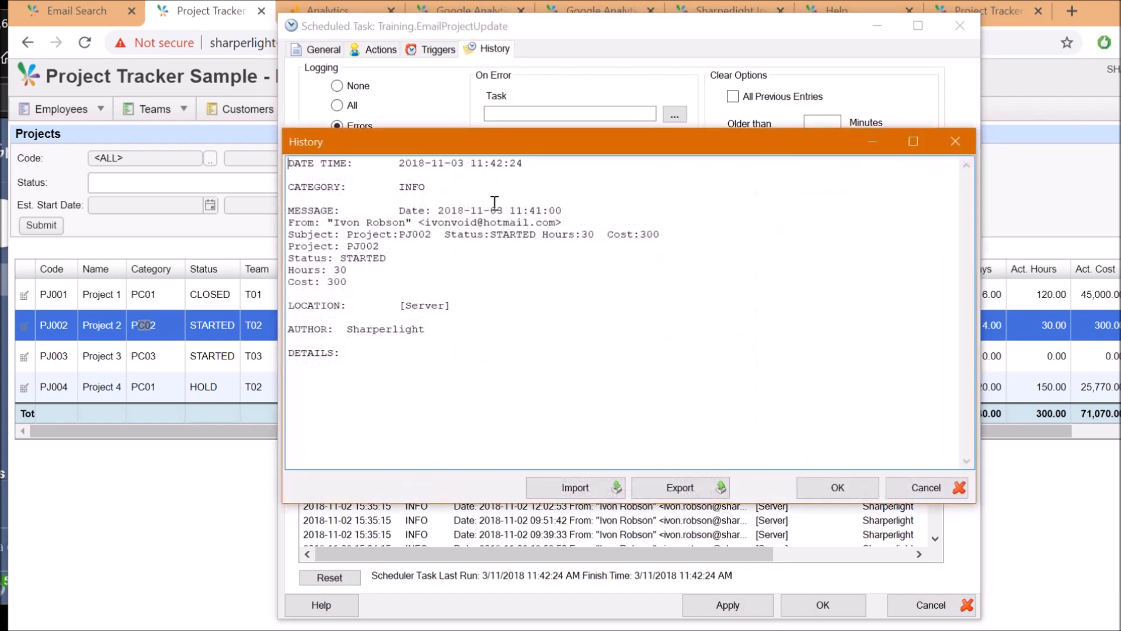
pyautogui.moveTo(289, 234)
pyautogui.mouseDown()
pyautogui.moveTo(374, 286)
pyautogui.moveTo(292, 246)
pyautogui.moveTo(277, 225)
pyautogui.mouseUp()
pyautogui.click(374, 282)
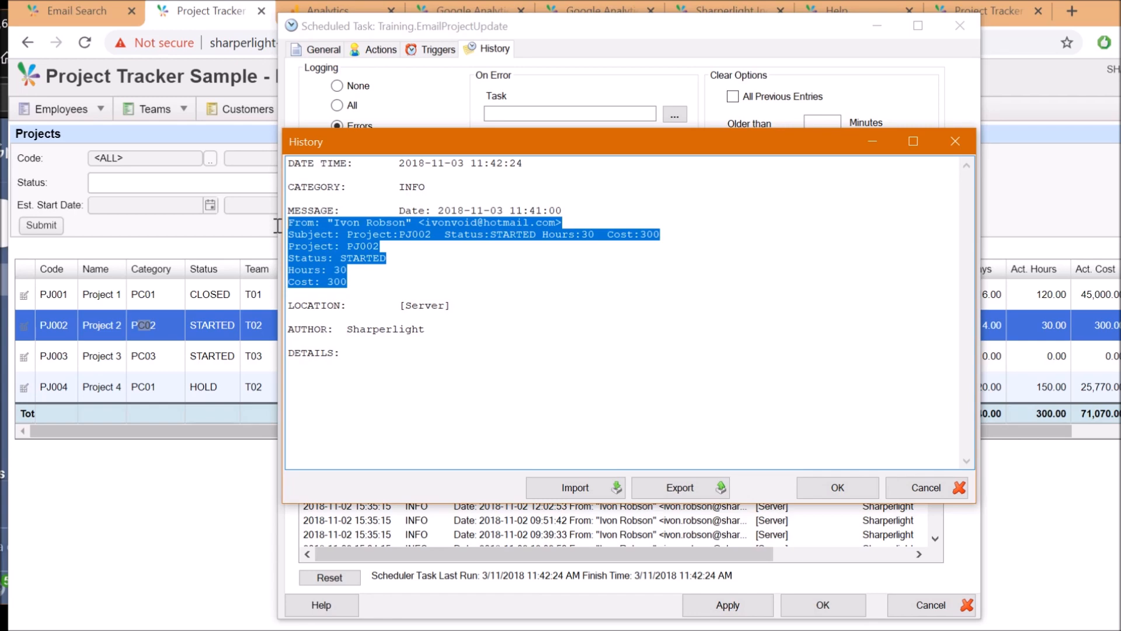
pyautogui.click(347, 292)
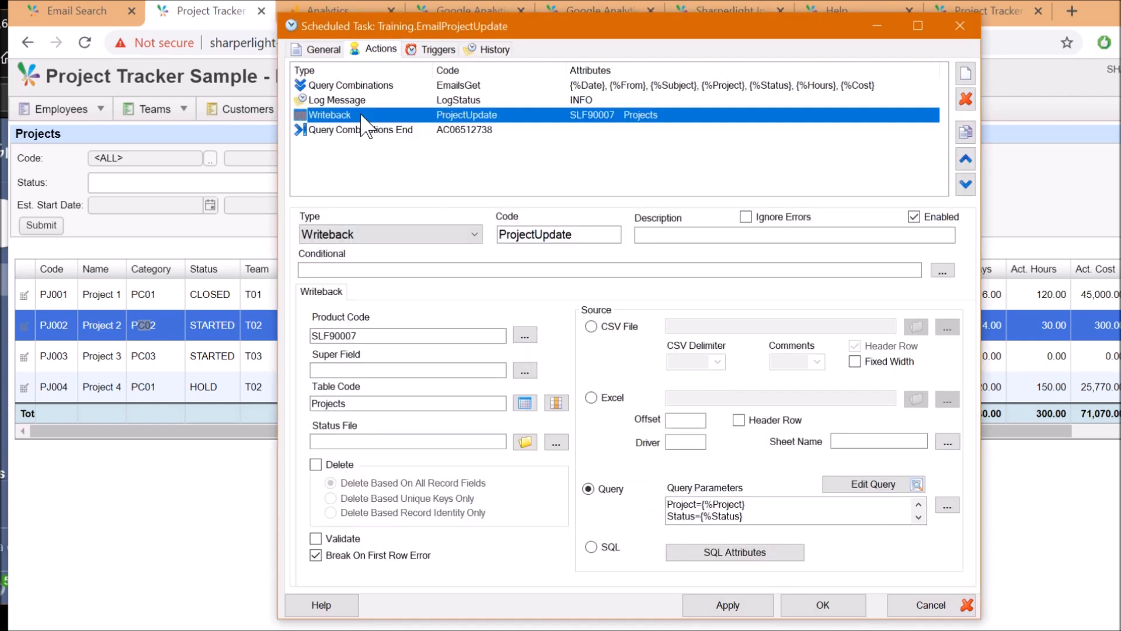
# Check the writeback's SLF90007 product and Projects table, and open the Projects field definitions
pyautogui.click(377, 336)
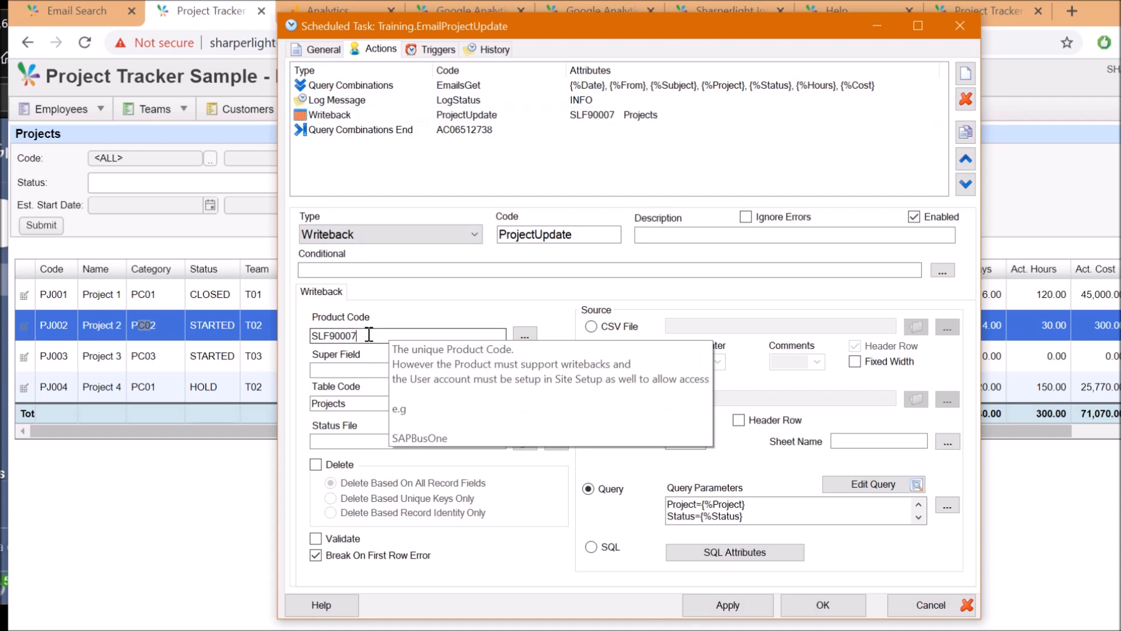
pyautogui.click(526, 336)
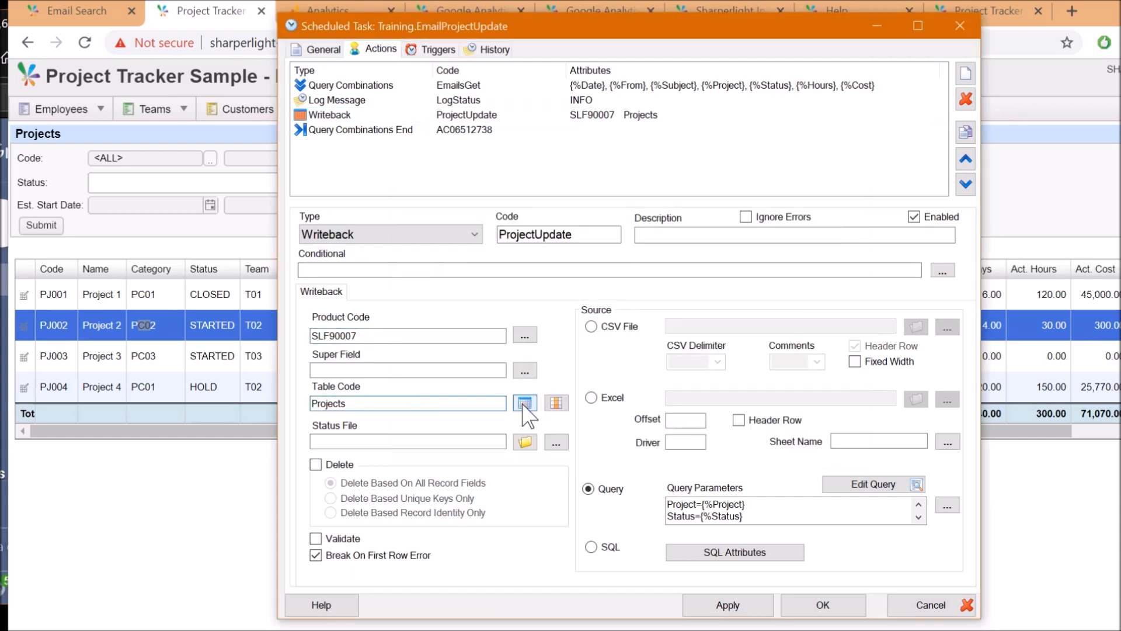
pyautogui.click(525, 403)
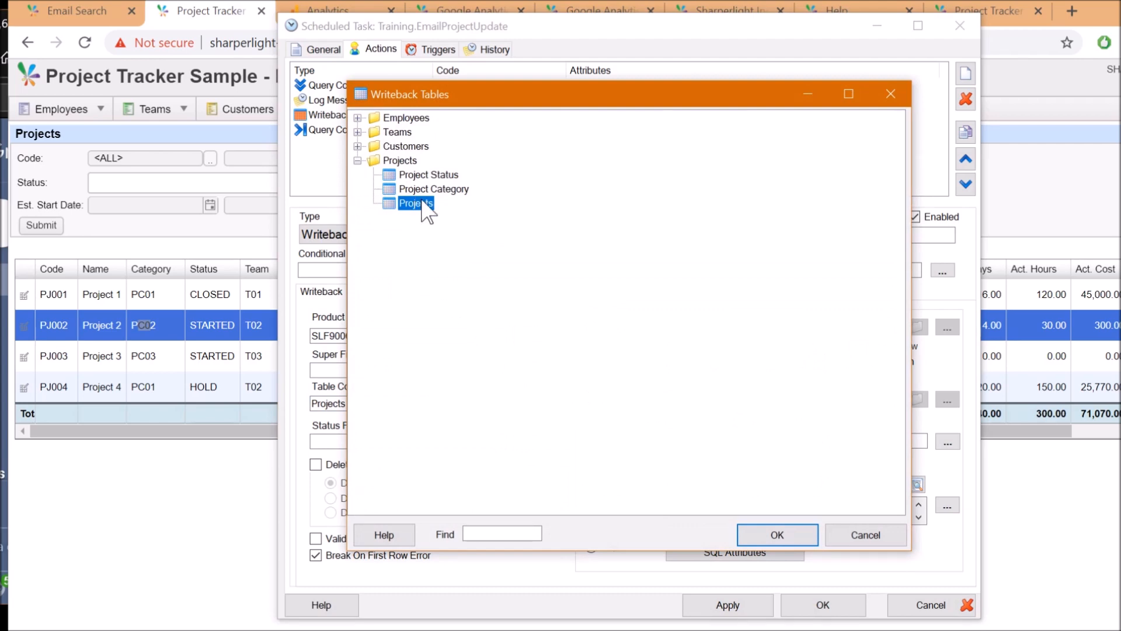
pyautogui.click(884, 528)
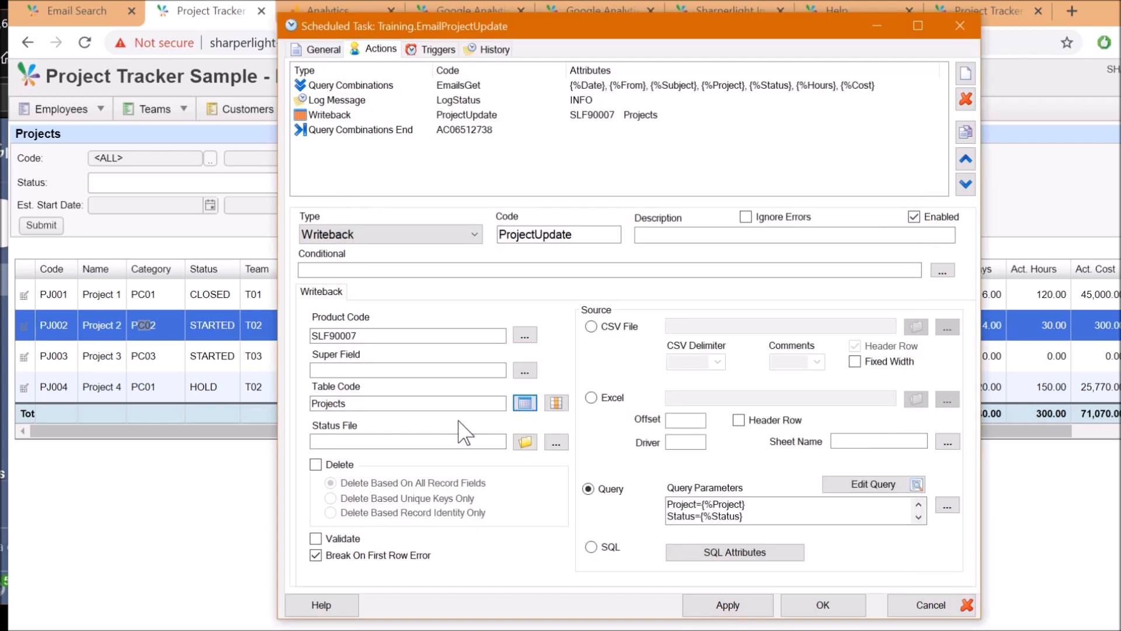
pyautogui.click(556, 403)
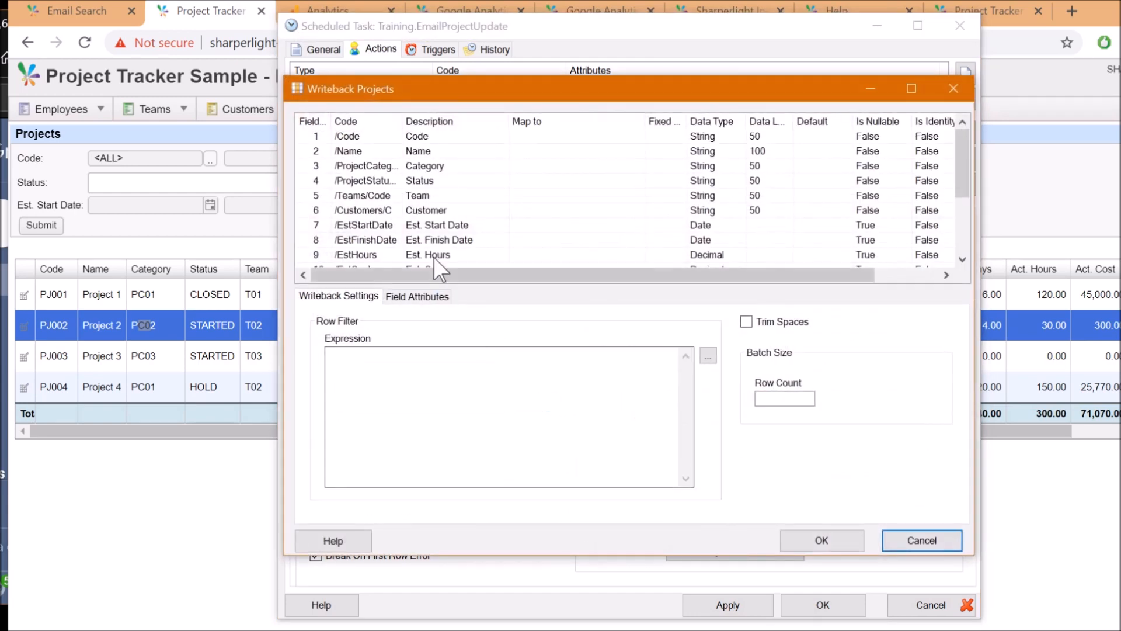
# Enlarge the window, inspect /Code, /ProjectStatus, /ActHours, /ActCost and /EstCost attributes, then cancel
pyautogui.moveTo(461, 102); pyautogui.dragTo(459, 44)
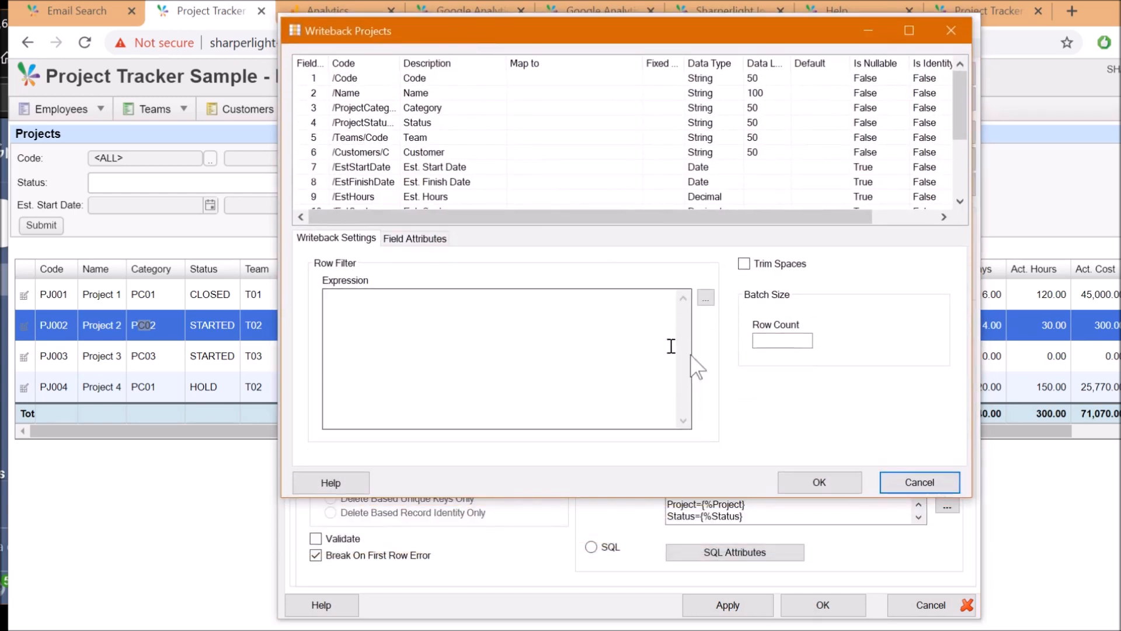
pyautogui.moveTo(970, 499); pyautogui.dragTo(963, 625)
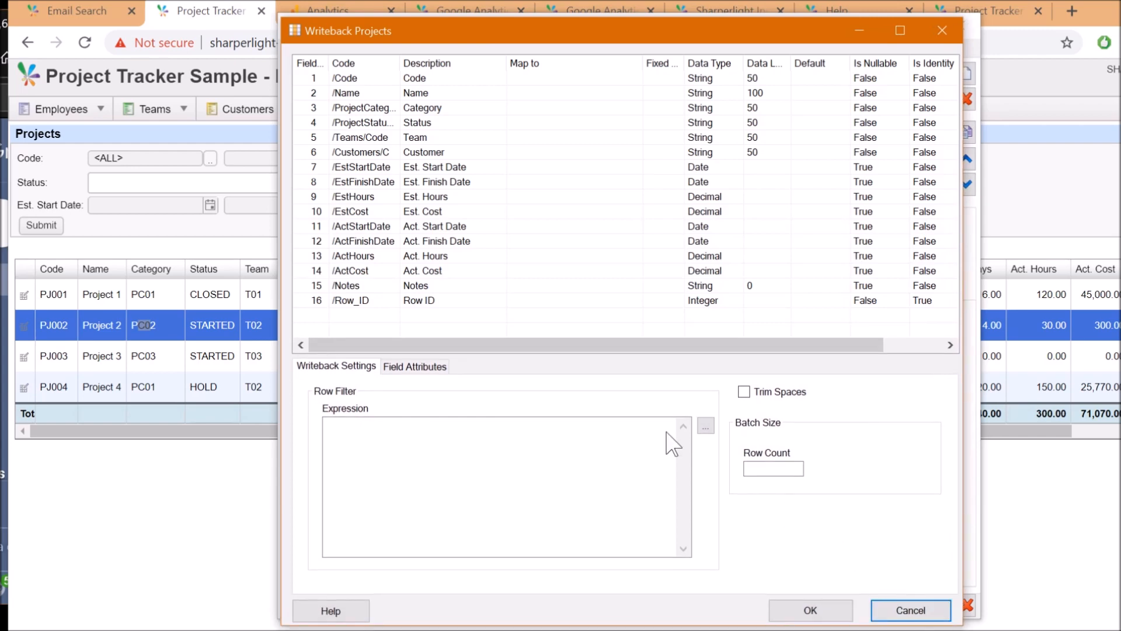
pyautogui.click(424, 80)
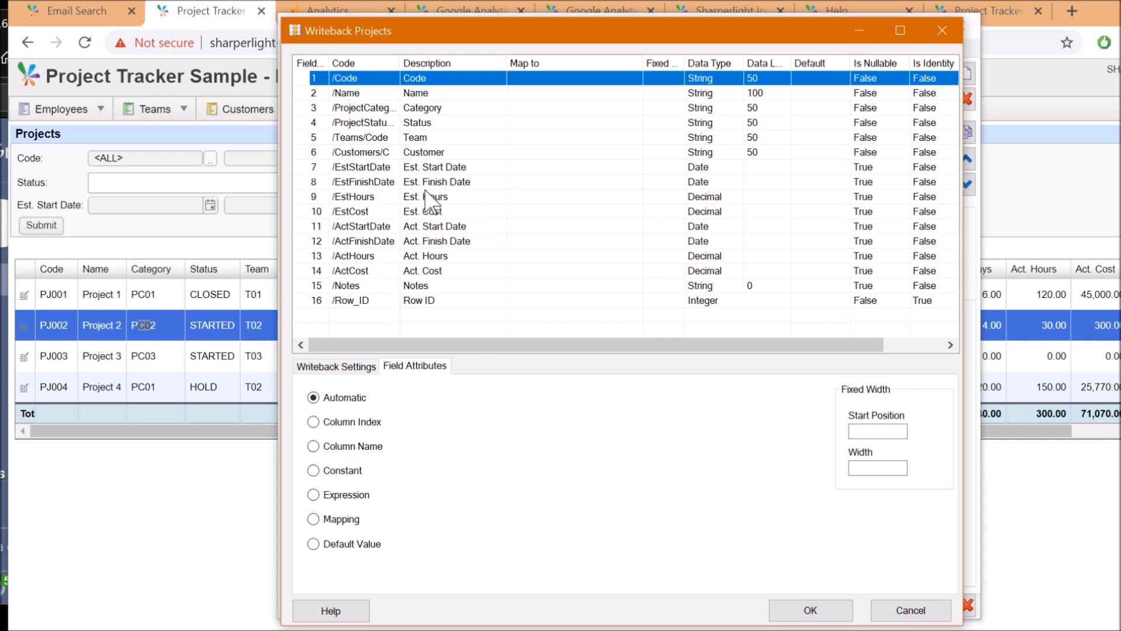
pyautogui.click(423, 123)
pyautogui.click(435, 258)
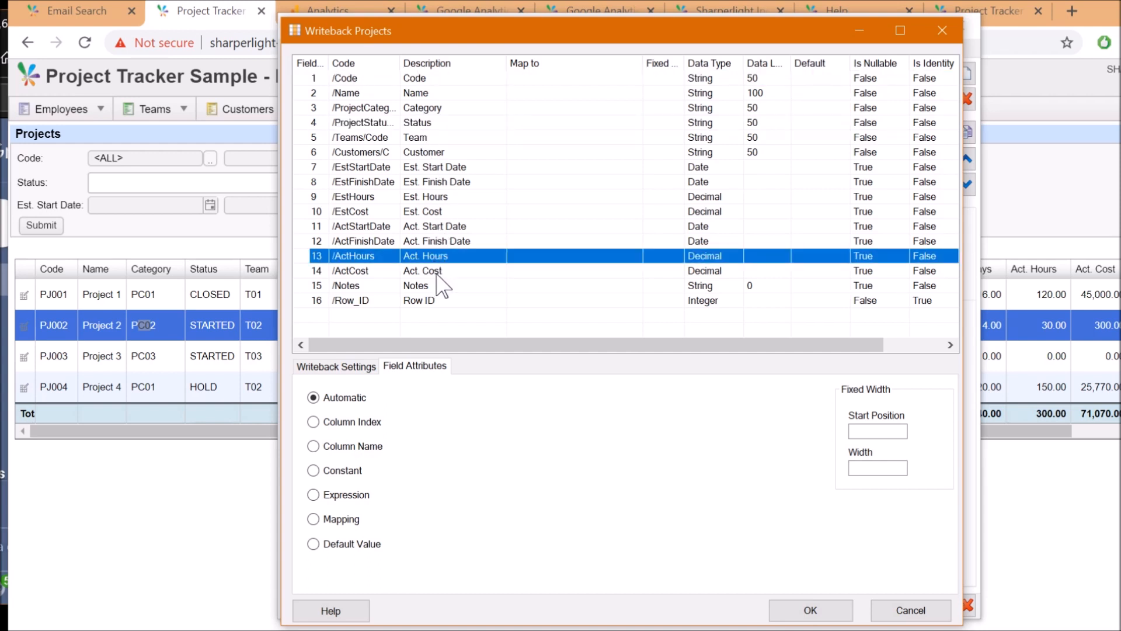
pyautogui.click(436, 274)
pyautogui.click(560, 216)
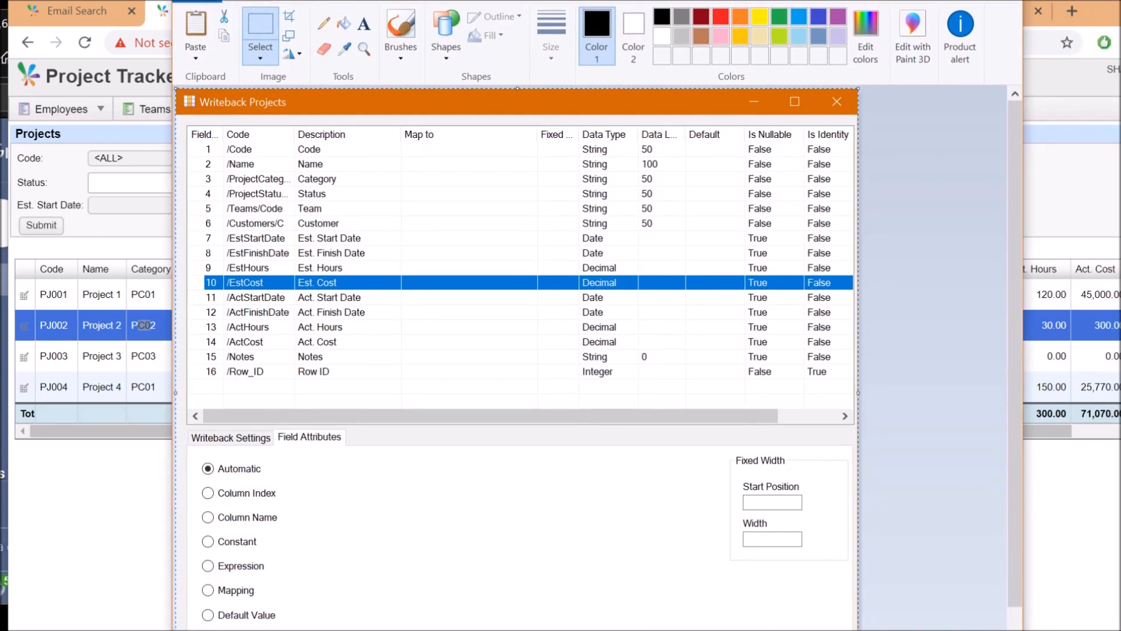
pyautogui.moveTo(341, 6)
pyautogui.mouseDown()
pyautogui.moveTo(345, 18)
pyautogui.moveTo(1092, 3)
pyautogui.moveTo(1120, 14)
pyautogui.mouseUp()
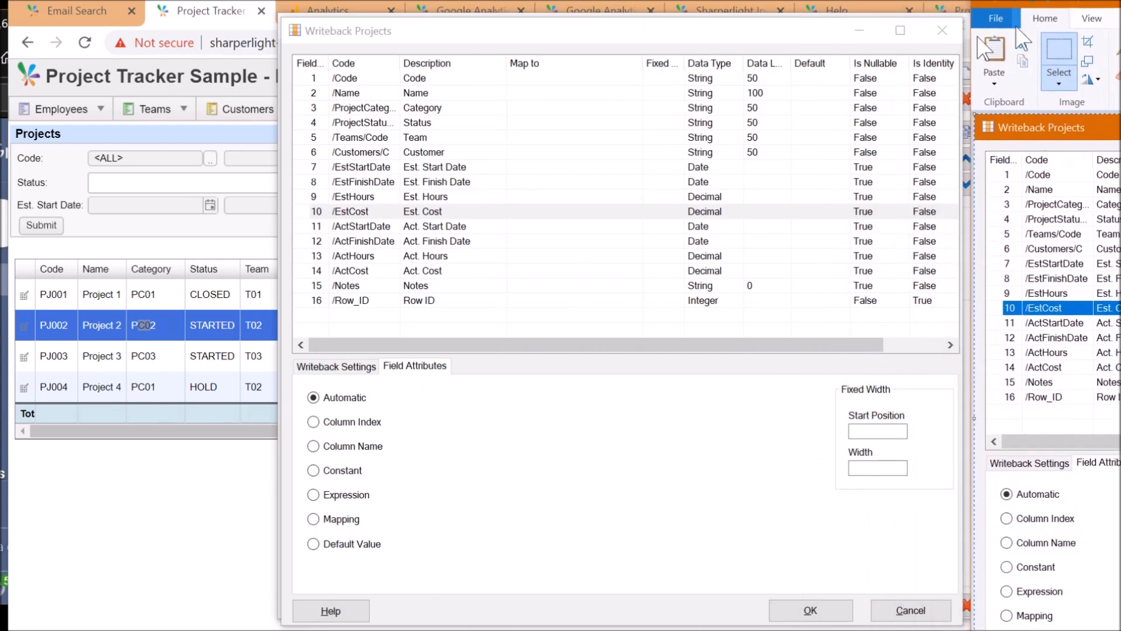
pyautogui.click(909, 610)
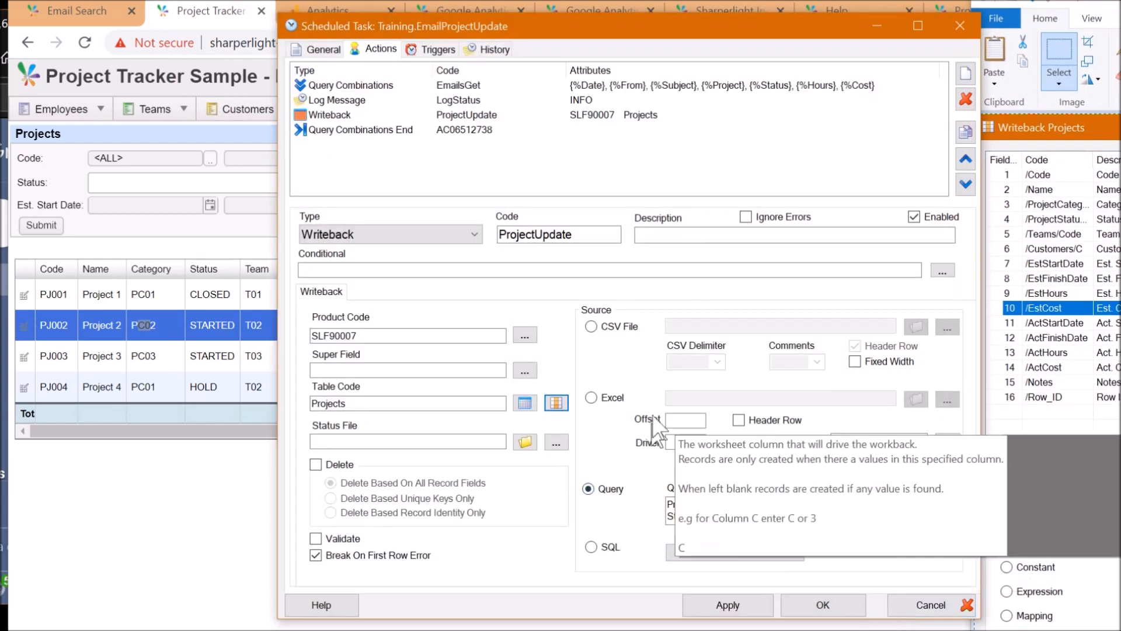
# Open the writeback's query and inspect its Projects table and PJ002 code filters
pyautogui.moveTo(599, 26); pyautogui.dragTo(377, 12)
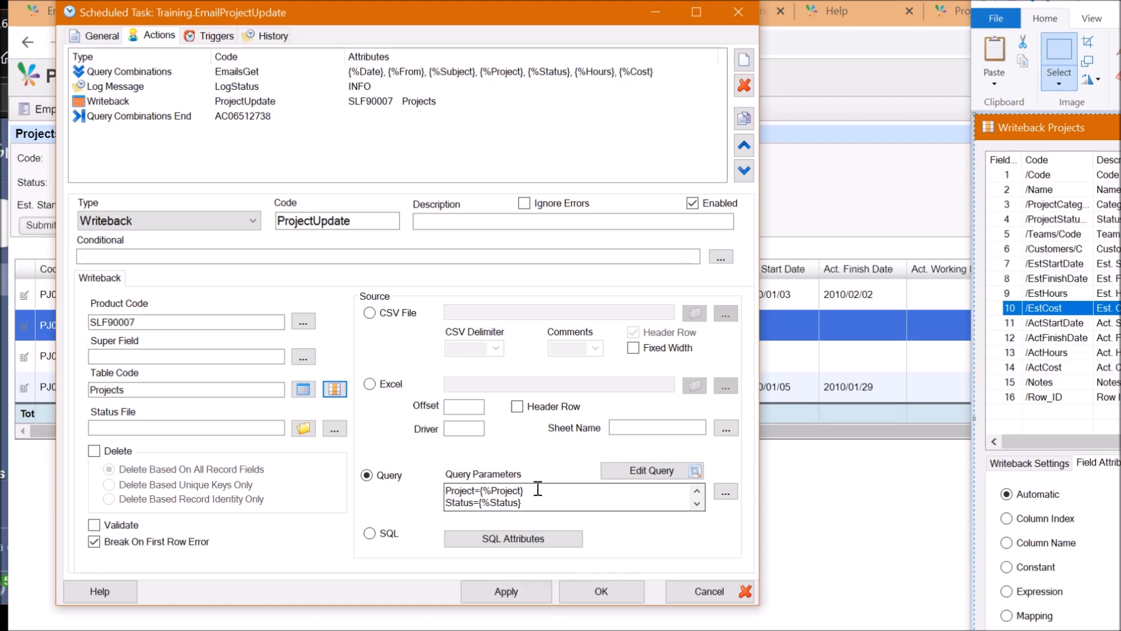
pyautogui.click(634, 474)
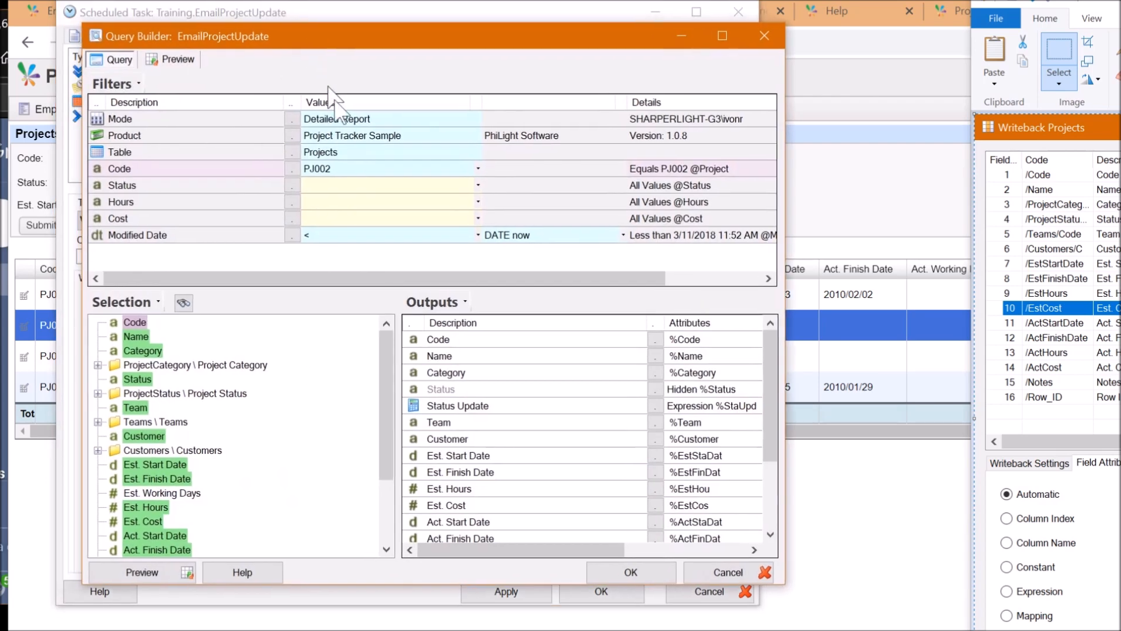
pyautogui.click(344, 154)
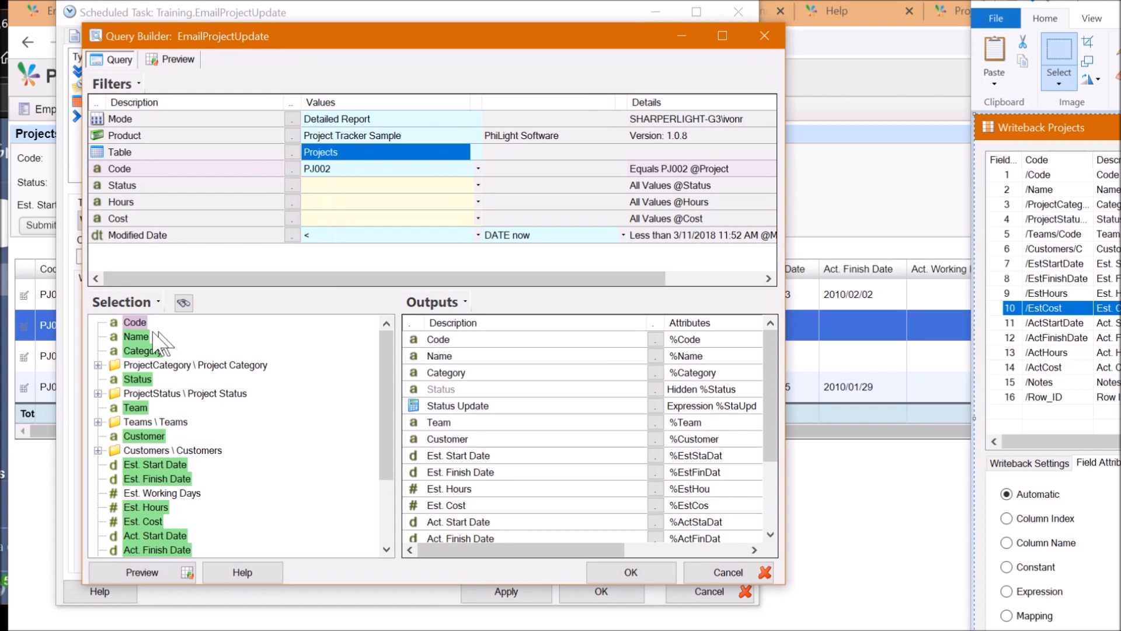
pyautogui.click(356, 168)
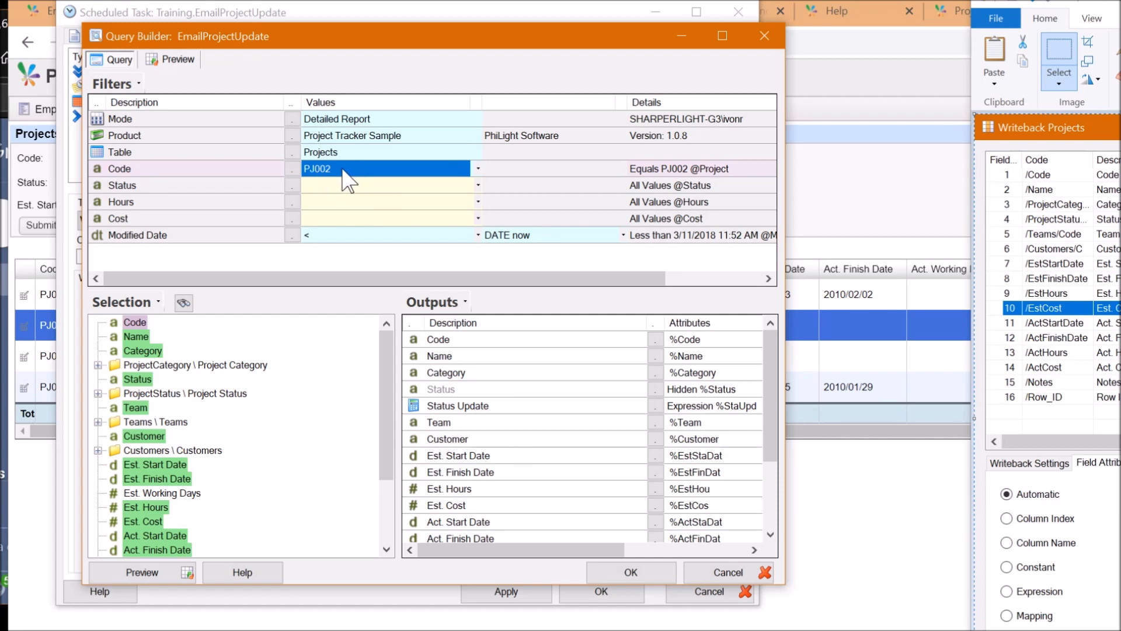
# Preview the query result for PJ002, then return to the query design
pyautogui.click(174, 59)
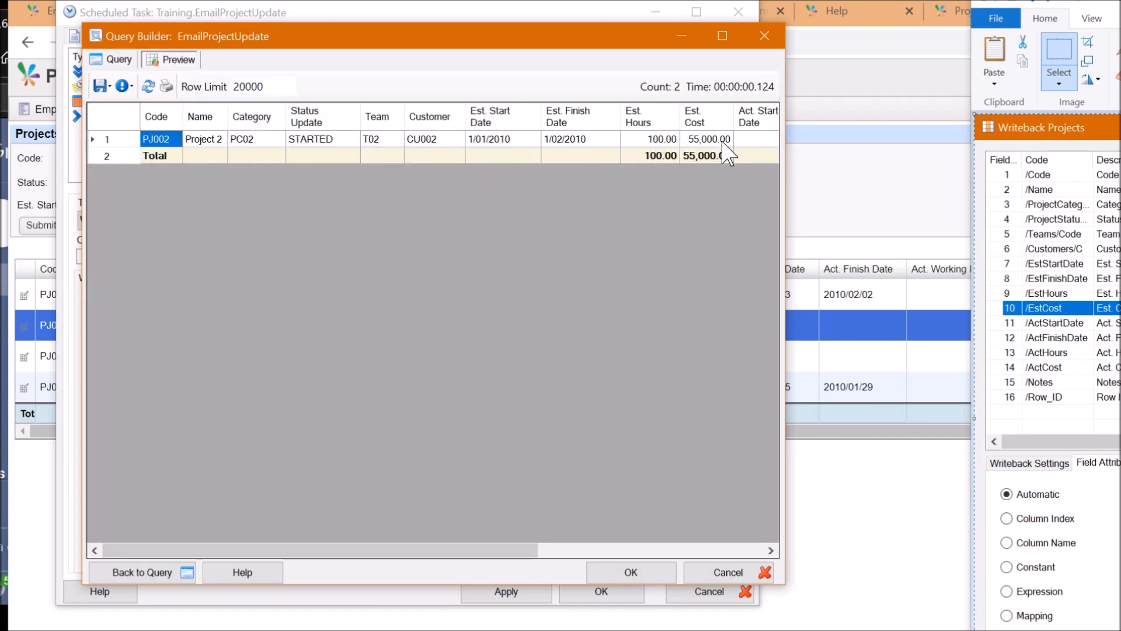
pyautogui.click(114, 61)
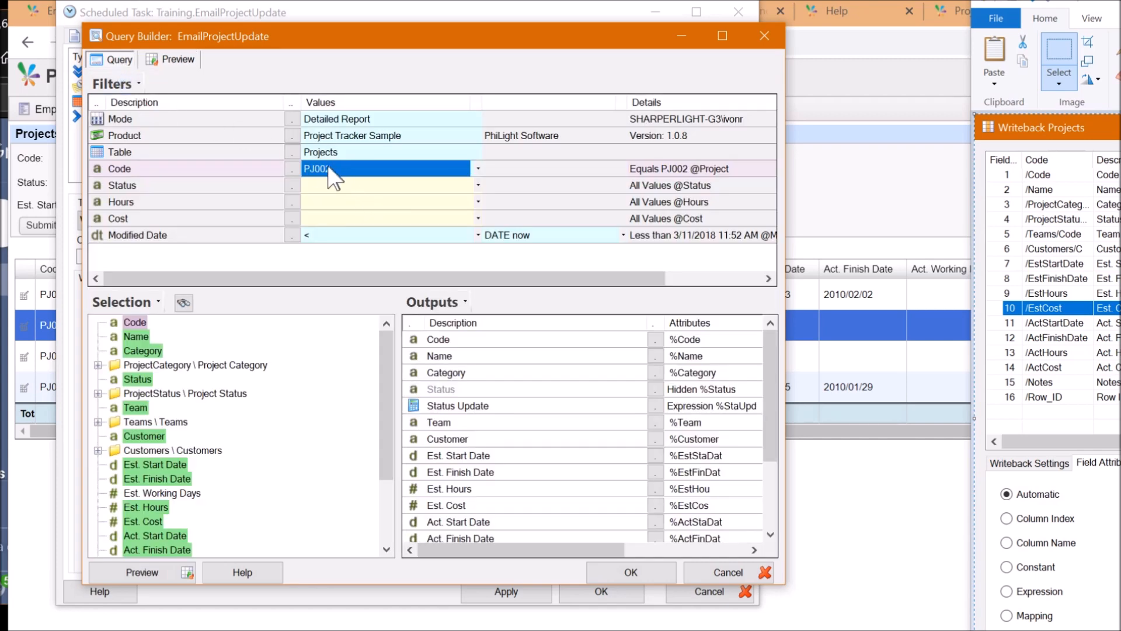
pyautogui.moveTo(287, 36); pyautogui.dragTo(857, 115)
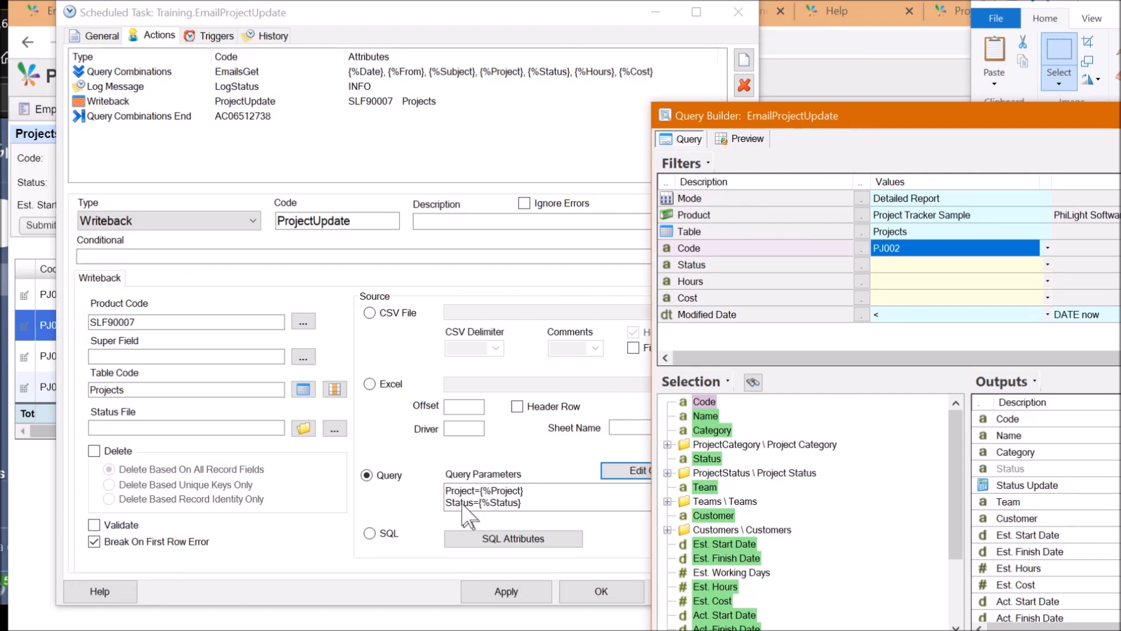
pyautogui.moveTo(793, 123); pyautogui.dragTo(298, 73)
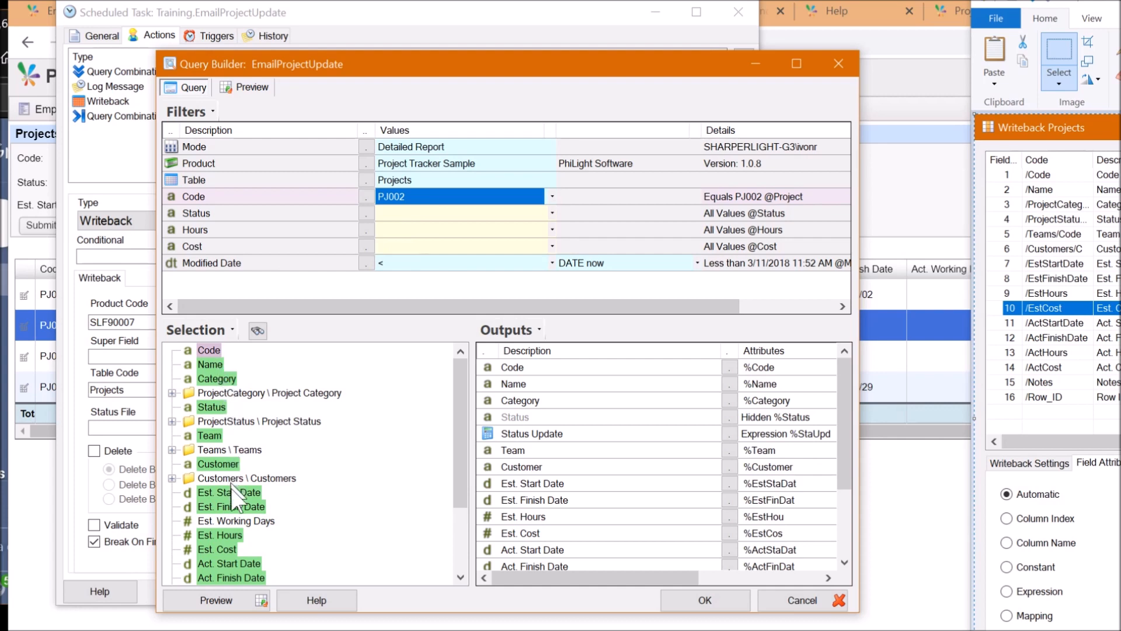
# Position the field-list screenshot beside the query and select the Code output
pyautogui.scroll(-2, 236, 514)
pyautogui.scroll(2, 235, 518)
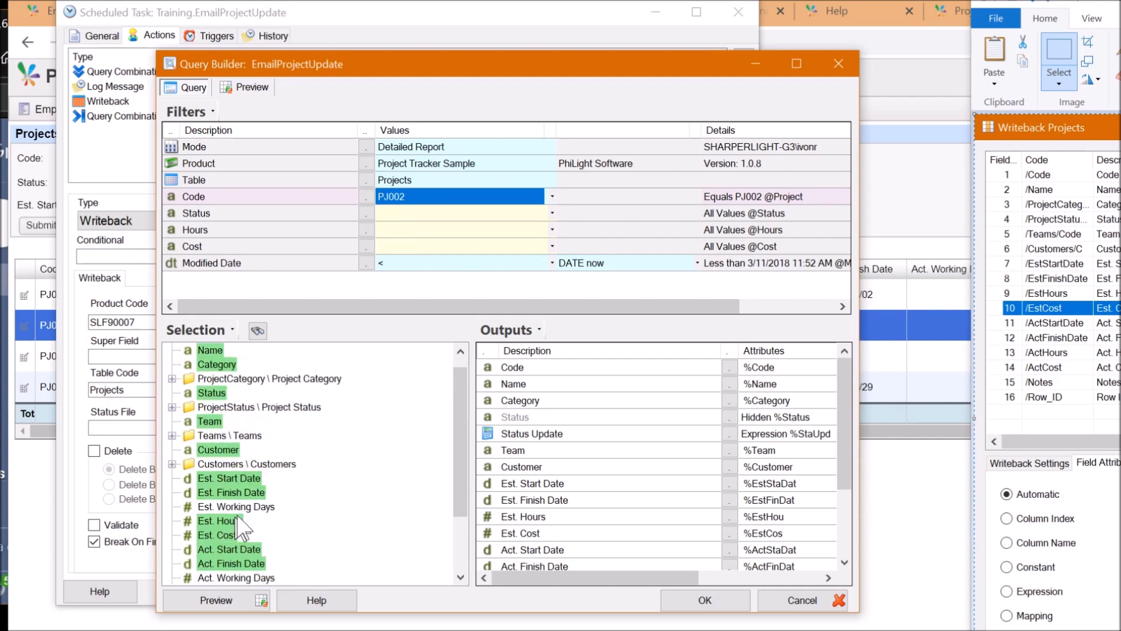
pyautogui.moveTo(1120, 2)
pyautogui.mouseDown()
pyautogui.moveTo(416, 0)
pyautogui.moveTo(436, 10)
pyautogui.mouseUp()
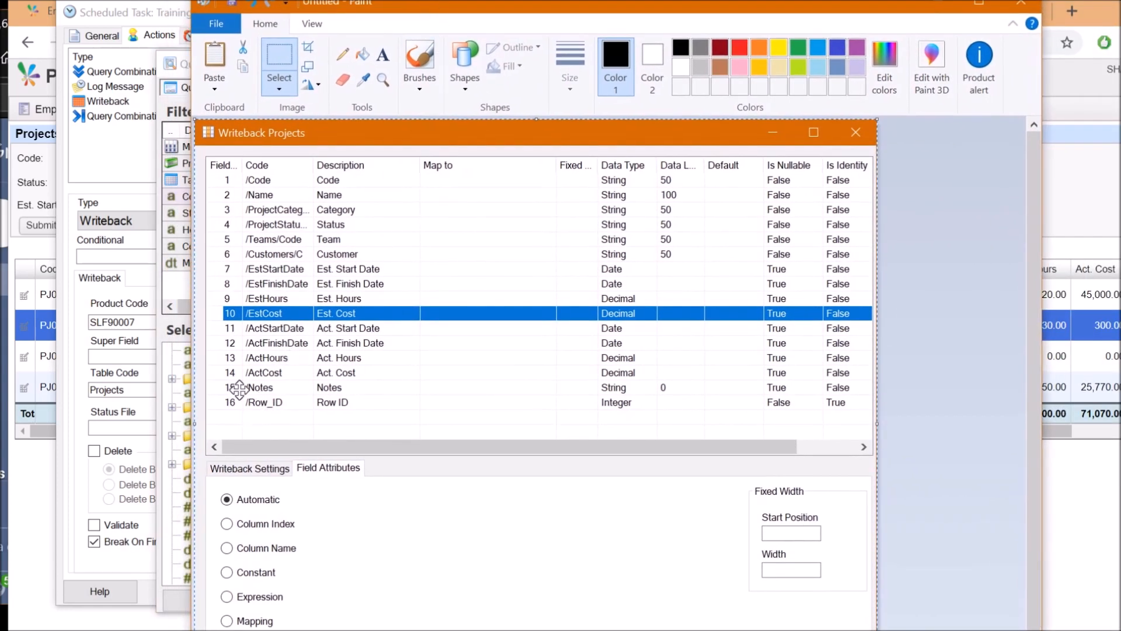
pyautogui.moveTo(473, 9)
pyautogui.mouseDown()
pyautogui.moveTo(773, 49)
pyautogui.moveTo(704, 51)
pyautogui.moveTo(970, 114)
pyautogui.moveTo(1035, 98)
pyautogui.mouseUp()
pyautogui.click(519, 399)
pyautogui.click(517, 372)
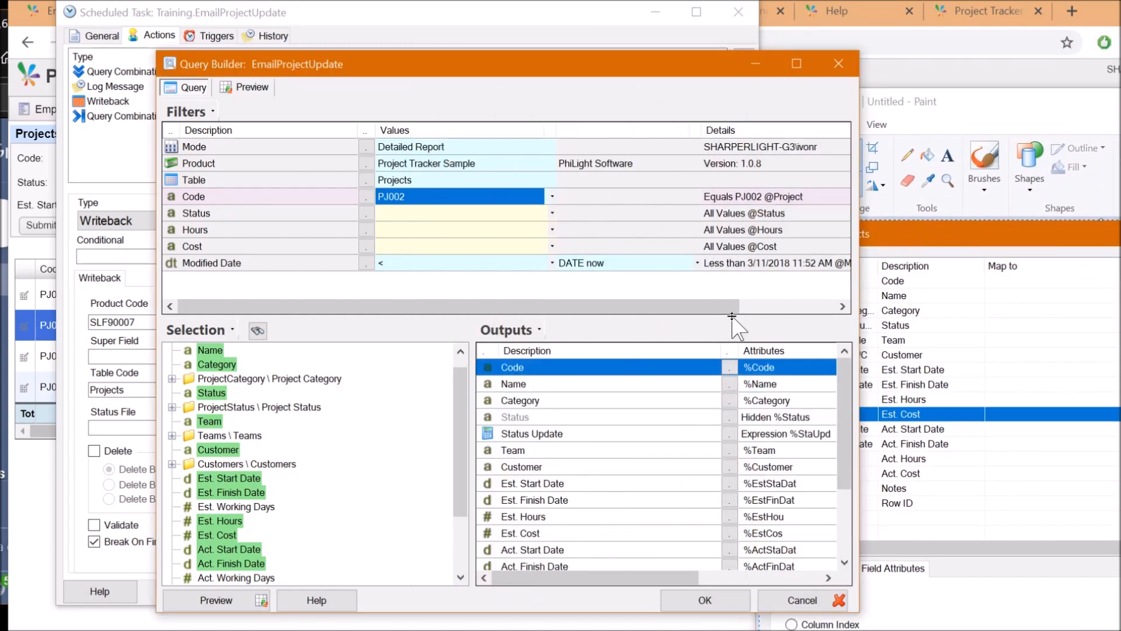
pyautogui.click(928, 246)
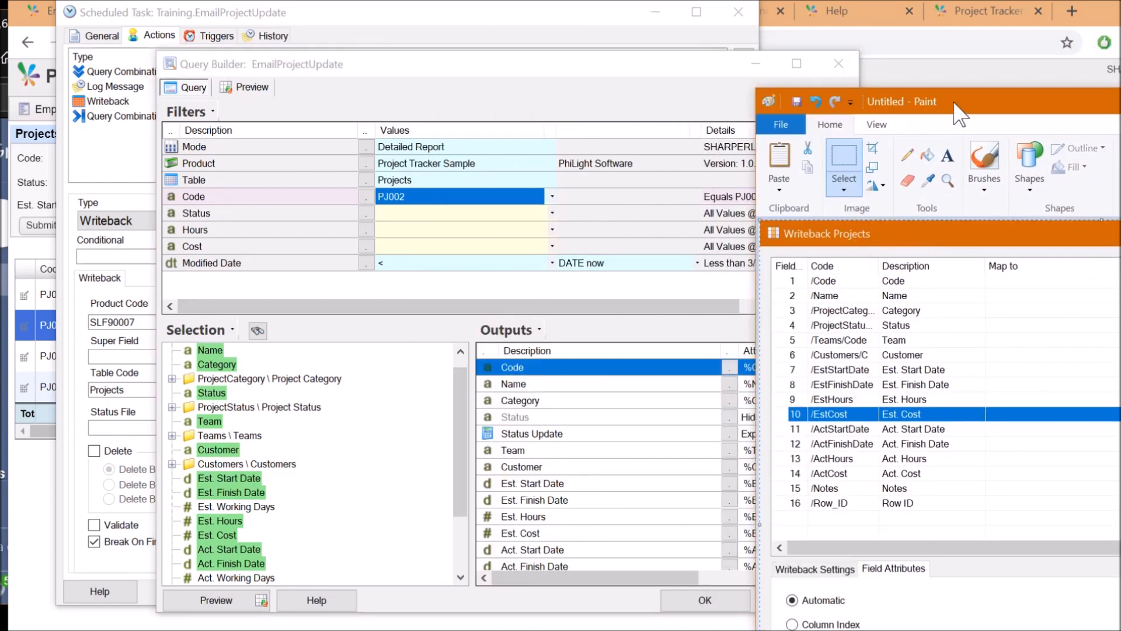
pyautogui.moveTo(958, 111); pyautogui.dragTo(811, 106)
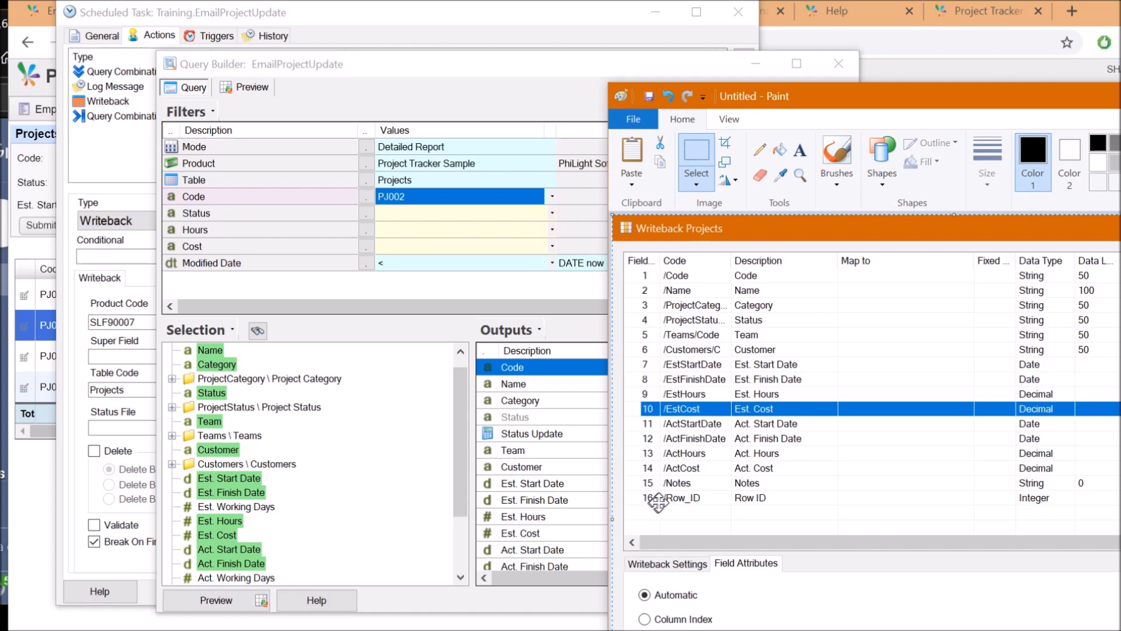
# Select the Team and Status outputs, then open Status Update's Output Options
pyautogui.click(528, 449)
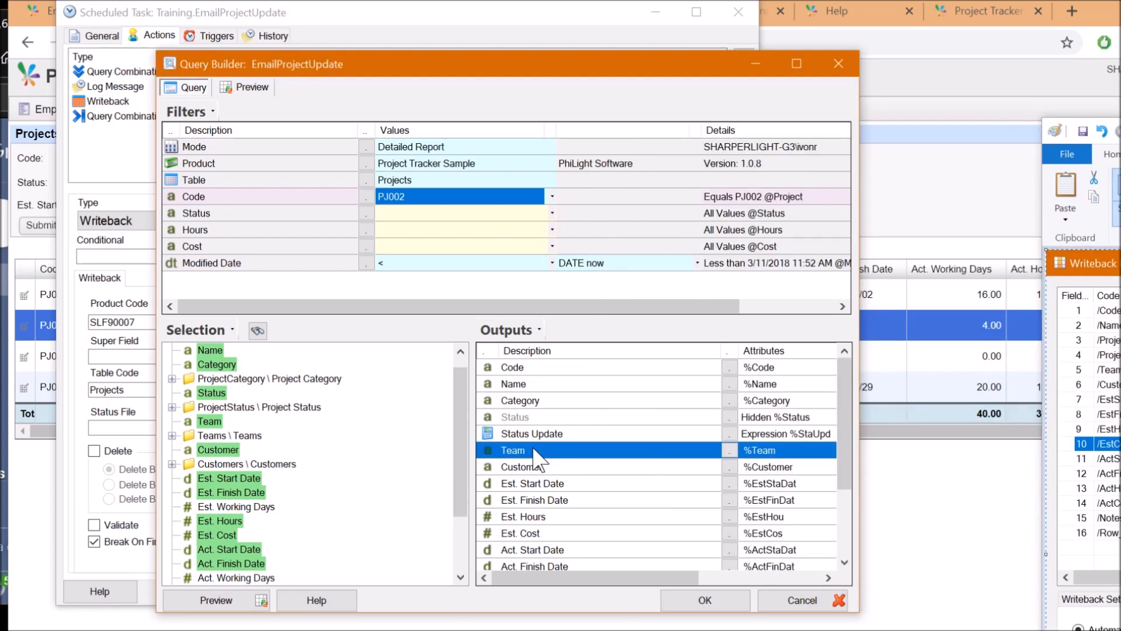
pyautogui.click(521, 418)
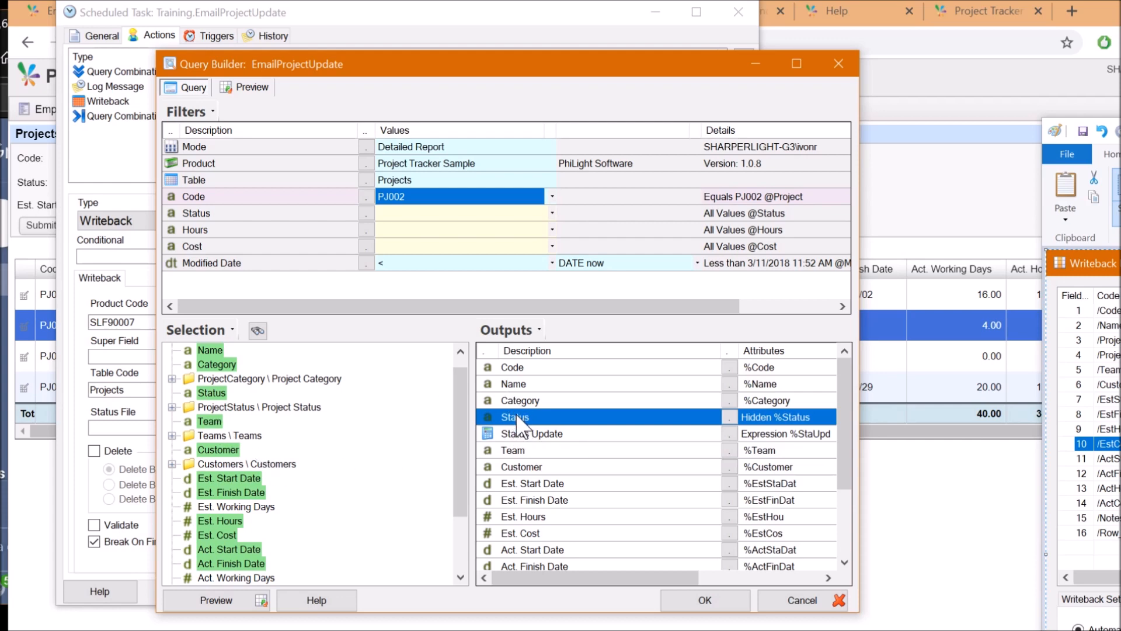
pyautogui.click(503, 437)
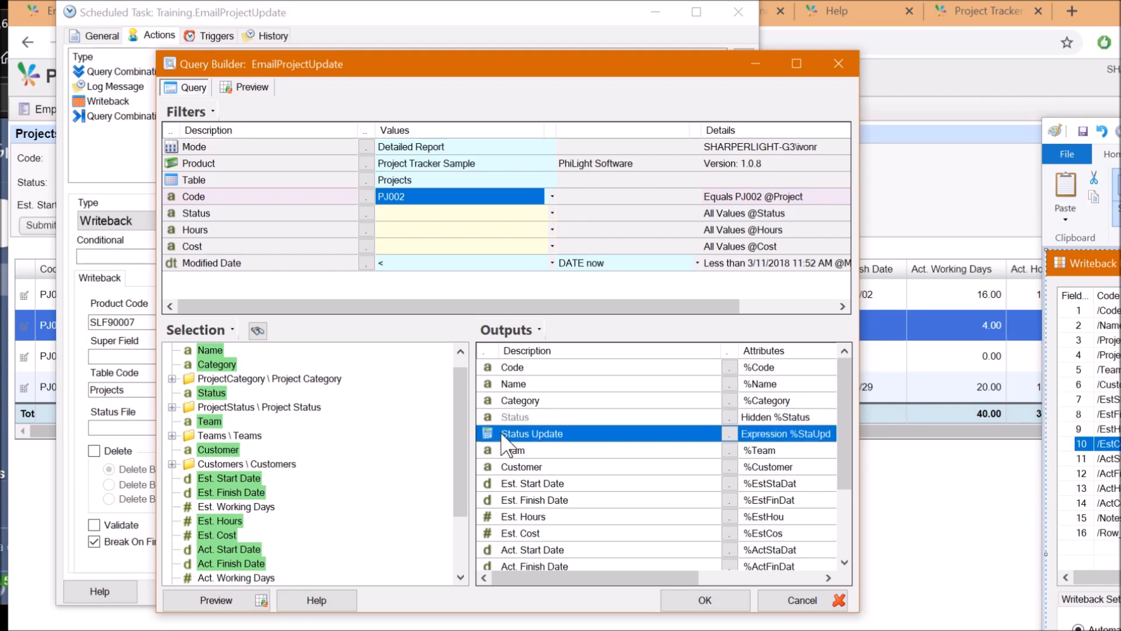
pyautogui.doubleClick(501, 435)
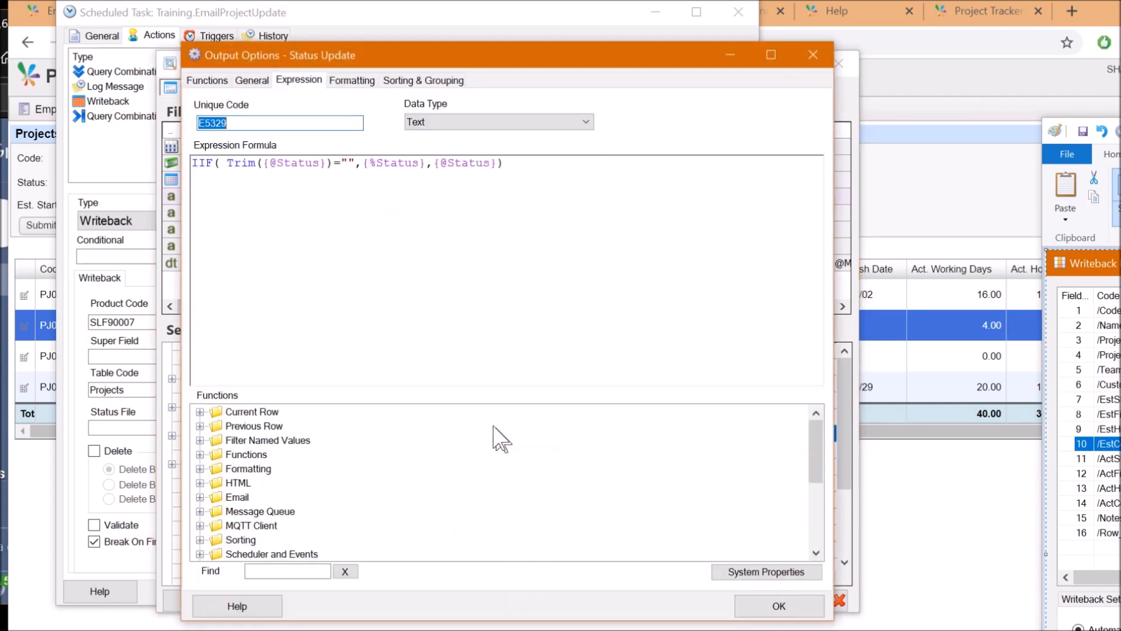
# Inspect the Status Update formula's empty-status fallback, close it unchanged, and select the Status filter
pyautogui.click(277, 164)
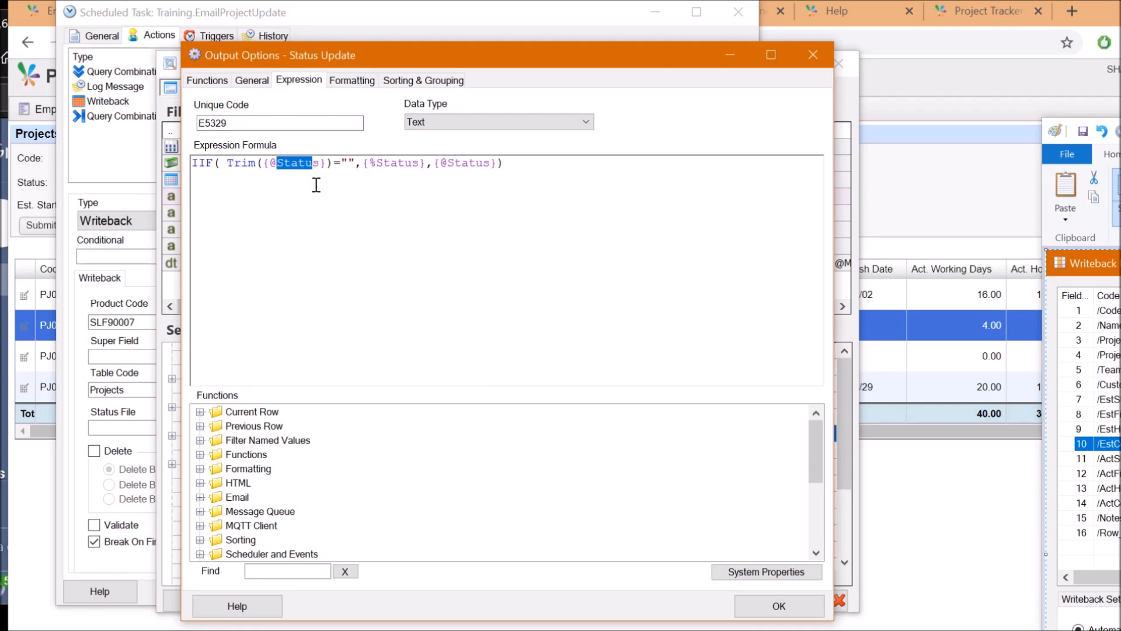
pyautogui.click(348, 163)
pyautogui.moveTo(379, 160); pyautogui.dragTo(401, 163)
pyautogui.click(407, 167)
pyautogui.click(779, 605)
pyautogui.click(198, 215)
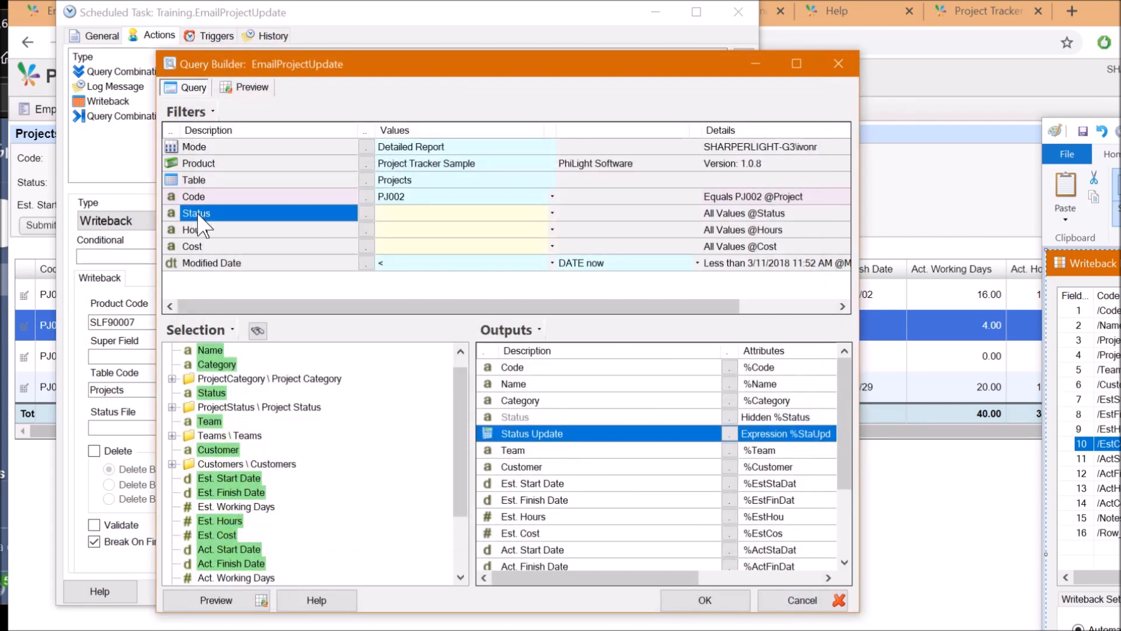
# Select the Status filter value and Status output, and glance at the scheduled task behind
pyautogui.click(416, 215)
pyautogui.click(524, 418)
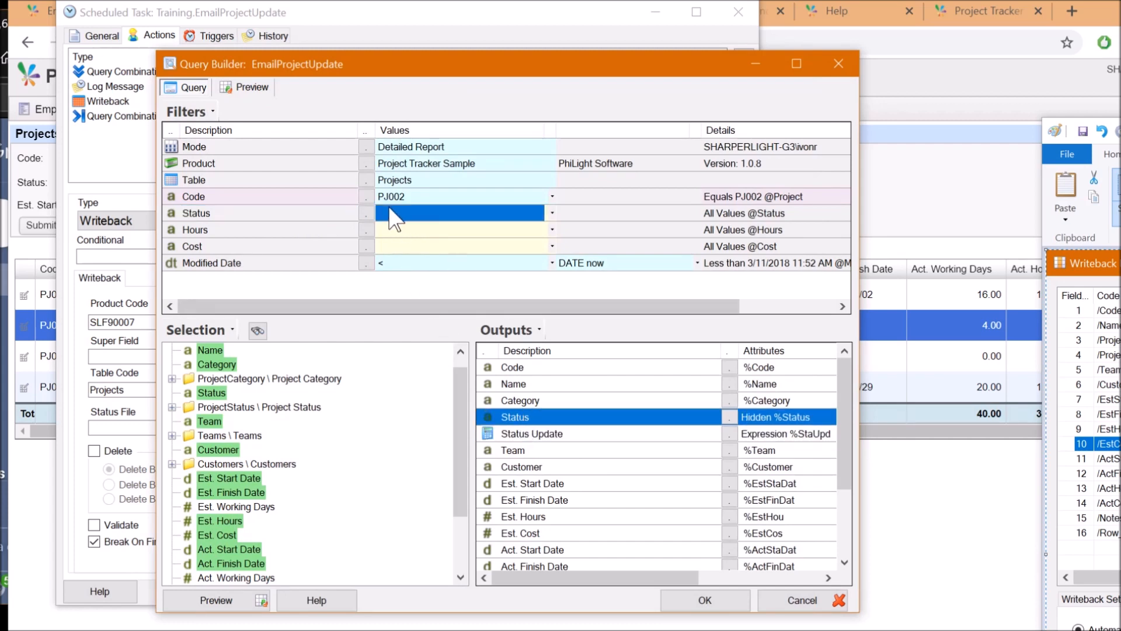
pyautogui.moveTo(448, 69); pyautogui.dragTo(875, 106)
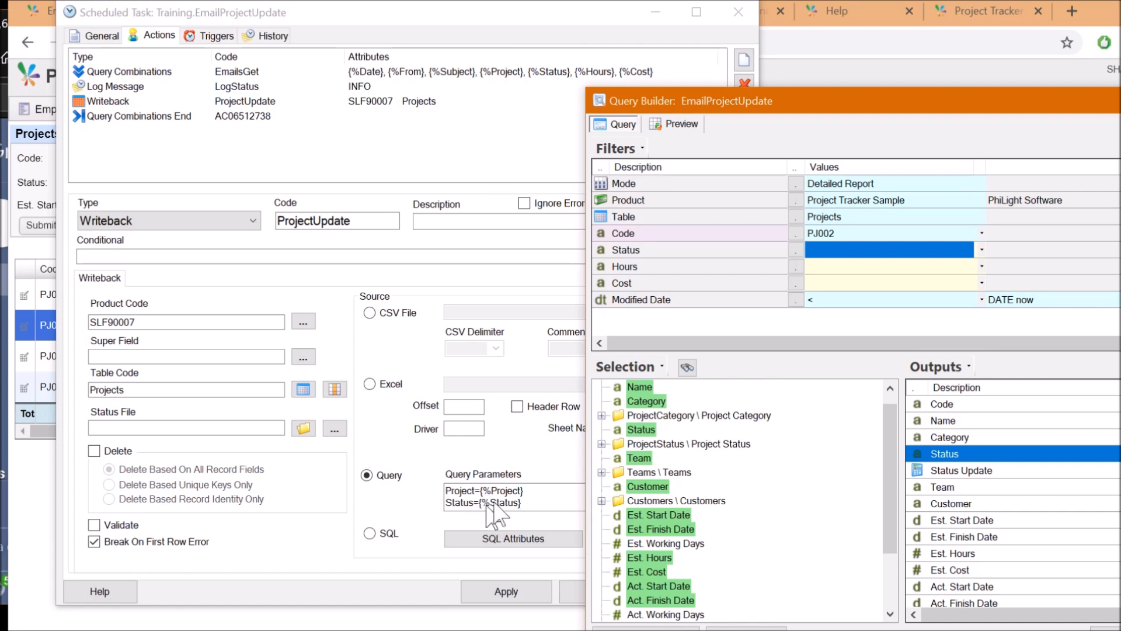
pyautogui.moveTo(815, 107); pyautogui.dragTo(436, 79)
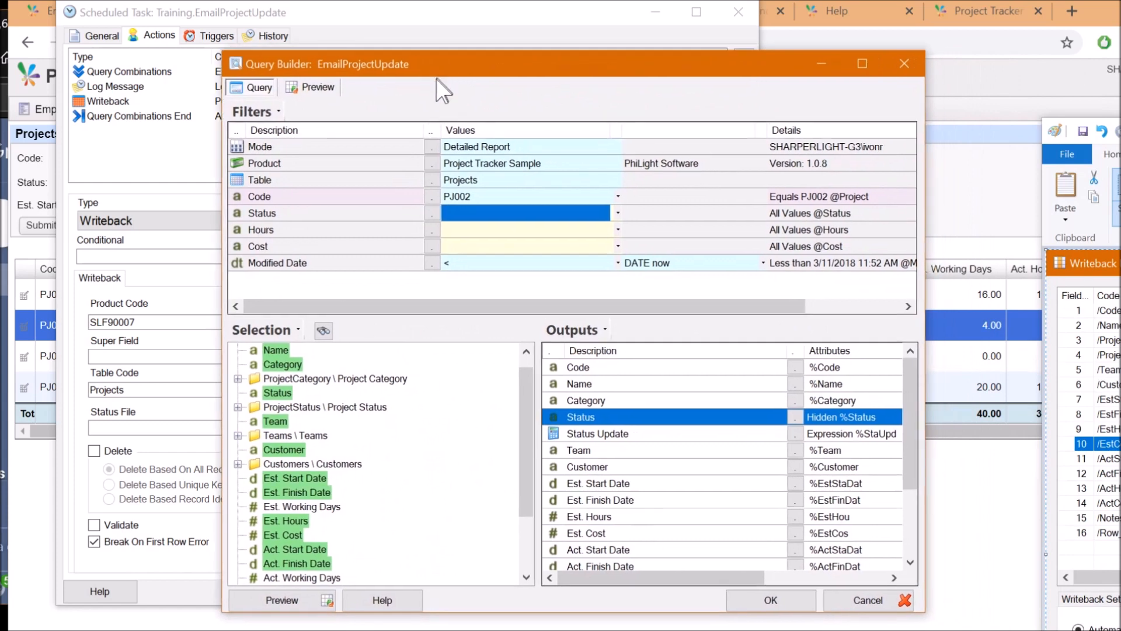
# Add a new text filter named Status to the query criteria
pyautogui.rightClick(325, 214)
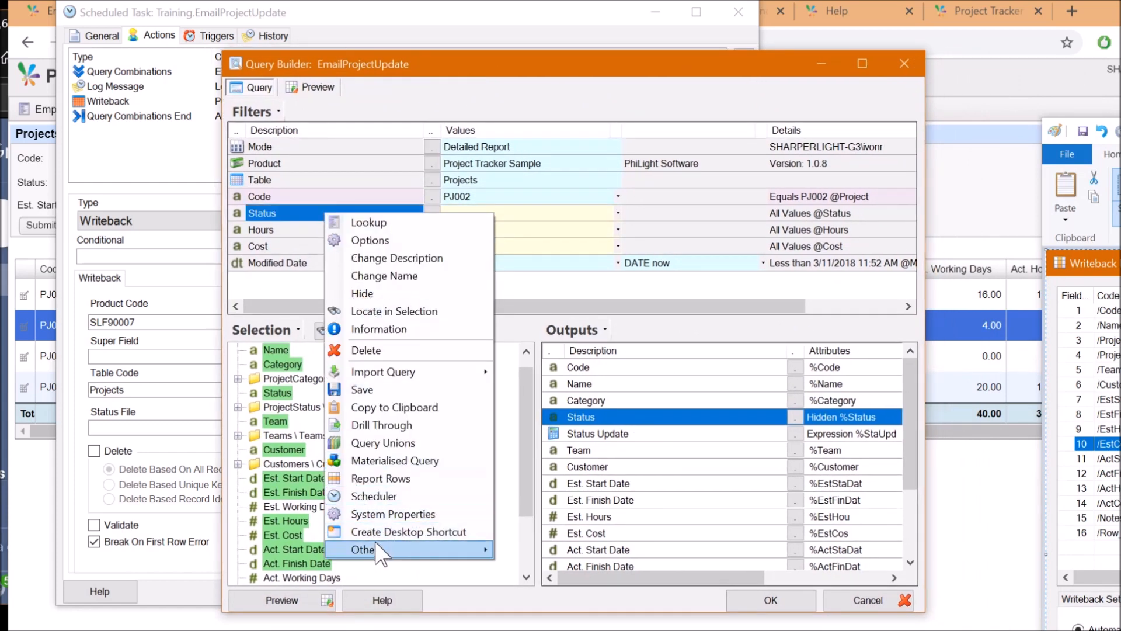
pyautogui.moveTo(378, 551)
pyautogui.moveTo(503, 67); pyautogui.dragTo(465, 0)
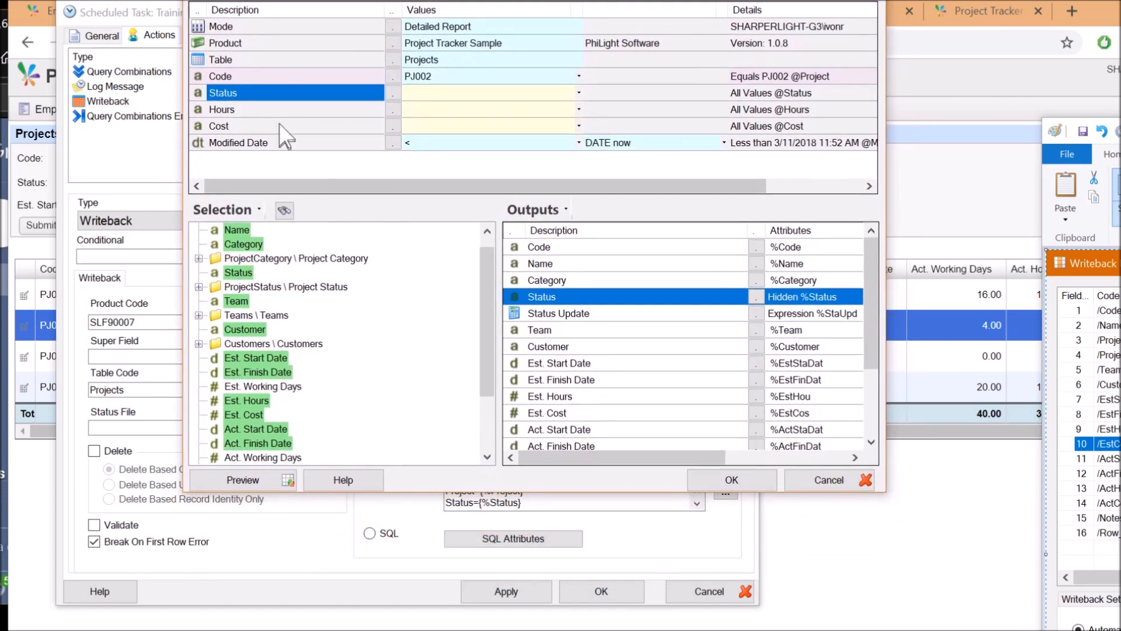
pyautogui.rightClick(286, 93)
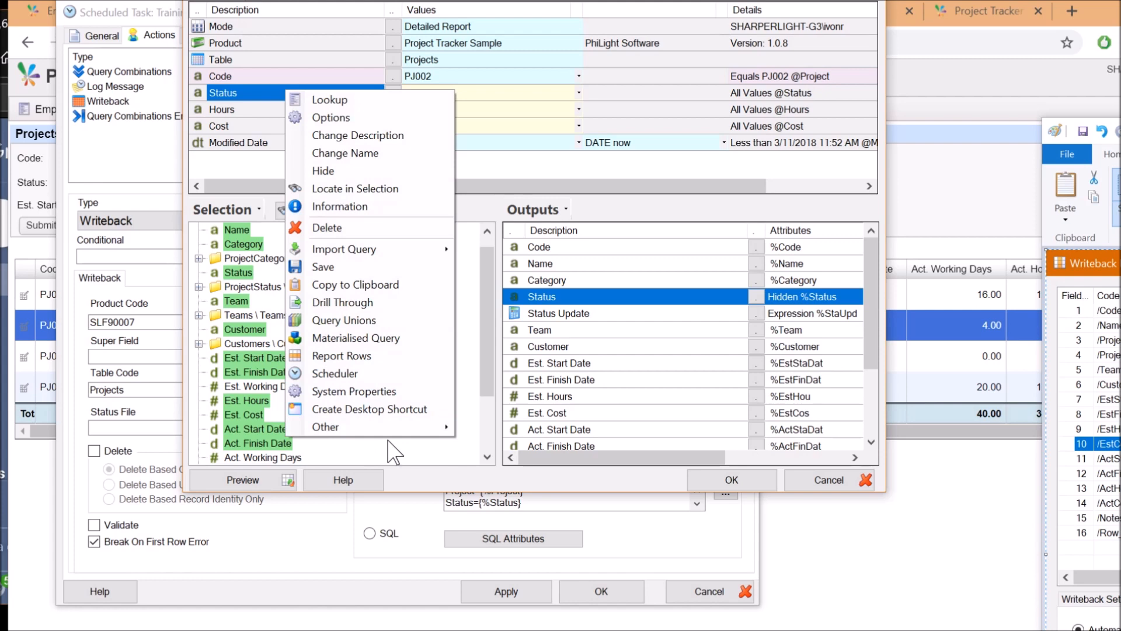
pyautogui.moveTo(403, 431)
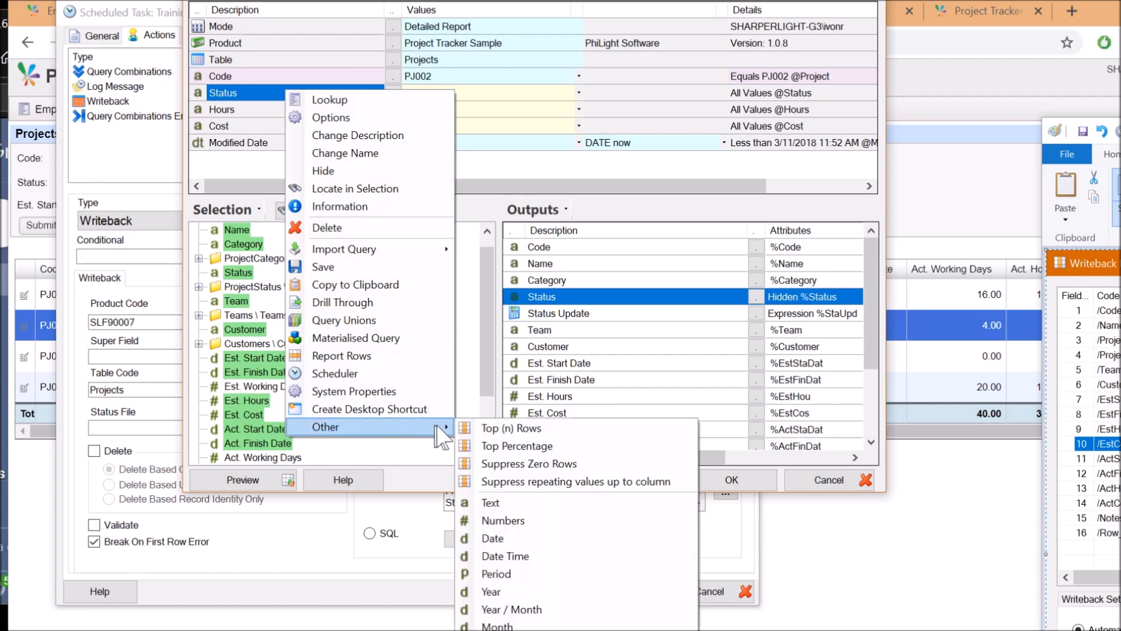
pyautogui.click(516, 503)
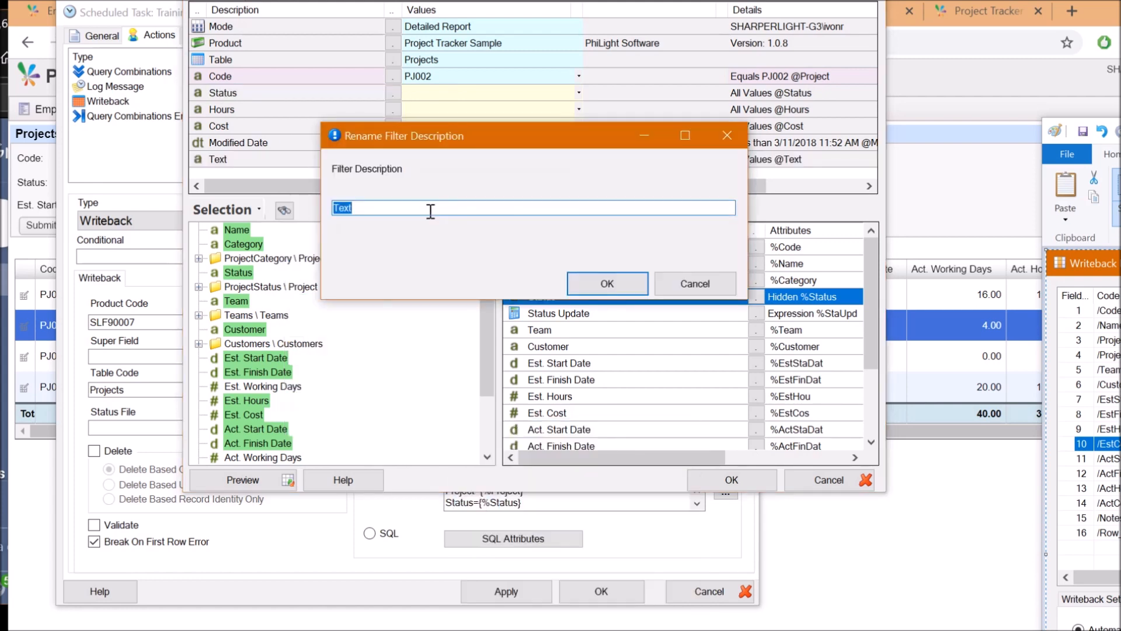
pyautogui.write('Status')
pyautogui.press('Return')
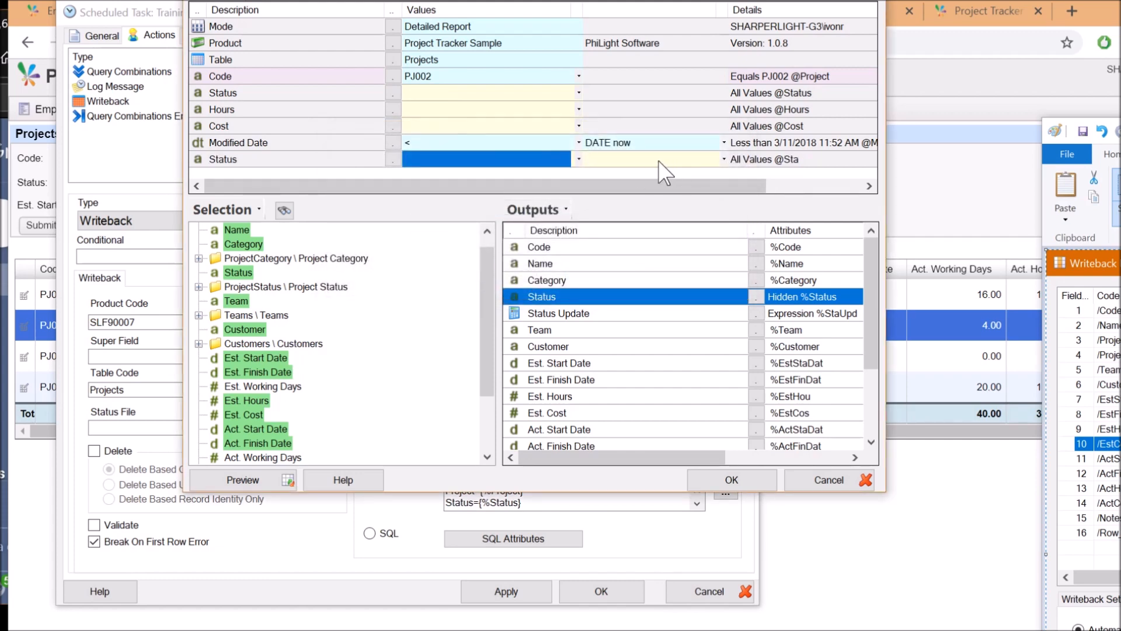
# Set the new Status filter's behaviour to Single Values Only
pyautogui.click(657, 160)
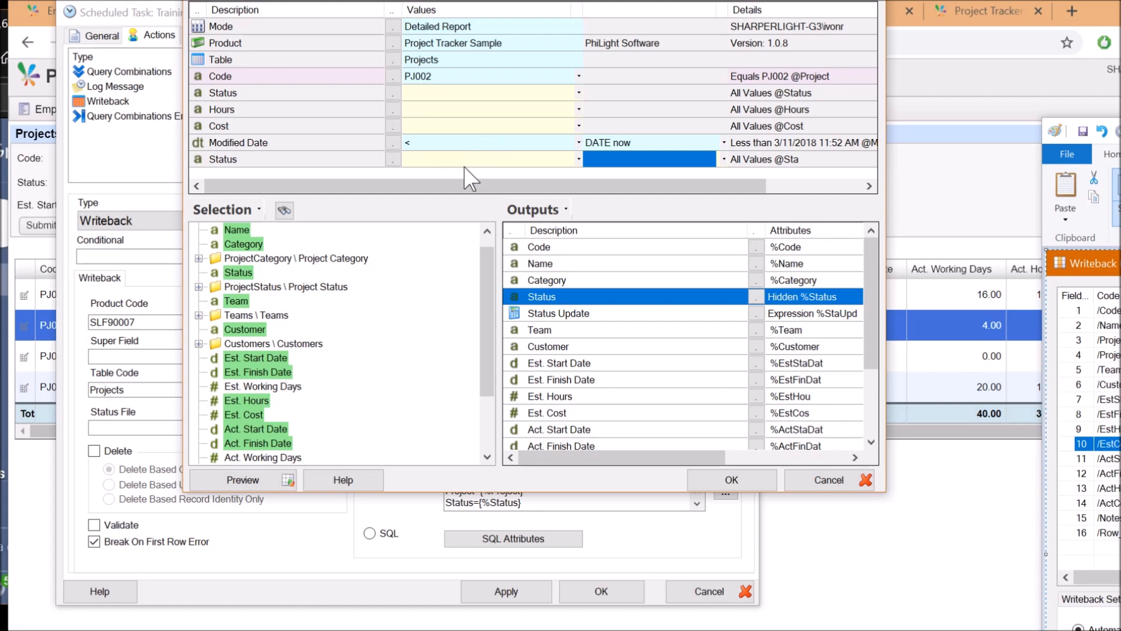
pyautogui.click(364, 160)
pyautogui.doubleClick(363, 160)
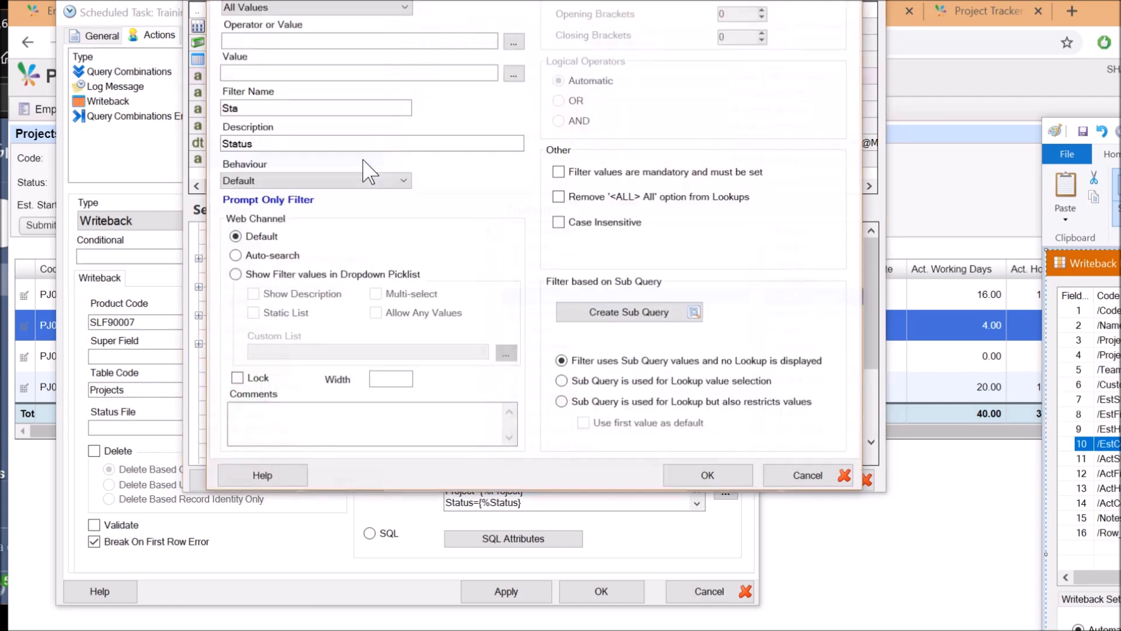
pyautogui.click(350, 181)
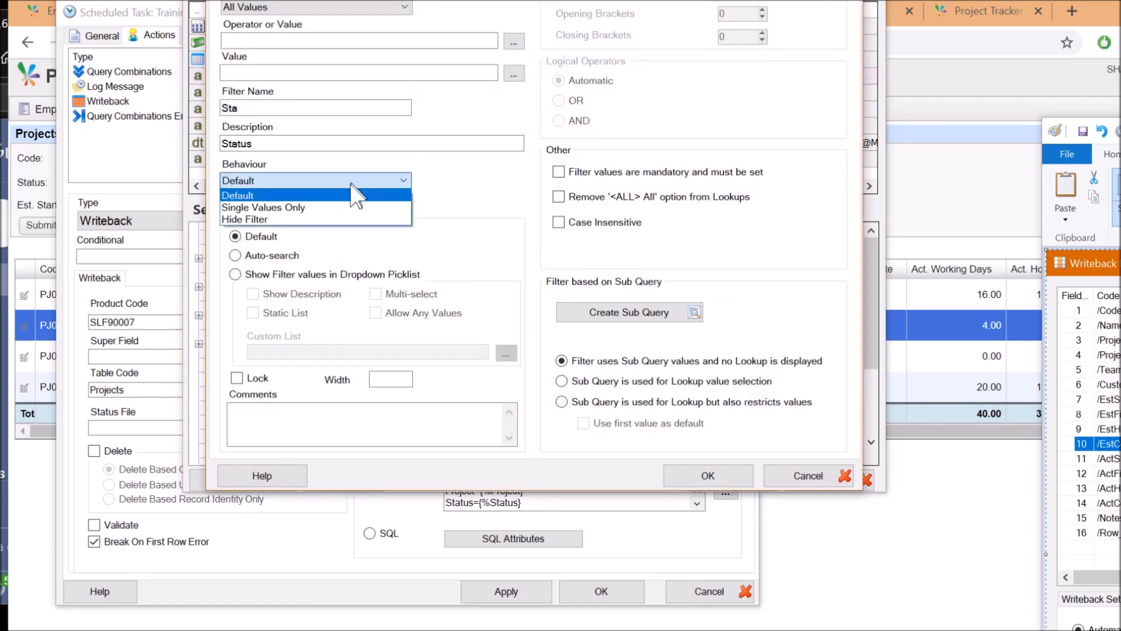
pyautogui.click(320, 208)
pyautogui.click(707, 475)
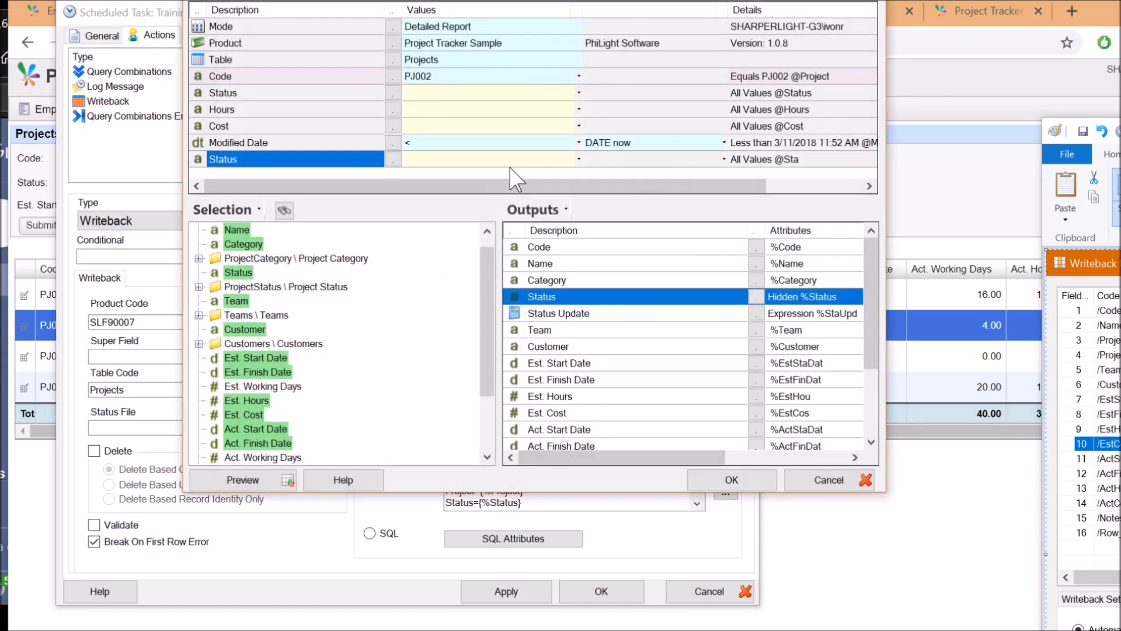
# Delete the duplicate Status filter, leaving the original Status, Hours and Cost filters
pyautogui.click(435, 160)
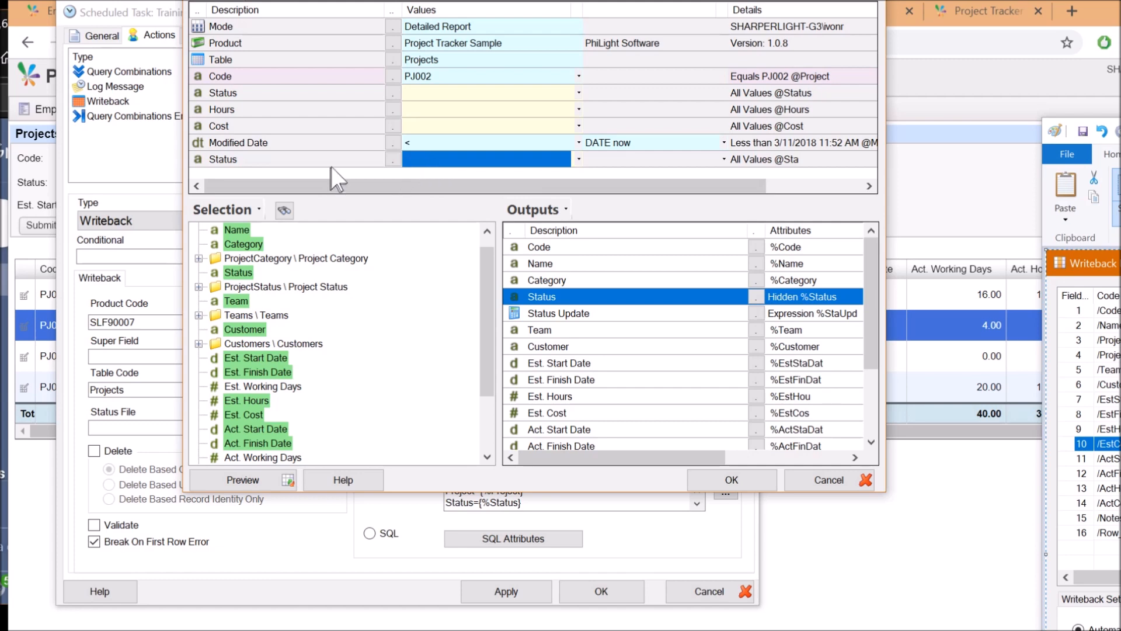
pyautogui.click(542, 315)
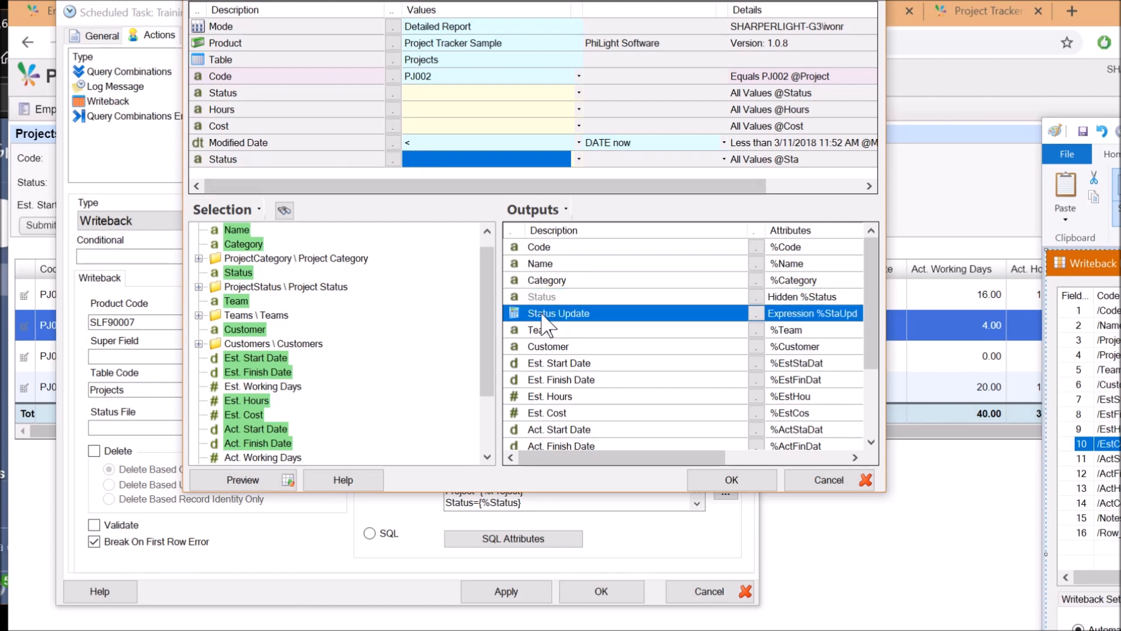
pyautogui.click(545, 299)
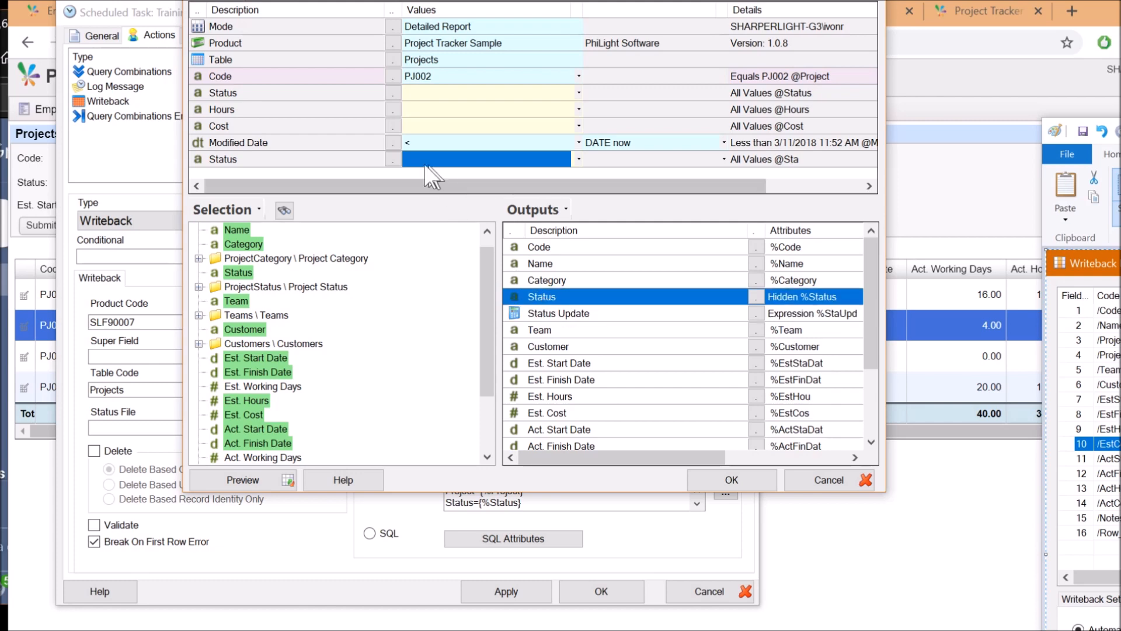
pyautogui.click(328, 159)
pyautogui.press('Delete')
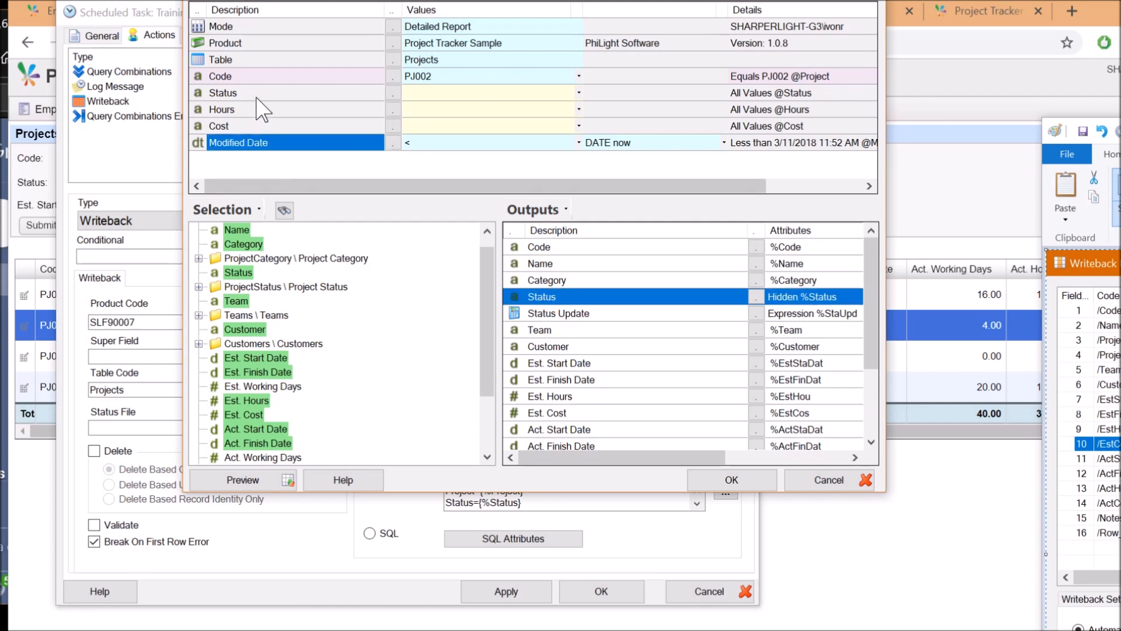
pyautogui.click(263, 94)
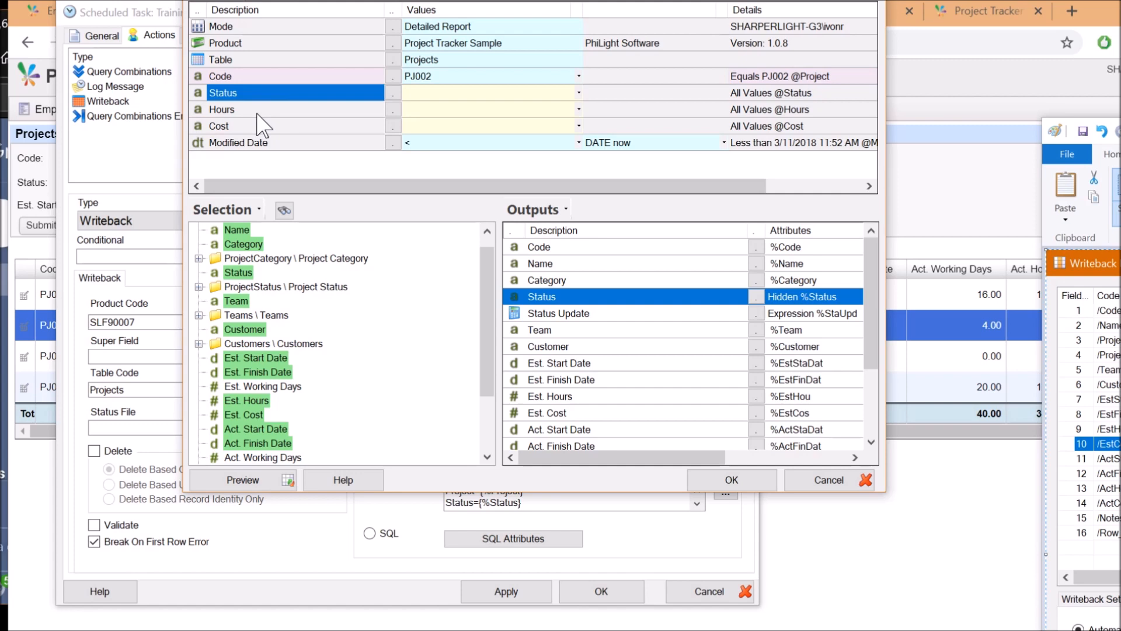
pyautogui.click(258, 111)
pyautogui.click(260, 126)
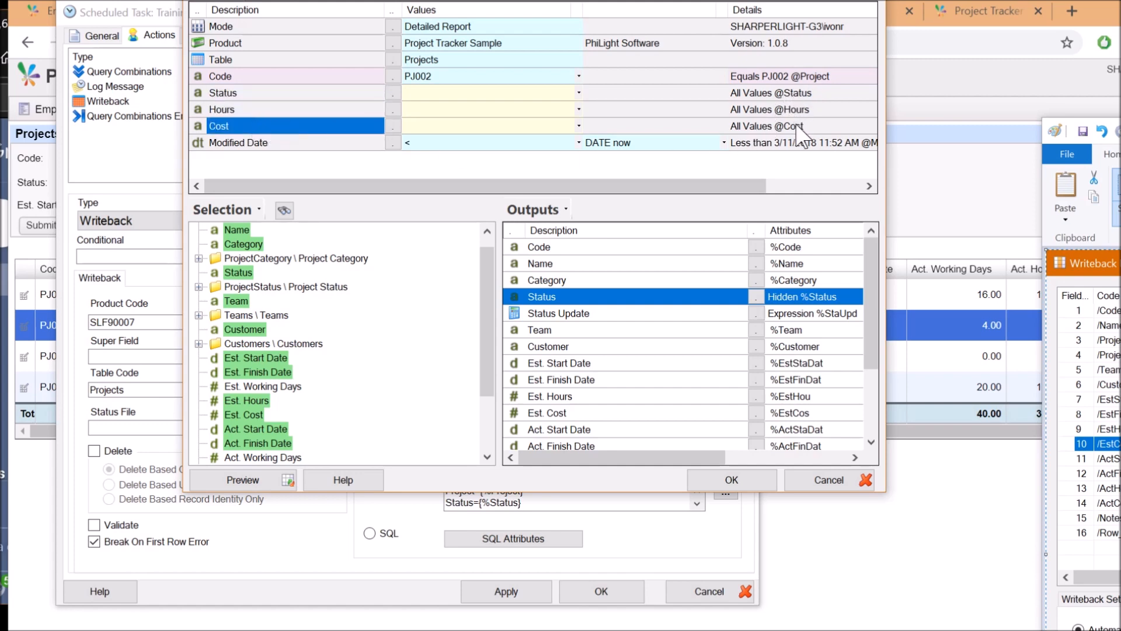
pyautogui.doubleClick(561, 313)
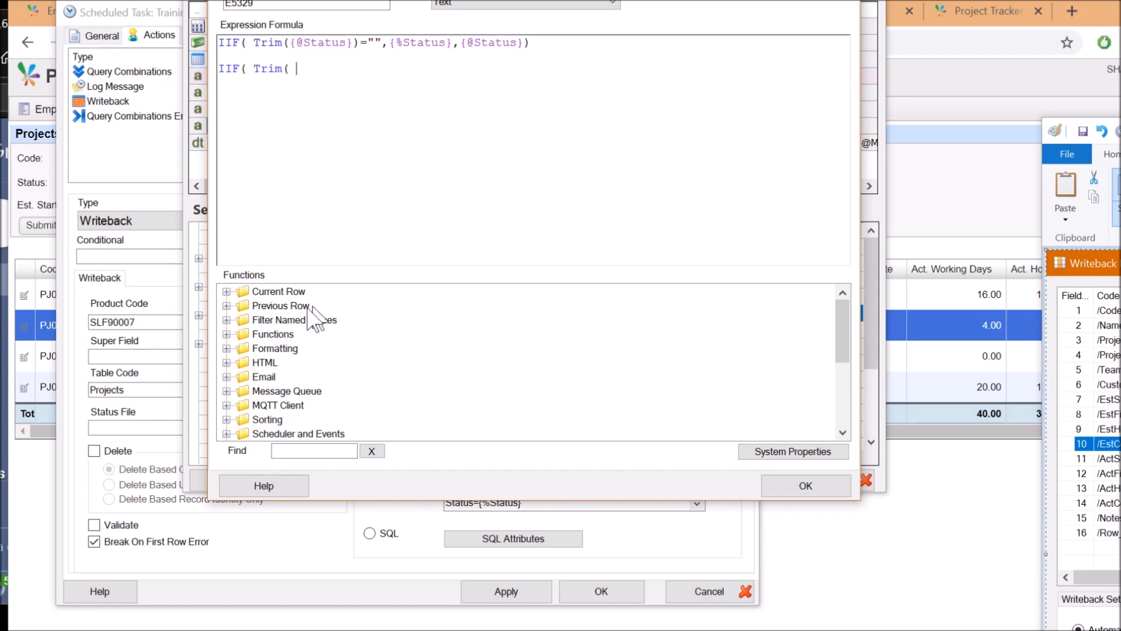
pyautogui.doubleClick(255, 319)
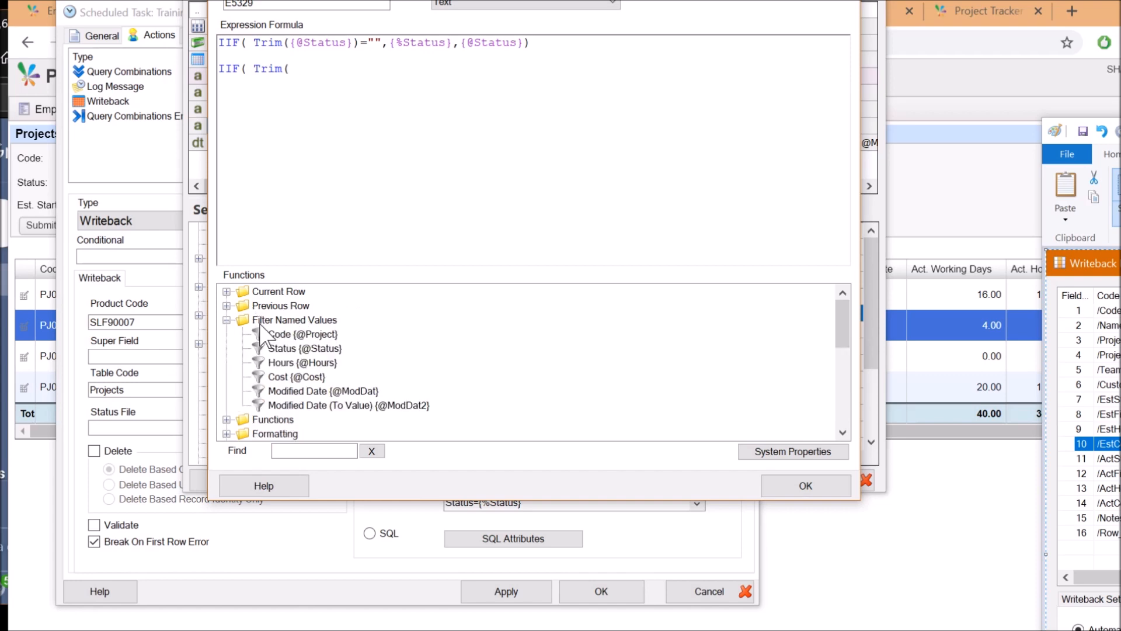
pyautogui.click(305, 349)
pyautogui.doubleClick(292, 350)
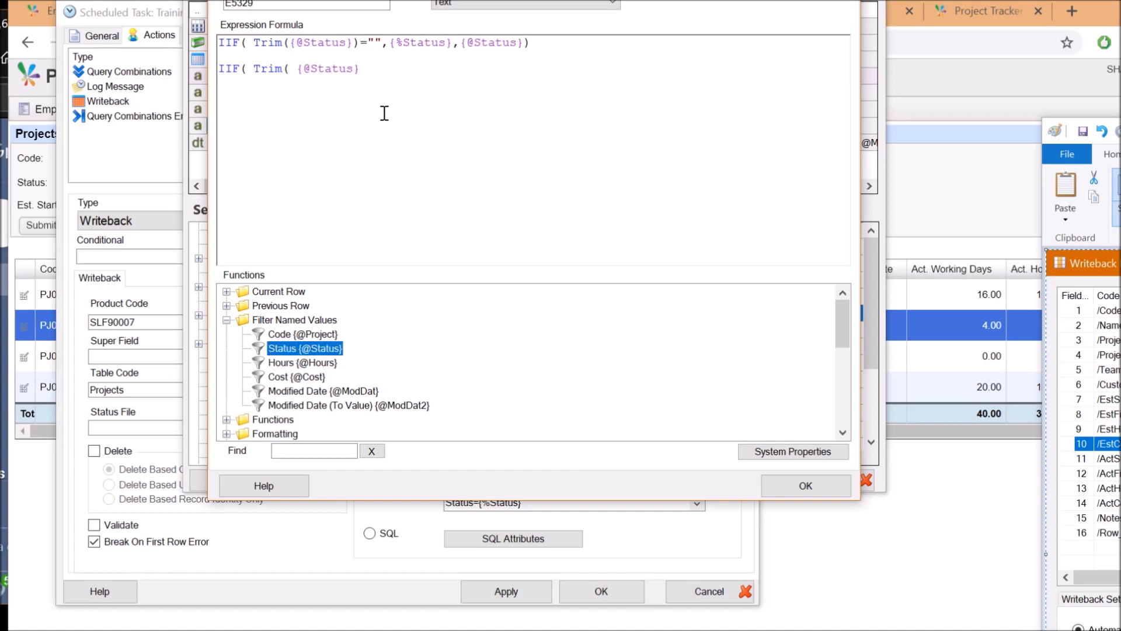
pyautogui.click(383, 66)
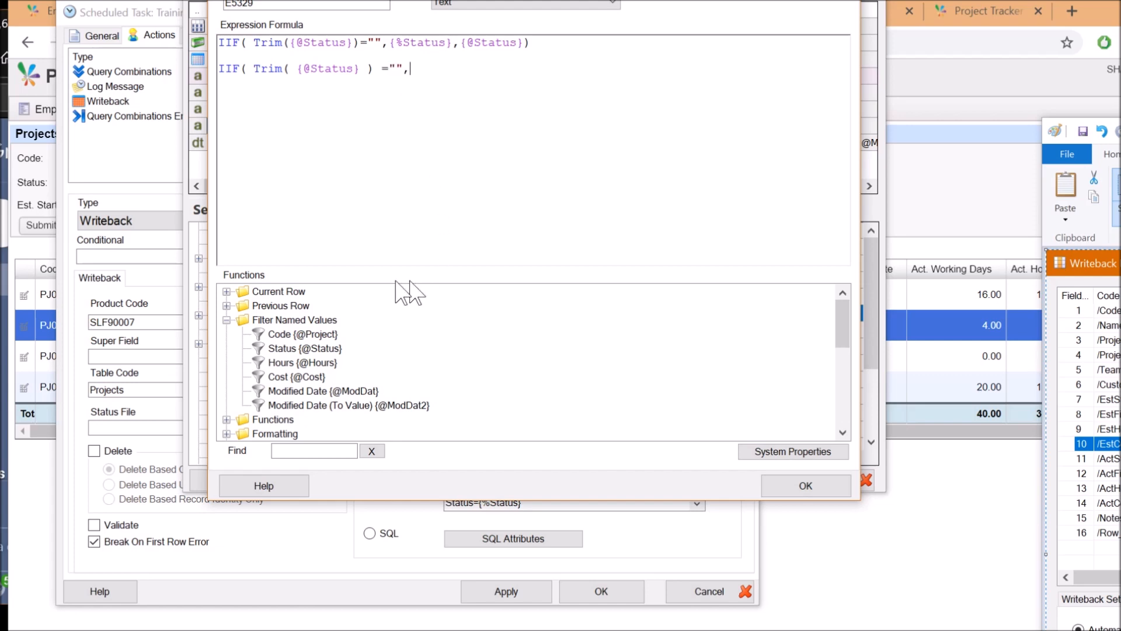
pyautogui.click(227, 320)
pyautogui.click(227, 291)
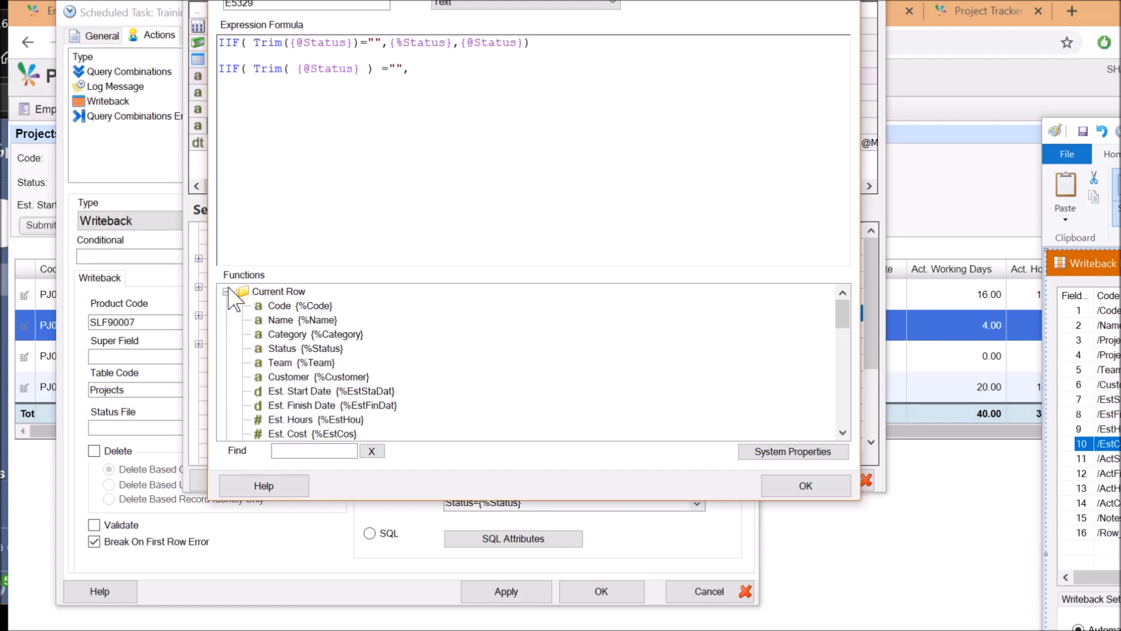
pyautogui.doubleClick(327, 351)
pyautogui.scroll(-5, 288, 421)
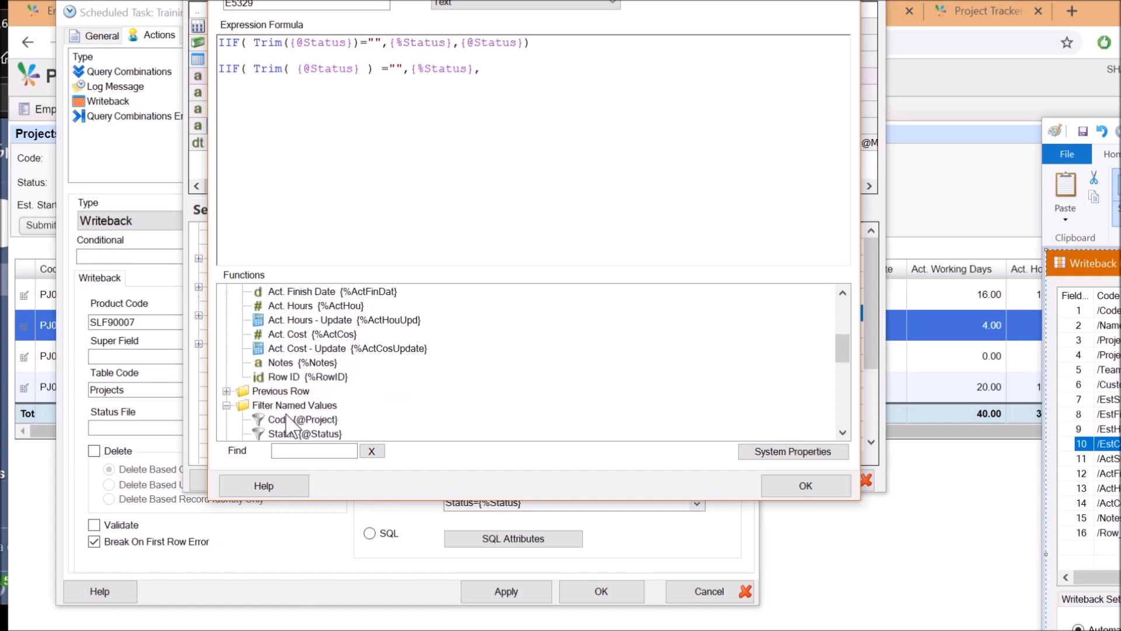
pyautogui.scroll(-1, 288, 420)
pyautogui.doubleClick(301, 390)
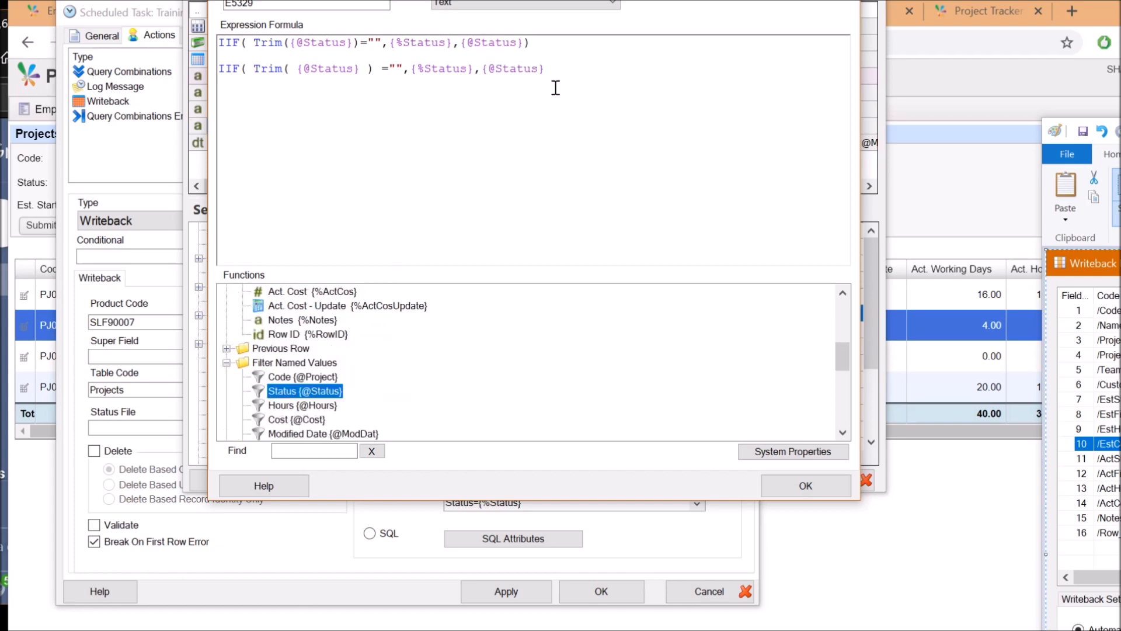
pyautogui.click(579, 73)
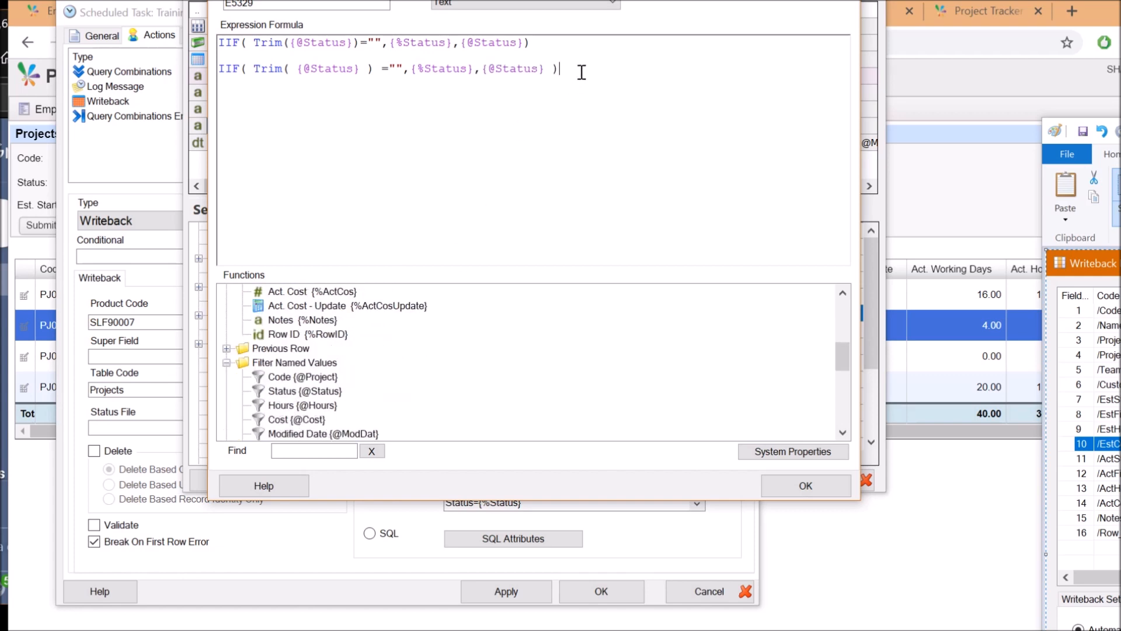
pyautogui.hotkey('shift', 'Down')
pyautogui.press('Delete')
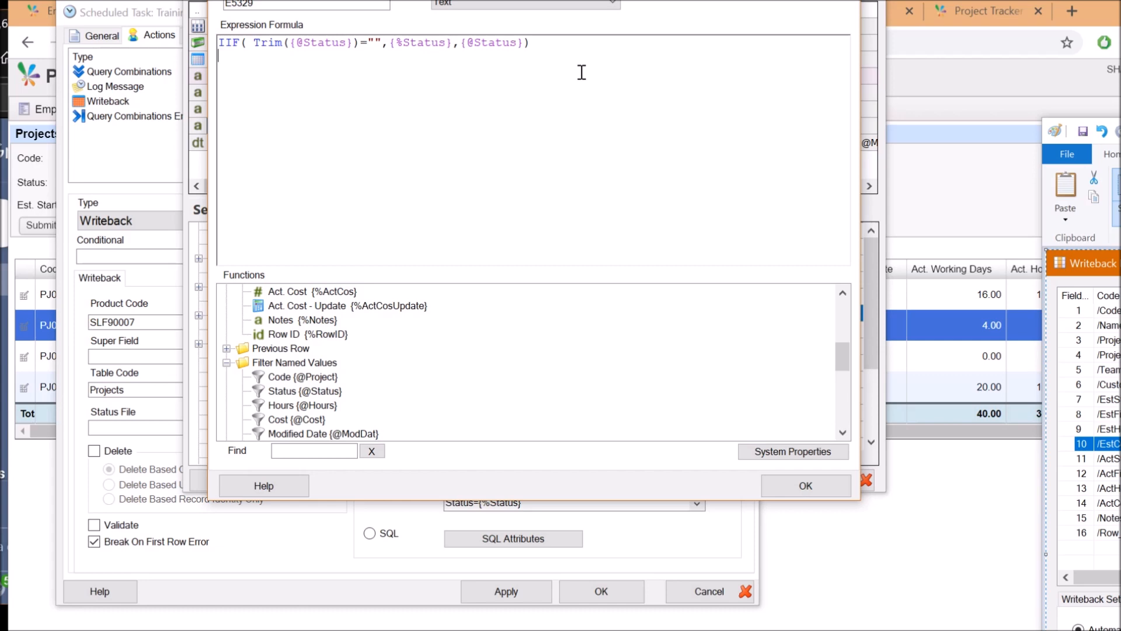
pyautogui.click(776, 488)
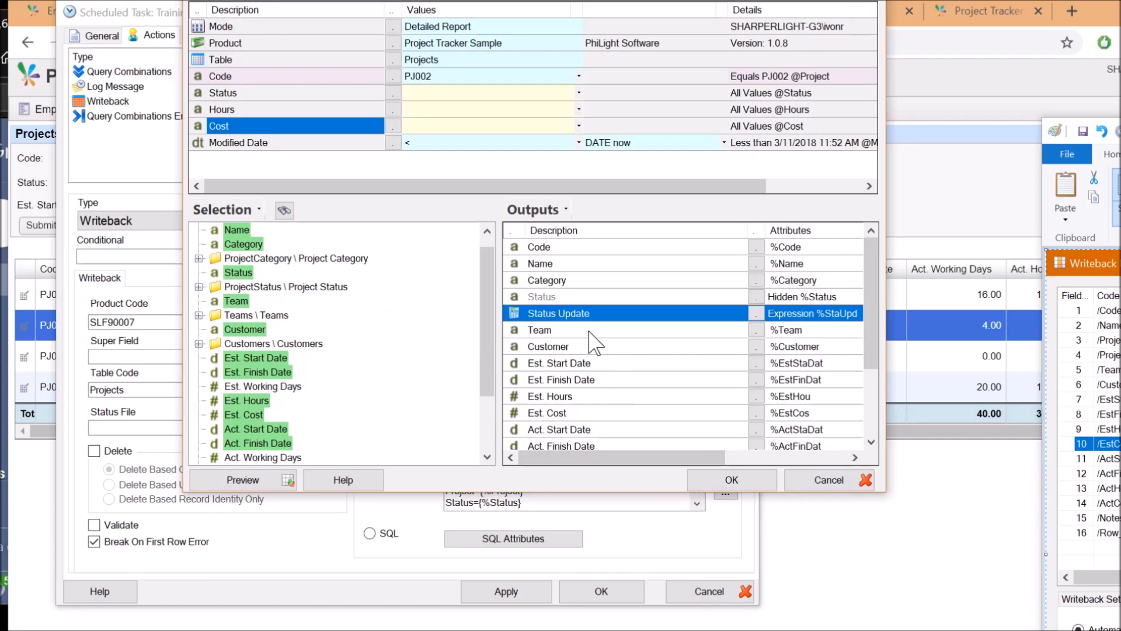
pyautogui.scroll(-2, 589, 356)
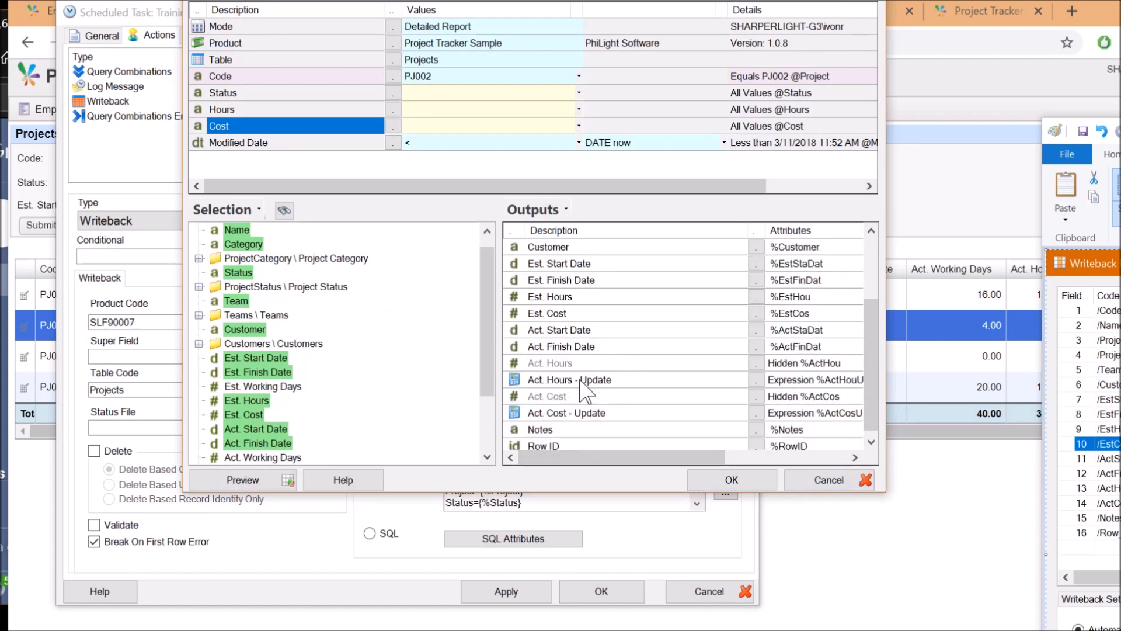
pyautogui.click(541, 364)
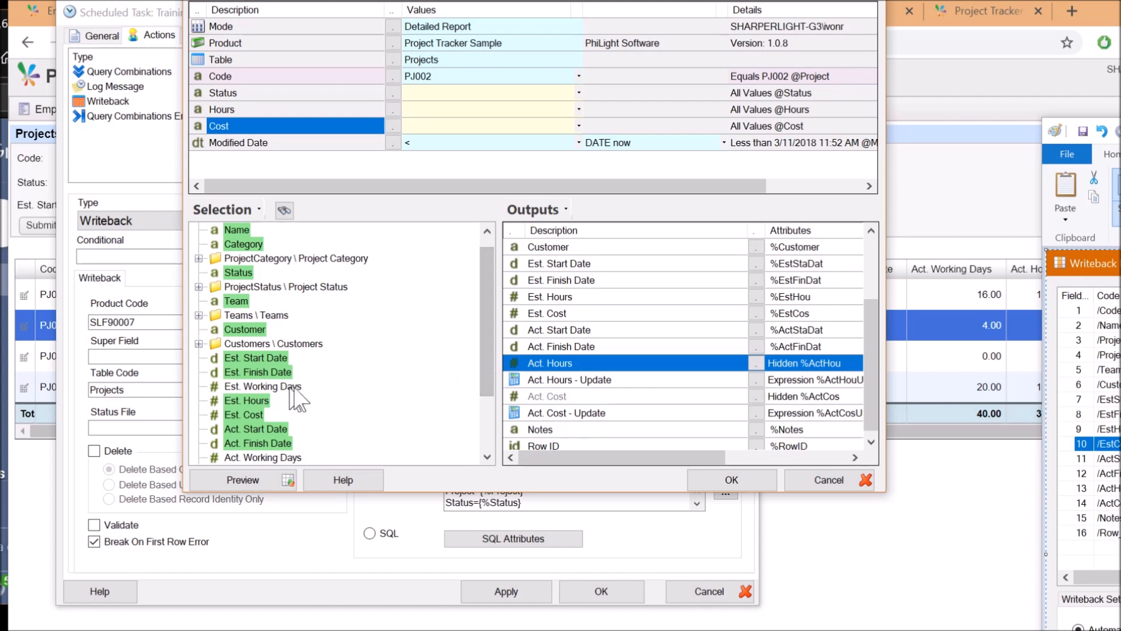
pyautogui.doubleClick(558, 383)
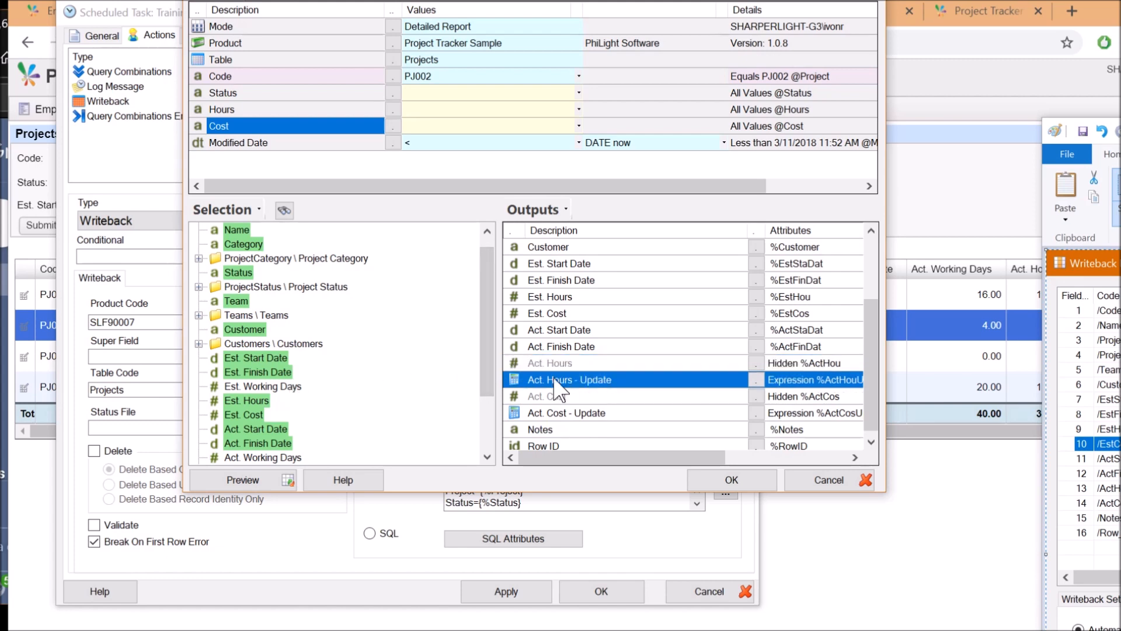
pyautogui.click(296, 46)
pyautogui.doubleClick(312, 44)
pyautogui.click(370, 44)
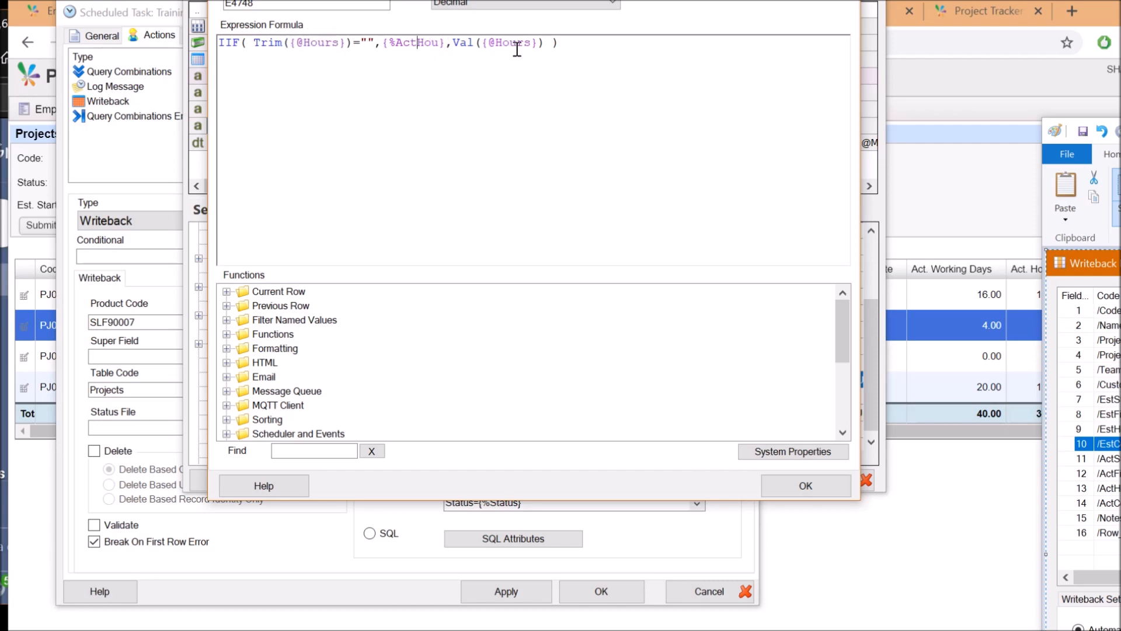
pyautogui.moveTo(546, 44); pyautogui.dragTo(469, 39)
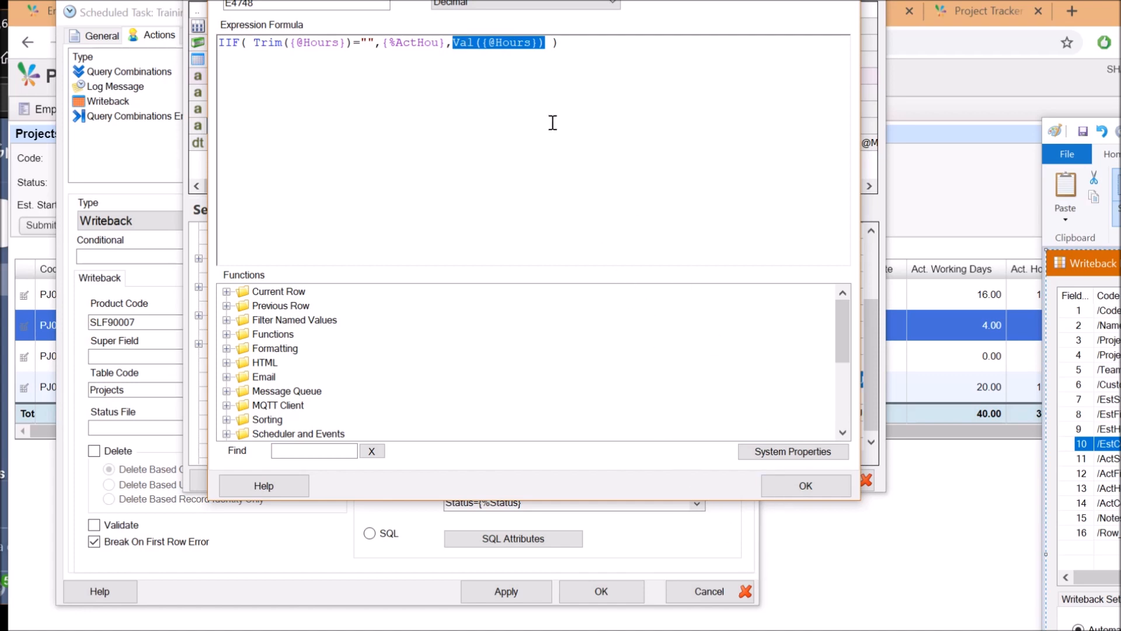
pyautogui.doubleClick(460, 44)
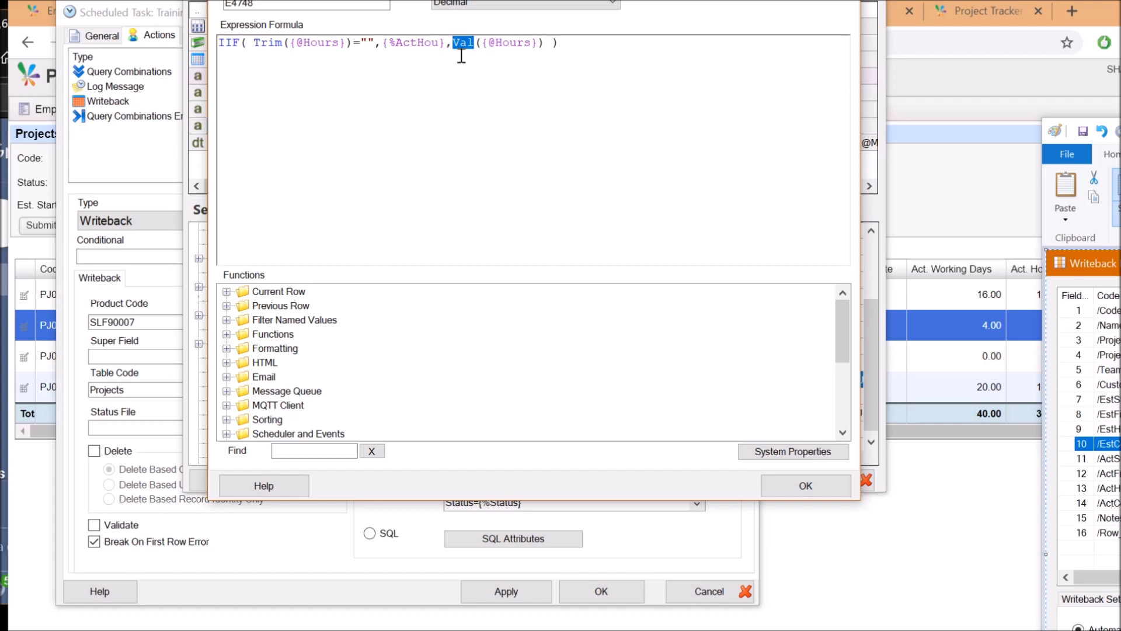
pyautogui.click(766, 484)
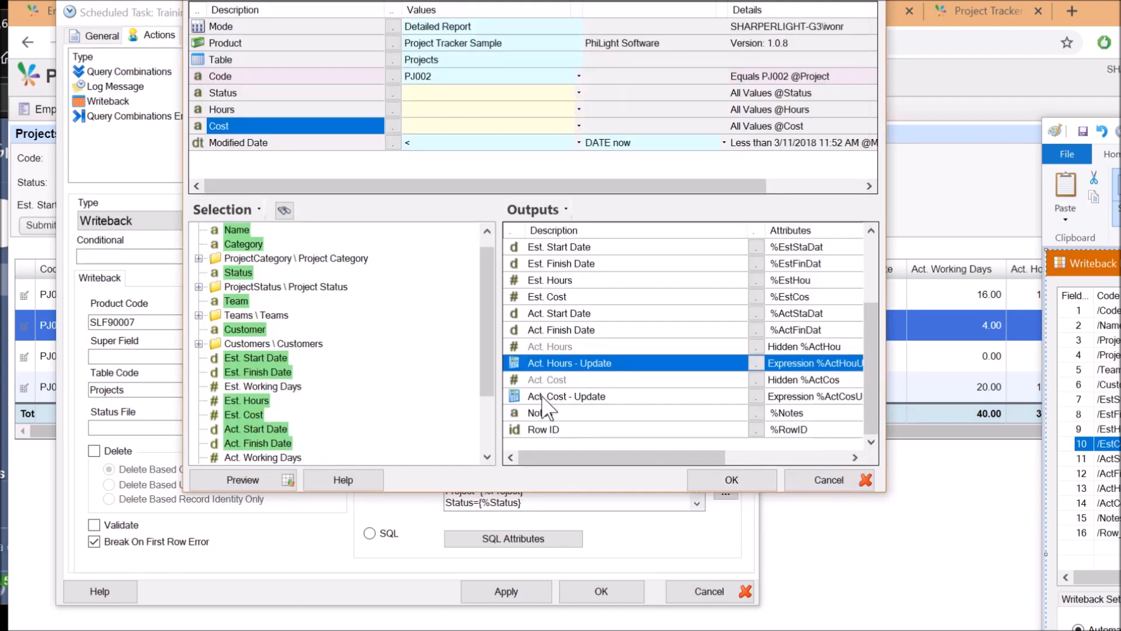
pyautogui.doubleClick(543, 399)
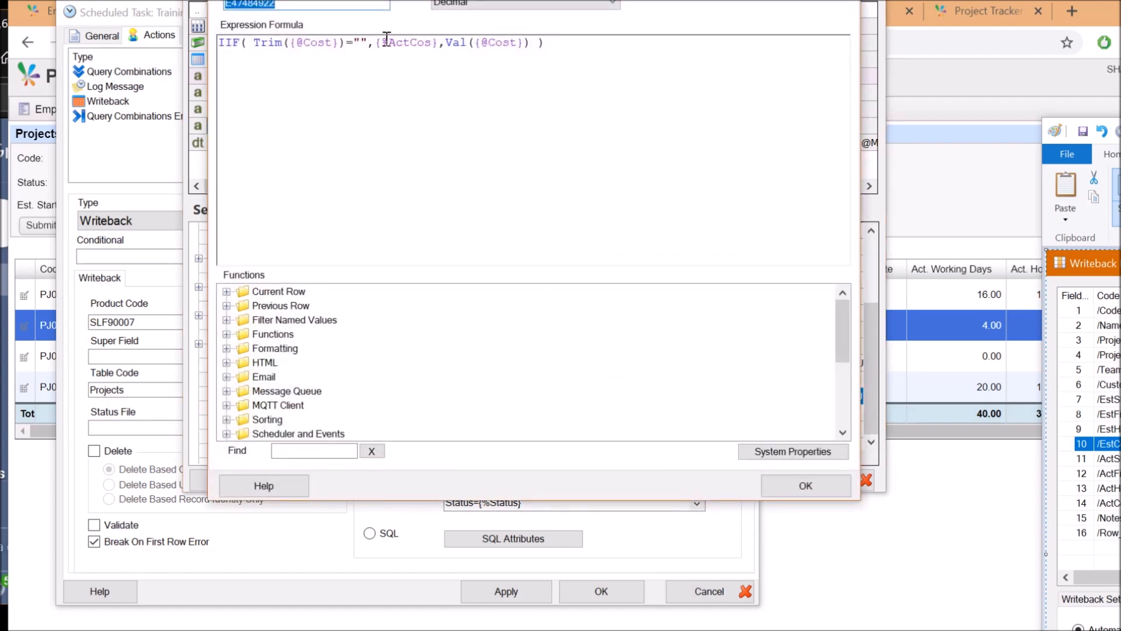
pyautogui.click(765, 484)
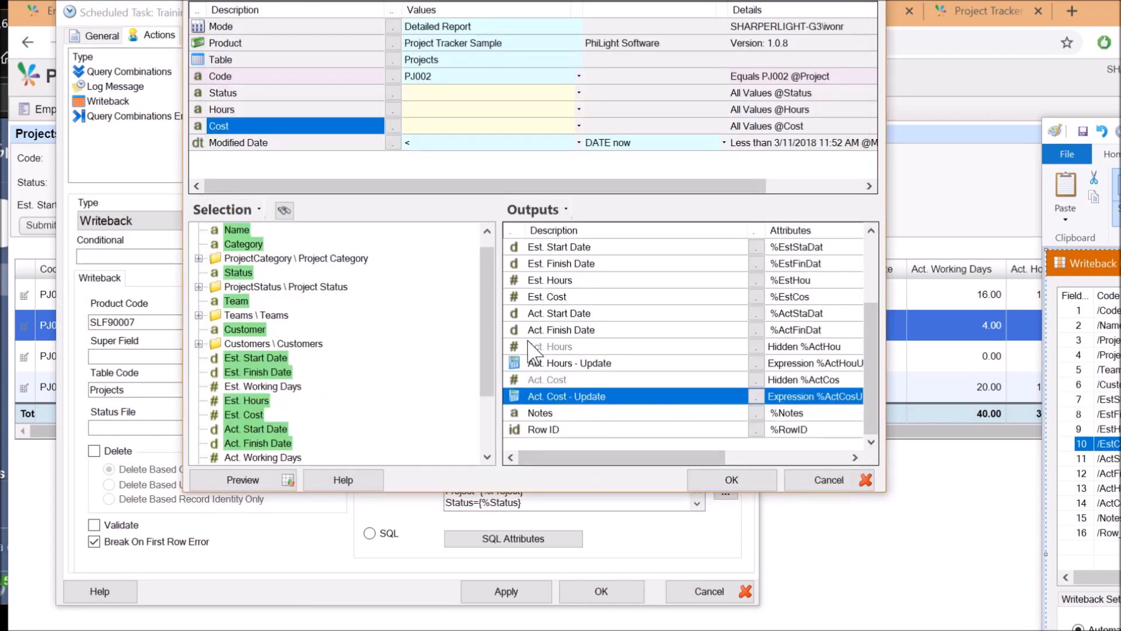
pyautogui.click(532, 347)
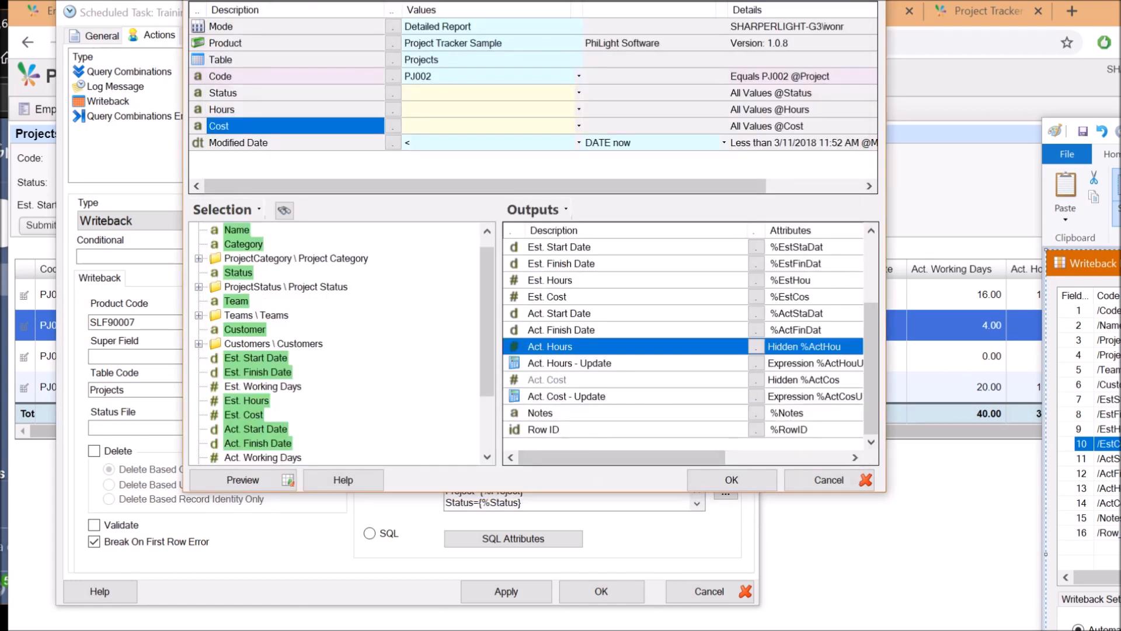
pyautogui.moveTo(1120, 131)
pyautogui.mouseDown()
pyautogui.moveTo(1111, 154)
pyautogui.moveTo(629, 0)
pyautogui.moveTo(1120, 9)
pyautogui.mouseUp()
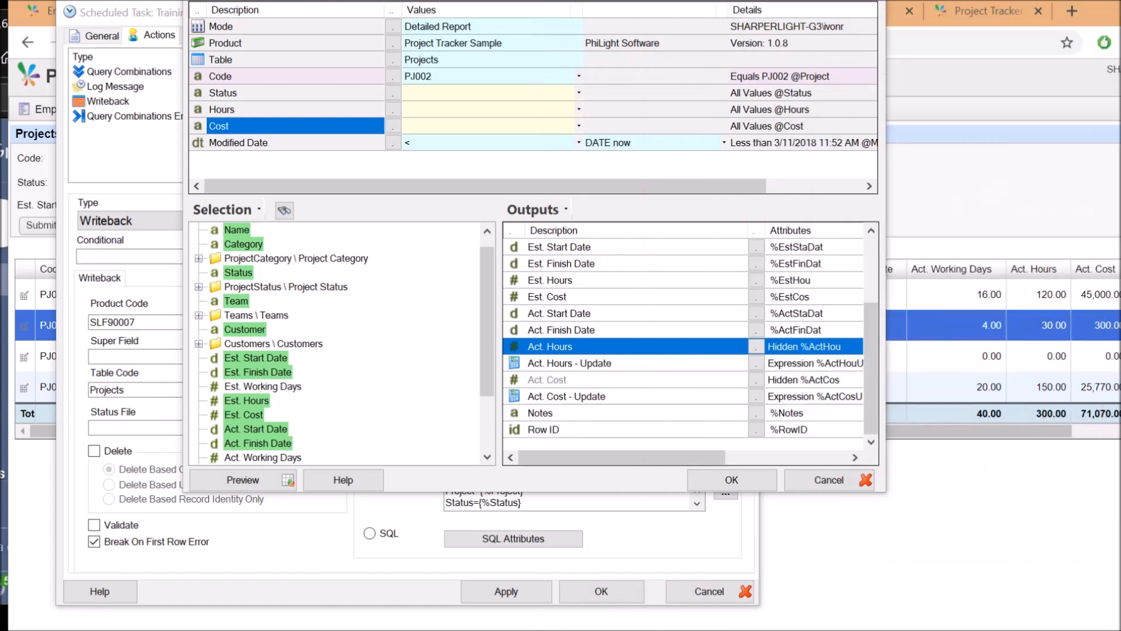
pyautogui.click(552, 268)
pyautogui.scroll(3, 552, 271)
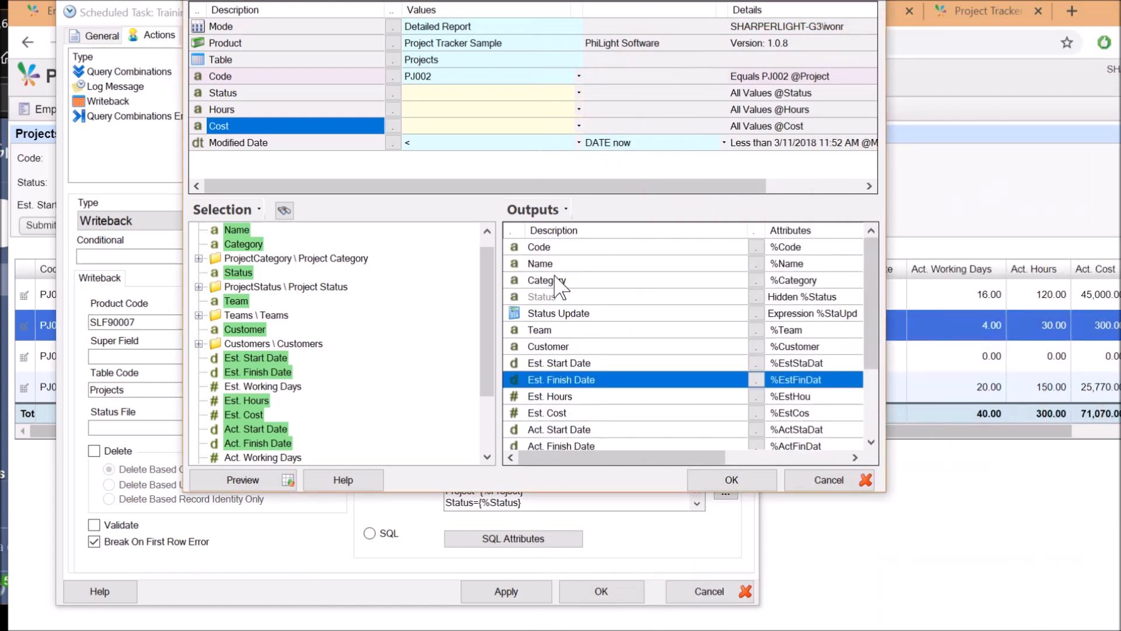
pyautogui.scroll(-2, 575, 350)
pyautogui.scroll(-1, 569, 403)
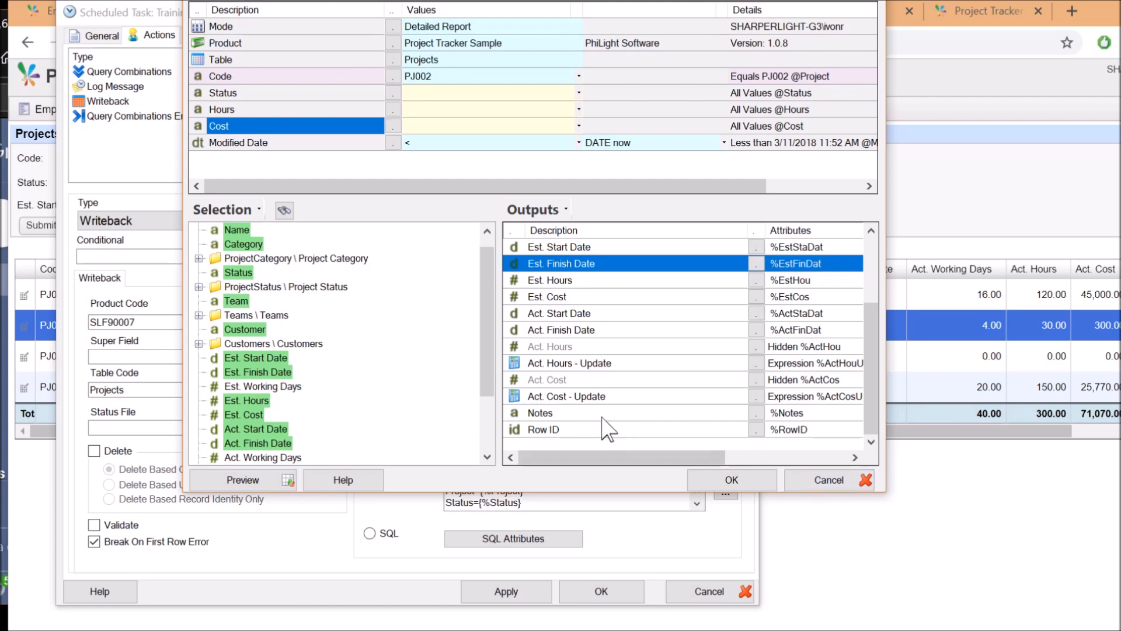
pyautogui.click(236, 142)
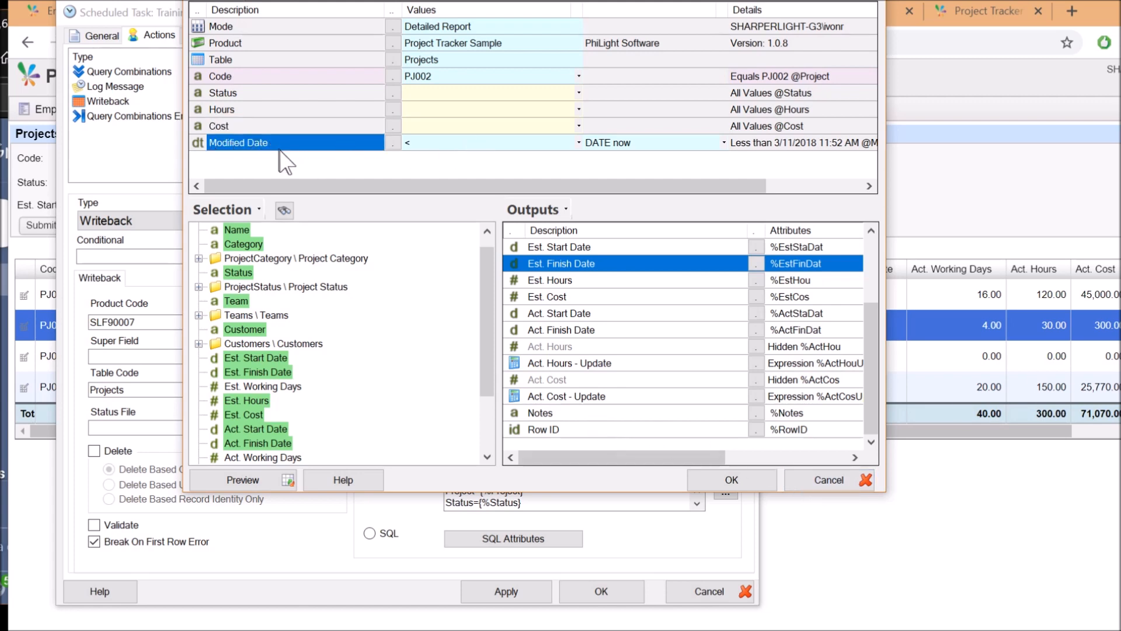
pyautogui.click(1072, 374)
pyautogui.moveTo(984, 431); pyautogui.dragTo(1120, 431)
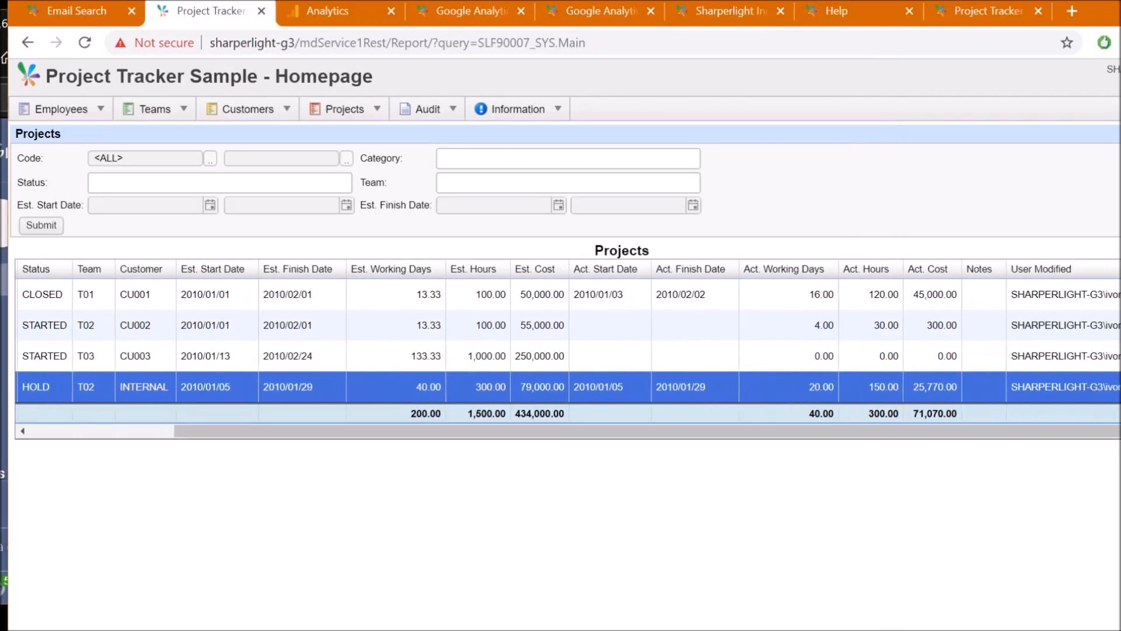
pyautogui.click(1103, 326)
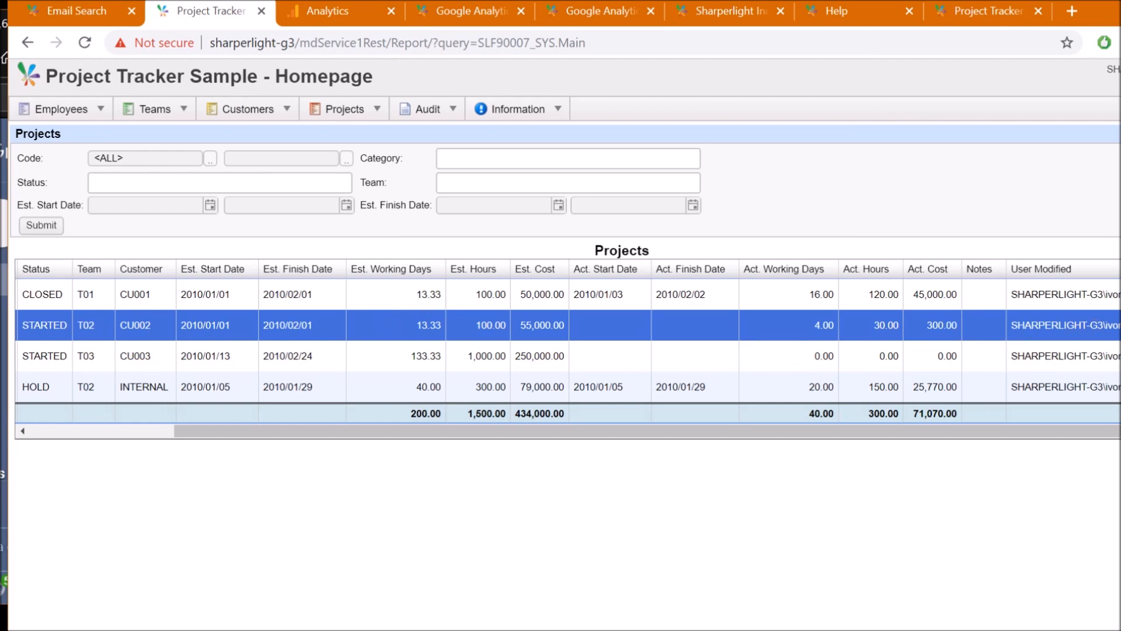
pyautogui.hotkey('alt', 'Tab')
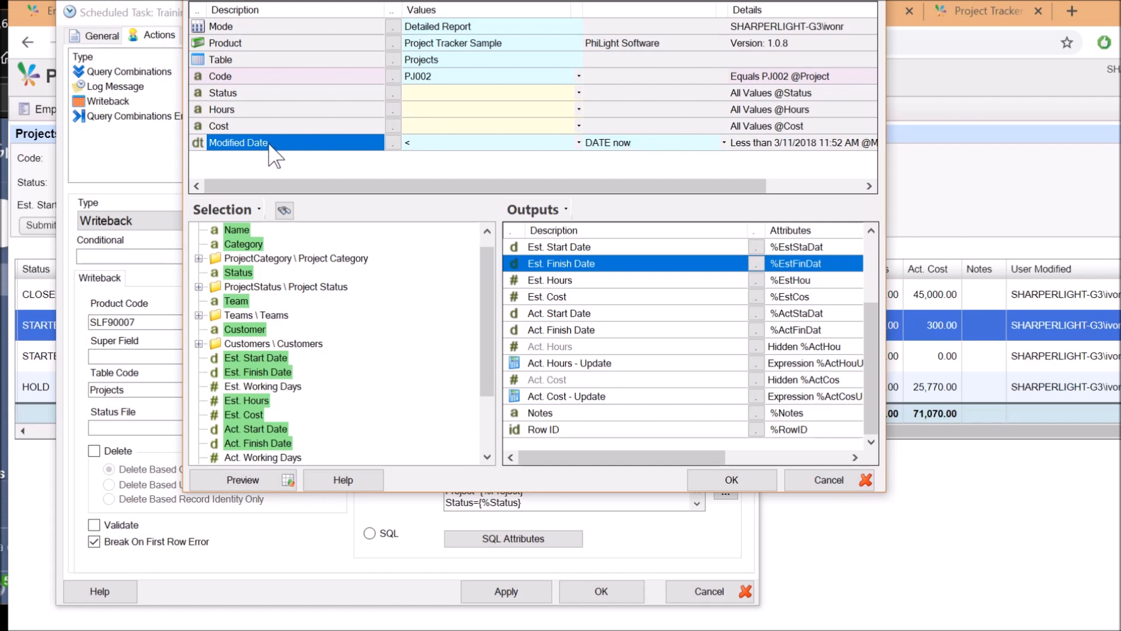
# Review the Modified Date 'DATE now' value and Project query parameter, then open the parameters editor
pyautogui.click(624, 147)
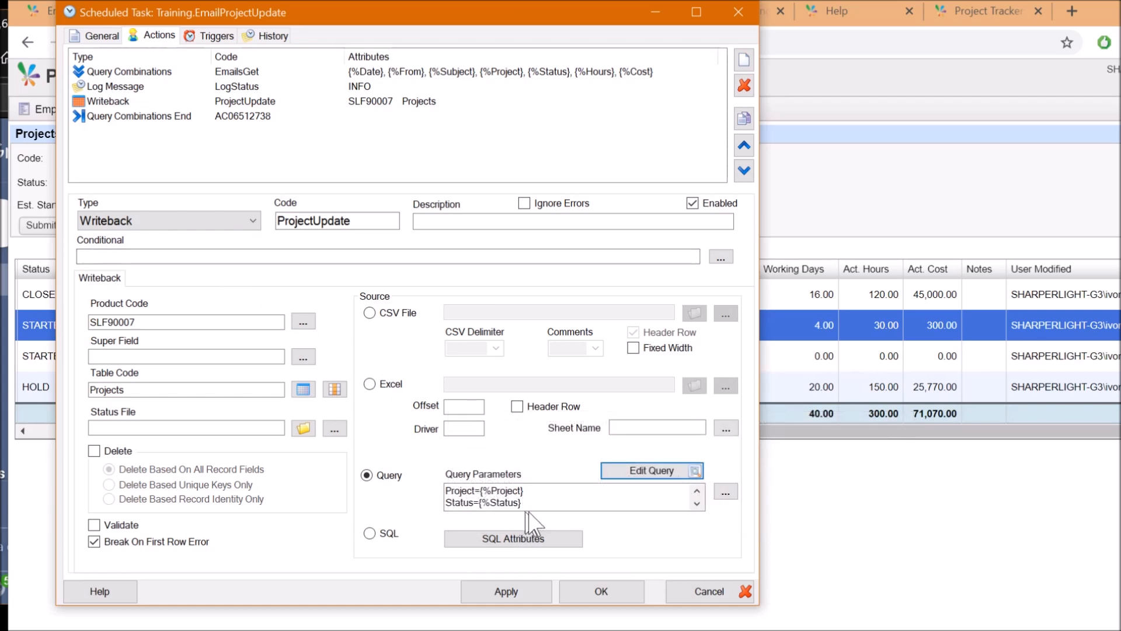
pyautogui.click(551, 503)
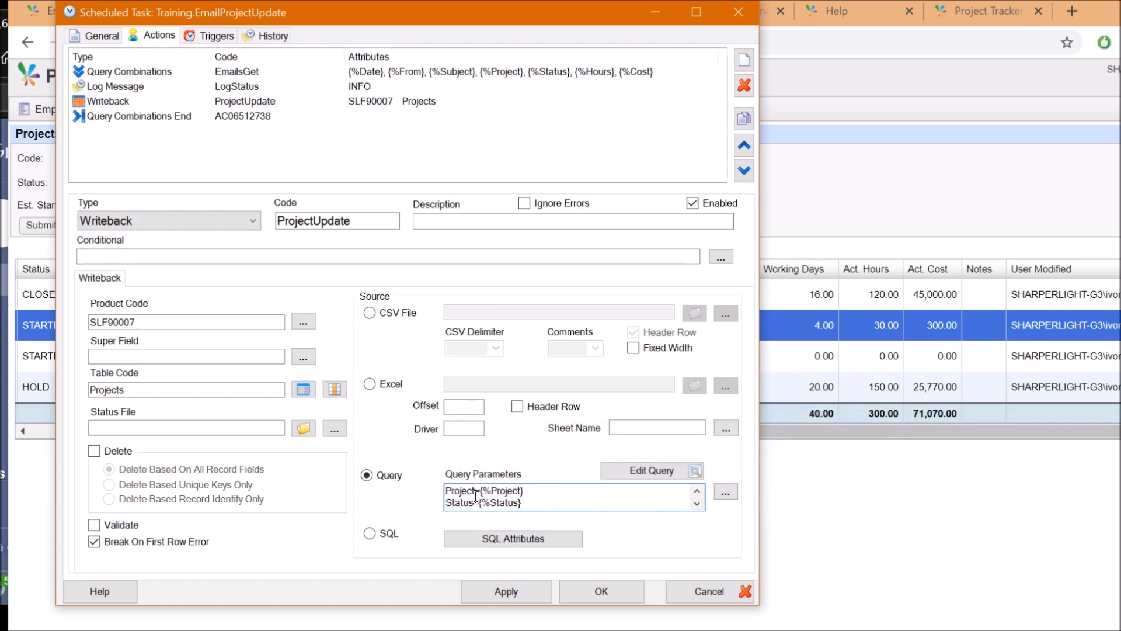
pyautogui.scroll(-2, 561, 493)
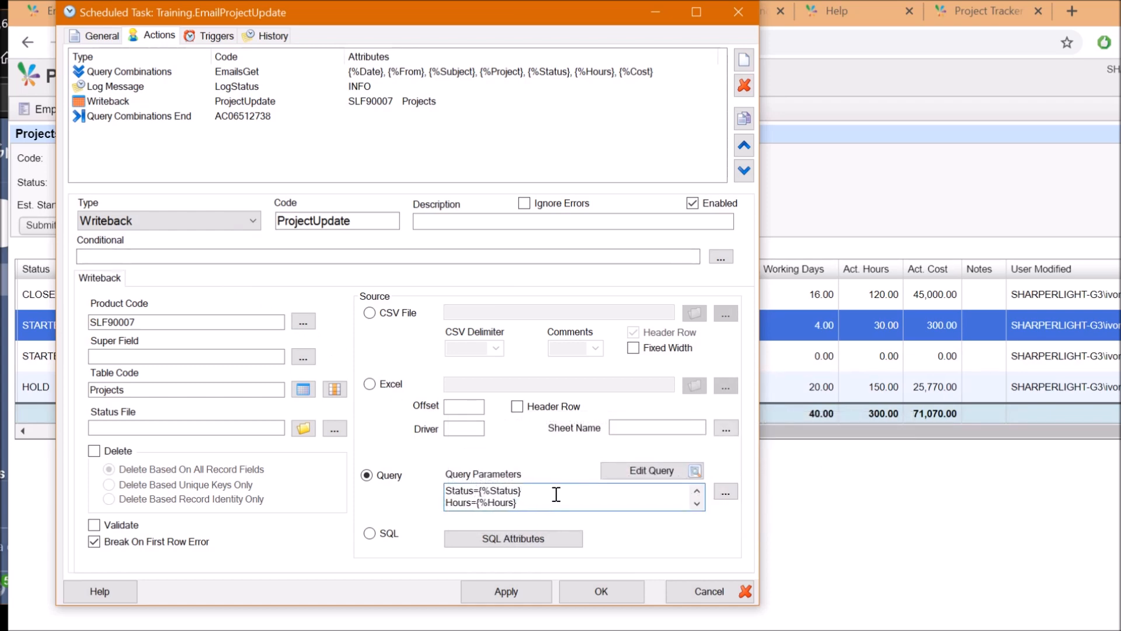
pyautogui.scroll(2, 509, 504)
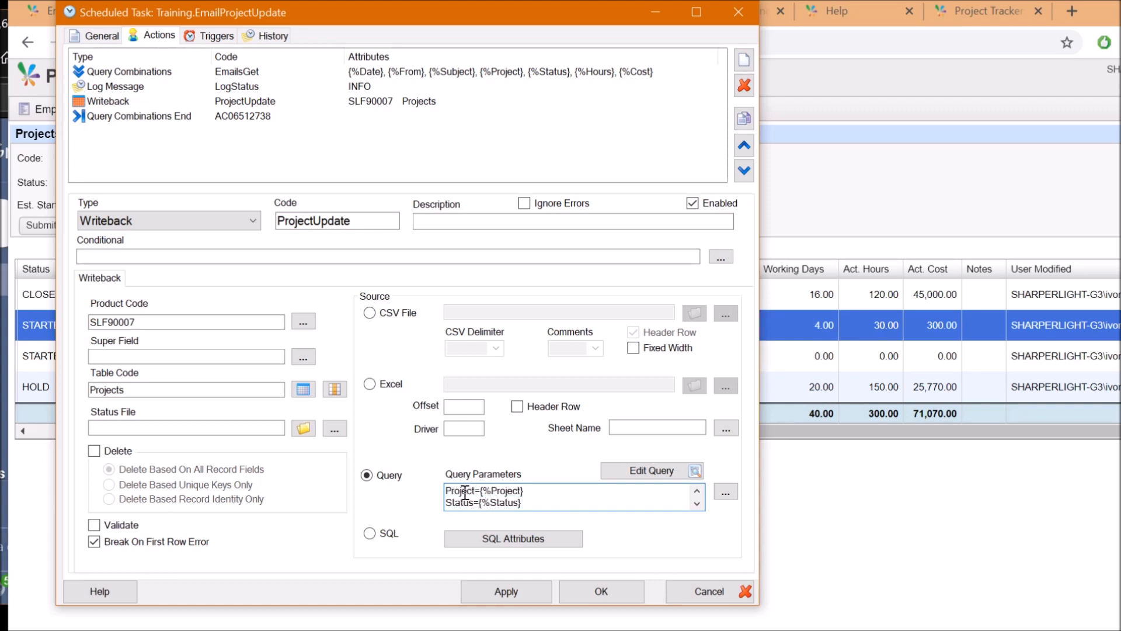
pyautogui.moveTo(494, 494); pyautogui.dragTo(453, 491)
pyautogui.click(628, 502)
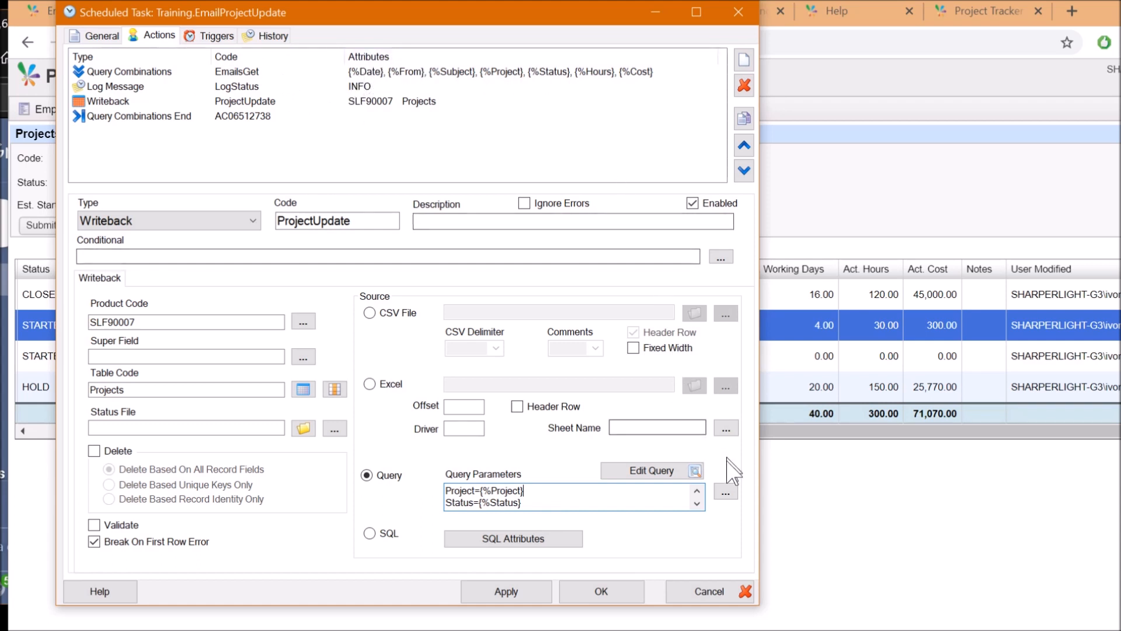
pyautogui.click(725, 491)
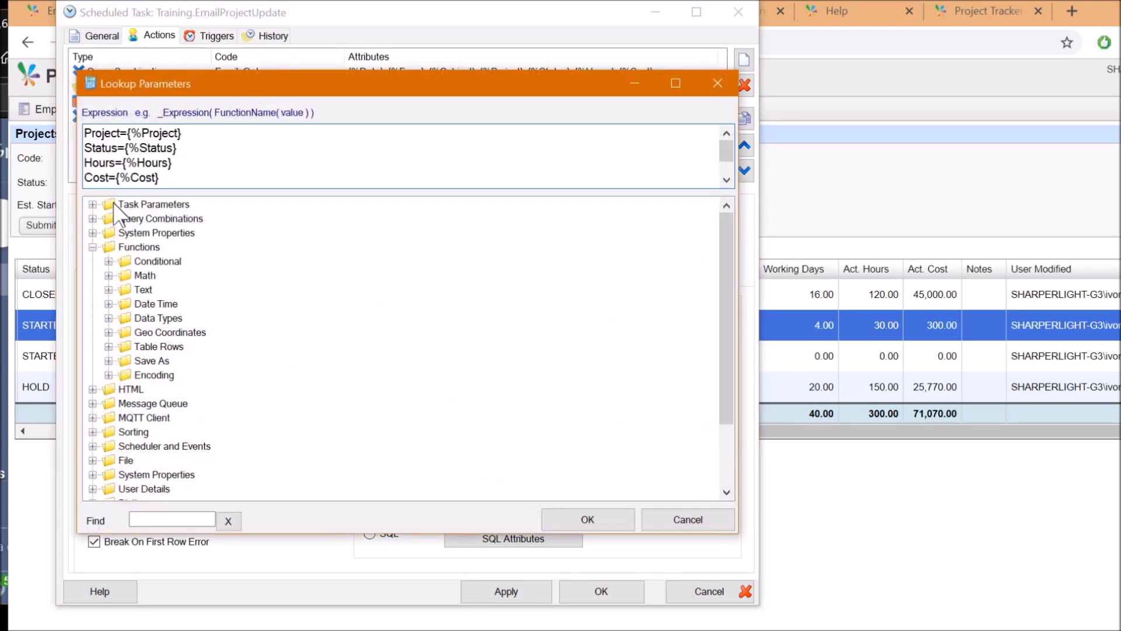
# List query combination values, close Lookup Parameters, and highlight the ModDat and {%Date} parameter lines
pyautogui.click(93, 219)
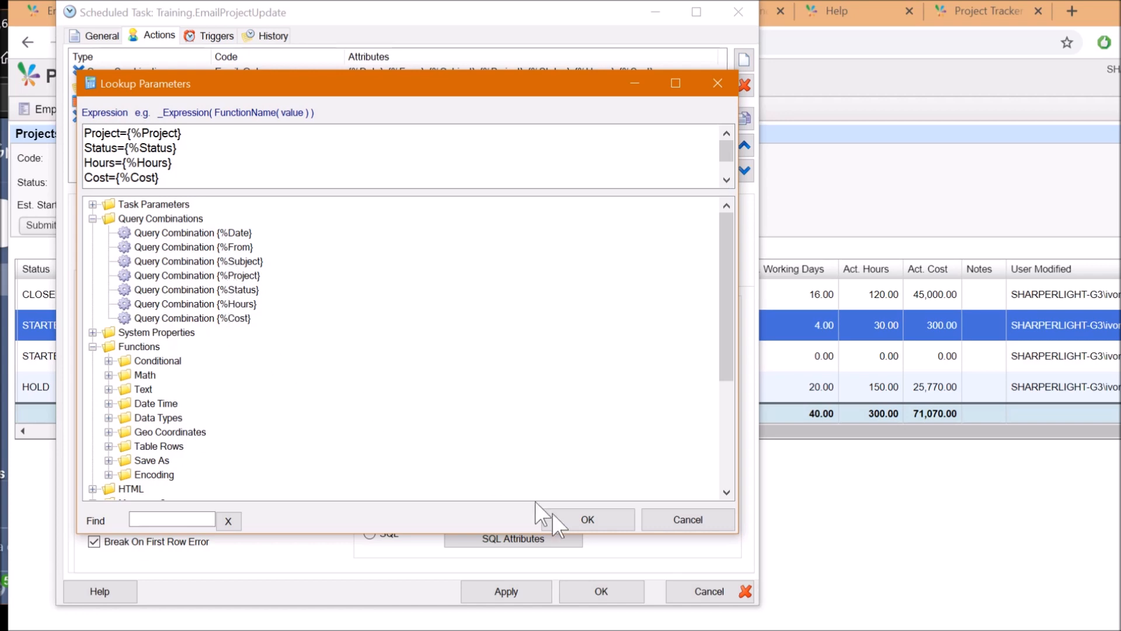
pyautogui.click(587, 519)
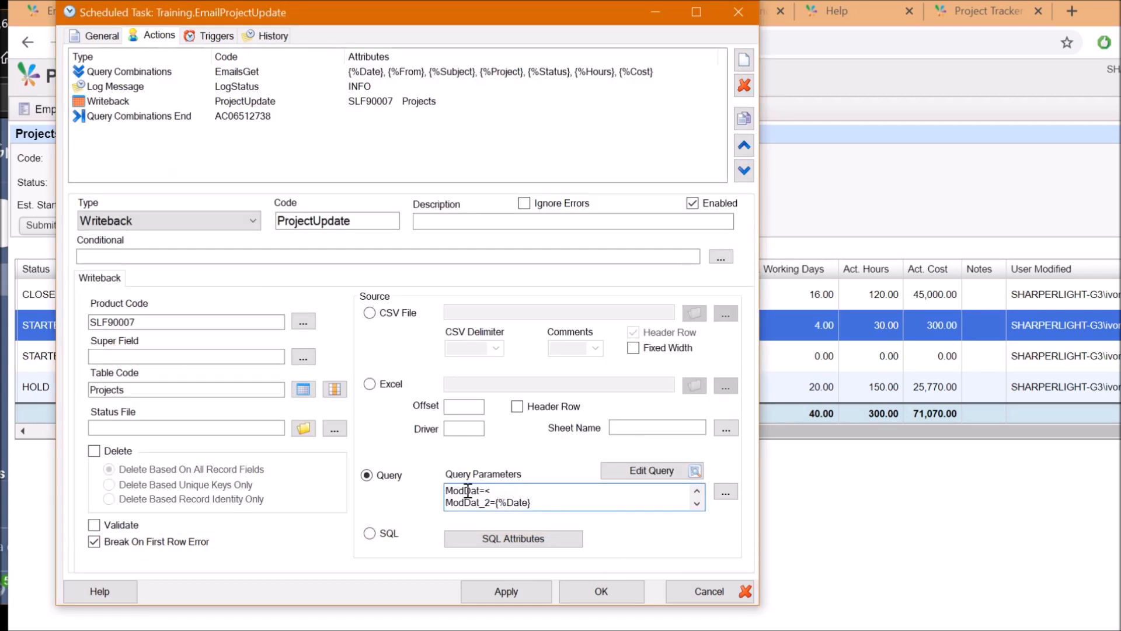
pyautogui.moveTo(471, 491); pyautogui.dragTo(455, 494)
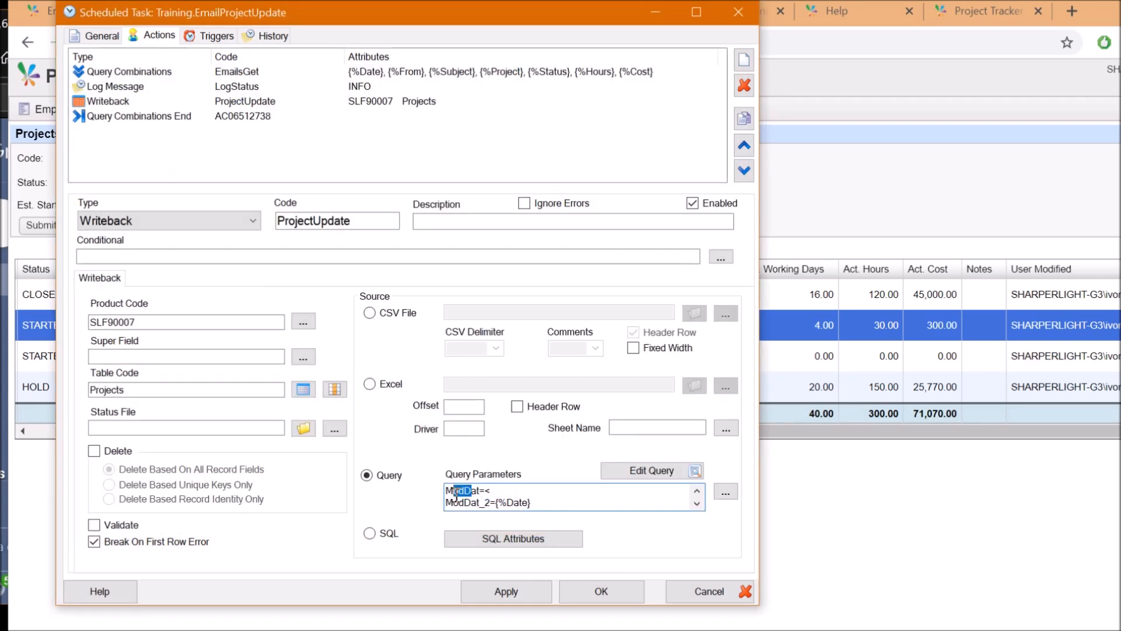
pyautogui.click(497, 492)
pyautogui.moveTo(498, 503); pyautogui.dragTo(536, 502)
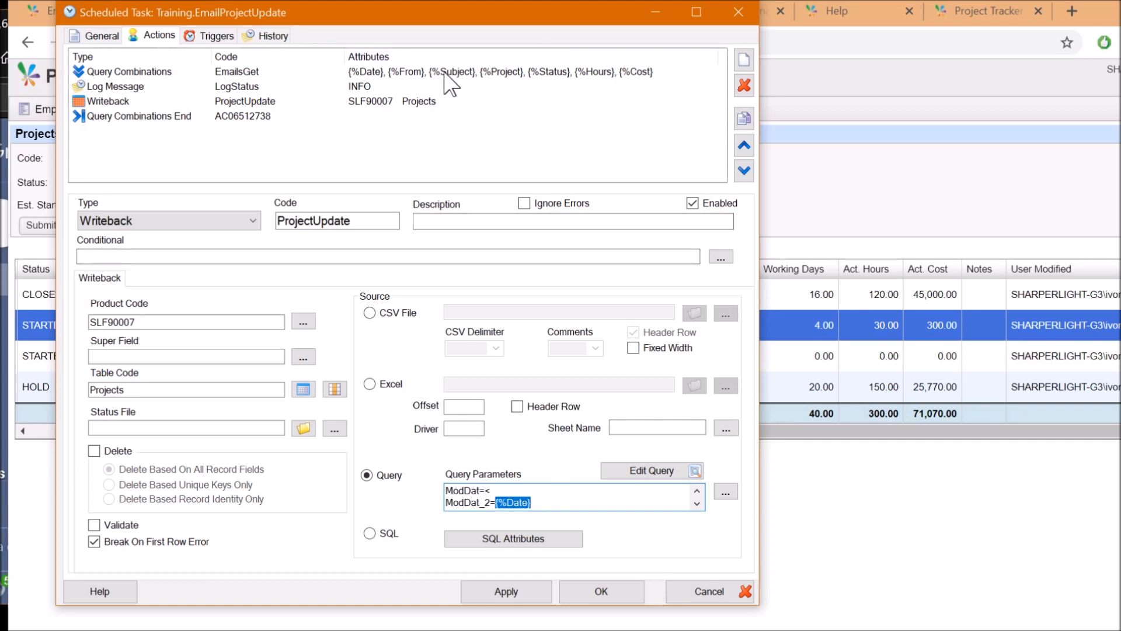
pyautogui.click(554, 501)
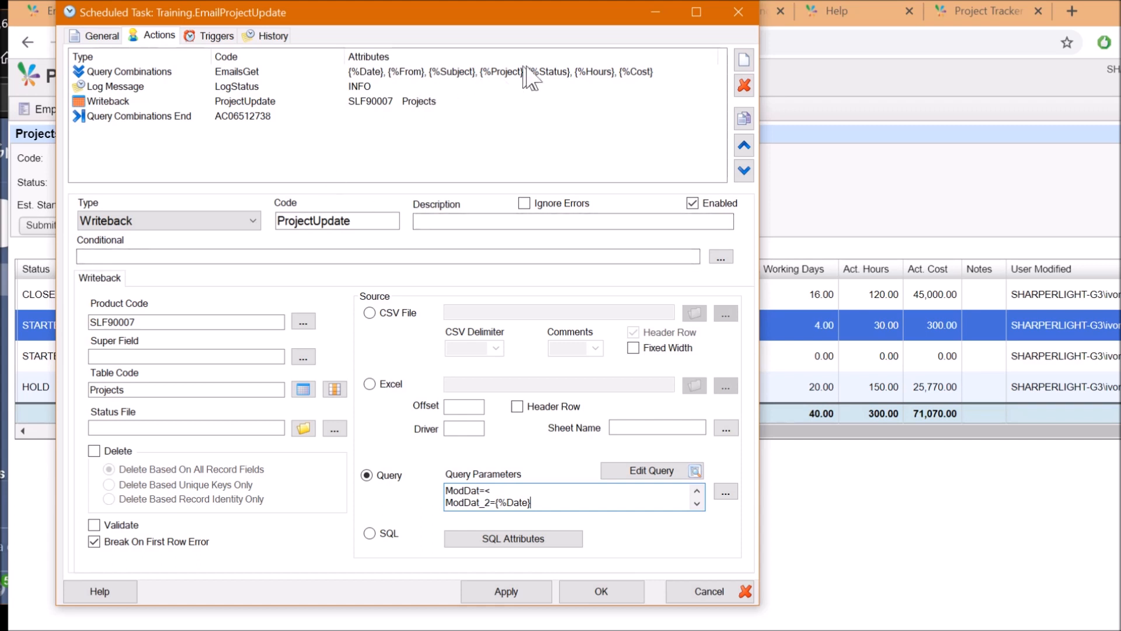
pyautogui.moveTo(558, 503); pyautogui.dragTo(440, 498)
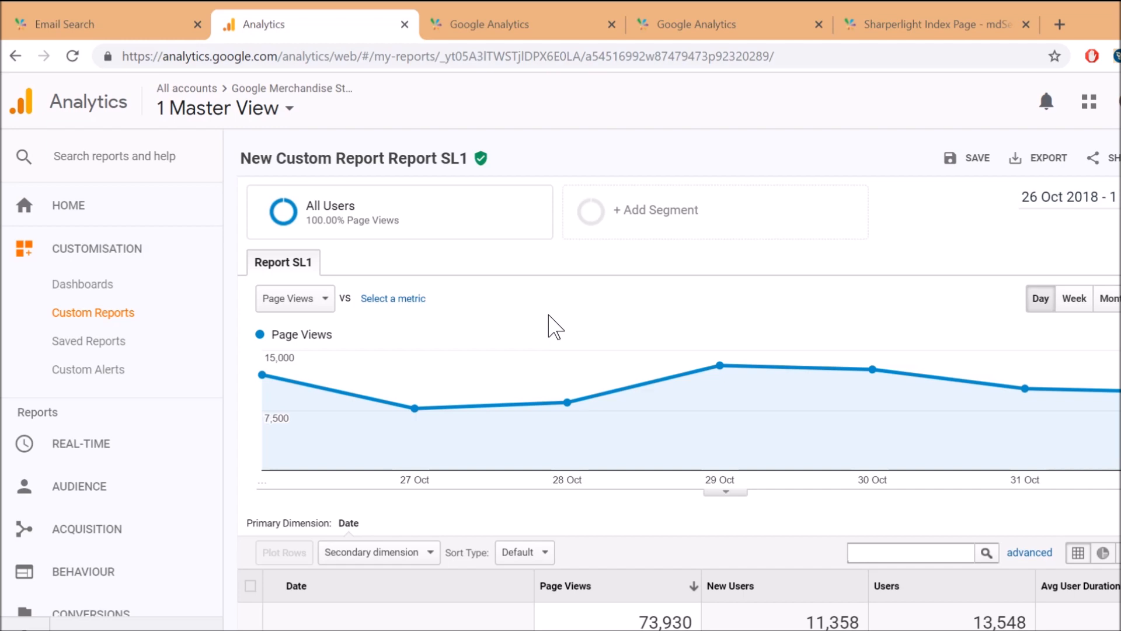
# View the SL1 report's email options and PDF attachment formats, dismiss them, and show Gmail
pyautogui.scroll(-3, 457, 303)
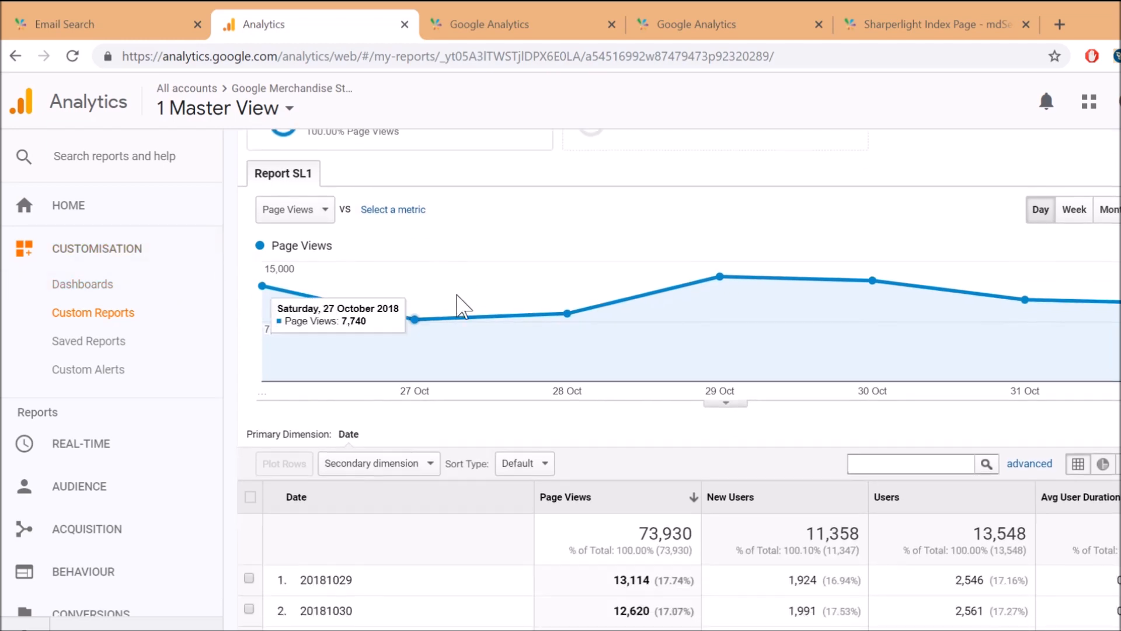
pyautogui.scroll(-2, 456, 316)
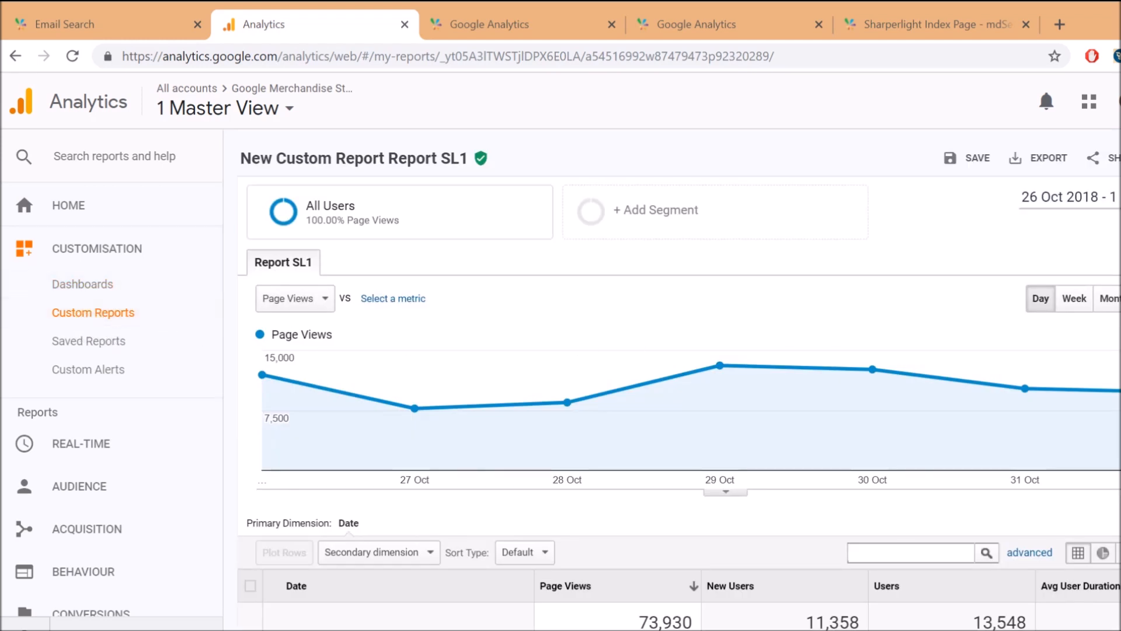
pyautogui.click(1097, 158)
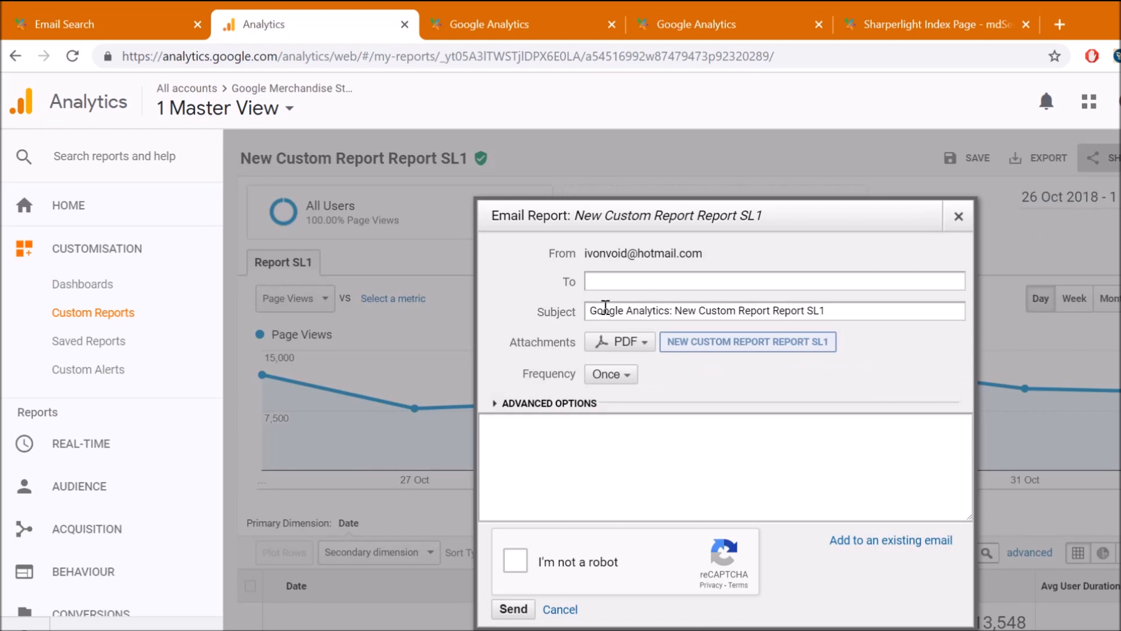
pyautogui.click(625, 345)
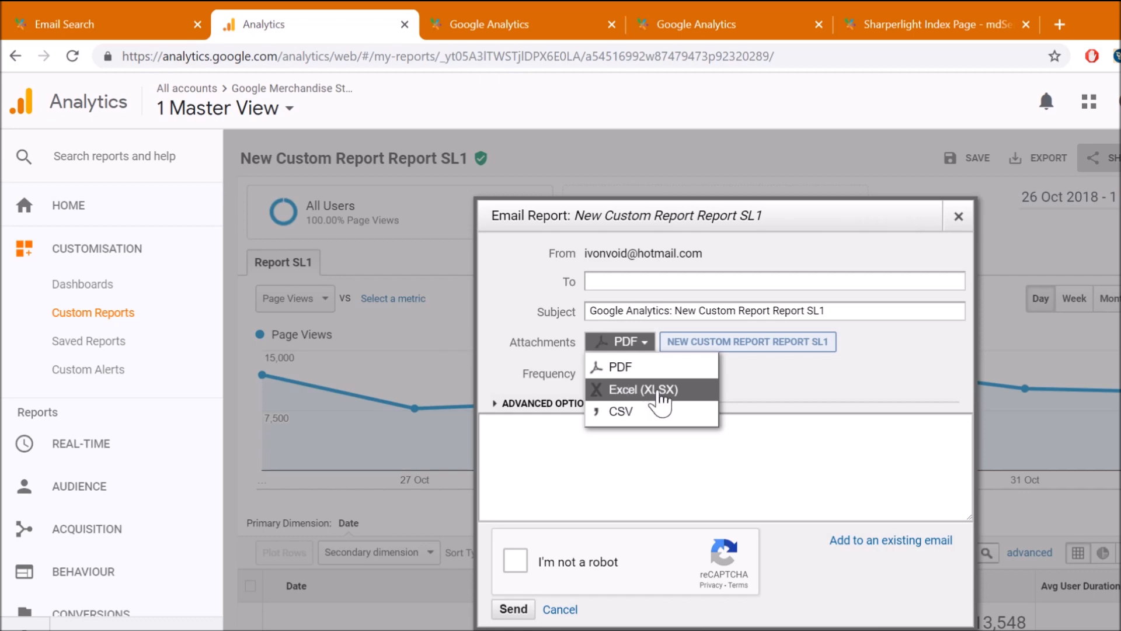
pyautogui.click(967, 219)
pyautogui.moveTo(818, 627); pyautogui.dragTo(784, 42)
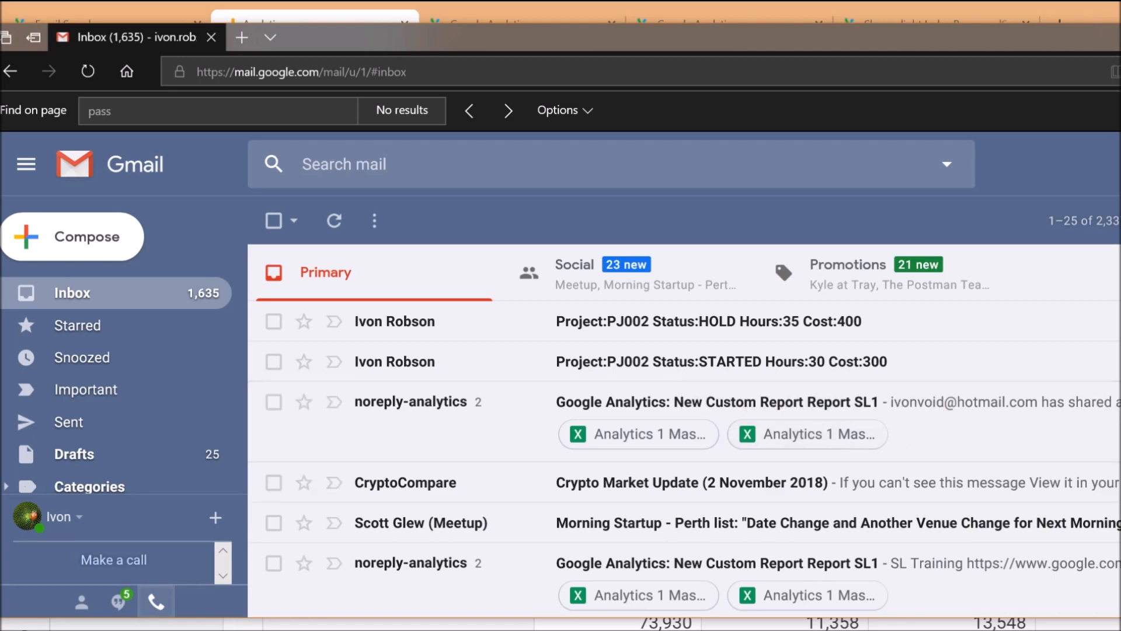
# Open the GetEmailAttachments query and select its Save to Folder path value
pyautogui.moveTo(1120, 44); pyautogui.dragTo(536, 34)
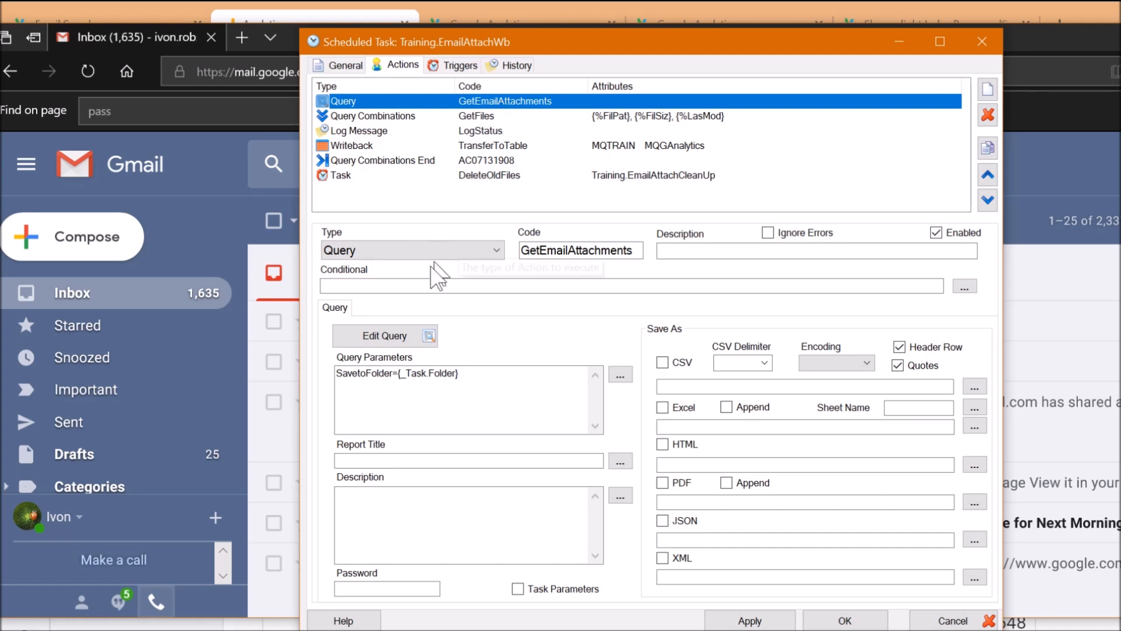
pyautogui.click(384, 335)
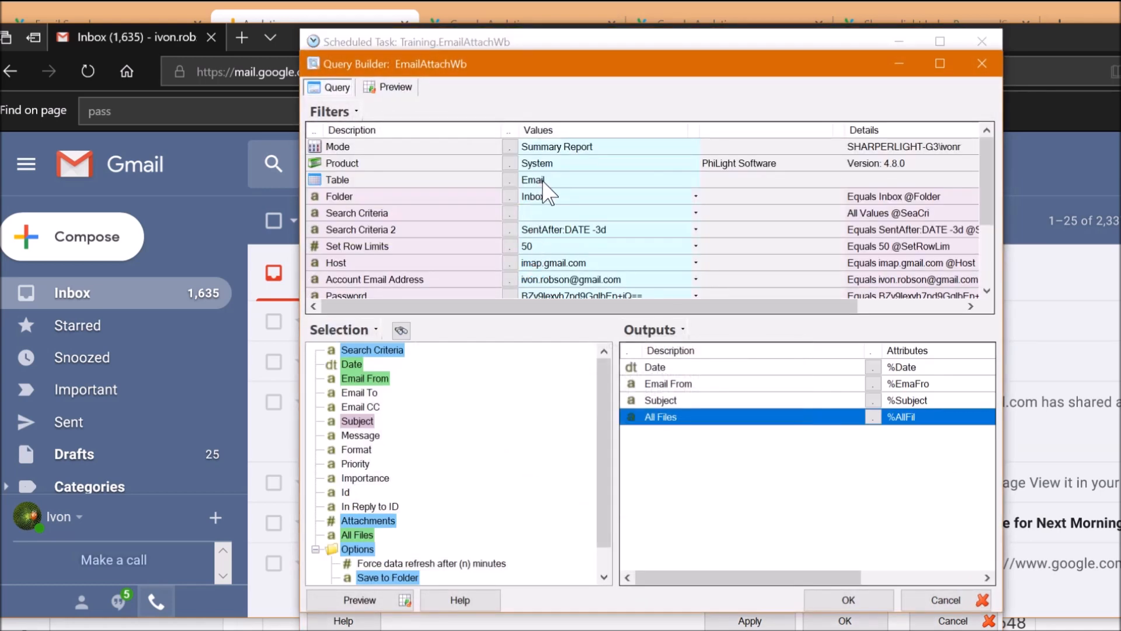
pyautogui.scroll(-3, 546, 192)
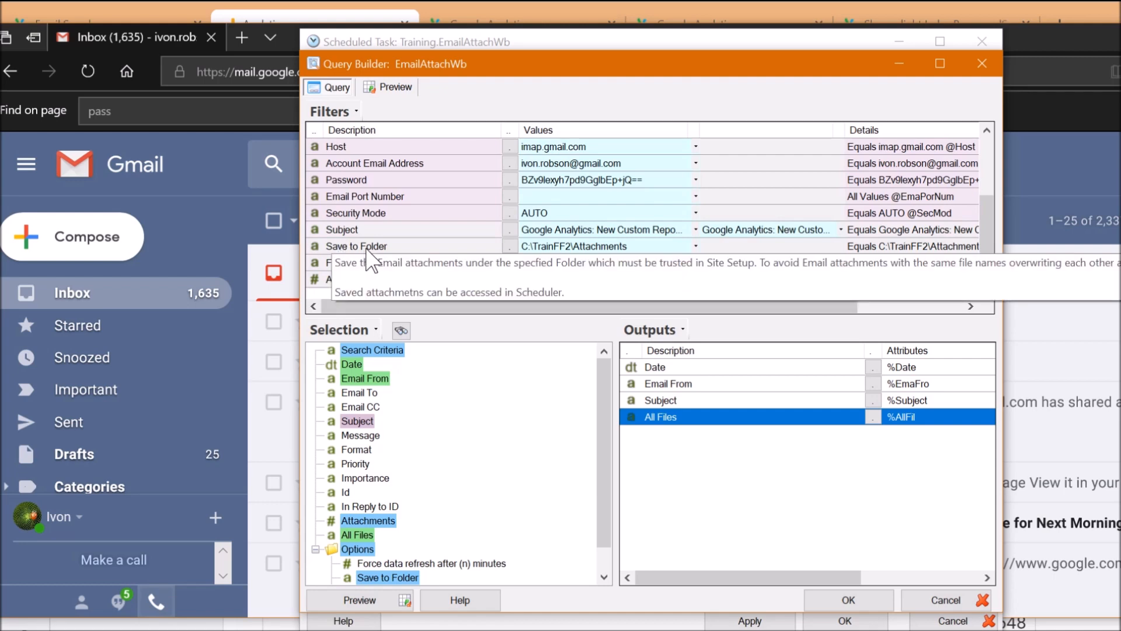
pyautogui.click(391, 250)
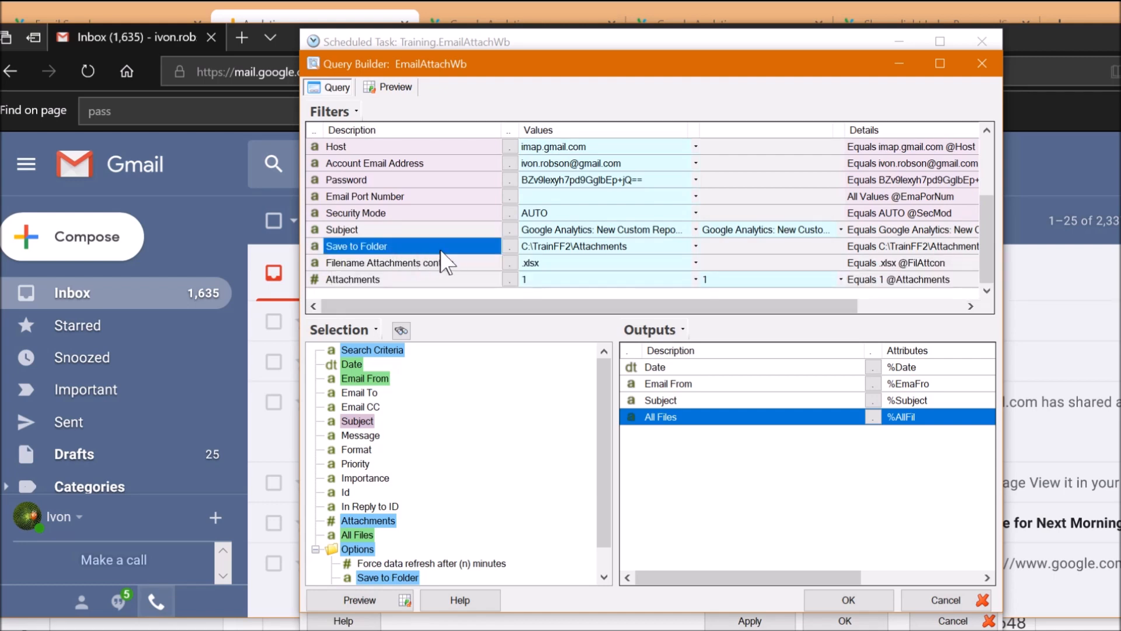
pyautogui.click(623, 250)
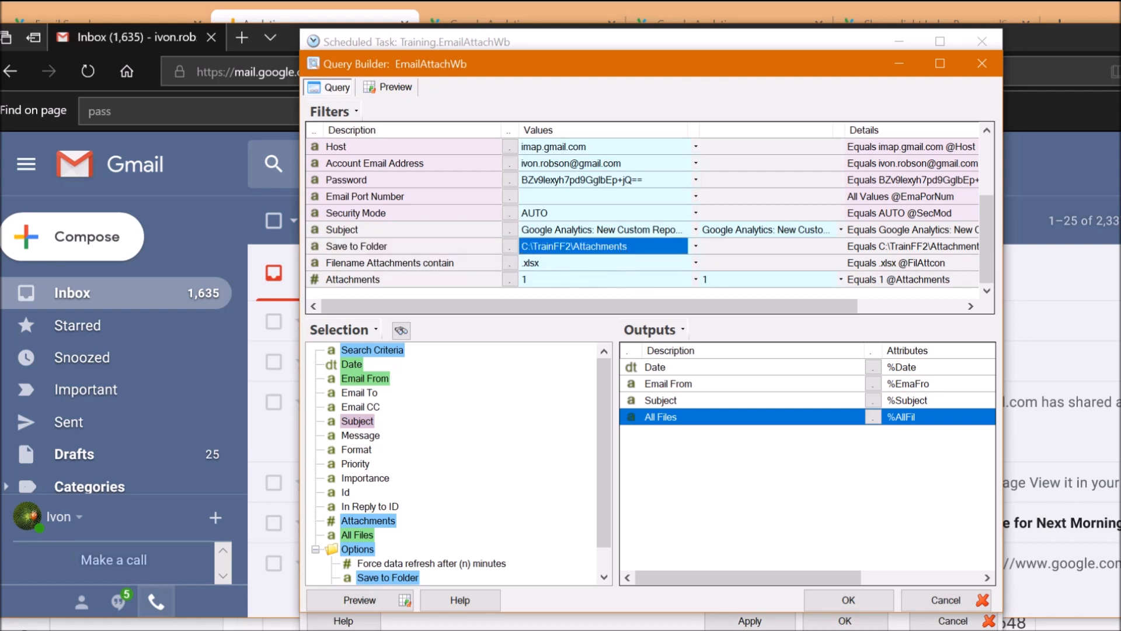
# Open C:\TrainFF2\Attachments in Explorer to see saved files, then cancel the query
pyautogui.hotkey('alt', 'Tab')
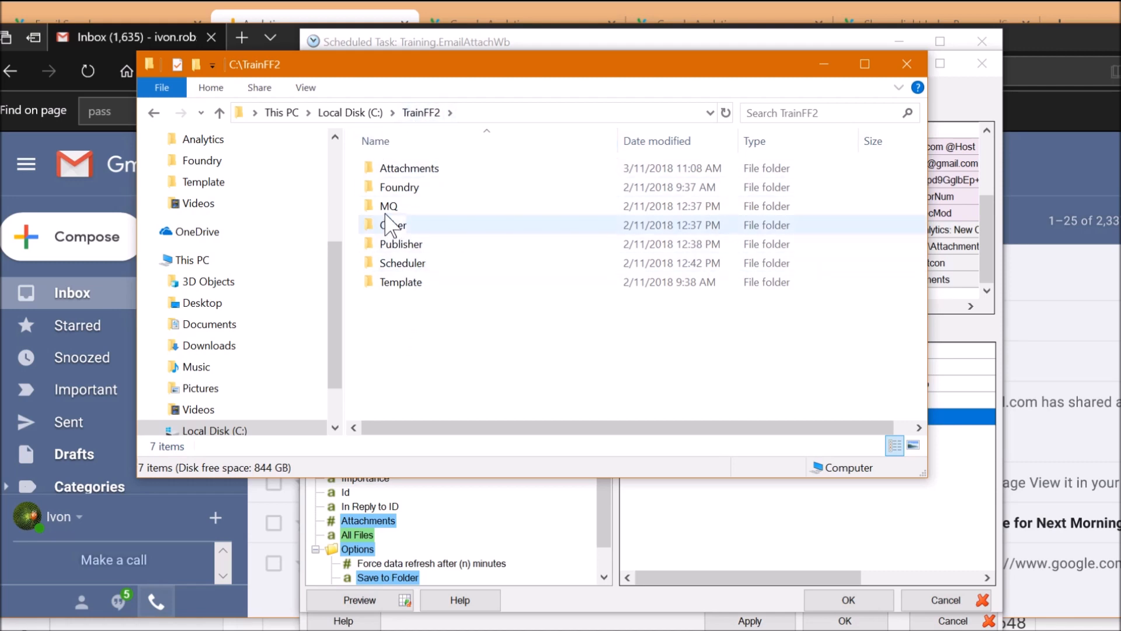
pyautogui.doubleClick(439, 174)
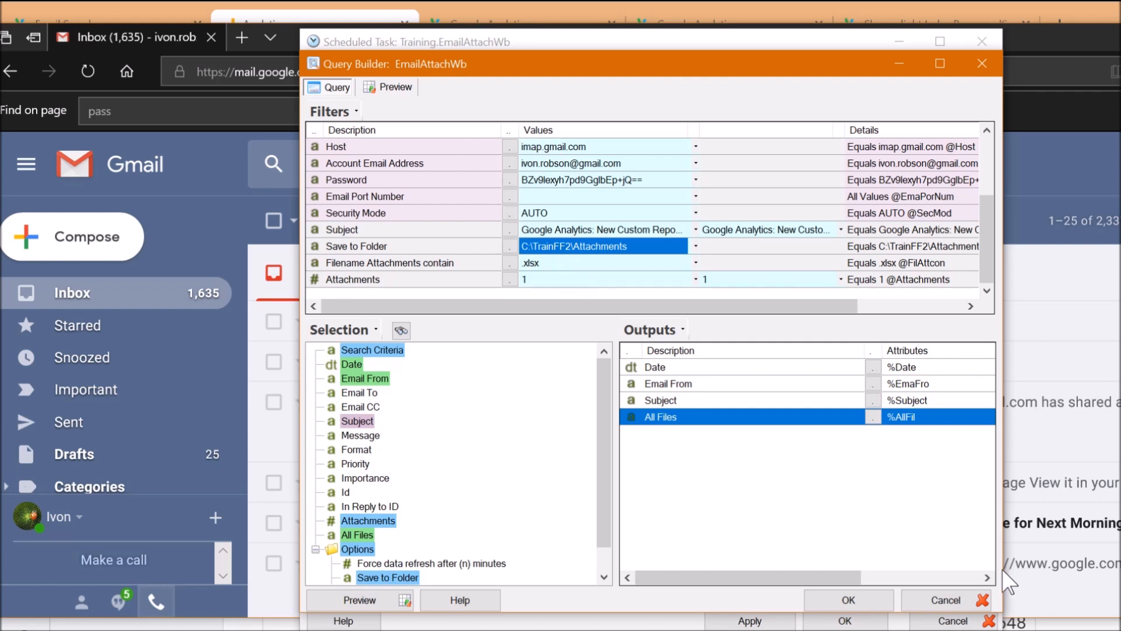
pyautogui.click(942, 600)
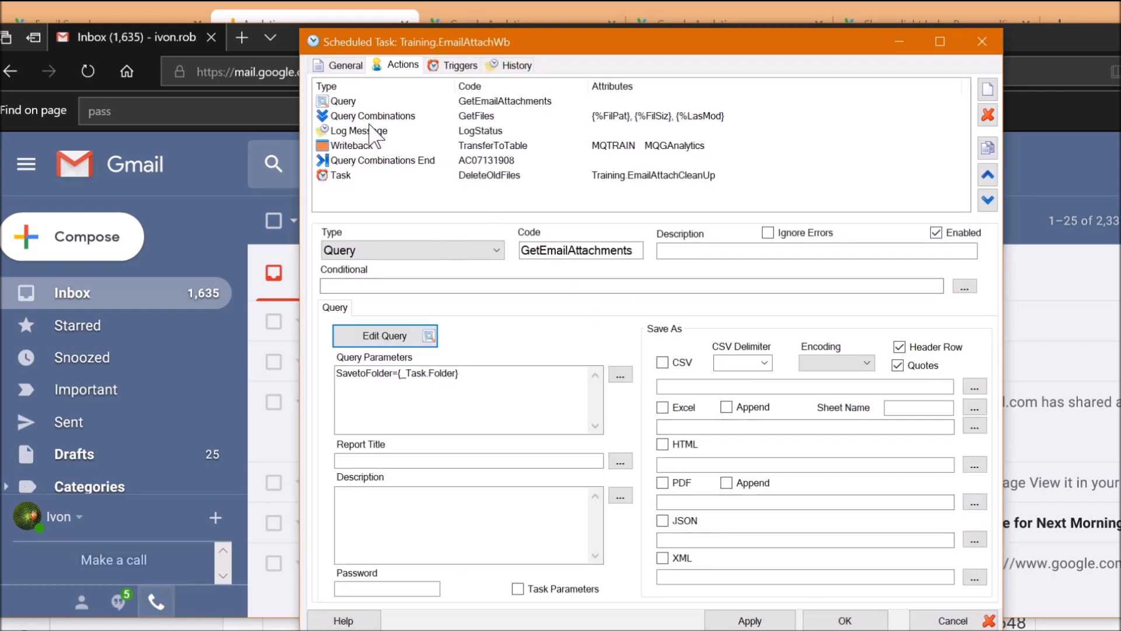
# Inspect the LogStatus message and the TransferToTable writeback's MQTRAIN product and Dataset1 sheet name
pyautogui.click(374, 130)
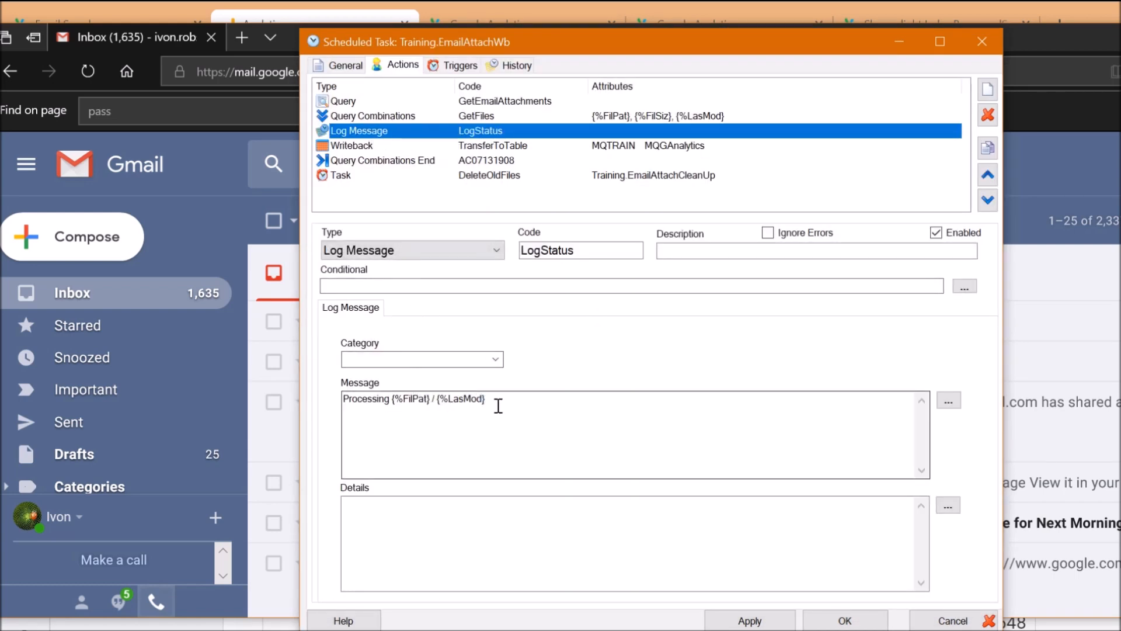
pyautogui.moveTo(510, 405); pyautogui.dragTo(365, 399)
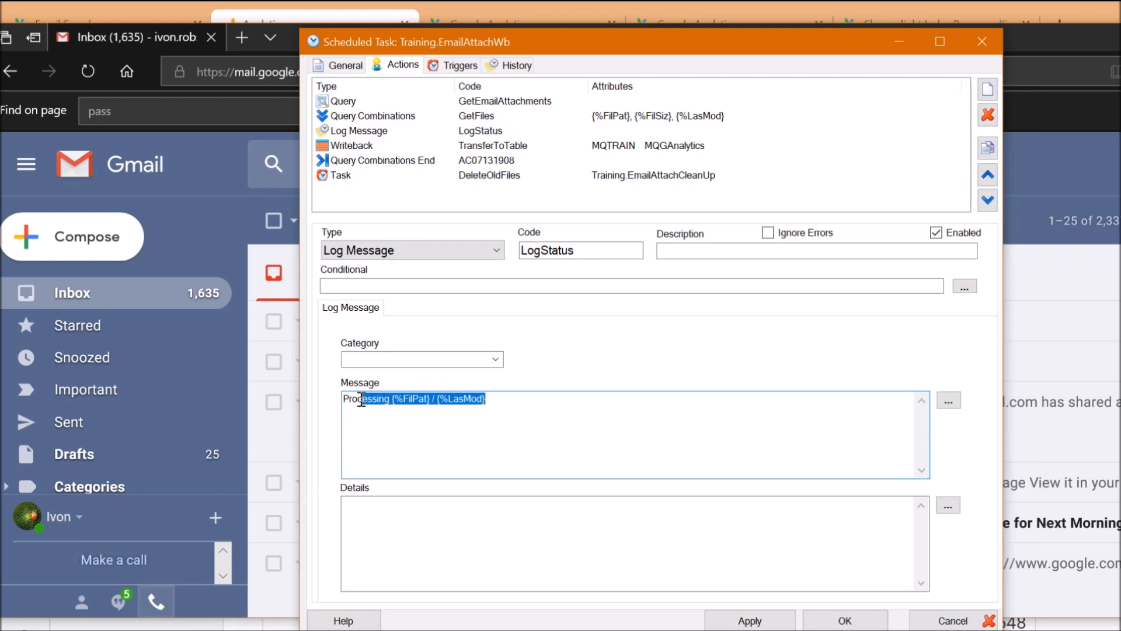
pyautogui.click(416, 145)
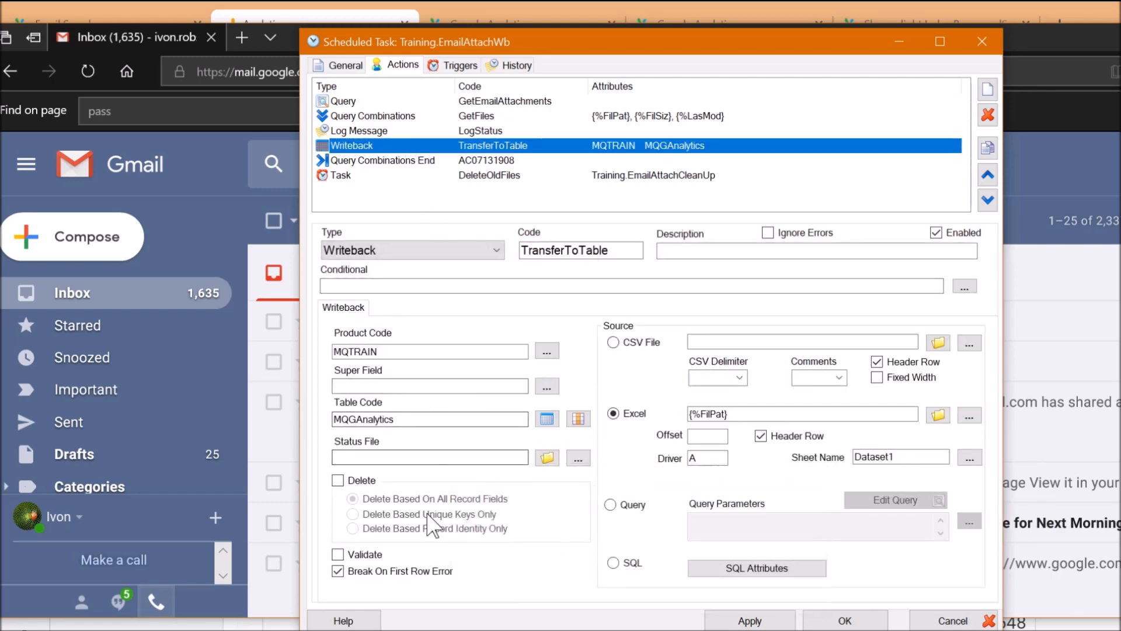
pyautogui.click(389, 349)
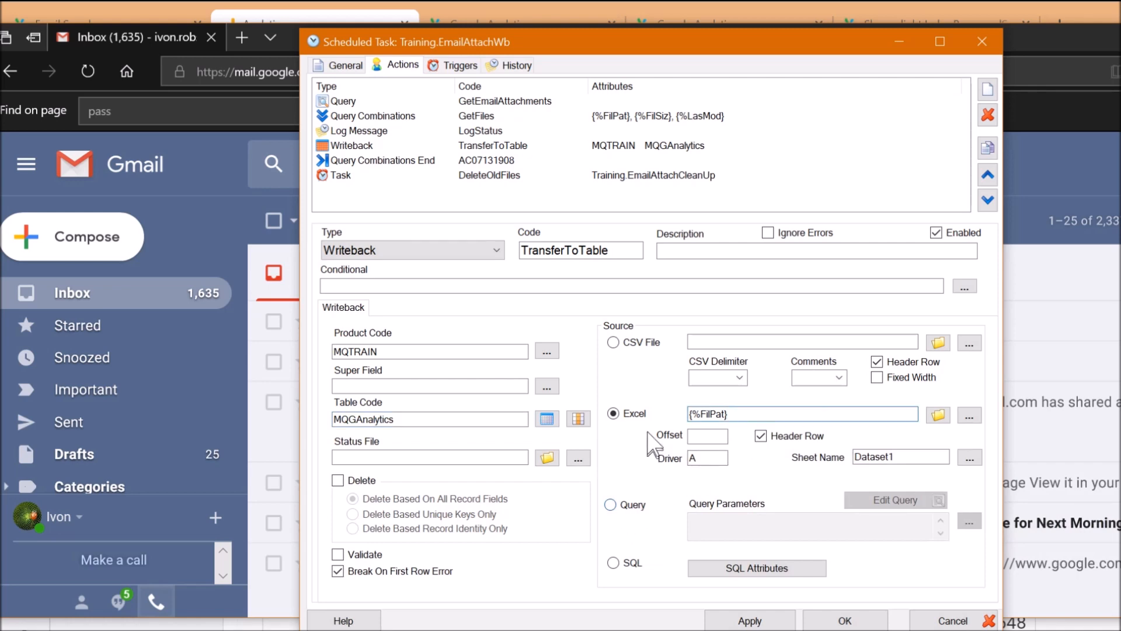
pyautogui.moveTo(756, 417)
pyautogui.moveTo(921, 457); pyautogui.dragTo(824, 456)
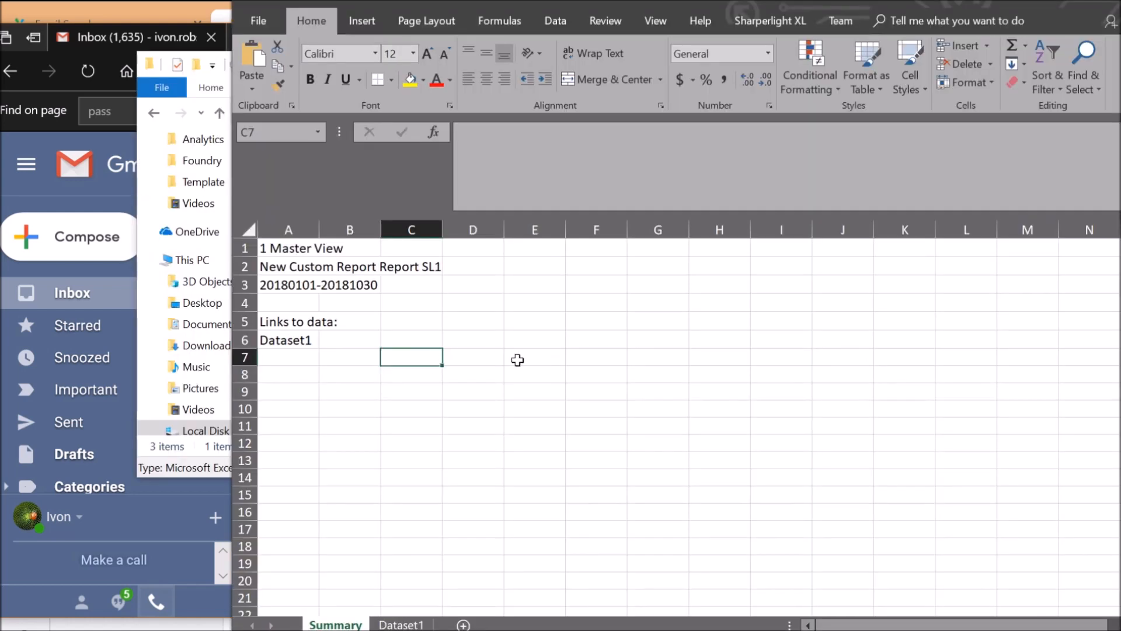
# Check the report's date range in cell A3 of the downloaded workbook
pyautogui.click(450, 312)
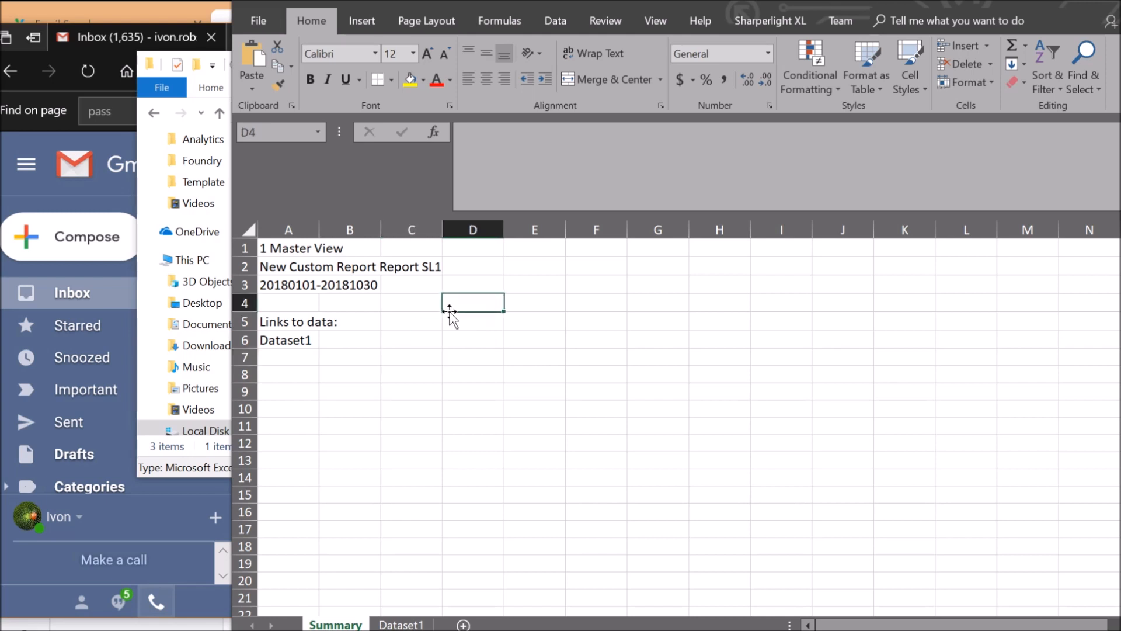
pyautogui.click(278, 286)
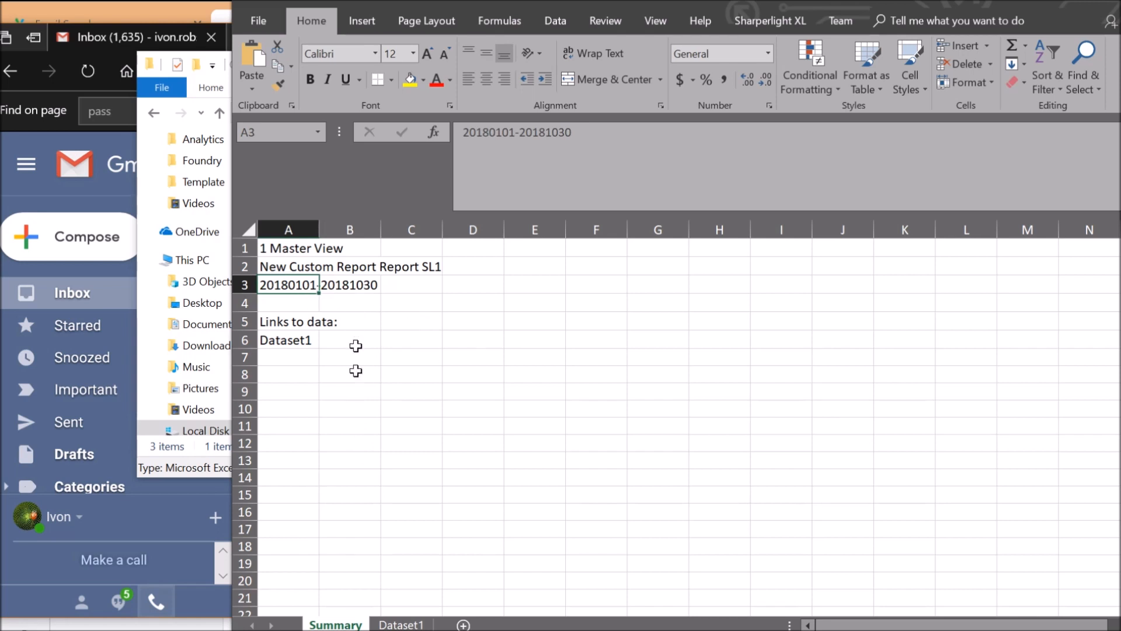
pyautogui.moveTo(484, 8); pyautogui.dragTo(403, 0)
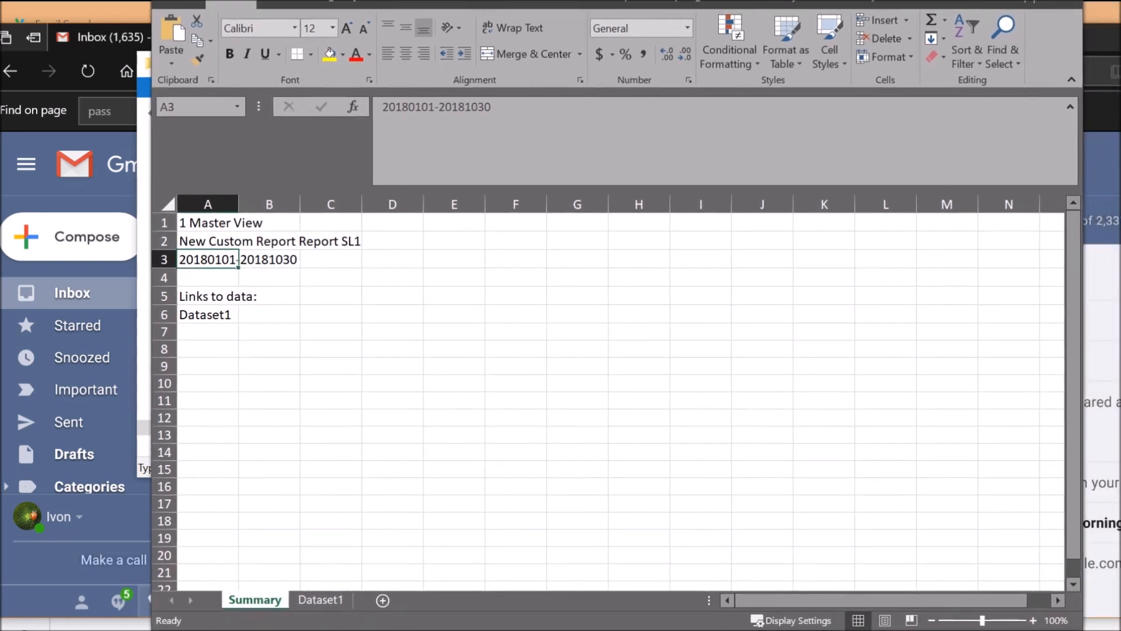
# On the Dataset1 sheet, check the Date, New Users, Page Views, Users and Avg User Duration columns
pyautogui.click(322, 599)
pyautogui.click(450, 337)
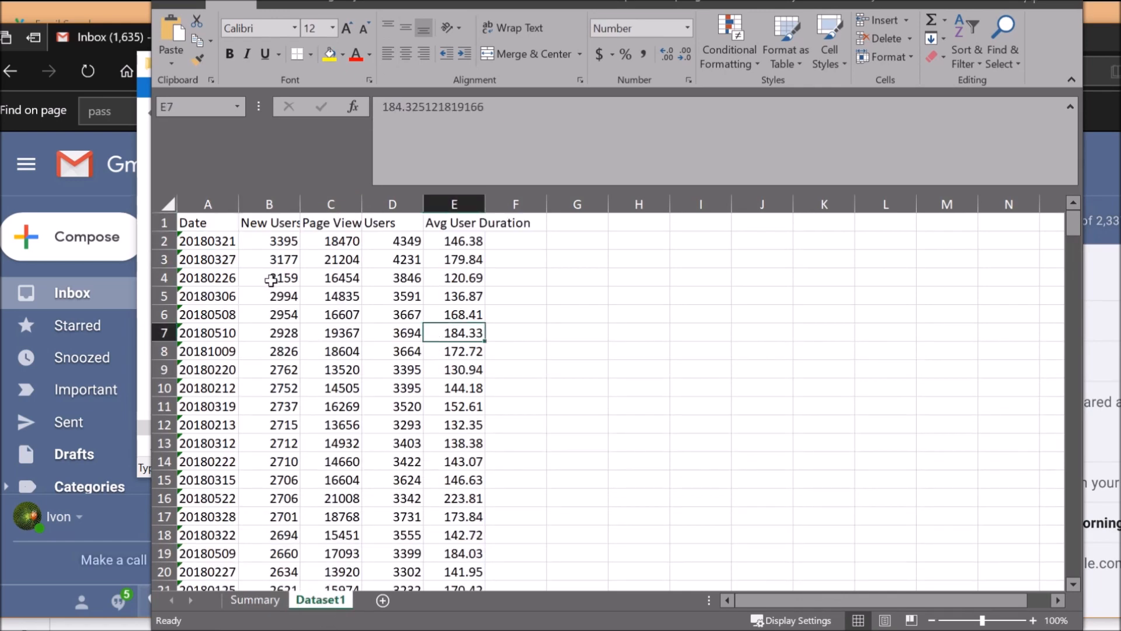
pyautogui.click(199, 227)
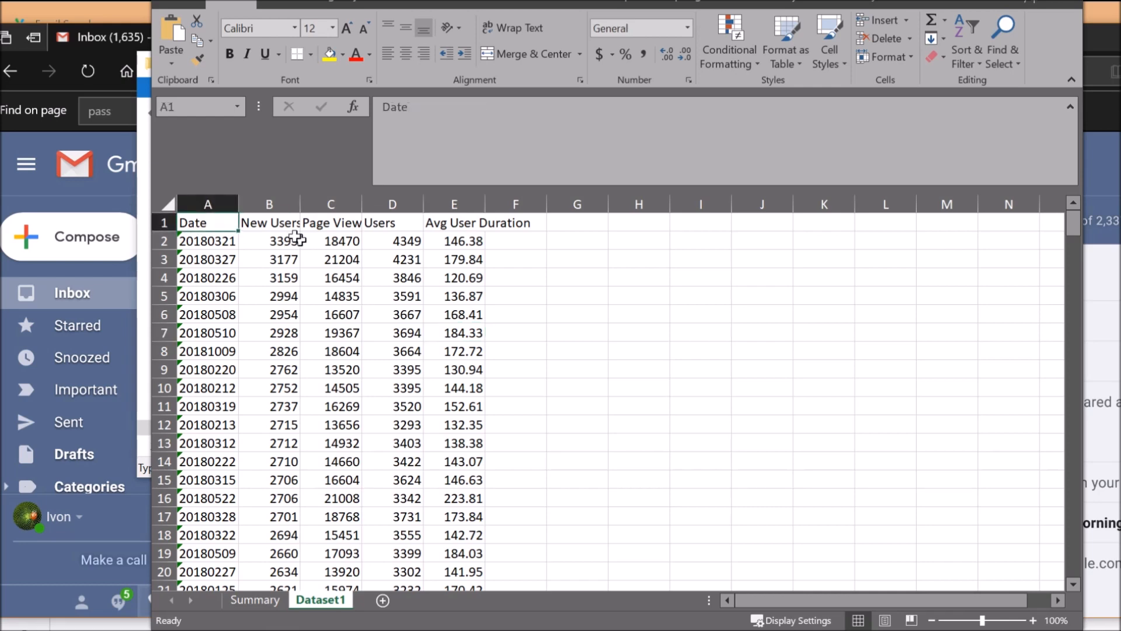
pyautogui.click(274, 220)
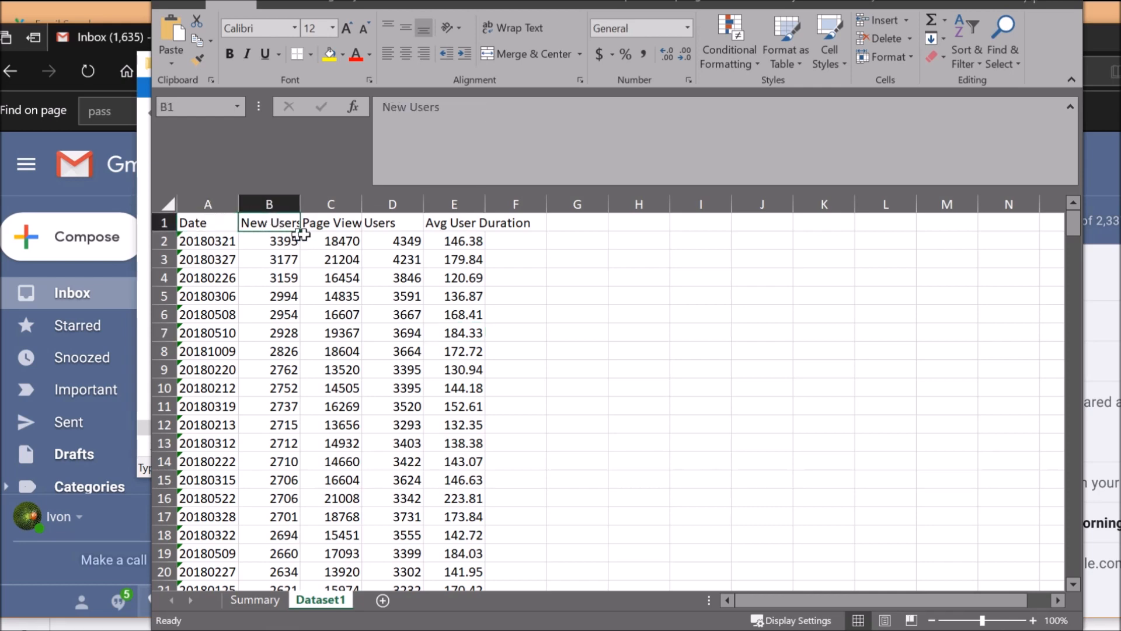
pyautogui.click(350, 221)
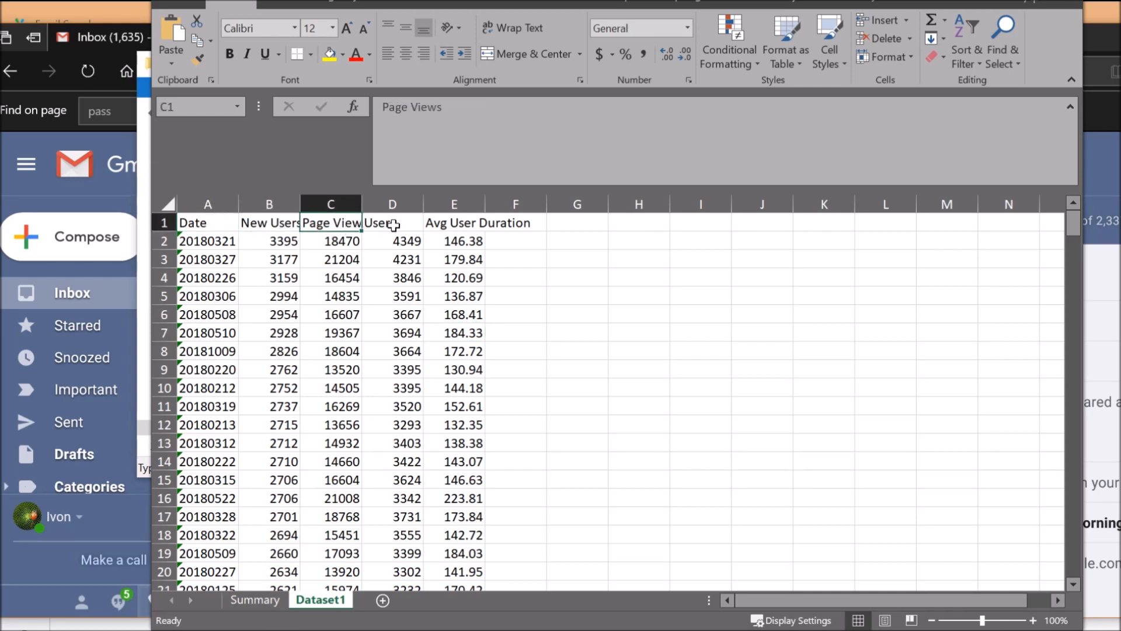
pyautogui.click(397, 225)
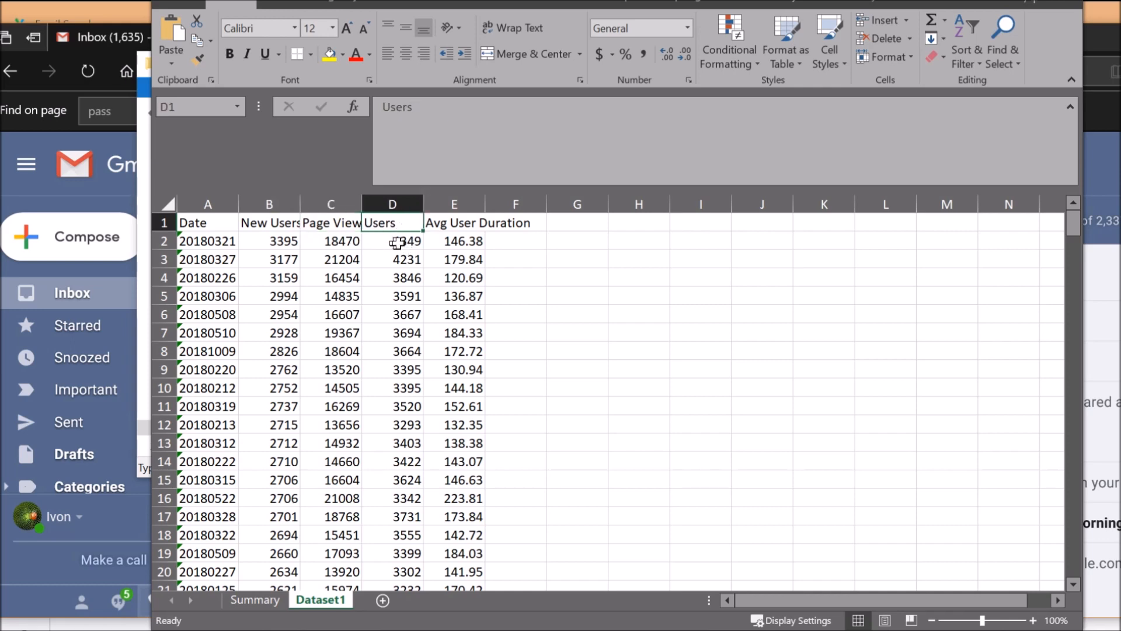
pyautogui.click(456, 241)
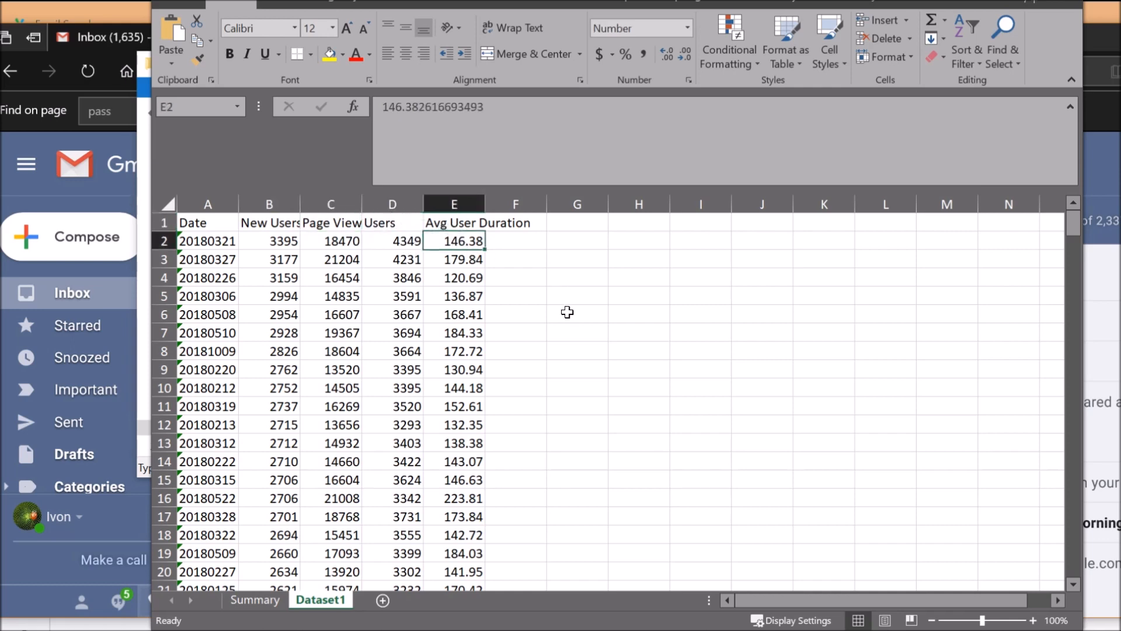
pyautogui.click(435, 344)
# Scroll through the daily rows and inspect the Users value in D3 and the first data row A2:E2
pyautogui.scroll(-5, 248, 274)
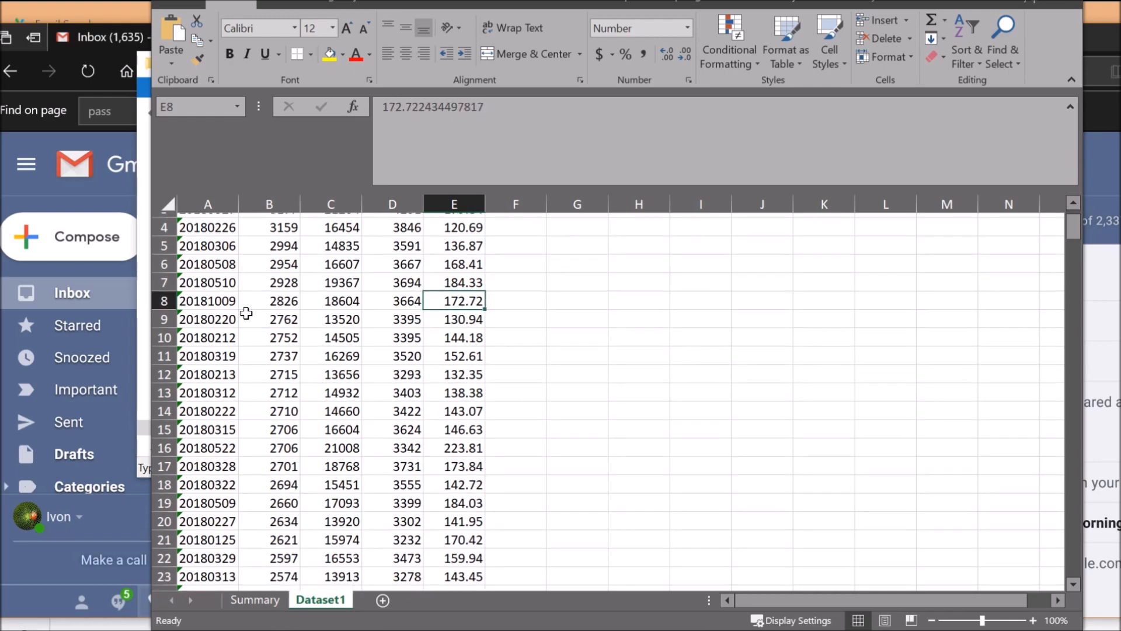
pyautogui.scroll(-20, 248, 386)
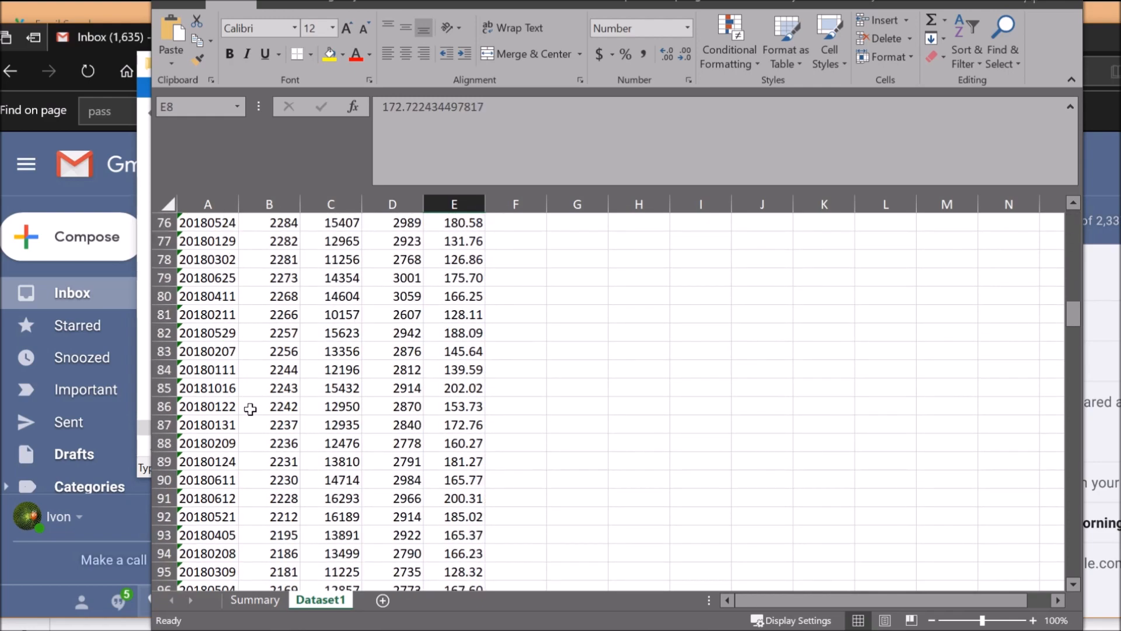
pyautogui.scroll(-16, 251, 419)
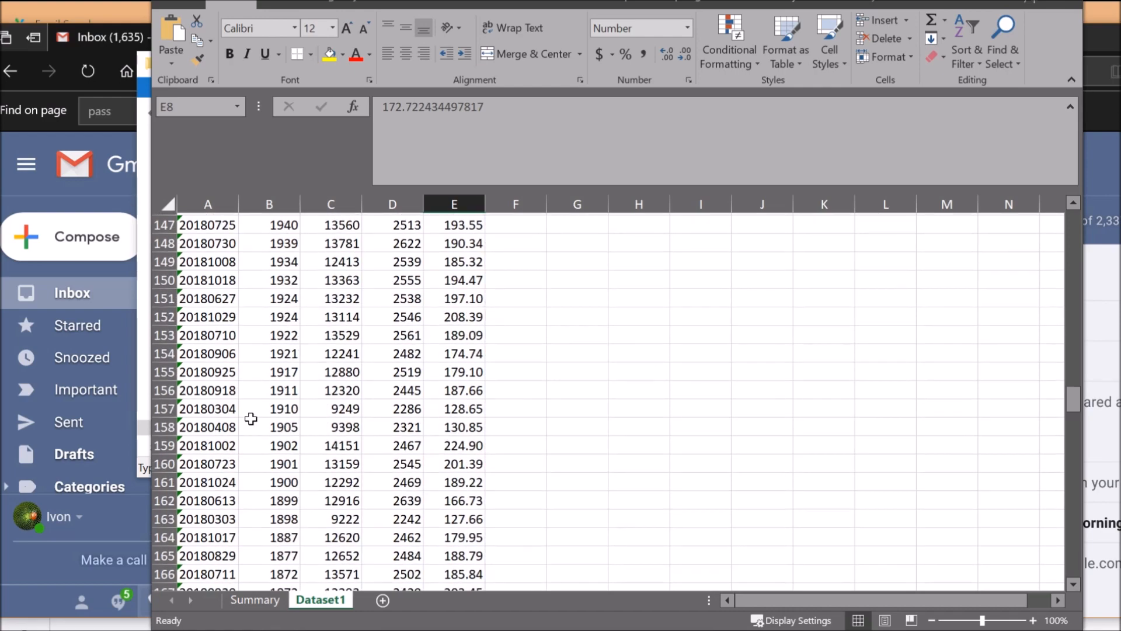
pyautogui.scroll(5, 251, 418)
pyautogui.scroll(19, 503, 388)
pyautogui.moveTo(1073, 328); pyautogui.dragTo(1077, 222)
pyautogui.click(379, 262)
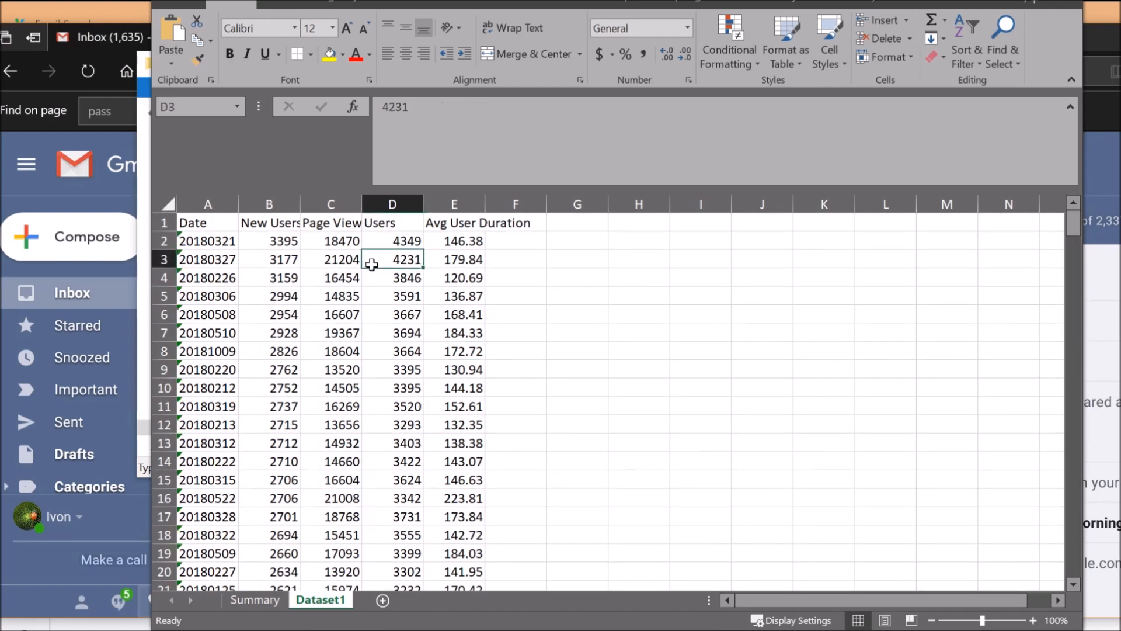
pyautogui.moveTo(192, 240); pyautogui.dragTo(465, 252)
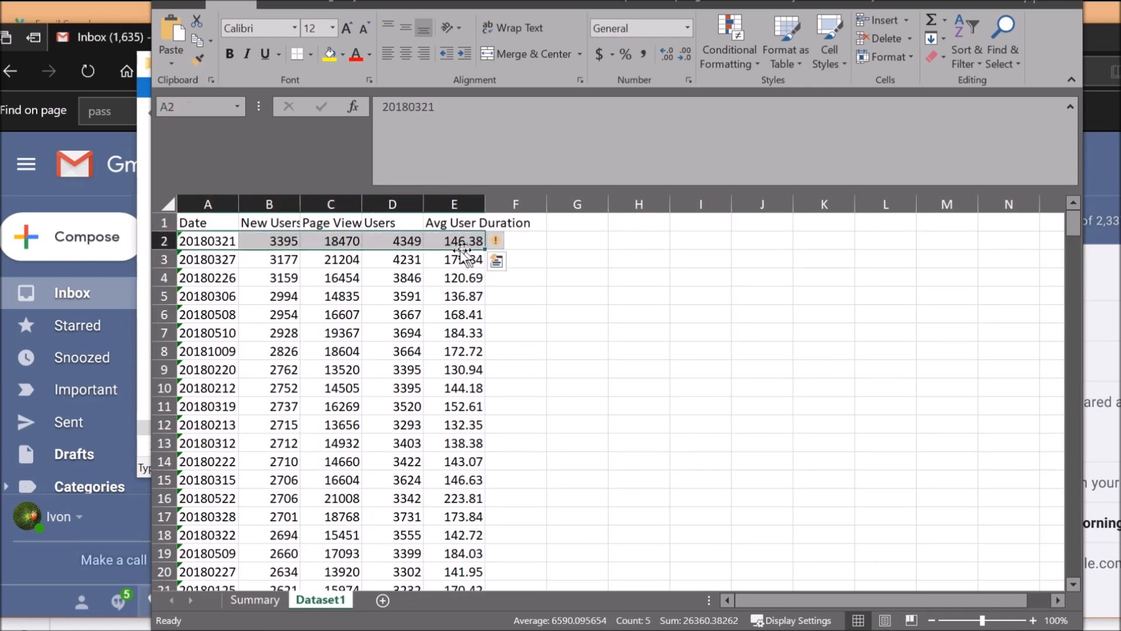
pyautogui.click(400, 298)
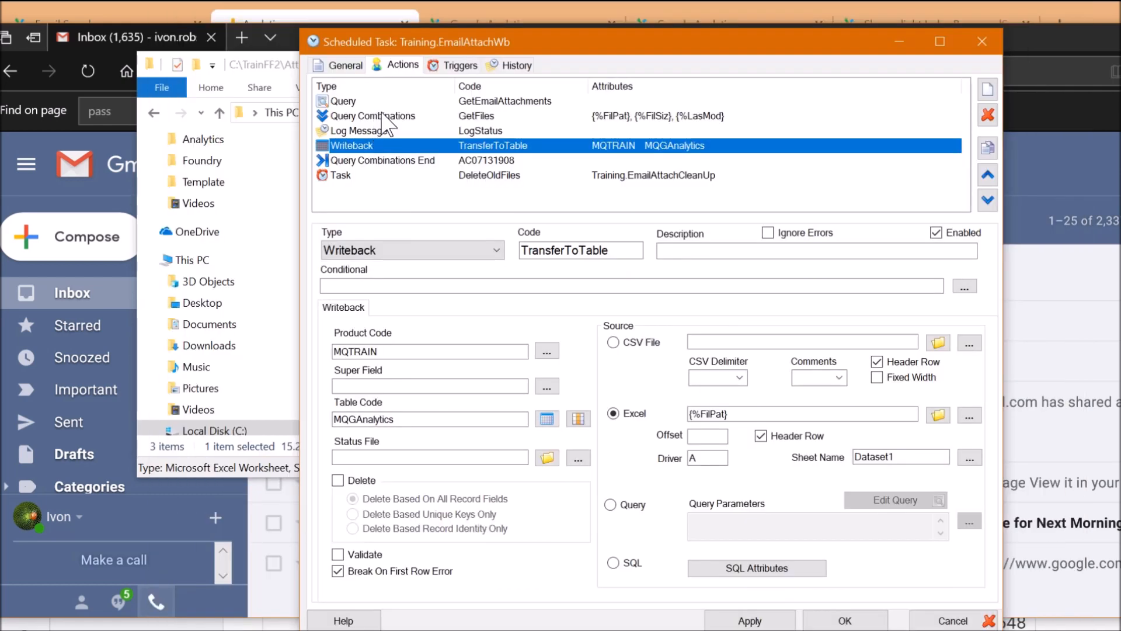
# Review the GetFiles Query Combinations, Query Combinations End and DeleteOldFiles steps, then close the task with OK
pyautogui.click(380, 116)
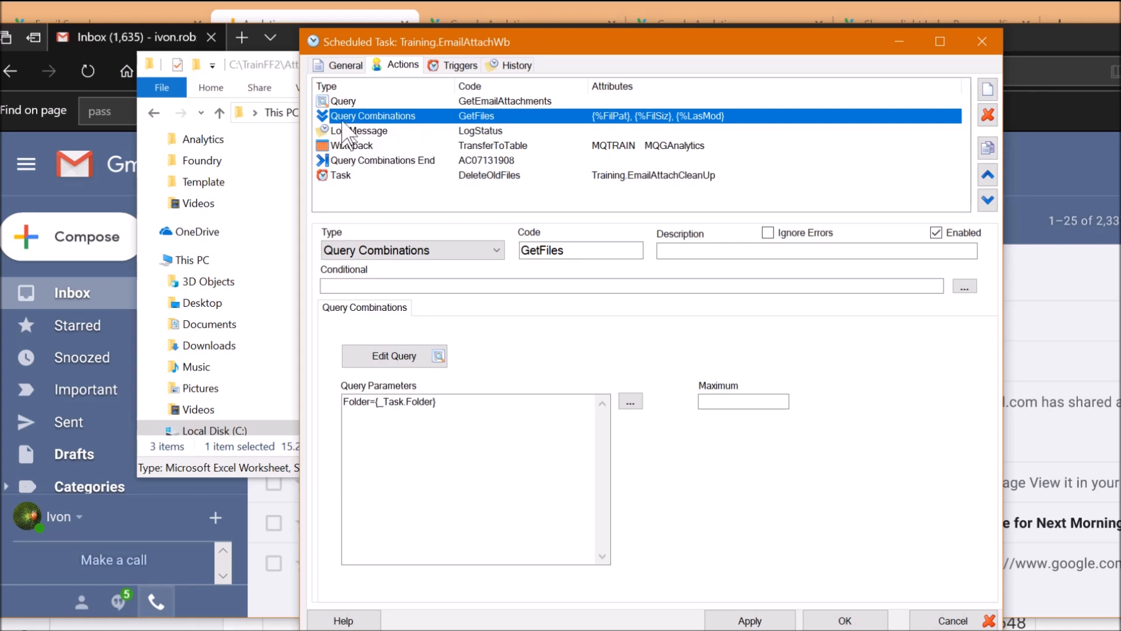
pyautogui.click(406, 161)
pyautogui.click(408, 175)
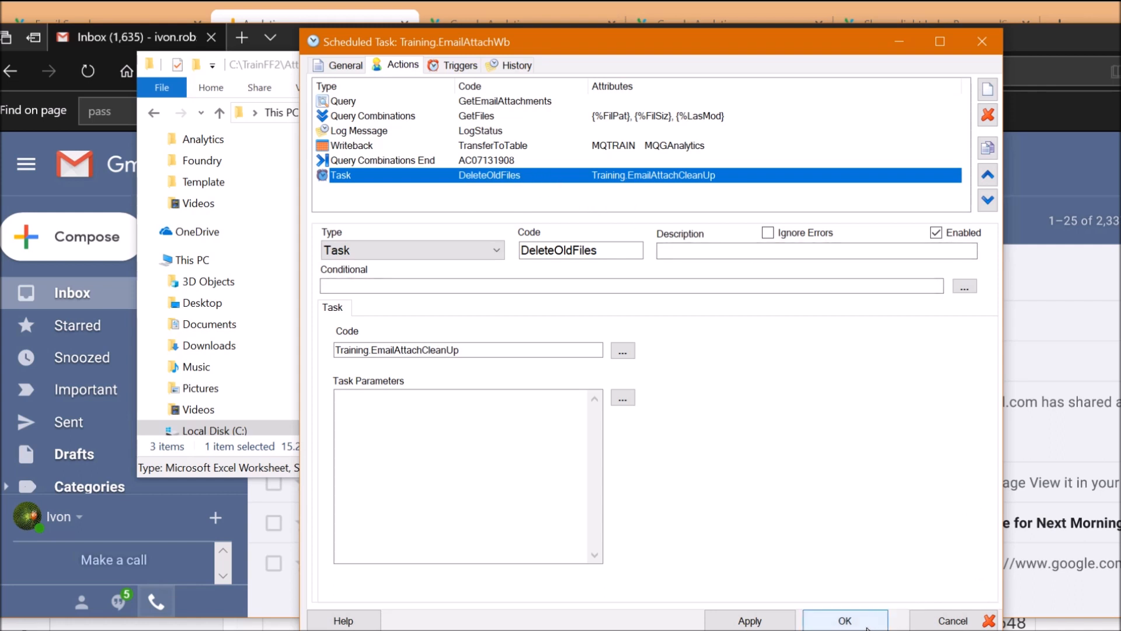
pyautogui.click(847, 619)
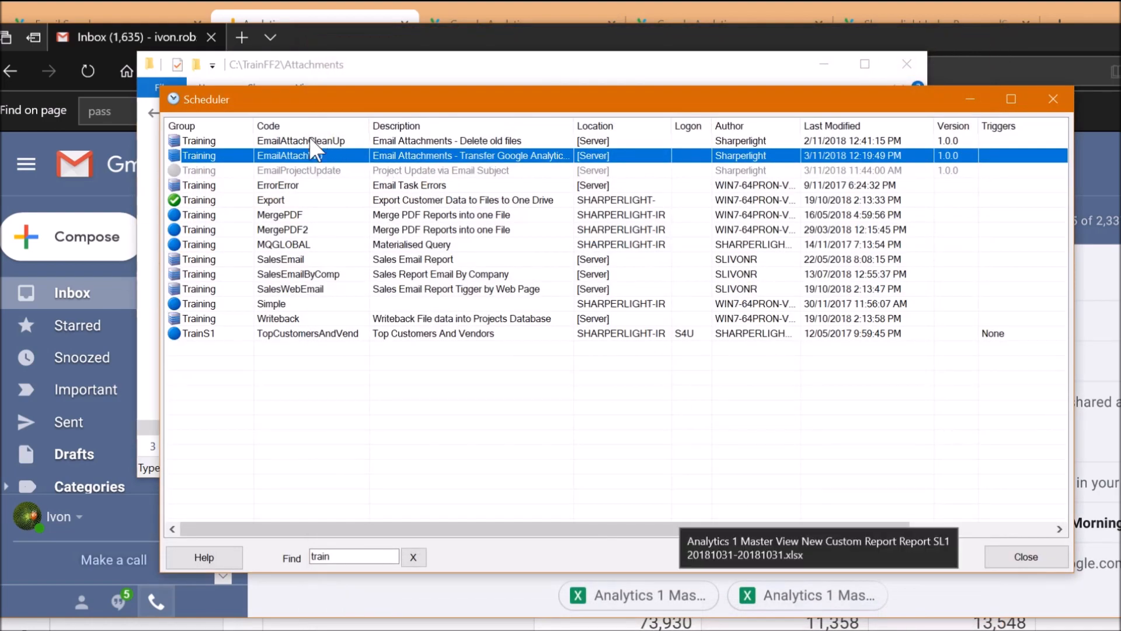
# Open the EmailAttachCleanUp task and review its GetFiles step and file delete action
pyautogui.click(312, 146)
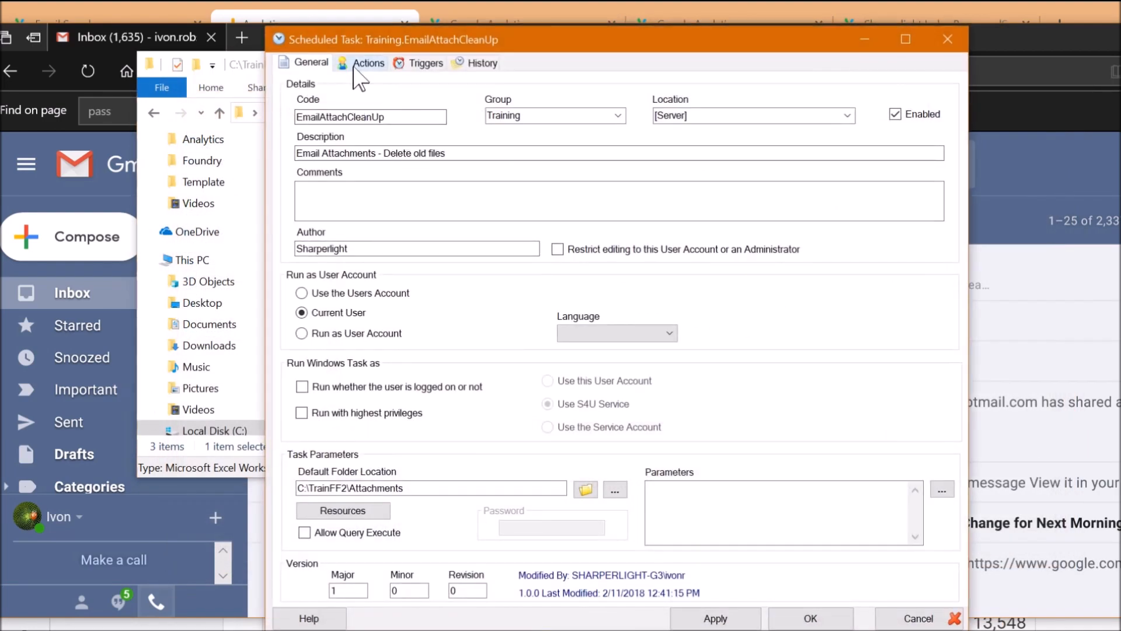
pyautogui.click(366, 62)
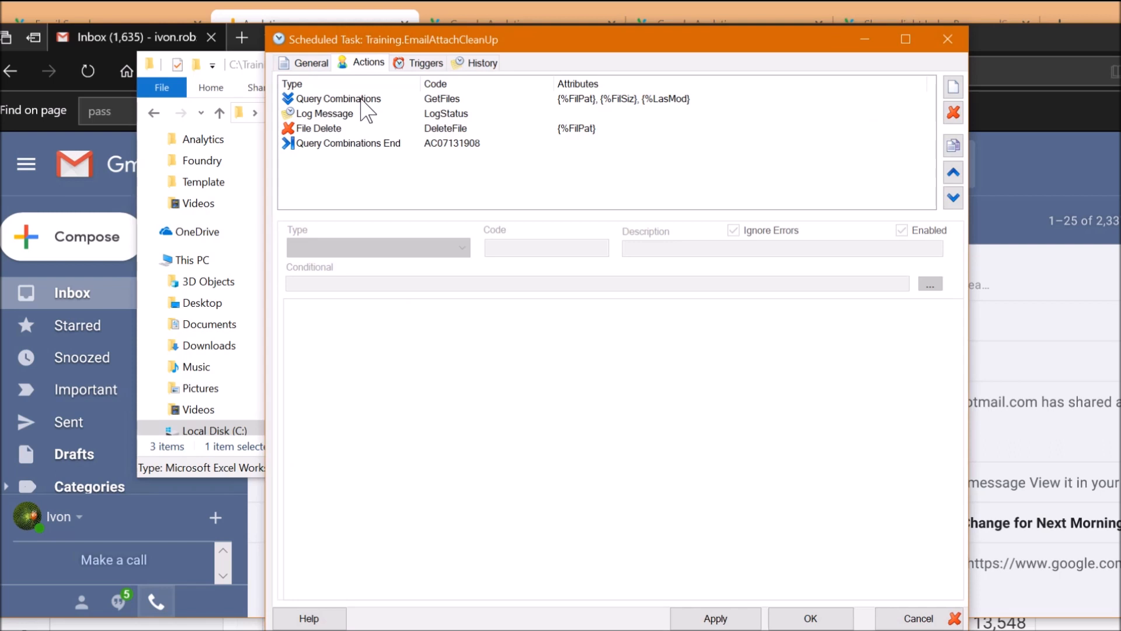
pyautogui.click(361, 99)
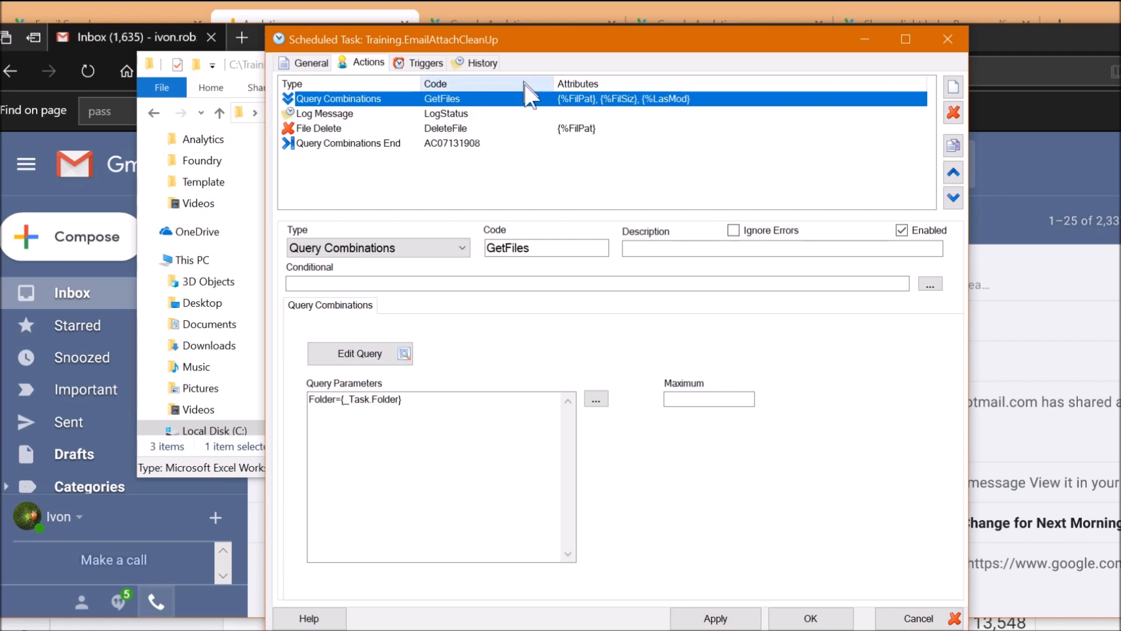
pyautogui.click(331, 129)
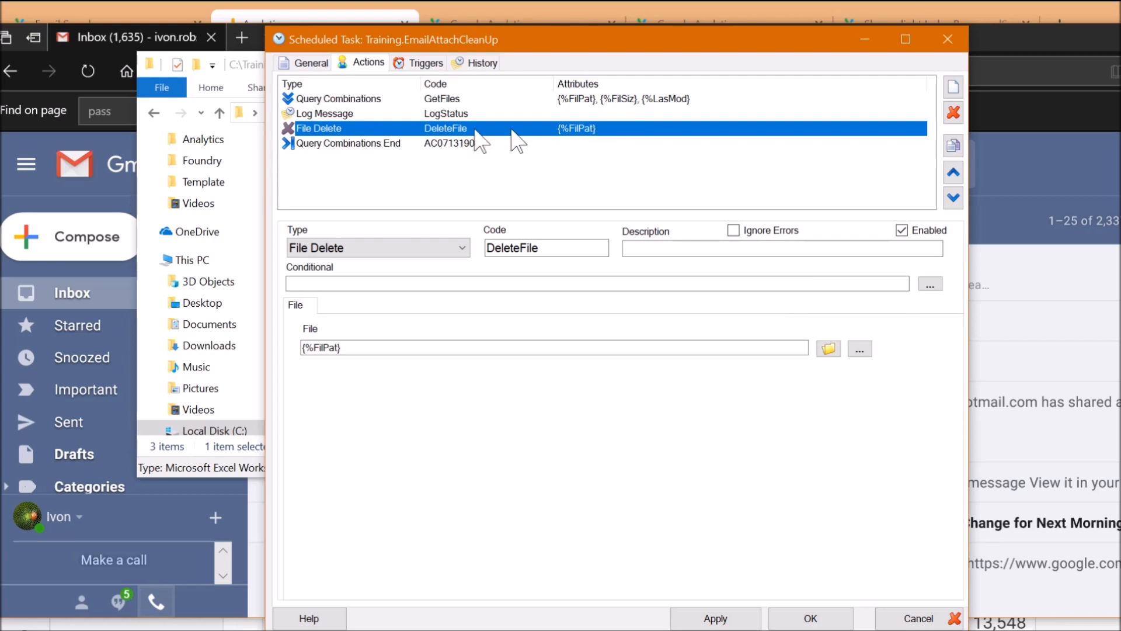
pyautogui.click(339, 99)
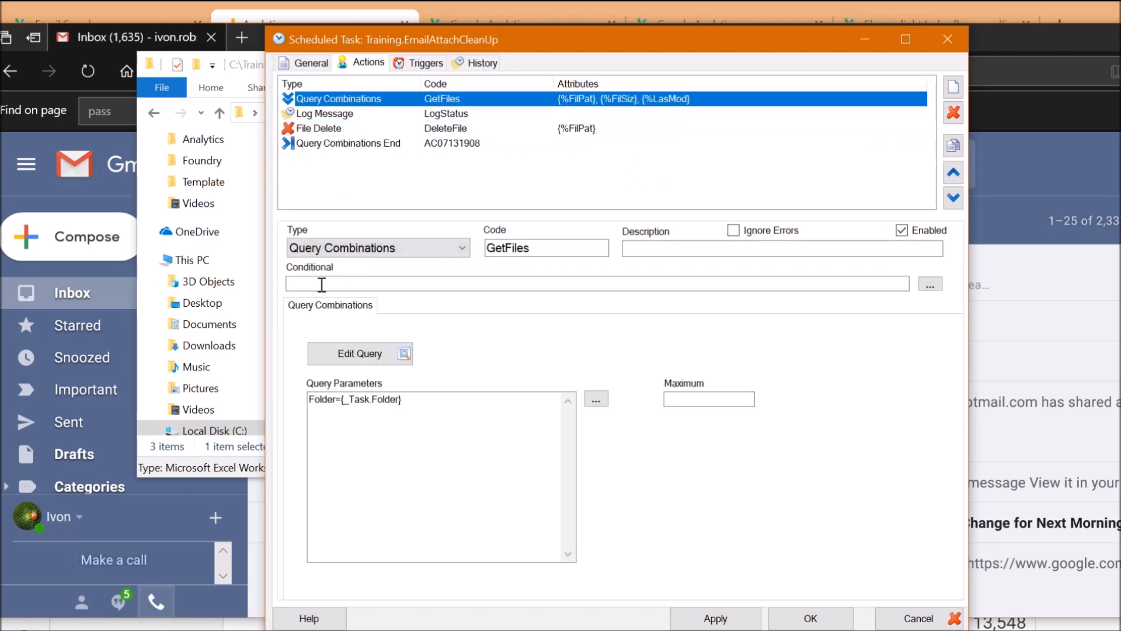
# Preview the attachment file query and check its Last Modified filter of DATE -3d
pyautogui.click(359, 353)
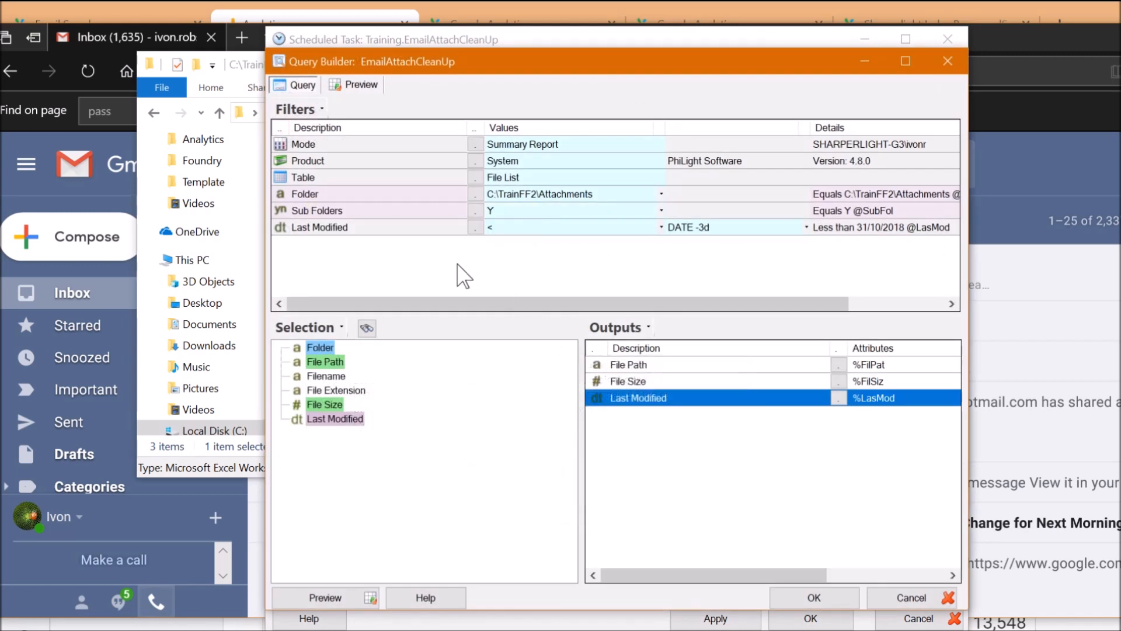
pyautogui.click(360, 86)
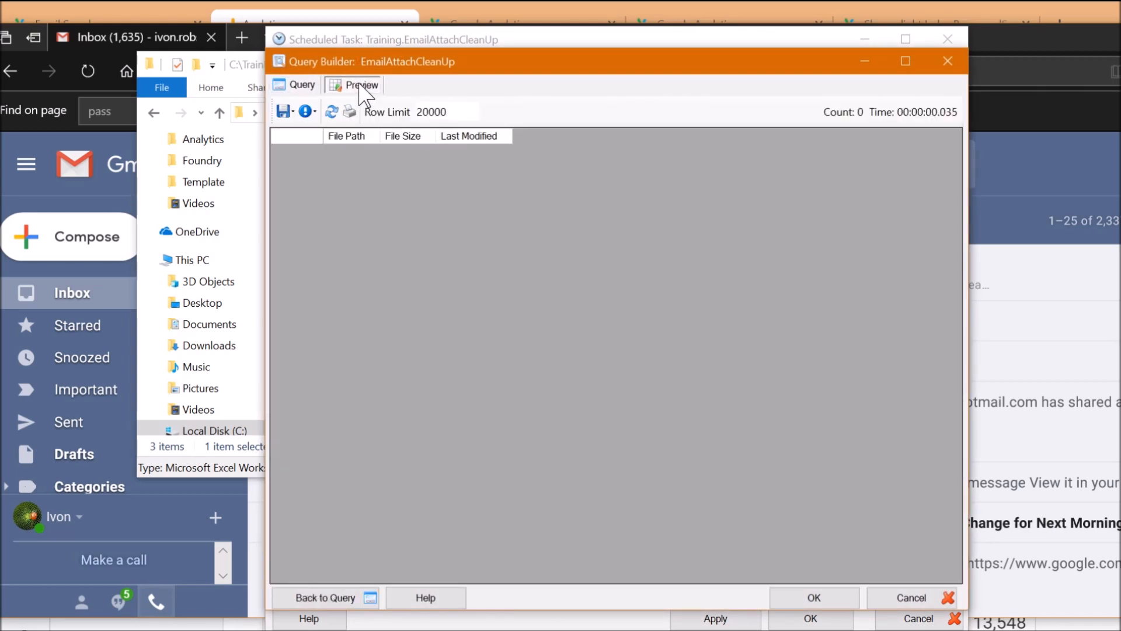
pyautogui.click(303, 88)
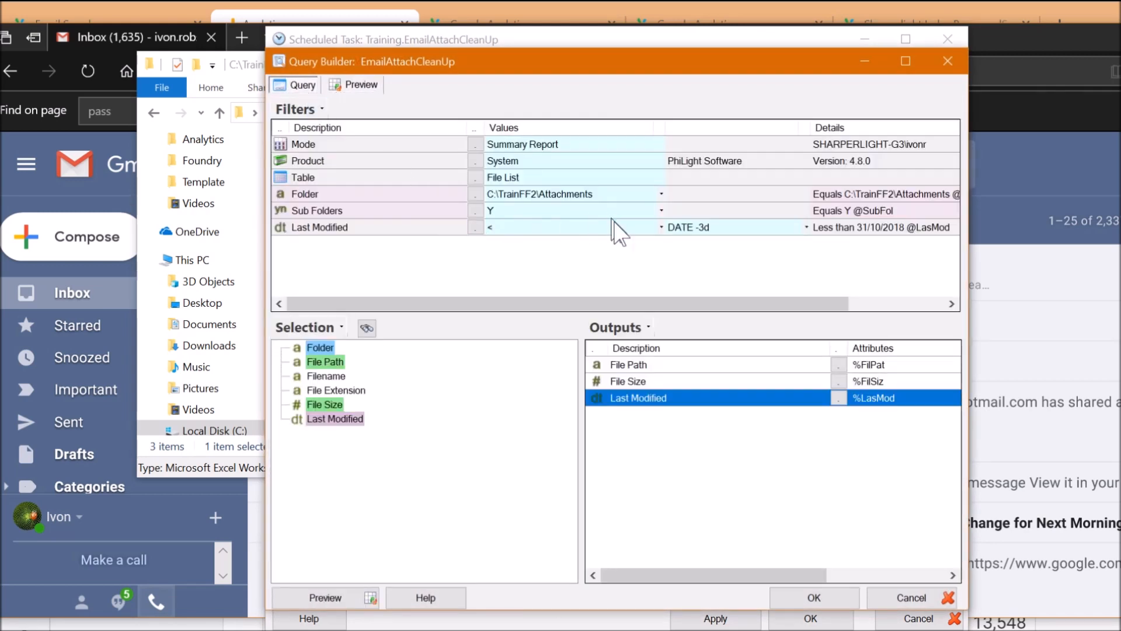
pyautogui.click(727, 236)
pyautogui.click(388, 233)
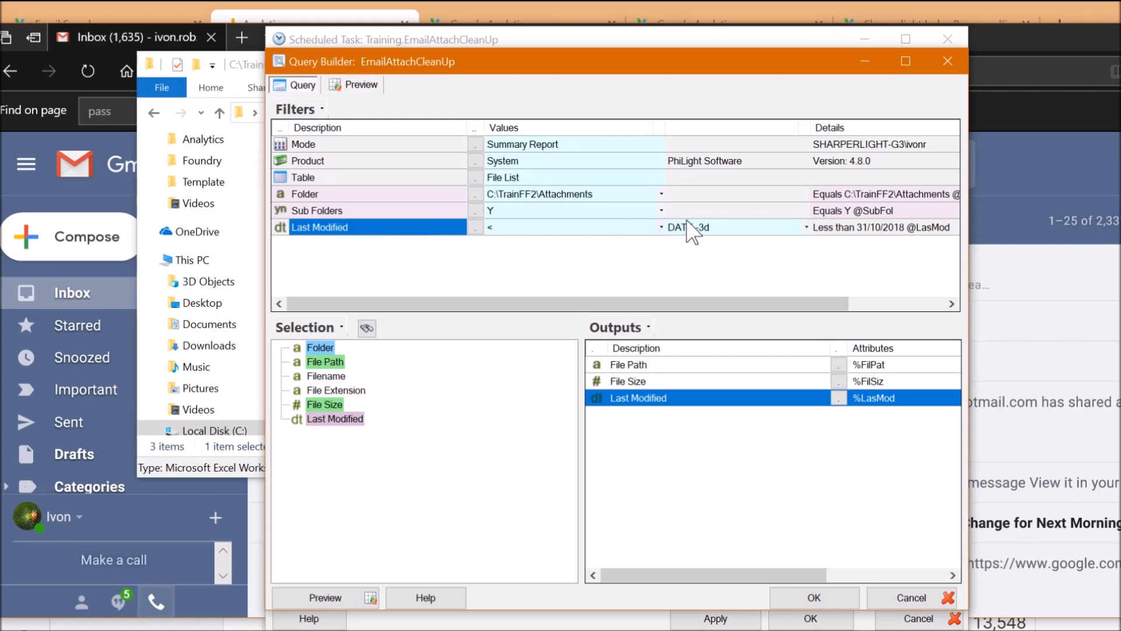
pyautogui.click(696, 230)
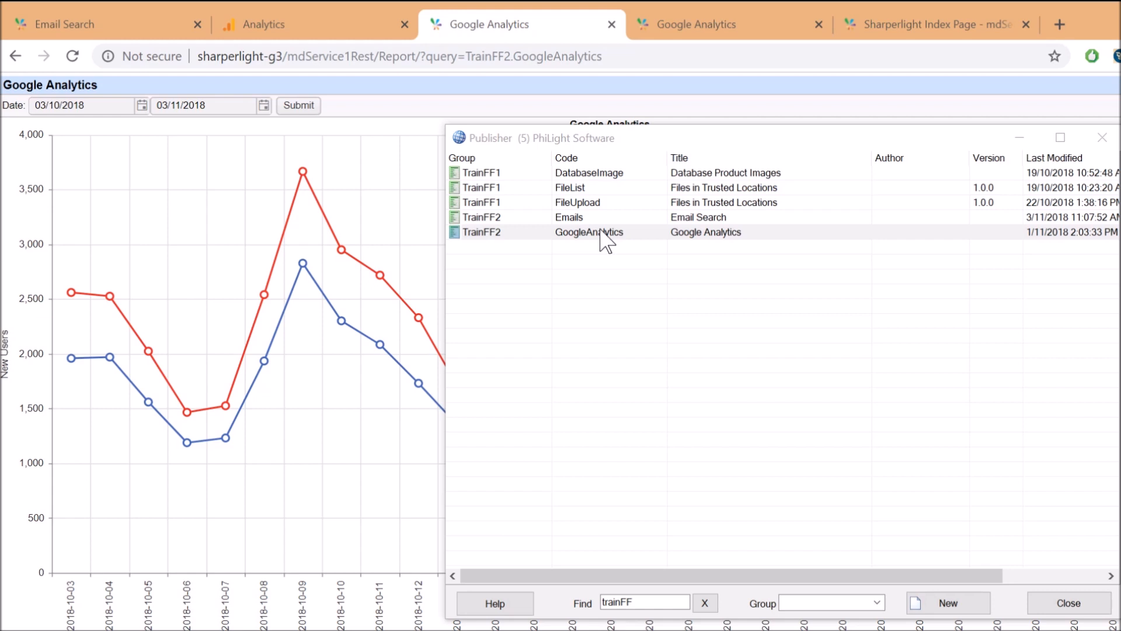
# Open the GoogleAnalytics query and check its Training Warehouse product and available tables
pyautogui.doubleClick(564, 233)
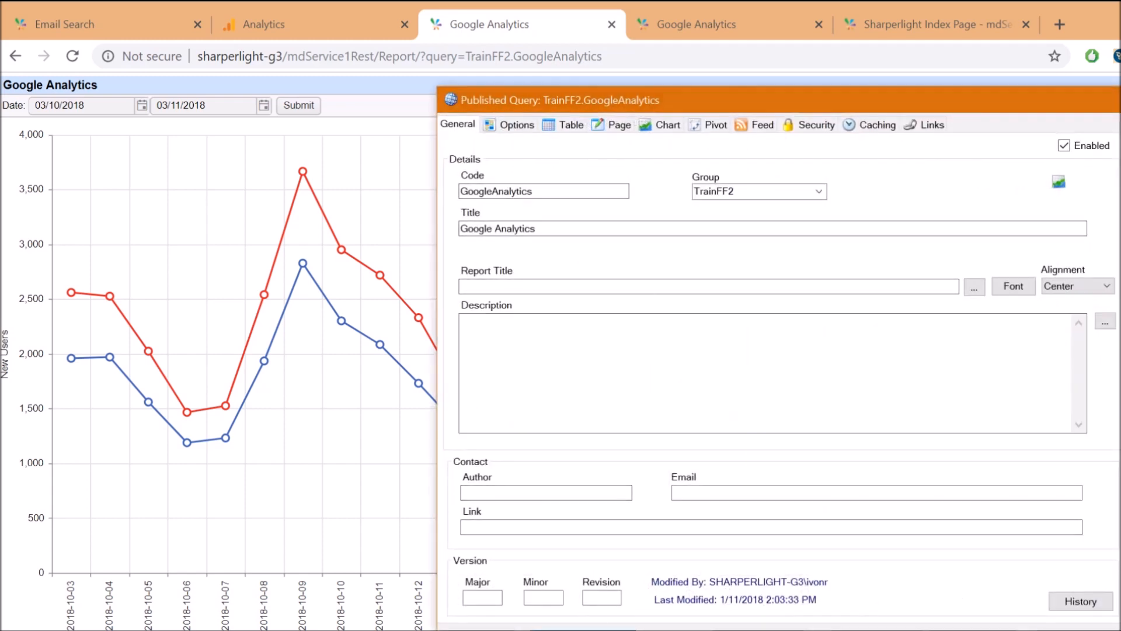
pyautogui.moveTo(597, 103); pyautogui.dragTo(480, 64)
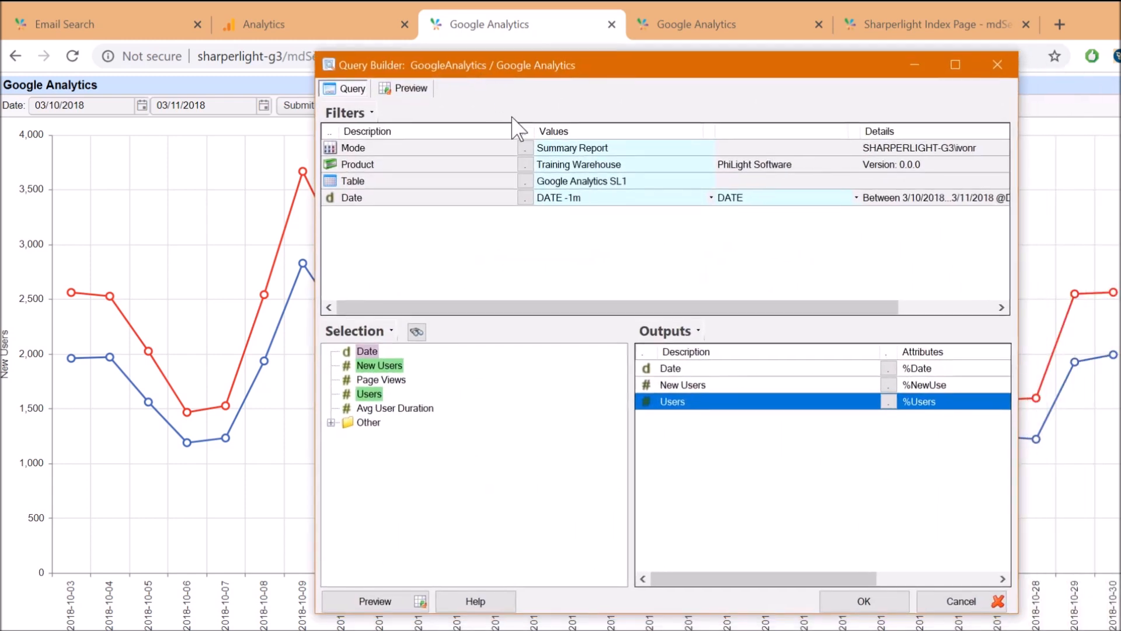
pyautogui.click(565, 165)
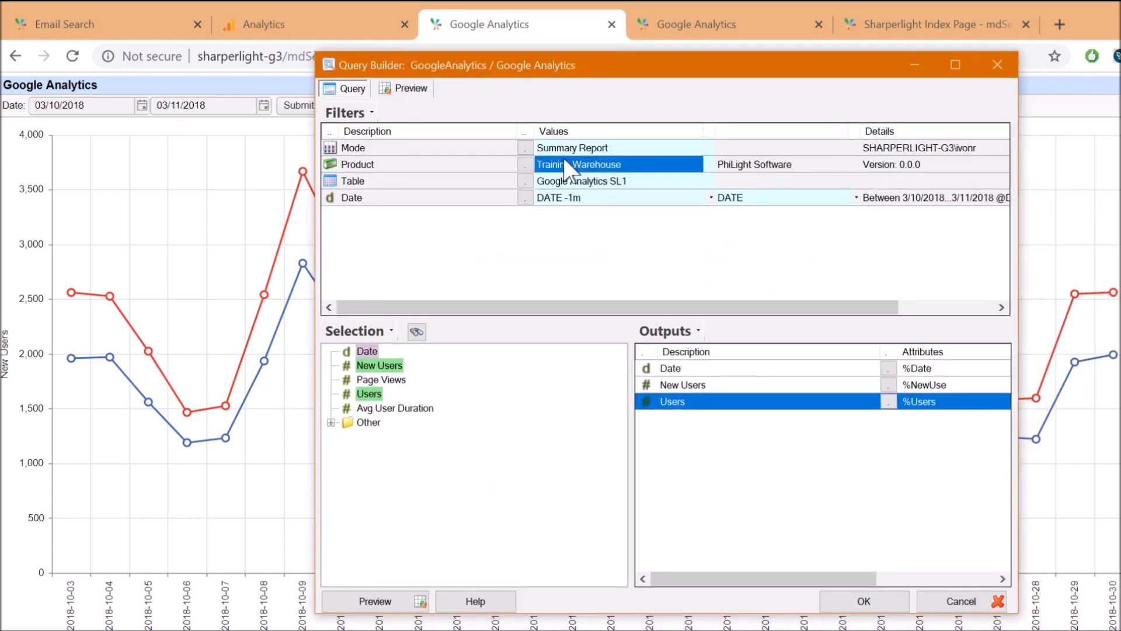
pyautogui.click(529, 184)
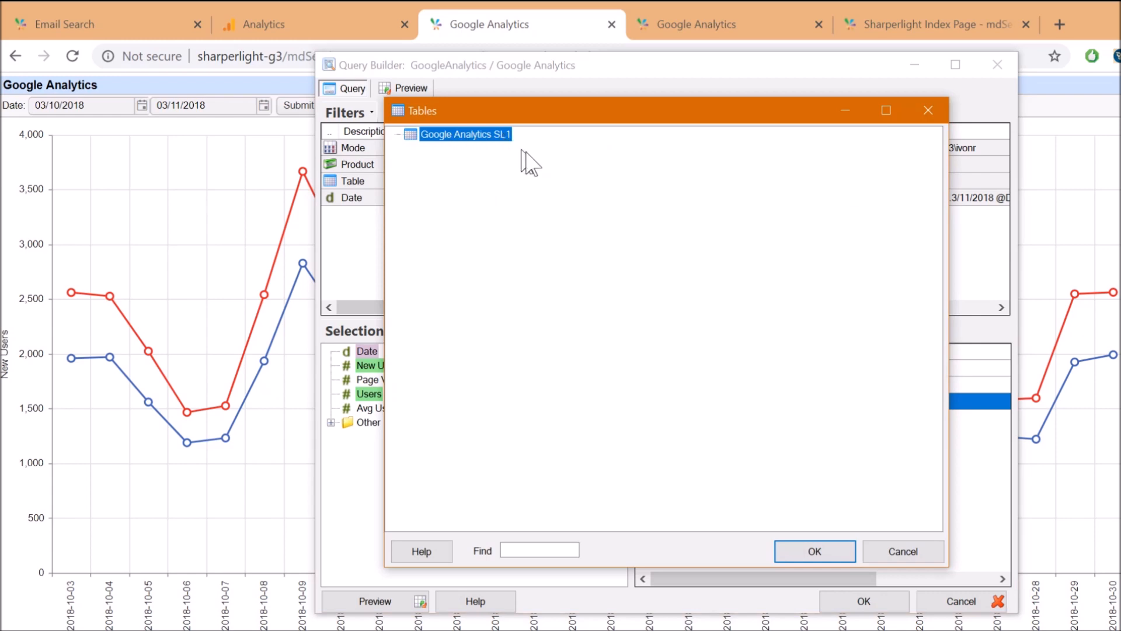
pyautogui.click(893, 555)
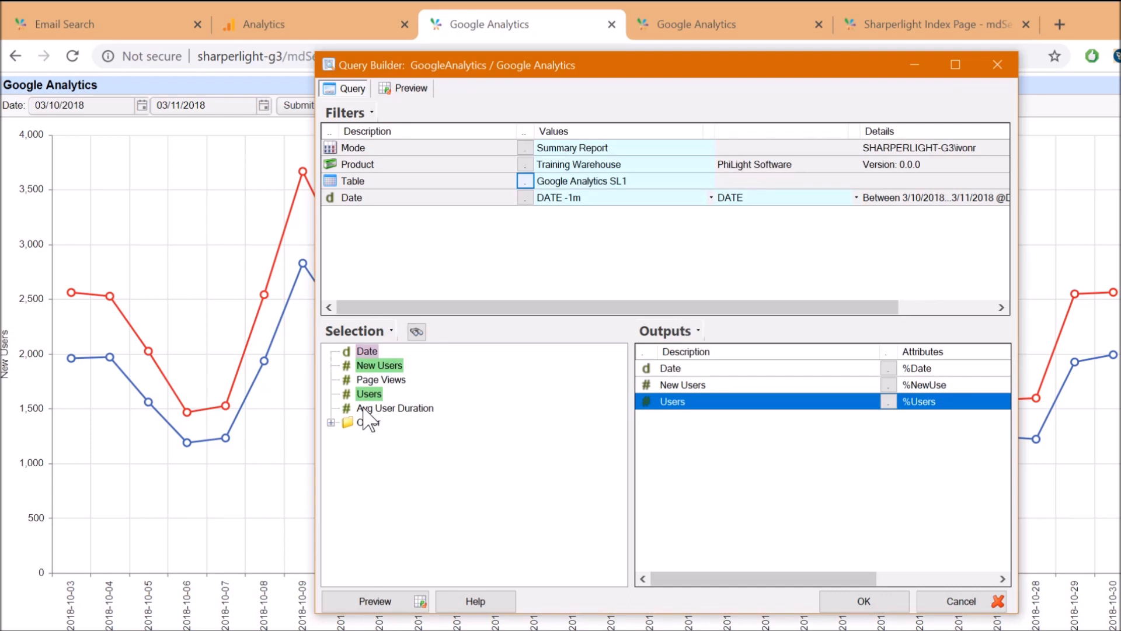
# Preview the query's rows with a wider Date column and check row 2's New Users and Users
pyautogui.click(411, 90)
pyautogui.moveTo(422, 138); pyautogui.dragTo(456, 136)
pyautogui.click(501, 174)
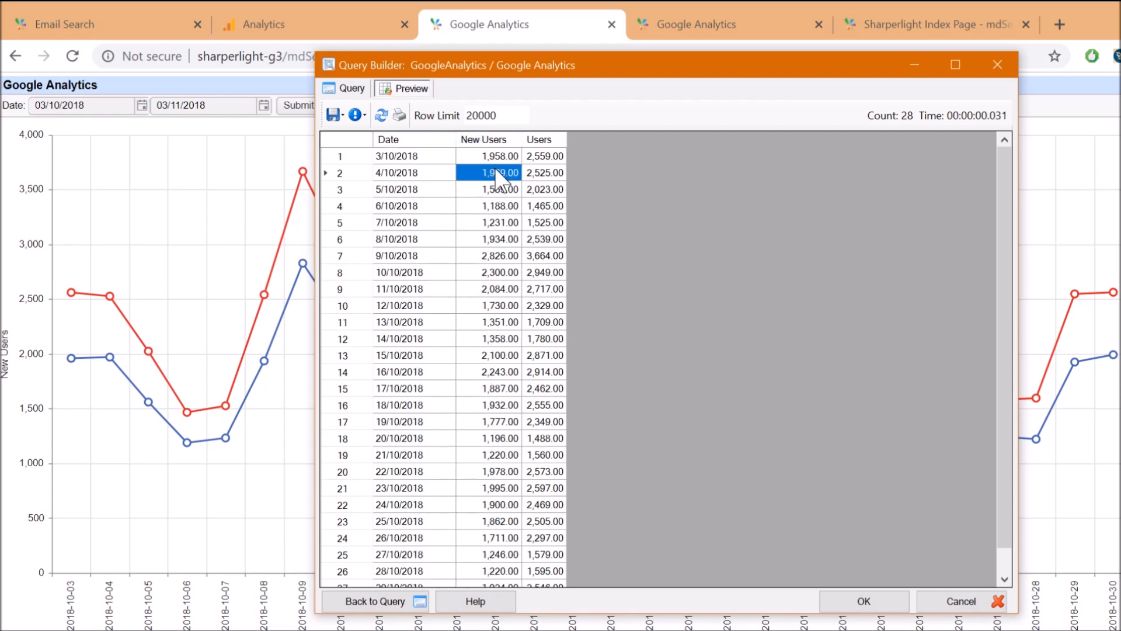
pyautogui.click(545, 174)
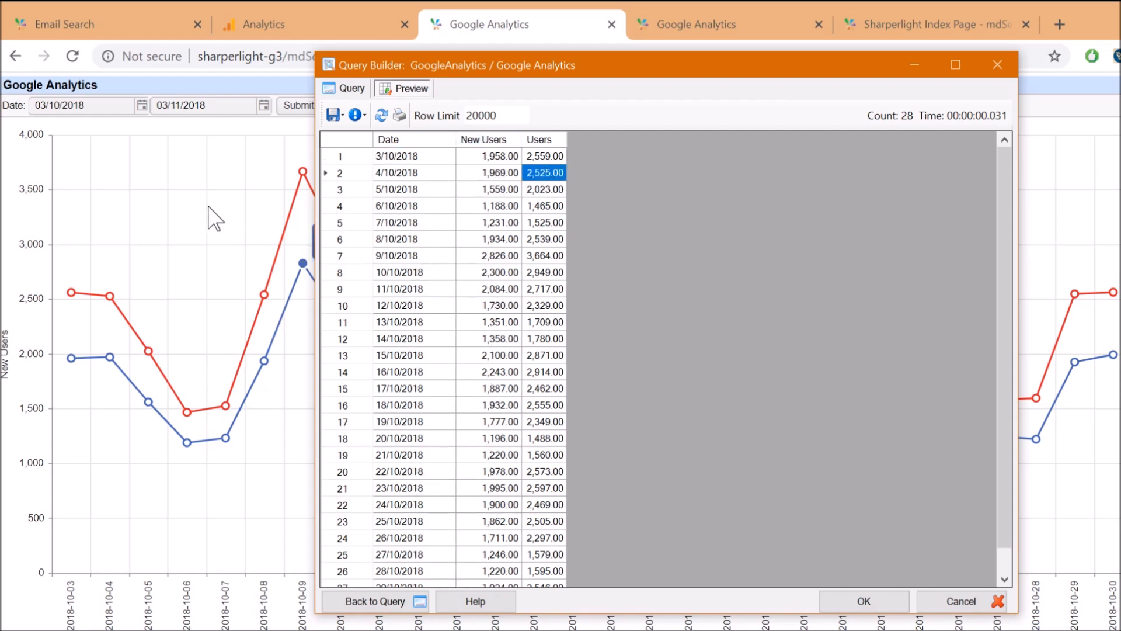
# View the report as a calendar heatmap, then return to the line chart
pyautogui.click(185, 179)
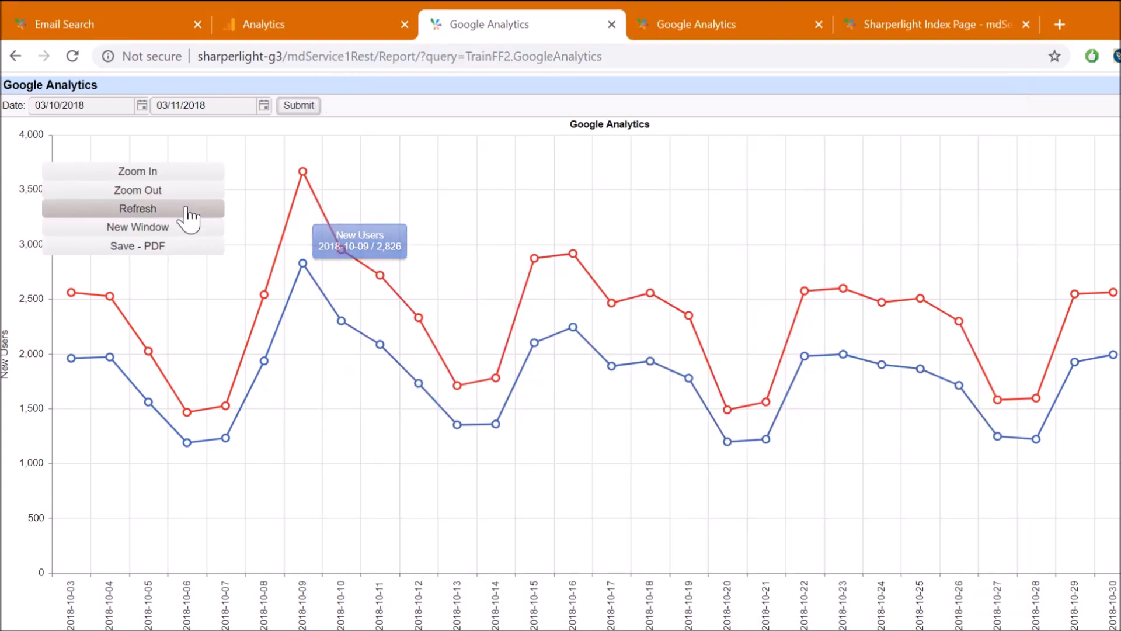
pyautogui.click(691, 26)
pyautogui.moveTo(114, 229)
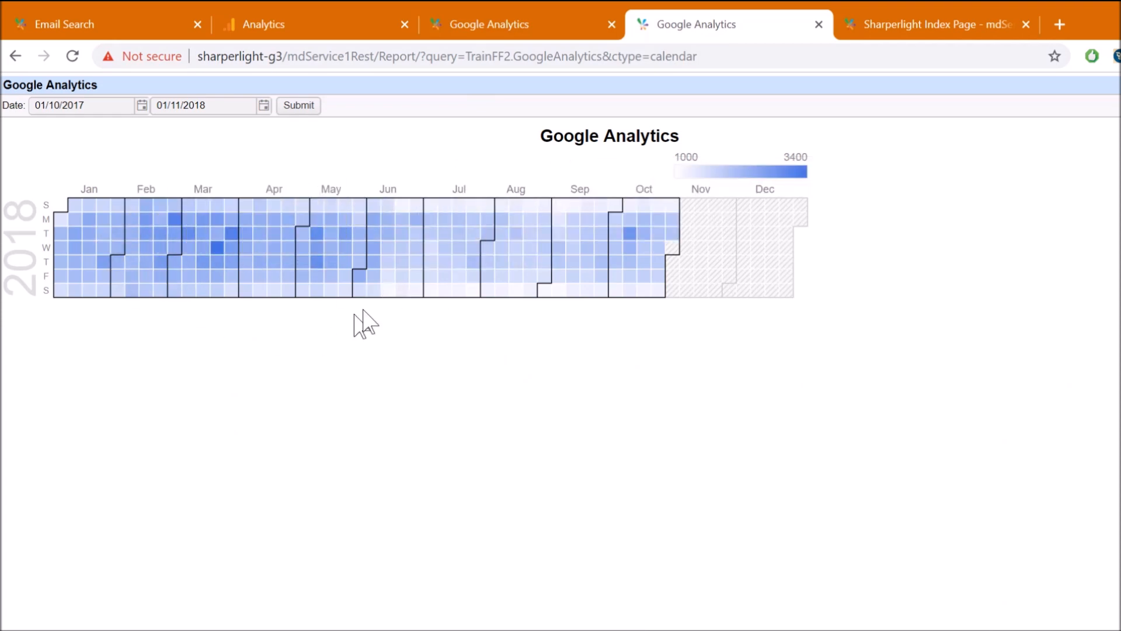
pyautogui.moveTo(563, 234)
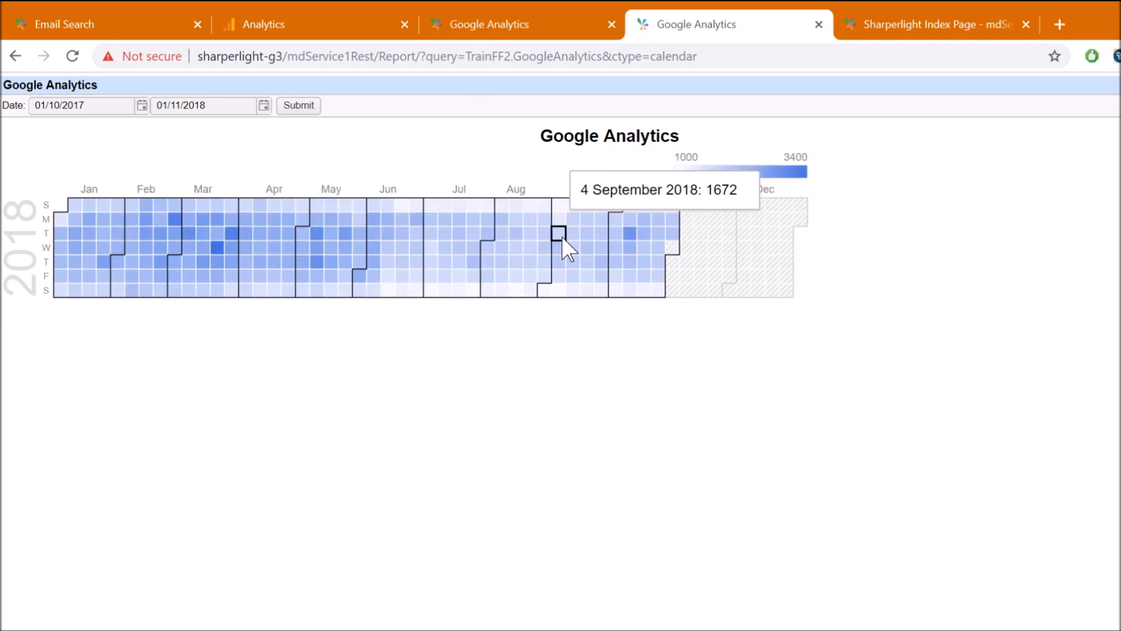
pyautogui.click(496, 26)
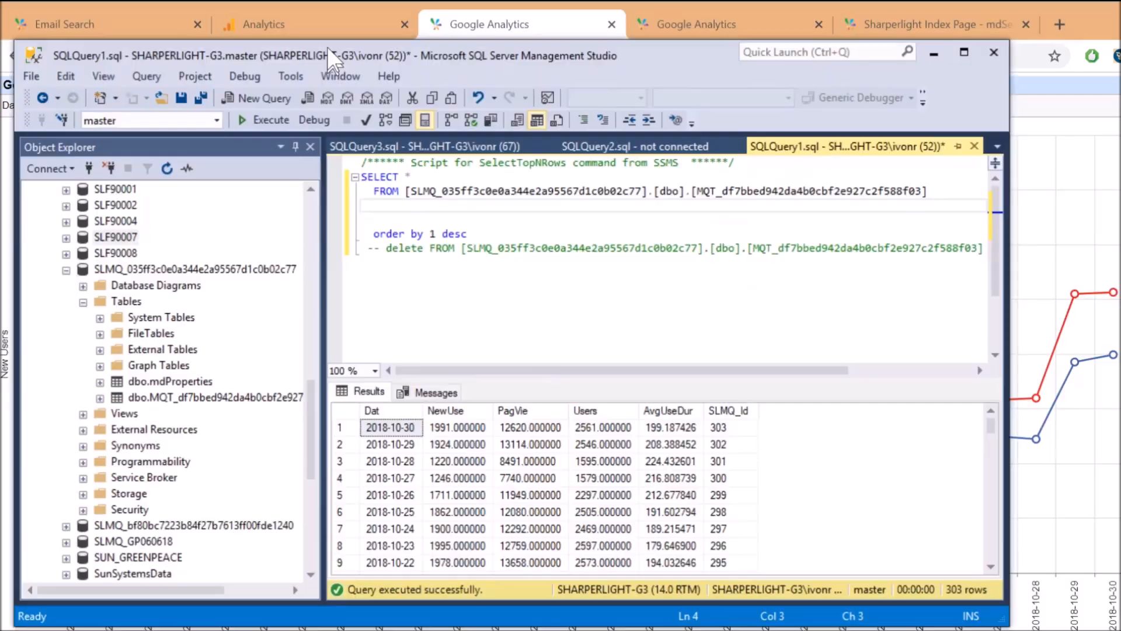
# Check the latest stored row, 2018-10-30, with its New Users, page views and Users values
pyautogui.moveTo(328, 48); pyautogui.dragTo(341, 35)
pyautogui.click(433, 236)
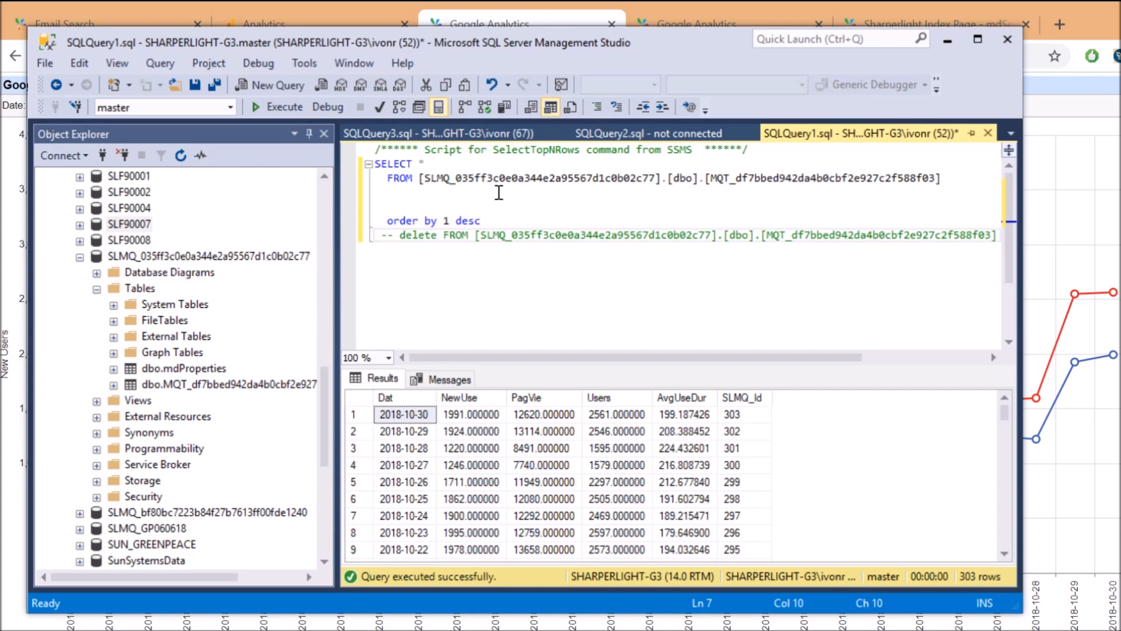
pyautogui.click(403, 415)
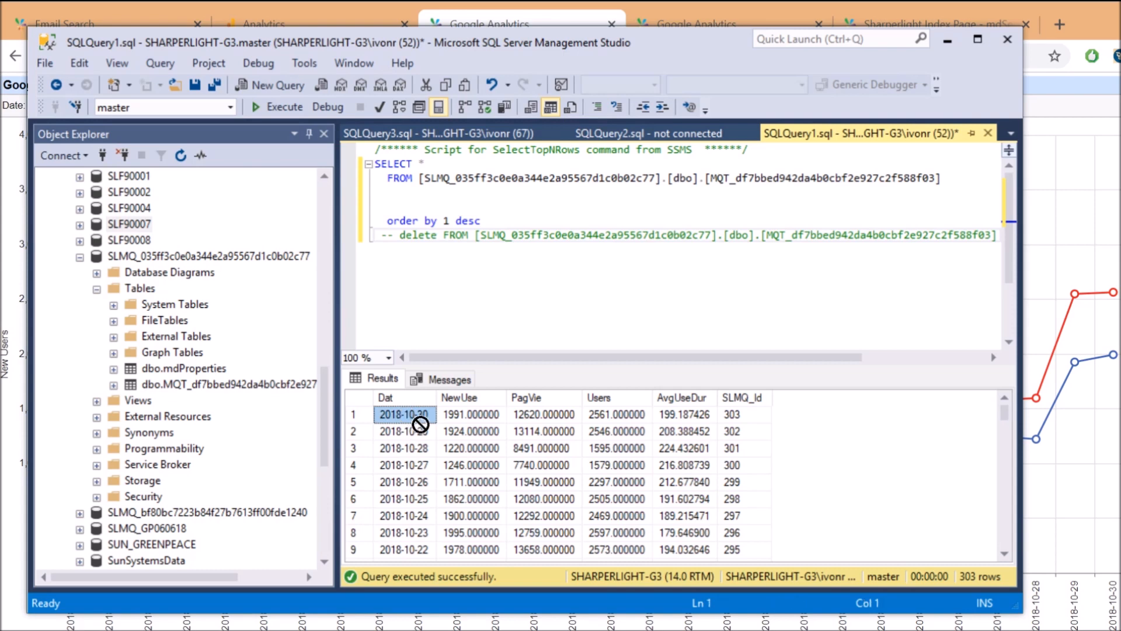
pyautogui.click(476, 416)
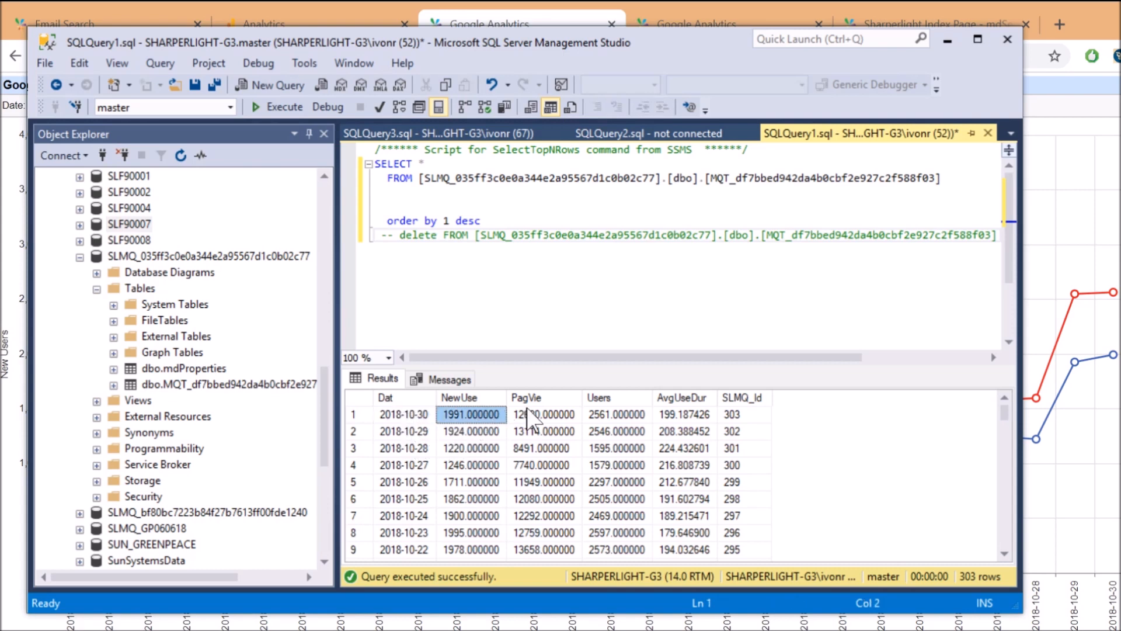
pyautogui.click(541, 415)
pyautogui.click(626, 416)
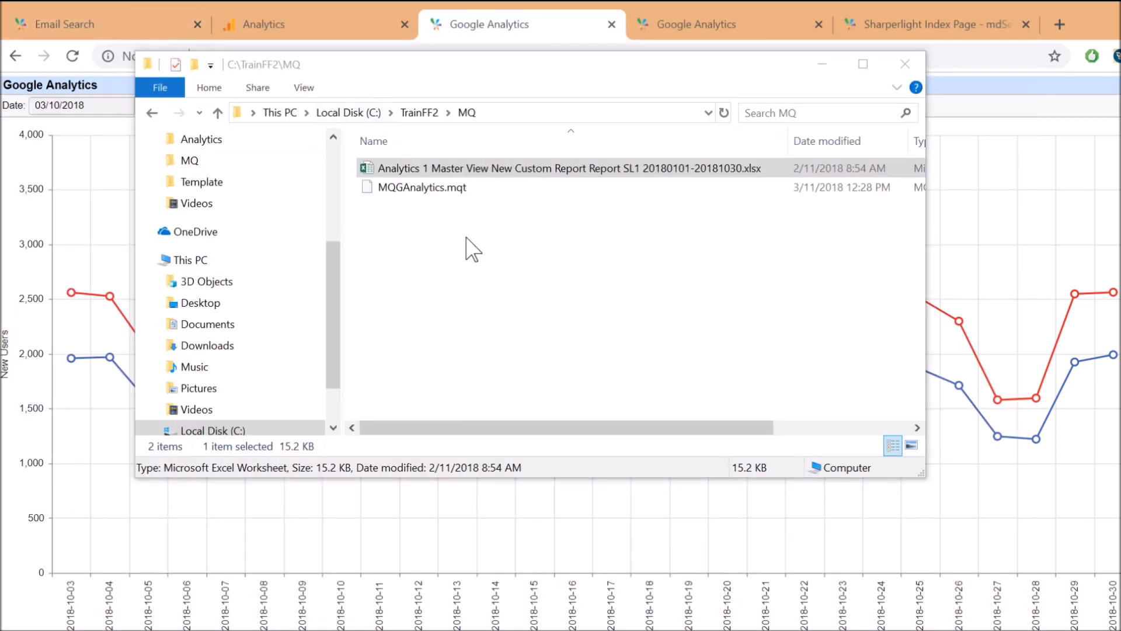
# Go from C:\TrainFF2 into the MQ folder, look at MQGAnalytics.mqt, and bring up the Sharperlight menu
pyautogui.click(472, 249)
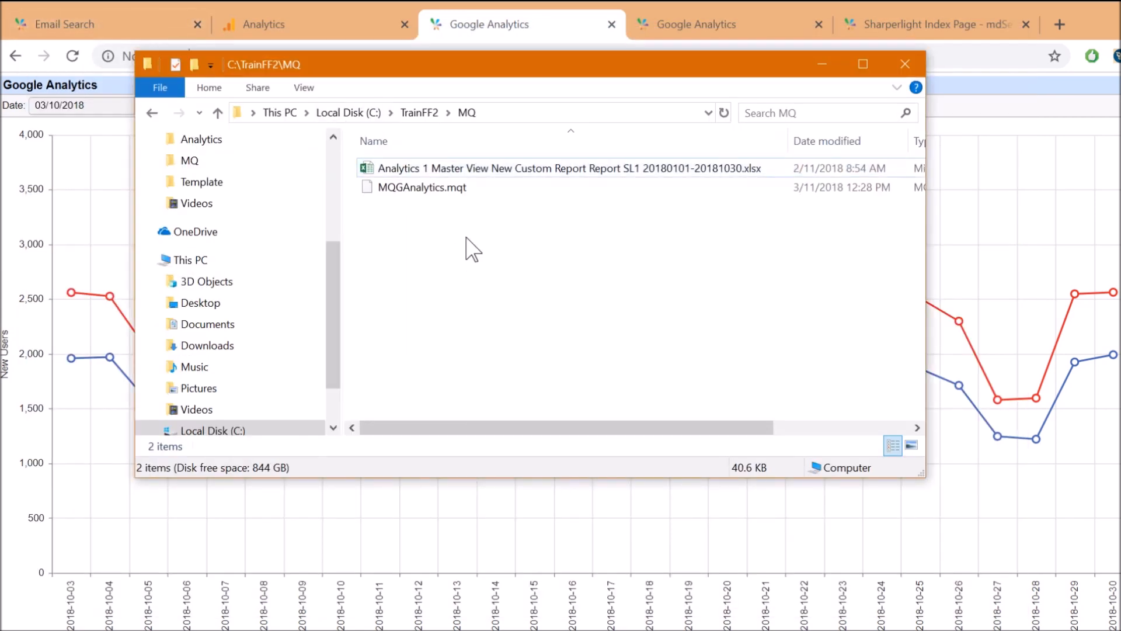
pyautogui.click(419, 112)
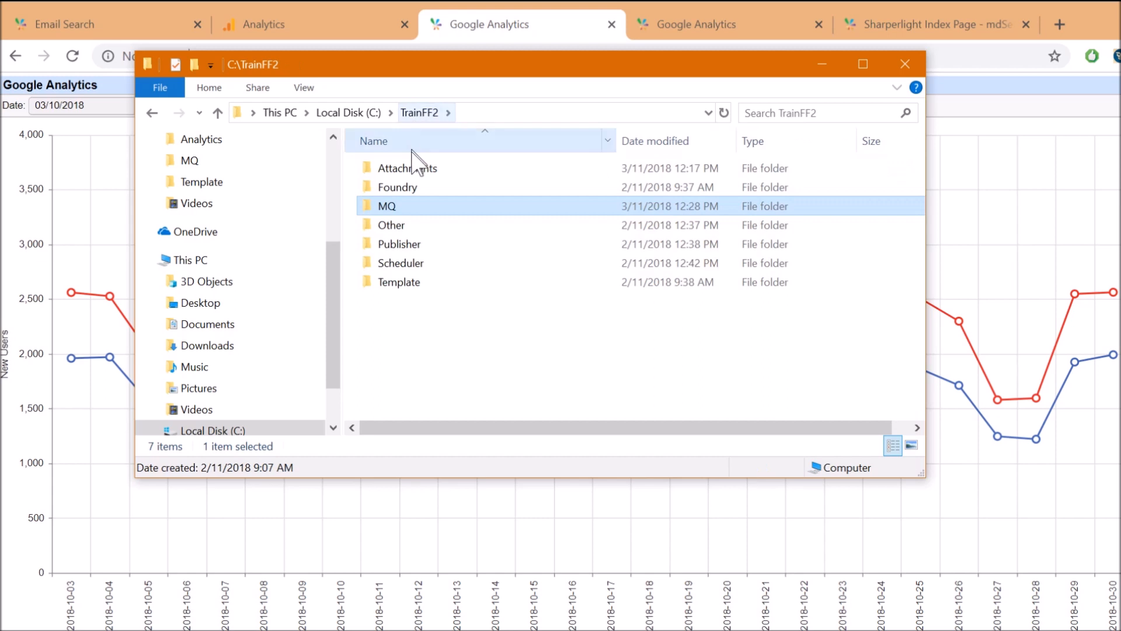
pyautogui.click(390, 208)
pyautogui.doubleClick(368, 212)
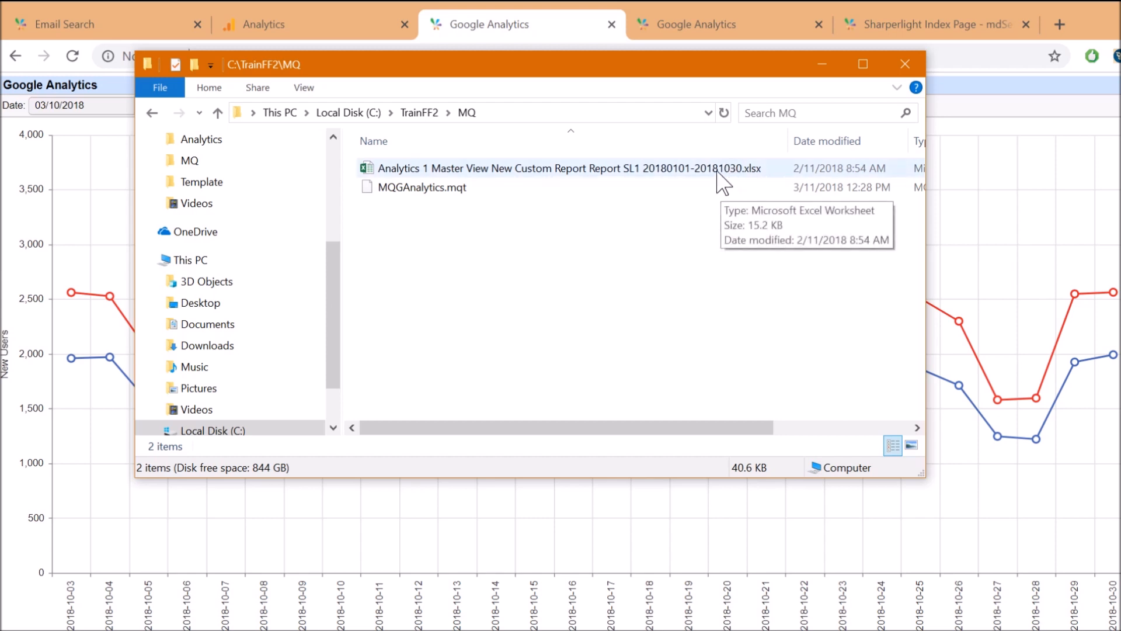
pyautogui.click(427, 191)
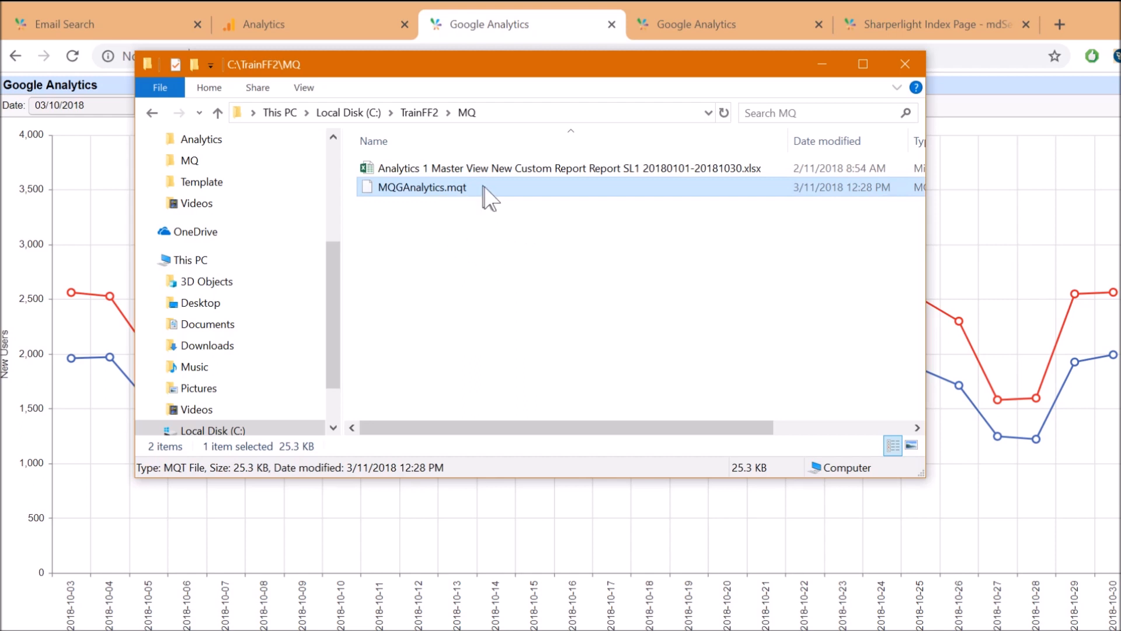
pyautogui.click(601, 272)
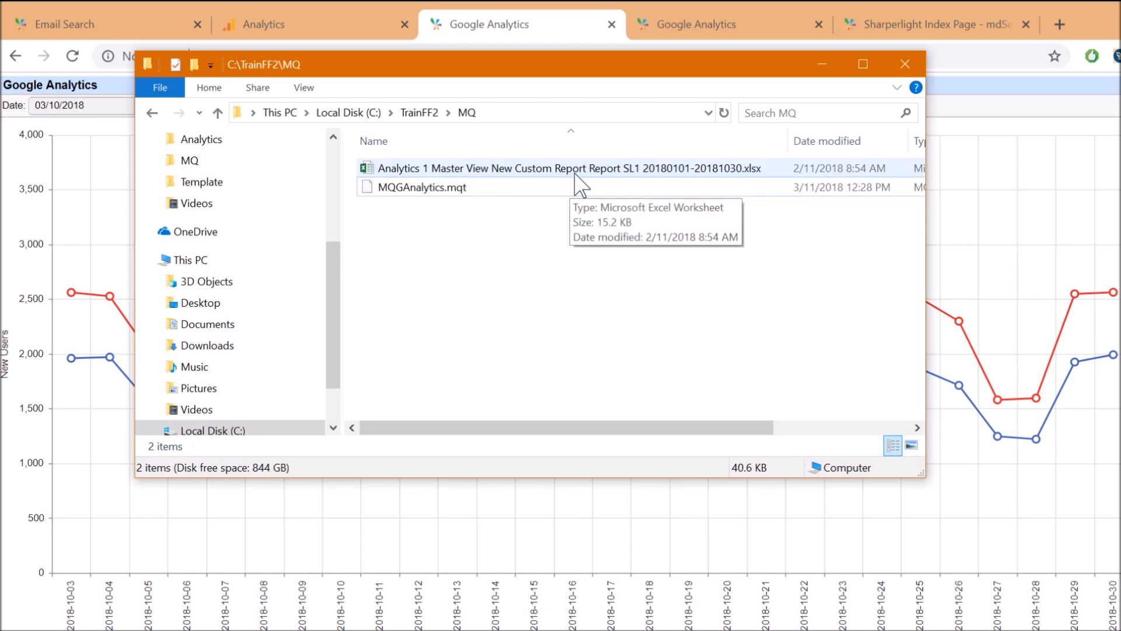
pyautogui.moveTo(612, 630); pyautogui.dragTo(450, 35)
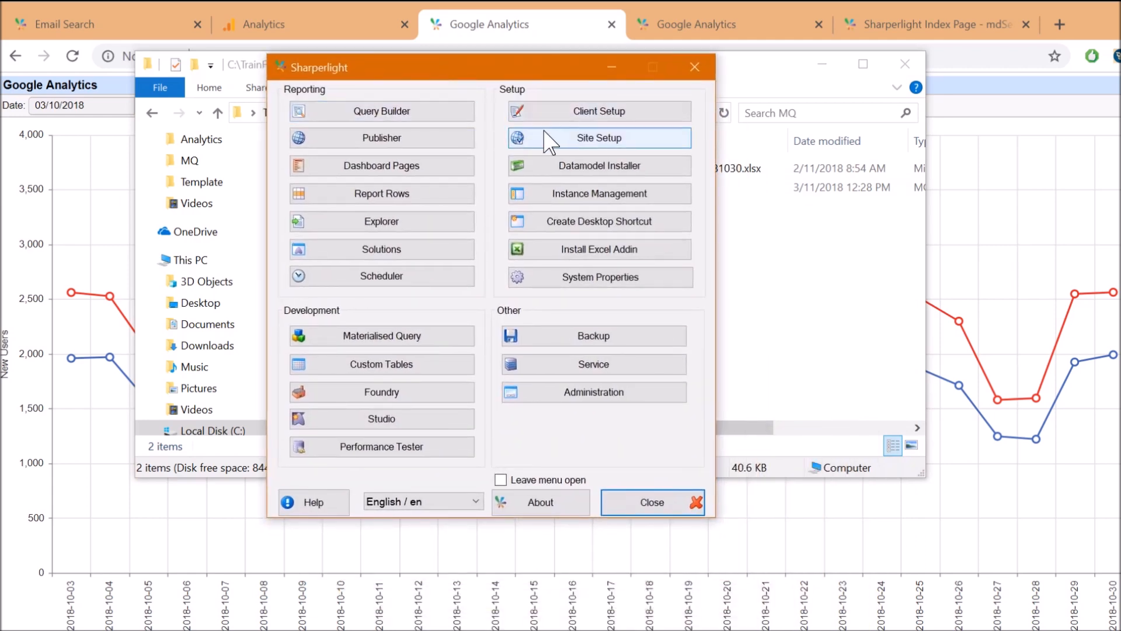
# Open Site Setup and show the System product settings
pyautogui.click(546, 140)
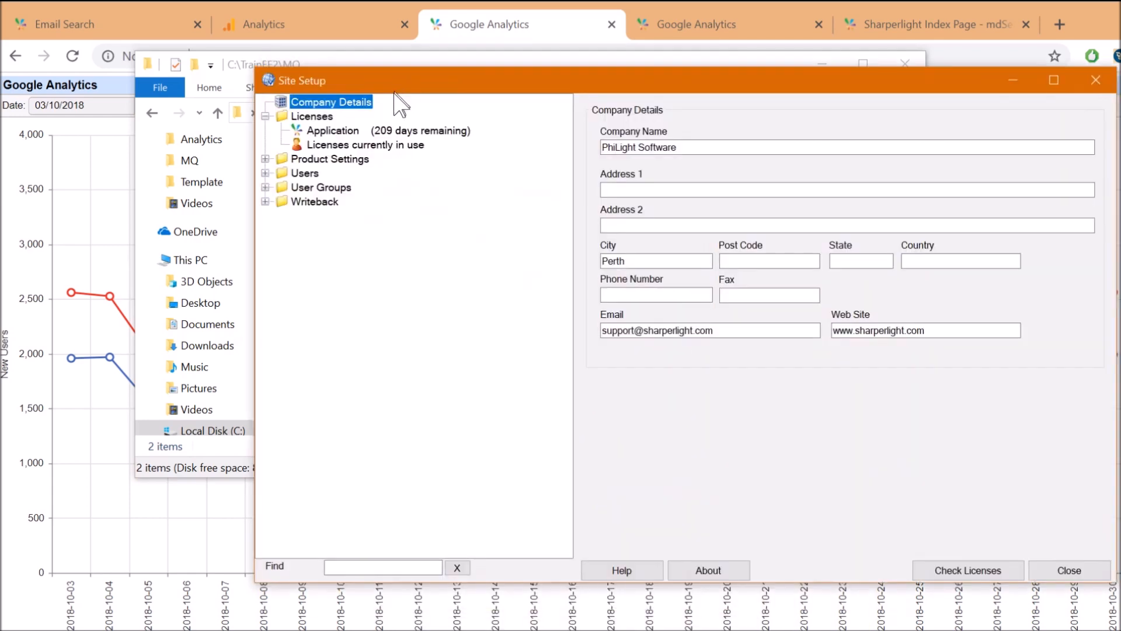
pyautogui.click(264, 160)
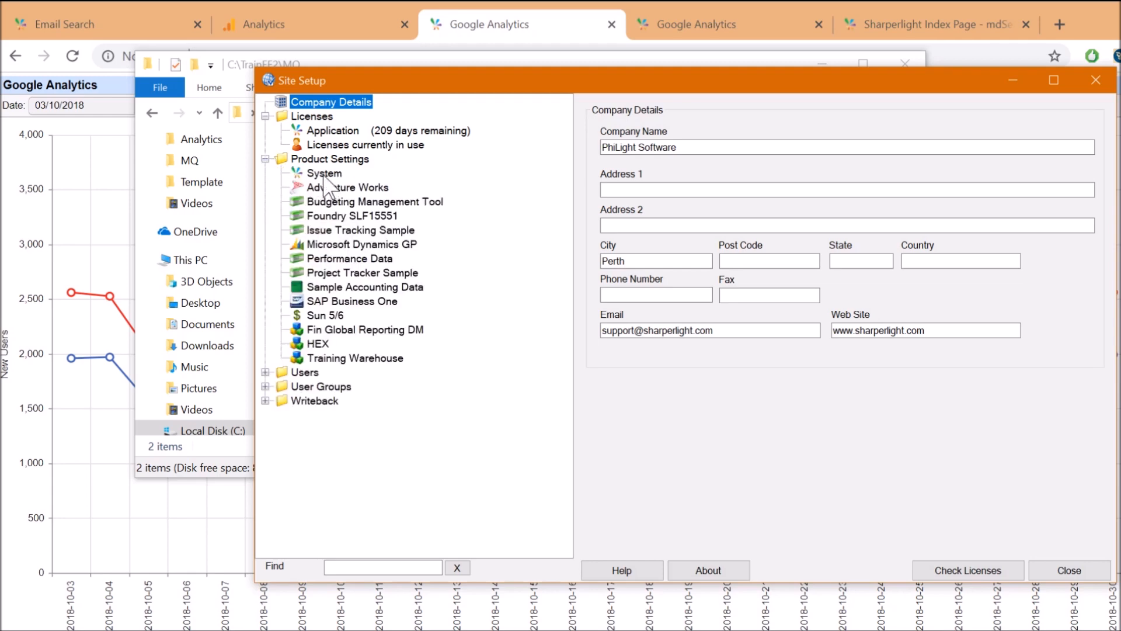
pyautogui.click(324, 174)
pyautogui.moveTo(635, 82); pyautogui.dragTo(566, 52)
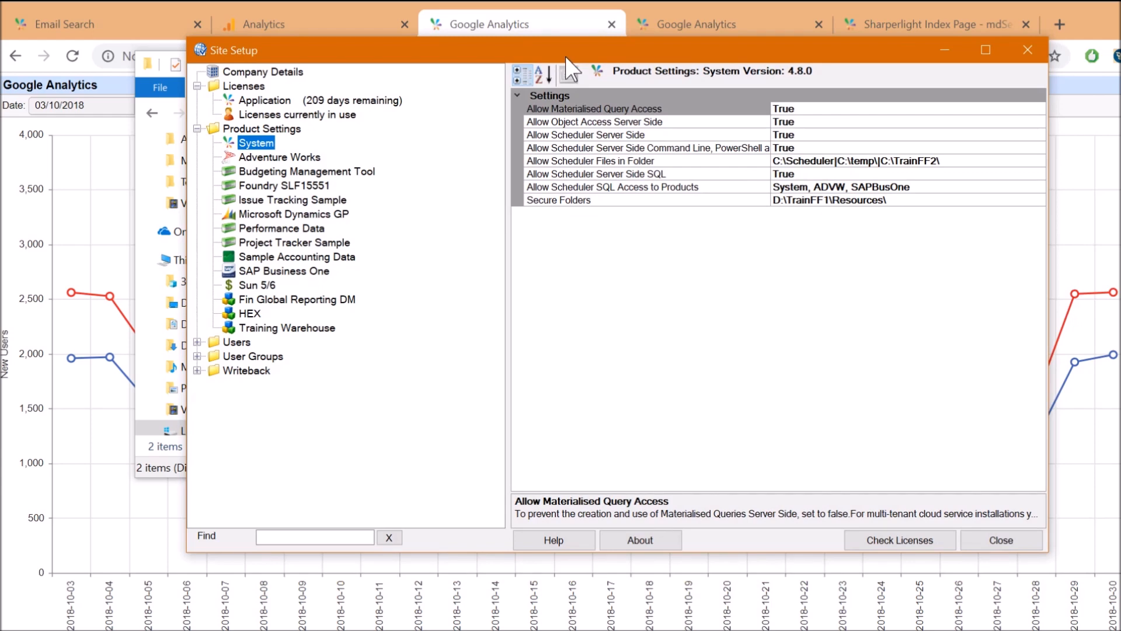
# Read the Allow Scheduler Files in Folder and Secure Folders settings and their folder paths
pyautogui.click(628, 160)
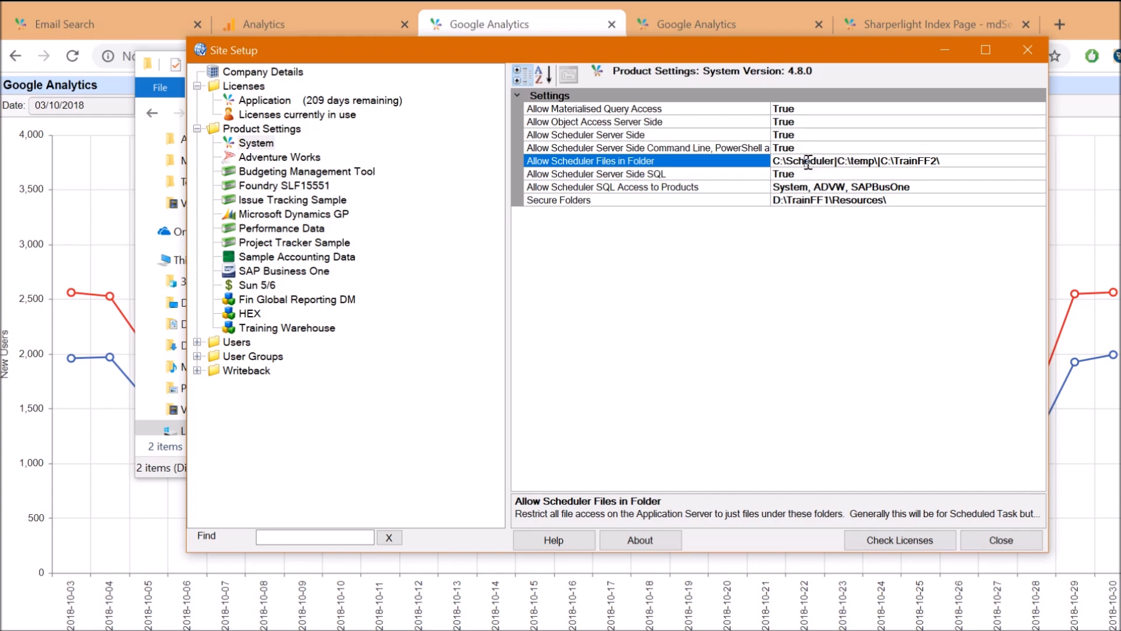
pyautogui.click(905, 200)
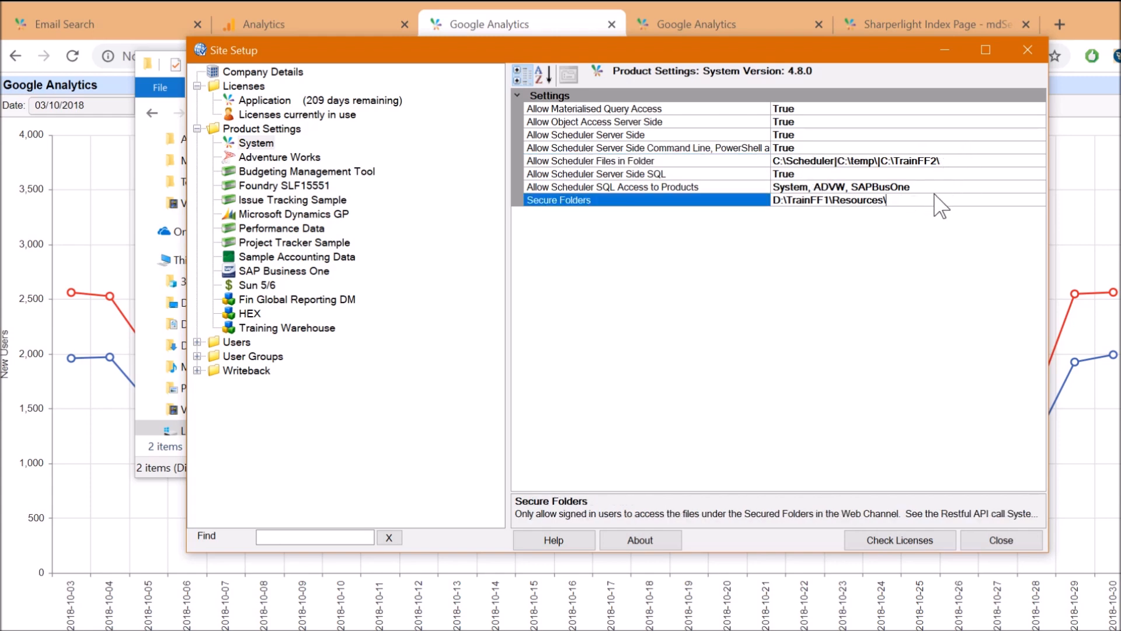
pyautogui.click(970, 161)
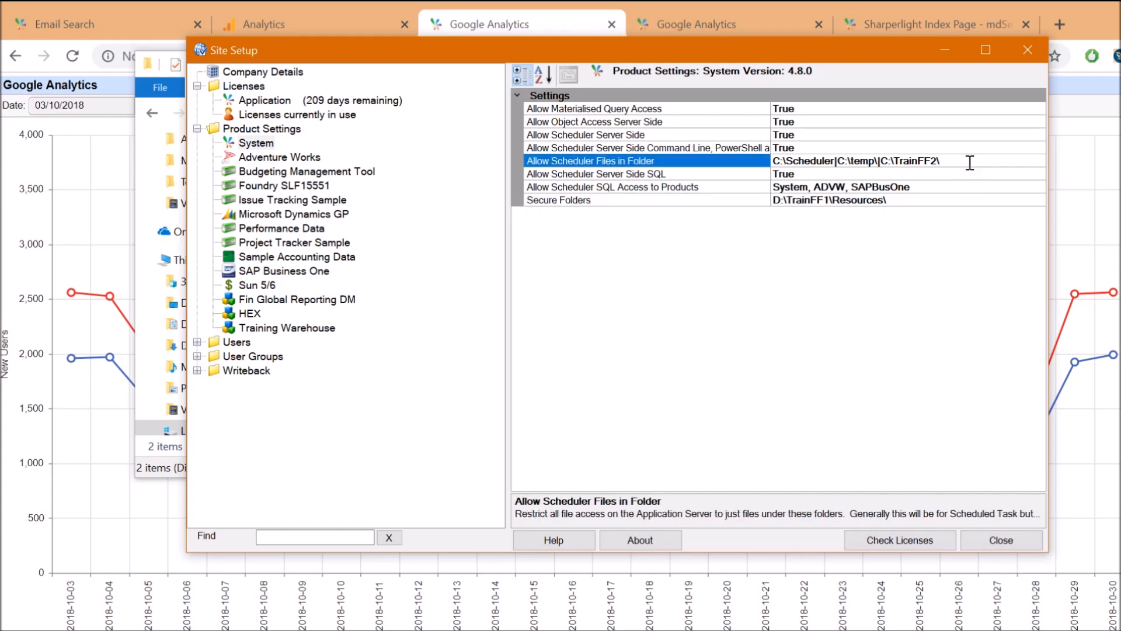
pyautogui.click(608, 201)
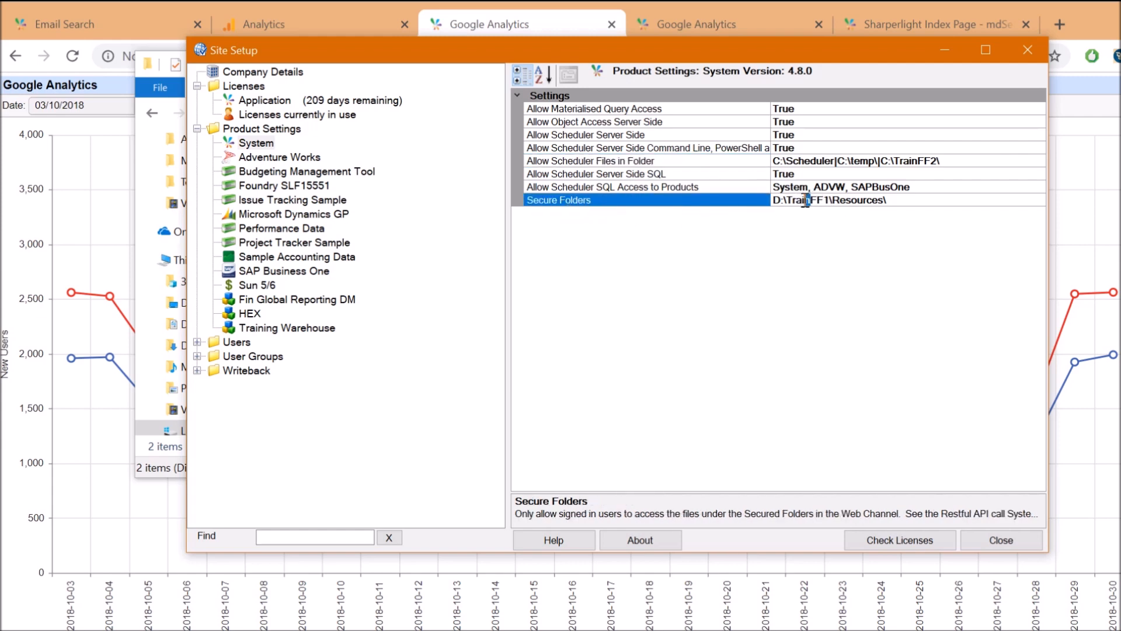
pyautogui.moveTo(855, 204); pyautogui.dragTo(869, 203)
pyautogui.click(897, 202)
pyautogui.click(881, 162)
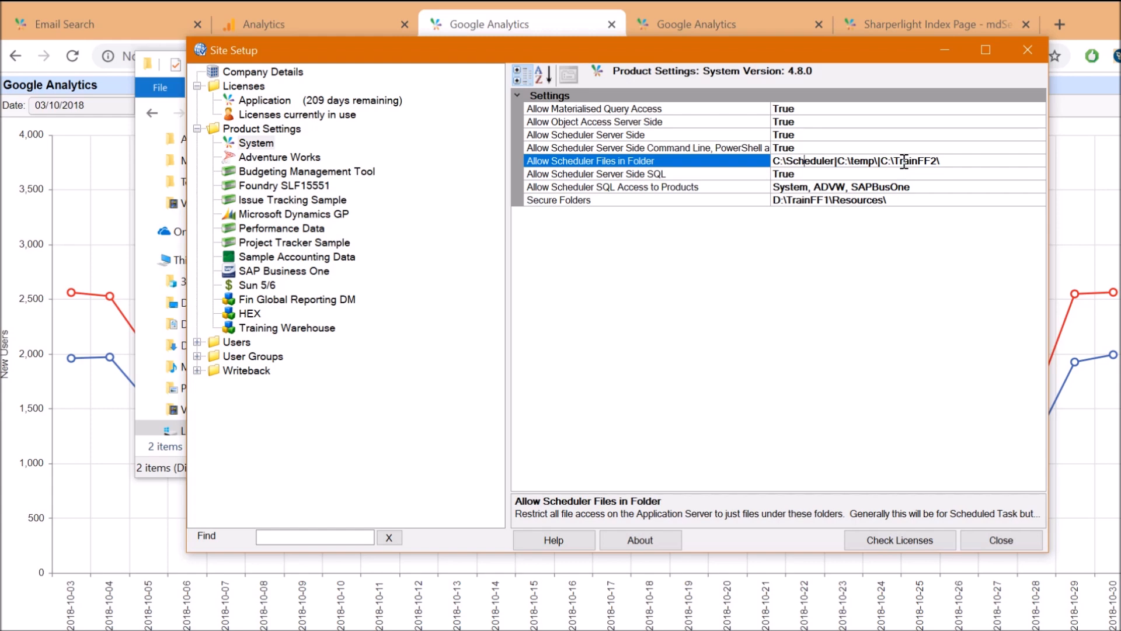
pyautogui.click(957, 161)
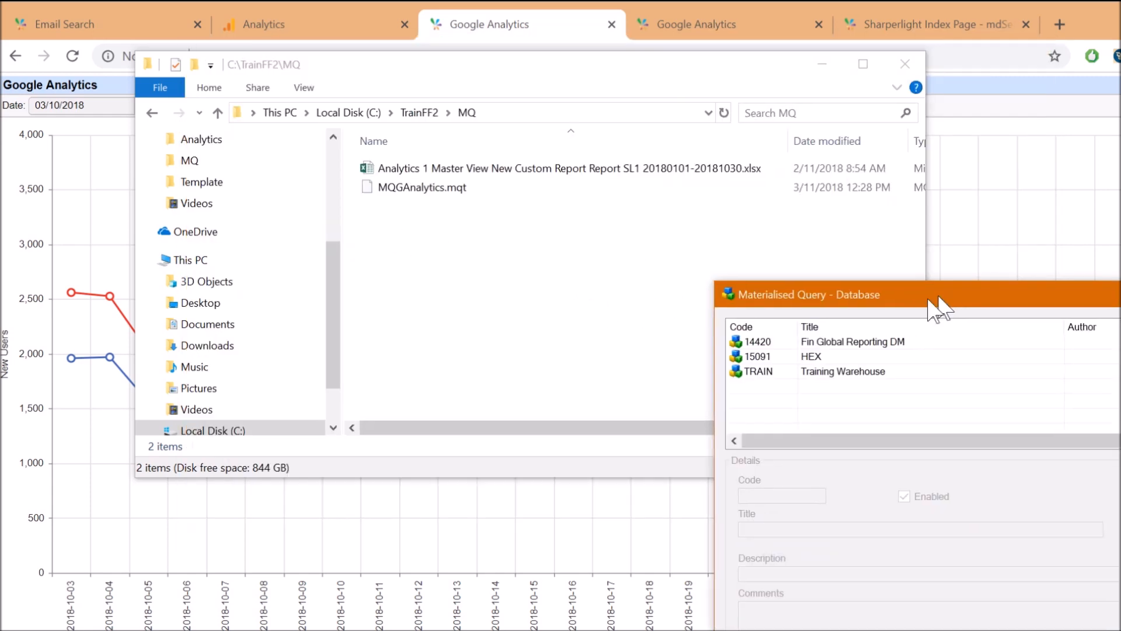
pyautogui.moveTo(933, 307); pyautogui.dragTo(636, 91)
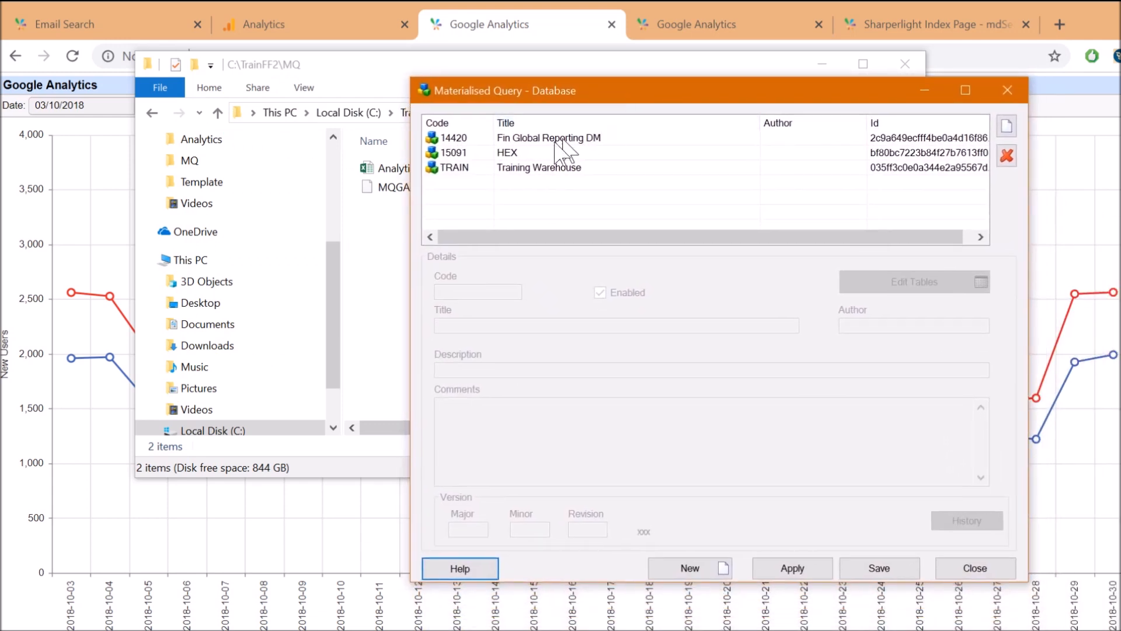
# Match the Training Warehouse database entry to its SLMQ database in SQL Server Management Studio
pyautogui.click(514, 169)
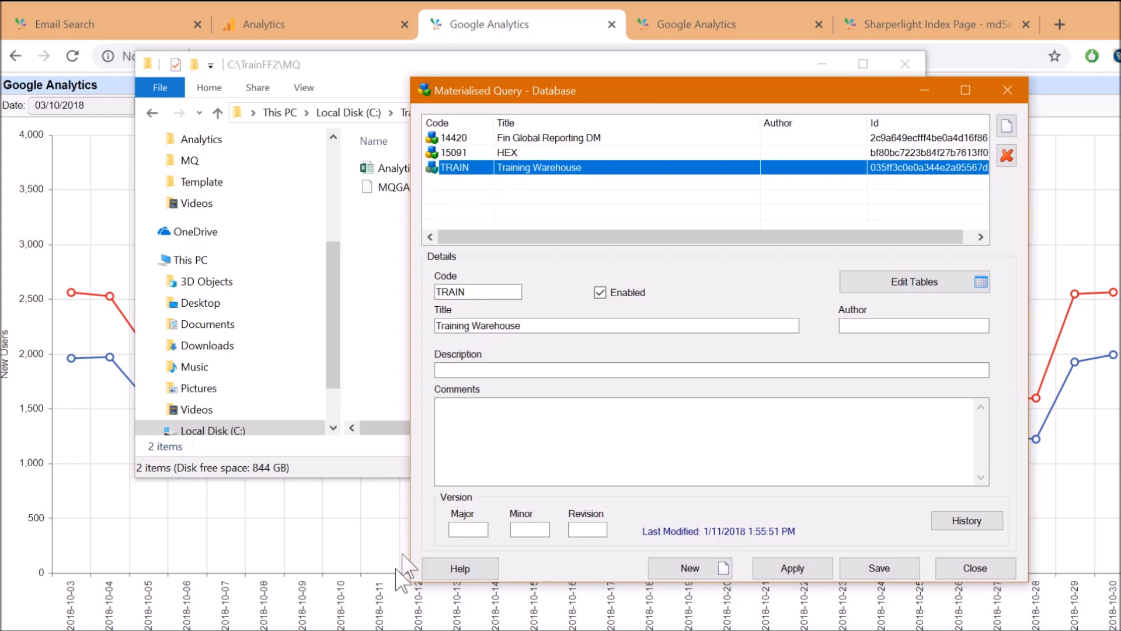
pyautogui.click(385, 630)
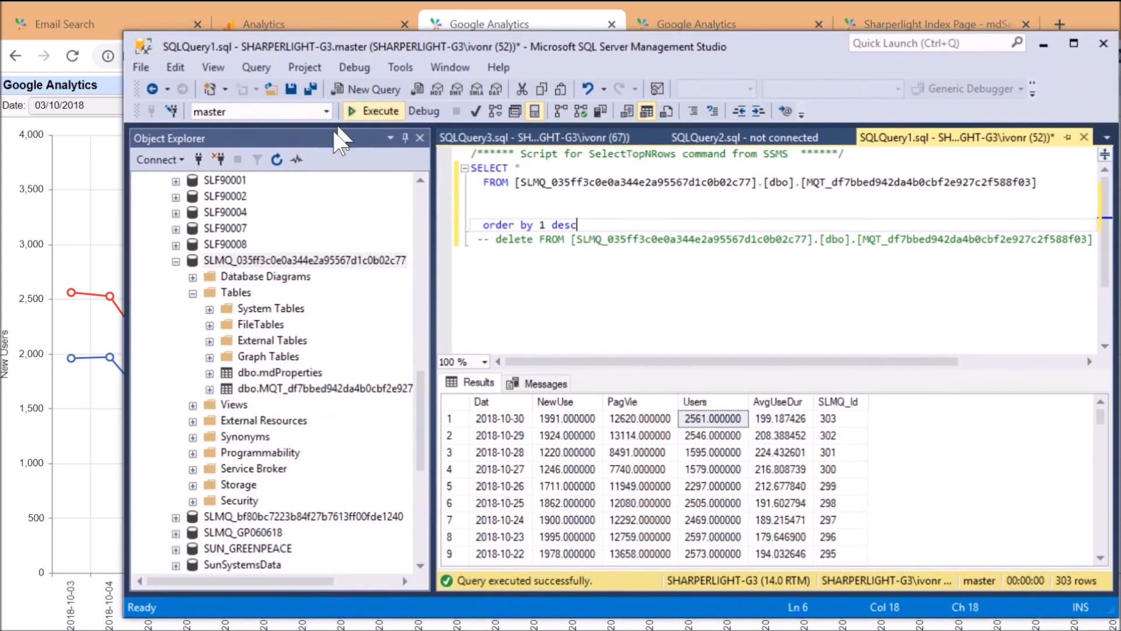
pyautogui.click(304, 260)
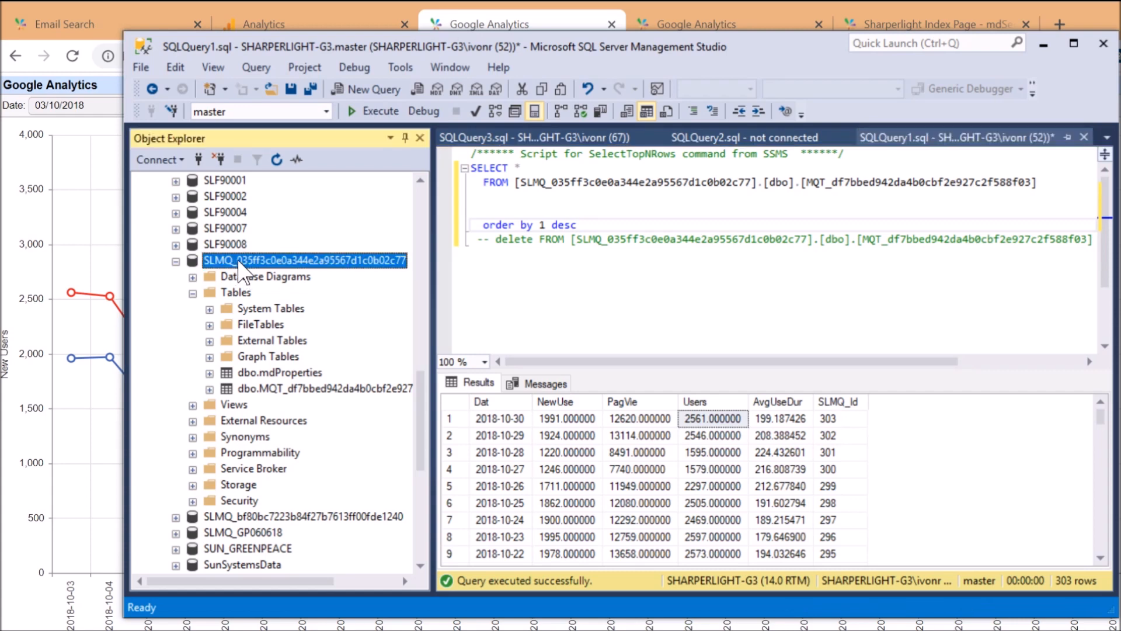
pyautogui.press('F2')
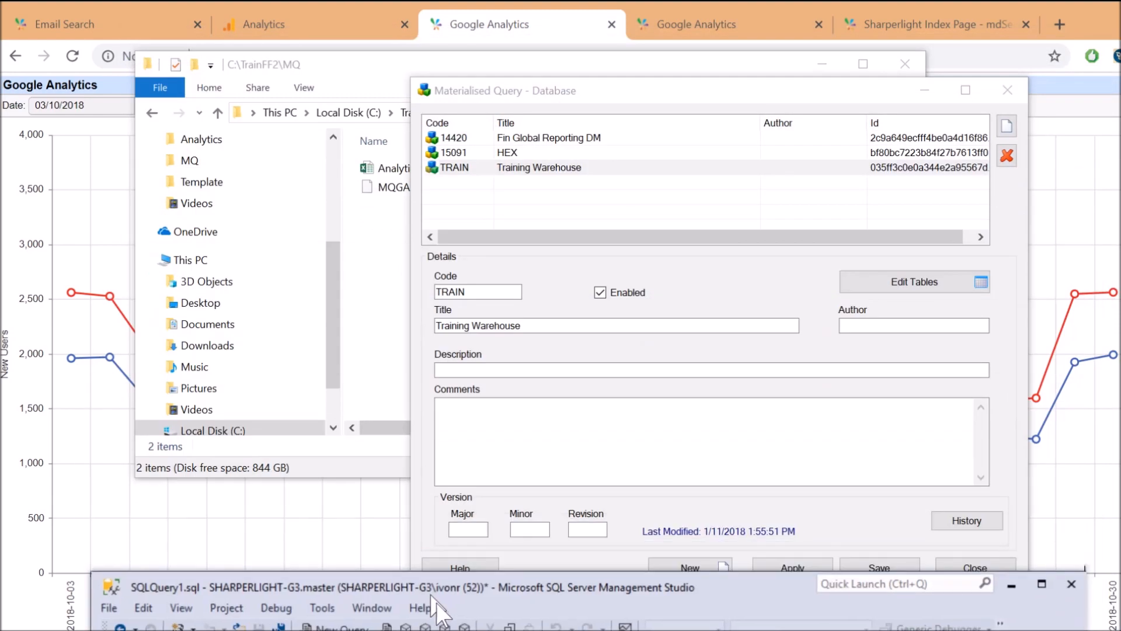
pyautogui.click(465, 169)
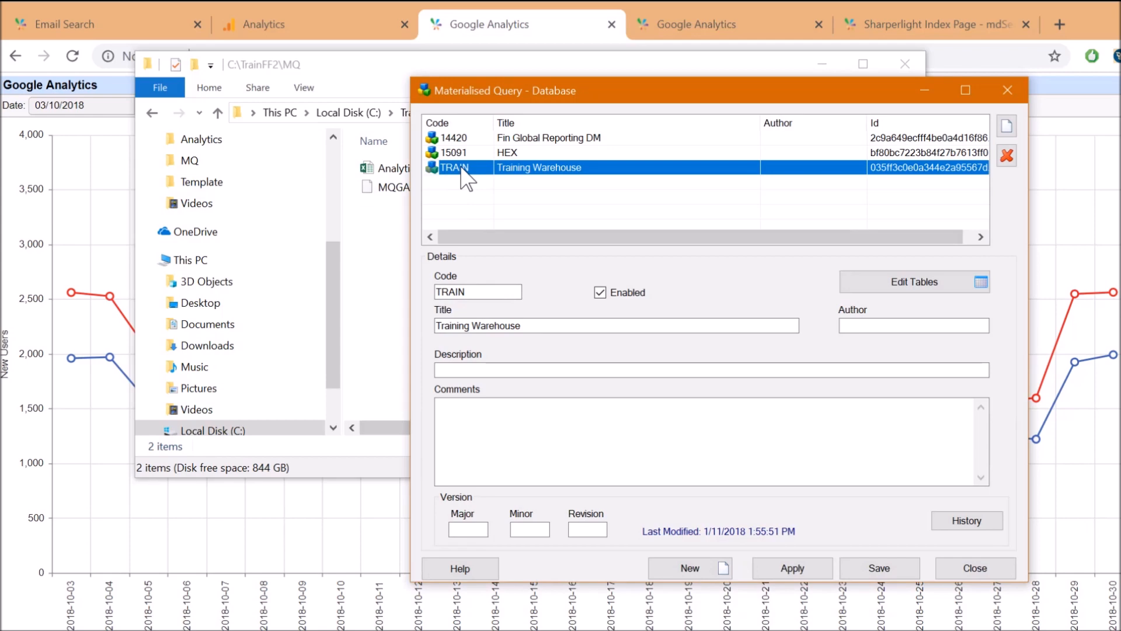
# Create a new materialised query database 12423 with the placeholder title 'Title goes here'
pyautogui.click(1006, 126)
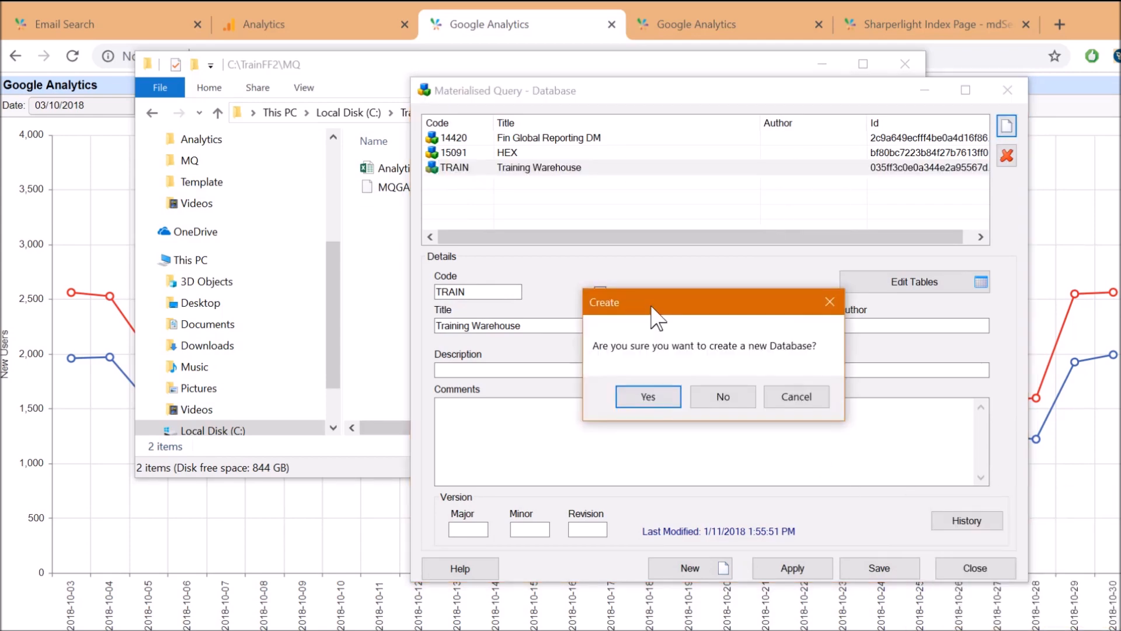
pyautogui.click(642, 398)
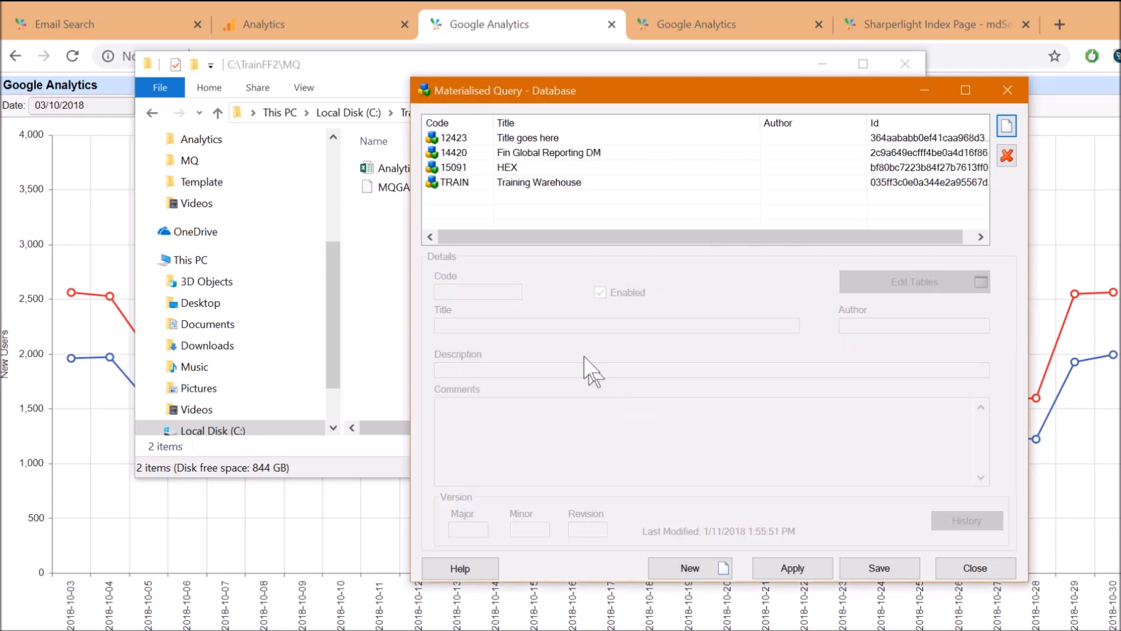
pyautogui.click(459, 138)
pyautogui.doubleClick(475, 292)
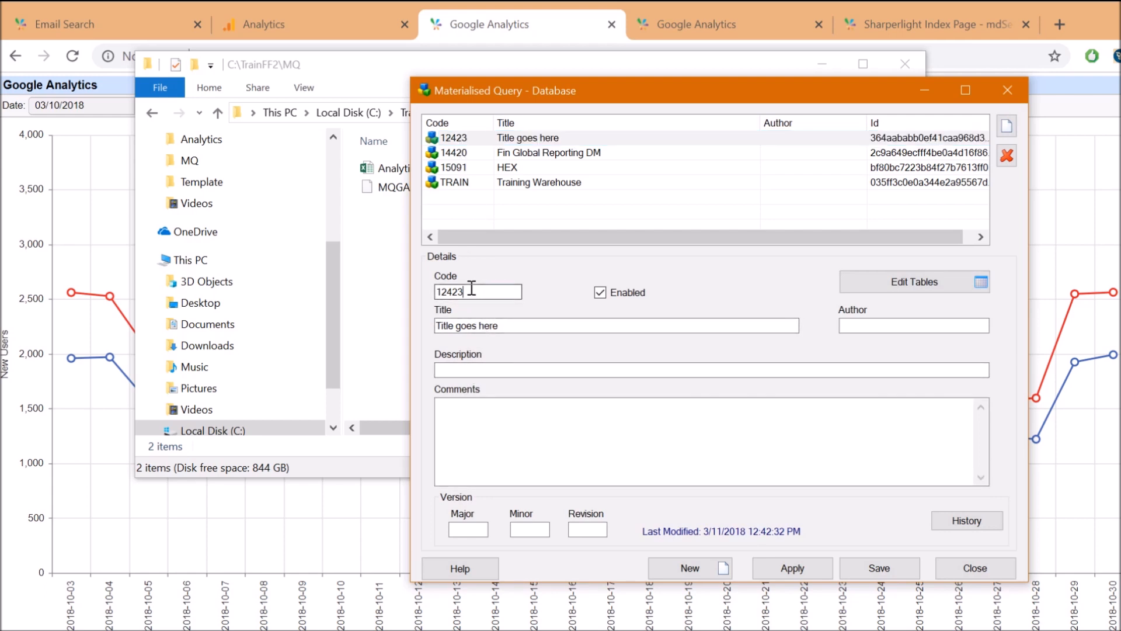
pyautogui.moveTo(514, 325); pyautogui.dragTo(396, 316)
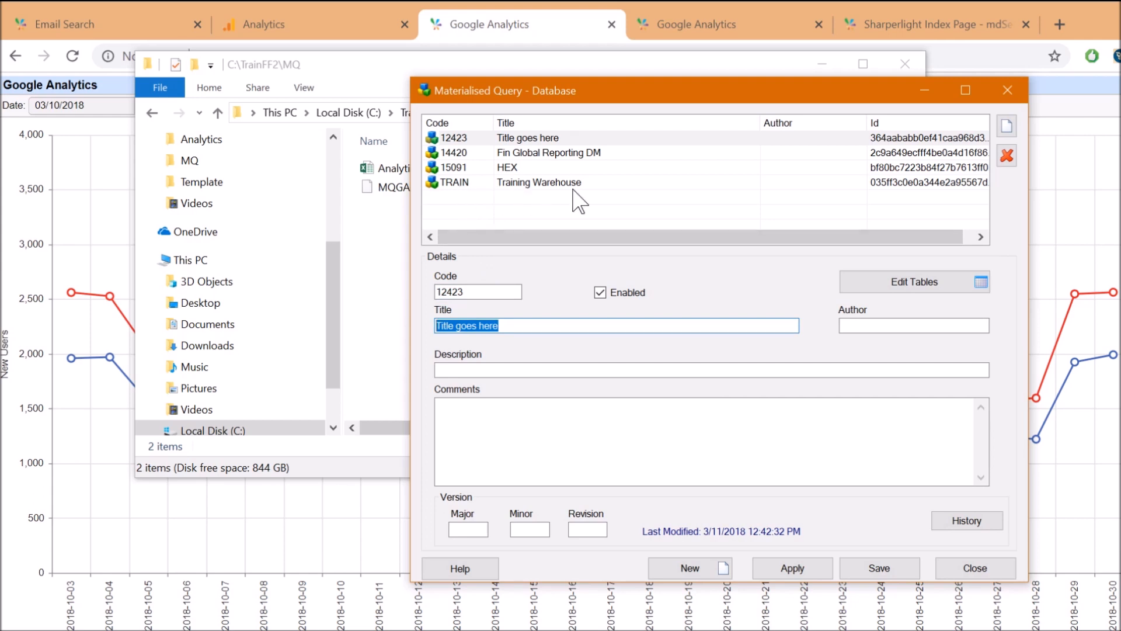
# Apply the 12423 database details and open Training Warehouse's Local Connection materialised queries
pyautogui.click(541, 184)
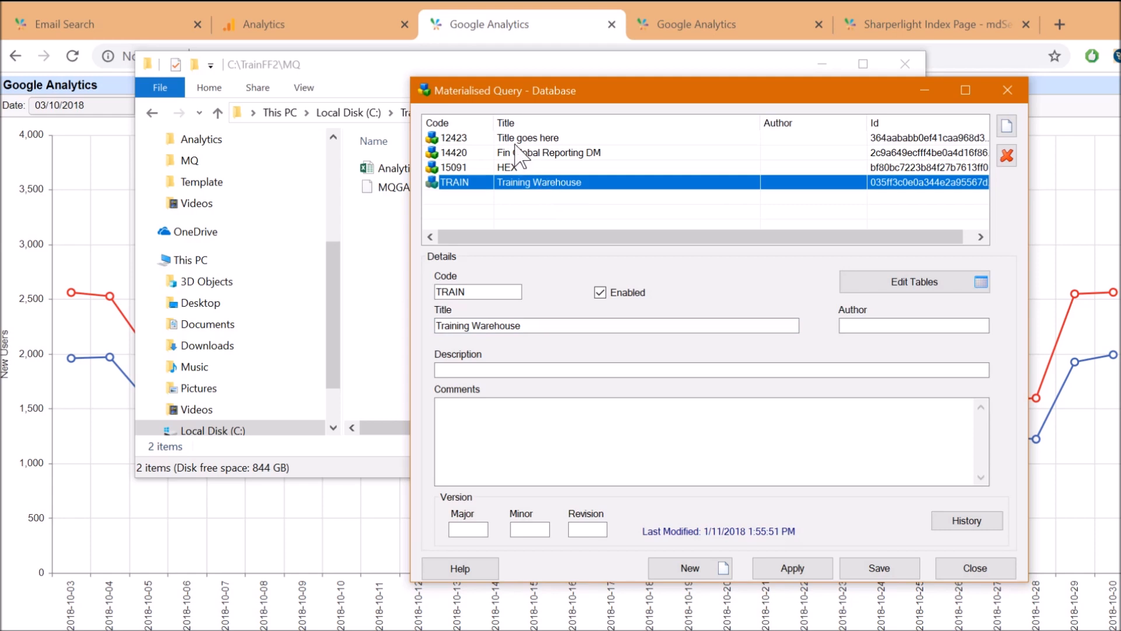
pyautogui.click(610, 138)
pyautogui.click(786, 567)
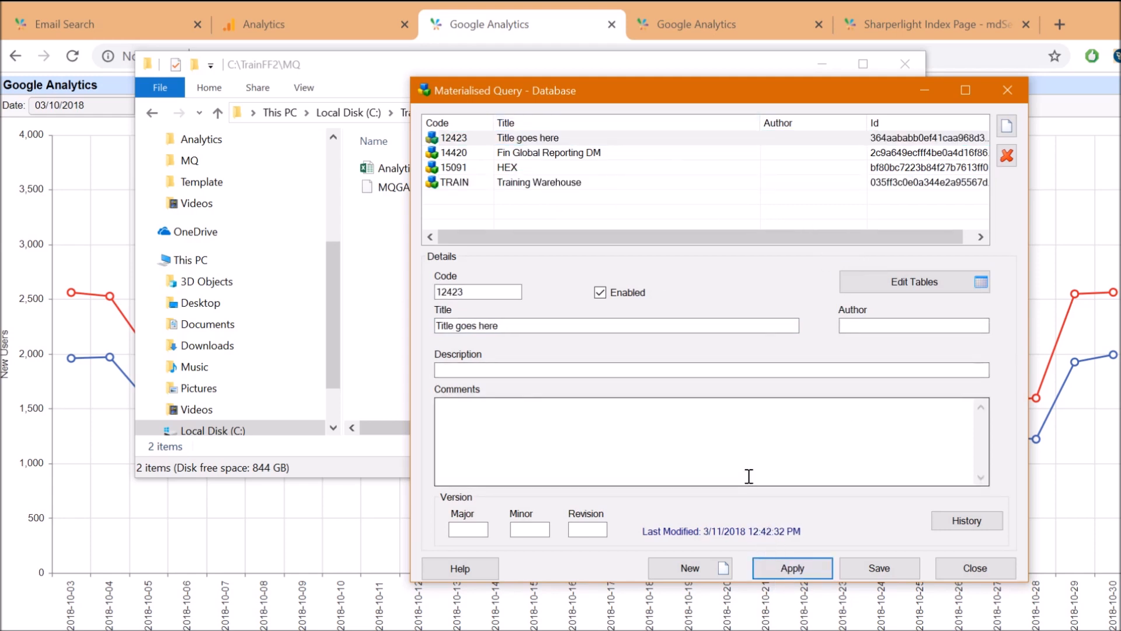
pyautogui.click(529, 184)
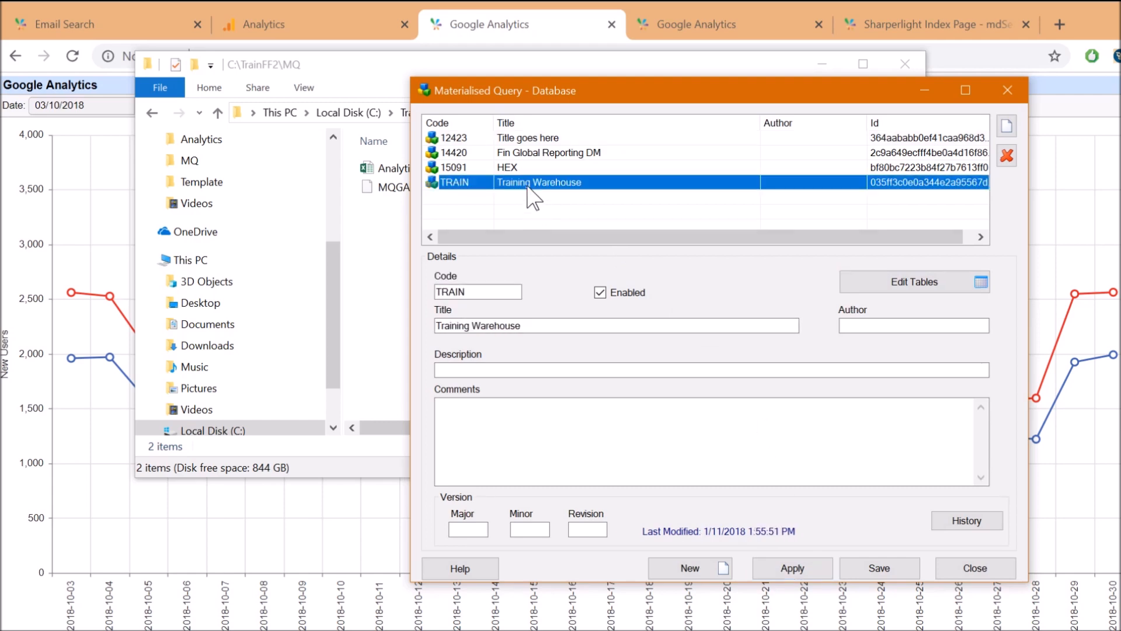
pyautogui.doubleClick(528, 186)
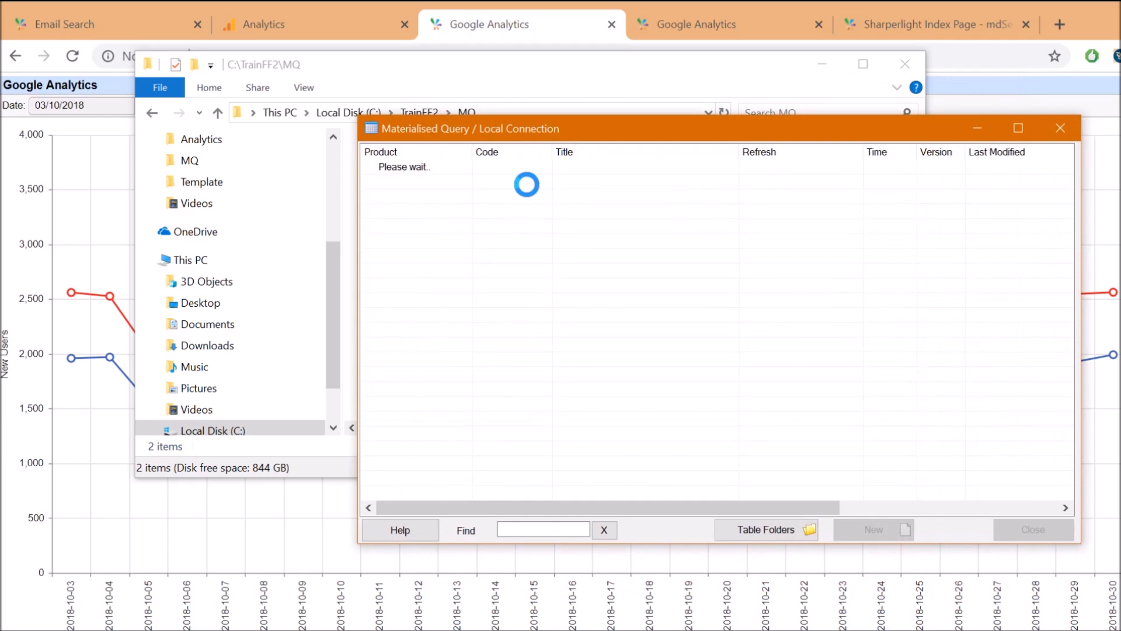
# Open the MQGAnalytics (Google Analytics SL1) properties and view its locked, Delete All refresh options
pyautogui.moveTo(550, 130); pyautogui.dragTo(532, 72)
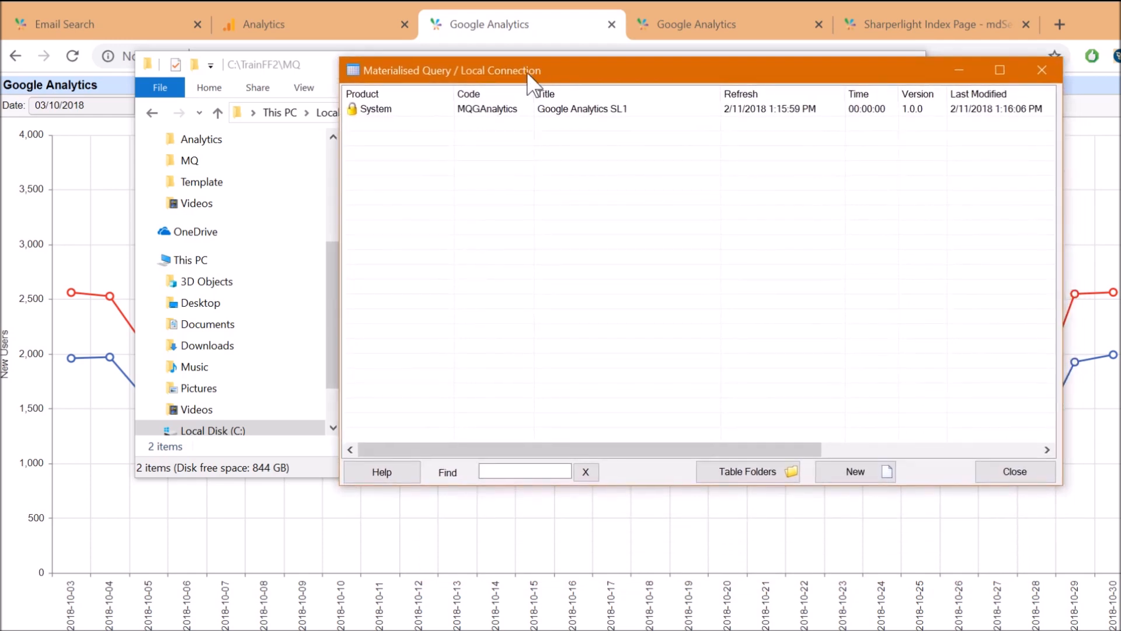
pyautogui.rightClick(486, 110)
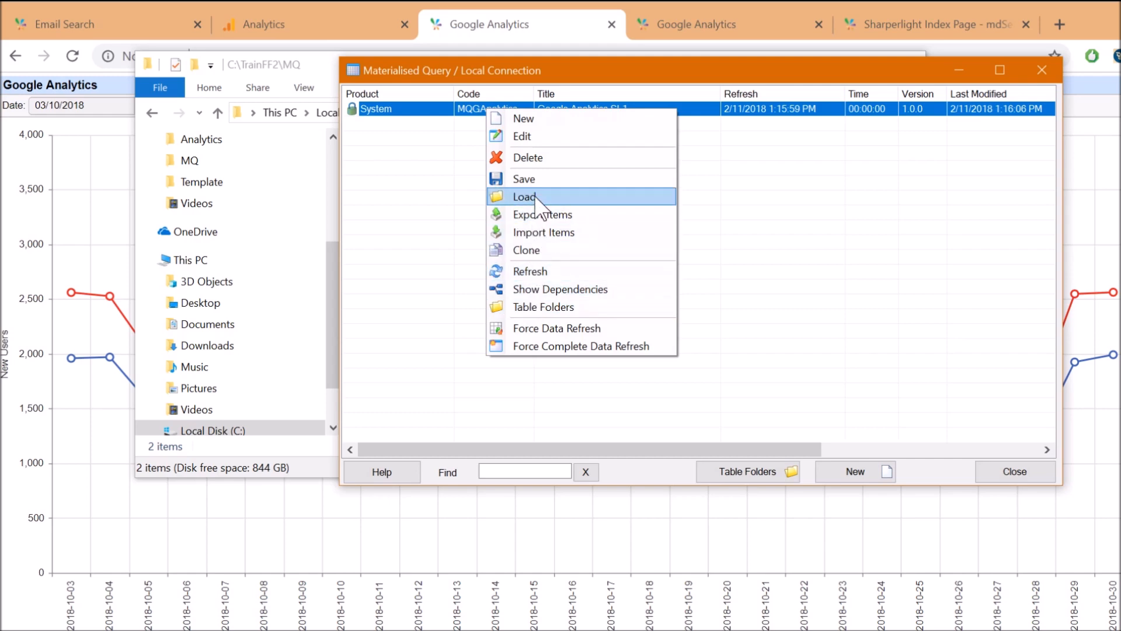
pyautogui.click(446, 119)
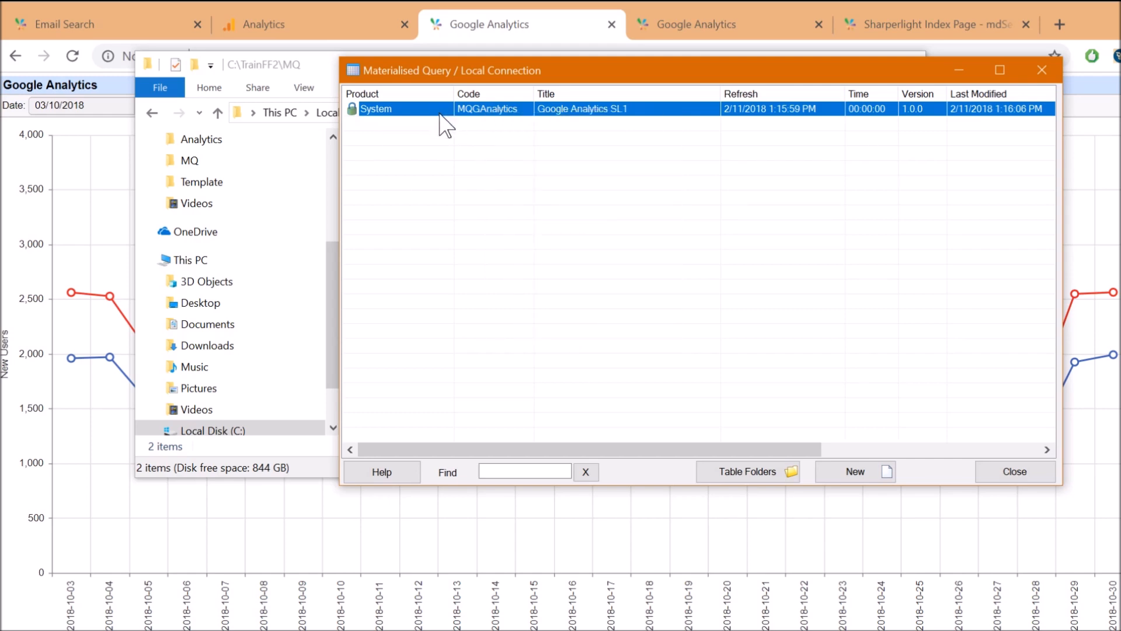
pyautogui.doubleClick(446, 123)
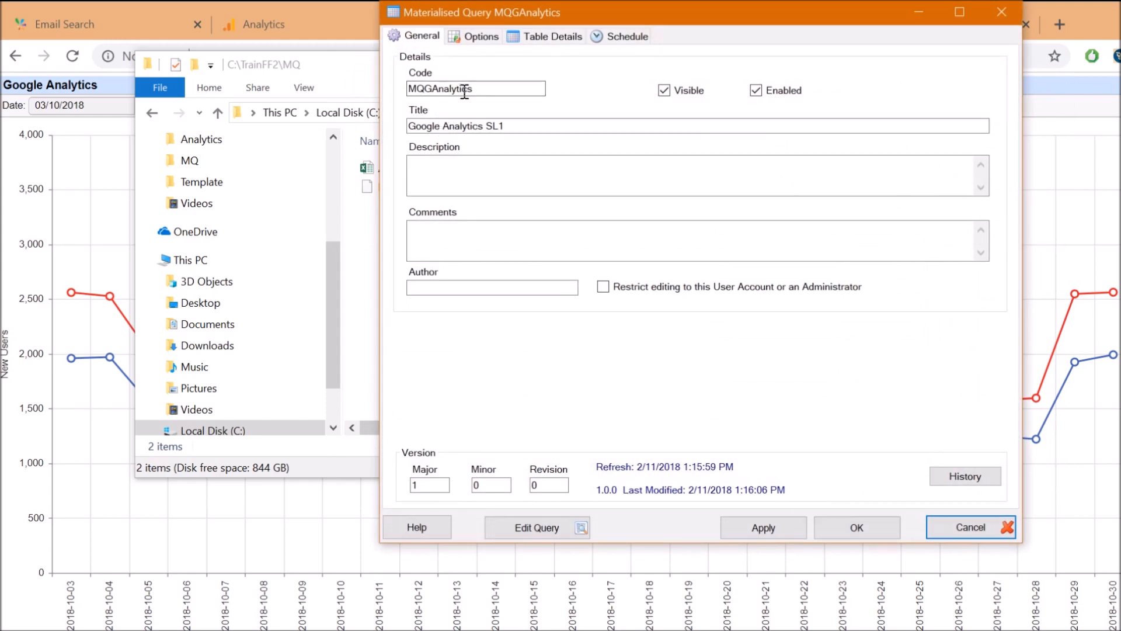
pyautogui.moveTo(484, 91); pyautogui.dragTo(366, 87)
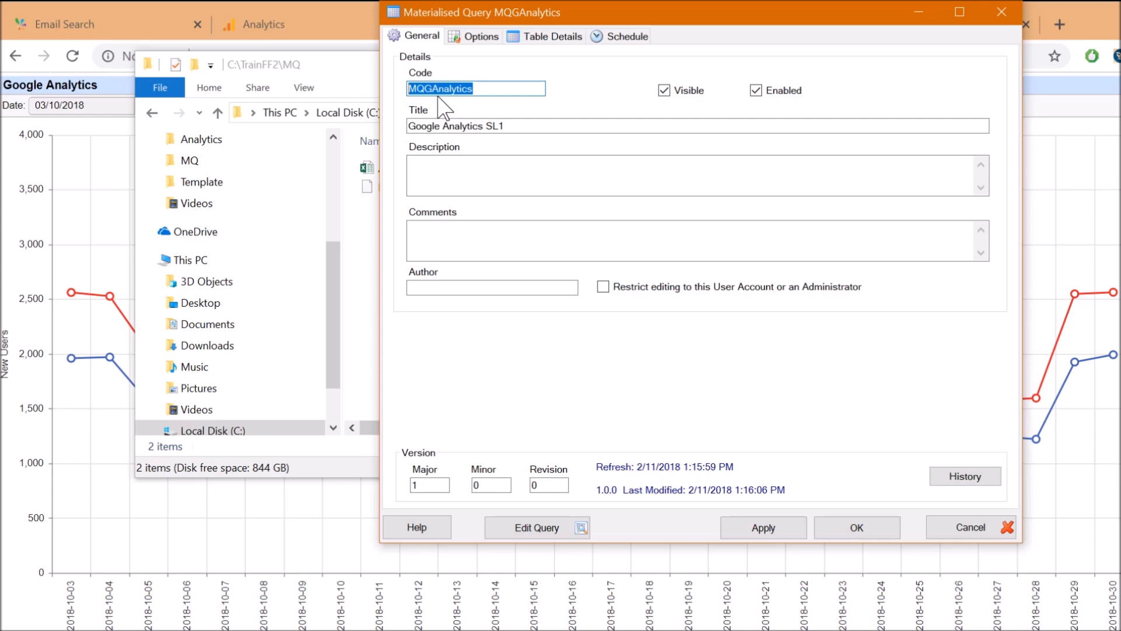
pyautogui.click(492, 89)
pyautogui.click(480, 36)
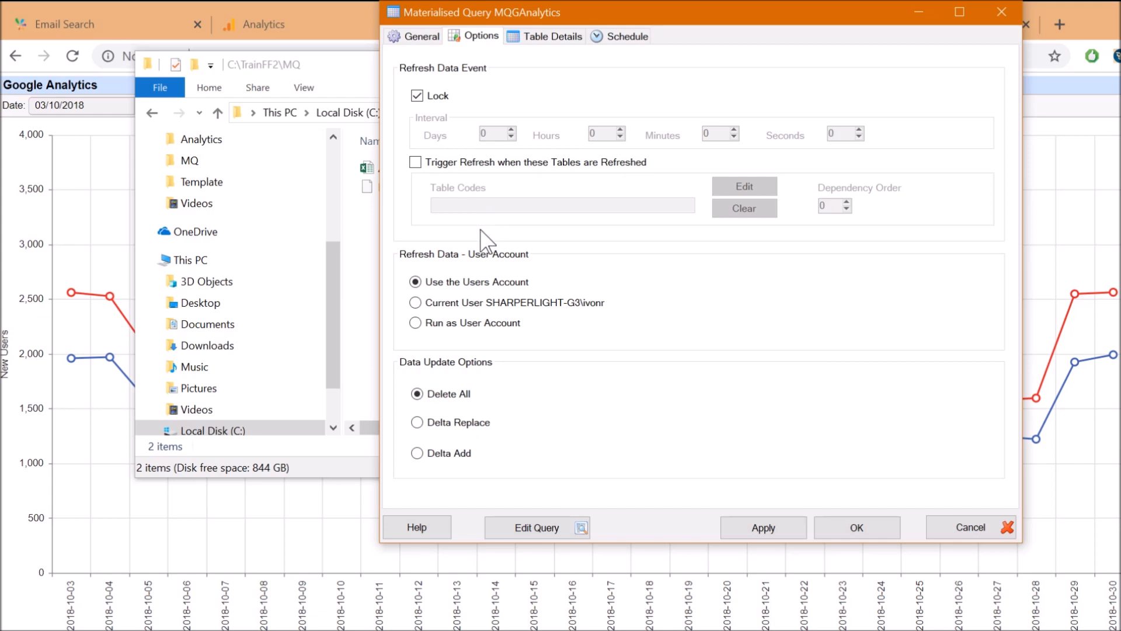
# From the MQGAnalytics Table Details, open its underlying query in the Query Builder
pyautogui.click(545, 36)
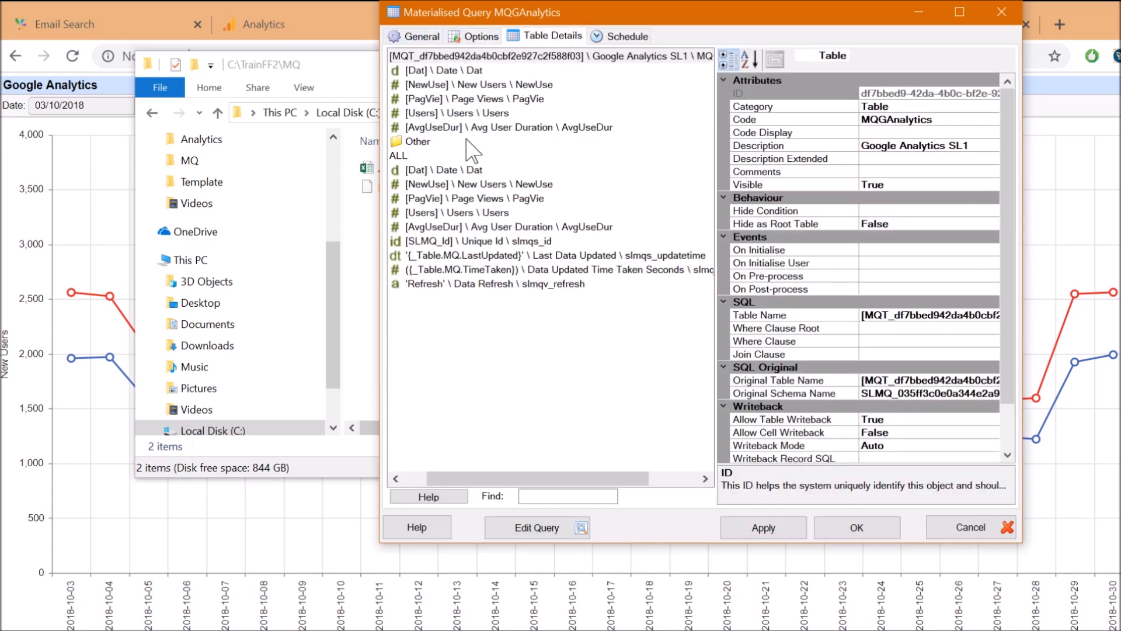
pyautogui.click(504, 523)
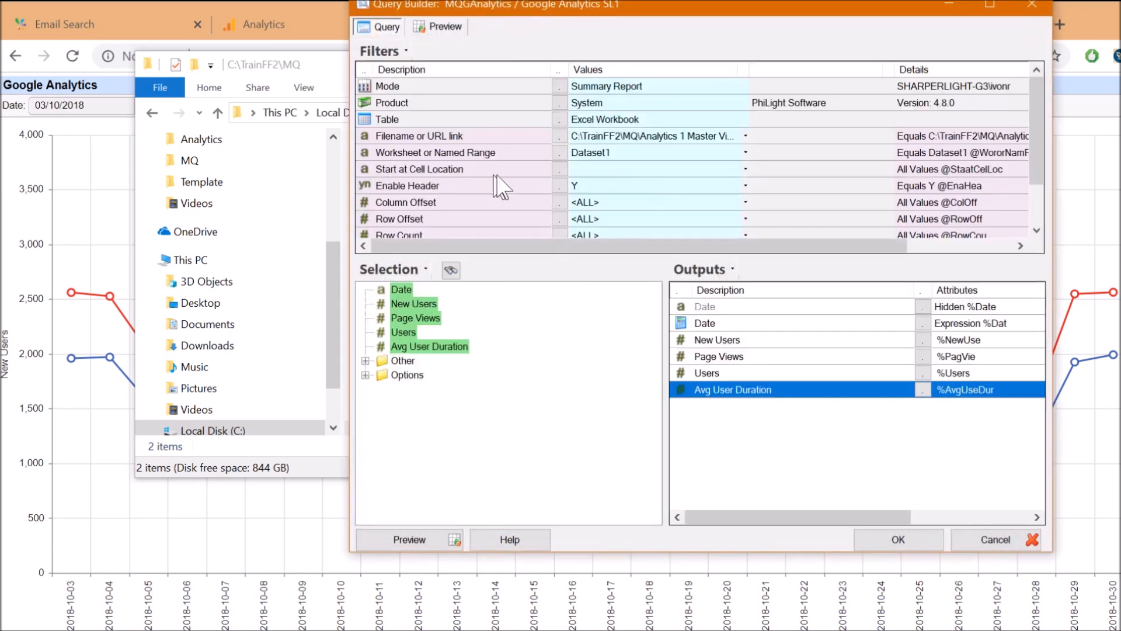
# Check the Excel Workbook table and file path filter, then preview the 303 returned rows with widened columns
pyautogui.click(608, 139)
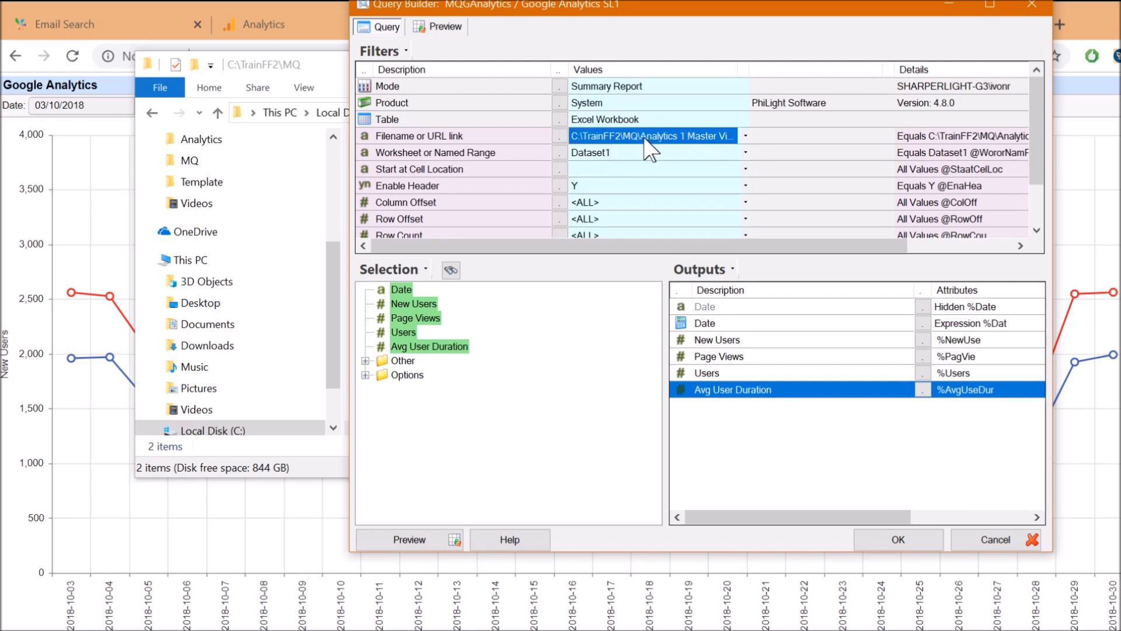
pyautogui.click(589, 119)
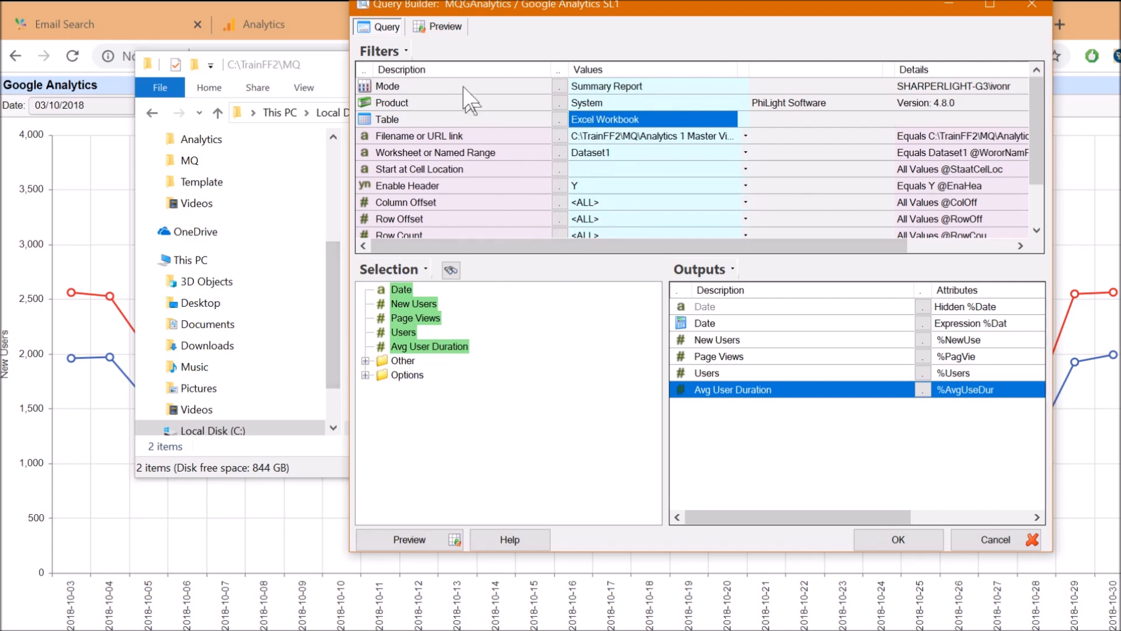
pyautogui.click(439, 26)
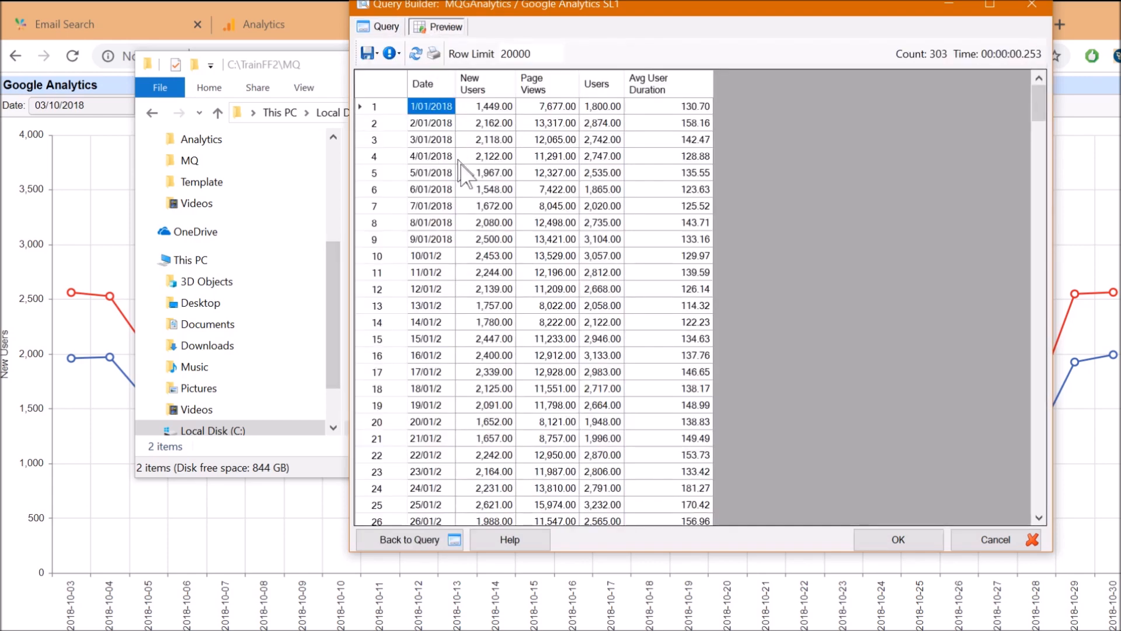
pyautogui.doubleClick(456, 83)
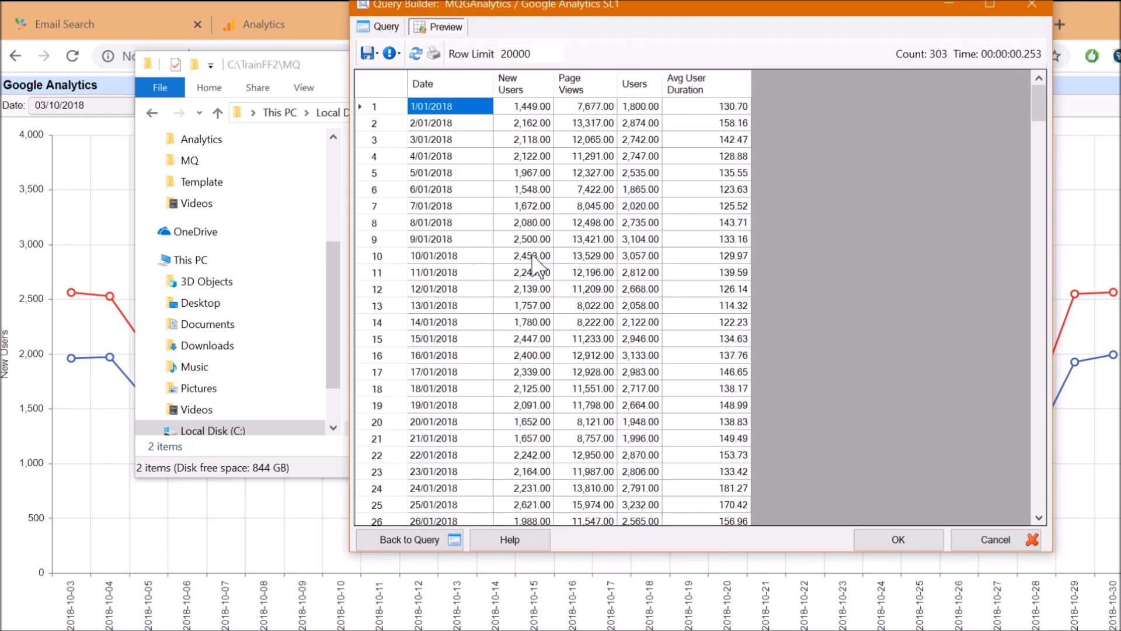
pyautogui.click(528, 257)
pyautogui.click(386, 26)
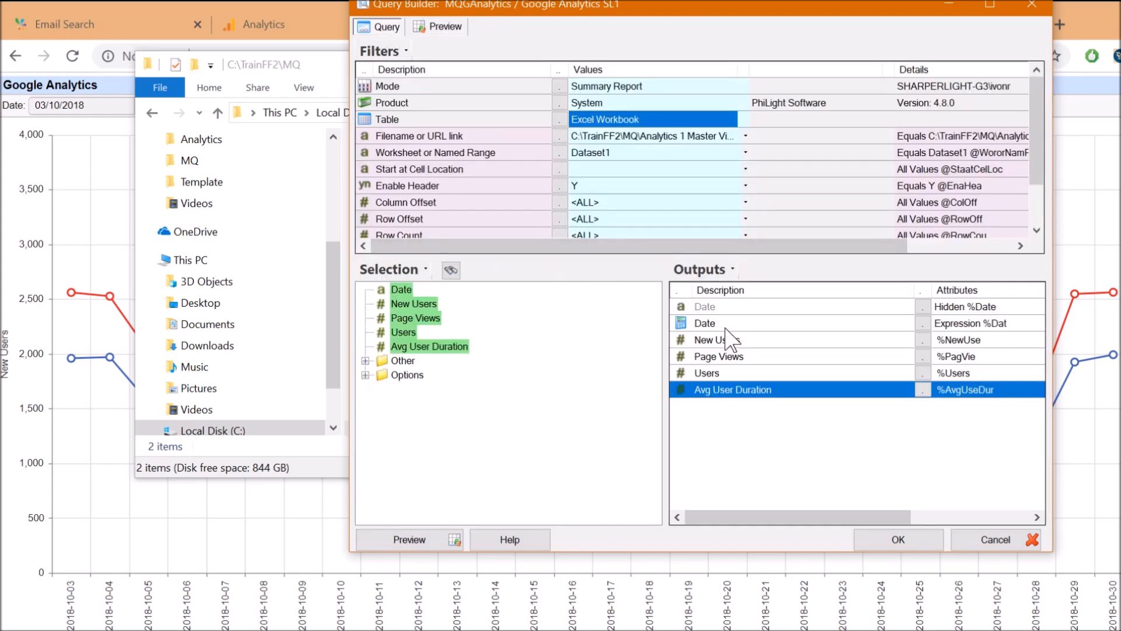
# Inspect the hidden calculated Date output's formula, with its year and day parts and Date data type
pyautogui.click(704, 308)
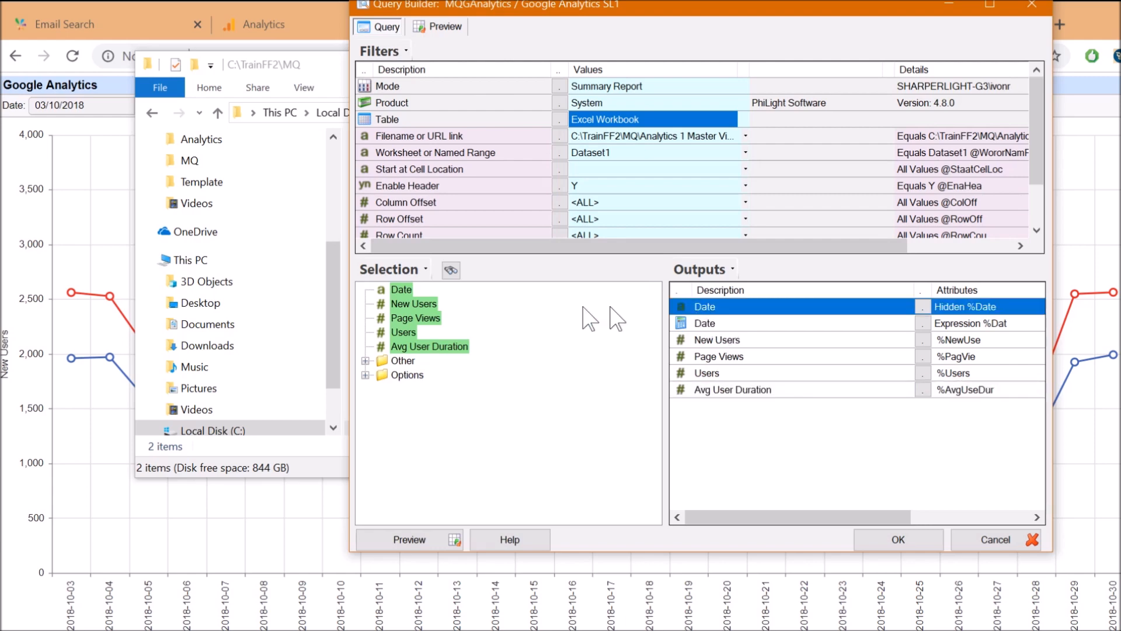
pyautogui.doubleClick(706, 323)
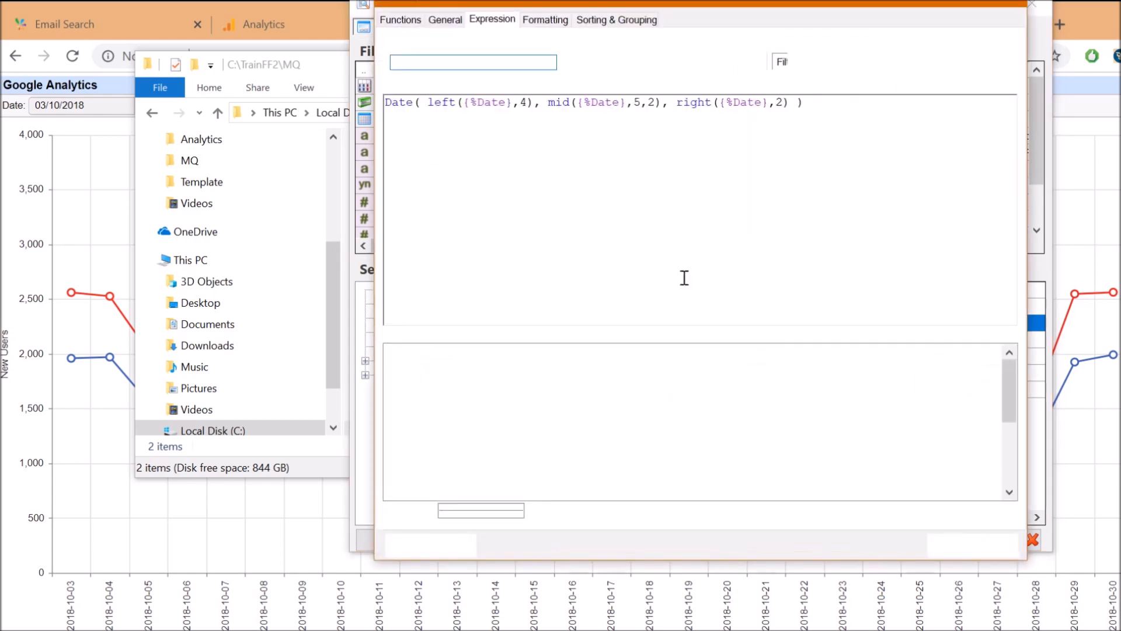
pyautogui.click(469, 115)
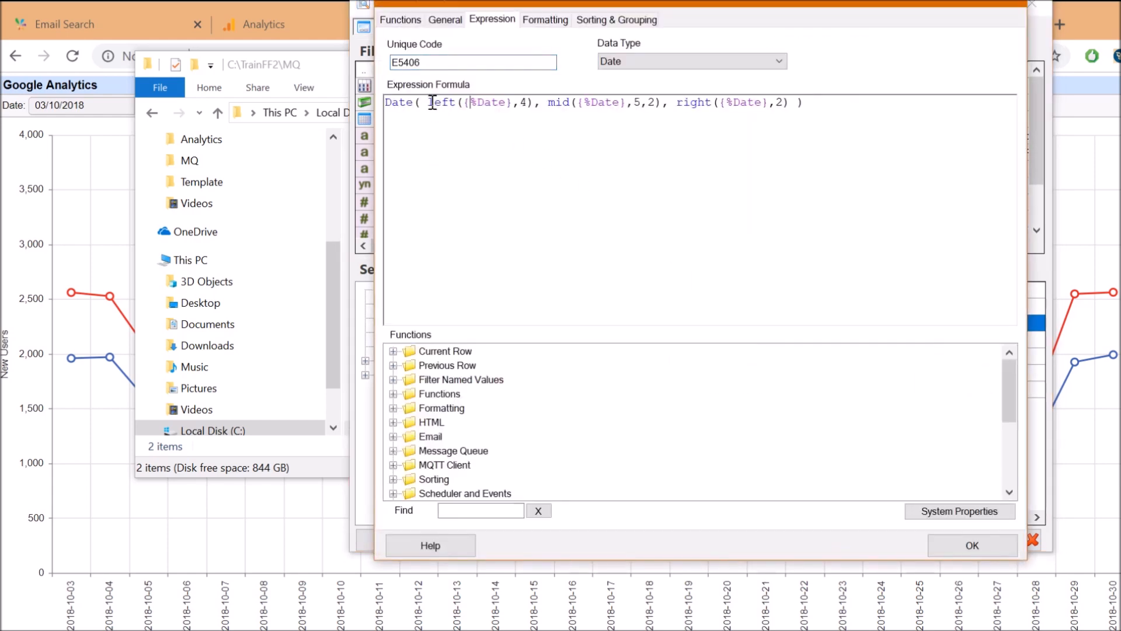
pyautogui.moveTo(445, 103); pyautogui.dragTo(585, 107)
pyautogui.moveTo(677, 105); pyautogui.dragTo(777, 108)
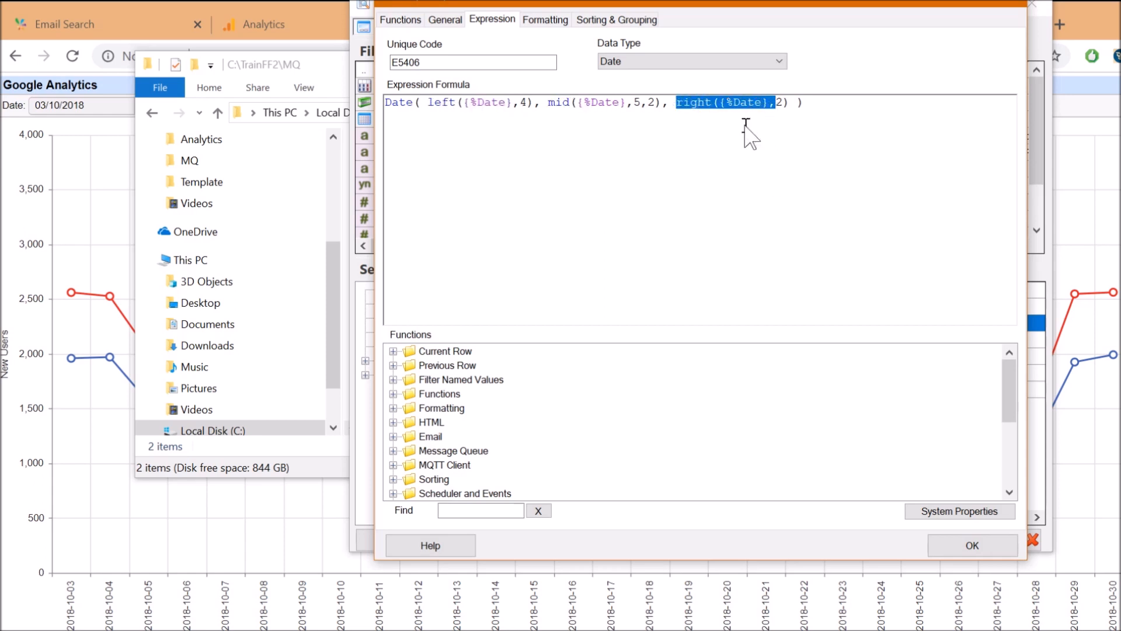
pyautogui.click(646, 61)
pyautogui.click(645, 60)
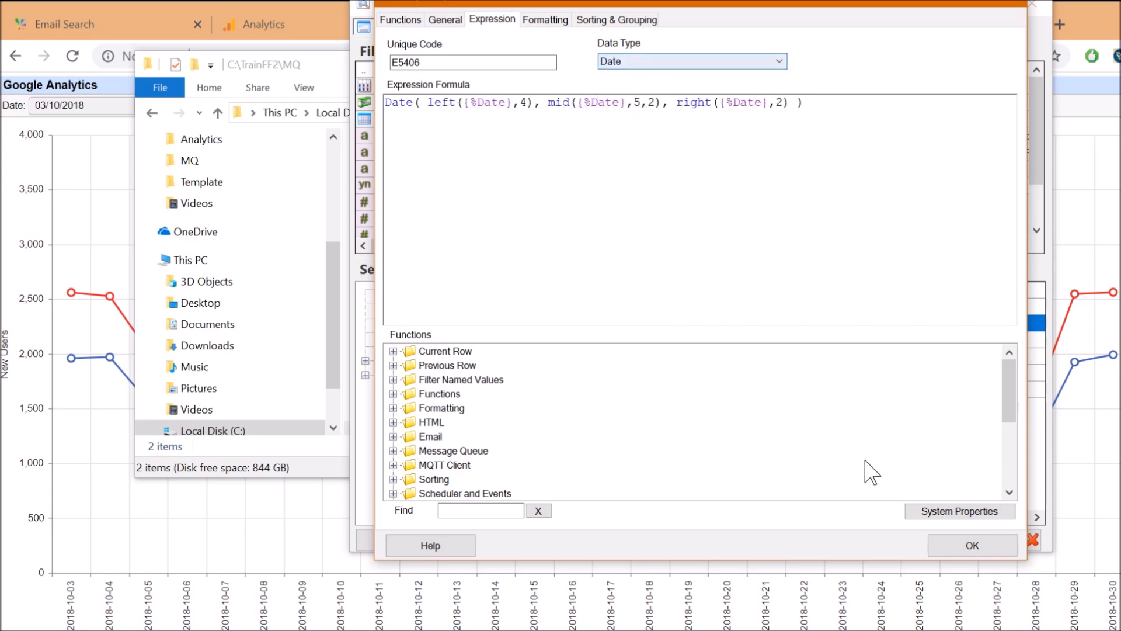
pyautogui.click(961, 548)
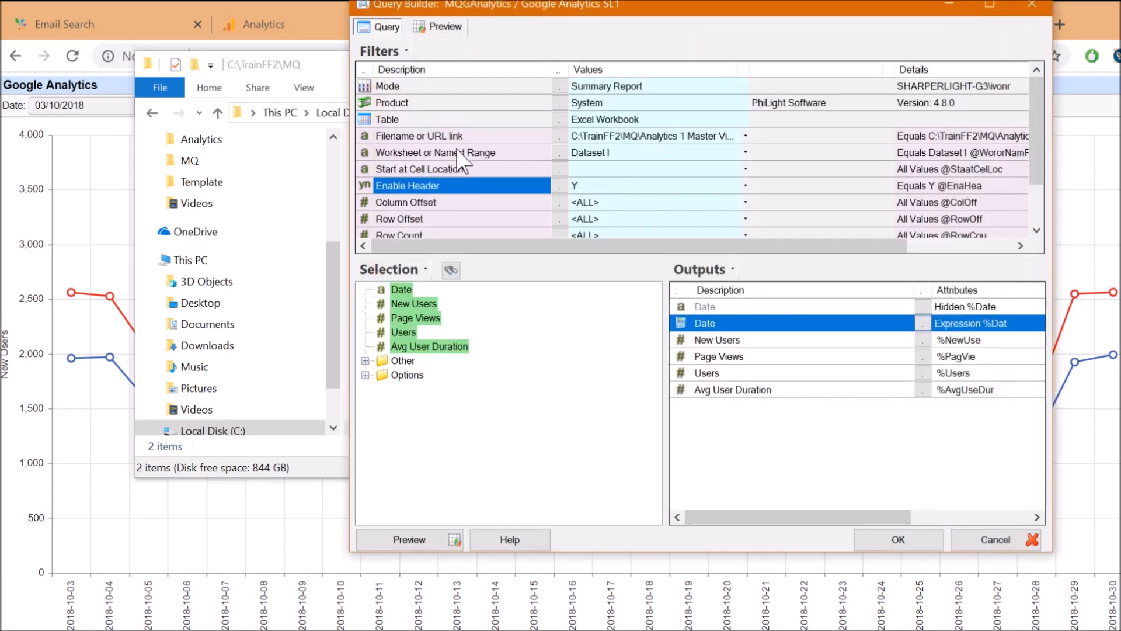
# Note the Dataset1 worksheet filter, then close the query and properties without saving
pyautogui.click(459, 153)
pyautogui.click(592, 154)
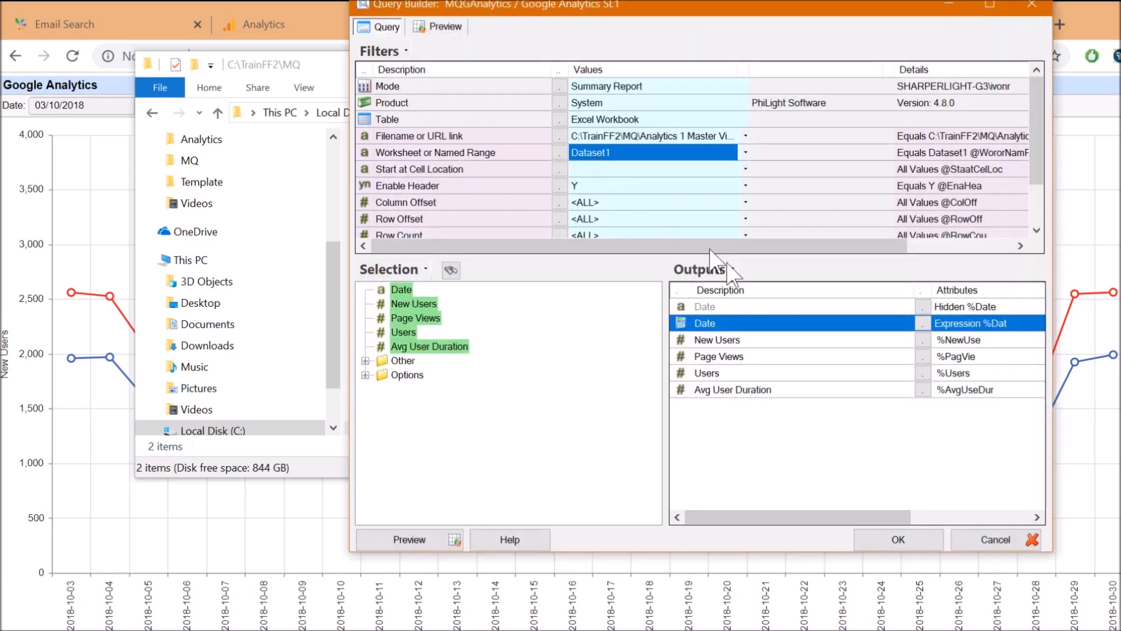
pyautogui.click(994, 538)
pyautogui.click(967, 526)
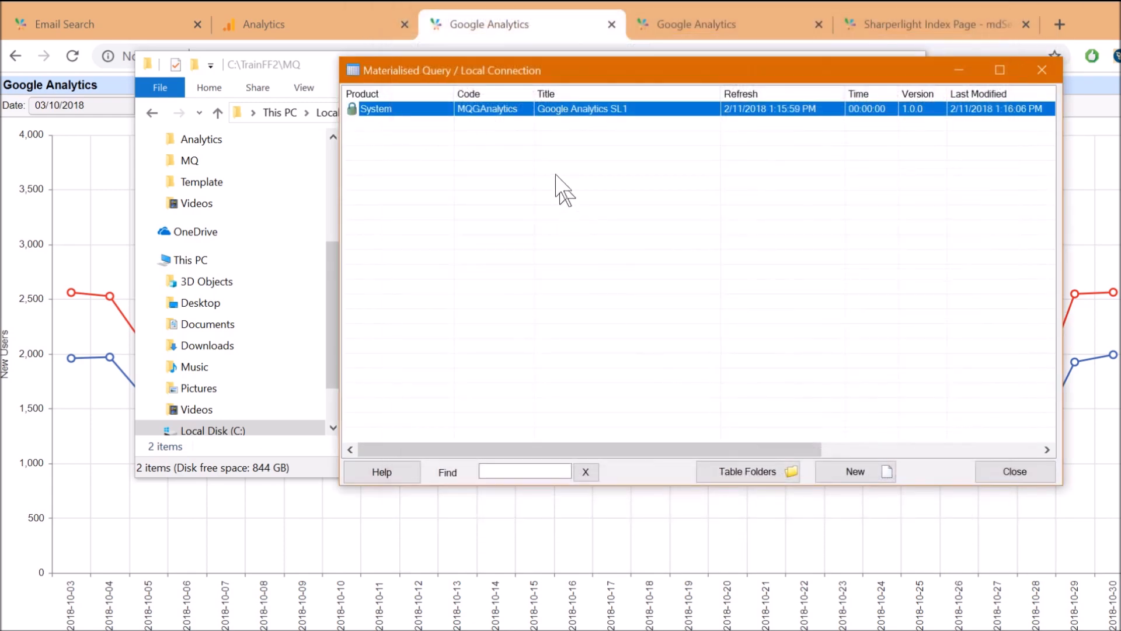
# Create a new query from the MQGAnalytics materialised query entry
pyautogui.rightClick(509, 112)
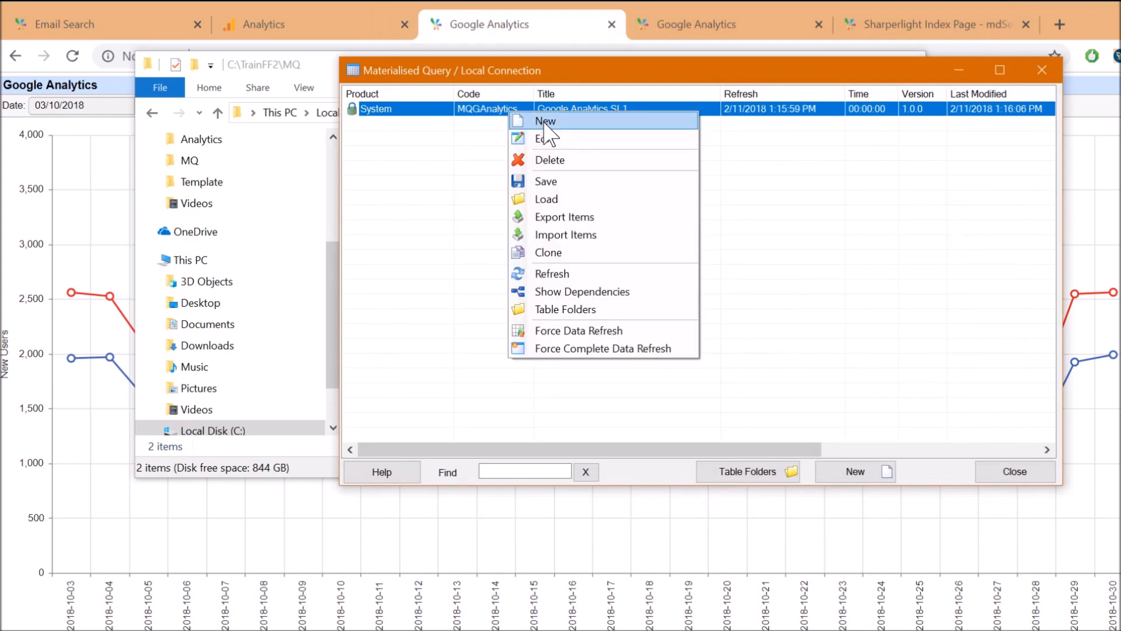
pyautogui.click(545, 122)
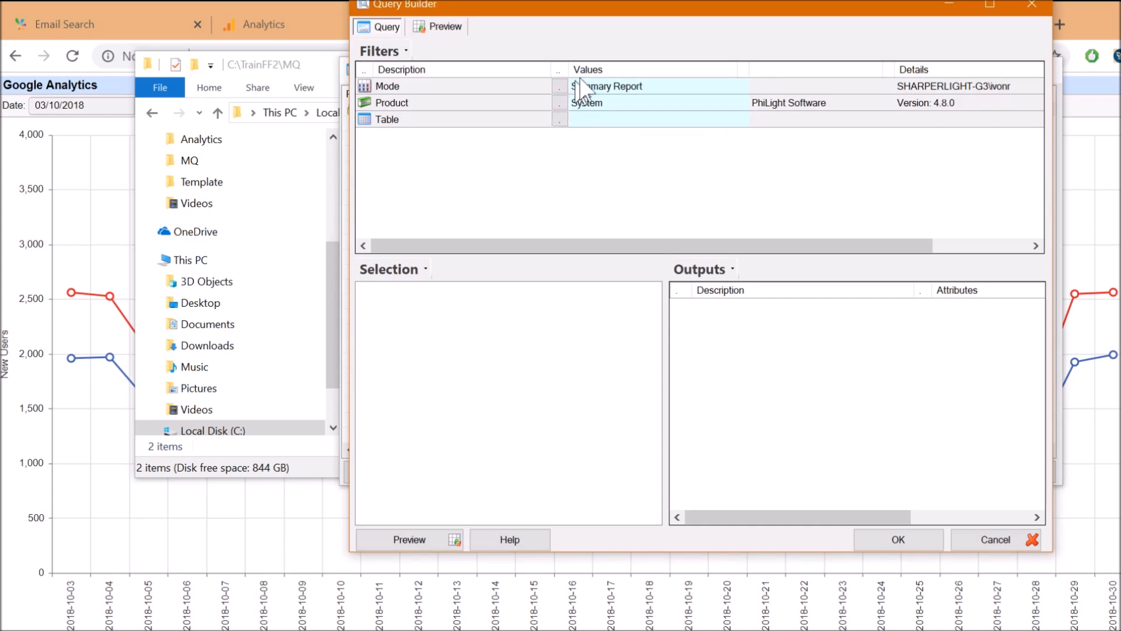
pyautogui.moveTo(578, 7); pyautogui.dragTo(546, 52)
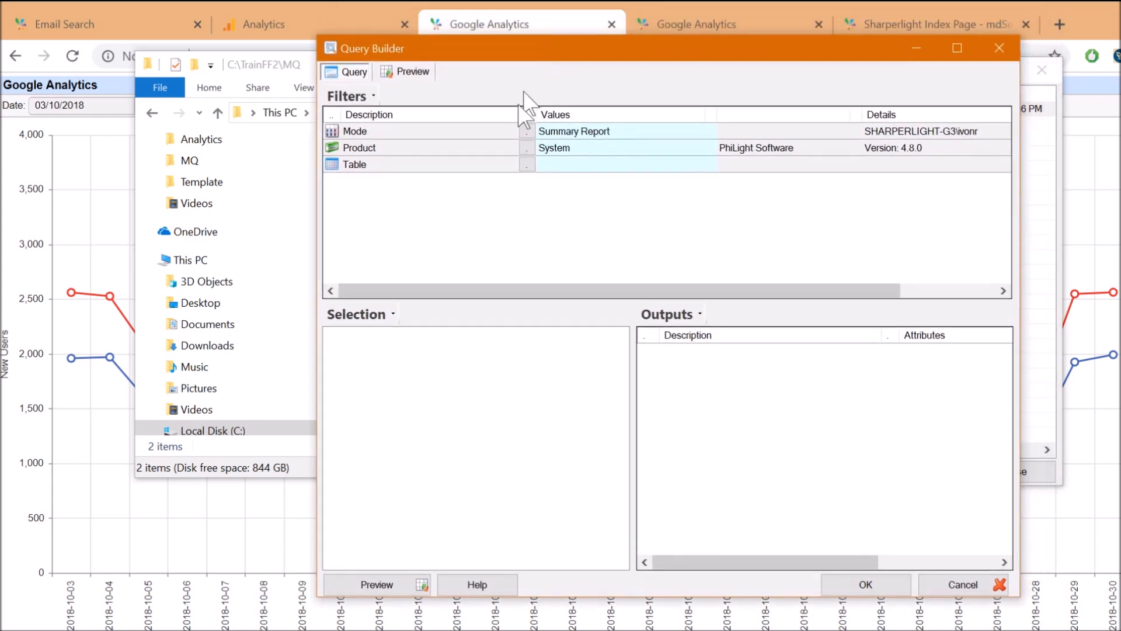
# Keep the System product, use Excel Workbook as the source table, and browse for its Filename
pyautogui.click(527, 148)
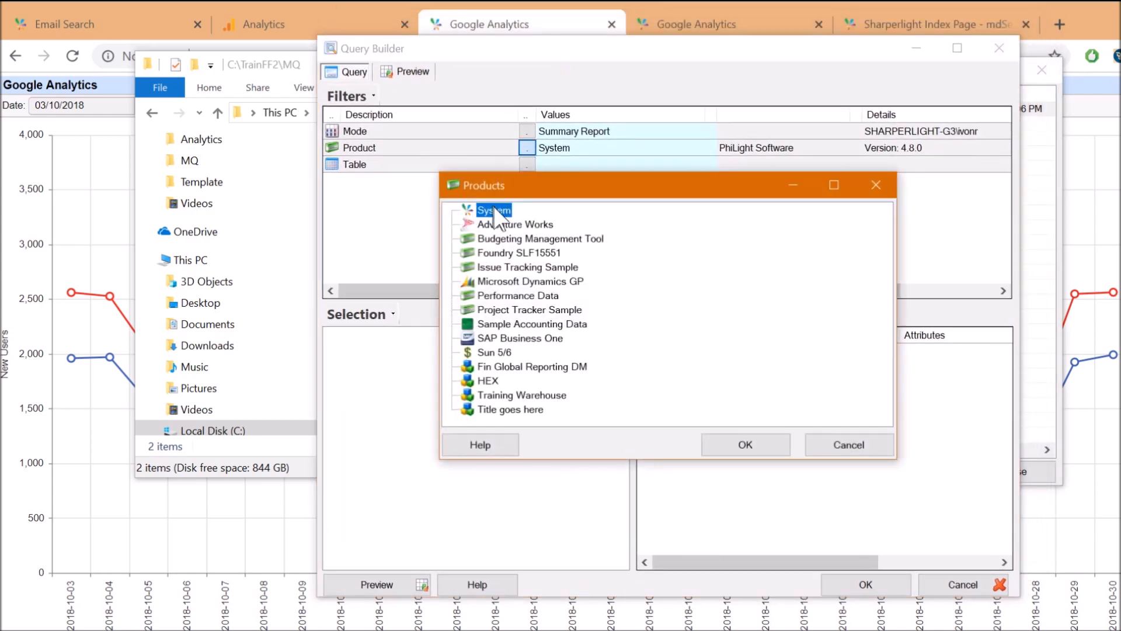
pyautogui.click(809, 442)
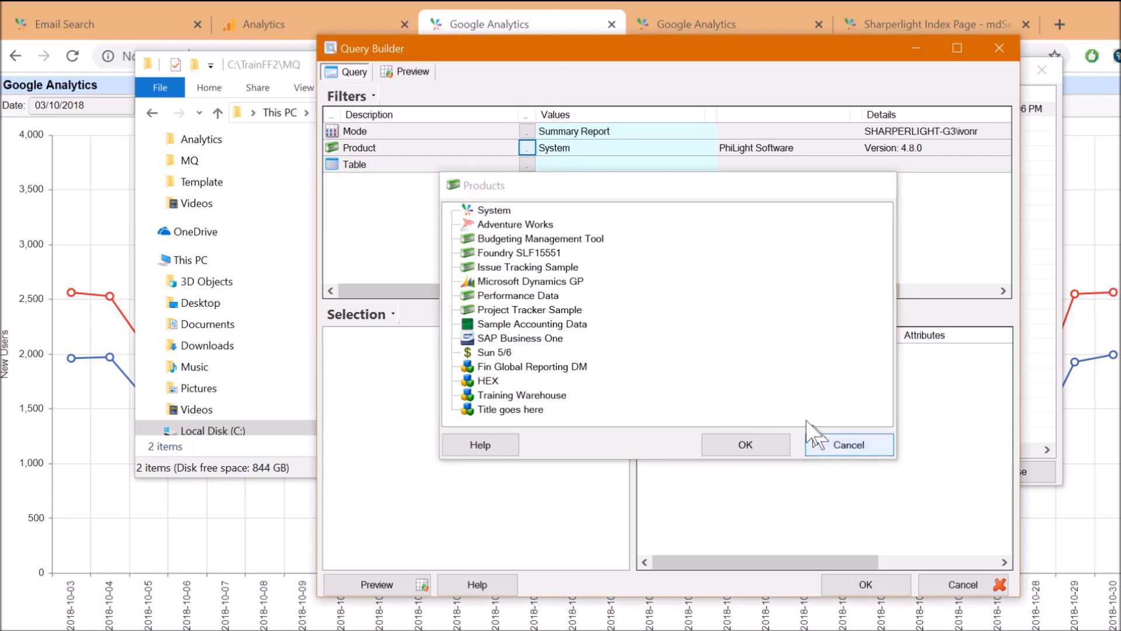
pyautogui.click(527, 164)
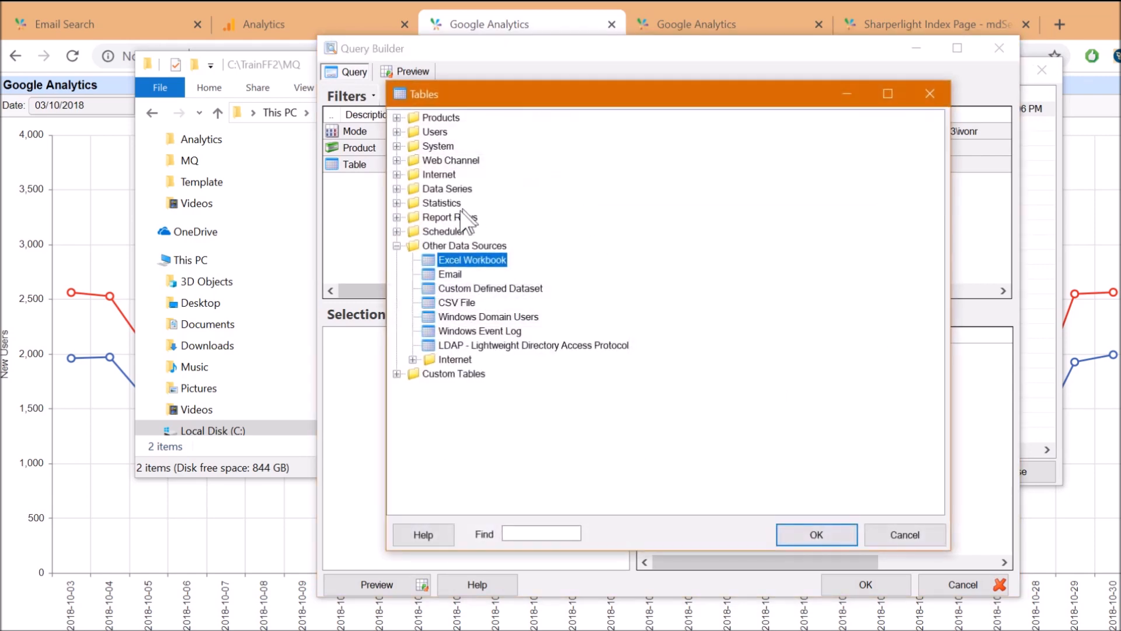
pyautogui.doubleClick(465, 260)
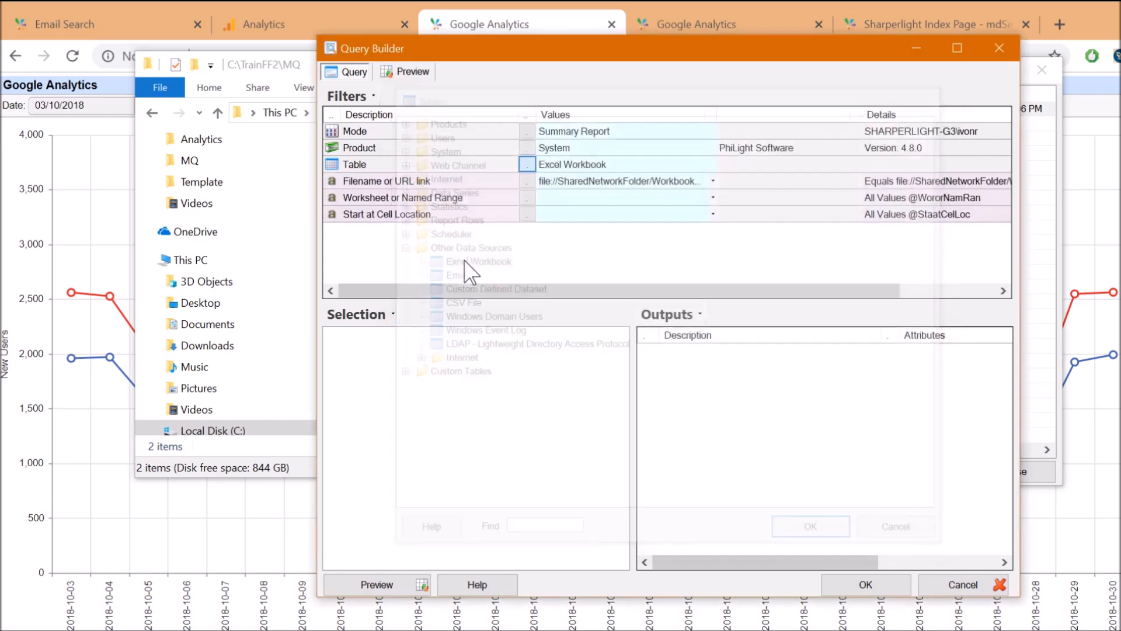
pyautogui.click(383, 183)
pyautogui.click(526, 181)
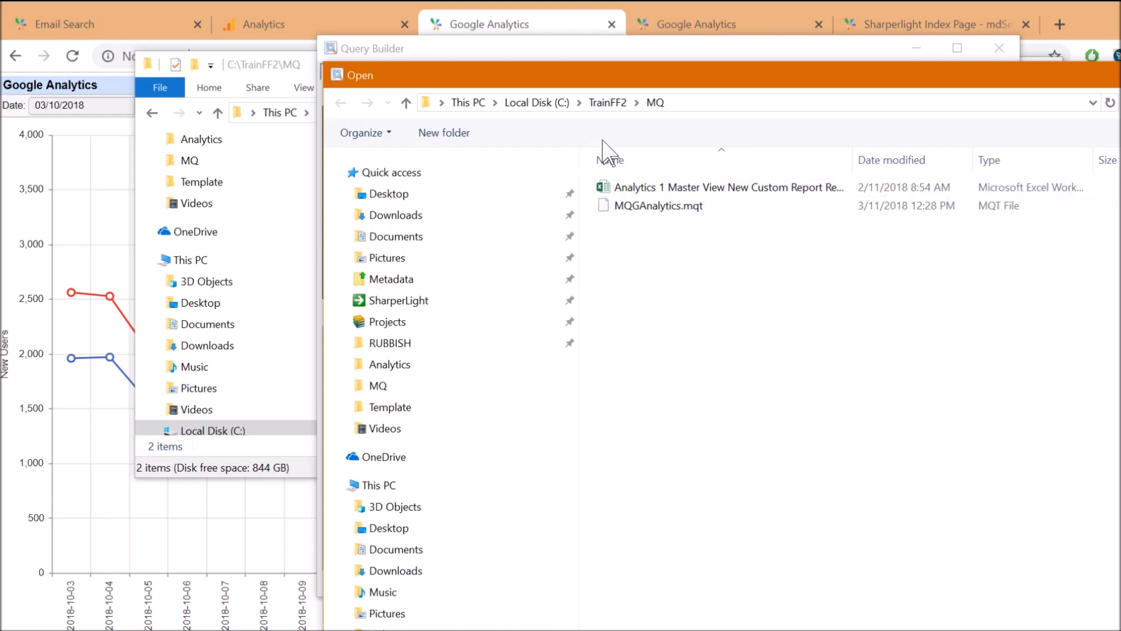
# Select the Analytics 1 Master View workbook in TrainFF2\MQ as the source file
pyautogui.click(645, 188)
pyautogui.moveTo(856, 154); pyautogui.dragTo(1009, 157)
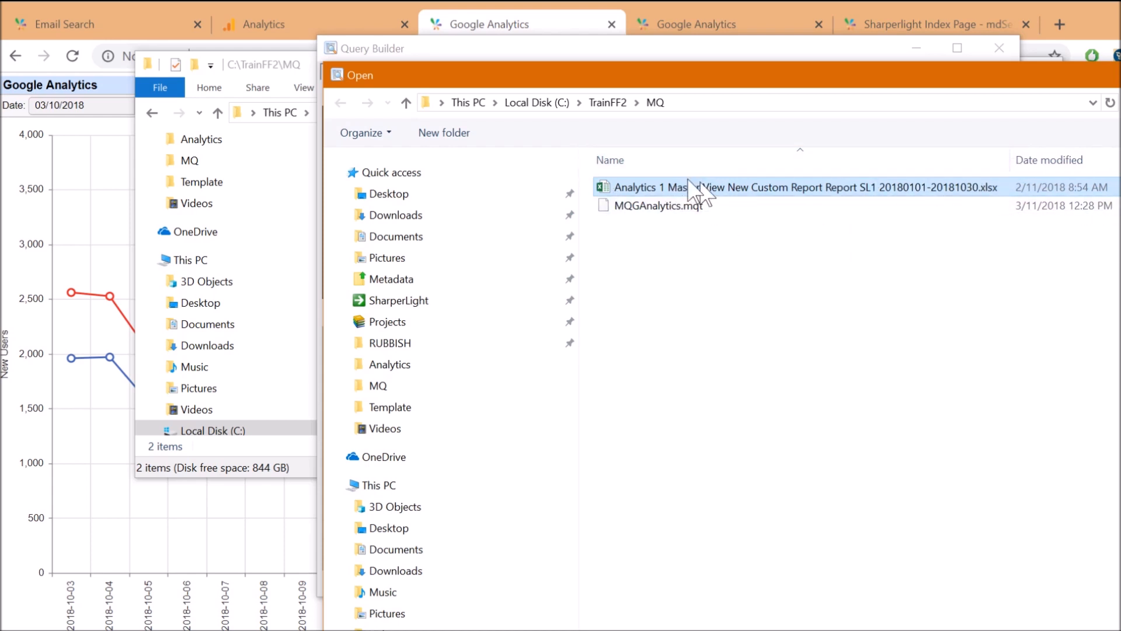
pyautogui.doubleClick(620, 187)
# Set the worksheet filter to Dataset1
pyautogui.click(571, 198)
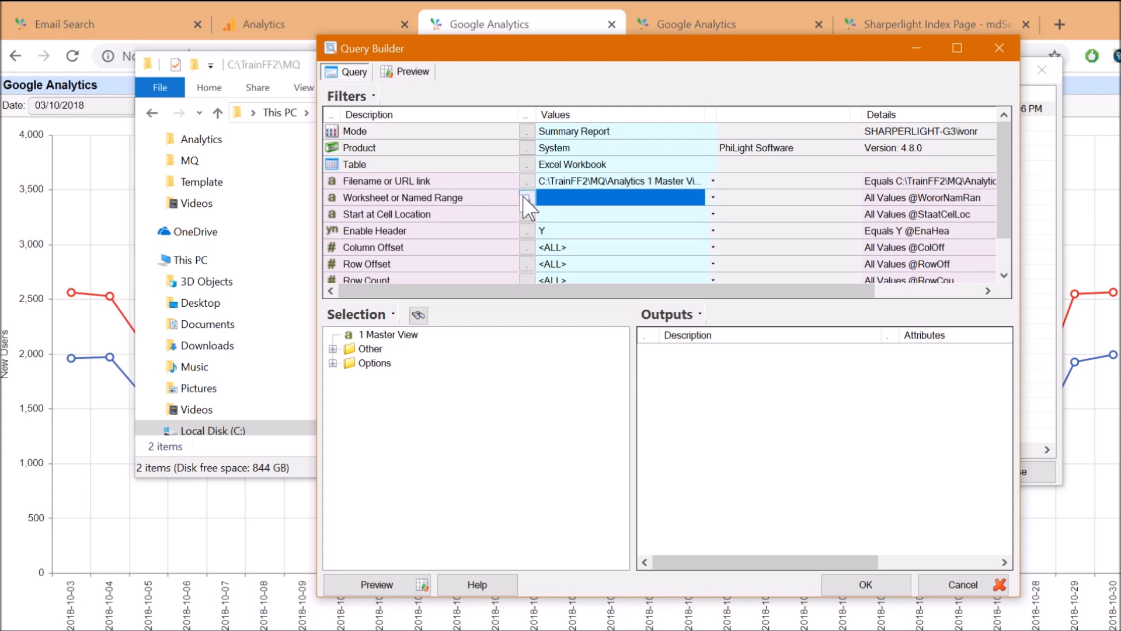
pyautogui.click(523, 197)
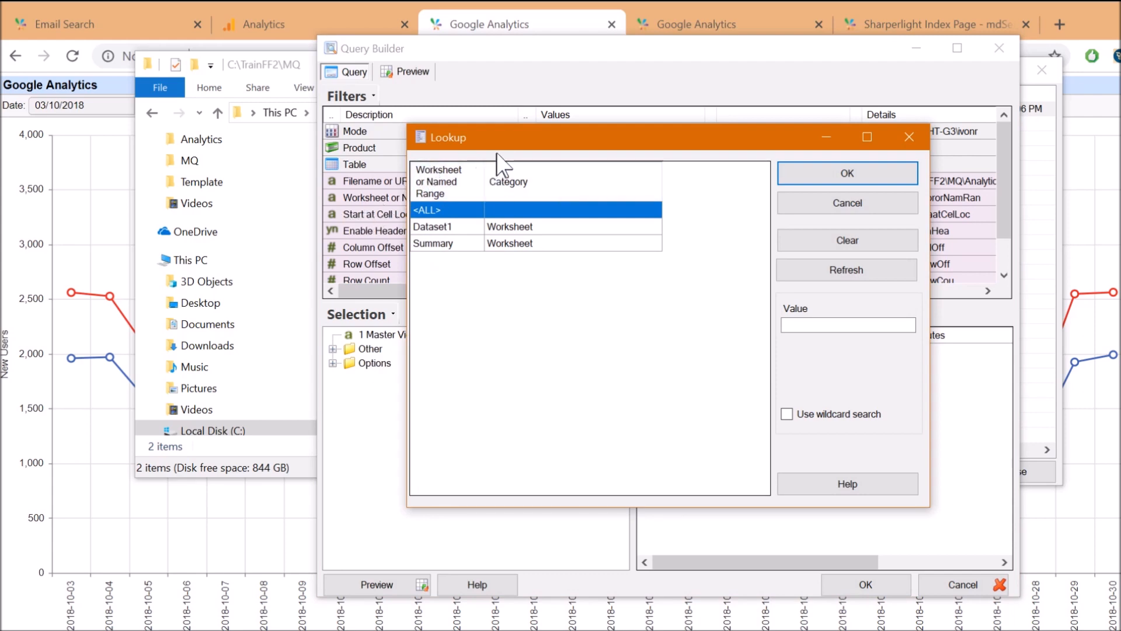
pyautogui.moveTo(516, 143); pyautogui.dragTo(599, 141)
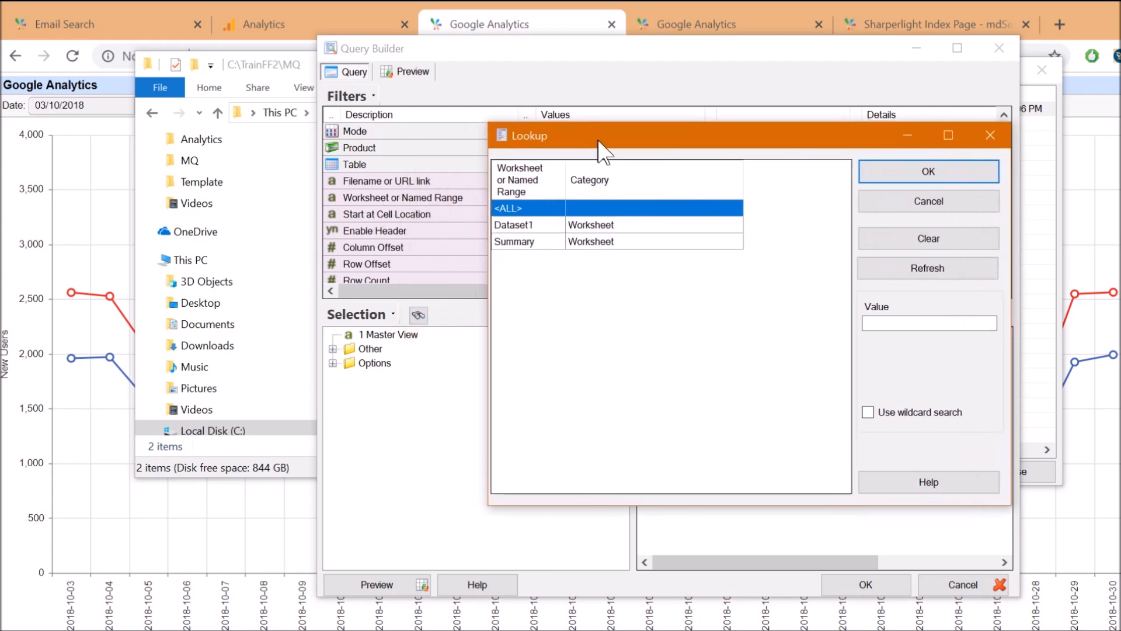
pyautogui.click(519, 229)
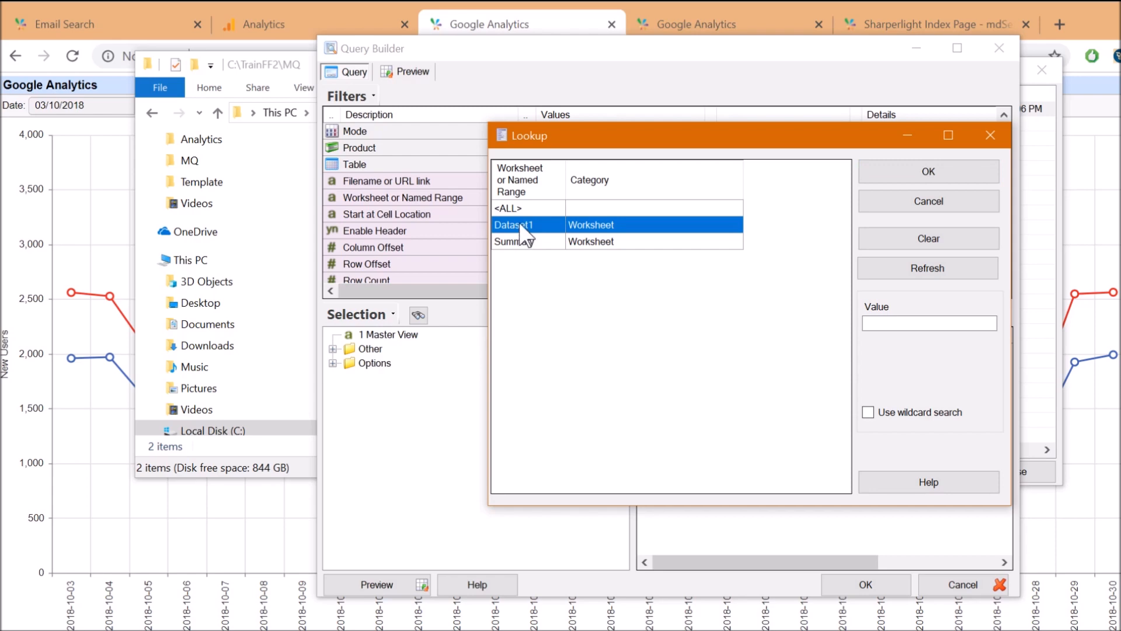
pyautogui.click(876, 171)
pyautogui.scroll(-1, 508, 263)
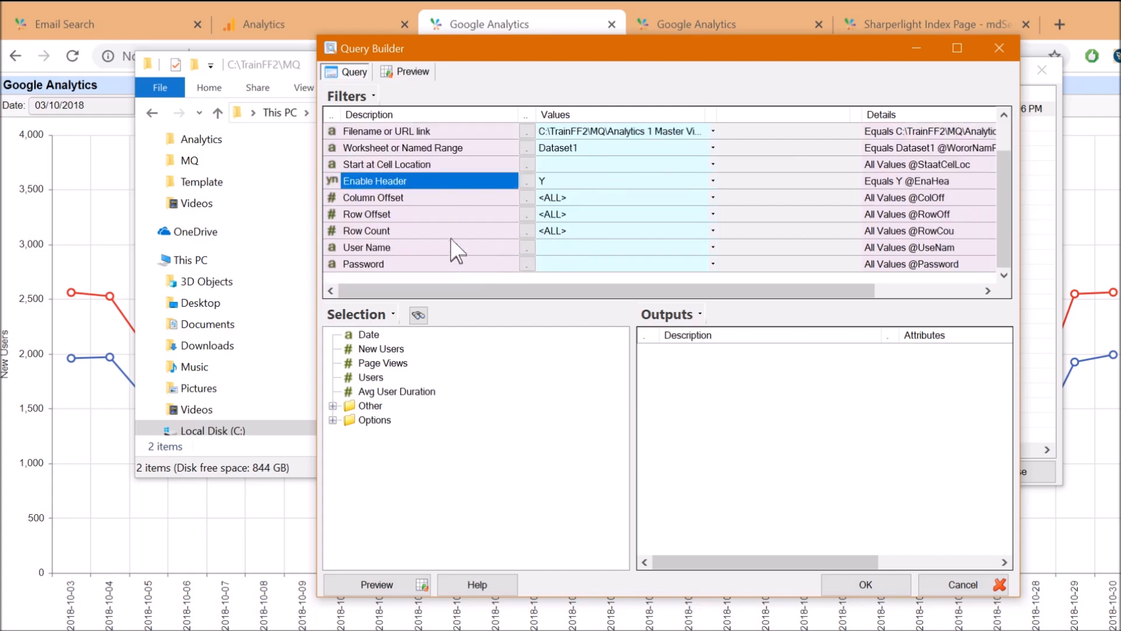
pyautogui.rightClick(369, 337)
pyautogui.click(418, 381)
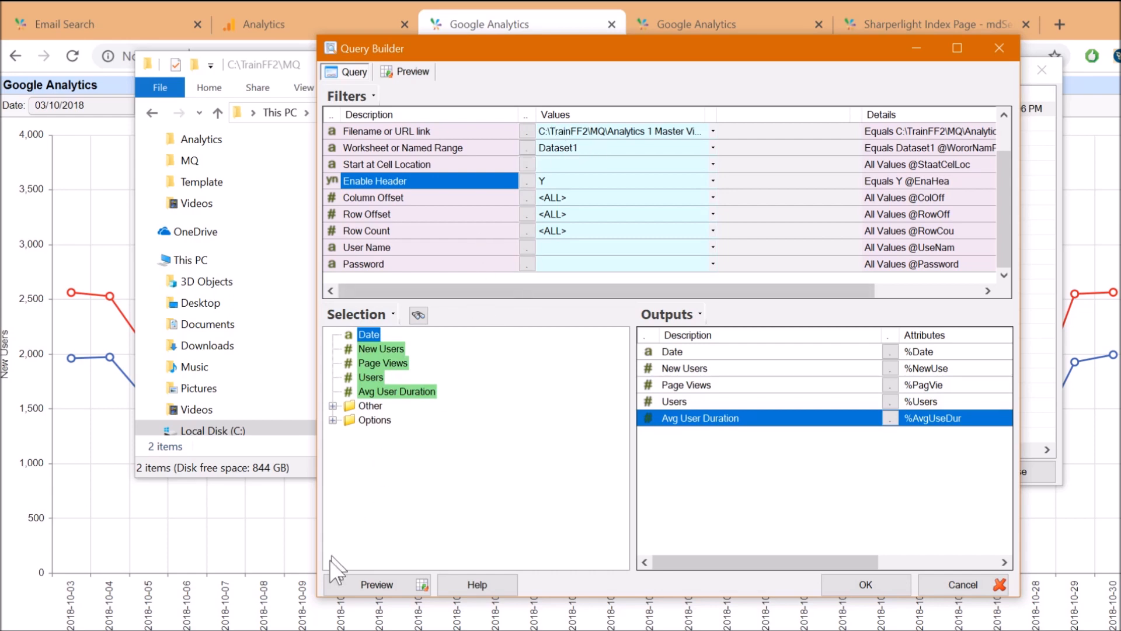
pyautogui.click(344, 588)
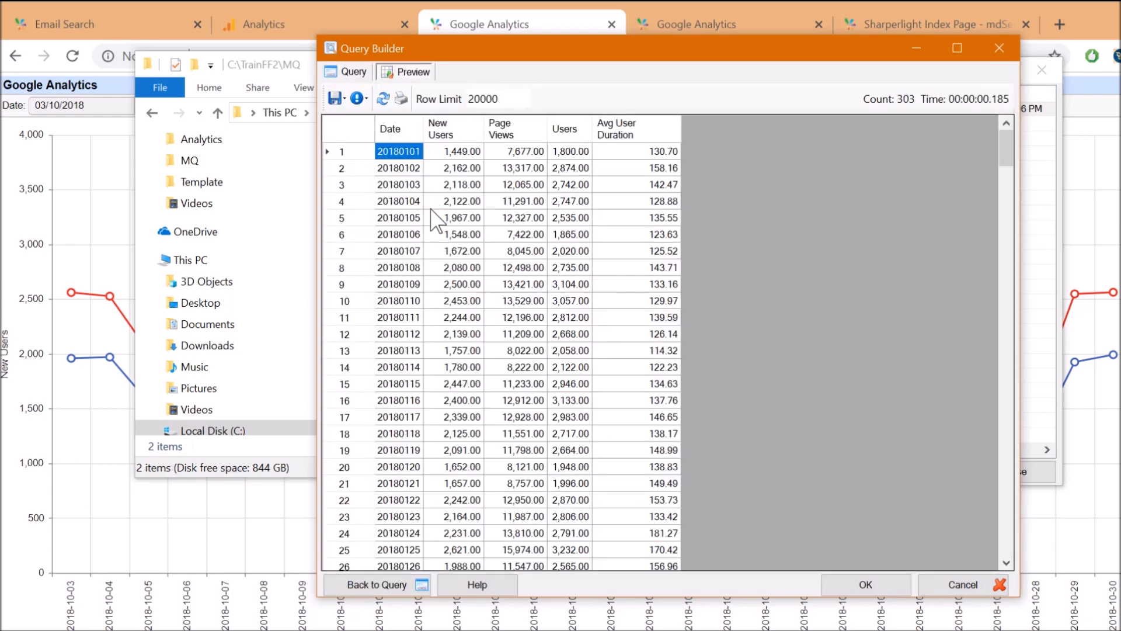
pyautogui.click(435, 203)
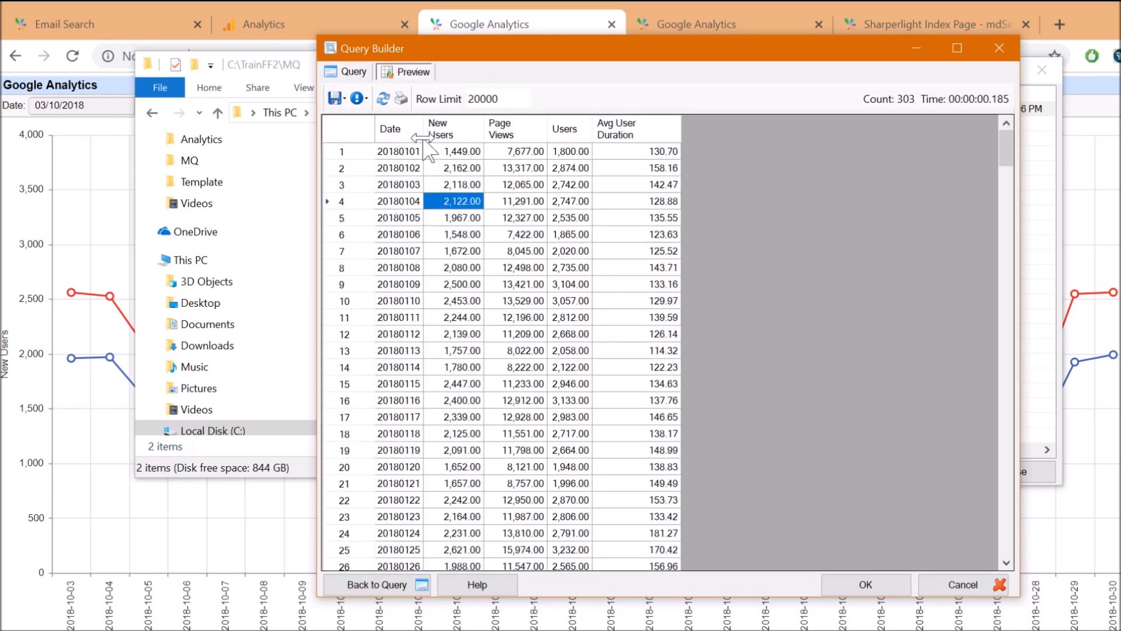
pyautogui.moveTo(424, 130); pyautogui.dragTo(467, 130)
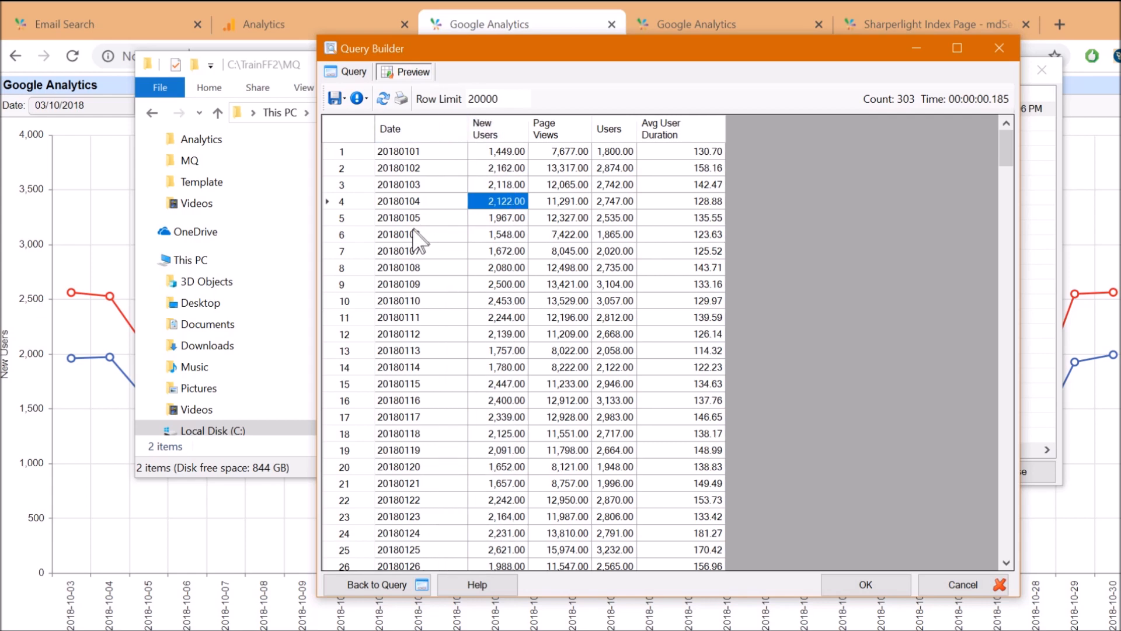
pyautogui.click(418, 234)
pyautogui.click(415, 169)
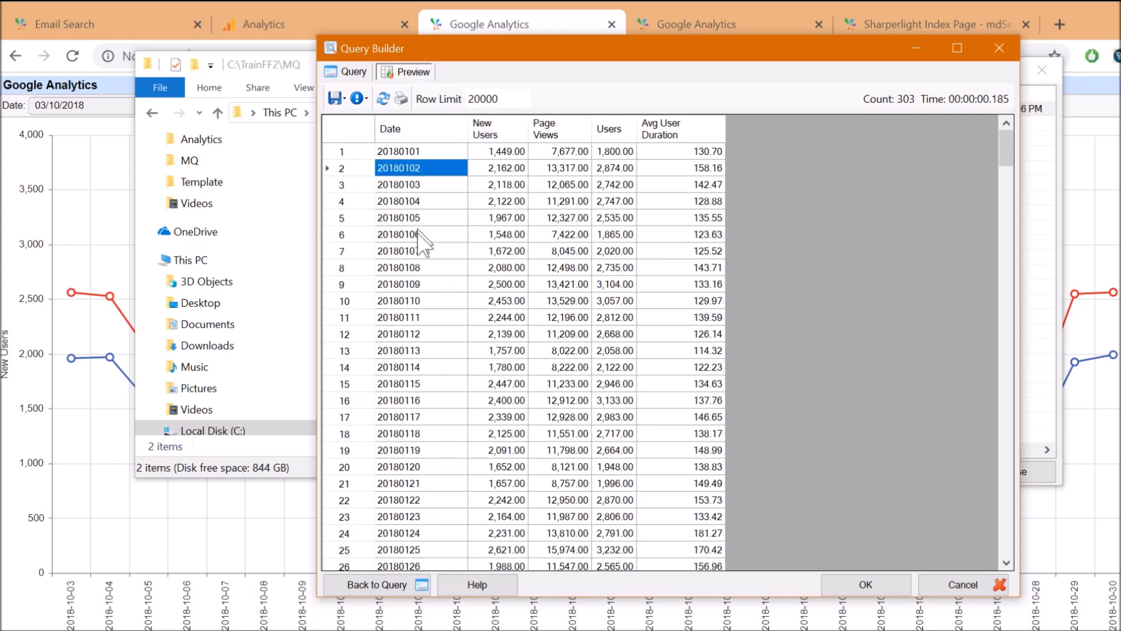
pyautogui.scroll(-12, 417, 292)
pyautogui.scroll(-4, 401, 417)
pyautogui.scroll(14, 400, 419)
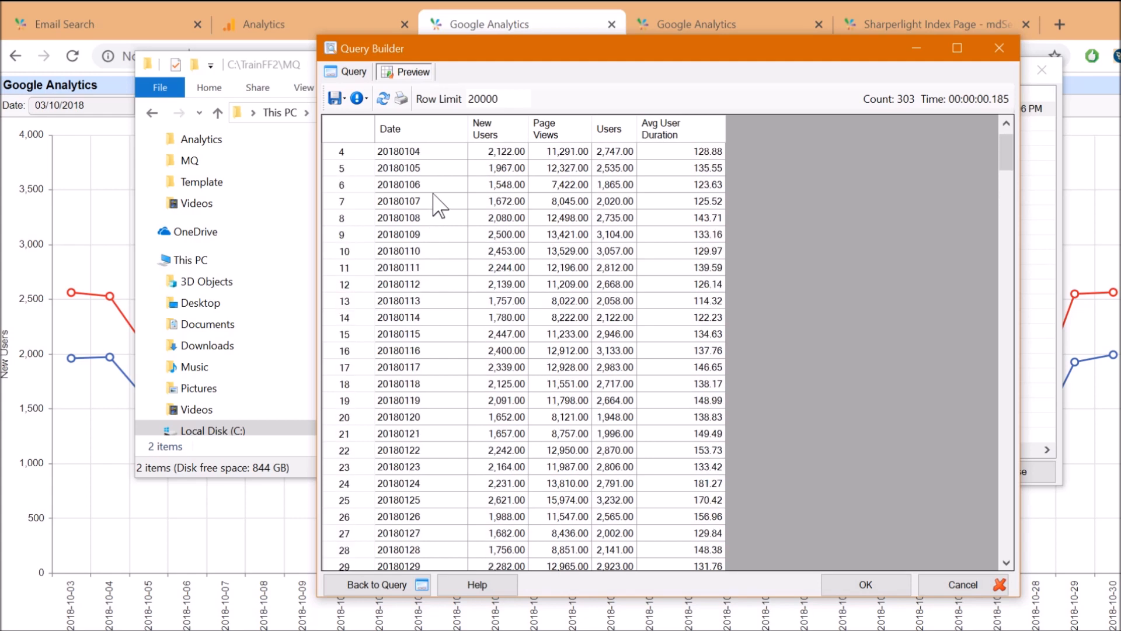
pyautogui.scroll(2, 432, 202)
pyautogui.click(413, 181)
pyautogui.click(414, 156)
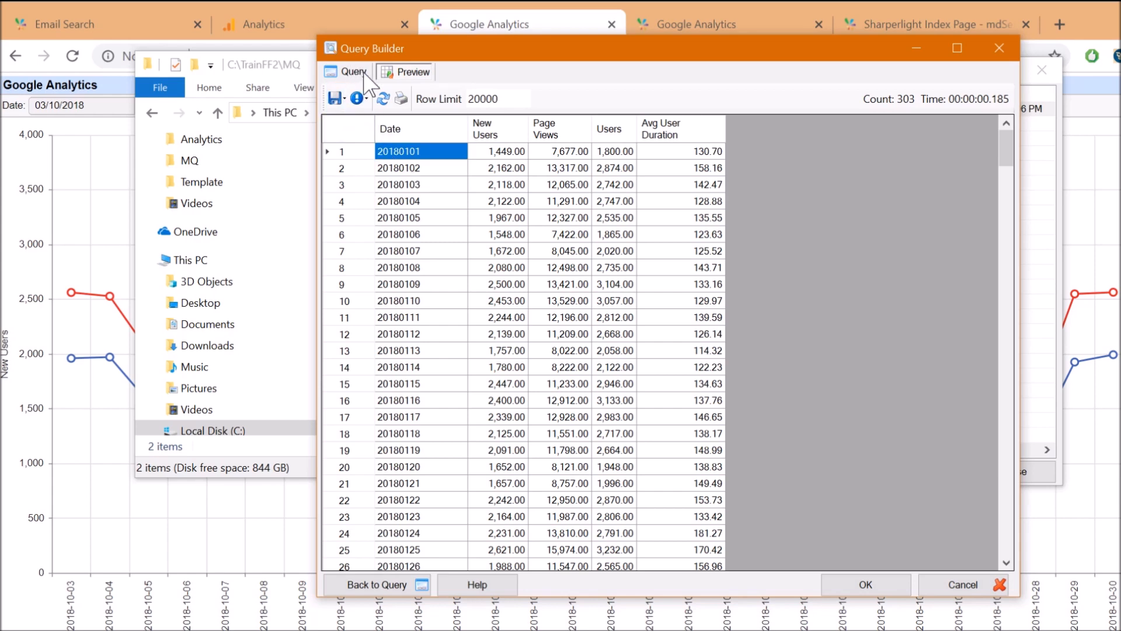
pyautogui.click(433, 190)
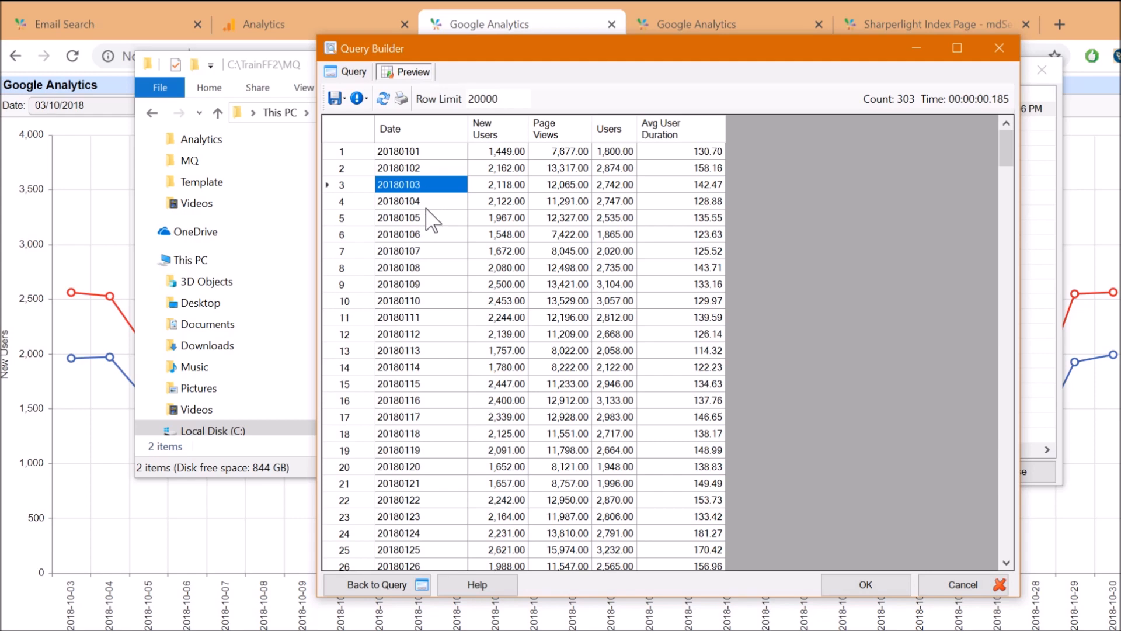
pyautogui.click(347, 72)
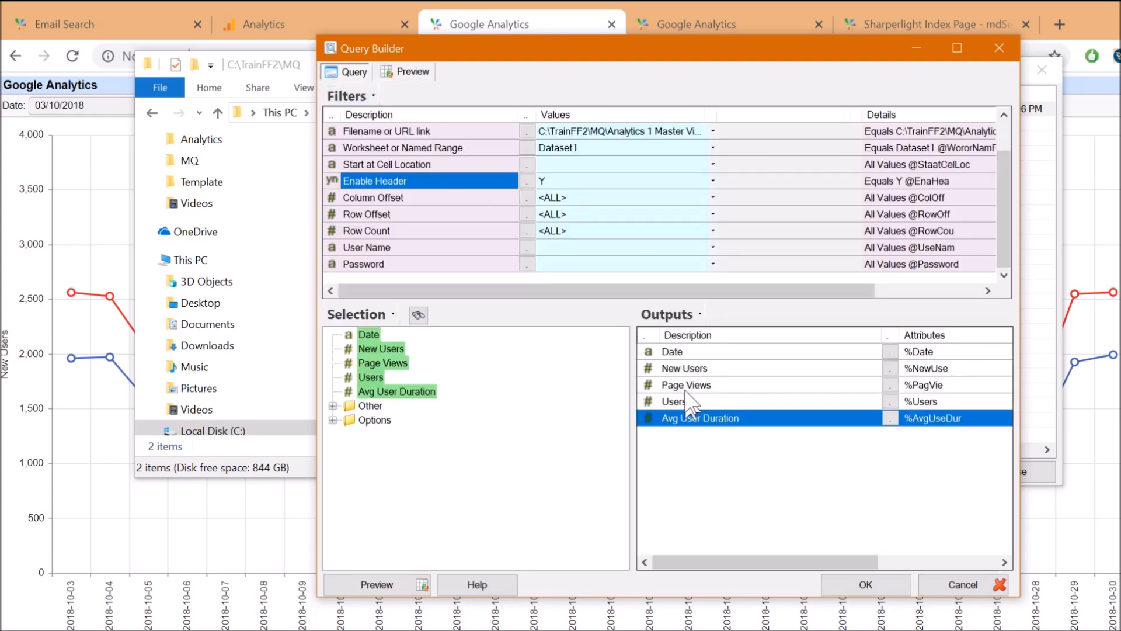
# Add a new expression output from the Date output and paste in the date conversion formula
pyautogui.click(683, 352)
pyautogui.rightClick(706, 351)
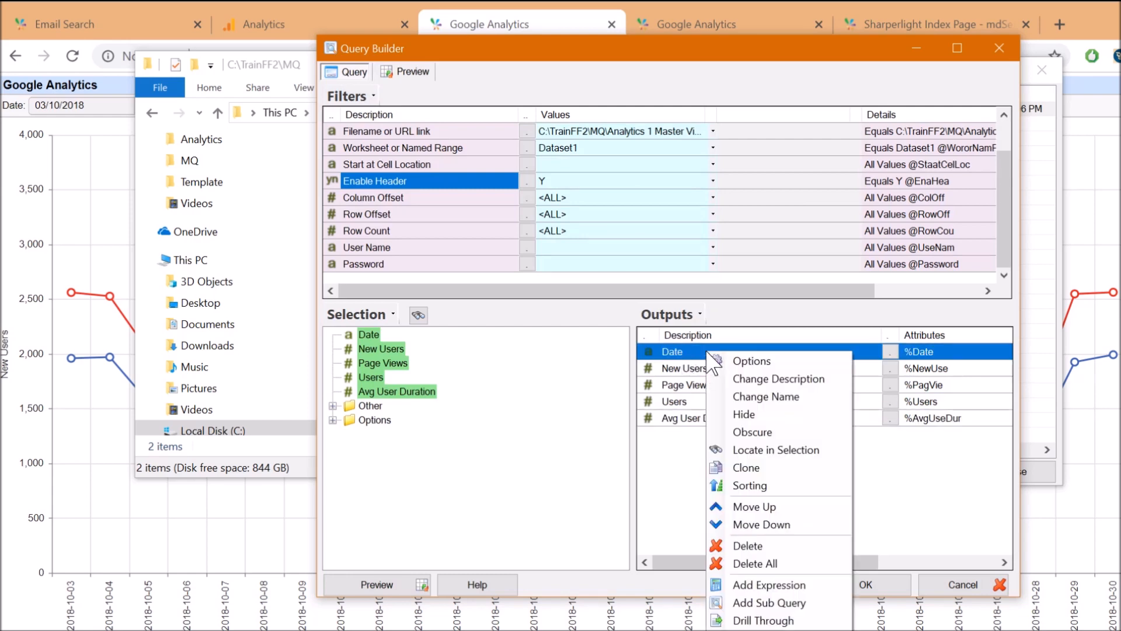
pyautogui.click(735, 586)
pyautogui.moveTo(530, 36); pyautogui.dragTo(433, 60)
pyautogui.click(304, 198)
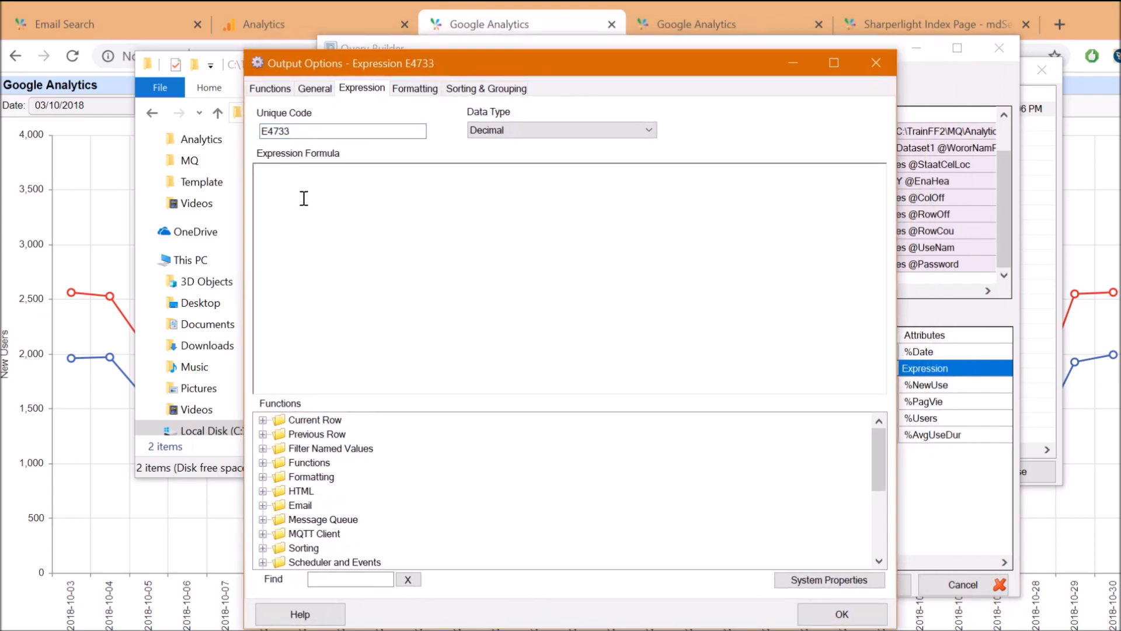
pyautogui.write('Date( left({%Date},4), mid({%Date},5,2), right({%Date},2) )')
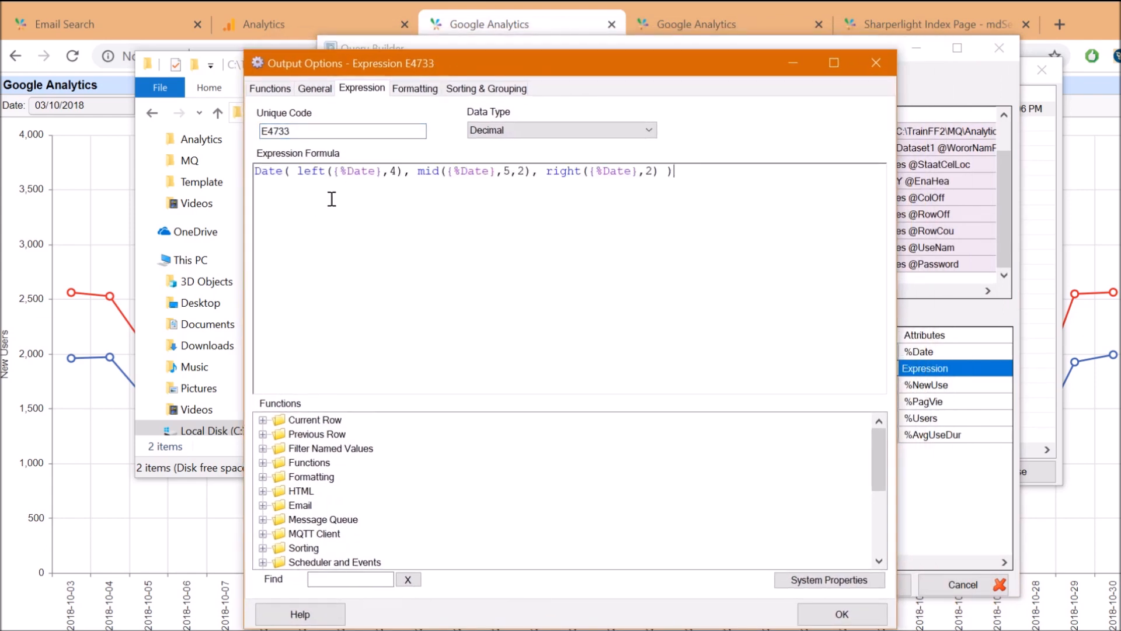
# Walk through the formula: Date() built from left, mid and right of {%Date} for year, month, day
pyautogui.doubleClick(279, 171)
pyautogui.click(319, 178)
pyautogui.click(263, 420)
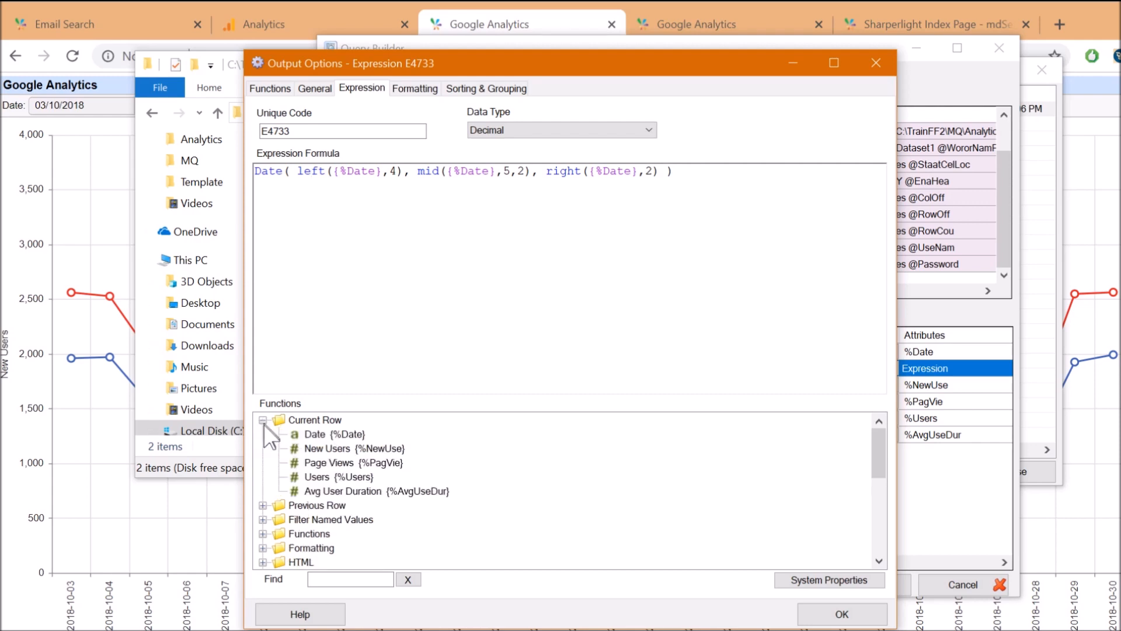
pyautogui.click(316, 435)
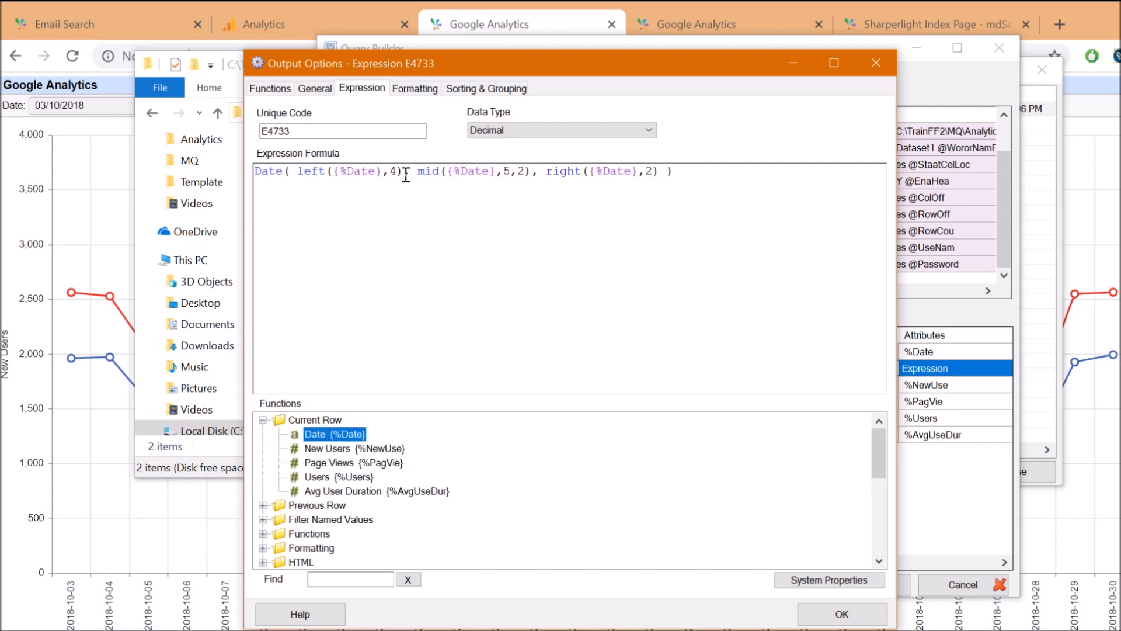
pyautogui.moveTo(404, 175); pyautogui.dragTo(327, 175)
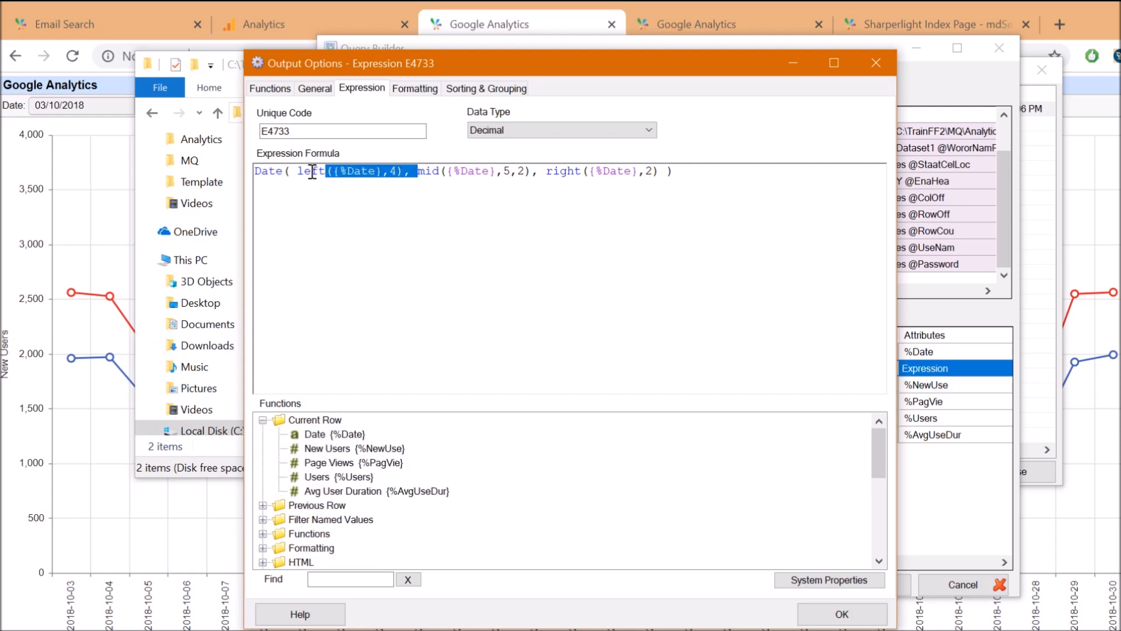
pyautogui.click(313, 171)
pyautogui.click(418, 171)
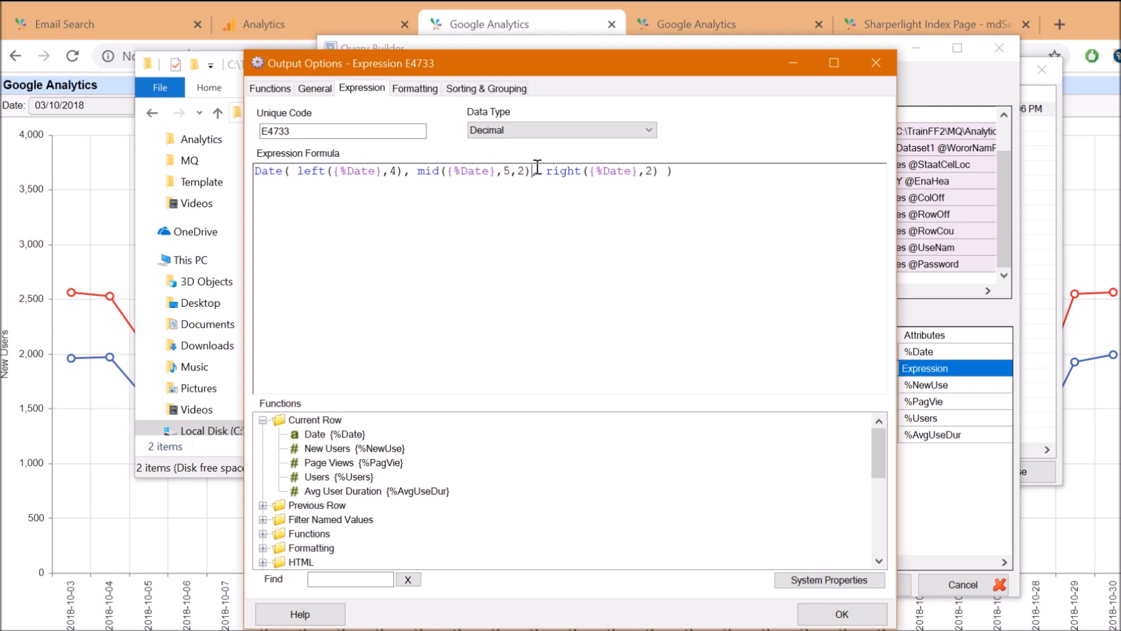
pyautogui.doubleClick(562, 172)
pyautogui.click(666, 173)
# Set the expression's data type to Date and save it as Expression E4733
pyautogui.click(583, 130)
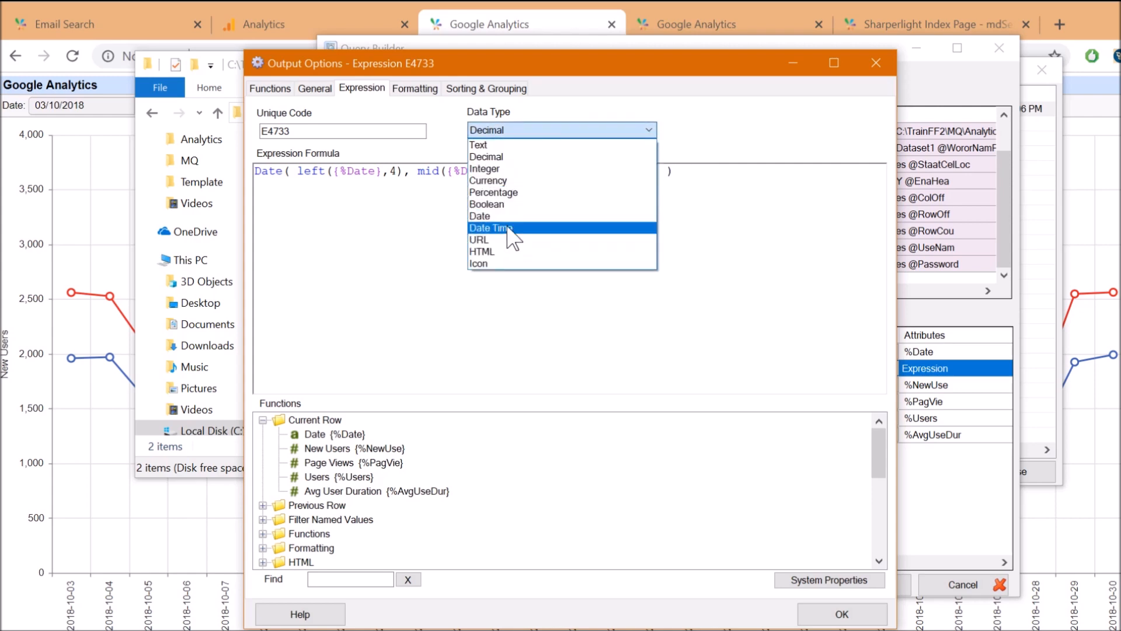
pyautogui.click(490, 216)
pyautogui.click(841, 614)
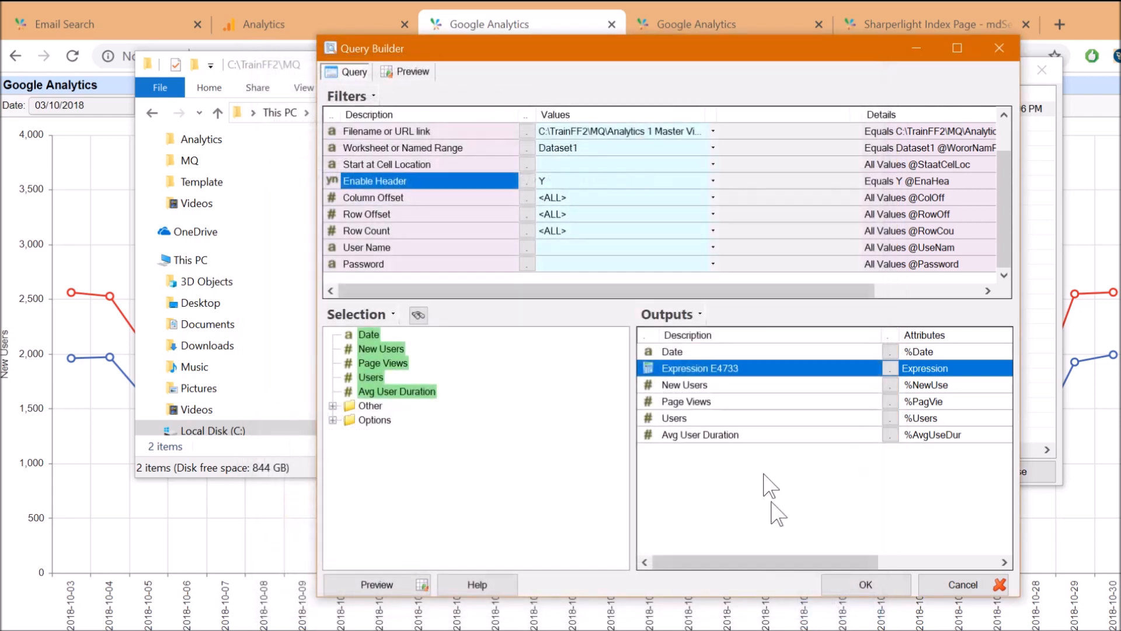
pyautogui.rightClick(720, 372)
# Give Expression E4733 the description 'Dat' and hide the original raw Date output
pyautogui.click(753, 402)
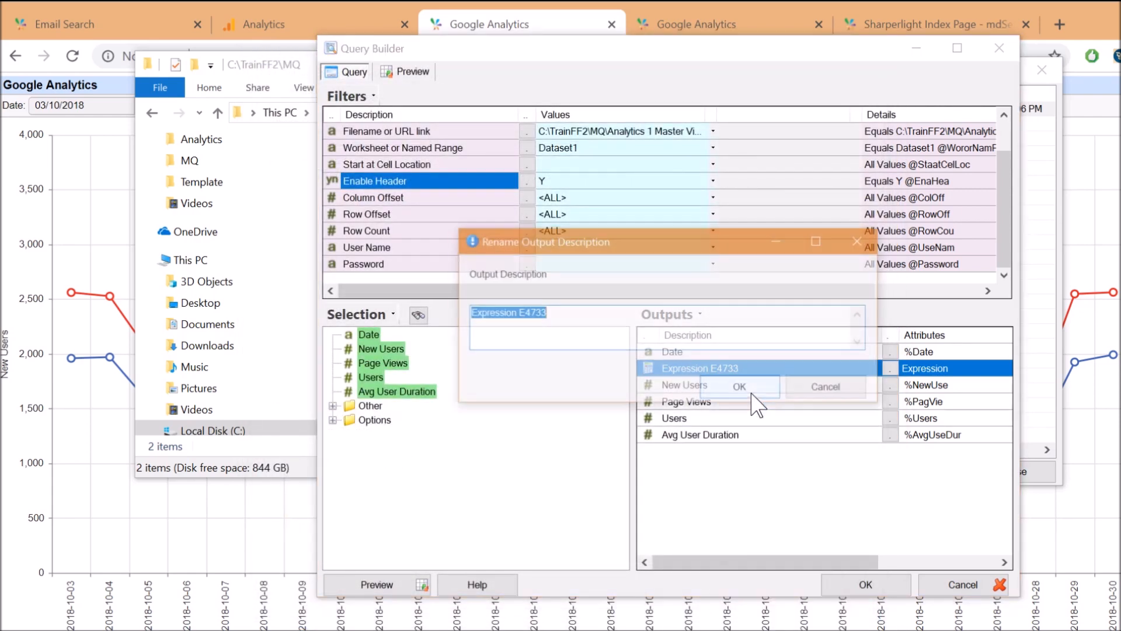
pyautogui.write('Date')
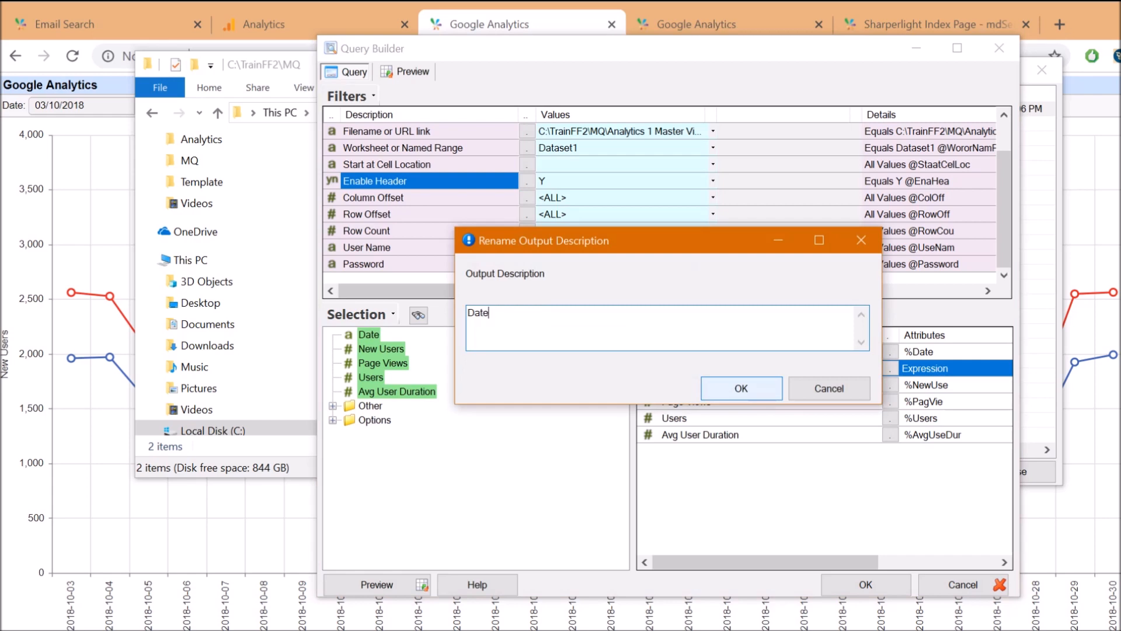
pyautogui.click(744, 389)
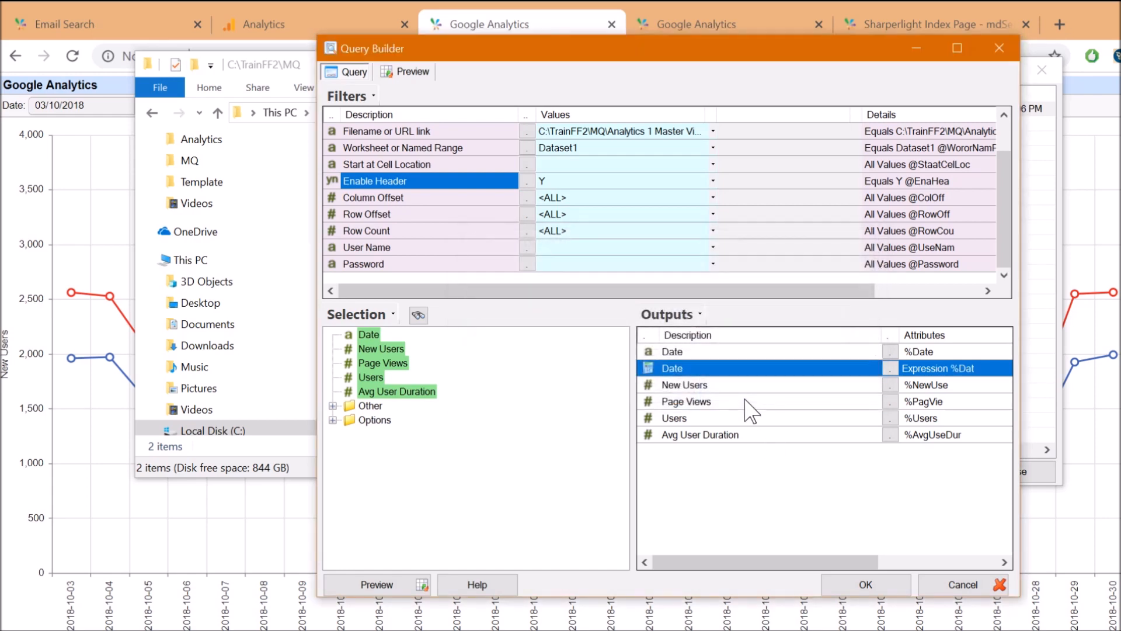
pyautogui.rightClick(680, 350)
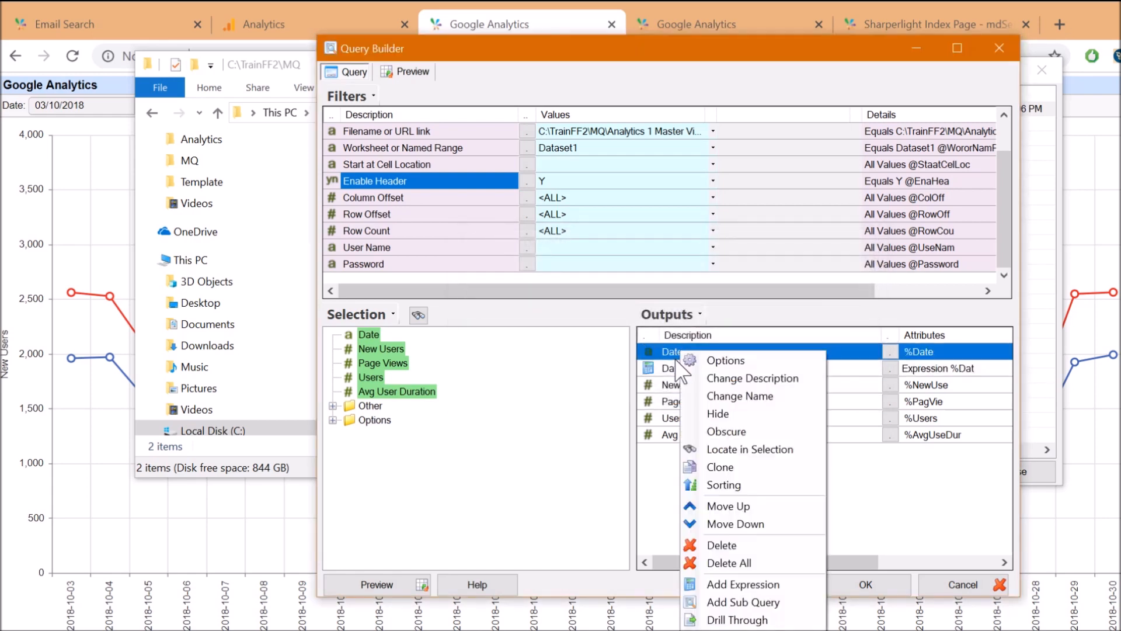
pyautogui.click(717, 414)
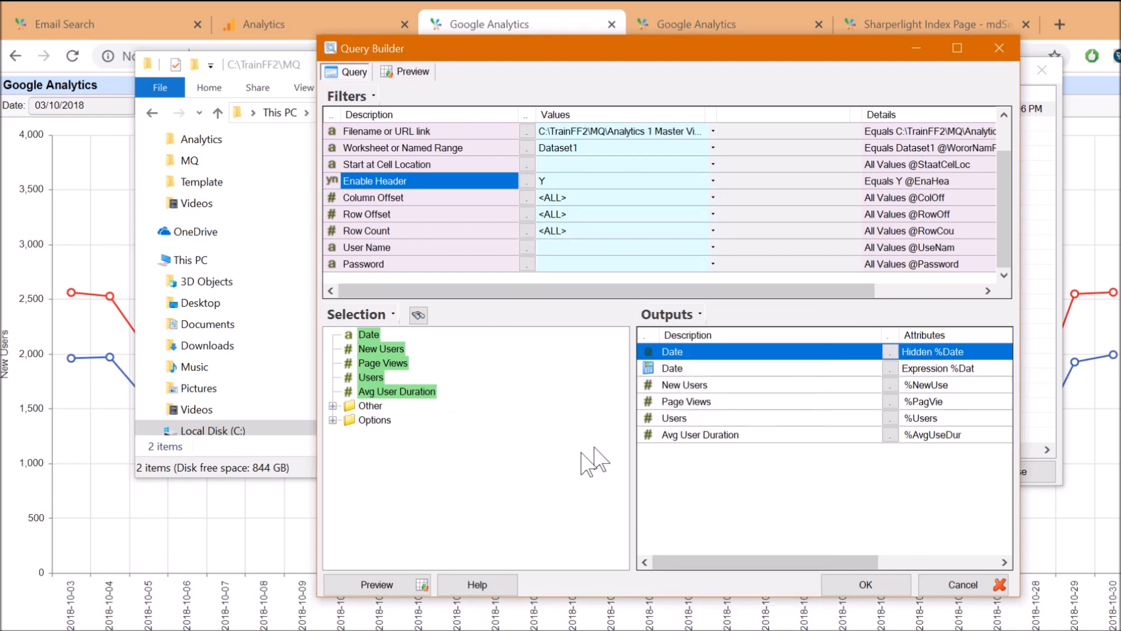
# Preview the results and confirm the Date column shows proper dates such as 9/01/2018
pyautogui.click(378, 585)
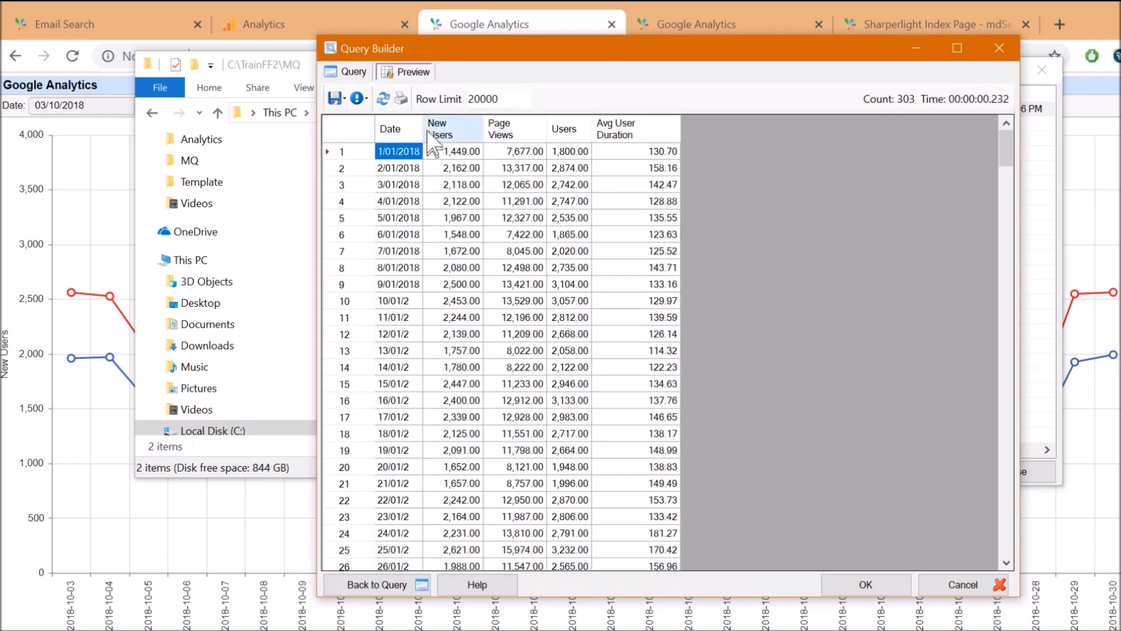
pyautogui.moveTo(420, 128); pyautogui.dragTo(474, 128)
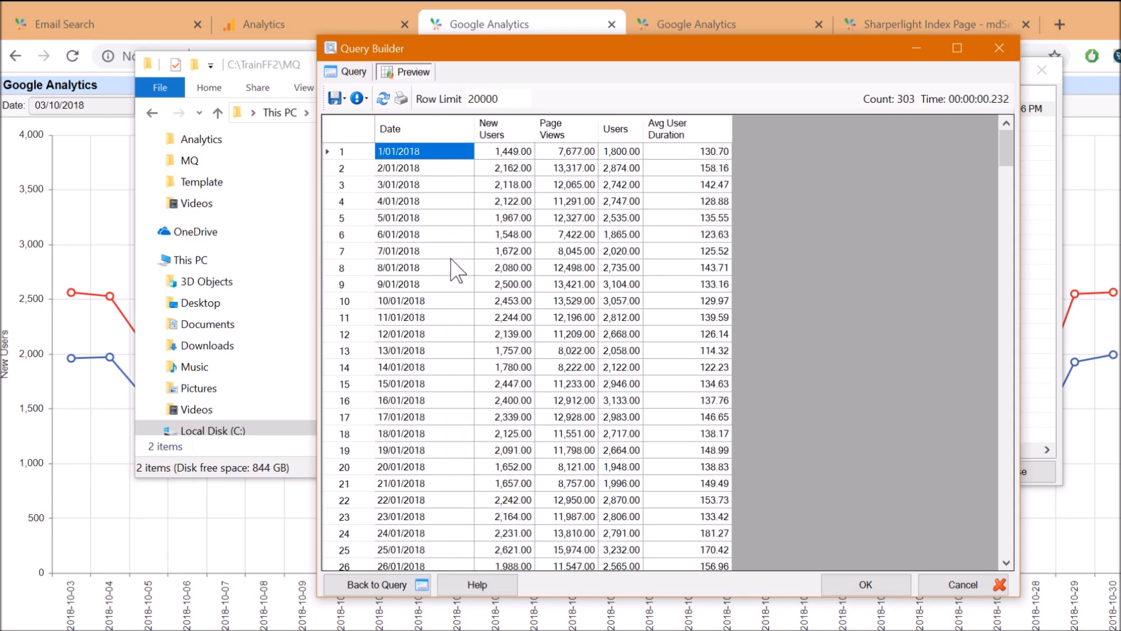
pyautogui.click(422, 289)
pyautogui.scroll(-8, 450, 397)
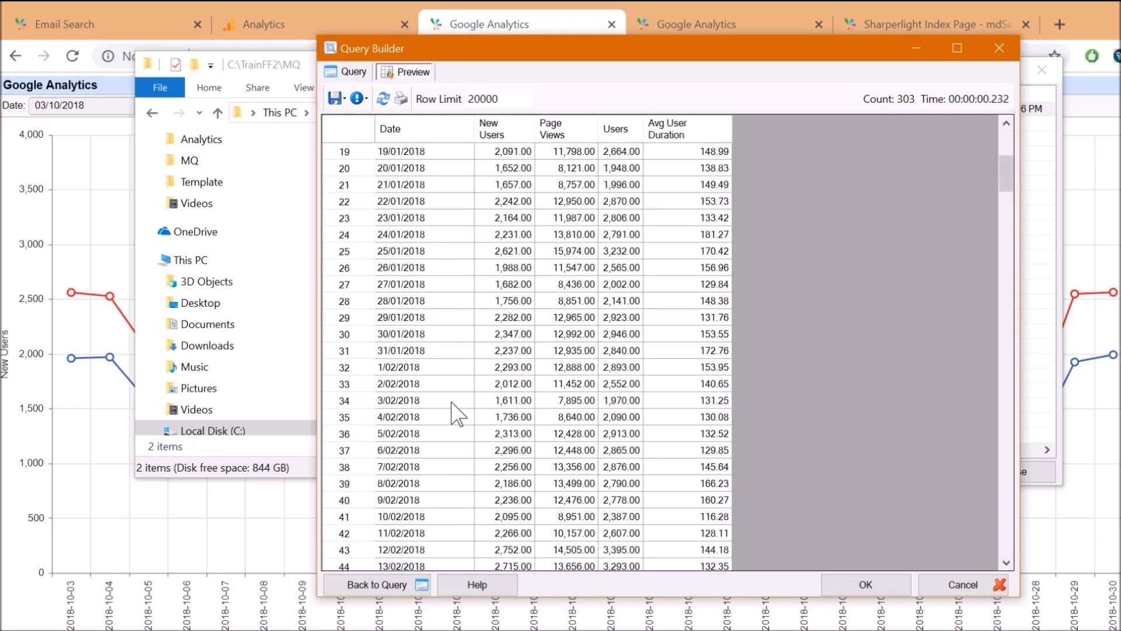
pyautogui.scroll(-2, 448, 415)
pyautogui.scroll(-3, 435, 408)
pyautogui.scroll(13, 450, 339)
pyautogui.moveTo(493, 173); pyautogui.dragTo(666, 155)
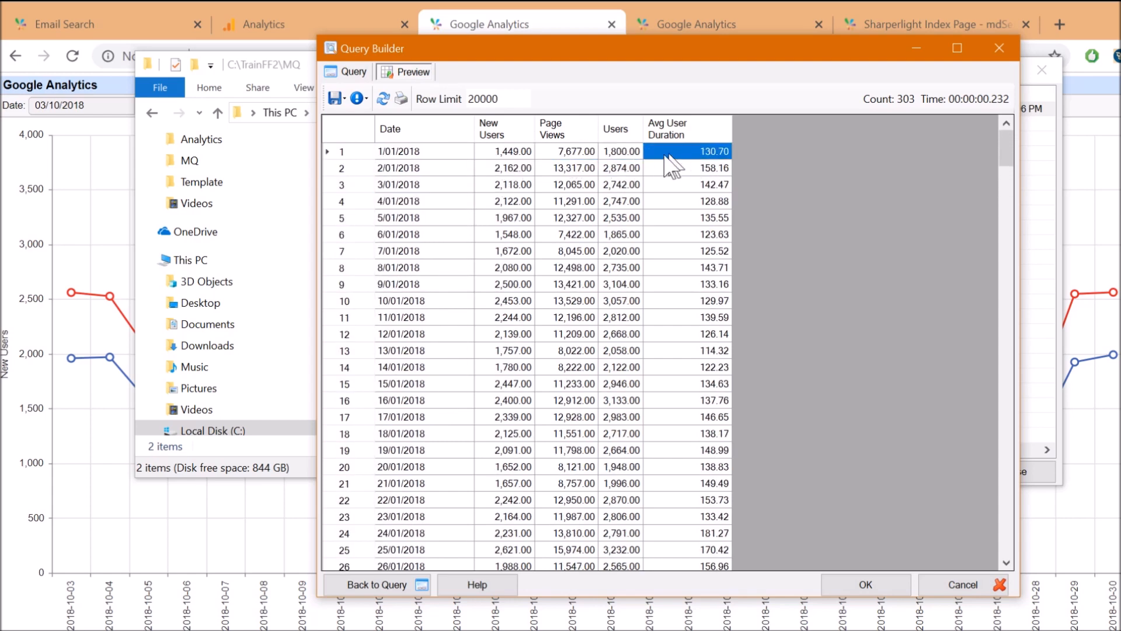
pyautogui.click(354, 71)
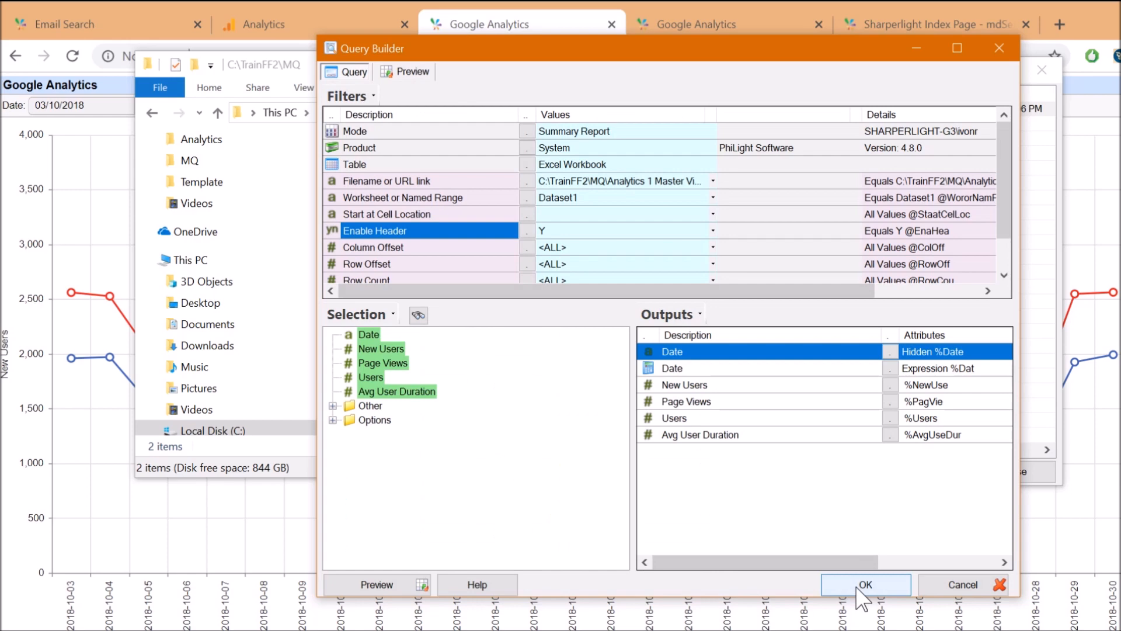
# Save the query, refresh its data and approve the update, creating materialised query MQ66165
pyautogui.click(857, 587)
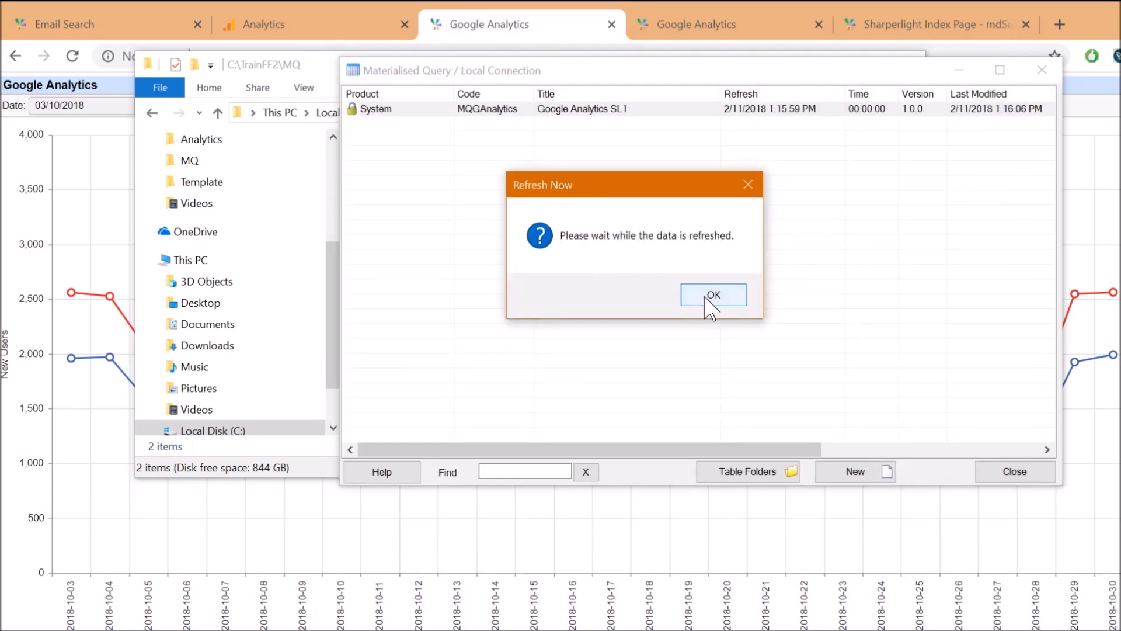
pyautogui.click(712, 295)
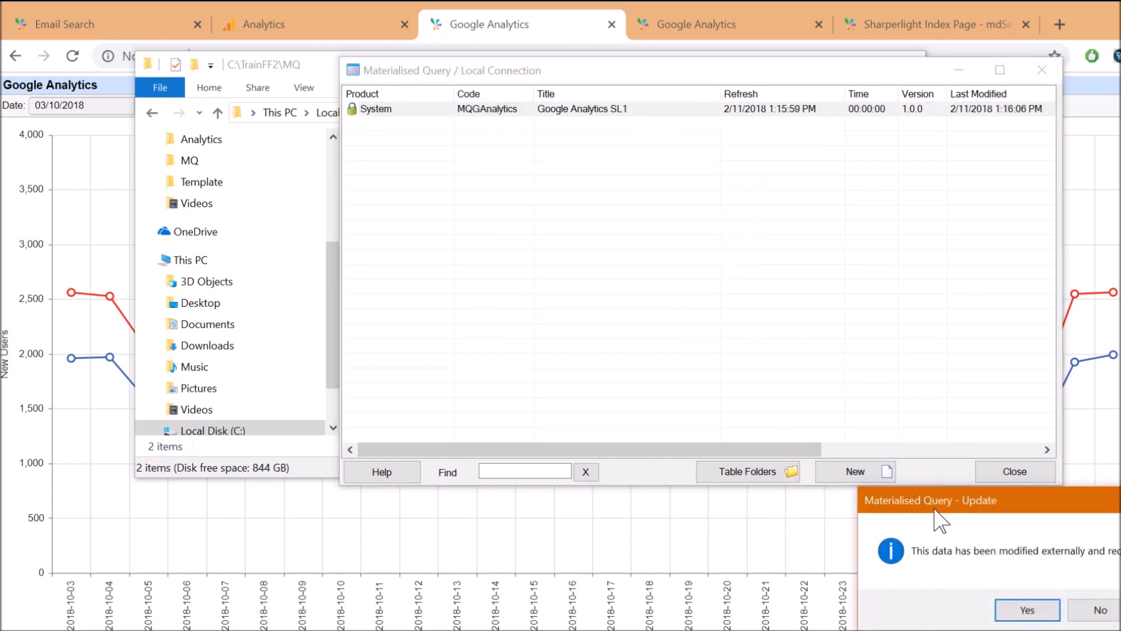
pyautogui.click(1083, 606)
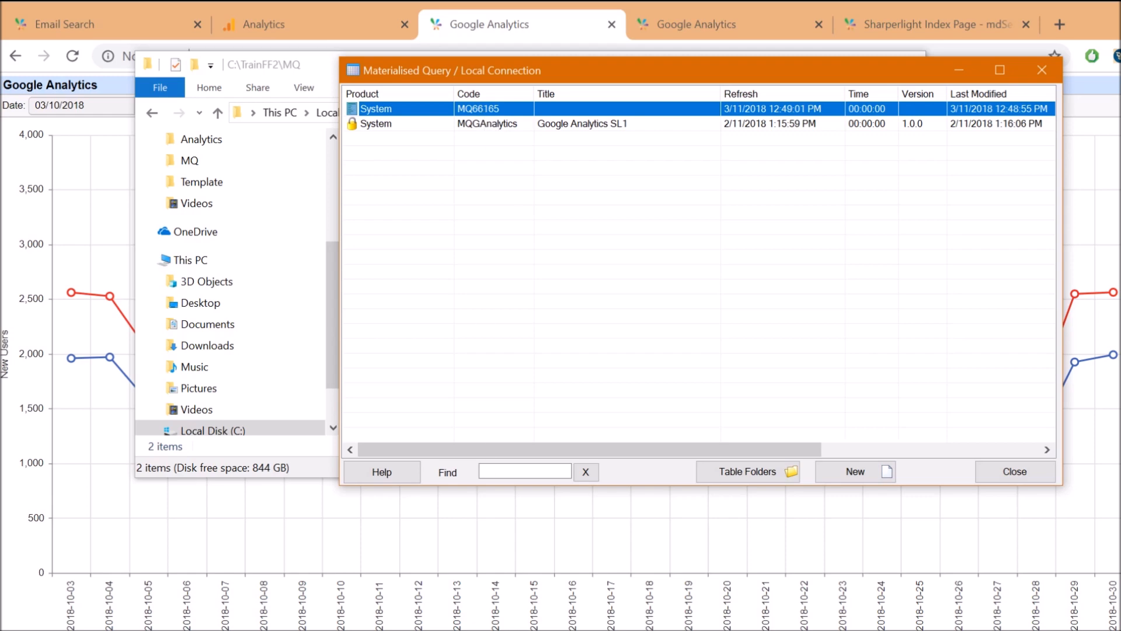
pyautogui.moveTo(506, 630); pyautogui.dragTo(492, 8)
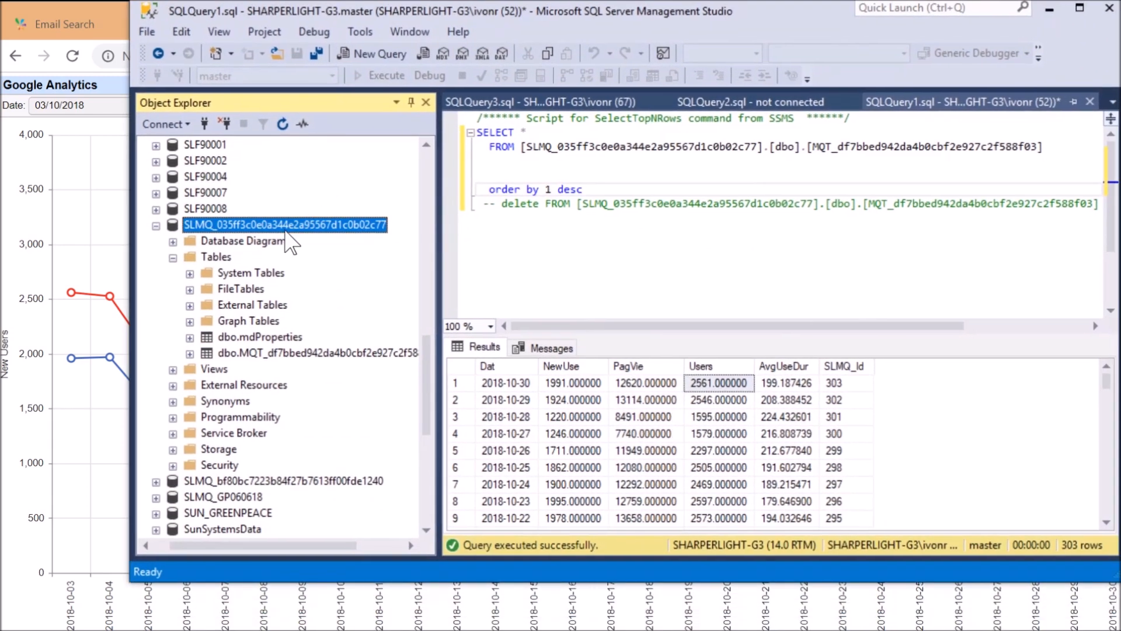
# Refresh the SLMQ Tables folder so the new dbo.MQT_3c0cf0ee table appears, then move SSMS aside
pyautogui.rightClick(285, 229)
pyautogui.rightClick(212, 259)
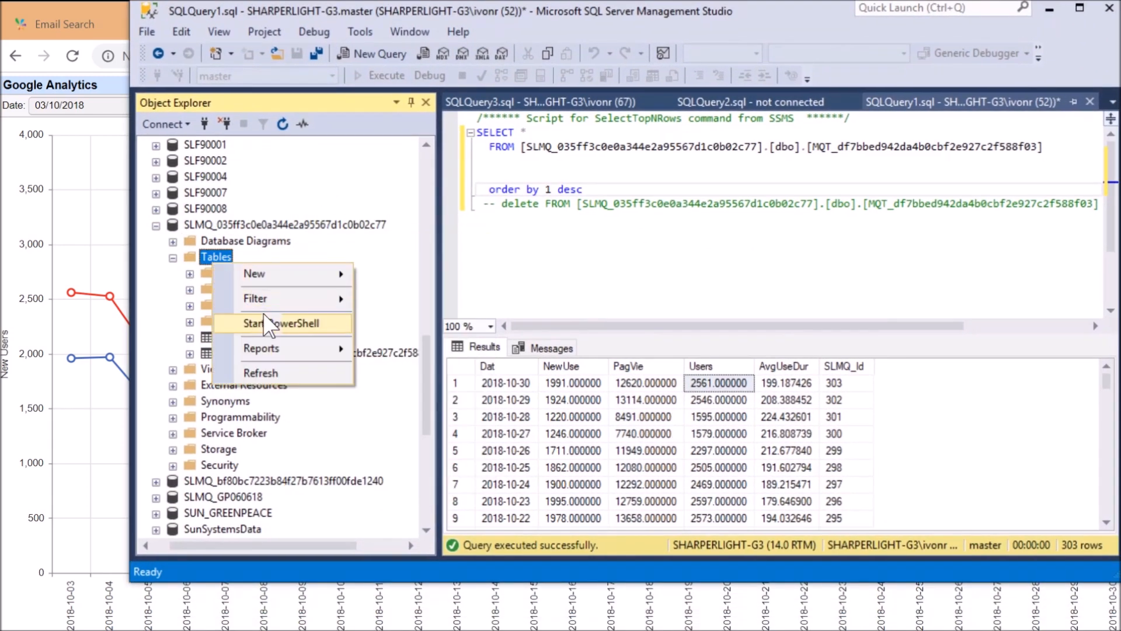
pyautogui.click(276, 375)
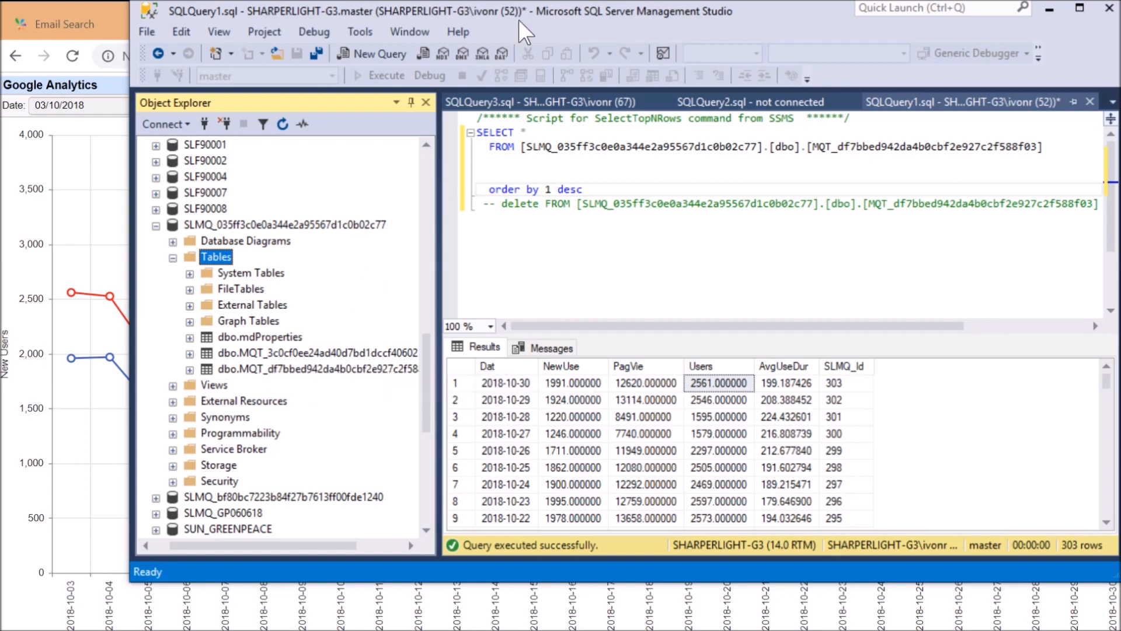
pyautogui.moveTo(527, 5); pyautogui.dragTo(619, 532)
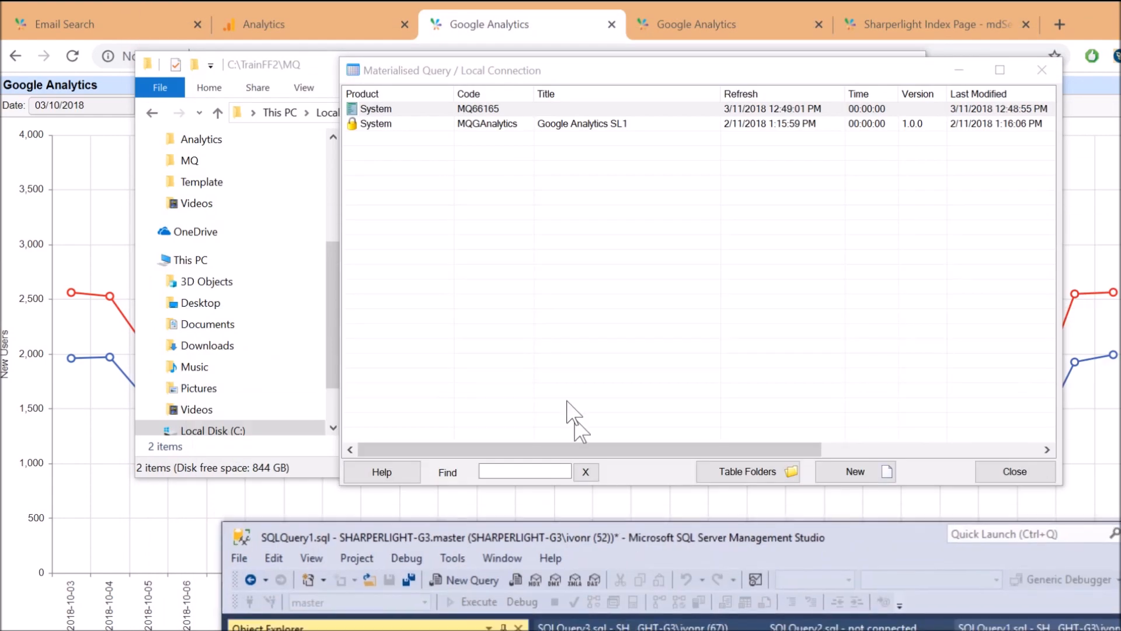
# Open MQ66165's properties and change its code to MQGAnalytics
pyautogui.doubleClick(488, 110)
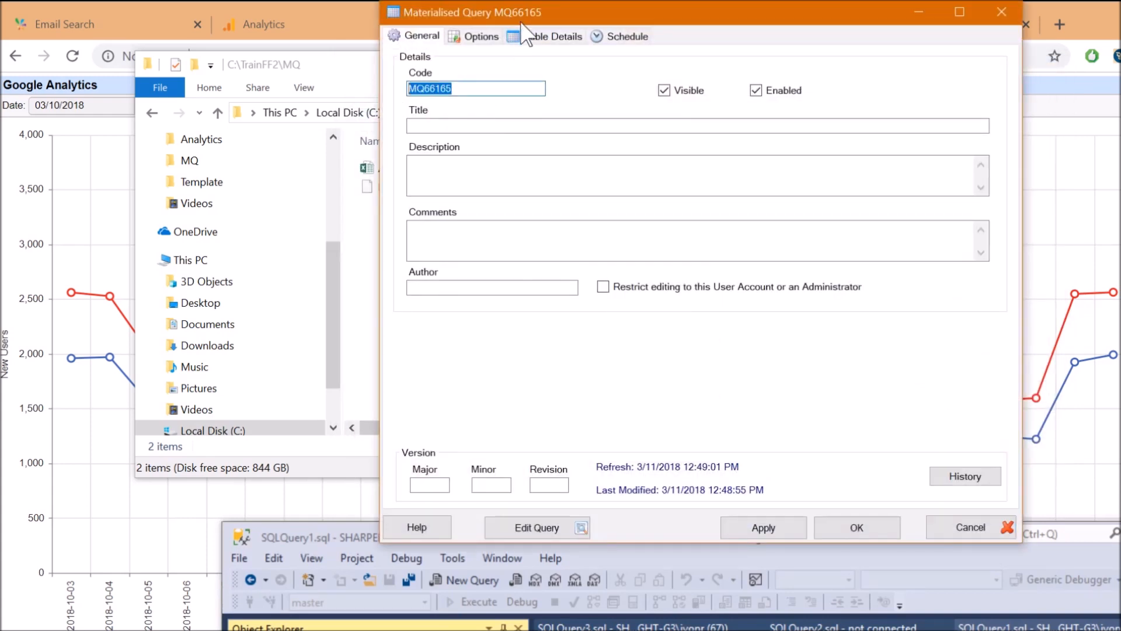
pyautogui.moveTo(518, 13); pyautogui.dragTo(619, 161)
pyautogui.click(564, 235)
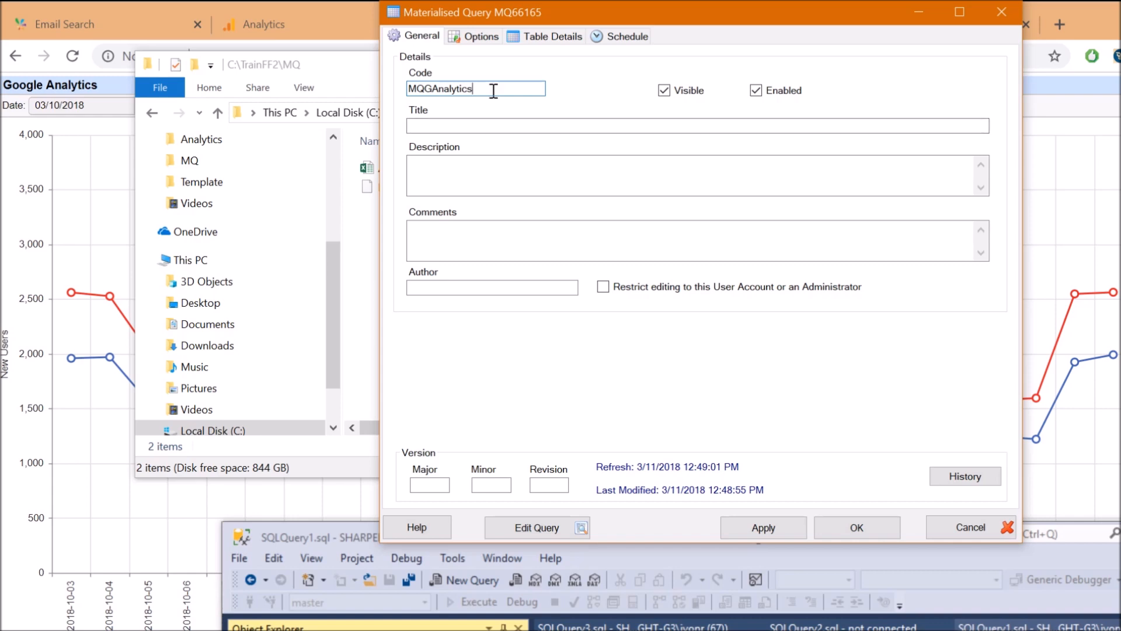
pyautogui.moveTo(493, 90); pyautogui.dragTo(401, 77)
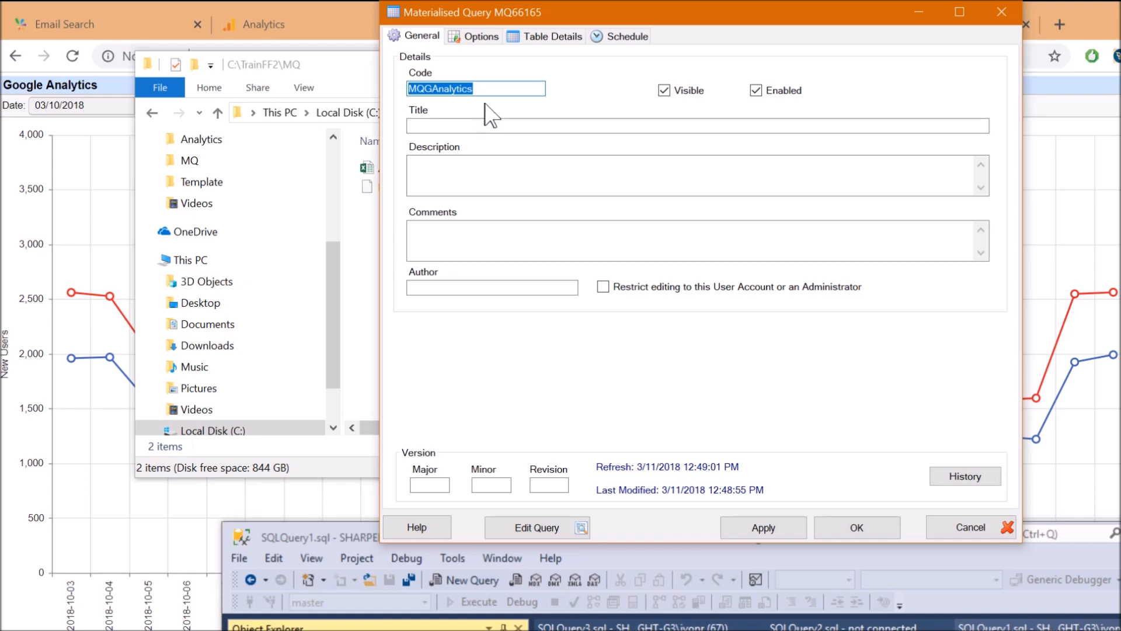
pyautogui.click(488, 92)
pyautogui.click(547, 38)
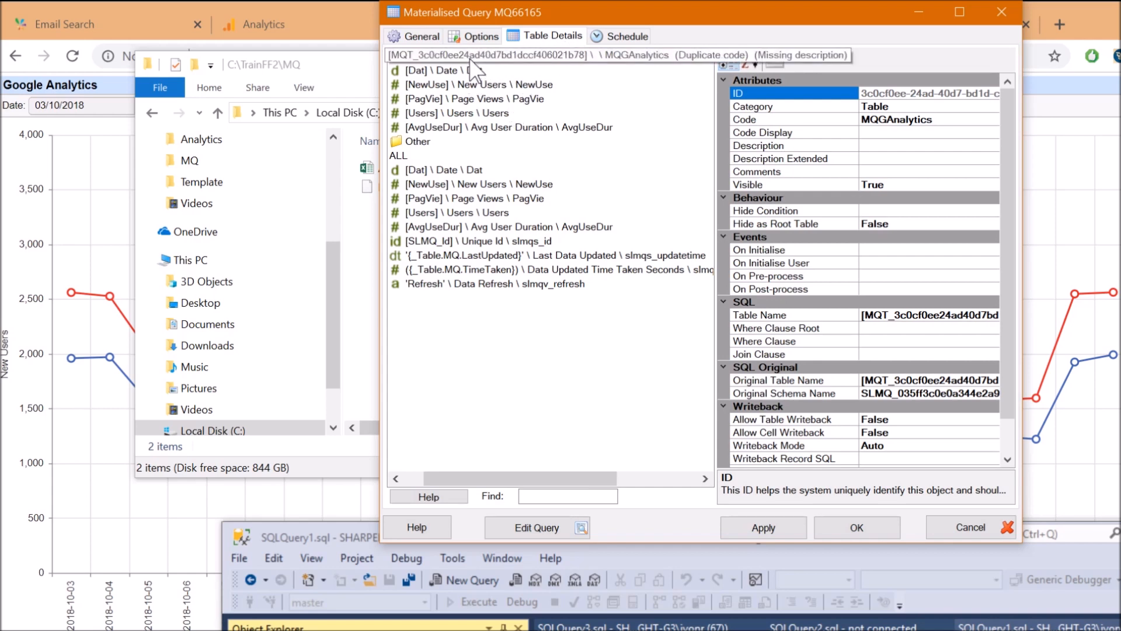
# Set Allow Table Writeback to True on the query's table
pyautogui.click(502, 56)
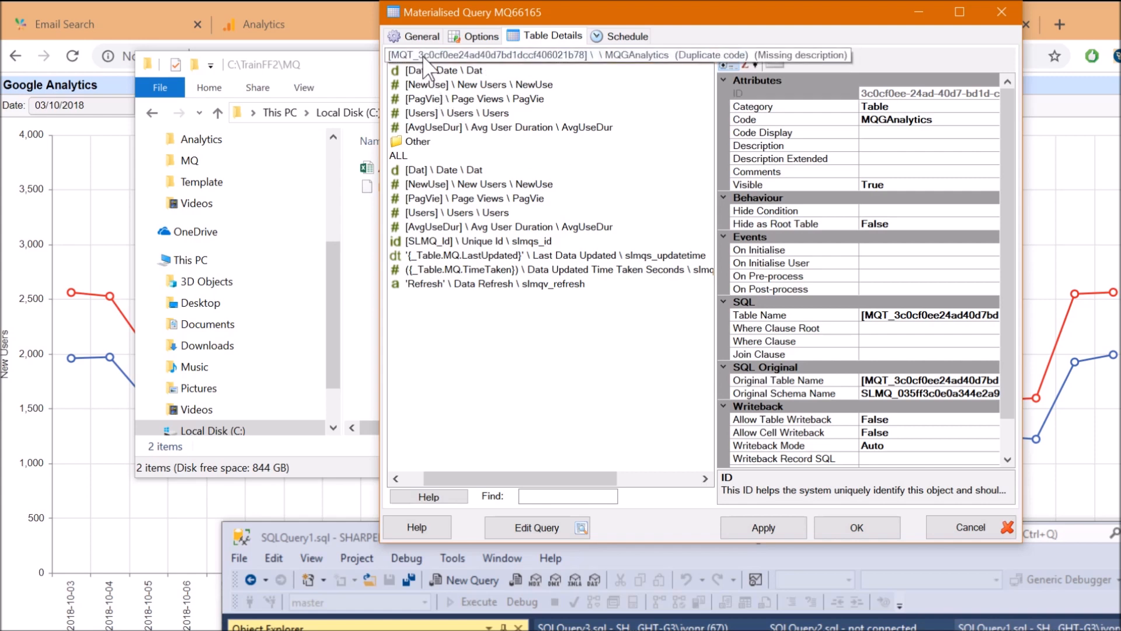
pyautogui.scroll(-1, 945, 202)
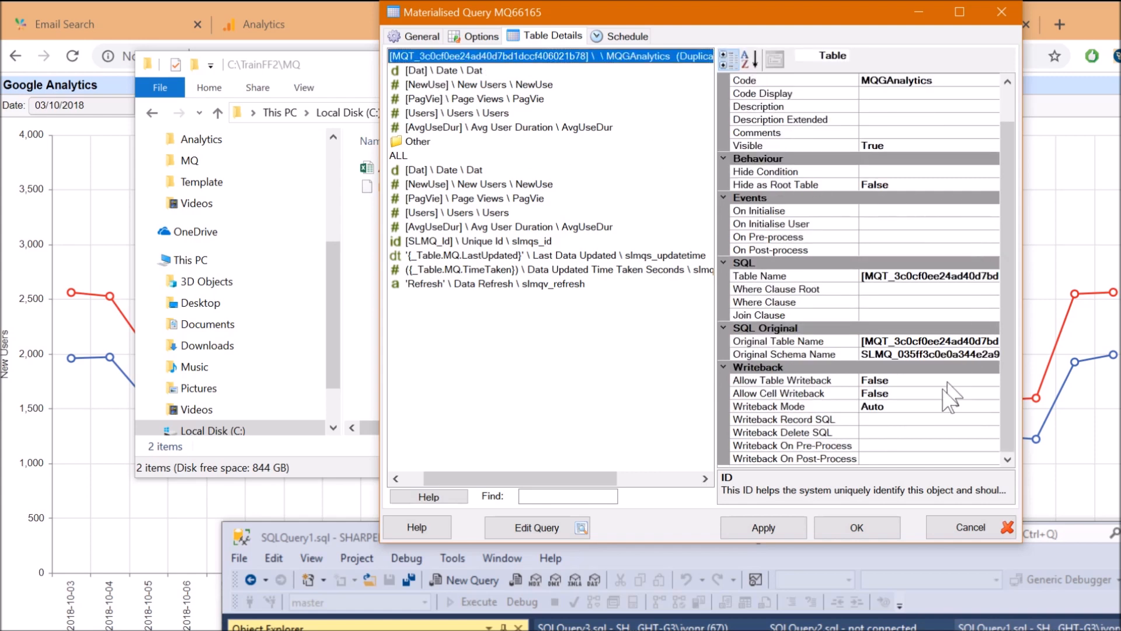
pyautogui.click(769, 380)
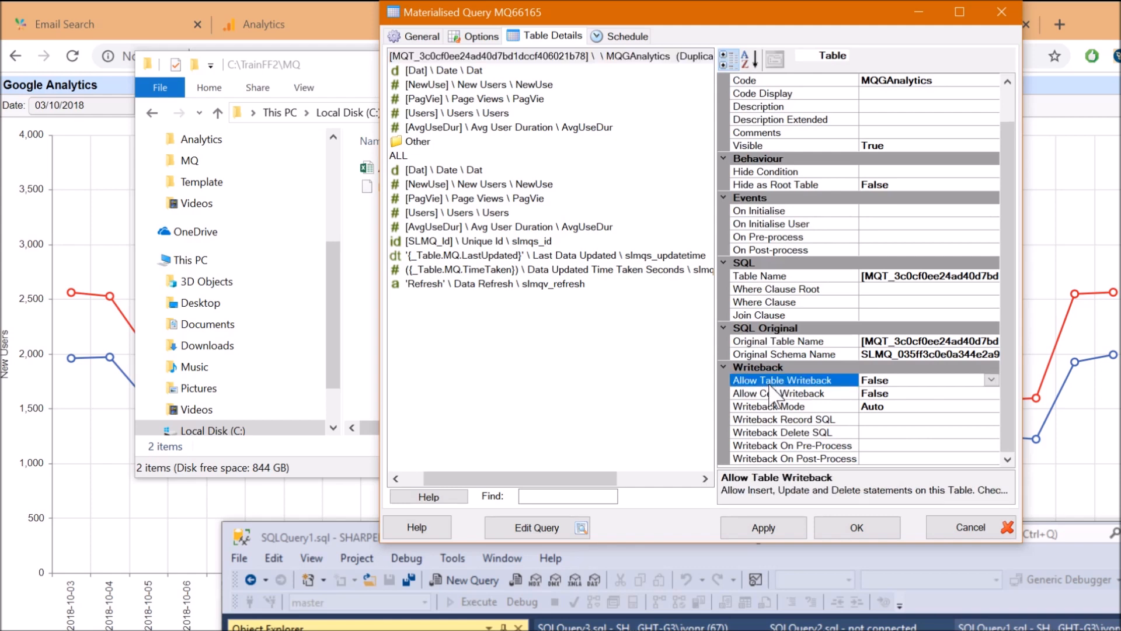
pyautogui.click(902, 395)
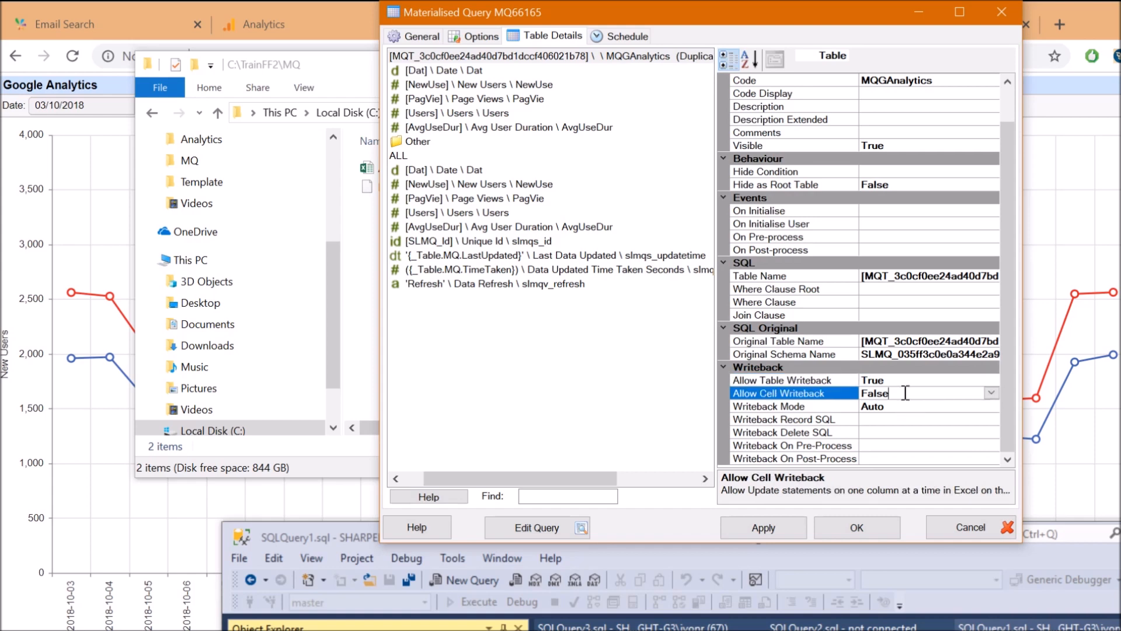
# Set Is Unique to True on the [Dat] field
pyautogui.click(416, 70)
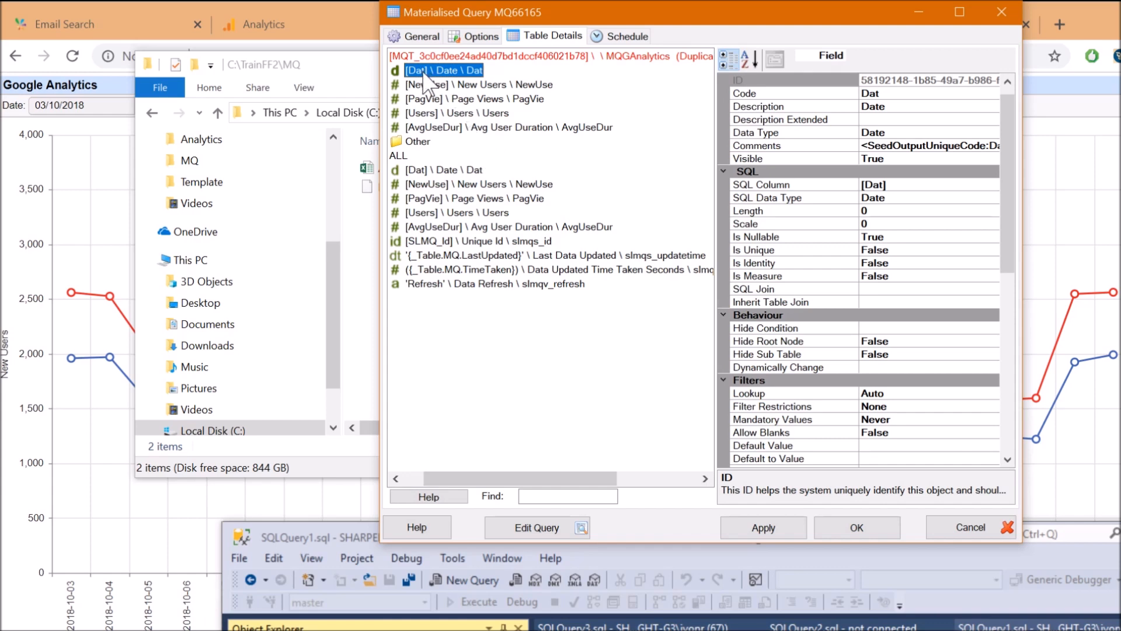
pyautogui.click(780, 251)
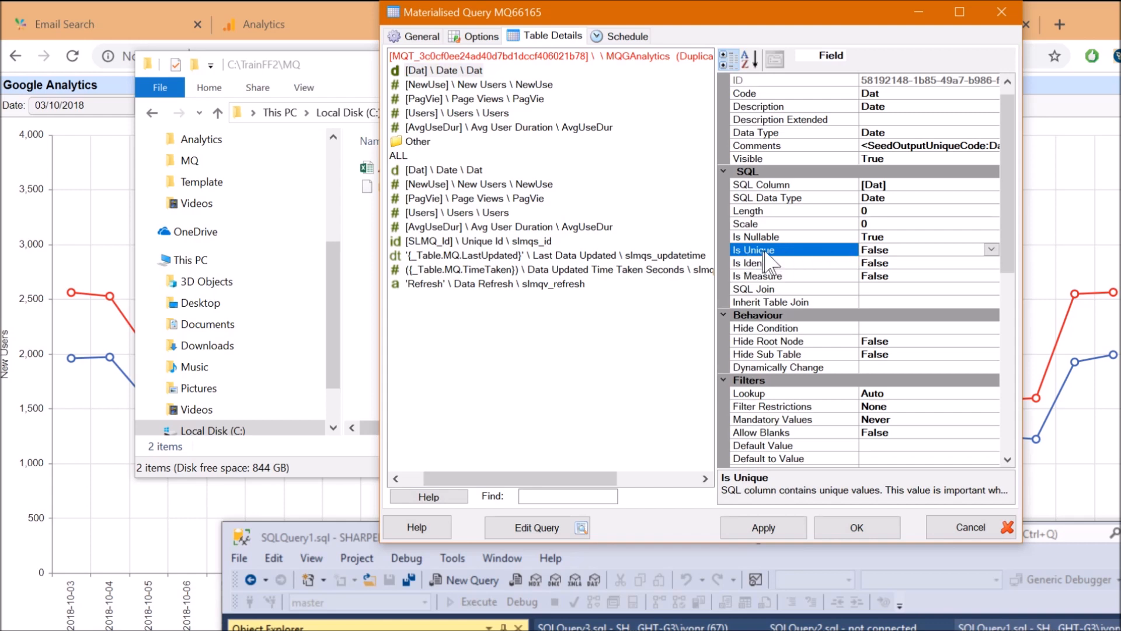
pyautogui.doubleClick(893, 250)
# Tick Lock on the Options tab so the data never refreshes, and confirm saving with Yes
pyautogui.click(480, 37)
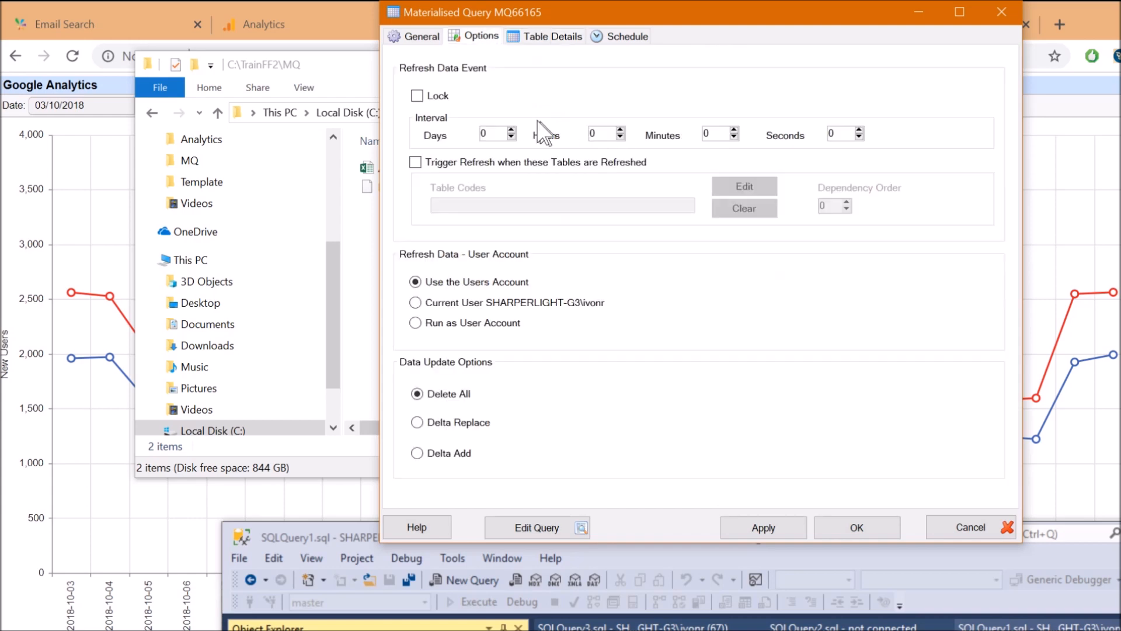
pyautogui.click(433, 108)
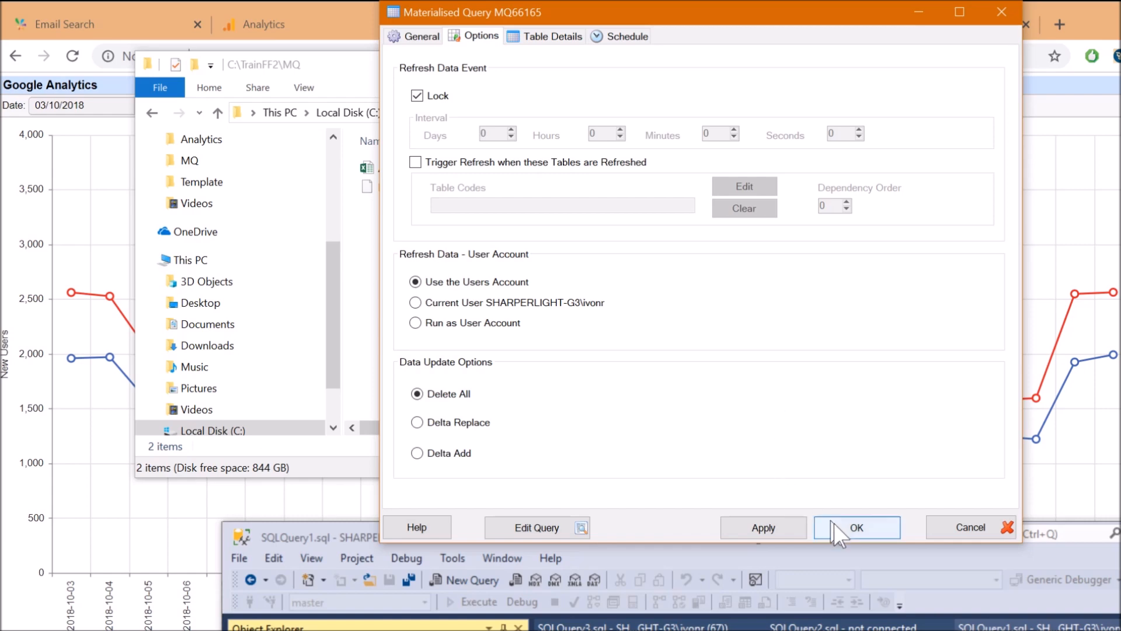
pyautogui.click(851, 529)
pyautogui.click(1000, 613)
# Dismiss the title-required warning and start entering the Title on the General tab
pyautogui.moveTo(1013, 500); pyautogui.dragTo(694, 251)
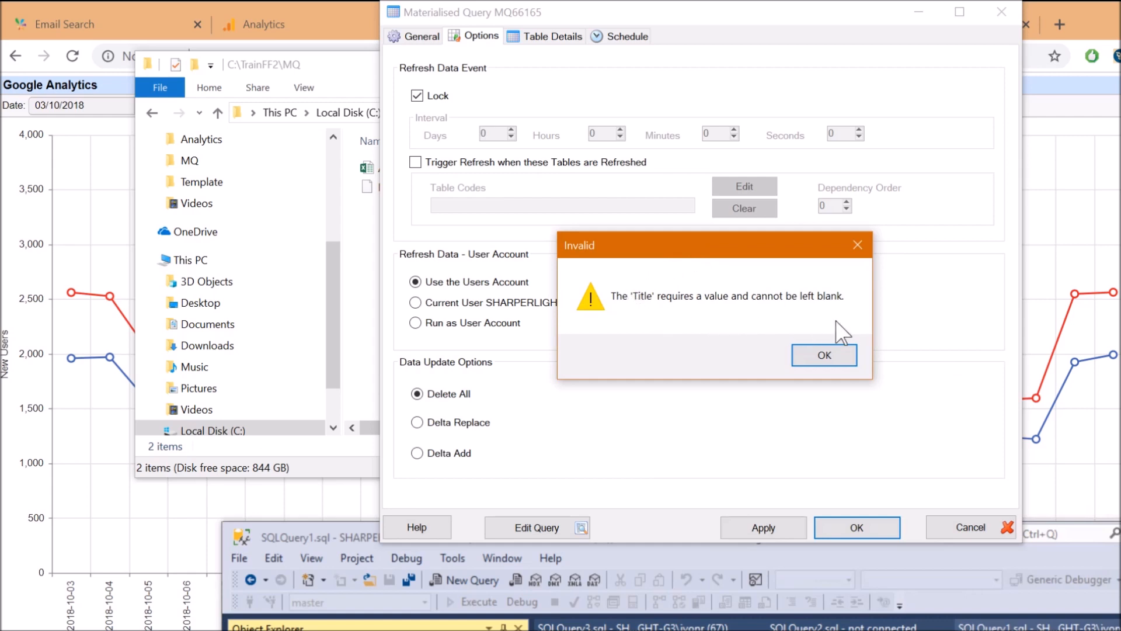
pyautogui.click(822, 355)
pyautogui.click(418, 36)
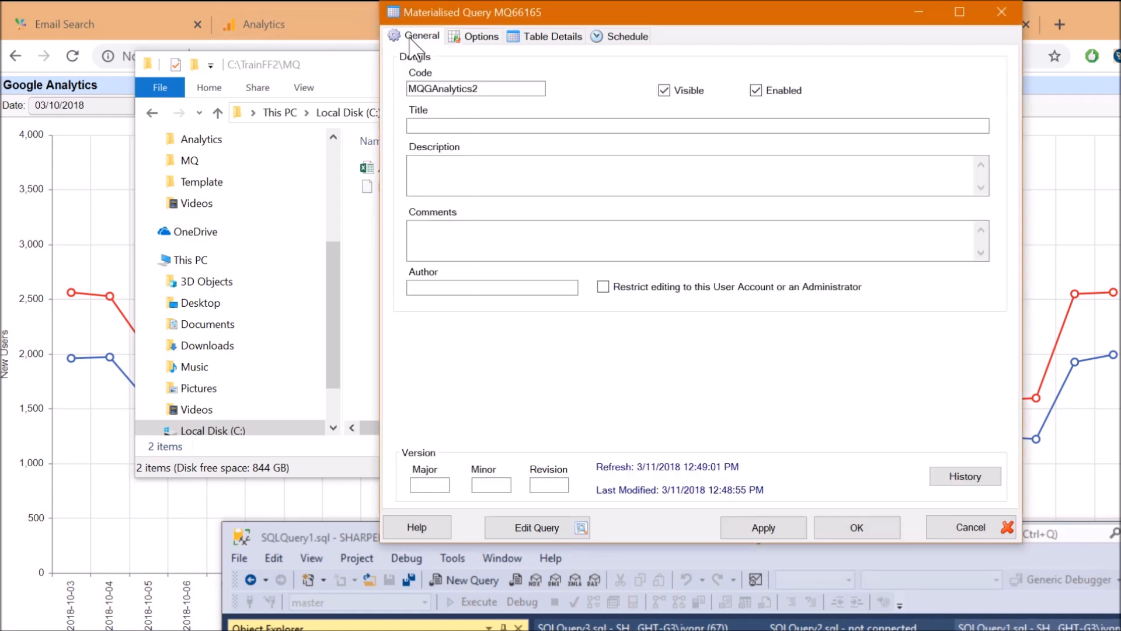
pyautogui.click(447, 126)
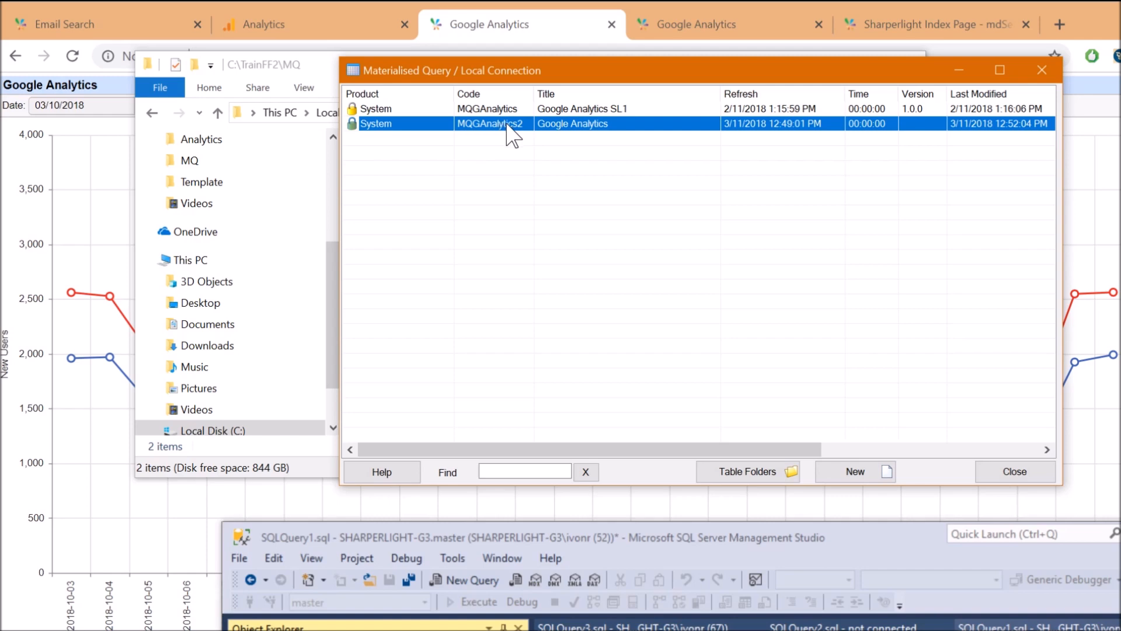
# Delete the MQGAnalytics2 query, keep MQGAnalytics selected, and switch to the Chrome Analytics tab
pyautogui.click(475, 110)
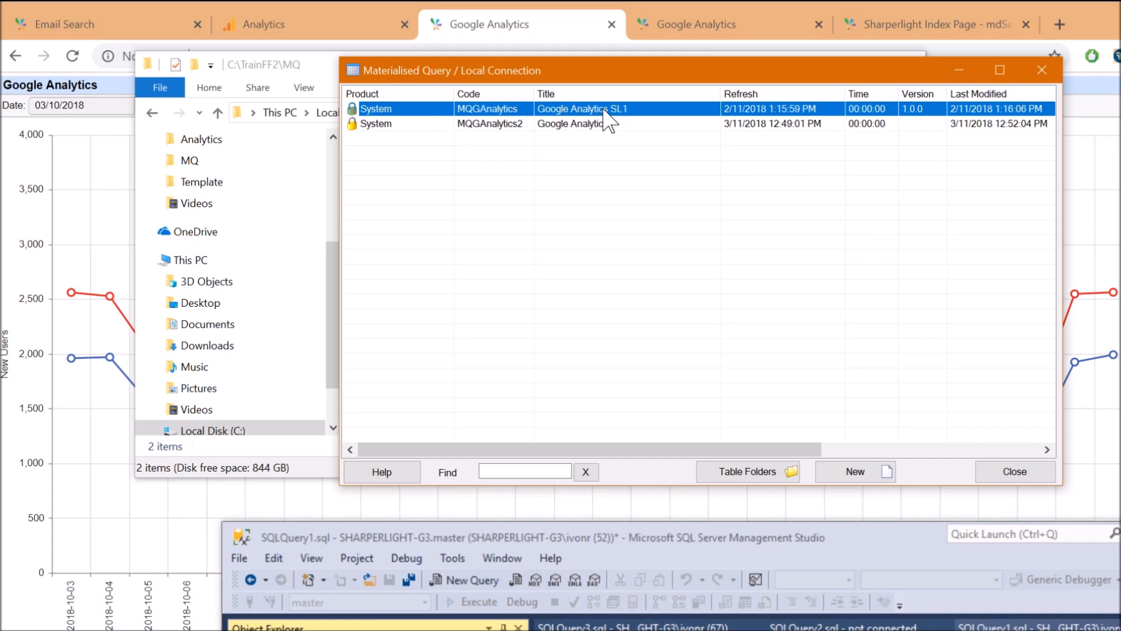
pyautogui.rightClick(586, 136)
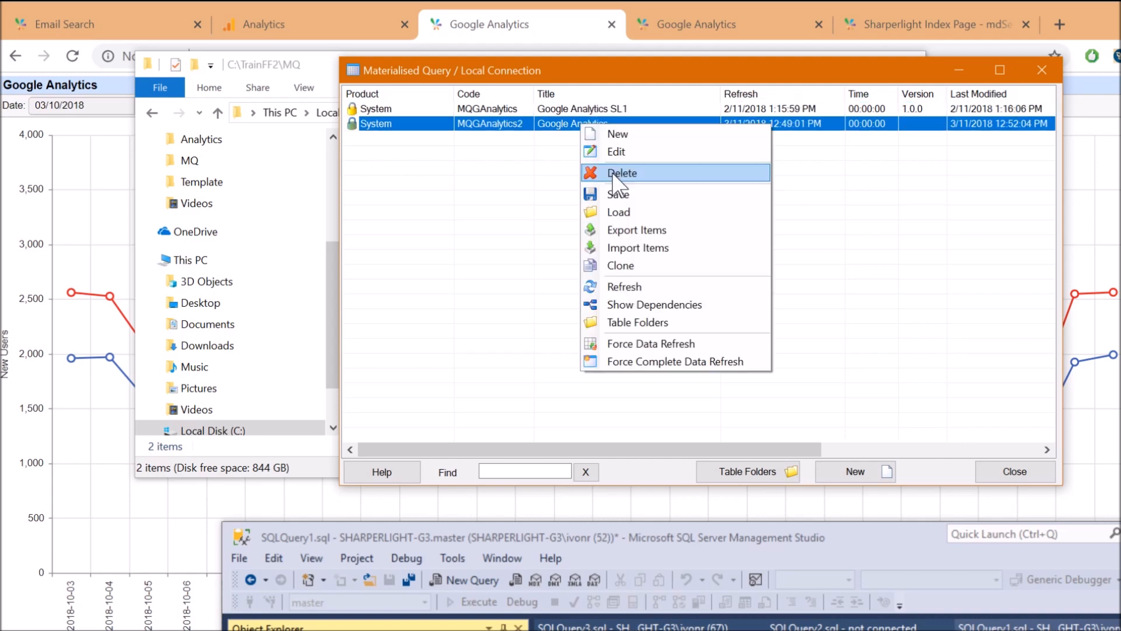
pyautogui.click(613, 174)
pyautogui.click(1017, 621)
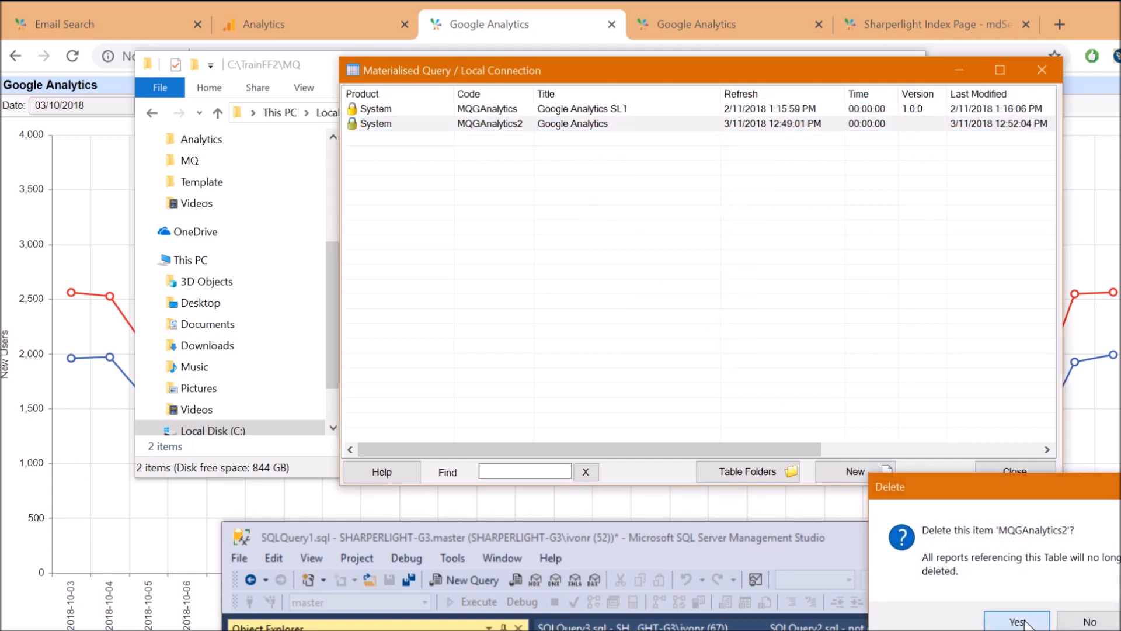
pyautogui.click(490, 113)
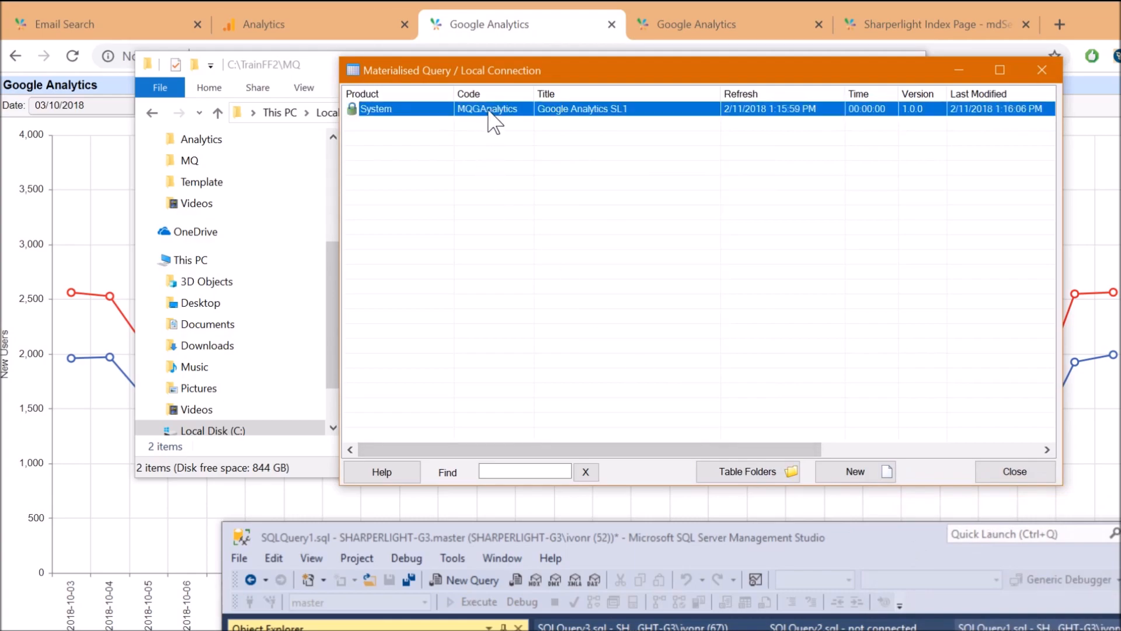
pyautogui.click(310, 23)
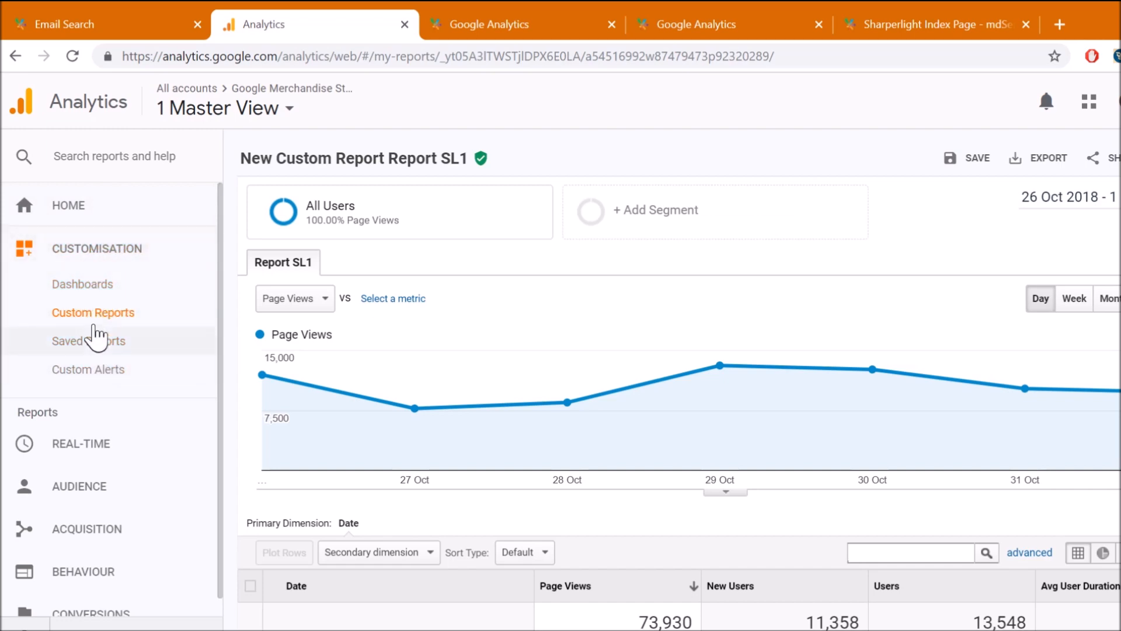
# Go to Customisation > Custom Reports and choose + New Custom Report
pyautogui.click(111, 314)
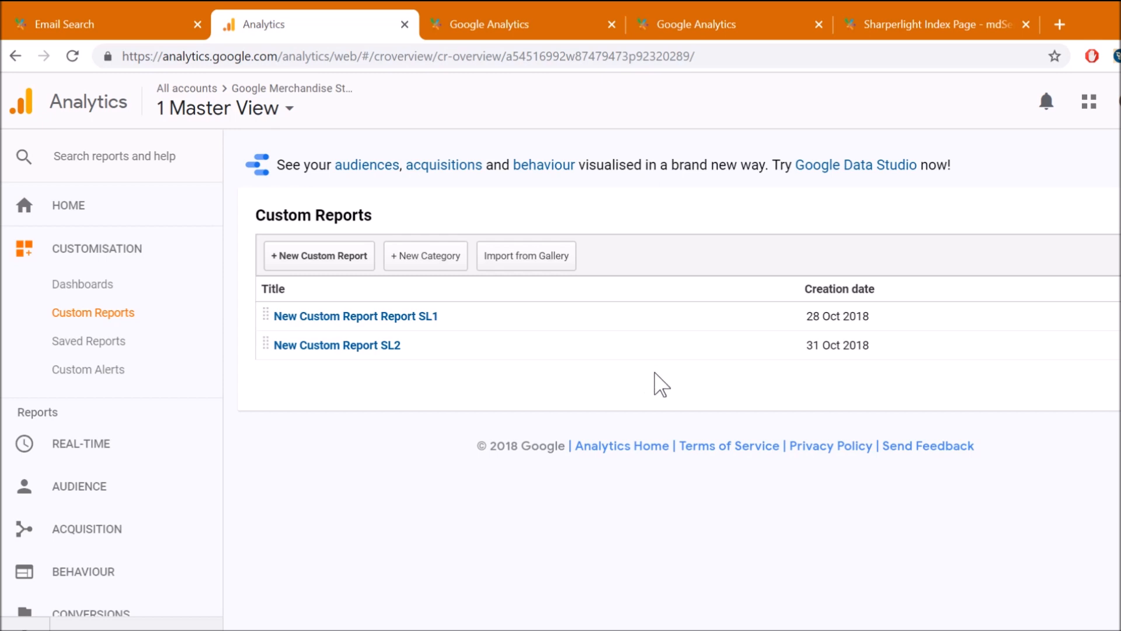
pyautogui.click(356, 263)
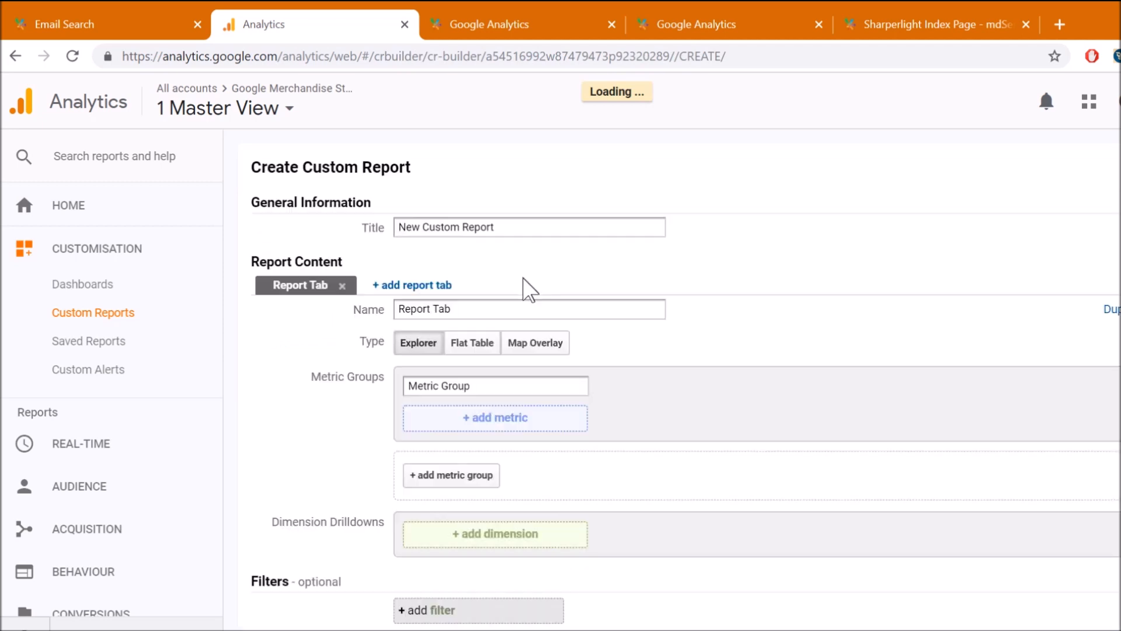
# Retitle the report 'New Custom Report x2' and add the New Users and Users metrics
pyautogui.click(525, 230)
pyautogui.write('x2')
pyautogui.scroll(-2, 777, 409)
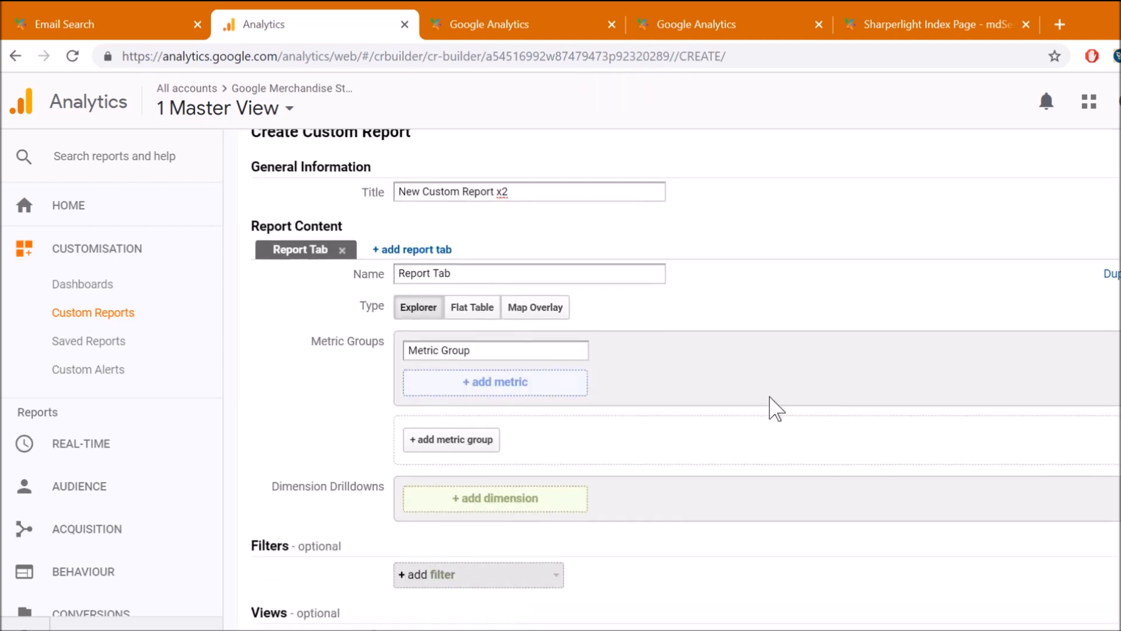
pyautogui.click(543, 333)
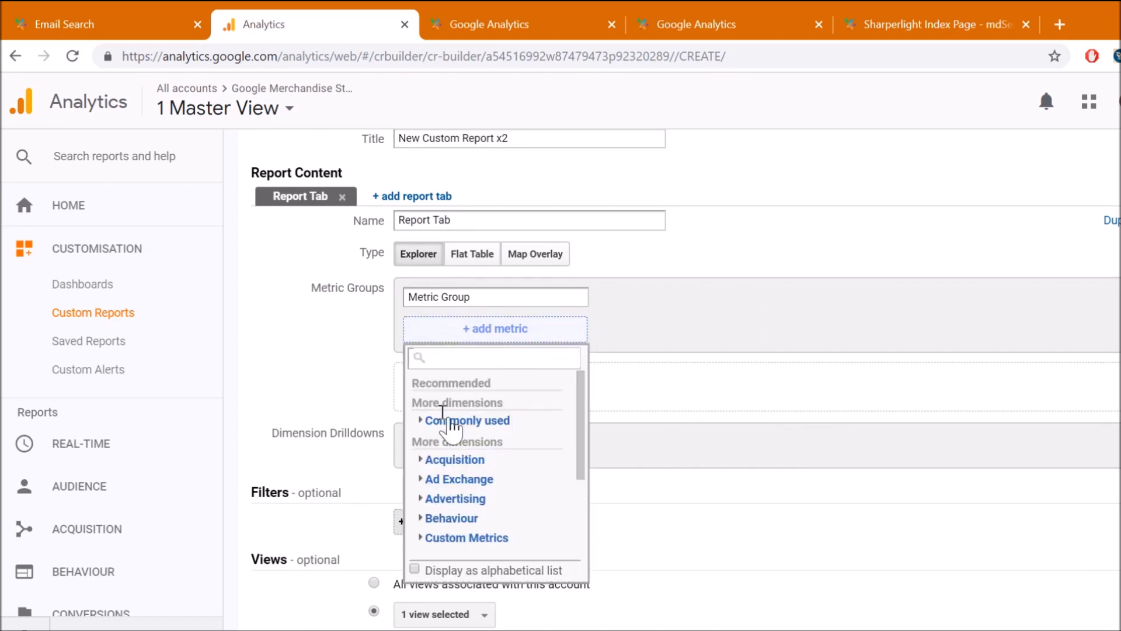
pyautogui.scroll(-5, 522, 465)
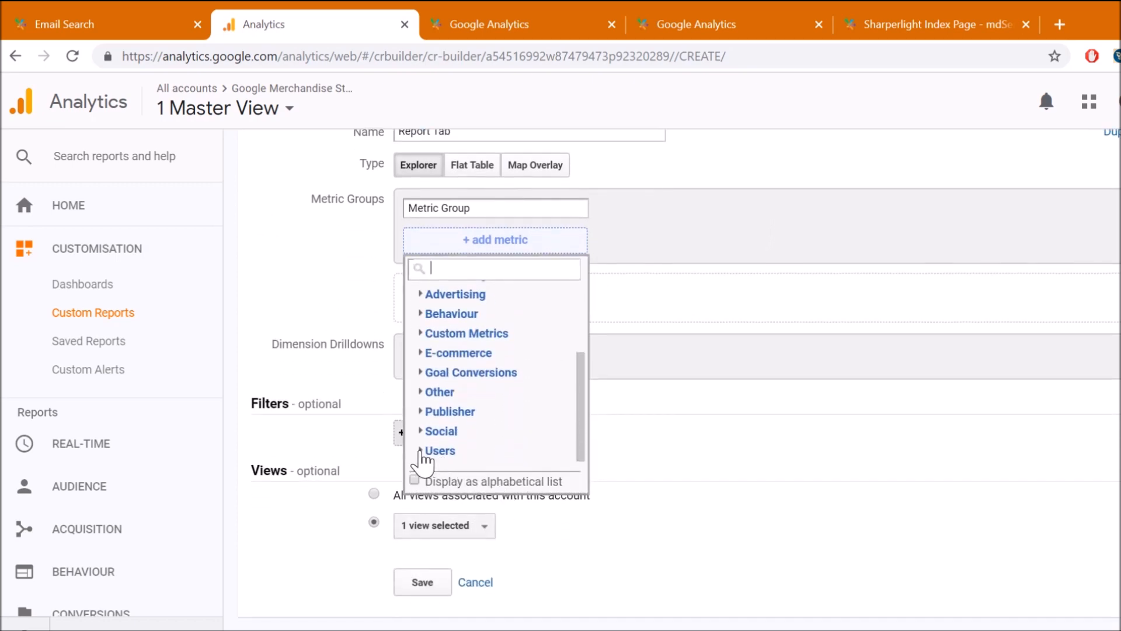
pyautogui.click(435, 452)
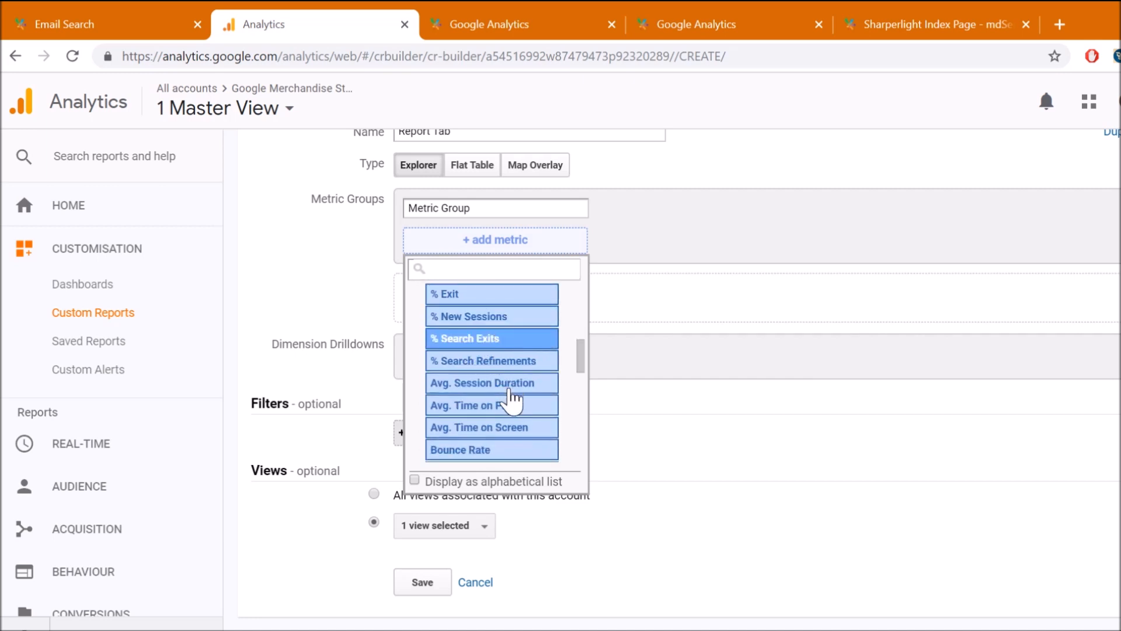
pyautogui.scroll(-2, 507, 409)
pyautogui.scroll(-2, 507, 416)
pyautogui.click(476, 364)
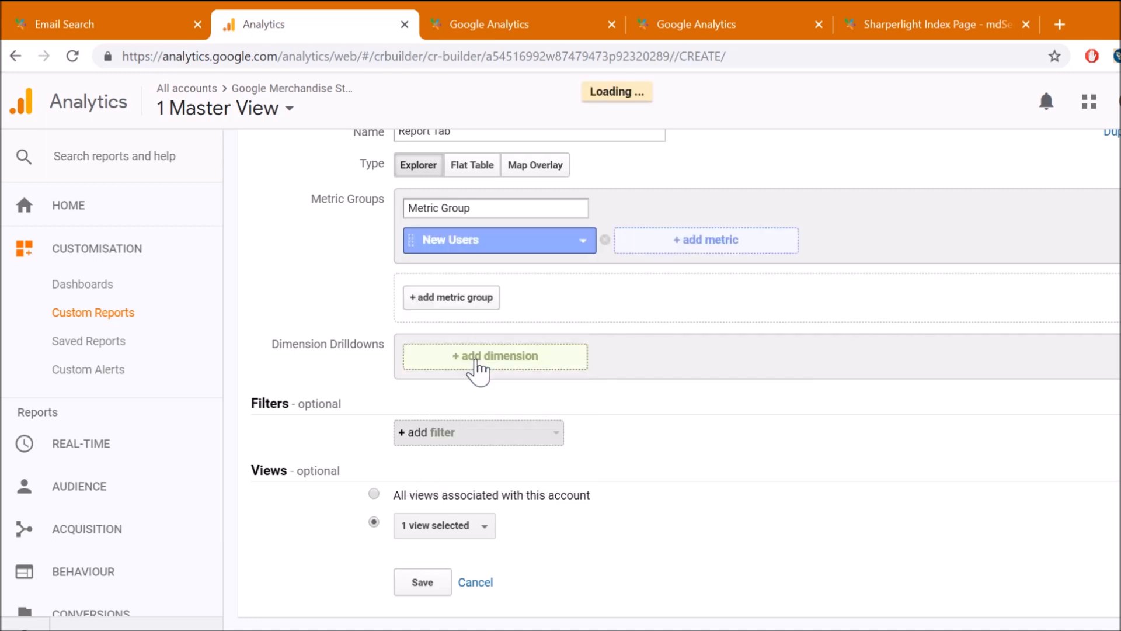
pyautogui.click(718, 248)
pyautogui.scroll(-10, 646, 379)
pyautogui.click(645, 393)
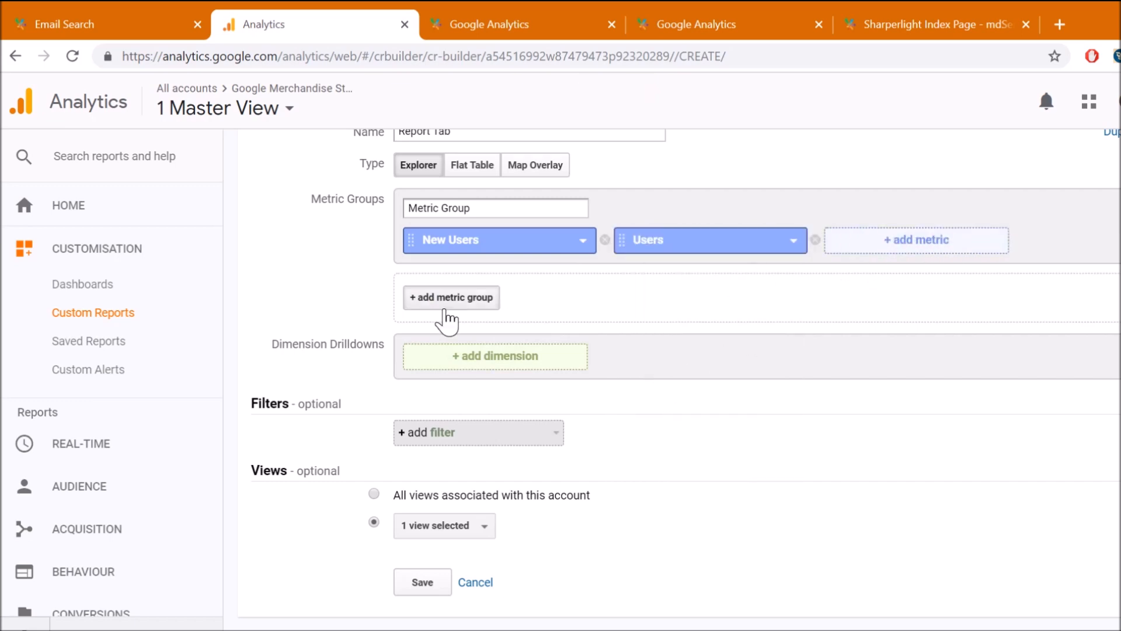
pyautogui.scroll(2, 458, 327)
# Add Time > Date as the report's drilldown dimension
pyautogui.click(506, 449)
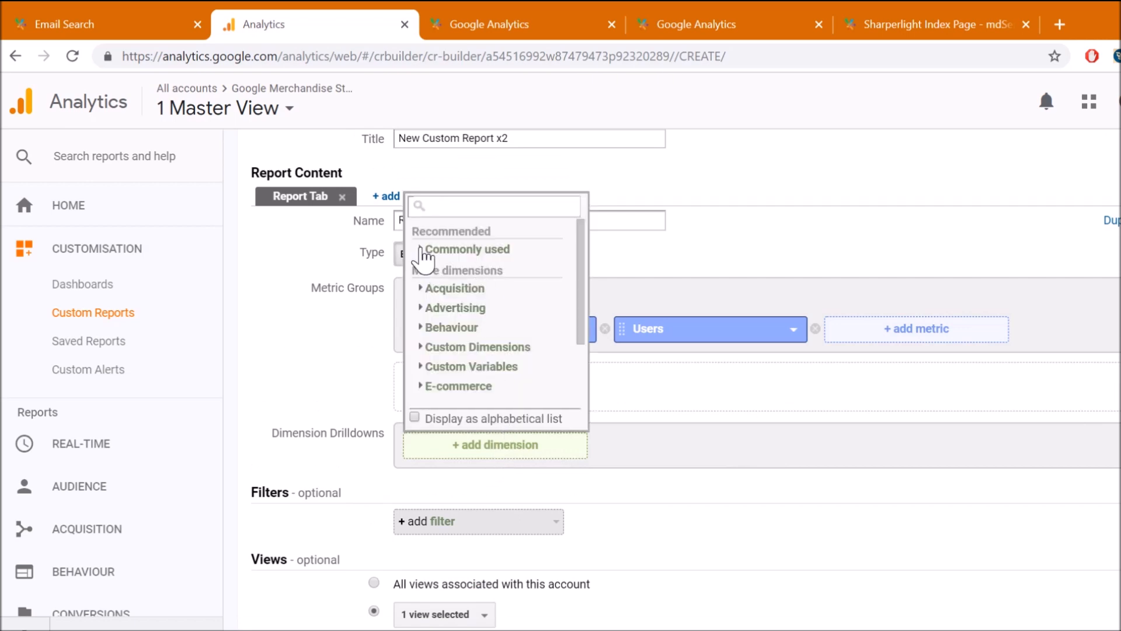
pyautogui.click(424, 256)
pyautogui.scroll(-3, 483, 310)
pyautogui.scroll(2, 487, 324)
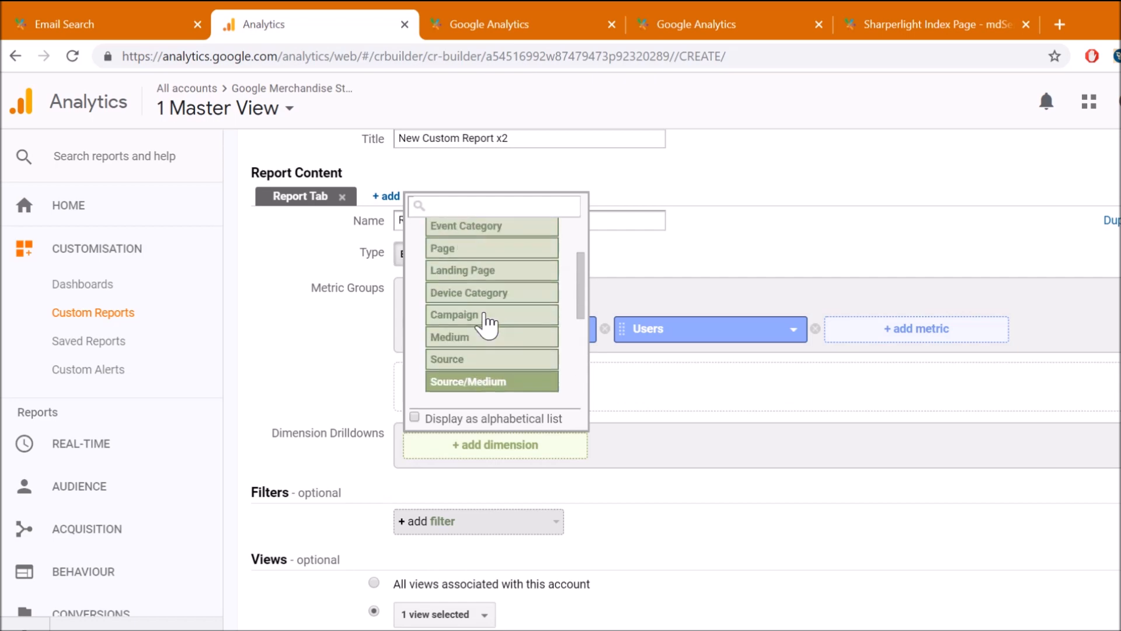
pyautogui.scroll(-5, 483, 317)
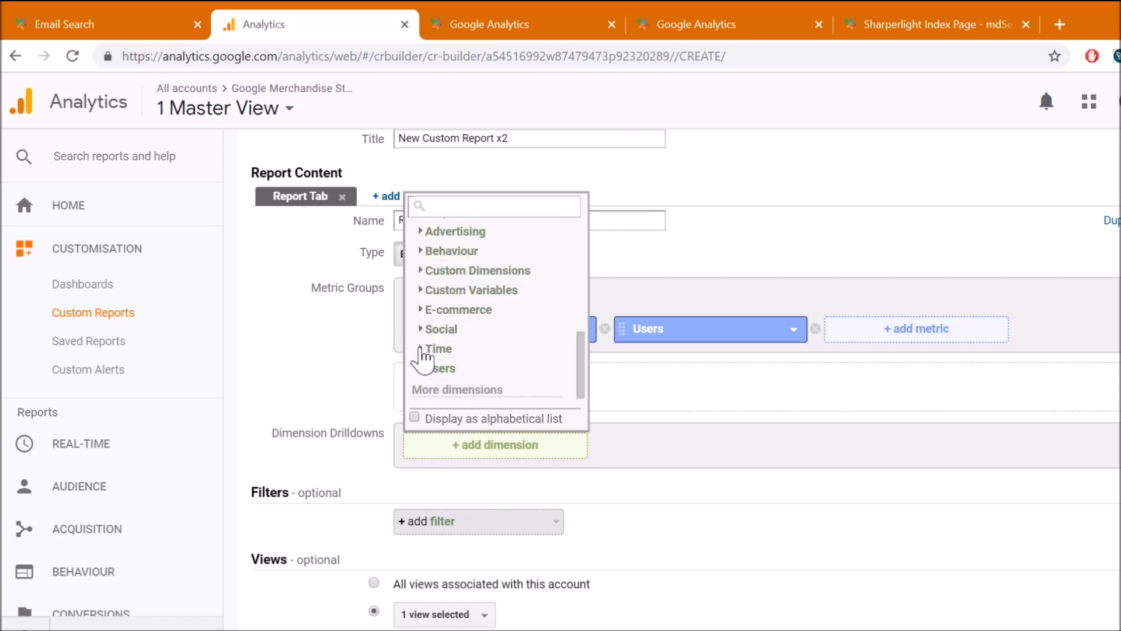
pyautogui.click(426, 350)
pyautogui.scroll(-1, 488, 351)
pyautogui.click(471, 286)
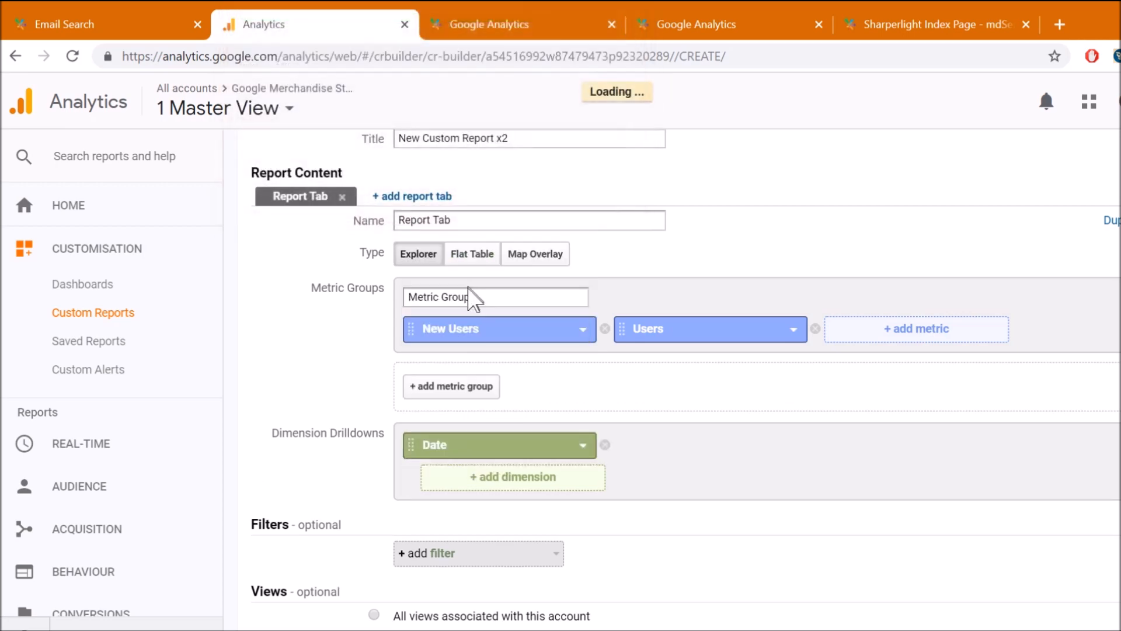
pyautogui.scroll(-3, 613, 416)
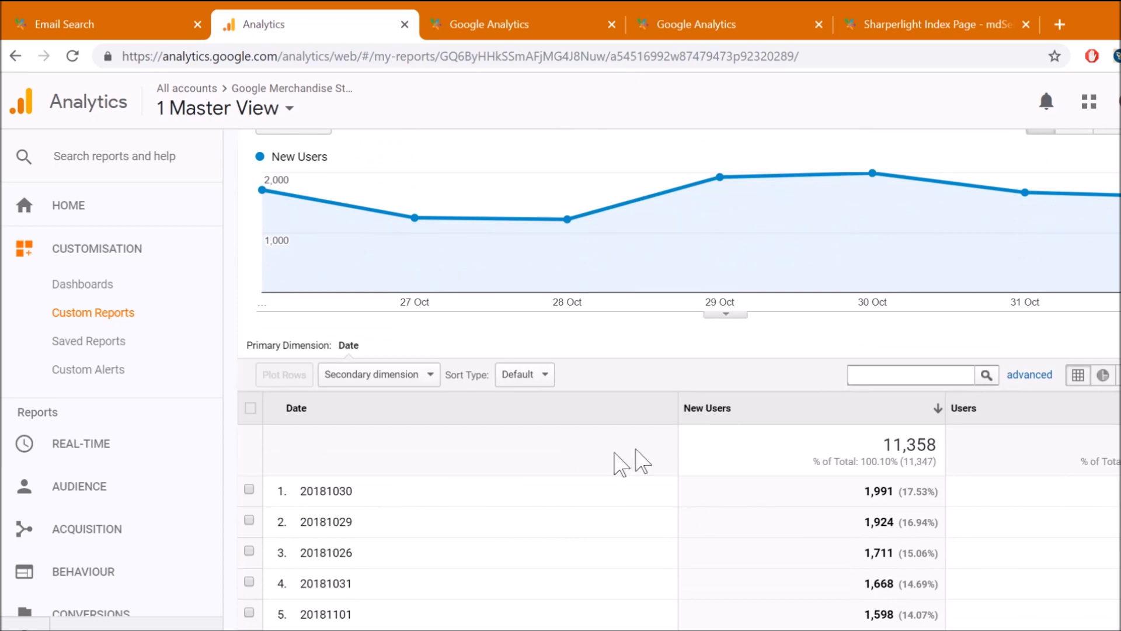
# Set the report table to show 5000 rows
pyautogui.scroll(-3, 759, 475)
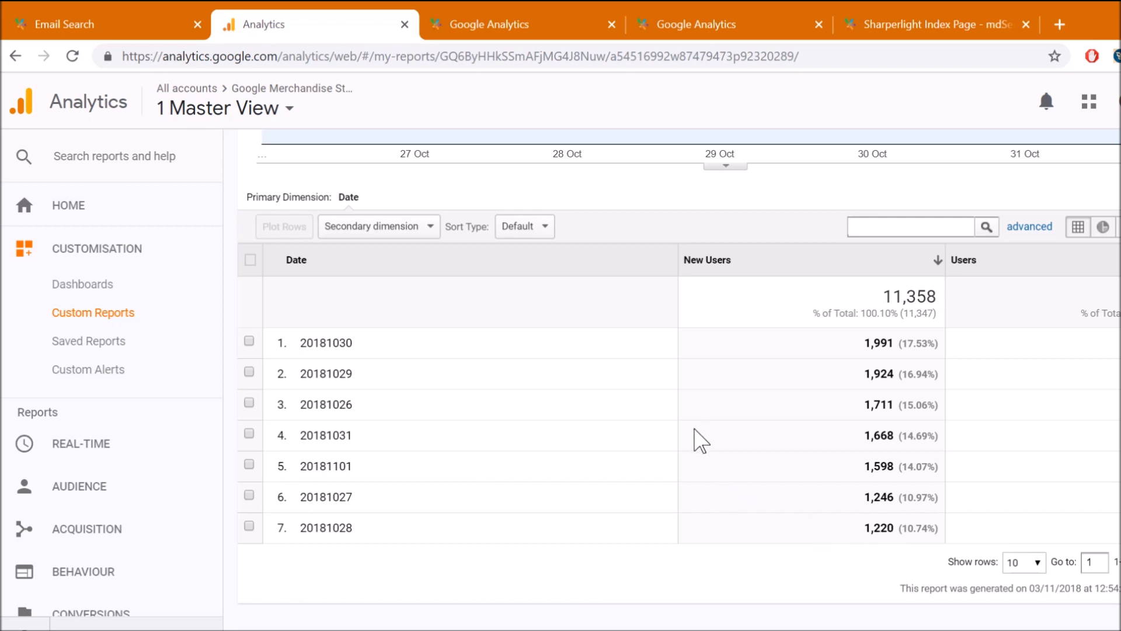
pyautogui.click(1036, 564)
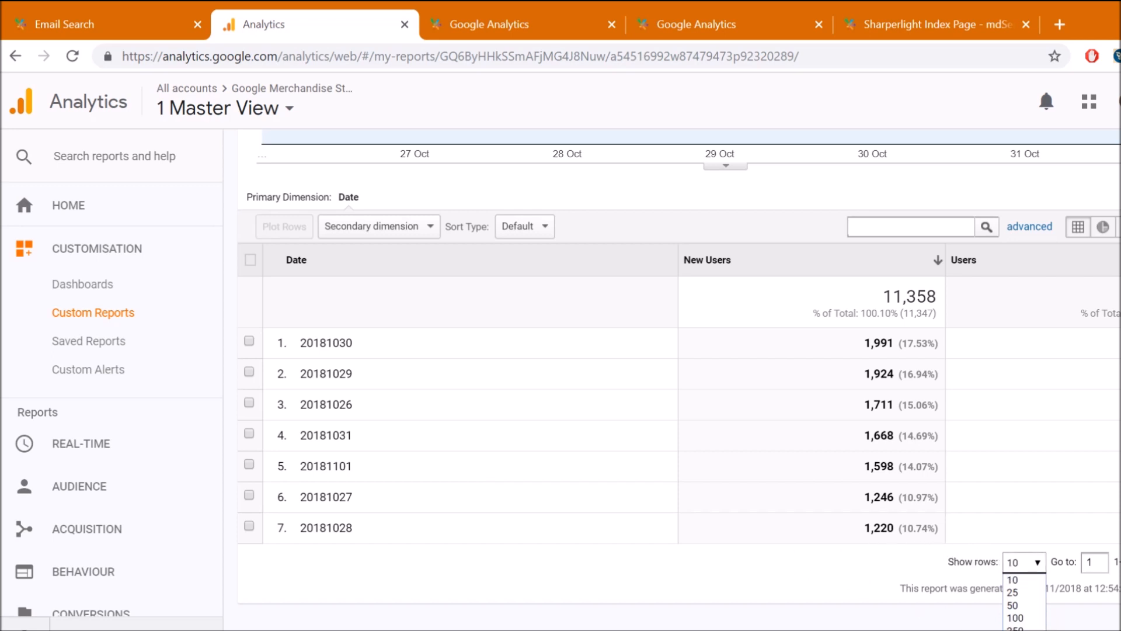
pyautogui.click(1019, 629)
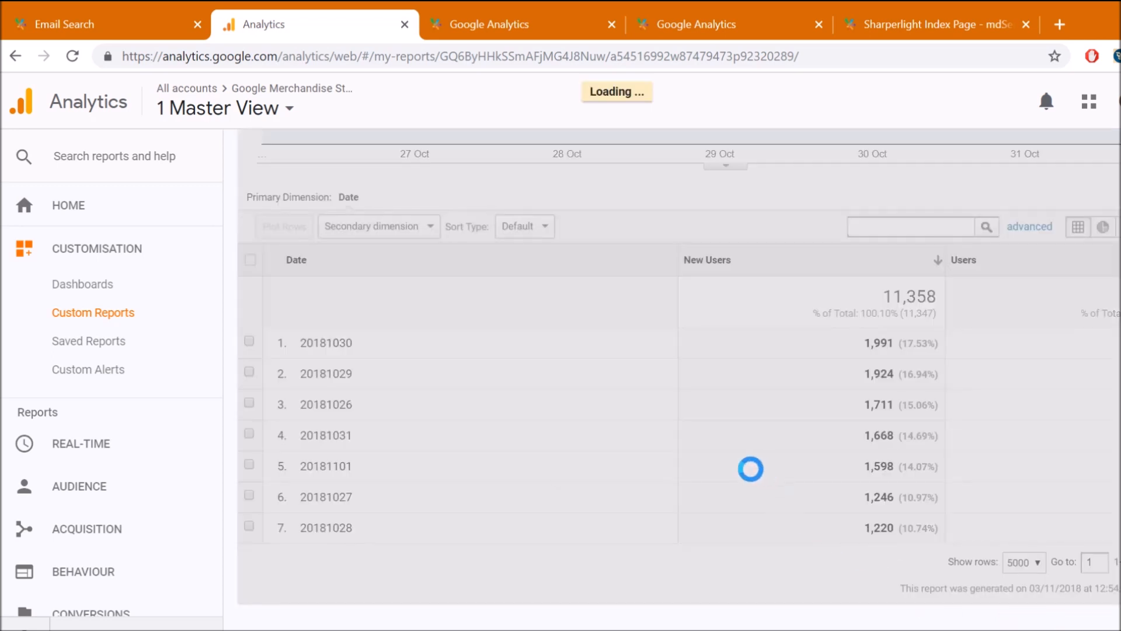
# Change the date range to start on 1 Jan 2018 and apply it
pyautogui.scroll(1, 642, 482)
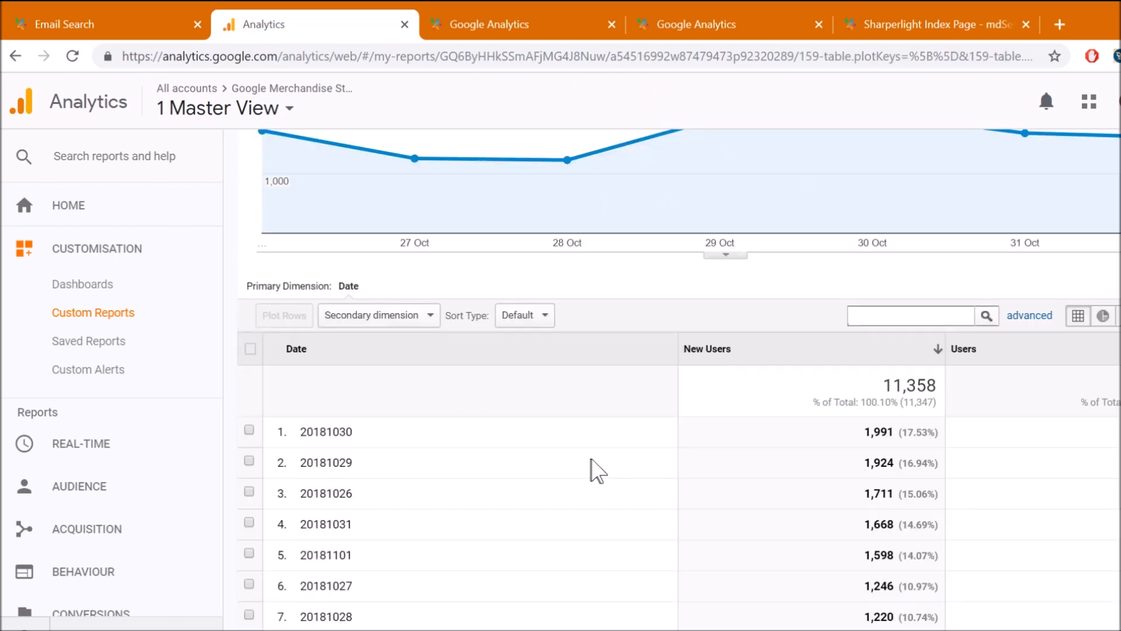
pyautogui.scroll(4, 625, 488)
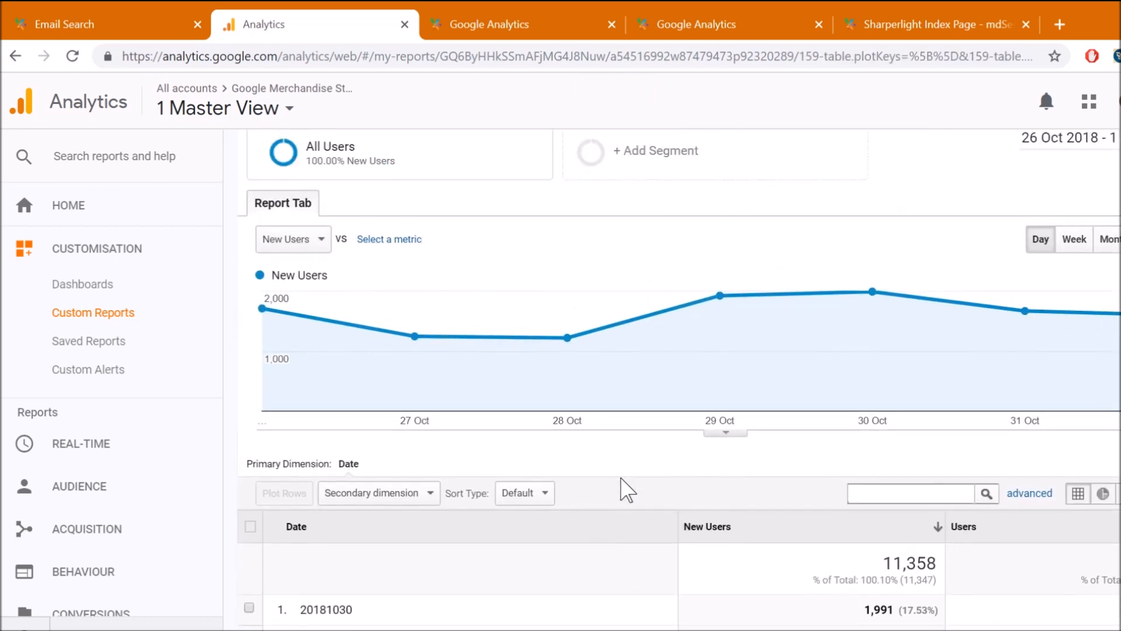
pyautogui.scroll(1, 1070, 307)
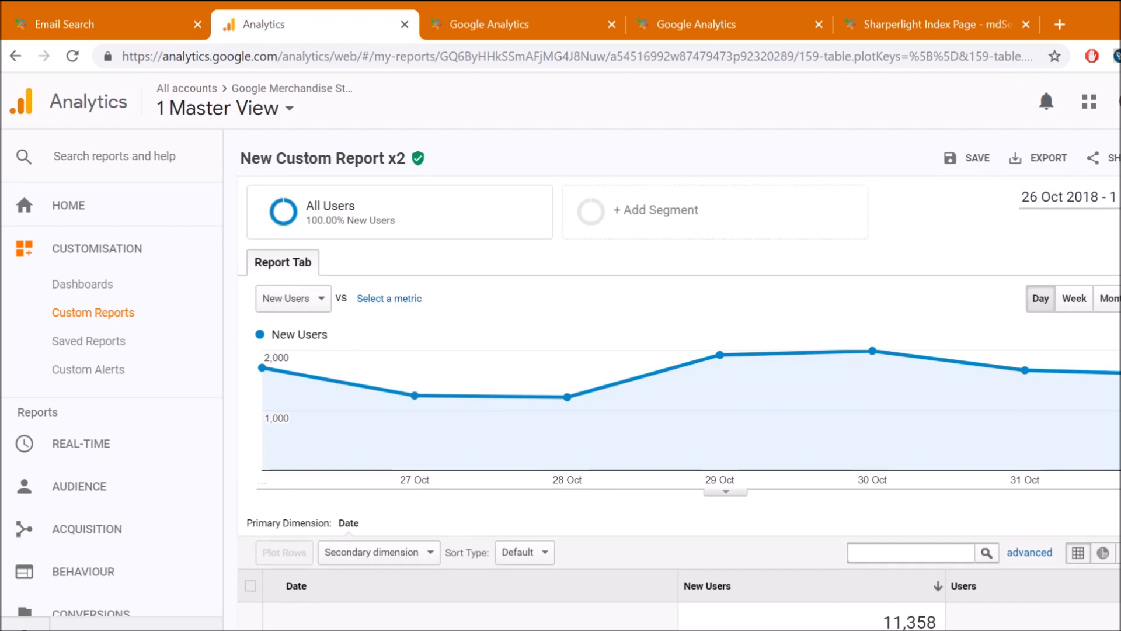
pyautogui.click(1074, 198)
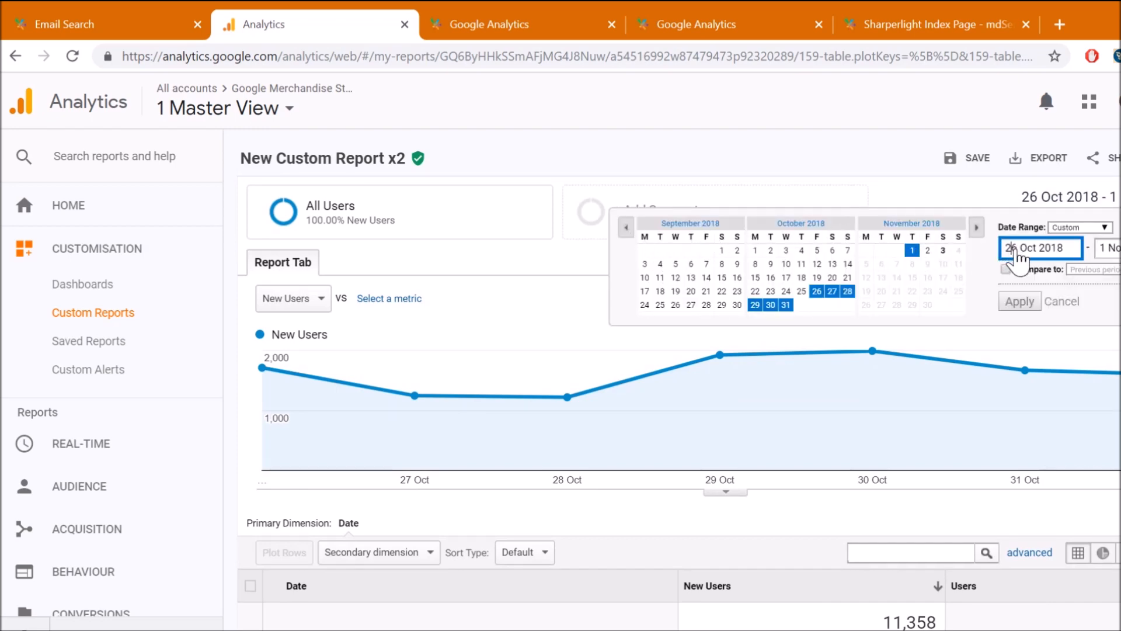
pyautogui.moveTo(1019, 251); pyautogui.dragTo(997, 254)
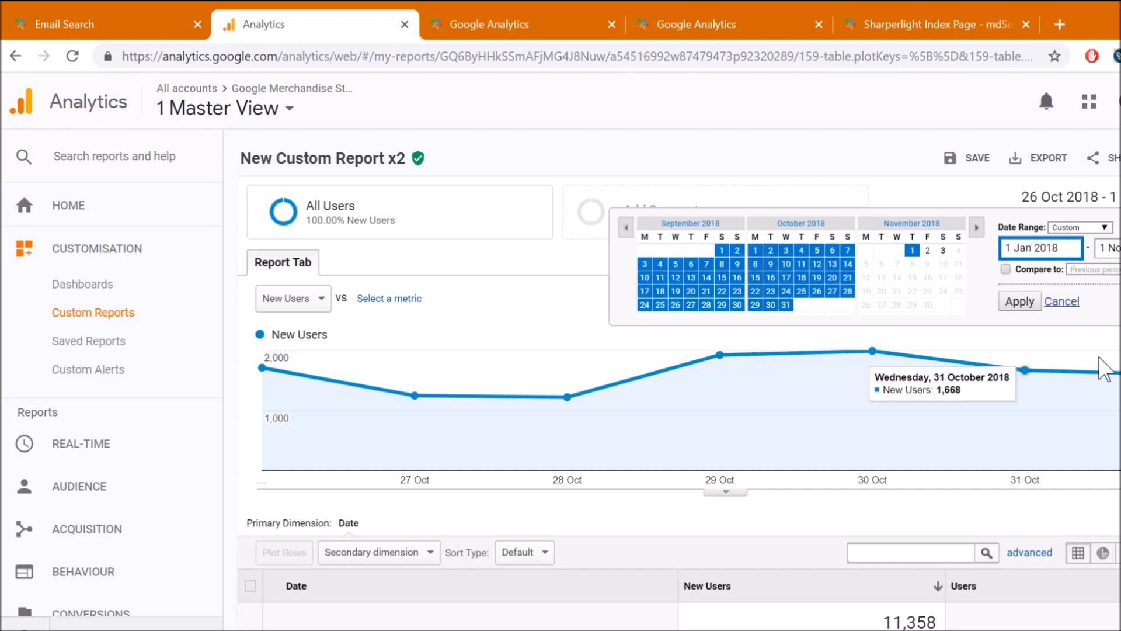
pyautogui.click(1015, 309)
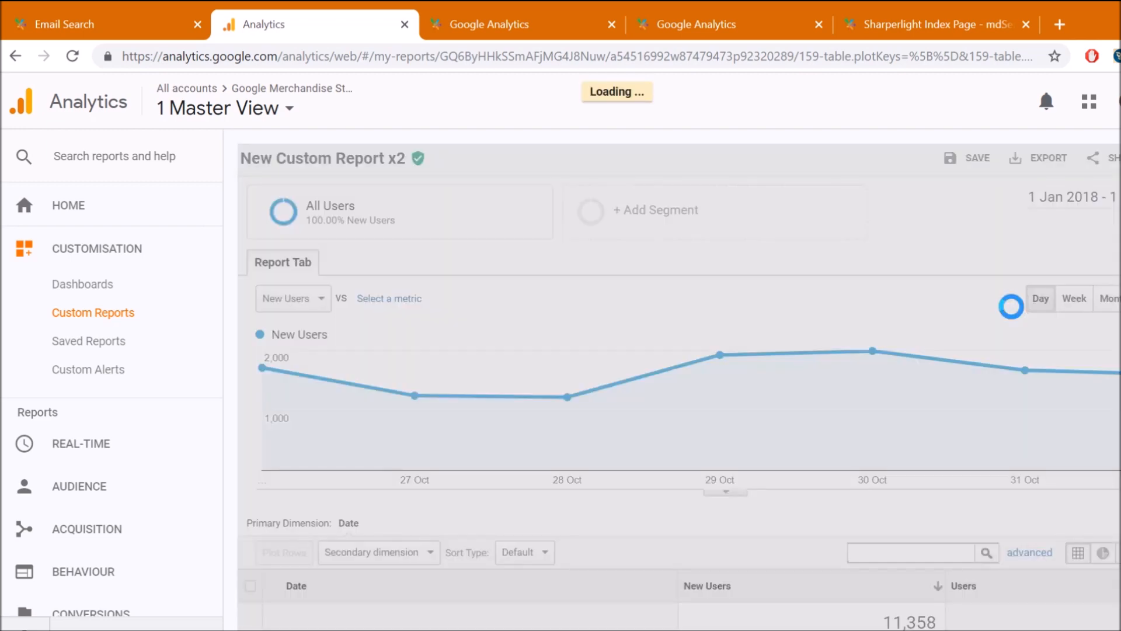
pyautogui.scroll(-10, 1000, 545)
pyautogui.scroll(6, 1018, 359)
pyautogui.scroll(1, 1026, 366)
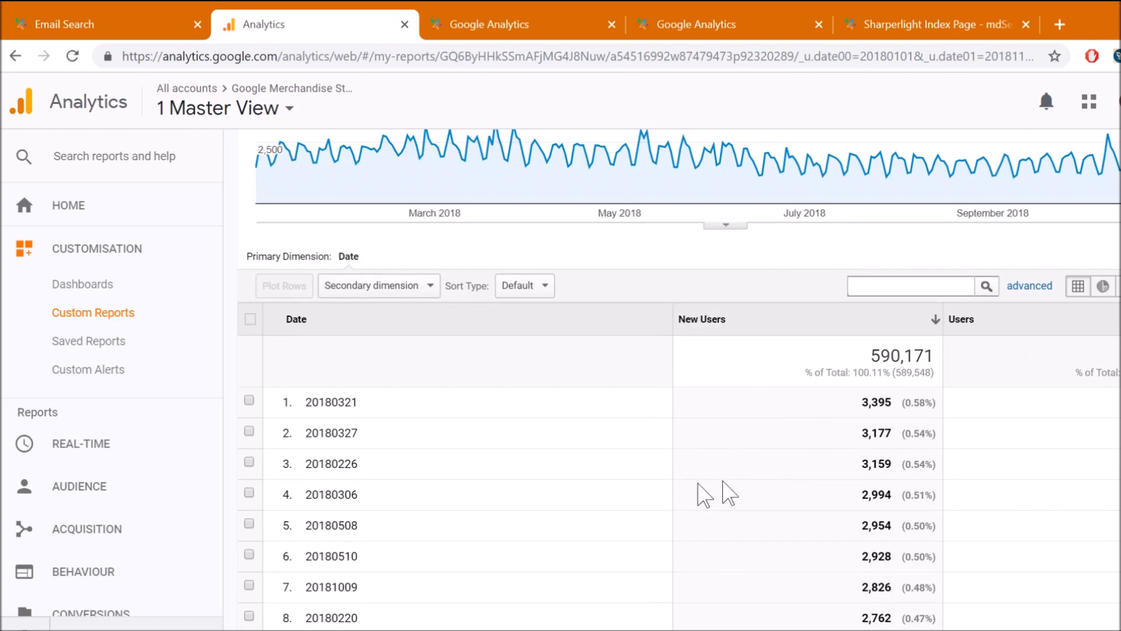
pyautogui.scroll(5, 870, 371)
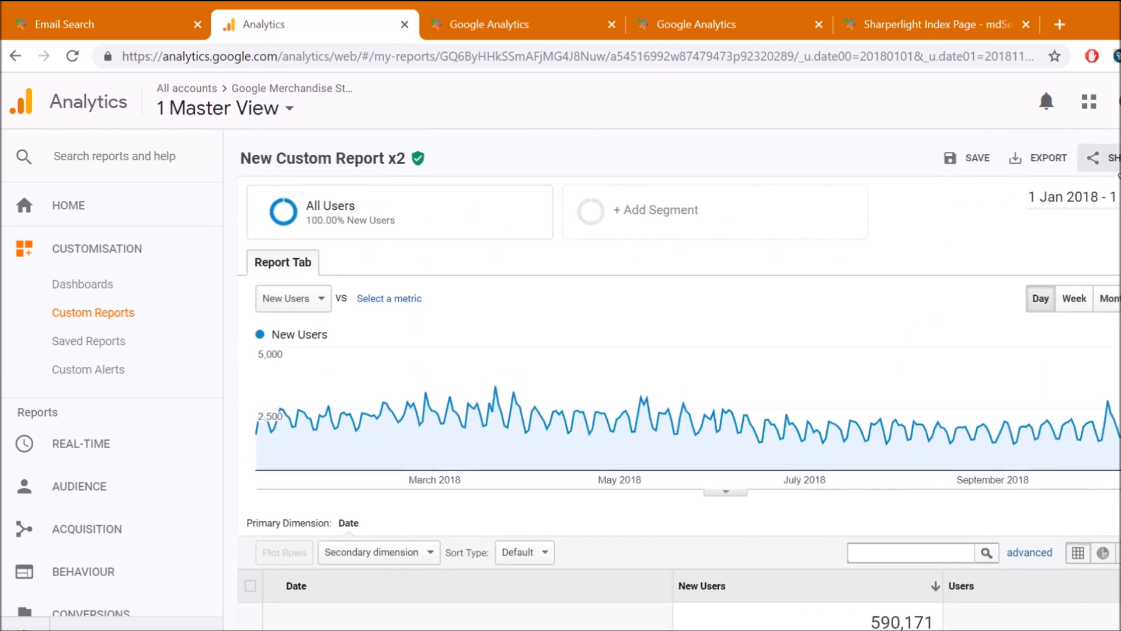
# Share the report by email to the suggested recipient with an Excel (XLSX) attachment
pyautogui.click(1098, 157)
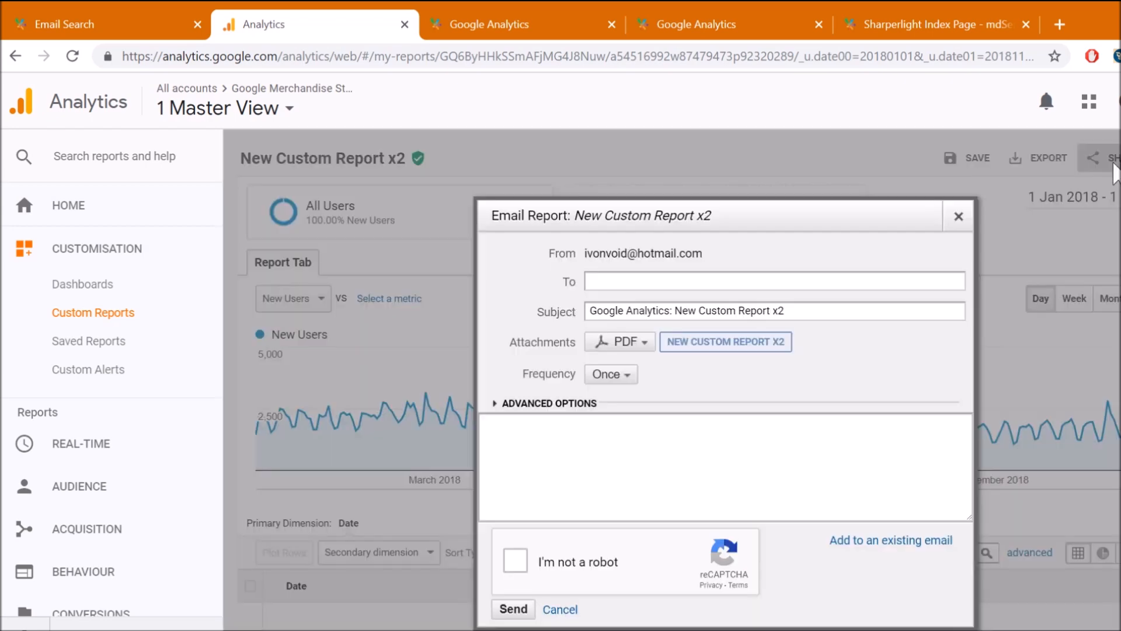
pyautogui.click(612, 273)
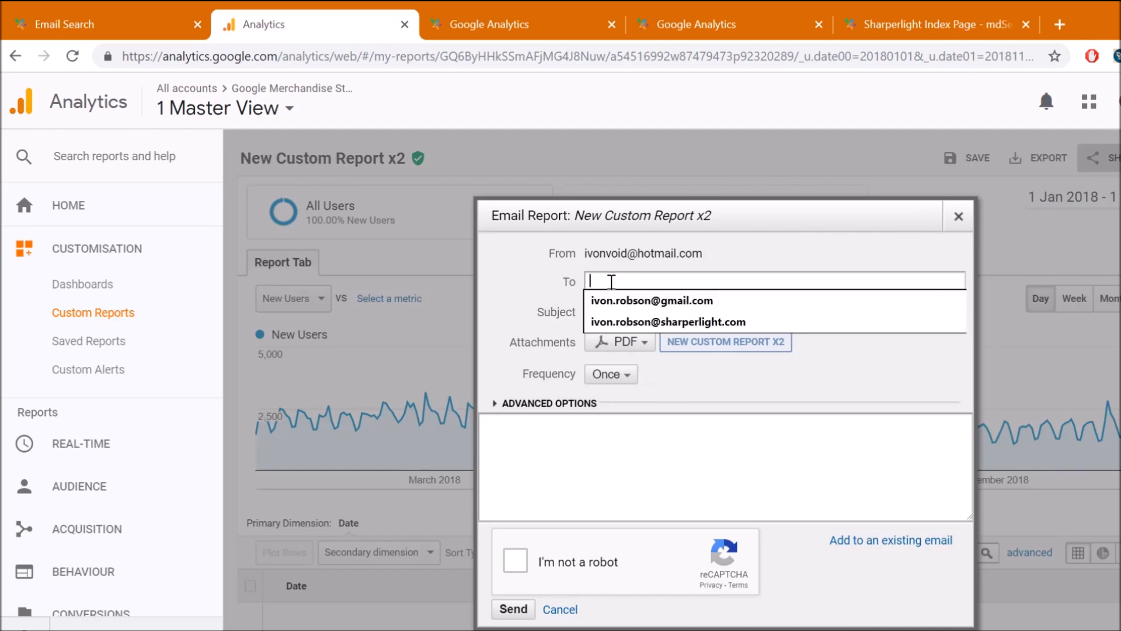
pyautogui.click(669, 300)
pyautogui.click(733, 281)
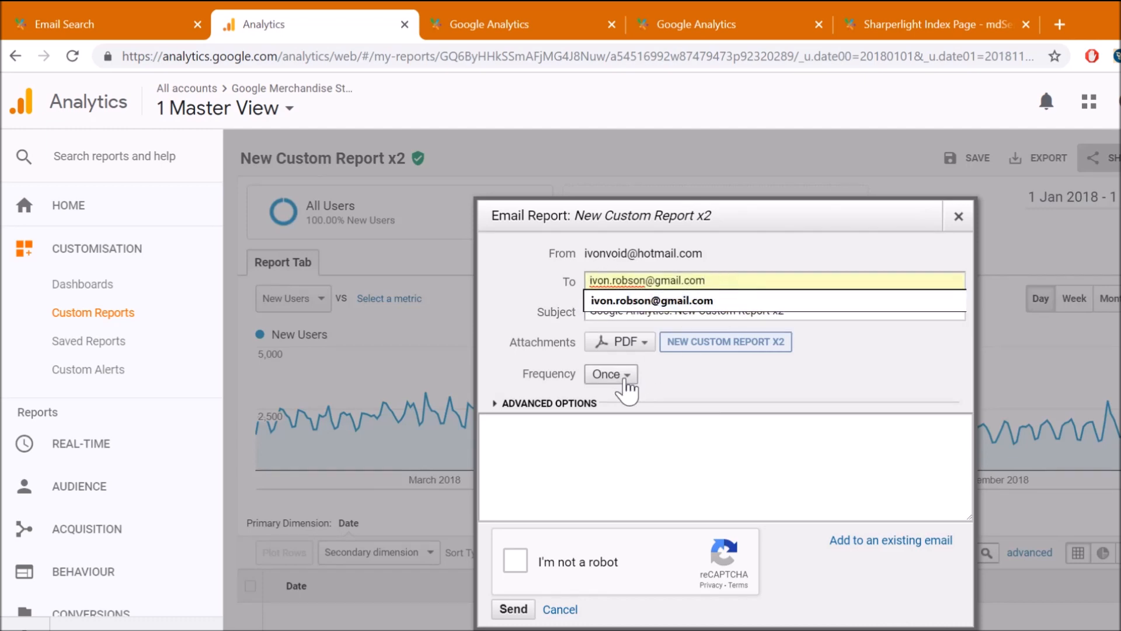
pyautogui.click(807, 404)
pyautogui.click(627, 344)
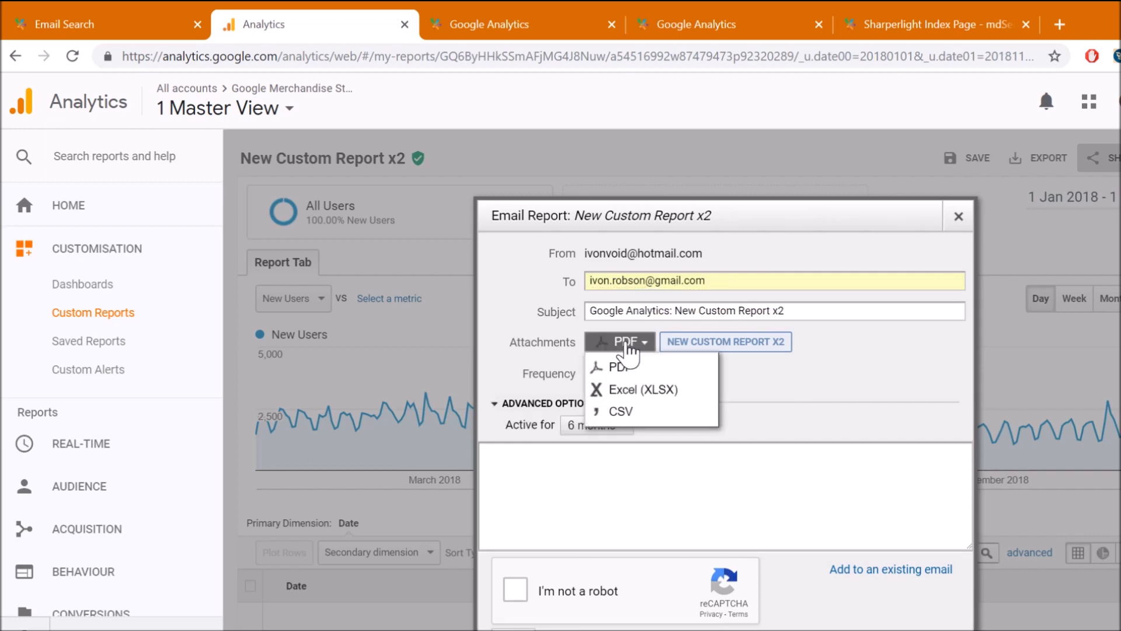
pyautogui.click(662, 397)
# Add the message 'Demo', pass reCAPTCHA, and schedule it daily for 12 months
pyautogui.click(531, 474)
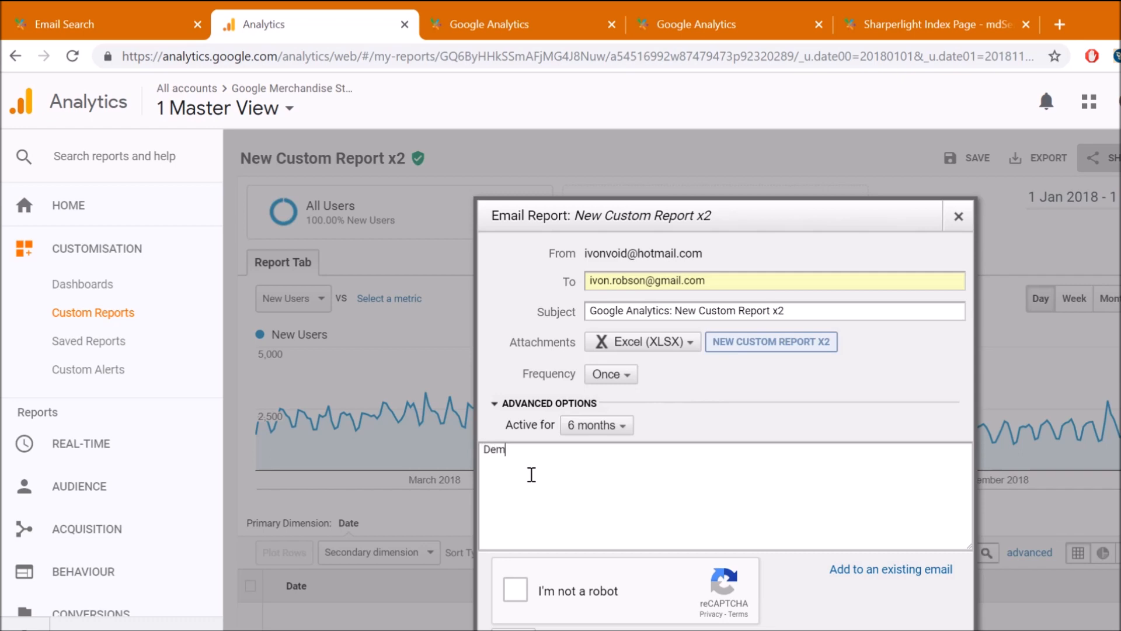
pyautogui.click(517, 591)
pyautogui.click(626, 379)
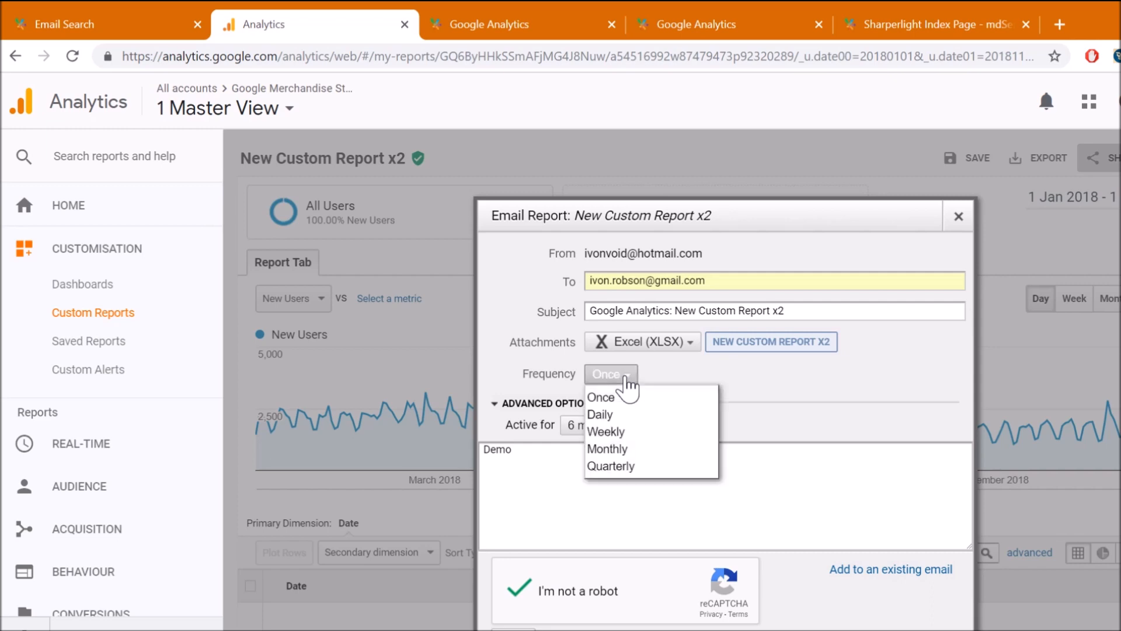
pyautogui.click(616, 416)
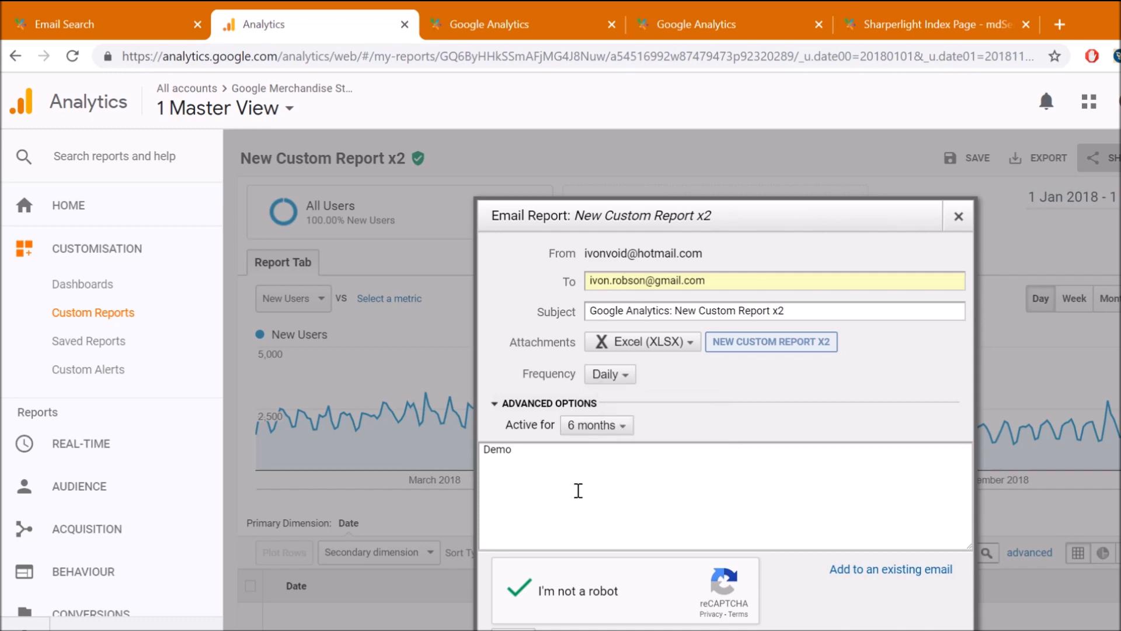
pyautogui.click(616, 425)
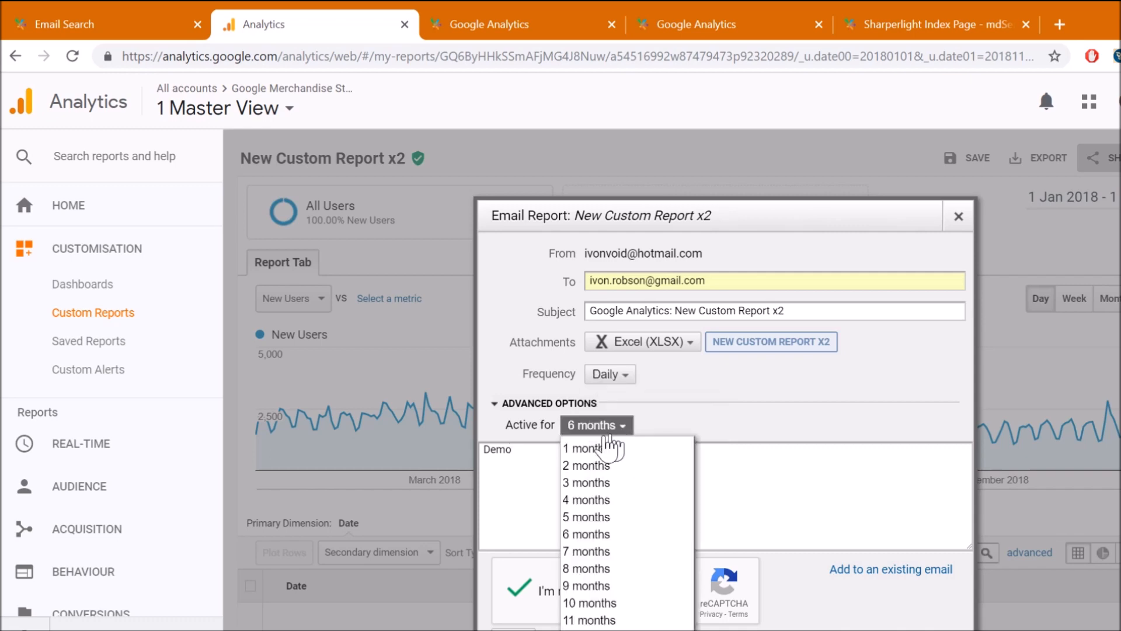
pyautogui.click(596, 625)
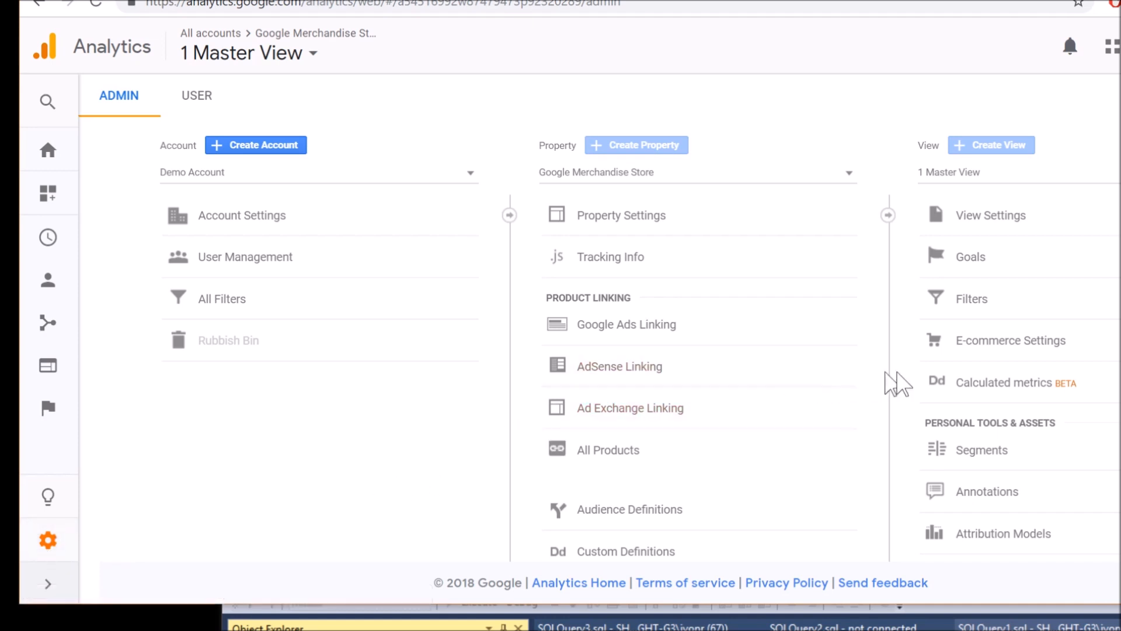
# Open Scheduled Emails under Personal Tools & Assets to see New Custom Report x2 sent daily
pyautogui.scroll(-3, 1018, 286)
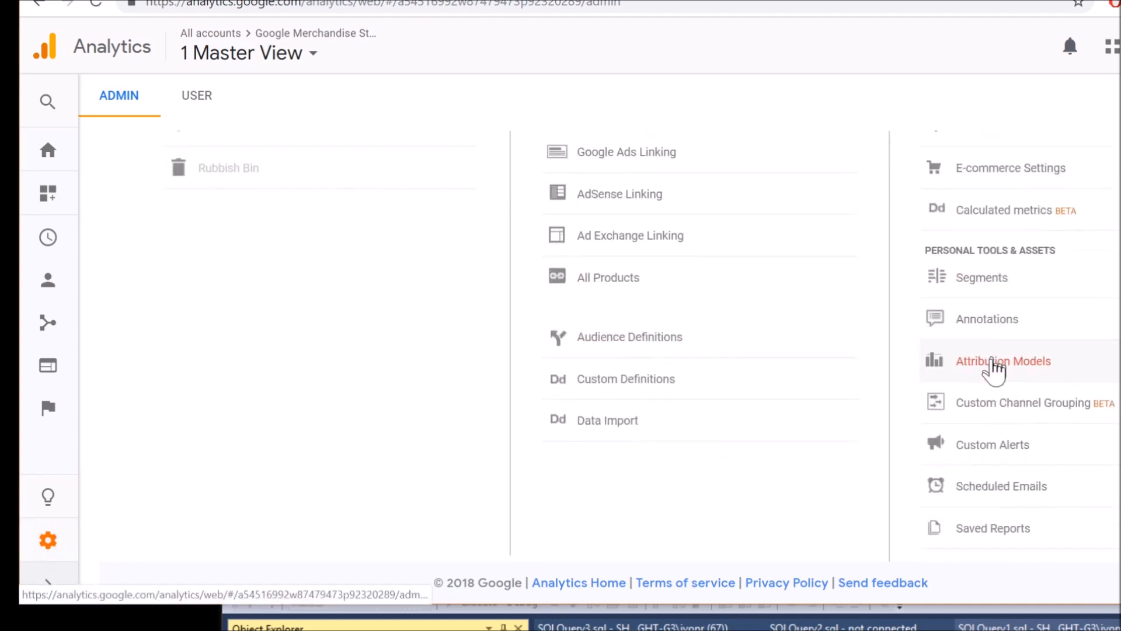
pyautogui.click(991, 482)
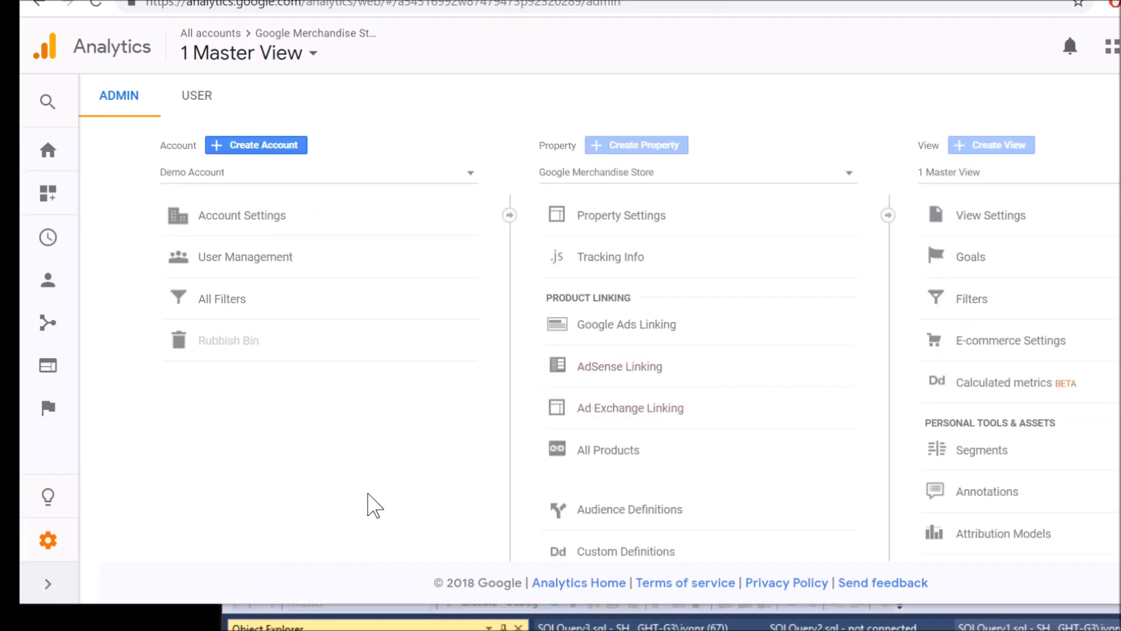
# Open Tracking Info > Tracking Code and select the full Global Site Tag (gtag.js) snippet
pyautogui.click(599, 263)
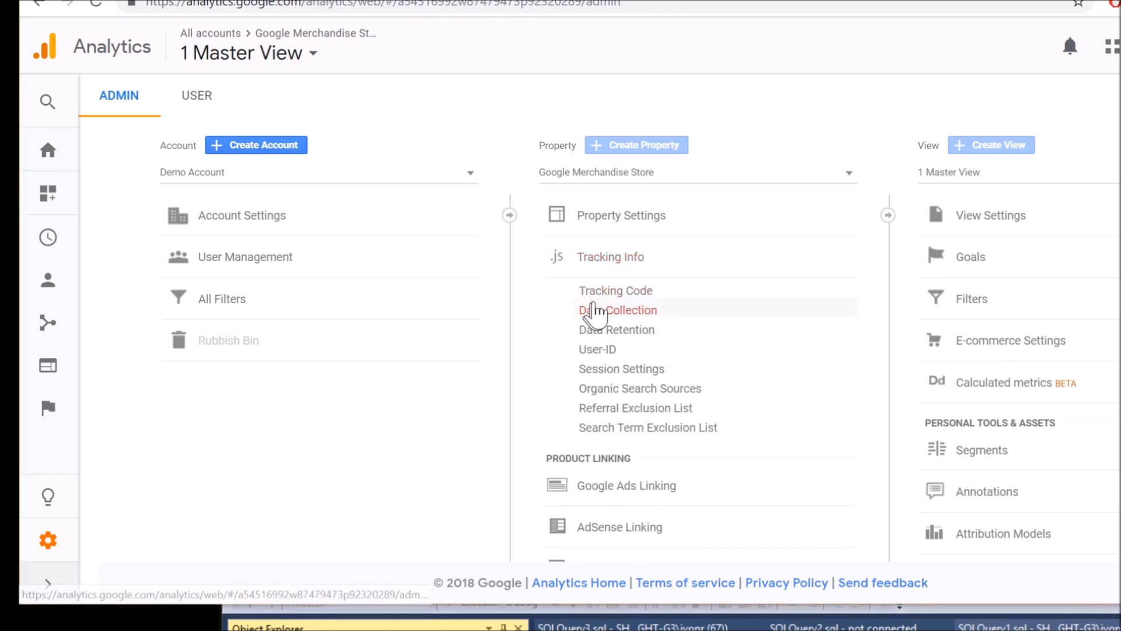
pyautogui.click(608, 291)
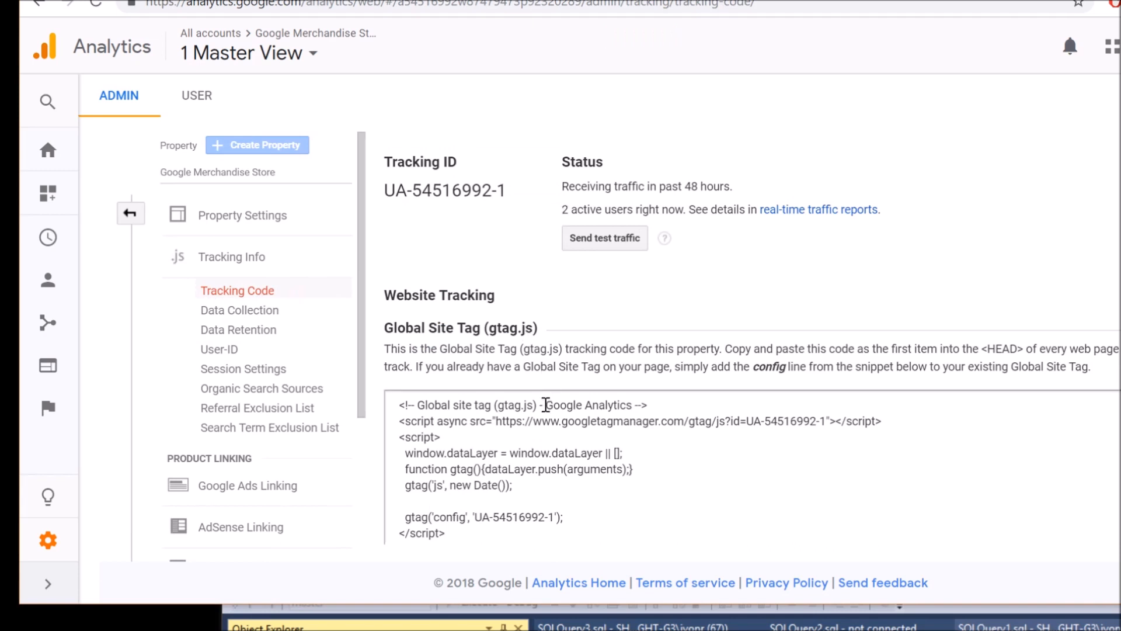
pyautogui.click(488, 464)
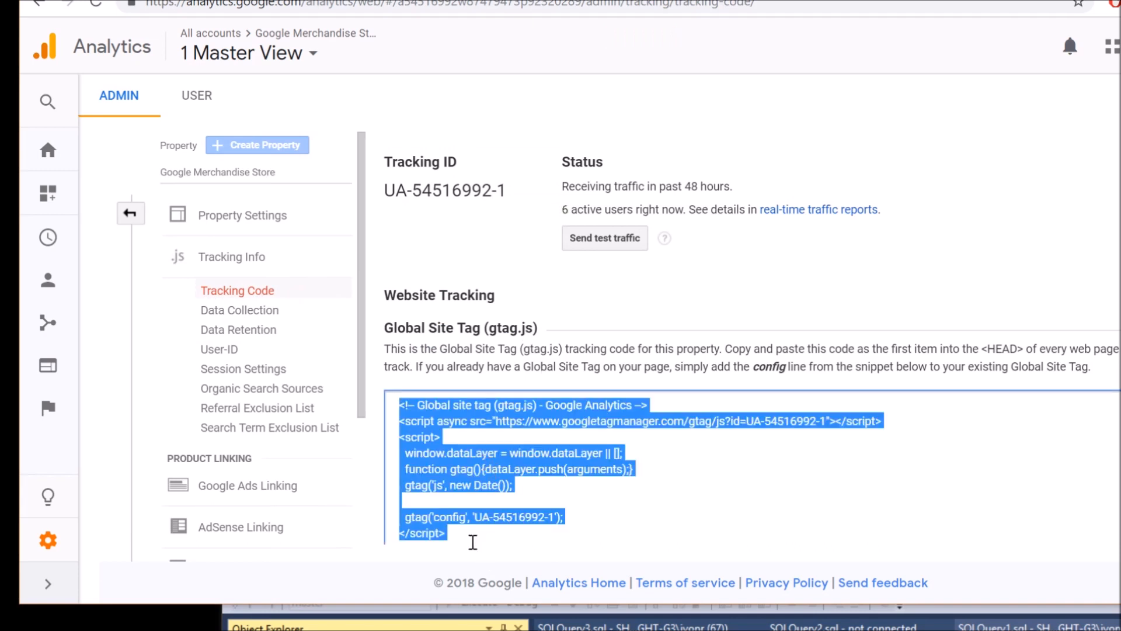
pyautogui.click(455, 533)
pyautogui.moveTo(455, 534); pyautogui.dragTo(404, 390)
pyautogui.click(577, 443)
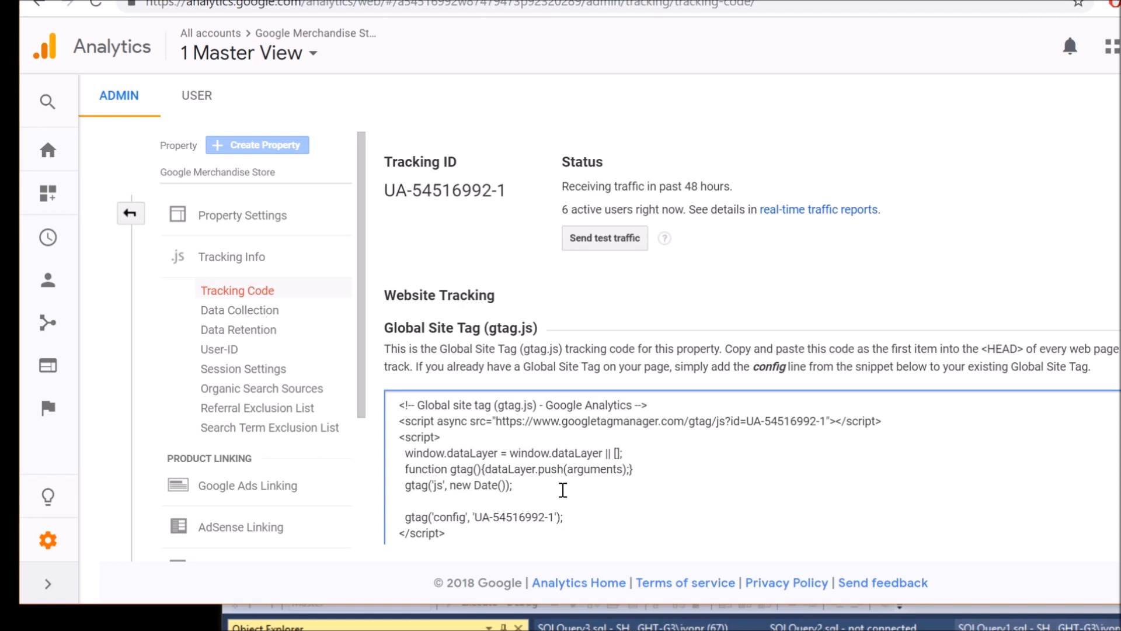
pyautogui.moveTo(393, 191); pyautogui.dragTo(515, 203)
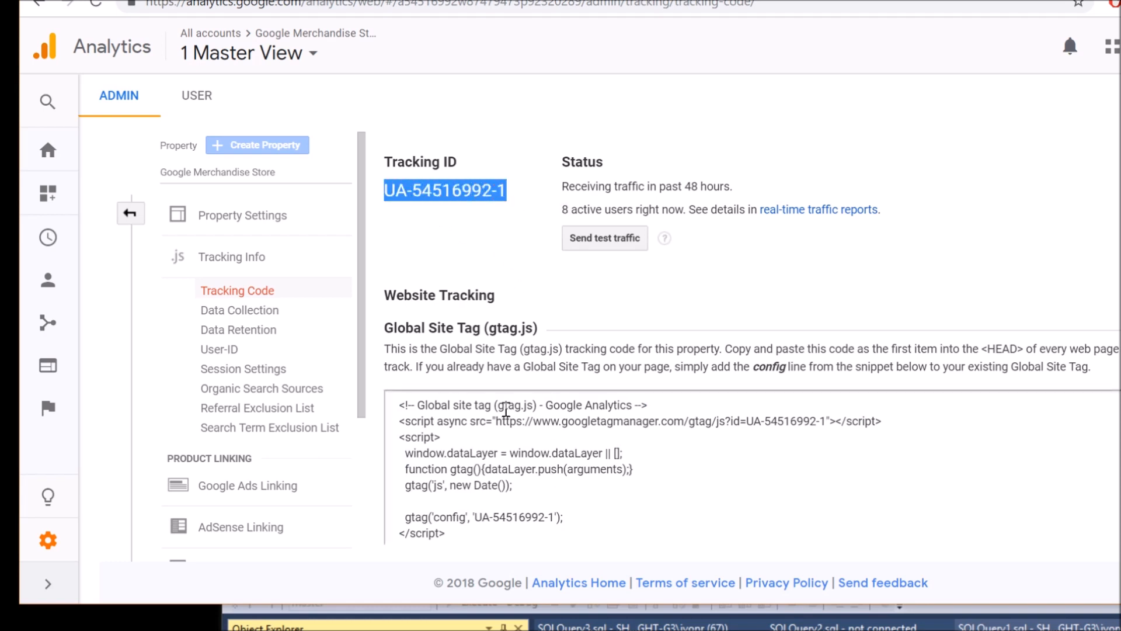
pyautogui.click(448, 524)
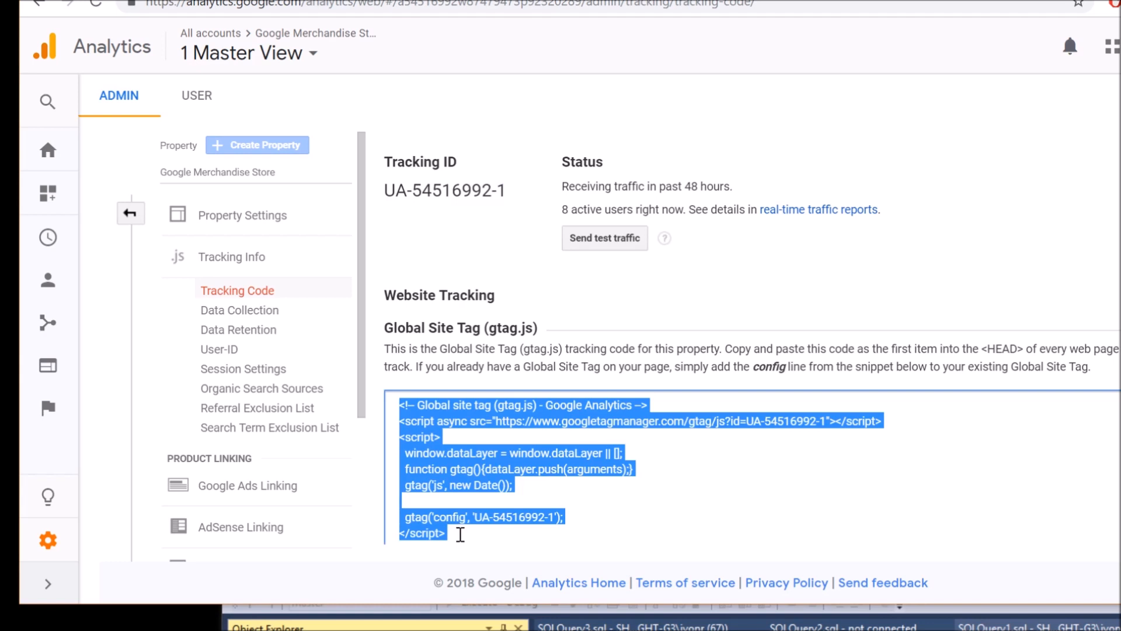
pyautogui.click(466, 534)
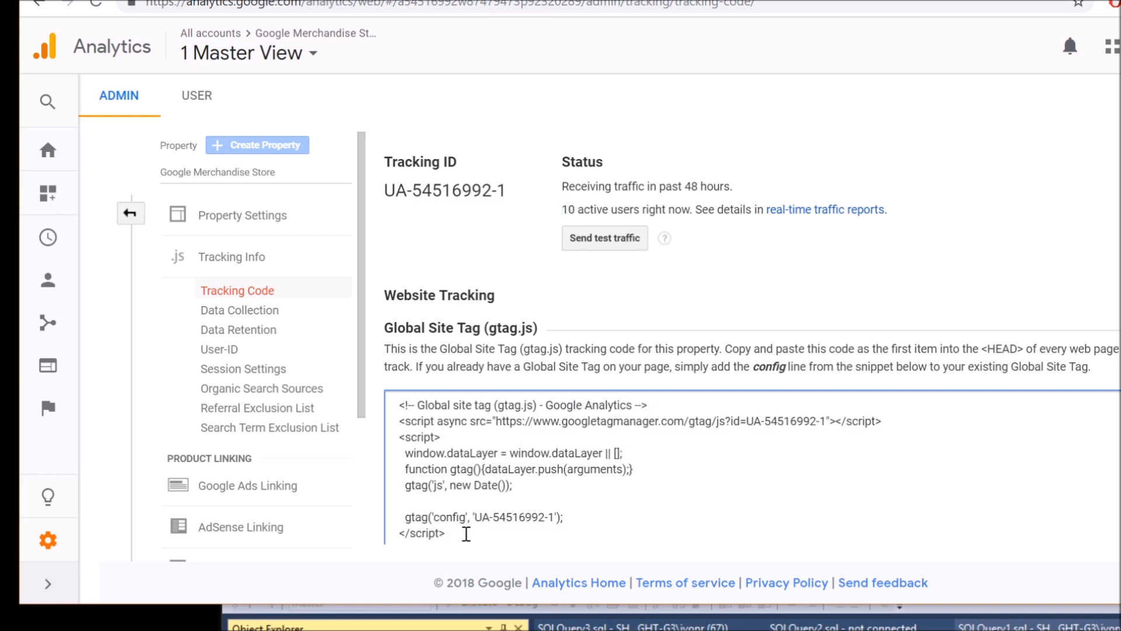
pyautogui.moveTo(462, 534); pyautogui.dragTo(390, 392)
pyautogui.hotkey('ctrl', 'c')
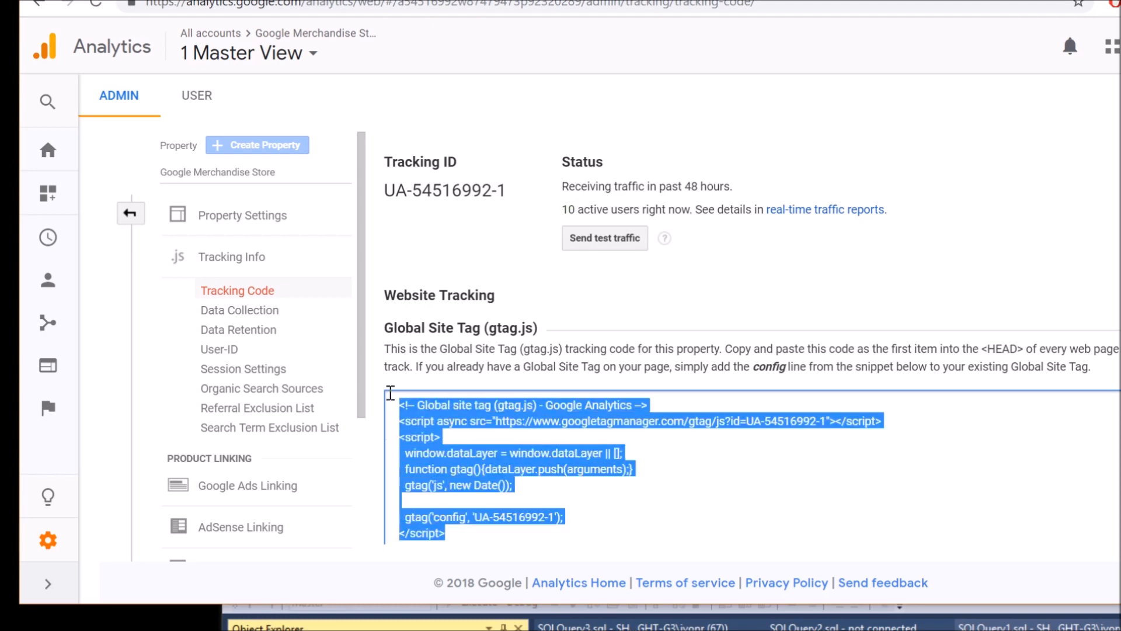
# Bring the Published Query window forward and tick Enable Header on its Options tab
pyautogui.moveTo(1120, 181); pyautogui.dragTo(444, 1)
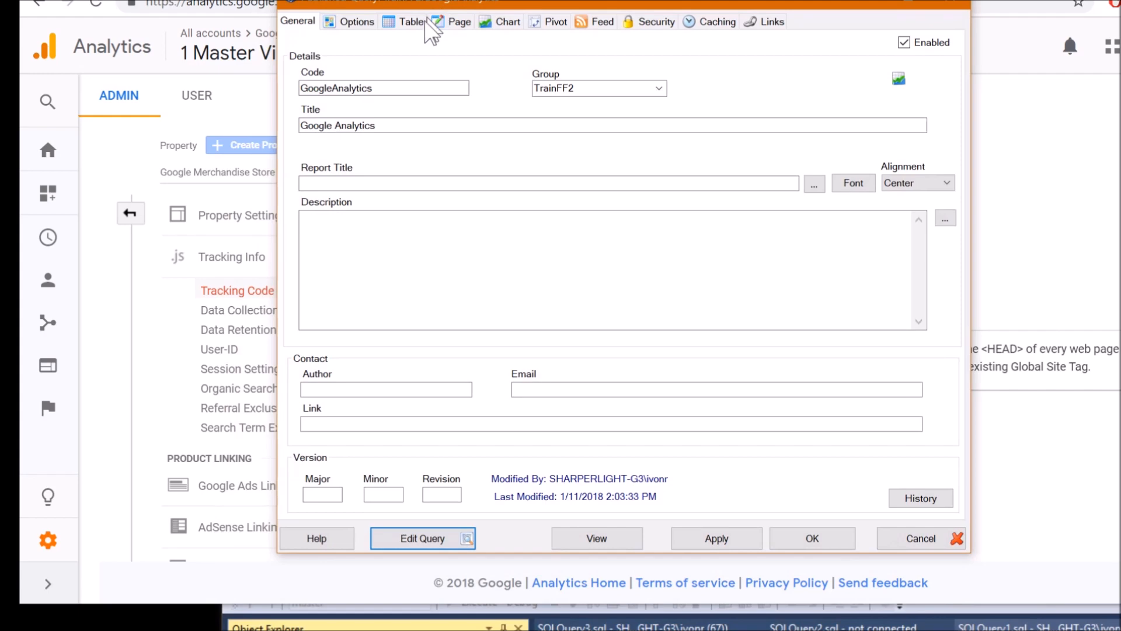
pyautogui.click(363, 22)
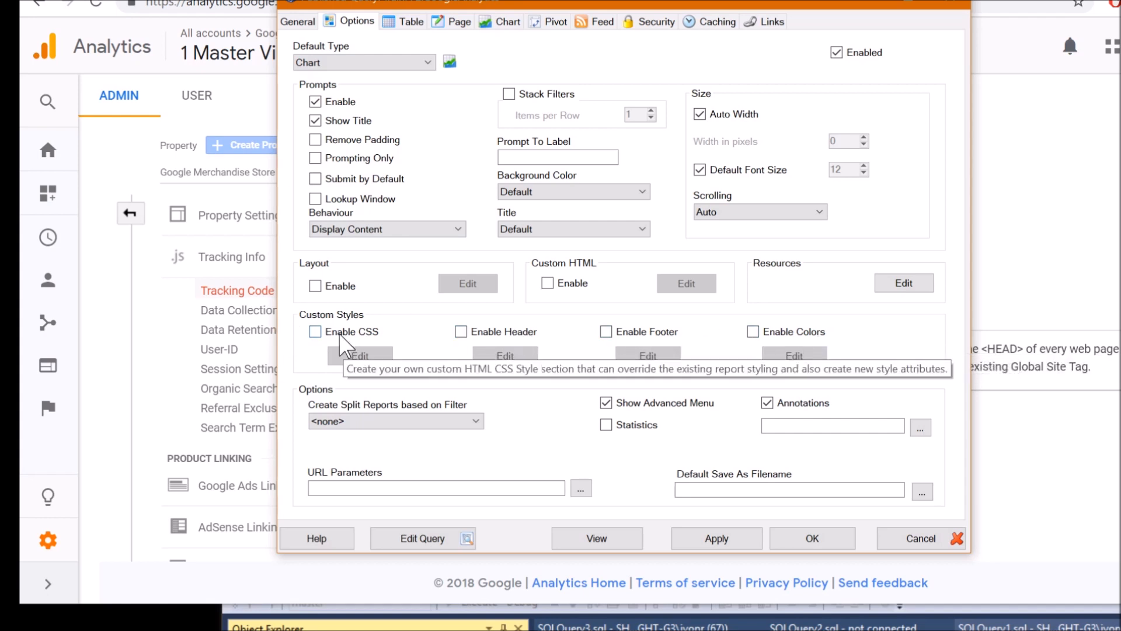
pyautogui.click(487, 332)
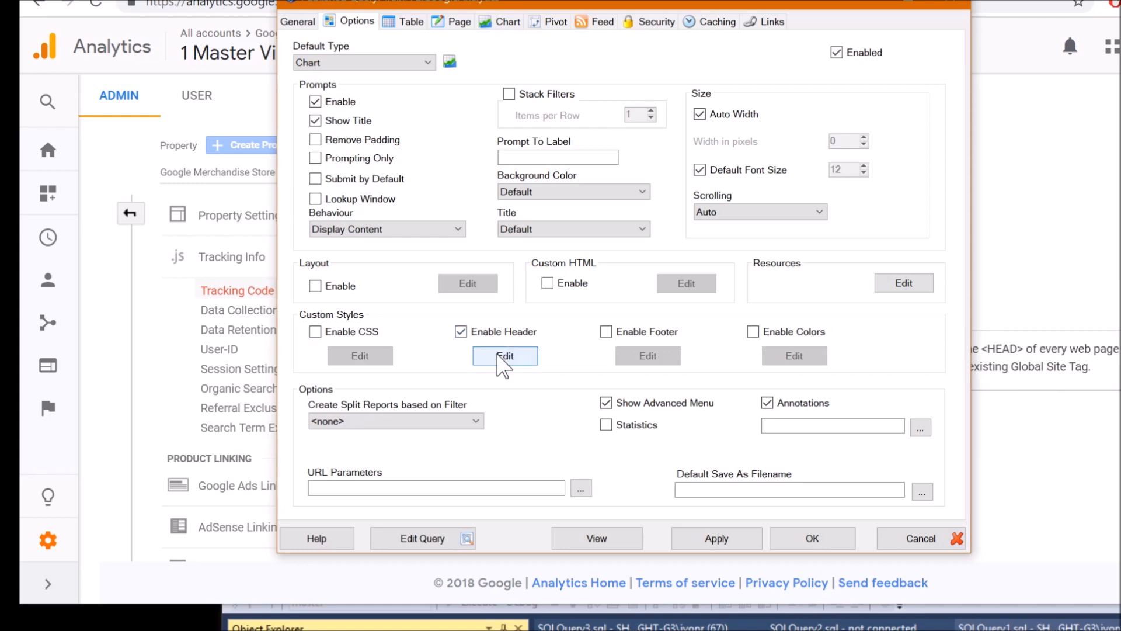
pyautogui.click(506, 356)
# Paste the gtag script over the content placeholder, delete the prompt section lines, and close the editor
pyautogui.moveTo(375, 116); pyautogui.dragTo(420, 116)
pyautogui.moveTo(374, 163); pyautogui.dragTo(440, 164)
pyautogui.moveTo(700, 176); pyautogui.dragTo(270, 176)
pyautogui.hotkey('ctrl', 'v')
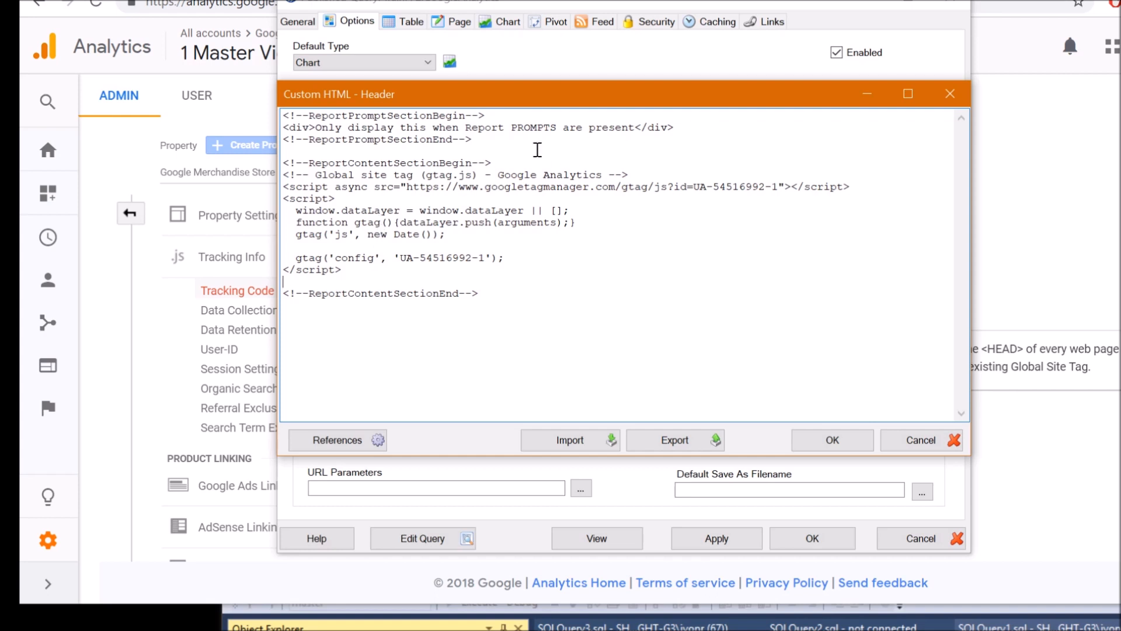
pyautogui.moveTo(506, 145); pyautogui.dragTo(267, 103)
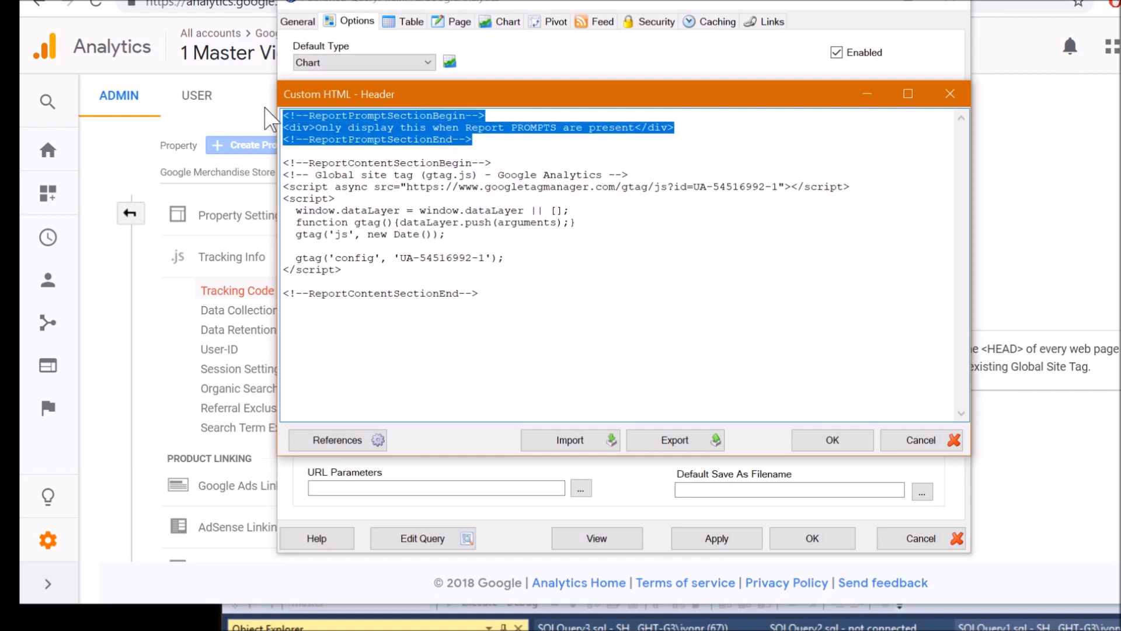
pyautogui.press('Delete')
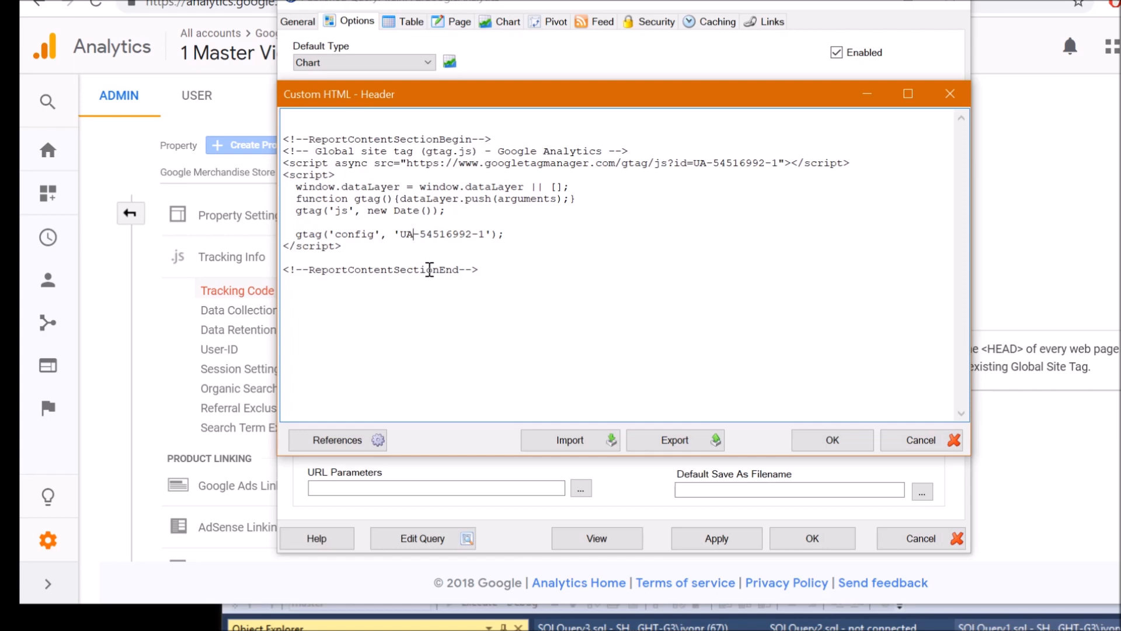
pyautogui.click(922, 442)
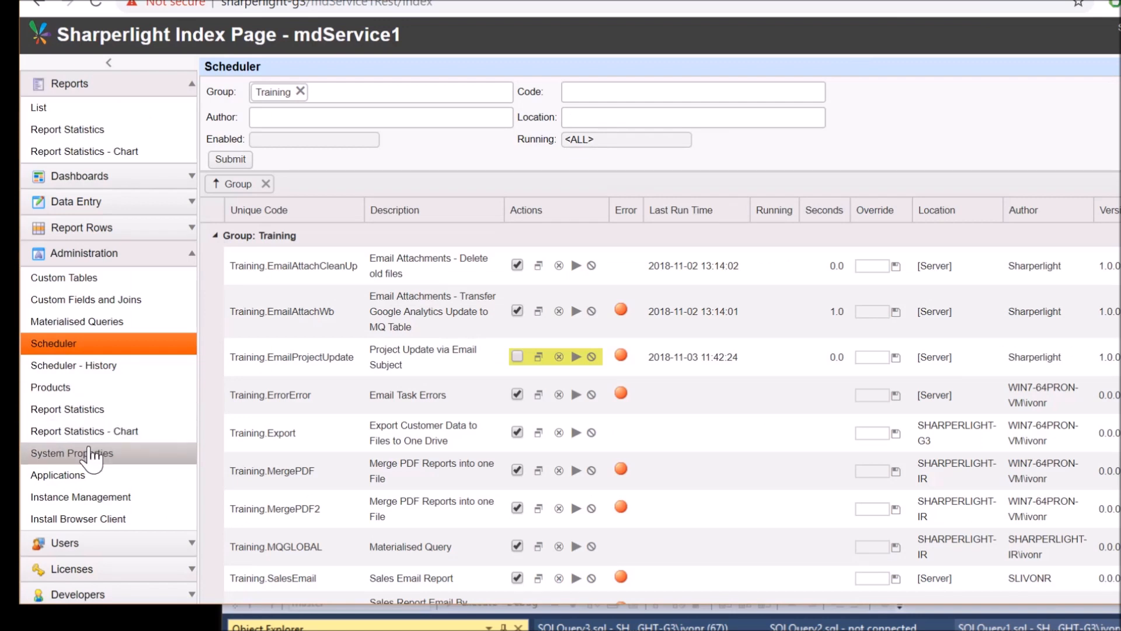
# Open Report Statistics and its chart of report access counts by date
pyautogui.click(92, 412)
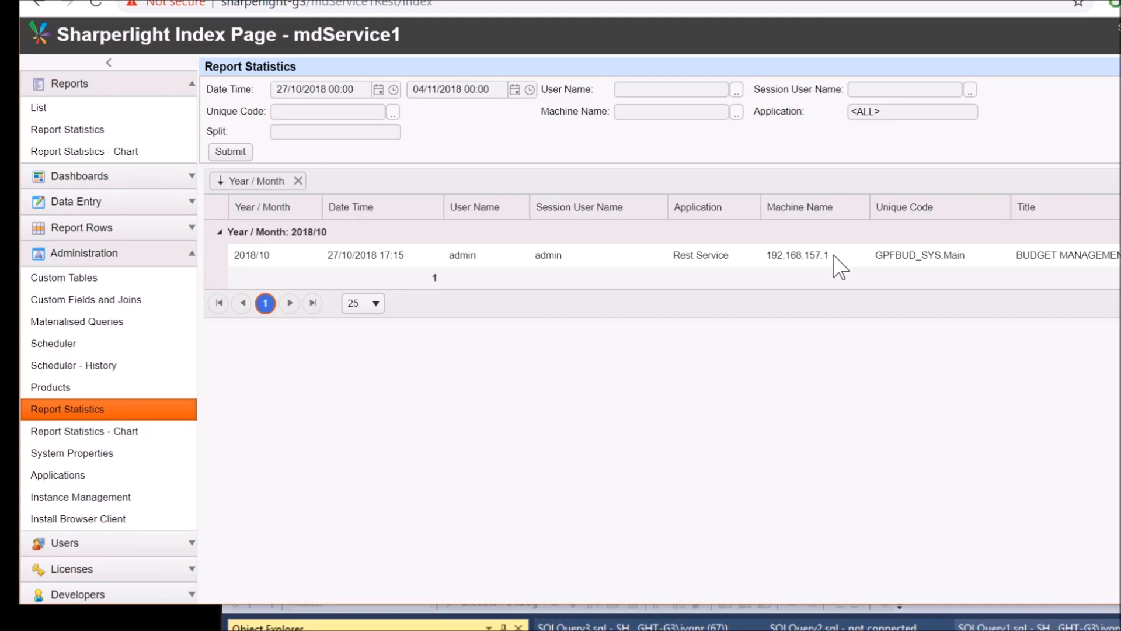
pyautogui.click(112, 432)
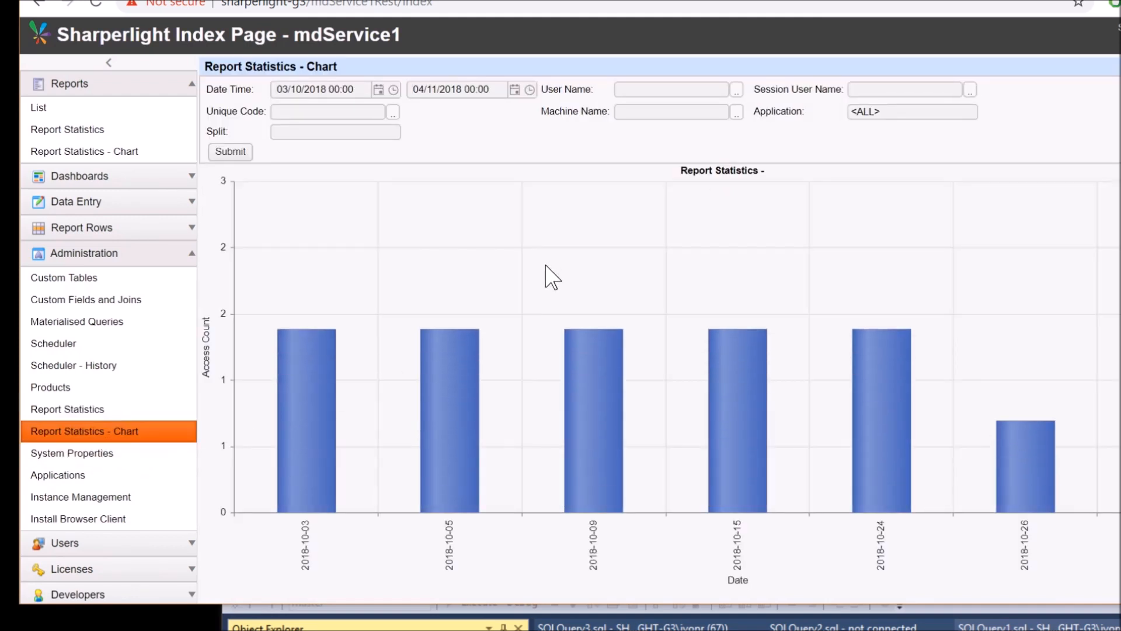
pyautogui.moveTo(888, 387)
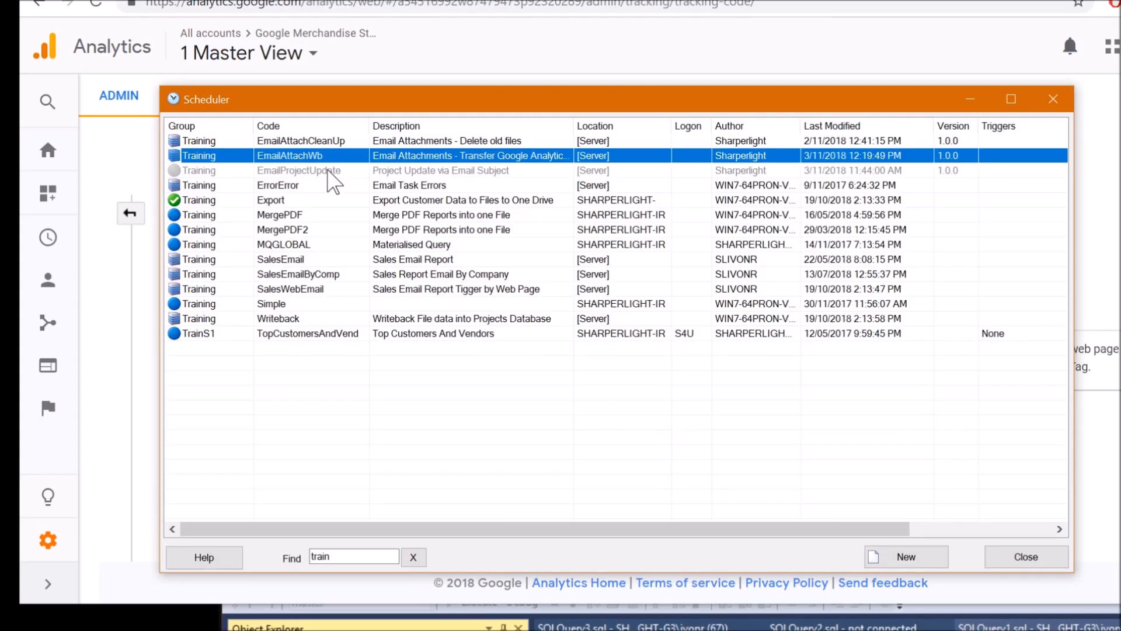
# Open the EmailAttachWb scheduled task and inspect its Default Folder Location path
pyautogui.doubleClick(357, 158)
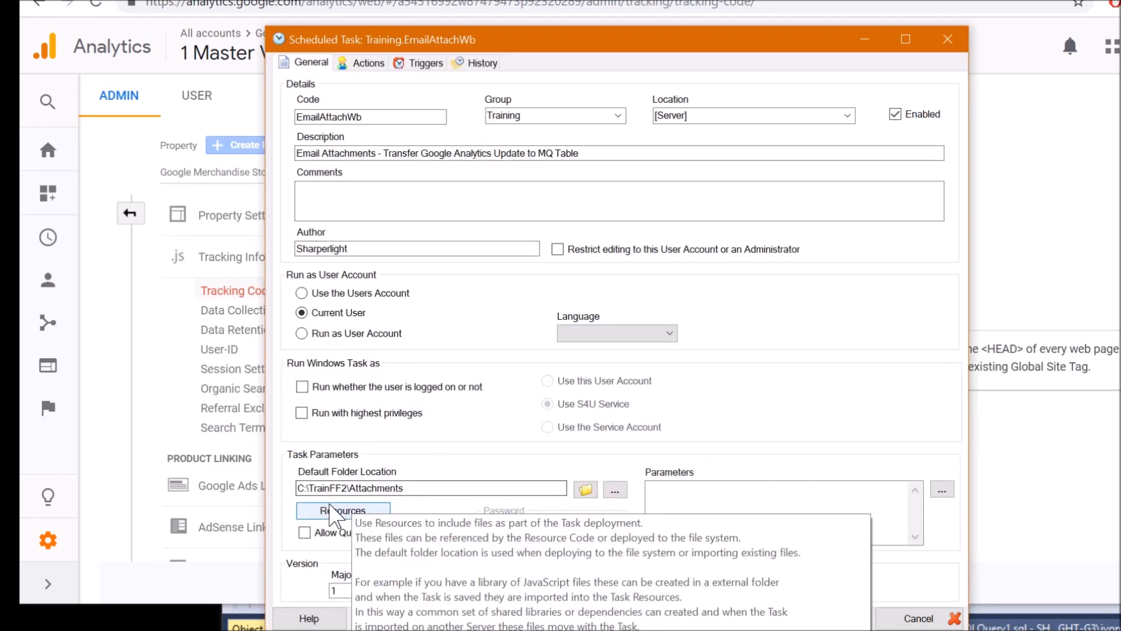
pyautogui.moveTo(414, 486); pyautogui.dragTo(308, 484)
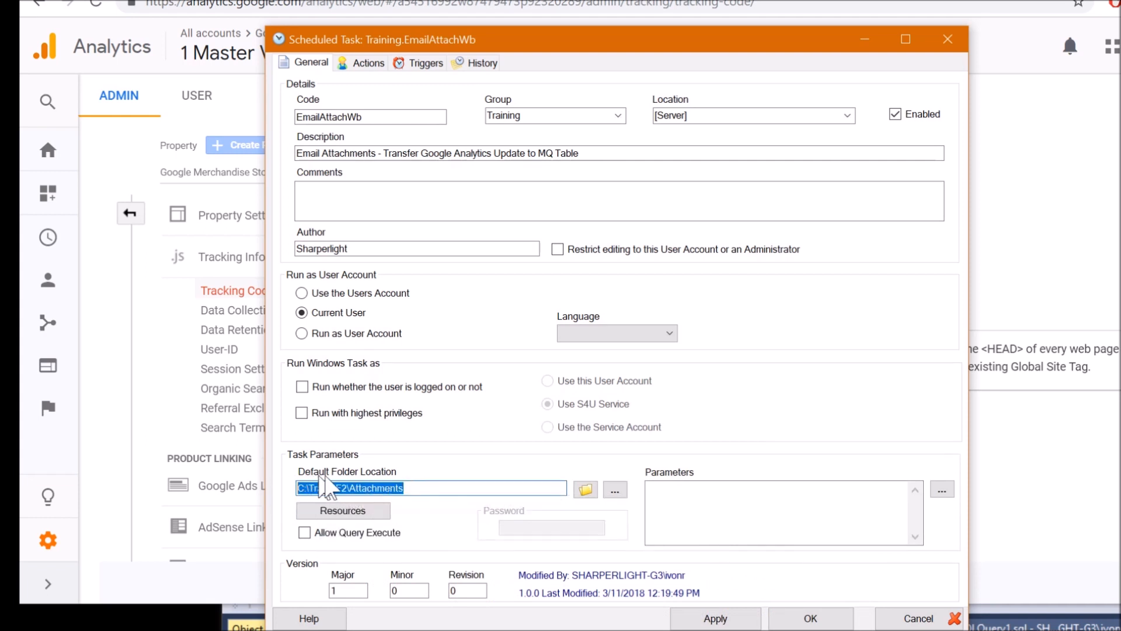
pyautogui.click(360, 489)
pyautogui.moveTo(355, 489); pyautogui.dragTo(401, 488)
pyautogui.click(412, 487)
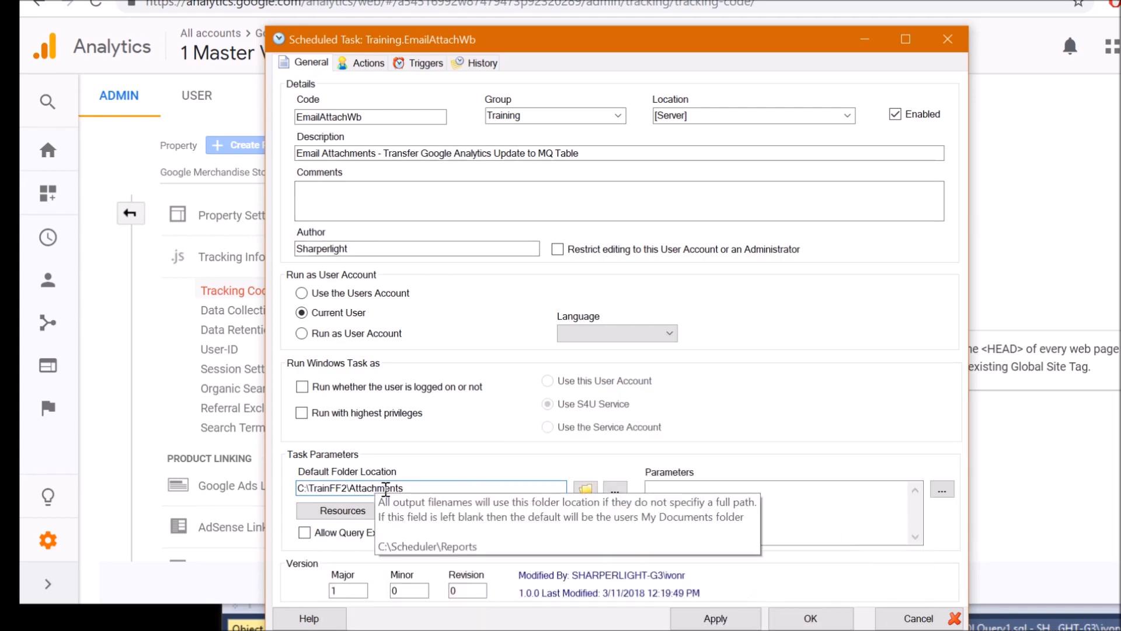
pyautogui.doubleClick(416, 487)
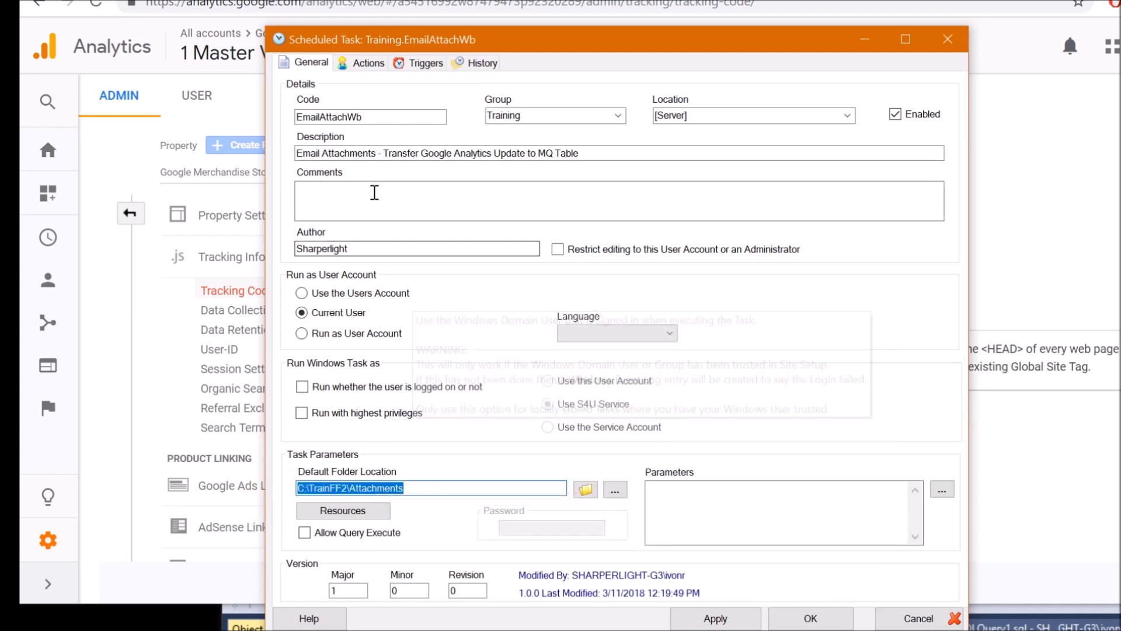
# Show the GetEmailAttachments query action's details in the task's action list
pyautogui.click(377, 64)
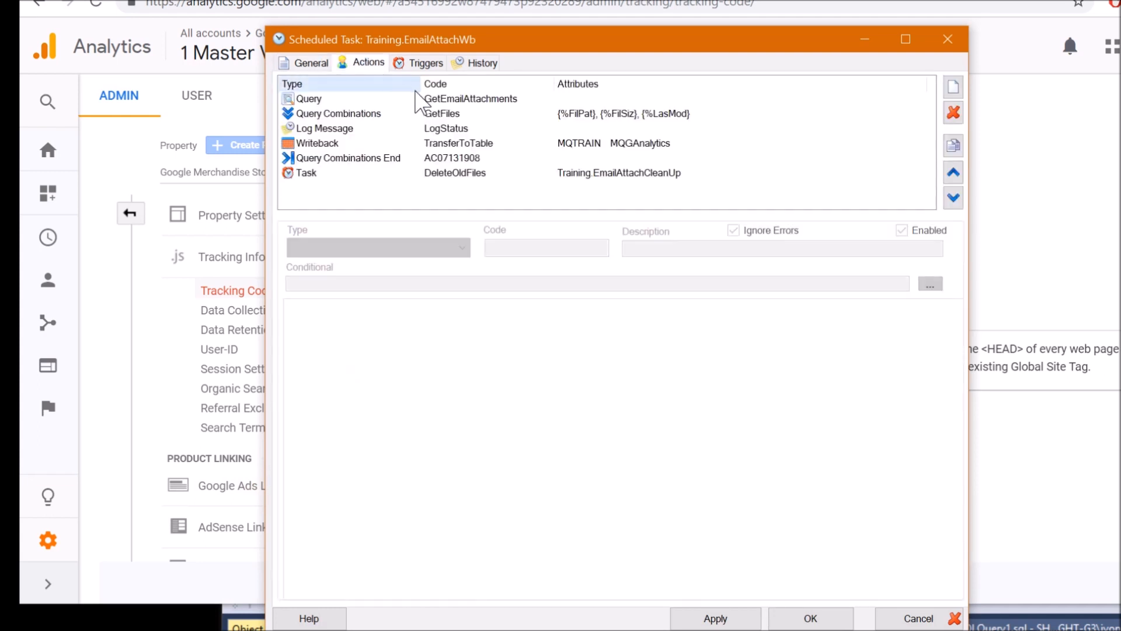
pyautogui.click(465, 99)
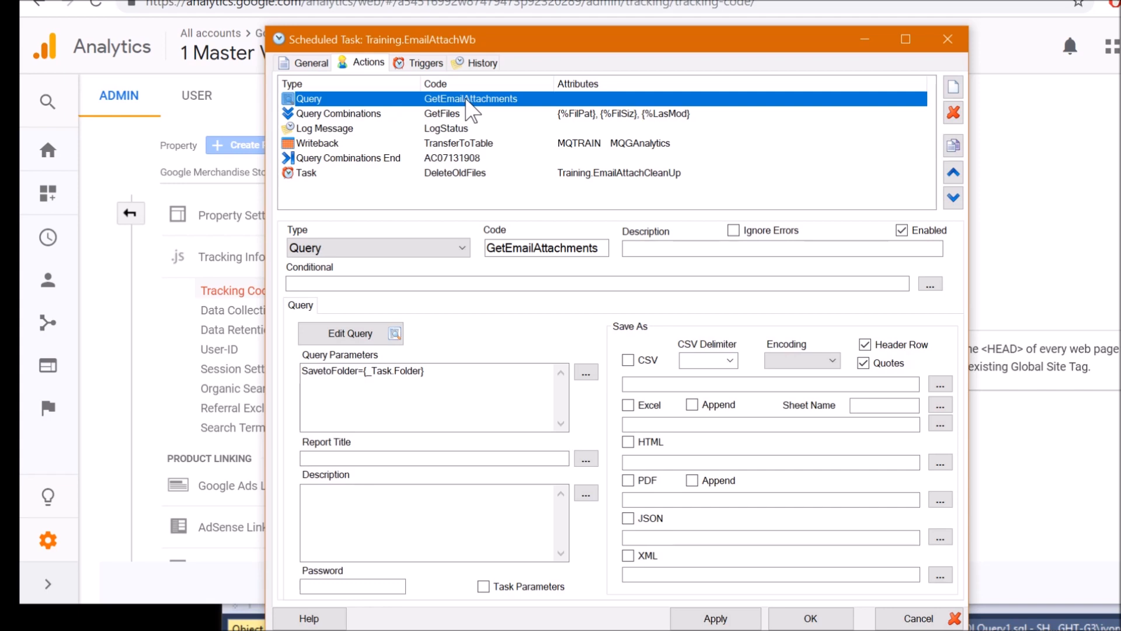
pyautogui.moveTo(376, 333)
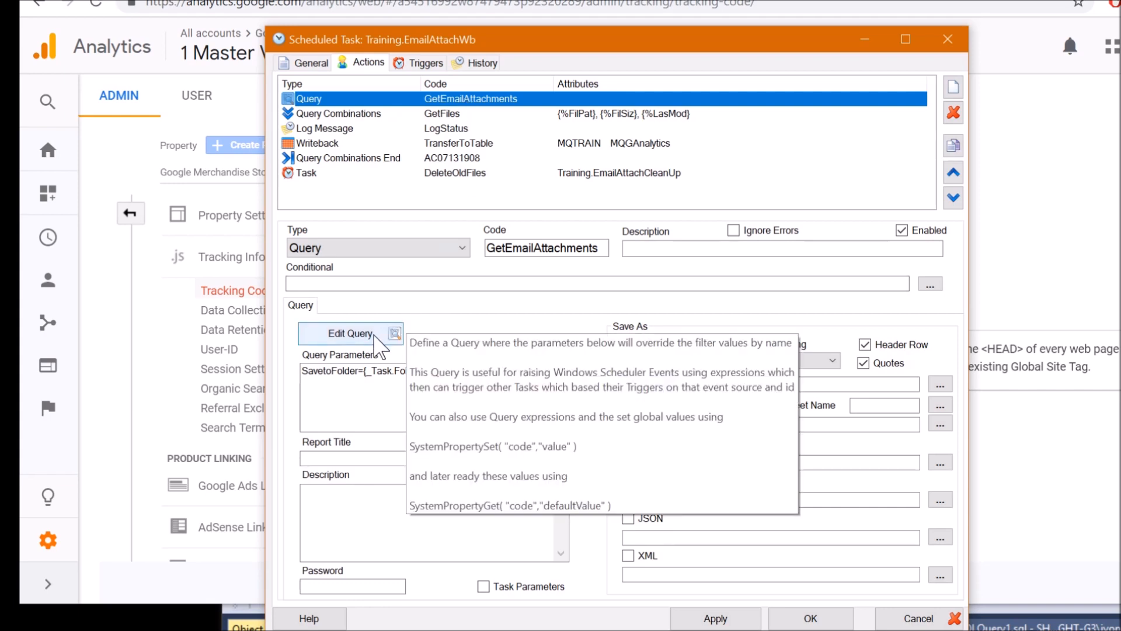
# Open the query builder and check the Table (Email), Folder (Inbox) and Search Criteria 2 filters
pyautogui.click(375, 335)
pyautogui.click(607, 150)
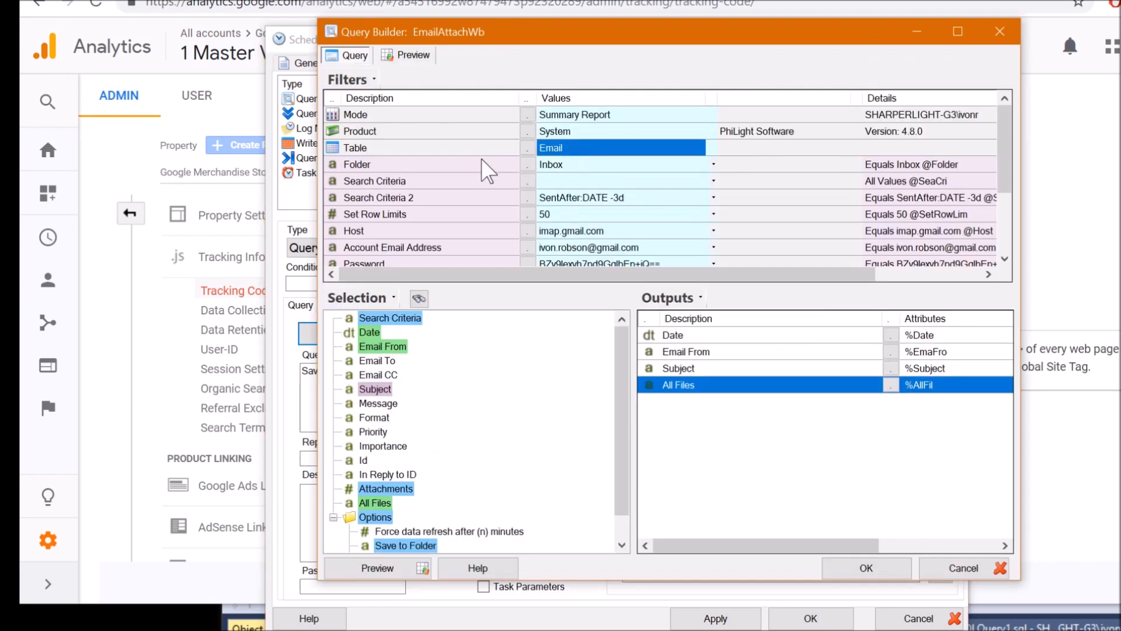
pyautogui.click(574, 167)
pyautogui.click(621, 198)
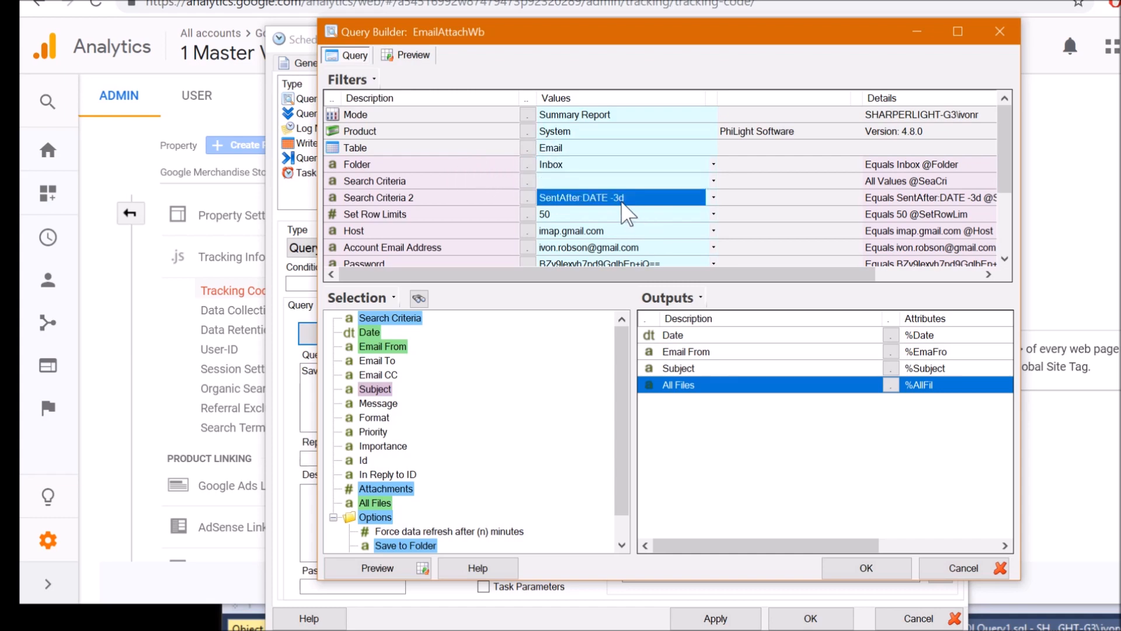
# Check the Host, account, Subject and Save to Folder C:\TrainFF2\Attachments filters
pyautogui.scroll(-1, 646, 246)
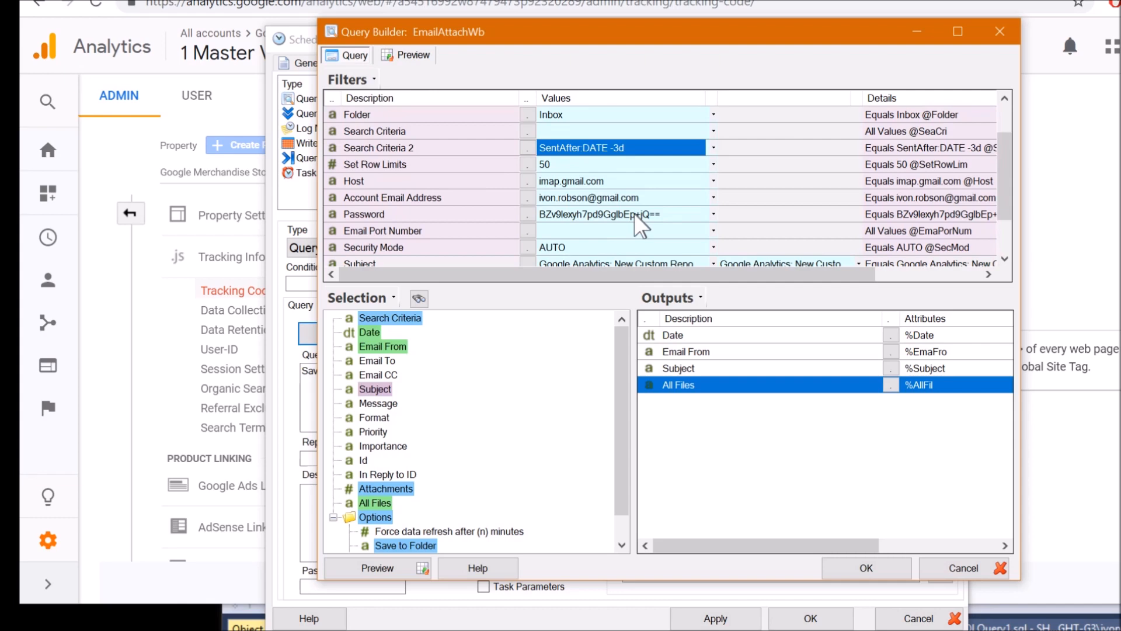
pyautogui.click(622, 181)
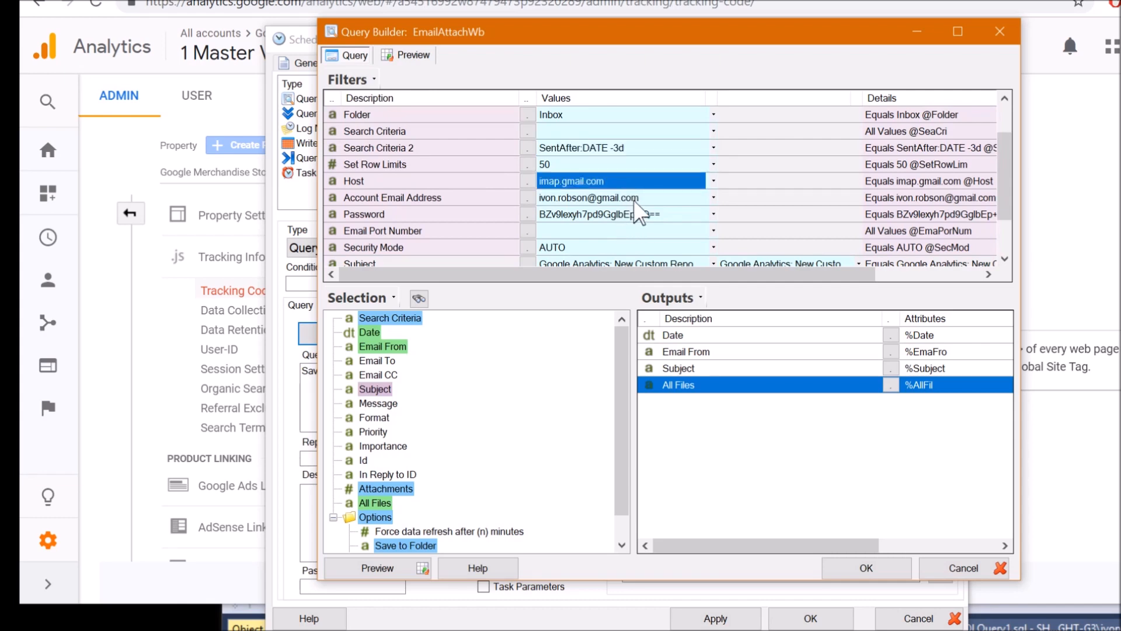
pyautogui.click(641, 199)
pyautogui.scroll(-1, 648, 232)
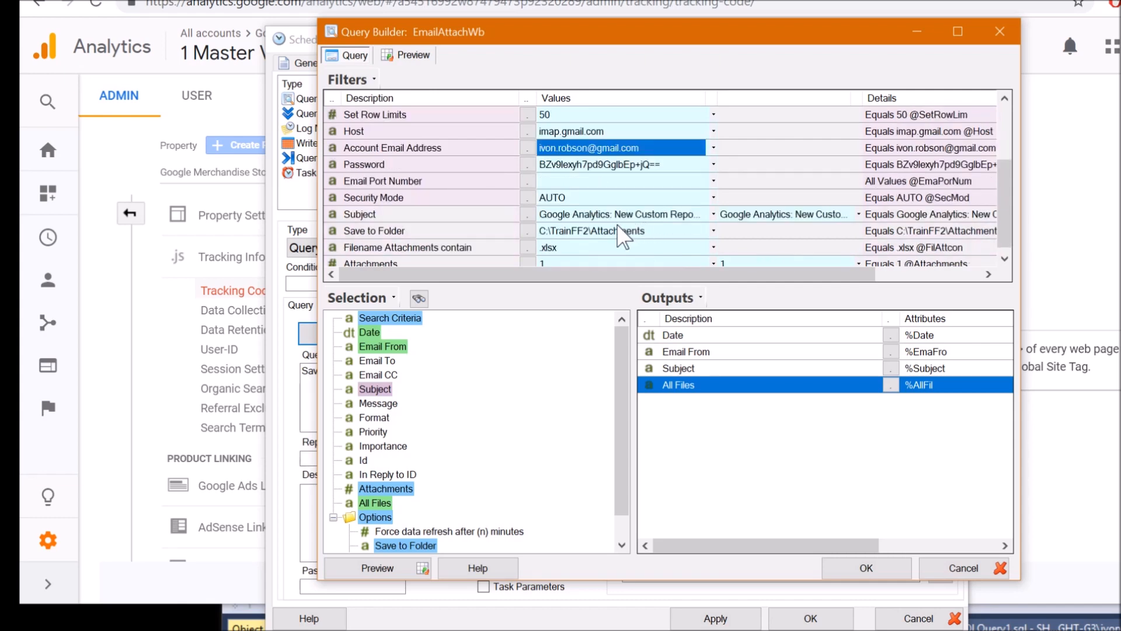
pyautogui.click(422, 222)
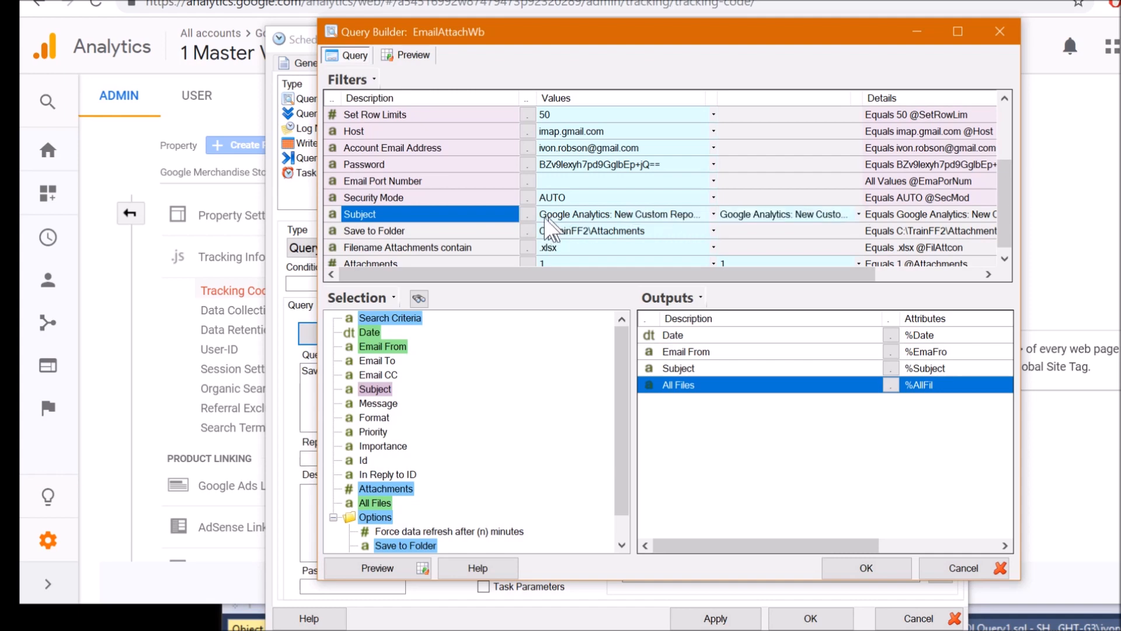
pyautogui.click(410, 231)
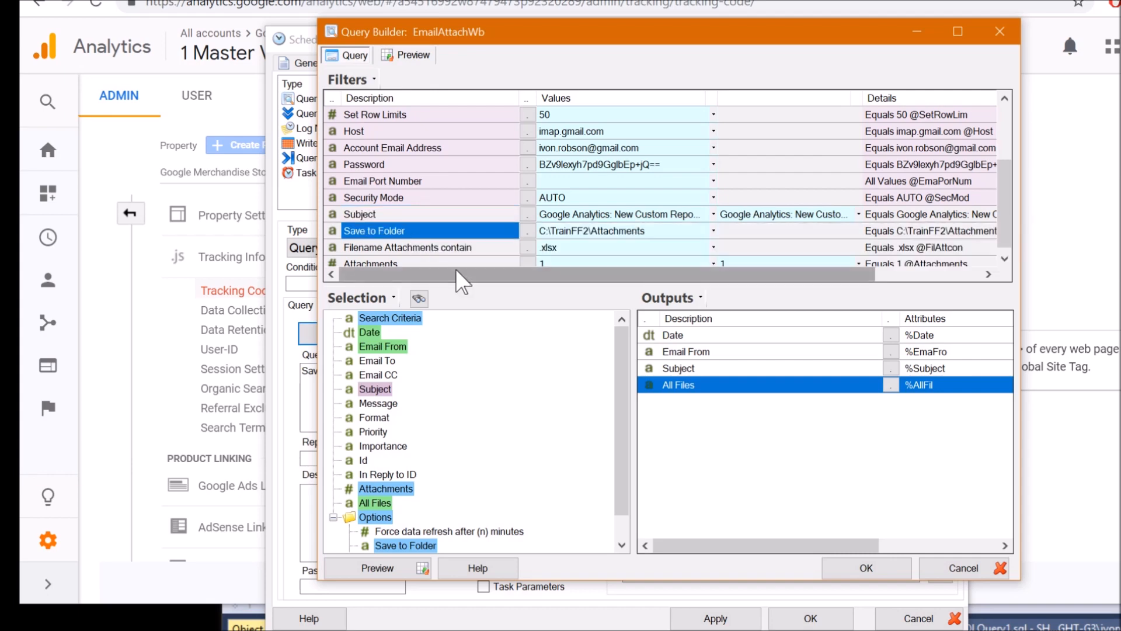
pyautogui.moveTo(366, 233)
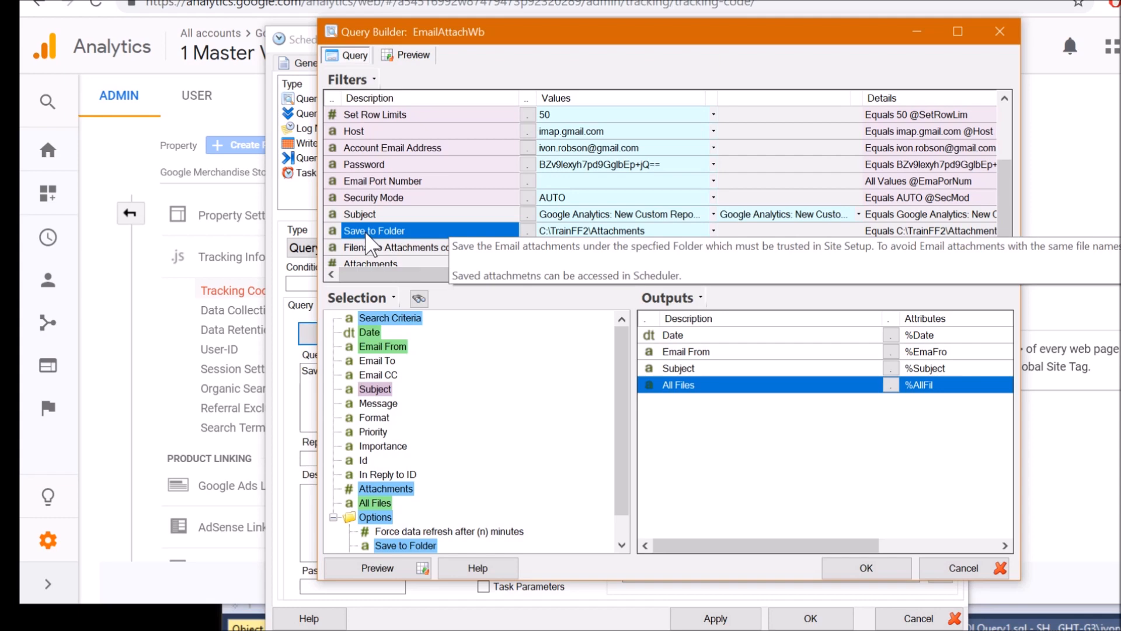
pyautogui.click(608, 233)
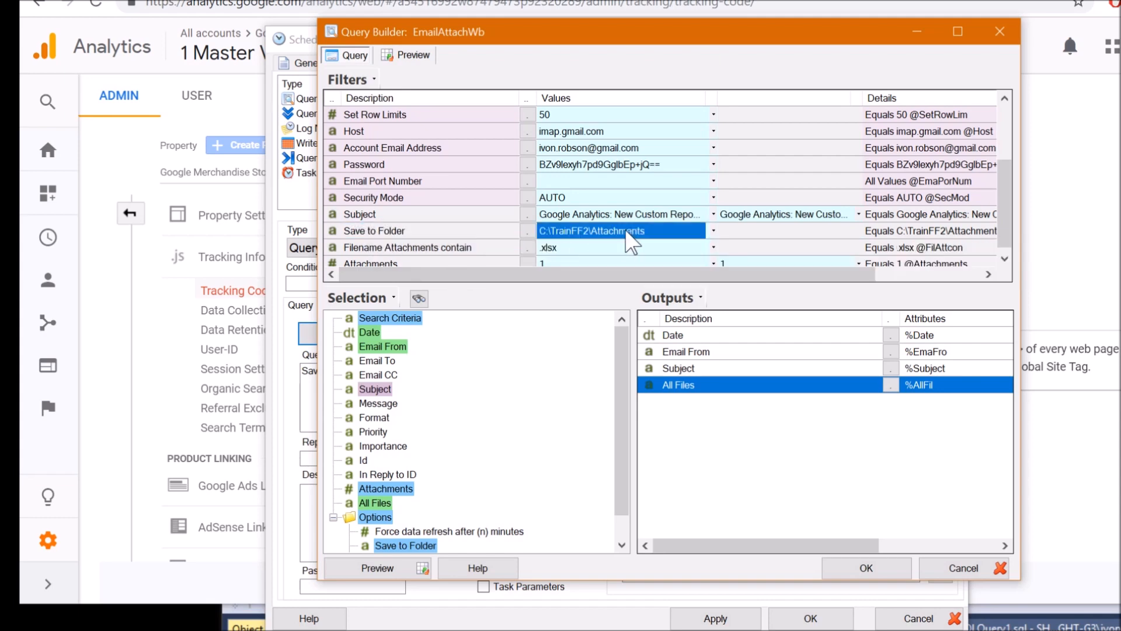
pyautogui.scroll(-1, 458, 505)
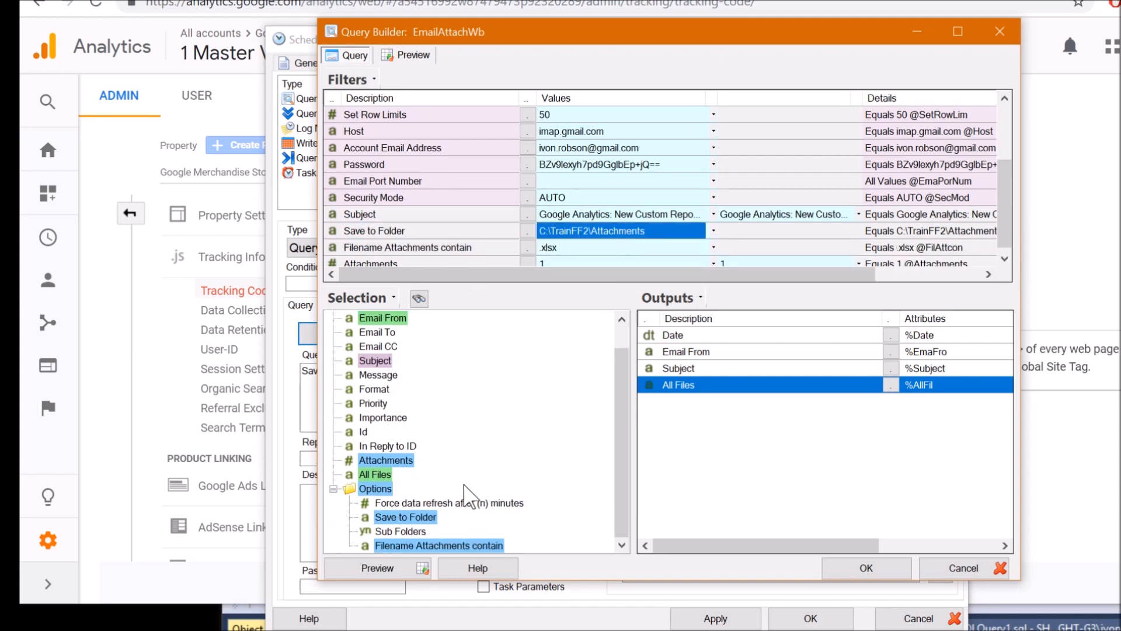
pyautogui.click(370, 488)
pyautogui.click(392, 517)
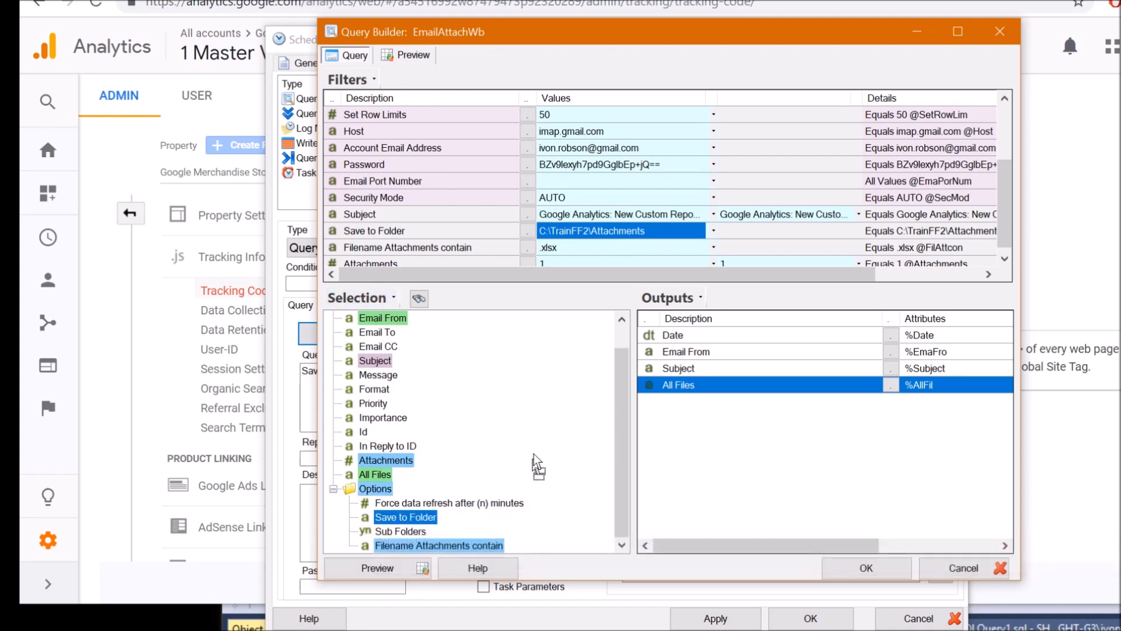
pyautogui.click(446, 232)
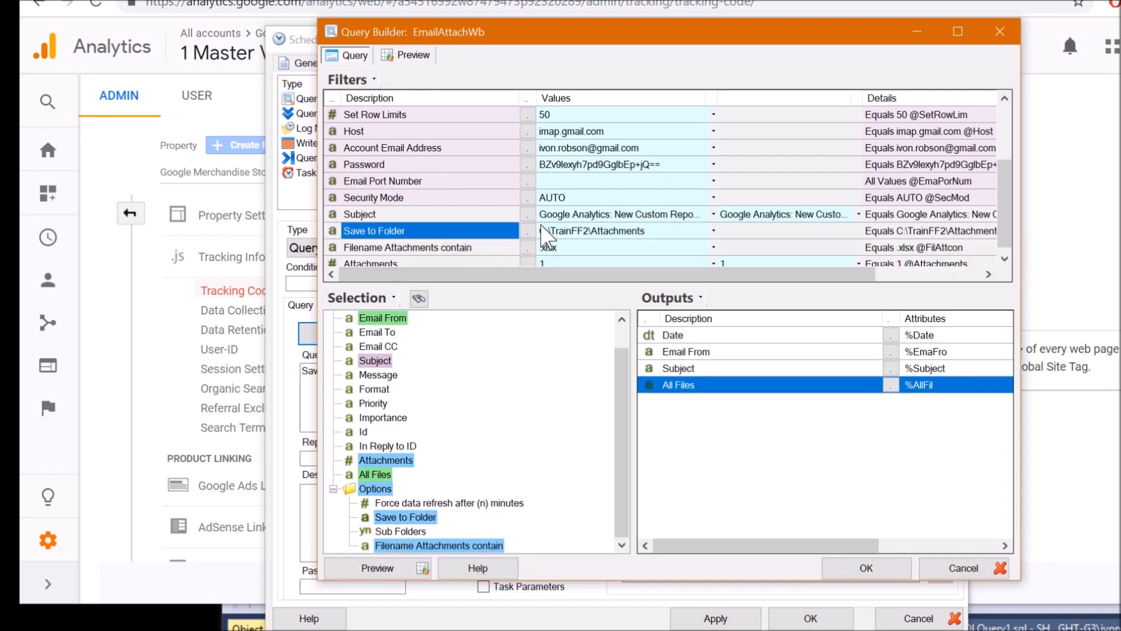
pyautogui.click(577, 235)
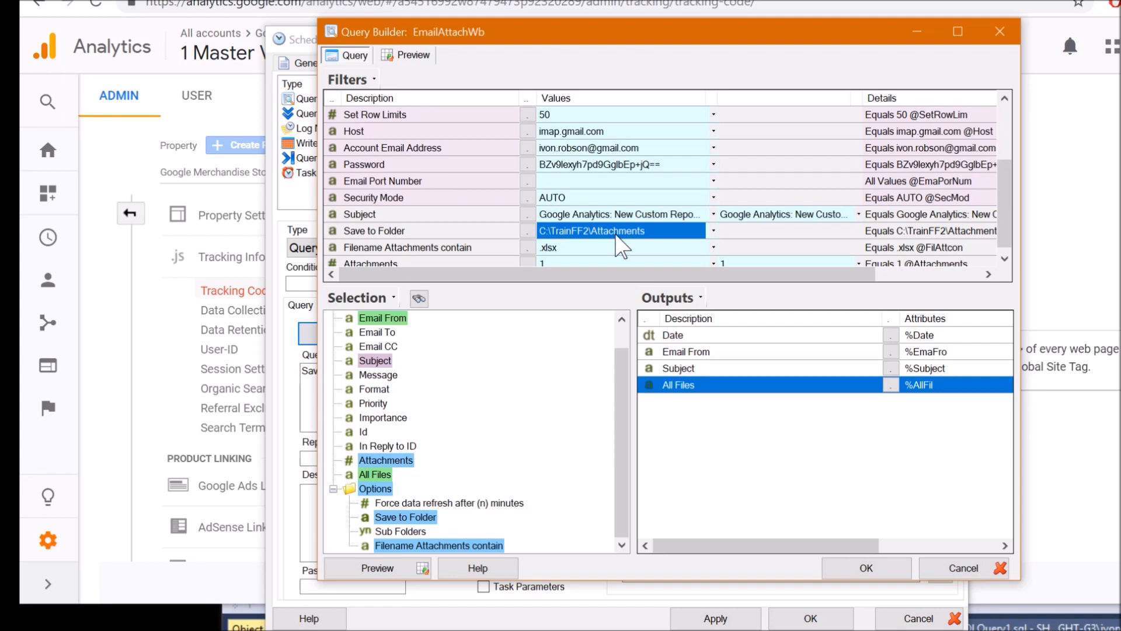
pyautogui.click(451, 248)
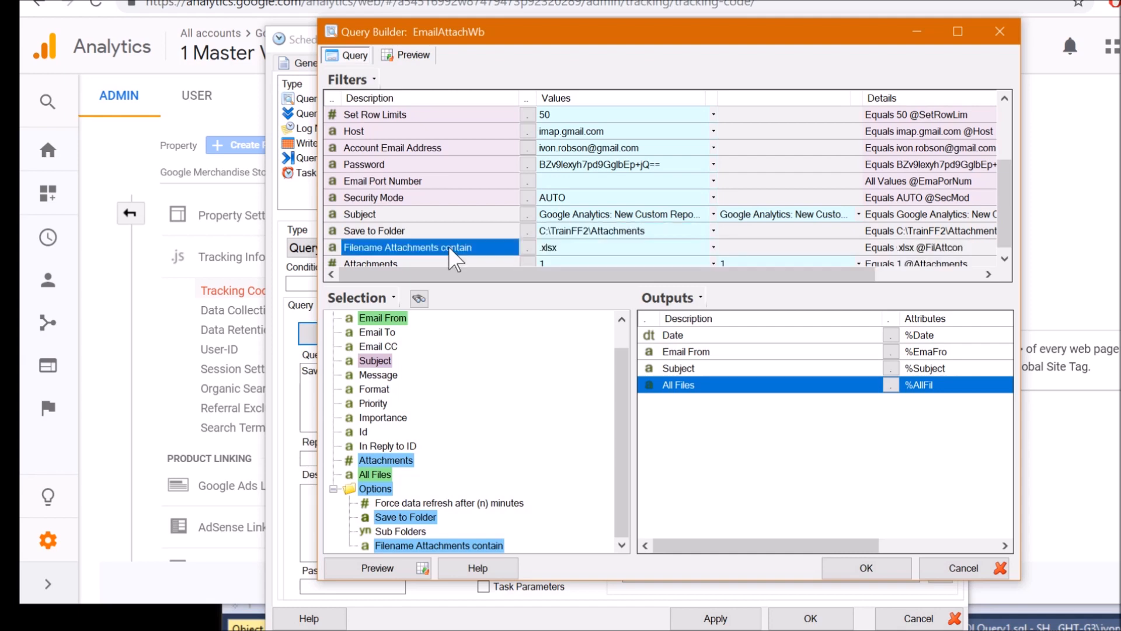
pyautogui.scroll(-1, 437, 254)
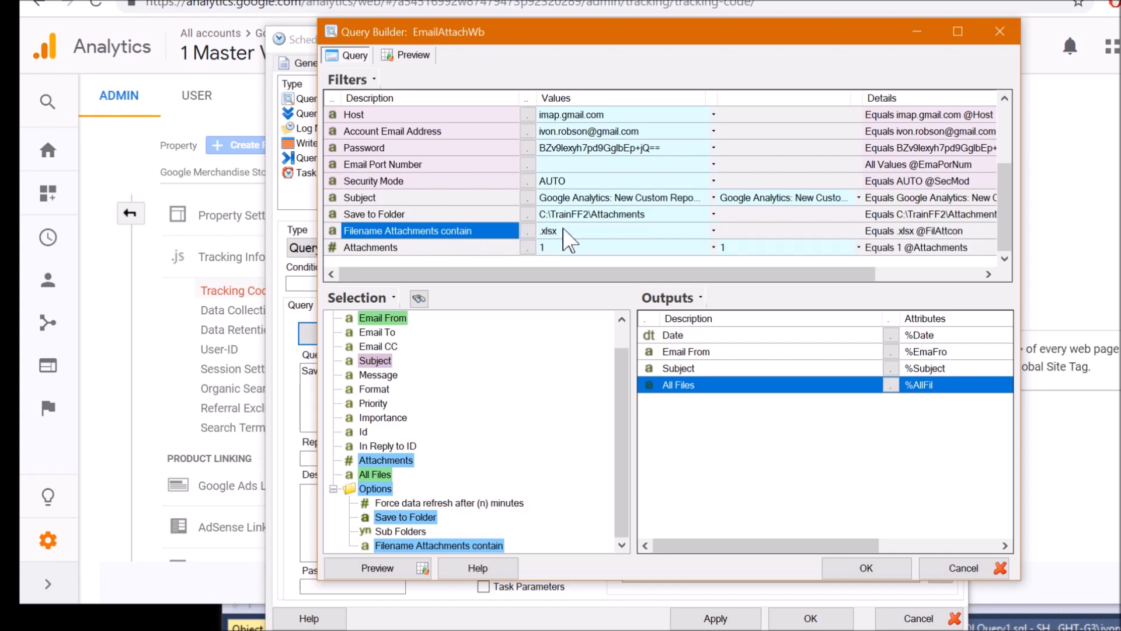
pyautogui.click(564, 232)
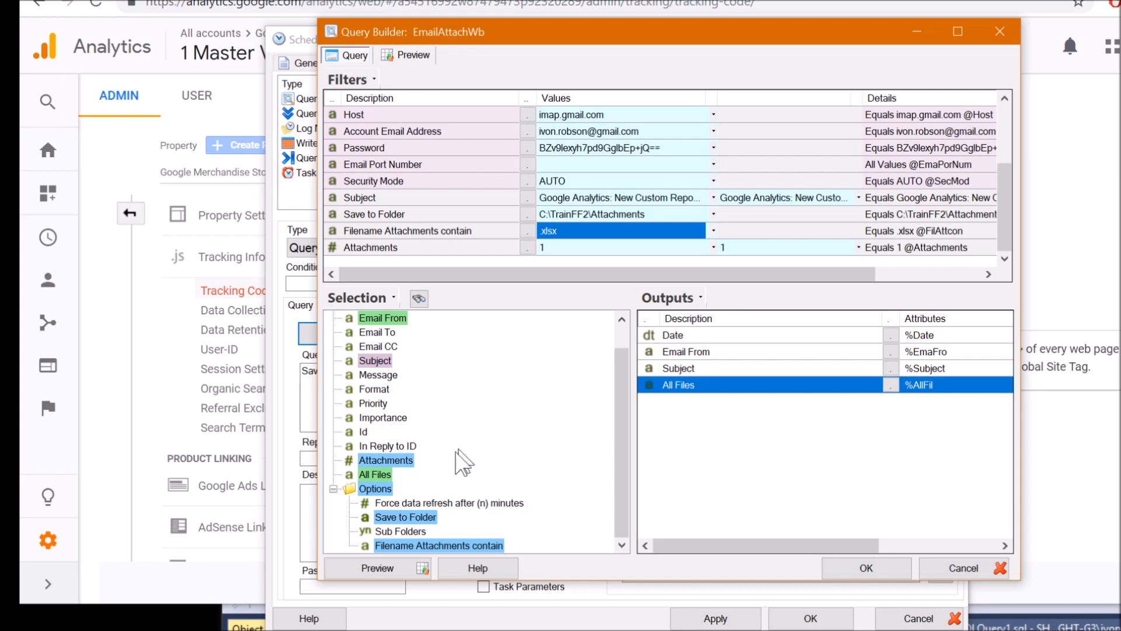
pyautogui.click(449, 543)
pyautogui.moveTo(449, 533); pyautogui.dragTo(478, 288)
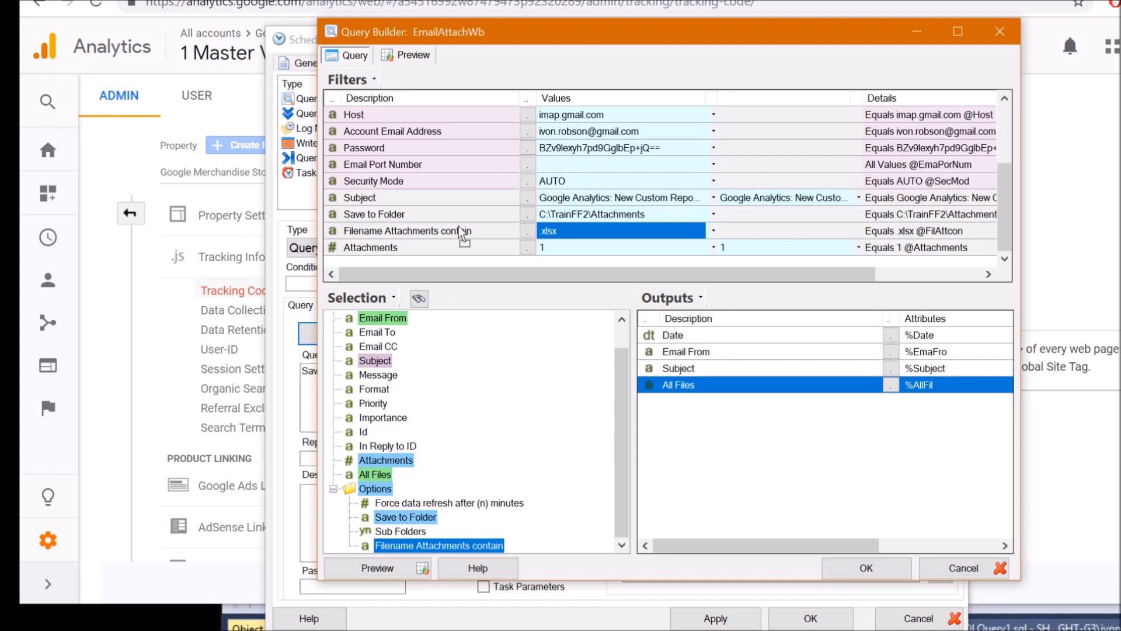
pyautogui.moveTo(459, 228); pyautogui.dragTo(460, 228)
pyautogui.click(382, 462)
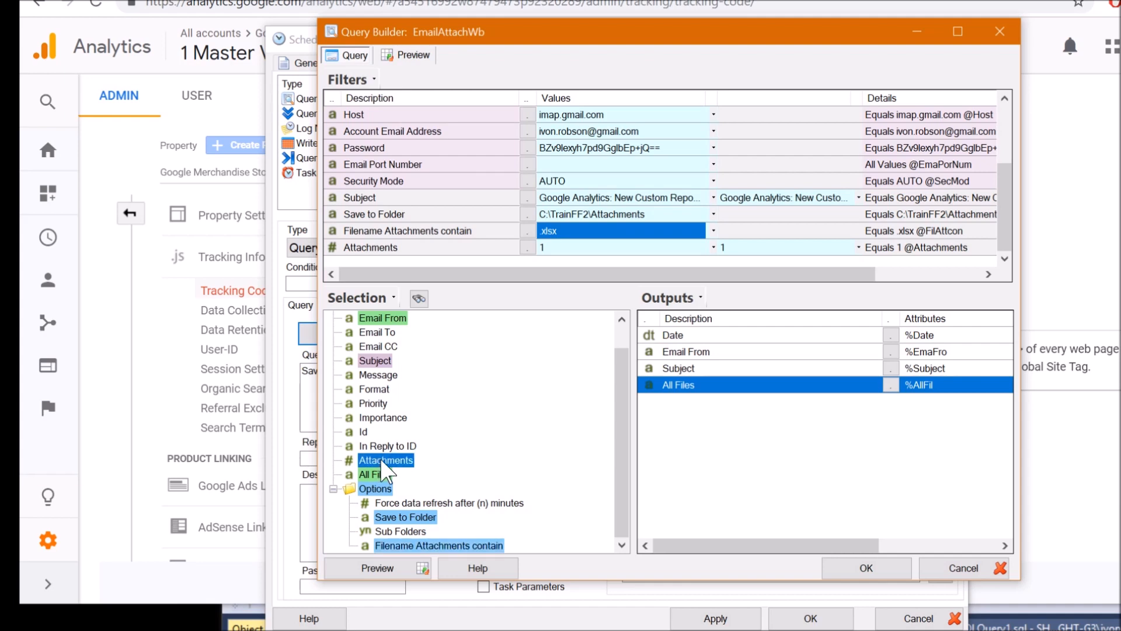
pyautogui.click(632, 251)
pyautogui.click(751, 250)
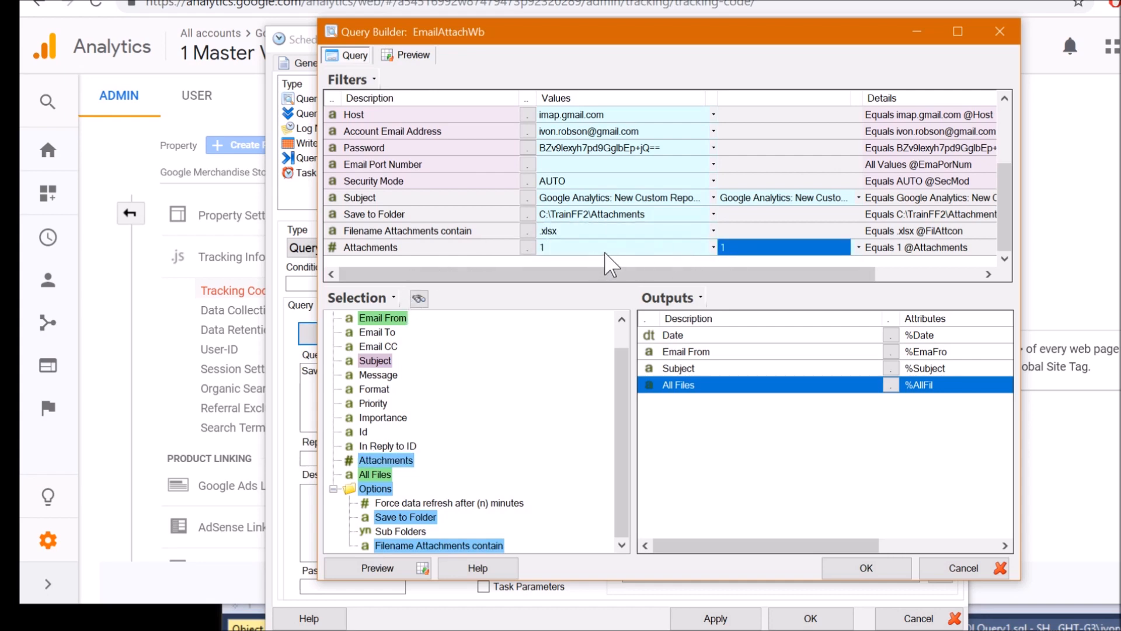
# Preview the attachment query and enlarge the results window to show full file paths
pyautogui.click(401, 570)
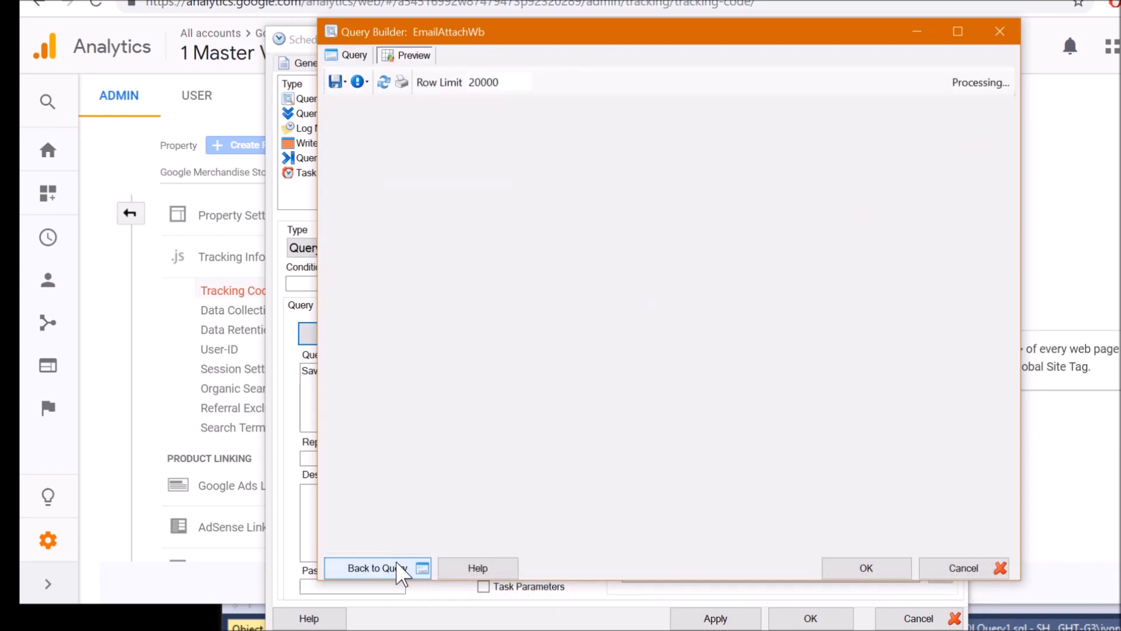
pyautogui.click(477, 140)
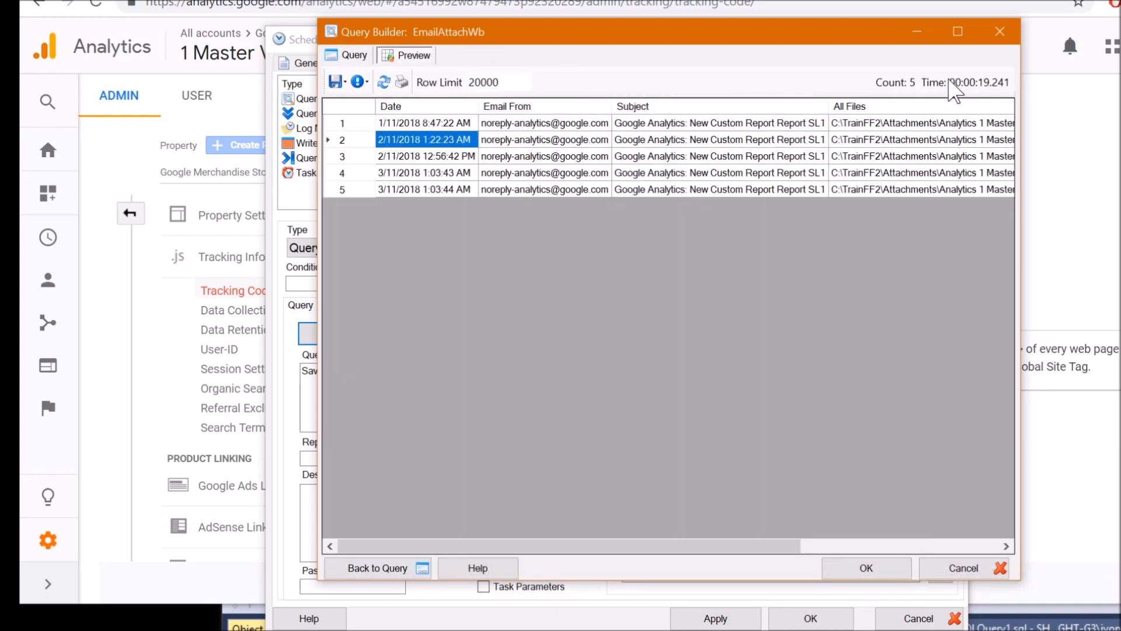
pyautogui.click(681, 161)
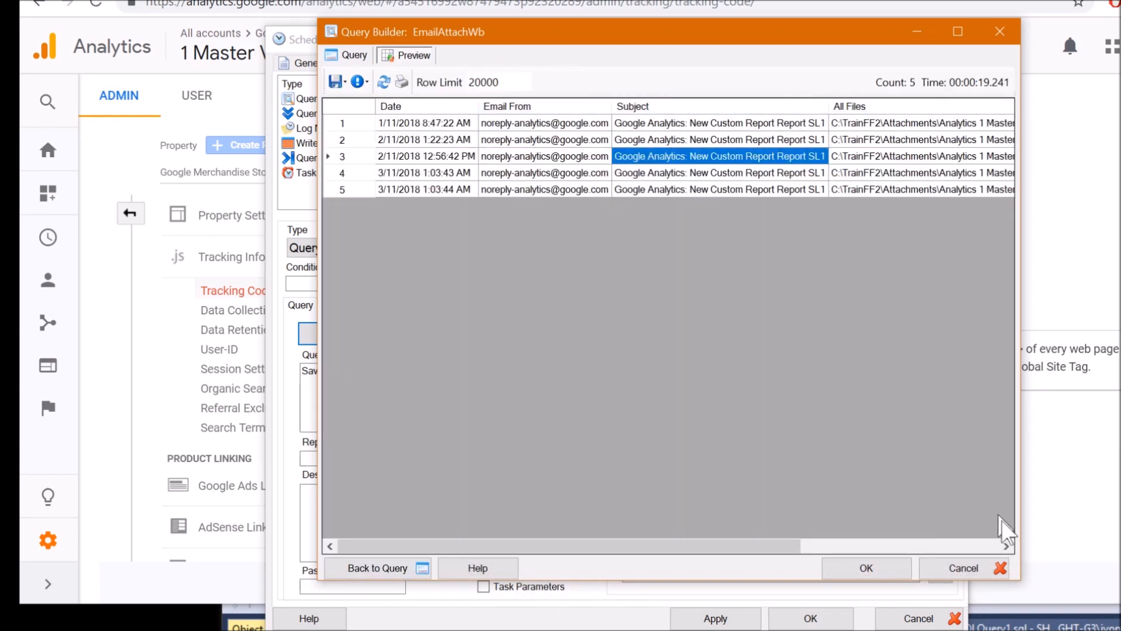
pyautogui.moveTo(1025, 576); pyautogui.dragTo(1120, 538)
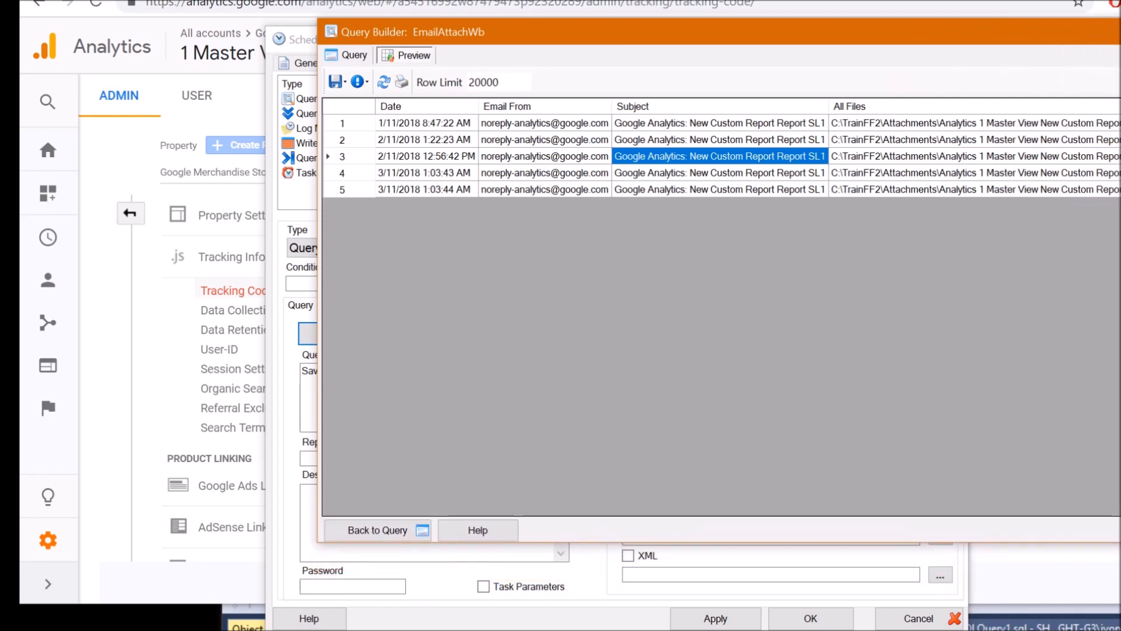
pyautogui.moveTo(783, 40); pyautogui.dragTo(512, 118)
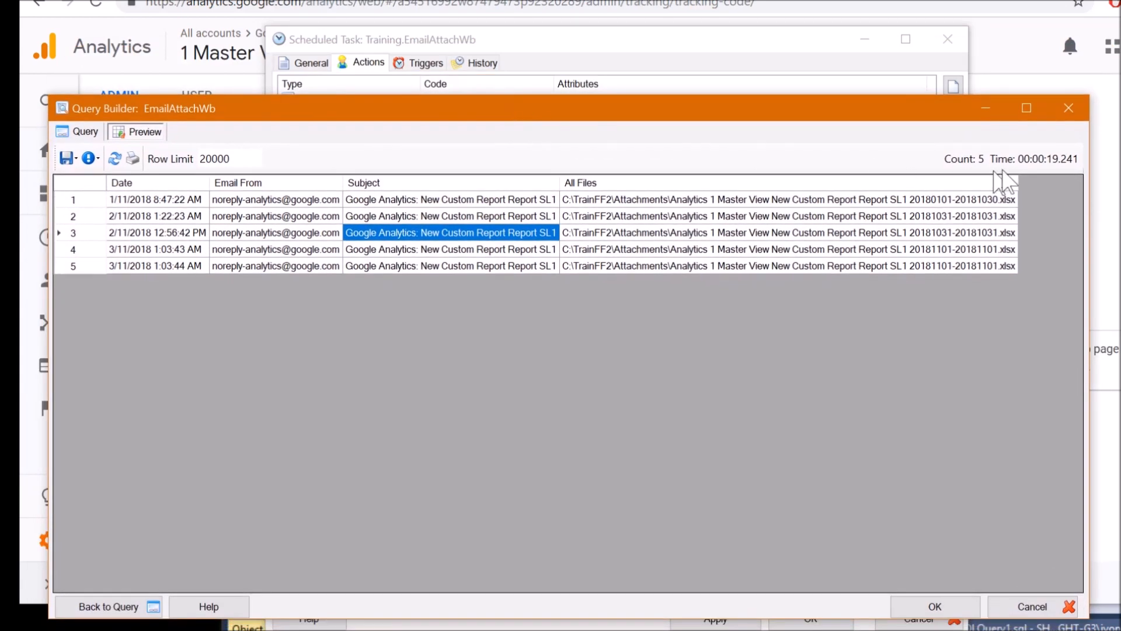
# Inspect the saved .xlsx file paths of the emailed reports in the All Files column
pyautogui.click(621, 200)
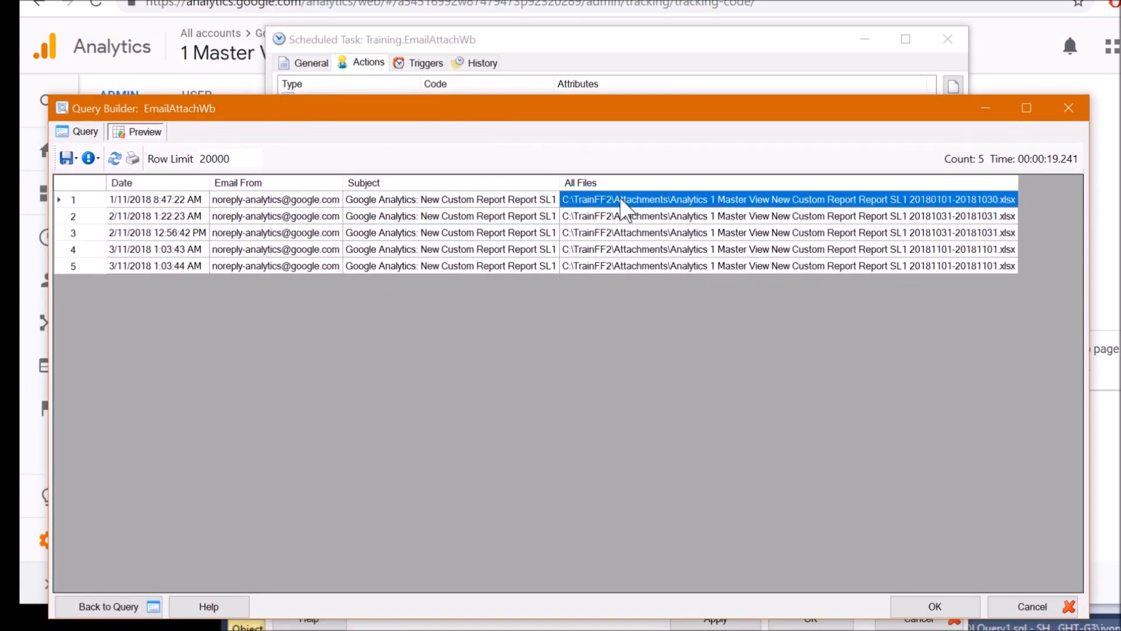
pyautogui.click(619, 232)
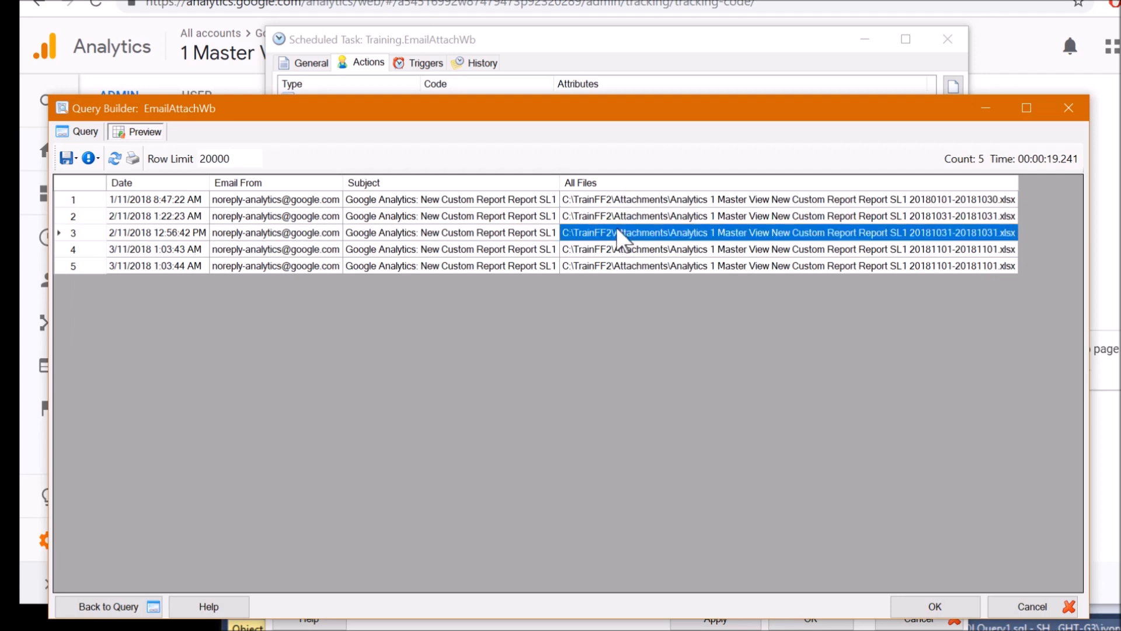
pyautogui.click(642, 202)
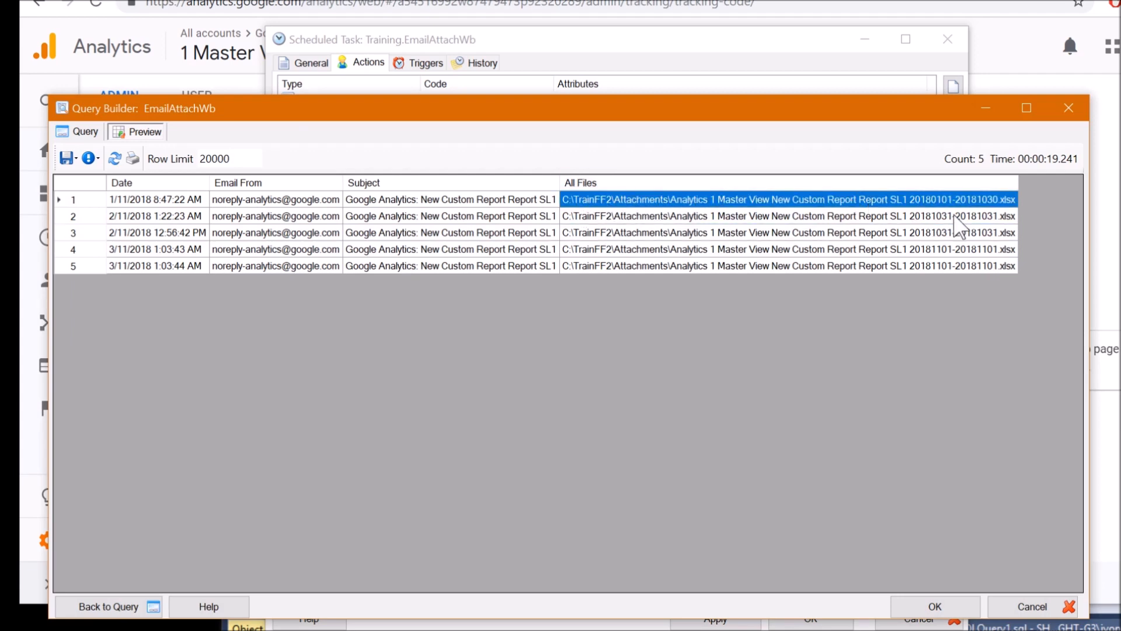
pyautogui.click(607, 217)
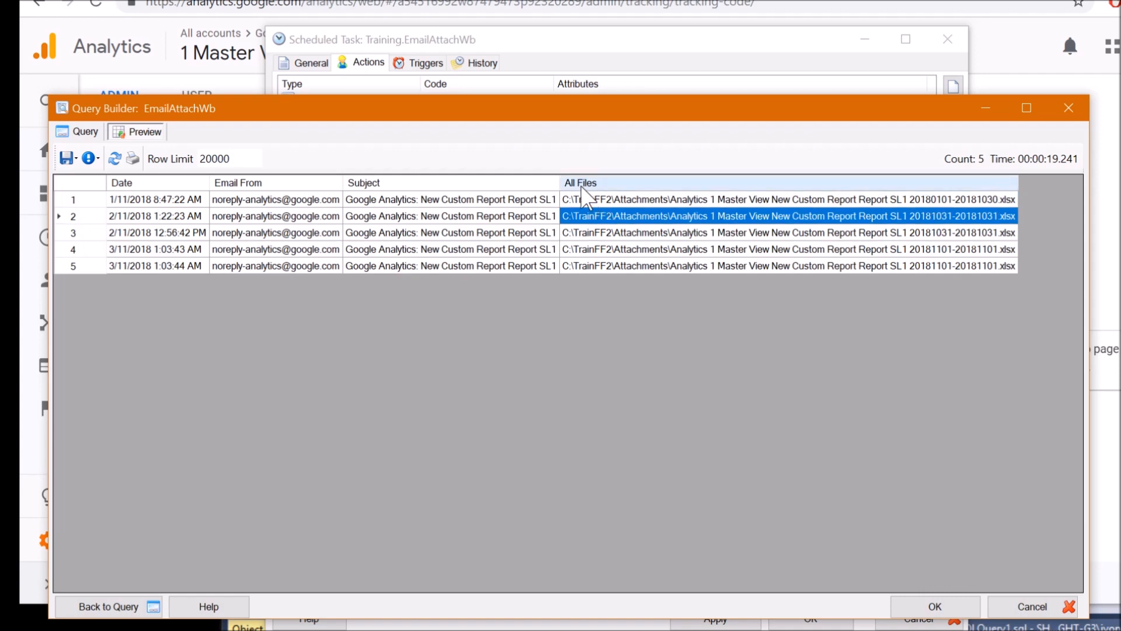
pyautogui.click(619, 234)
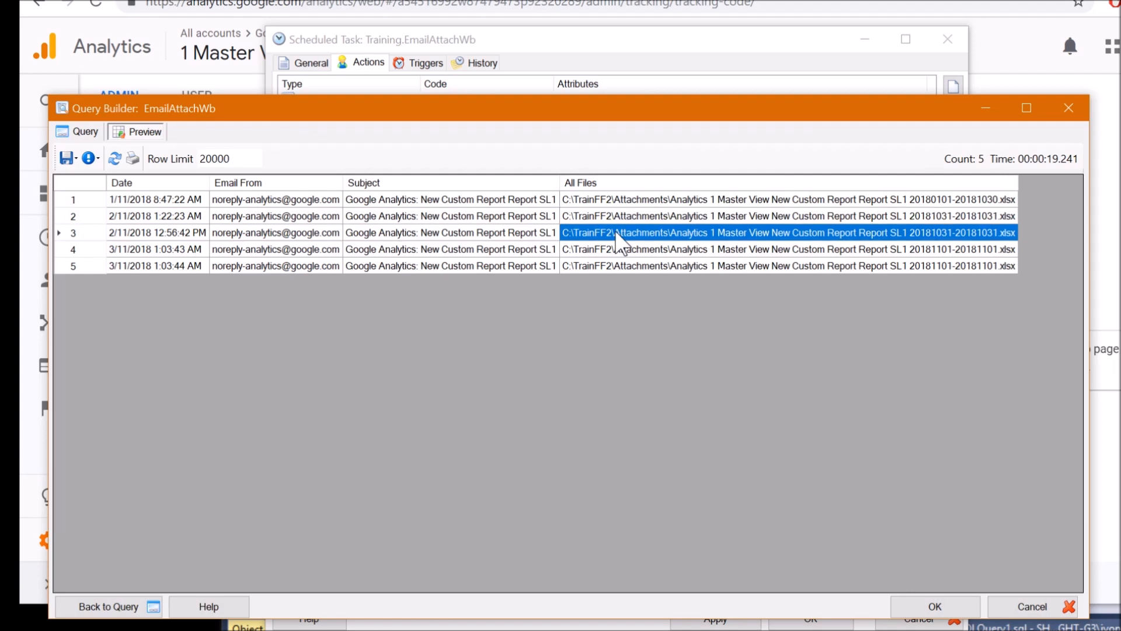
pyautogui.click(715, 218)
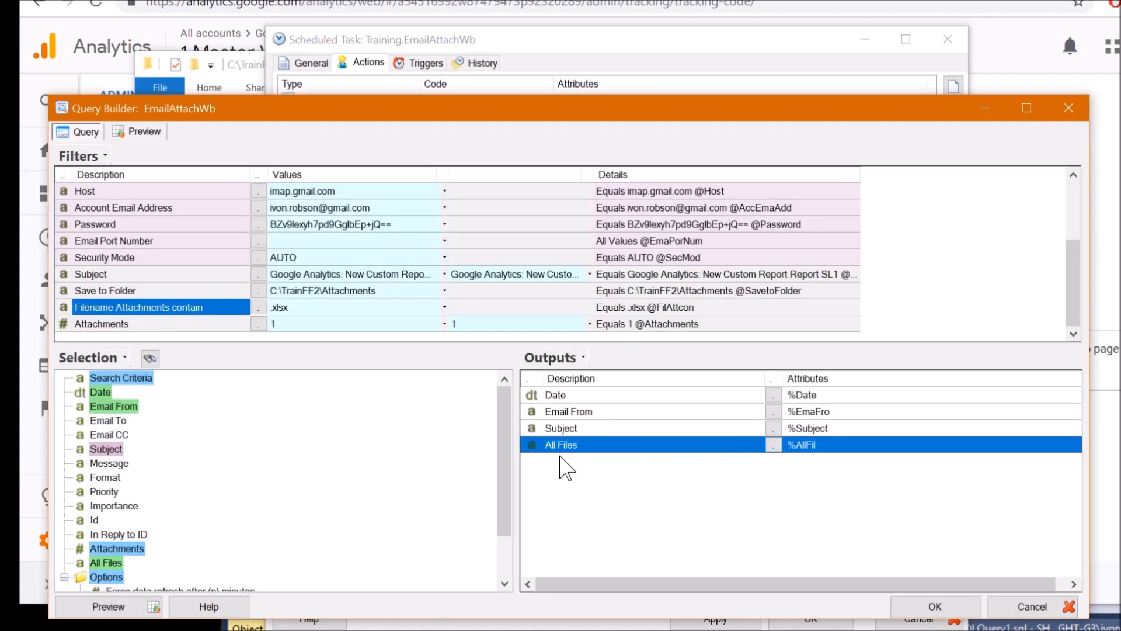
# Open the All Files output options and insert FindDelimitedList found by searching 'deli'
pyautogui.rightClick(559, 451)
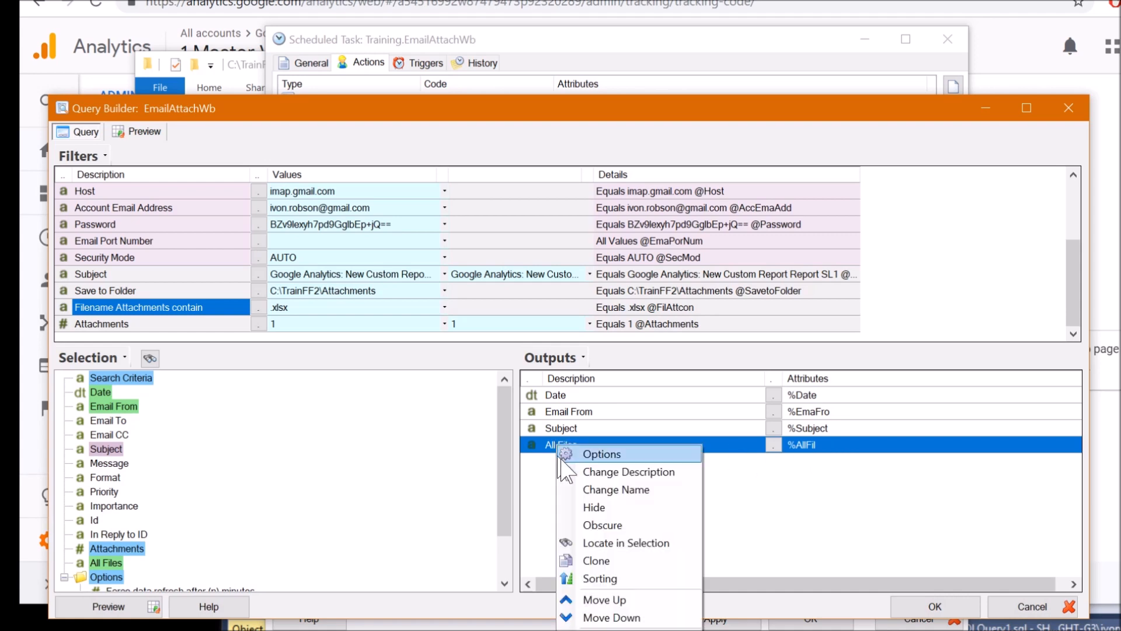
pyautogui.click(601, 454)
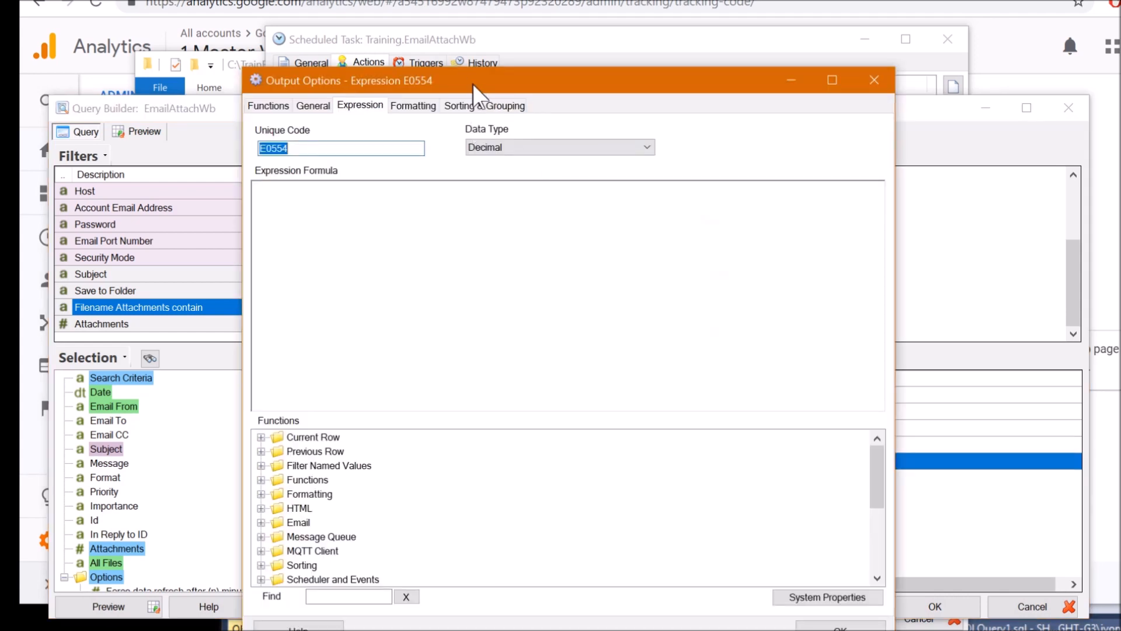
pyautogui.moveTo(474, 85); pyautogui.dragTo(550, 46)
pyautogui.click(406, 555)
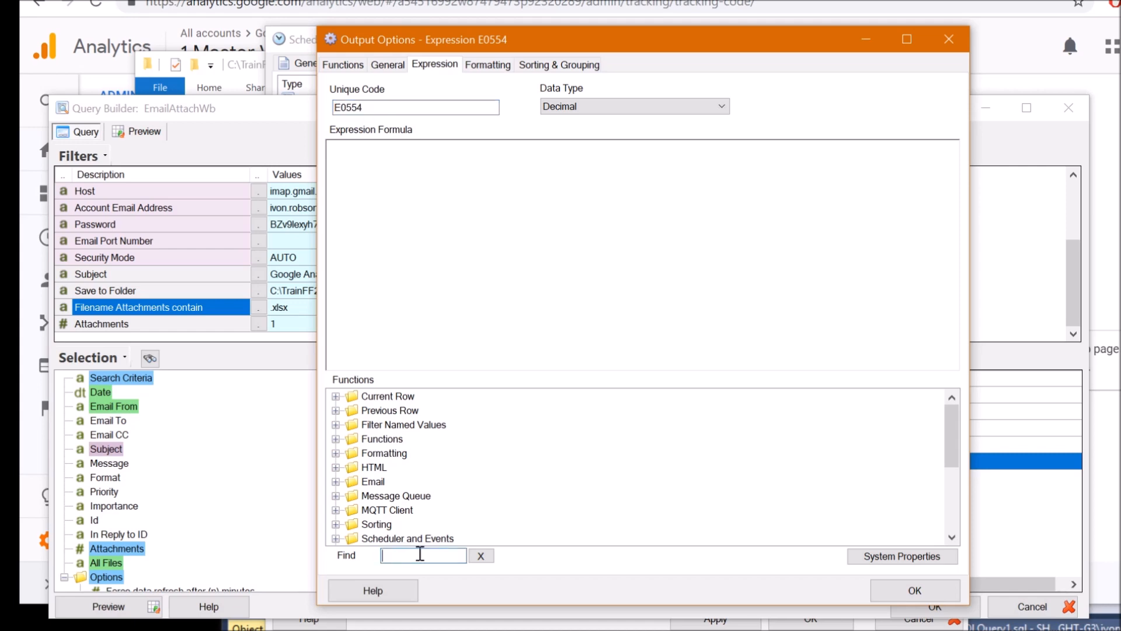
pyautogui.write('file')
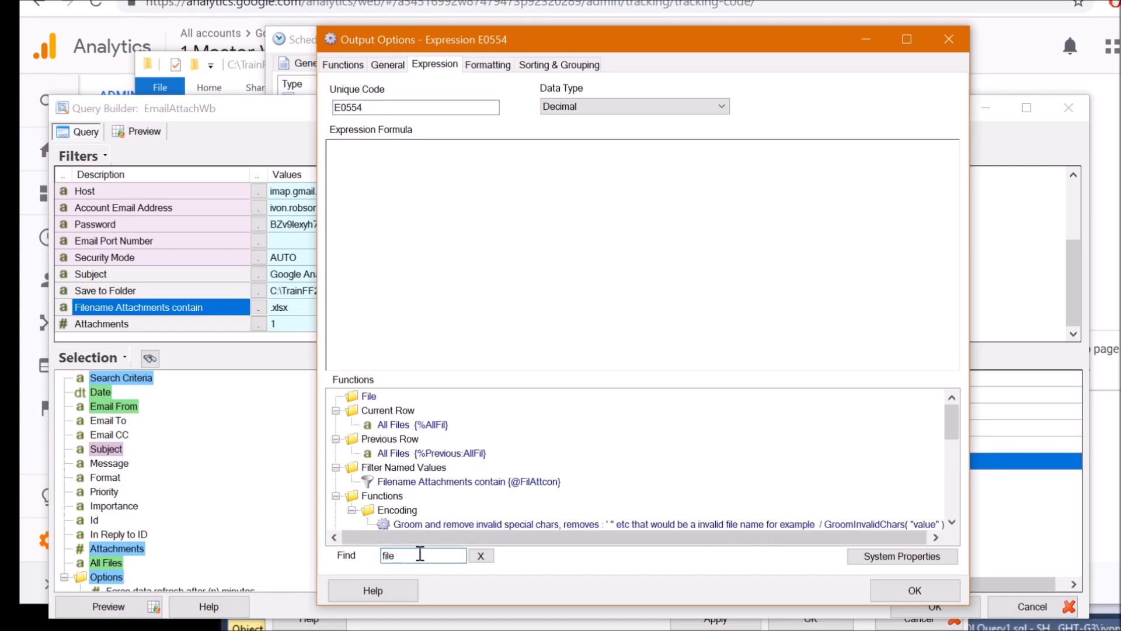
pyautogui.press('BackSpace')
pyautogui.press('BackSpace')
pyautogui.press('BackSpace')
pyautogui.press('BackSpace')
pyautogui.write('deli')
pyautogui.doubleClick(486, 425)
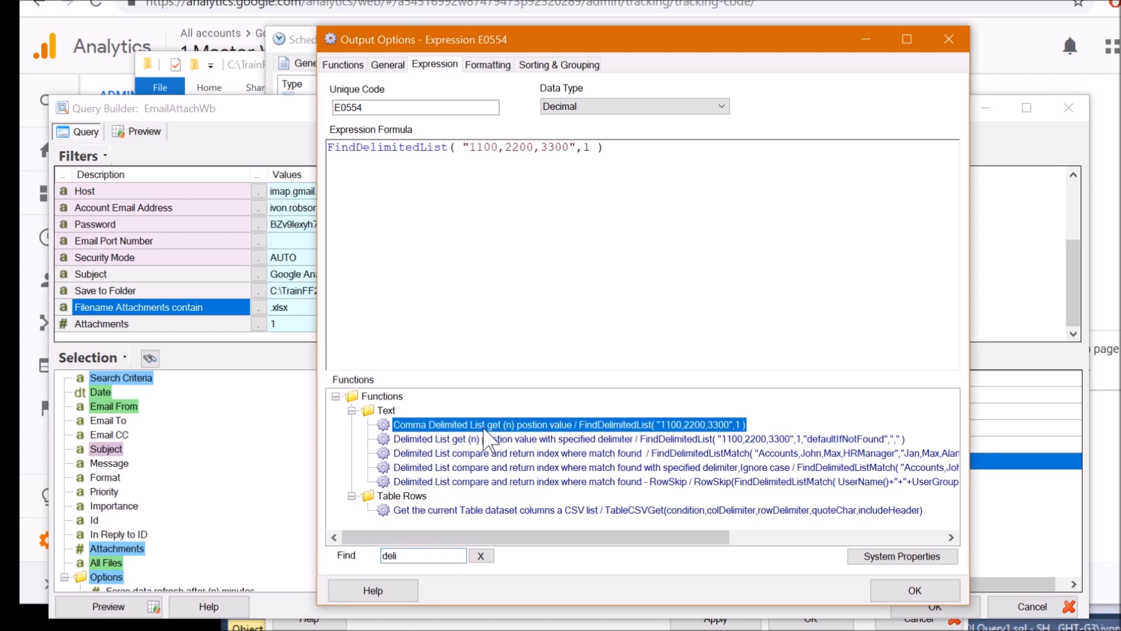
# Examine the formula's 1100,2200,3300 list and position 1 arguments, then cancel both dialogs unchanged
pyautogui.click(479, 160)
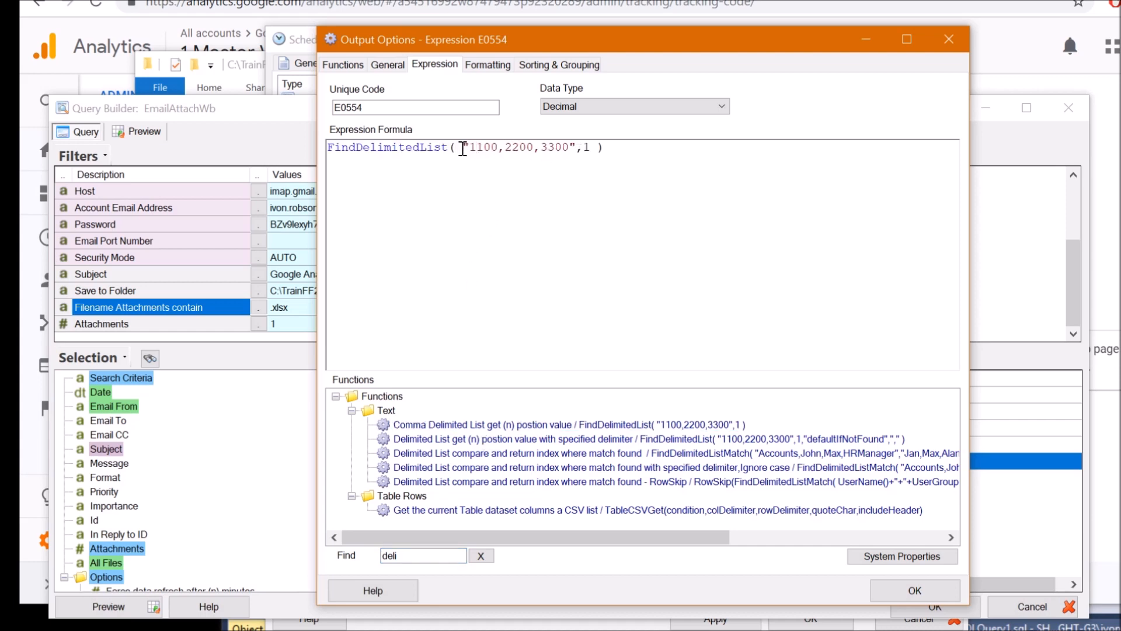
pyautogui.moveTo(463, 148); pyautogui.dragTo(558, 153)
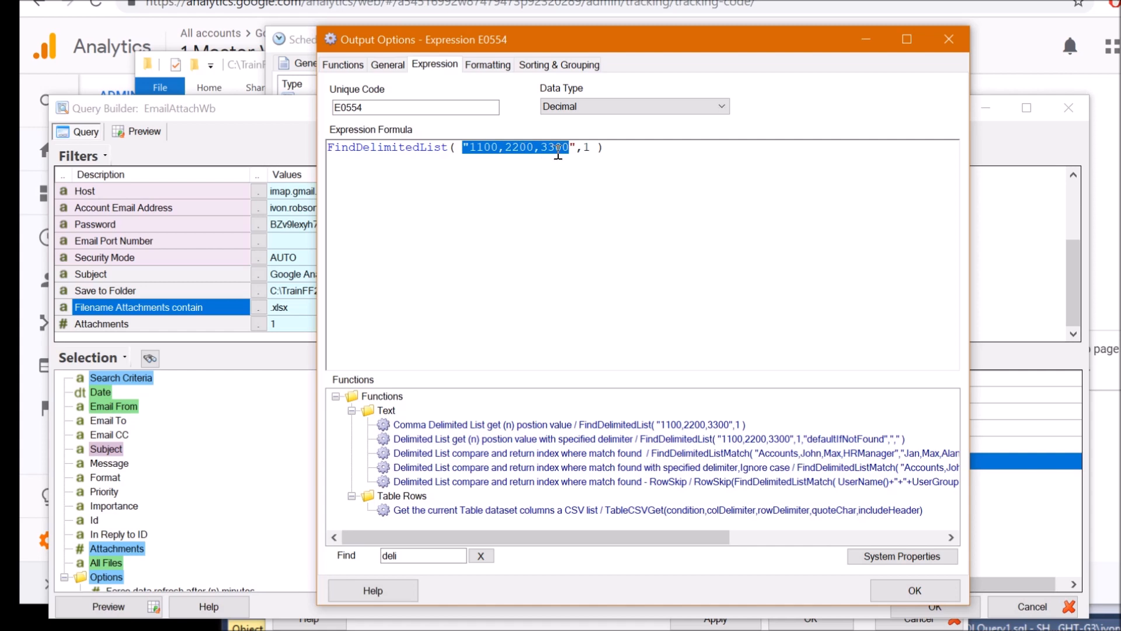
pyautogui.click(587, 146)
pyautogui.doubleClick(586, 147)
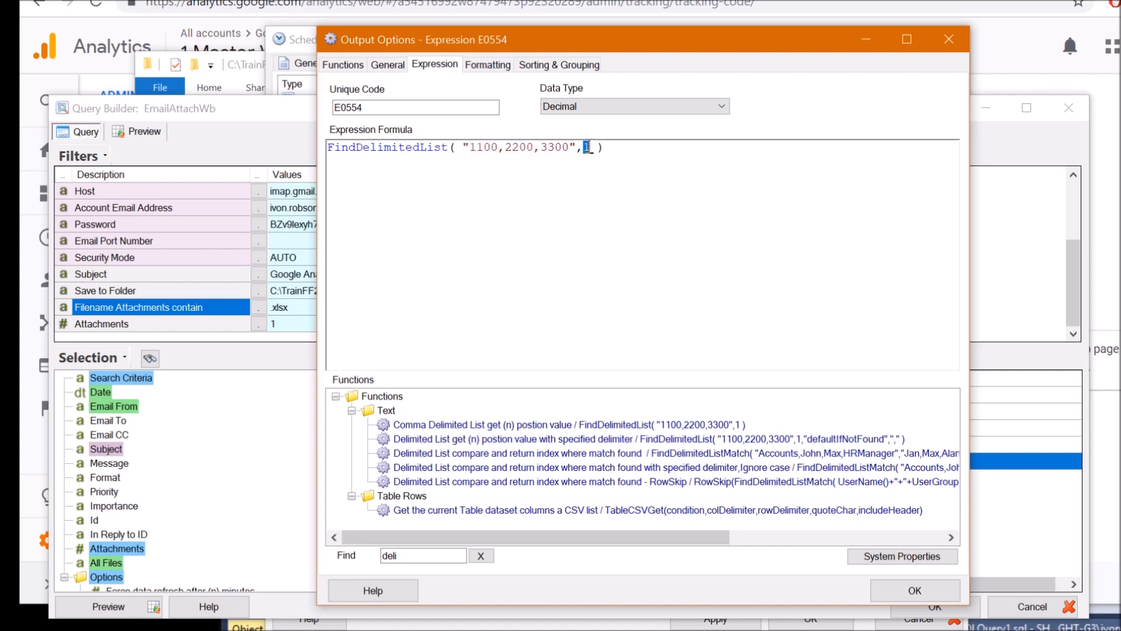
pyautogui.click(618, 144)
pyautogui.click(949, 39)
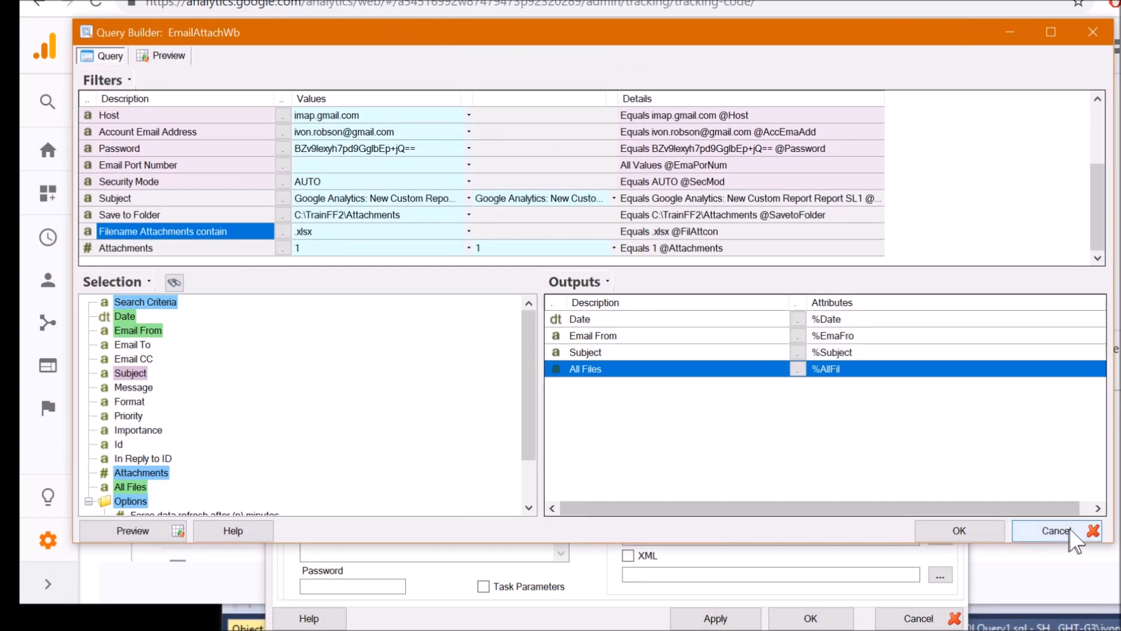
pyautogui.click(1077, 529)
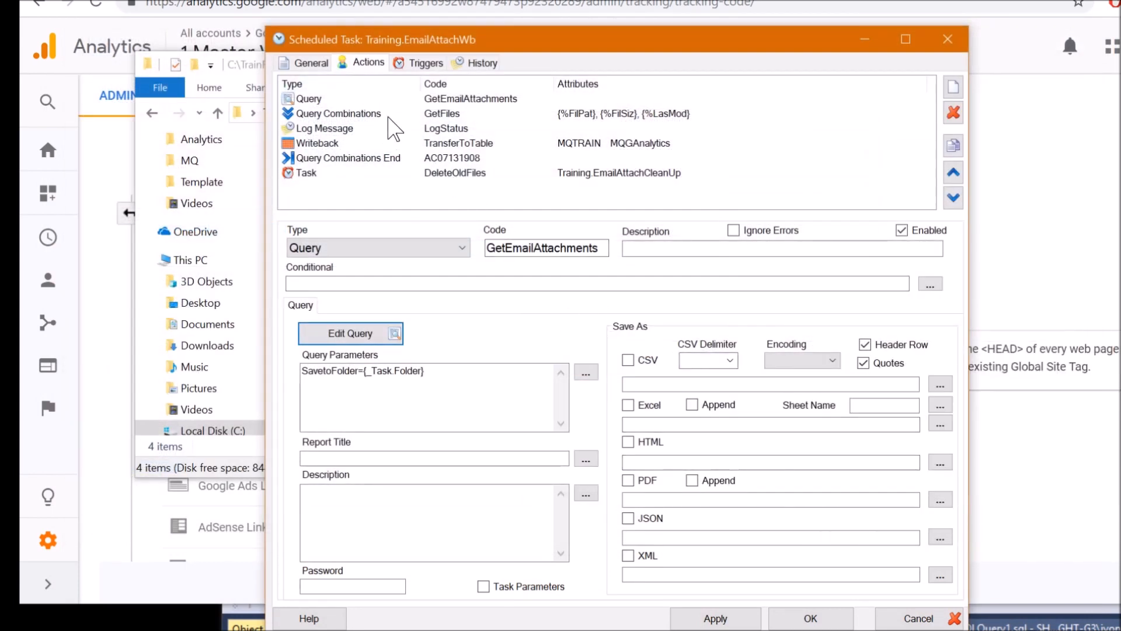
# Compare the GetFiles and GetEmailAttachments action settings, settling on GetFiles
pyautogui.click(384, 114)
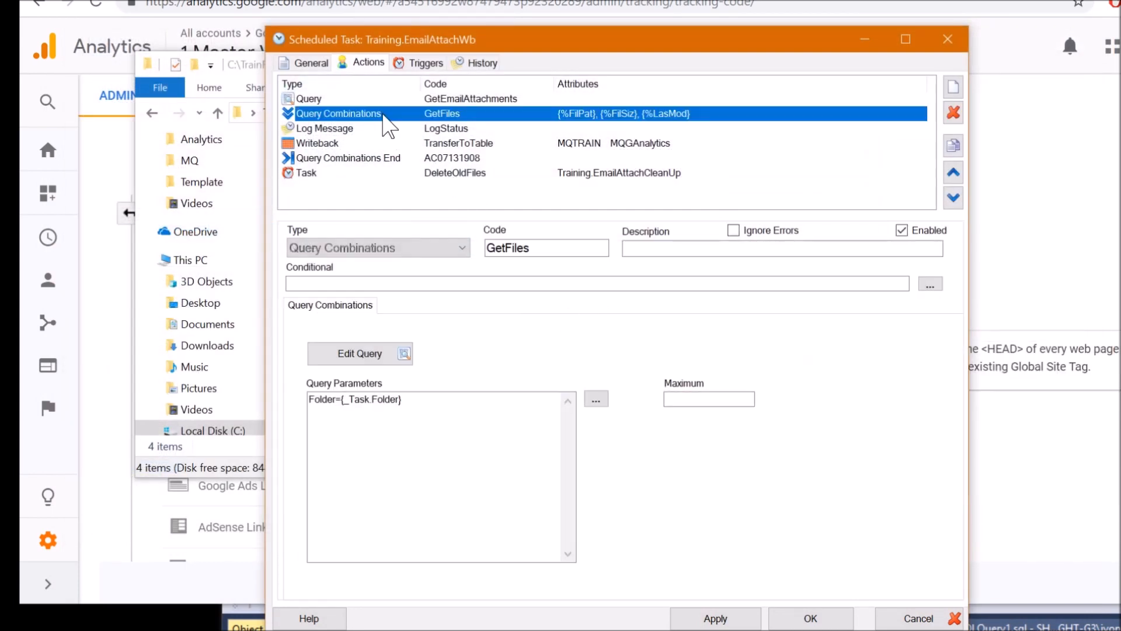
pyautogui.click(438, 100)
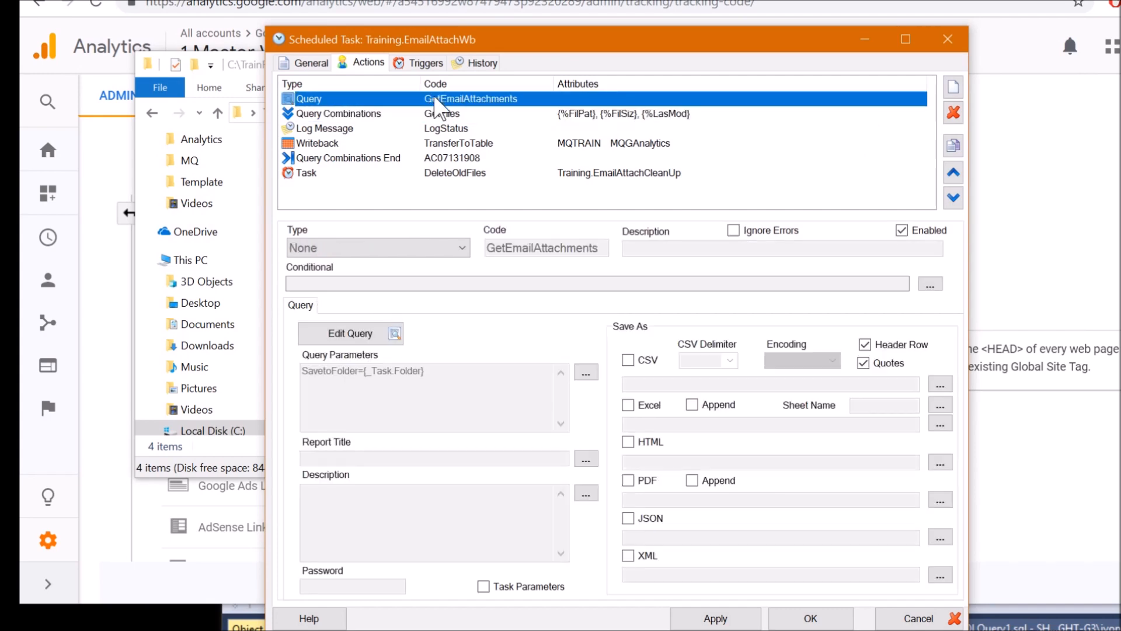
pyautogui.click(392, 115)
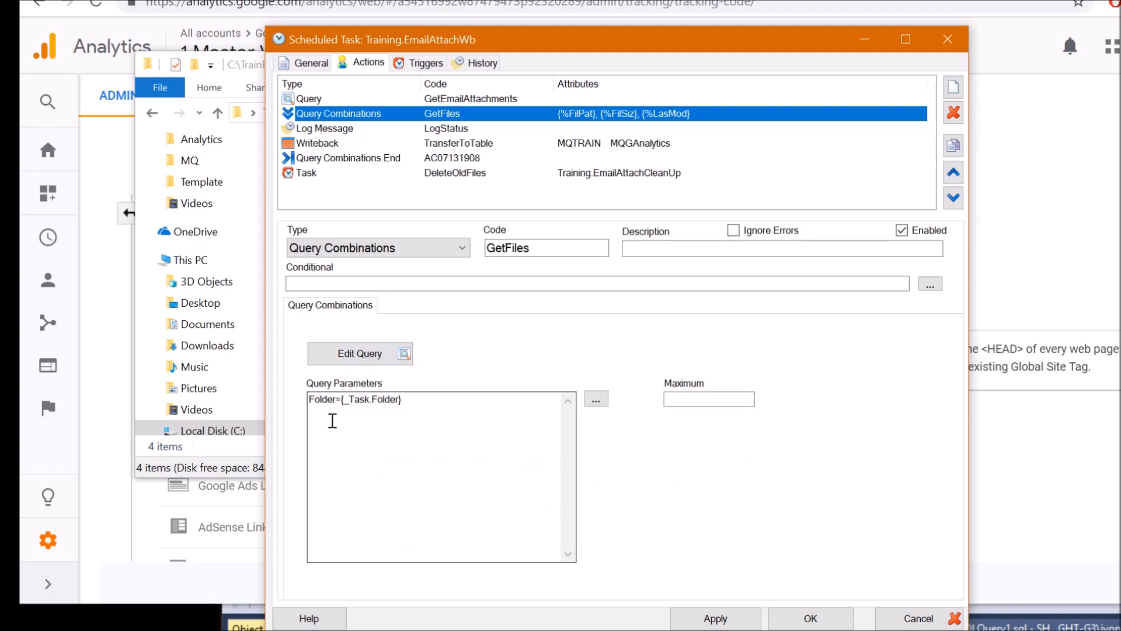
# Open the GetFiles query and check its File List table and Folder C:\TrainFF2\Attachments filter
pyautogui.click(360, 353)
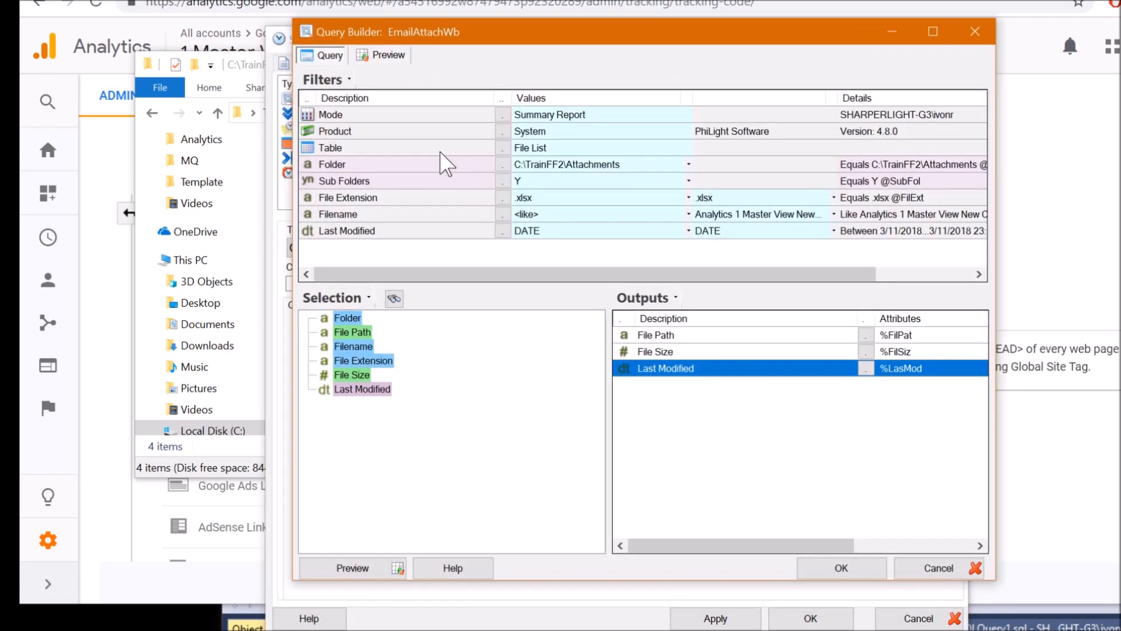
pyautogui.click(552, 150)
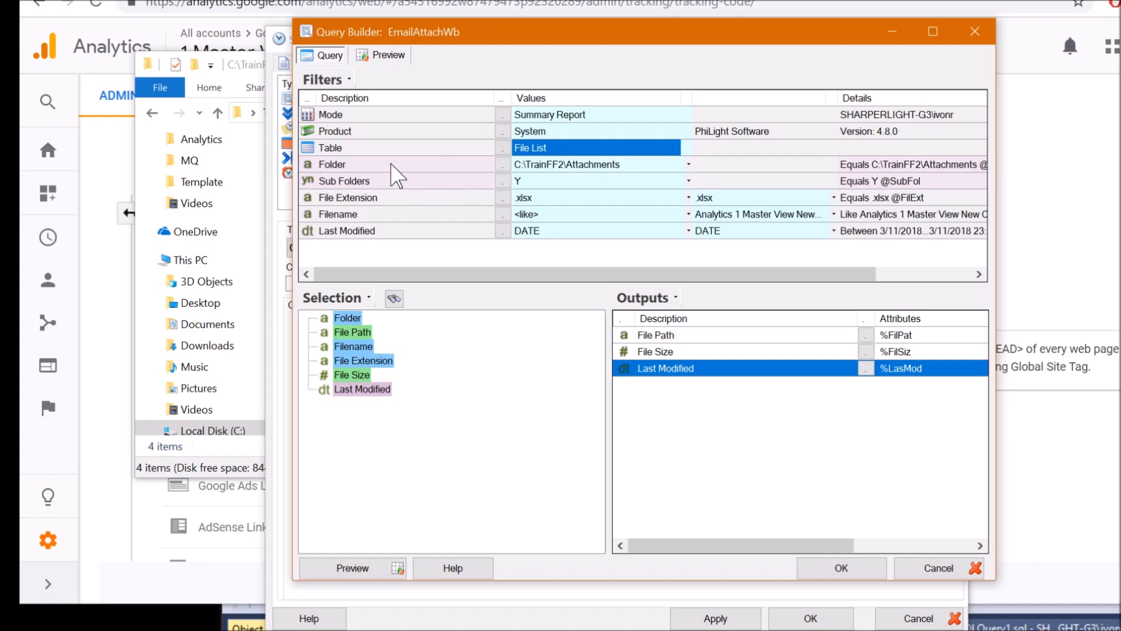
pyautogui.click(397, 165)
pyautogui.click(559, 170)
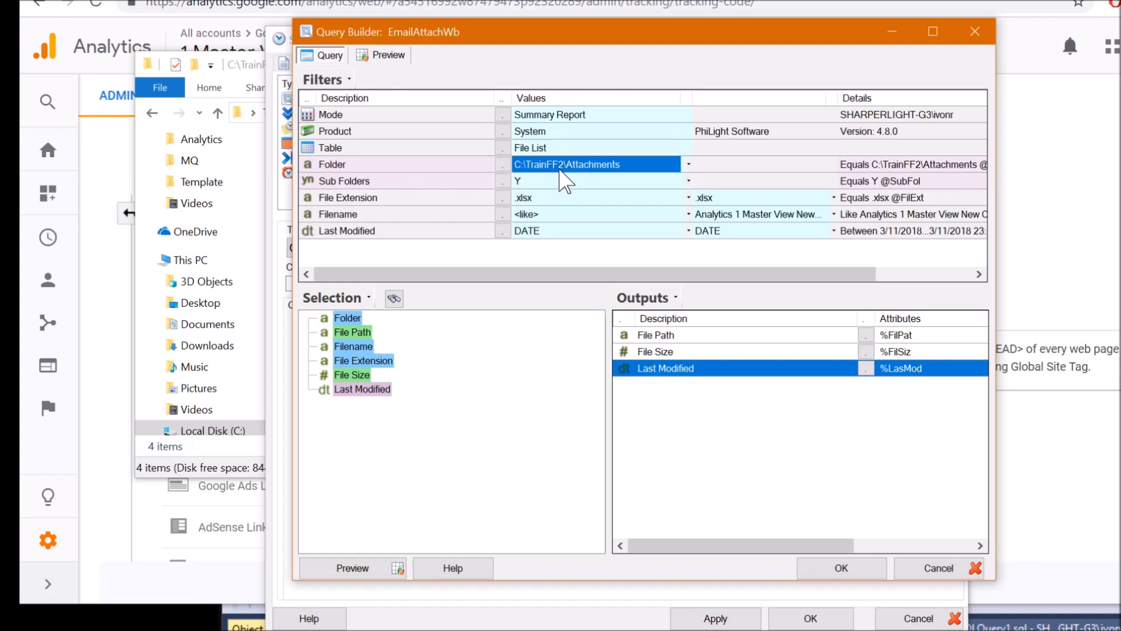
pyautogui.click(346, 166)
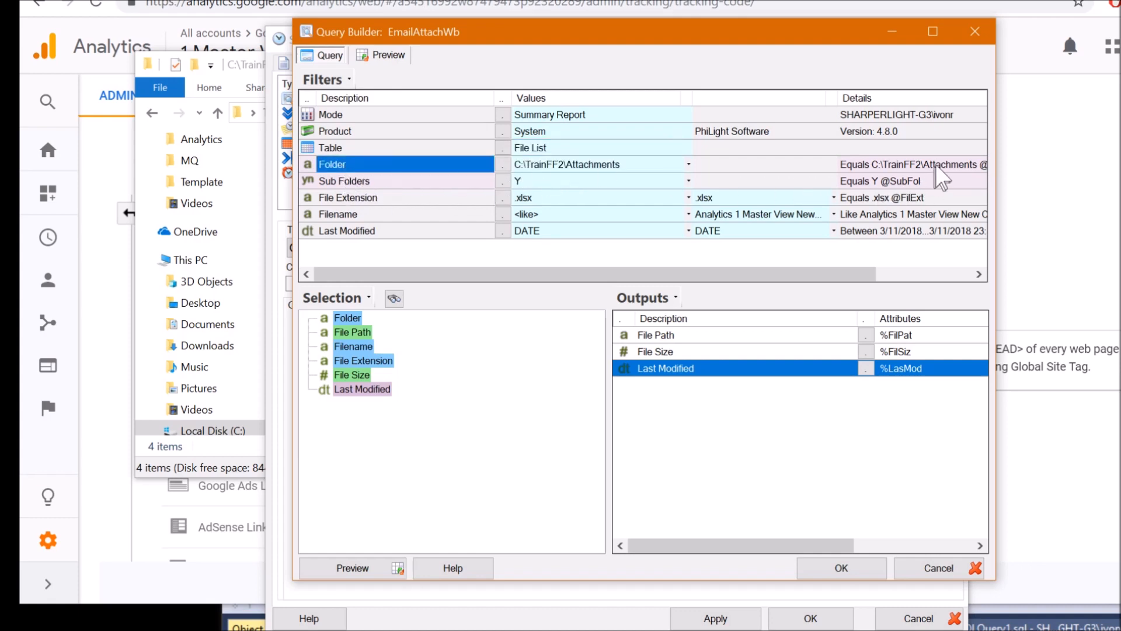
# Cancel the file-listing query and highlight the Folder={_Task.Folder} parameter
pyautogui.click(933, 568)
pyautogui.moveTo(404, 400); pyautogui.dragTo(346, 403)
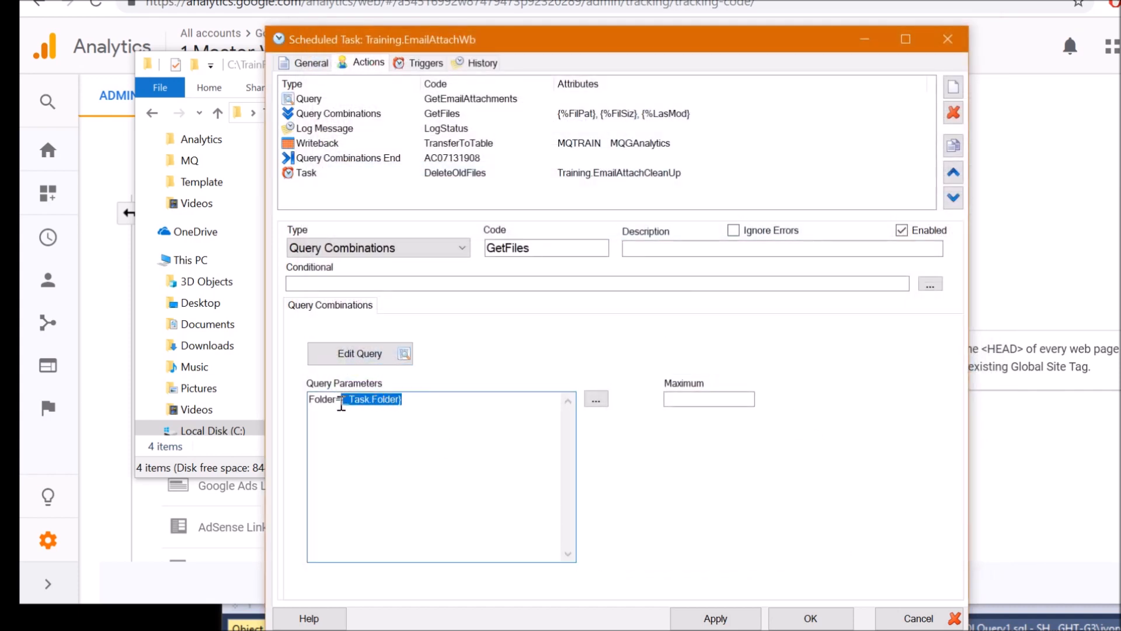
pyautogui.click(314, 62)
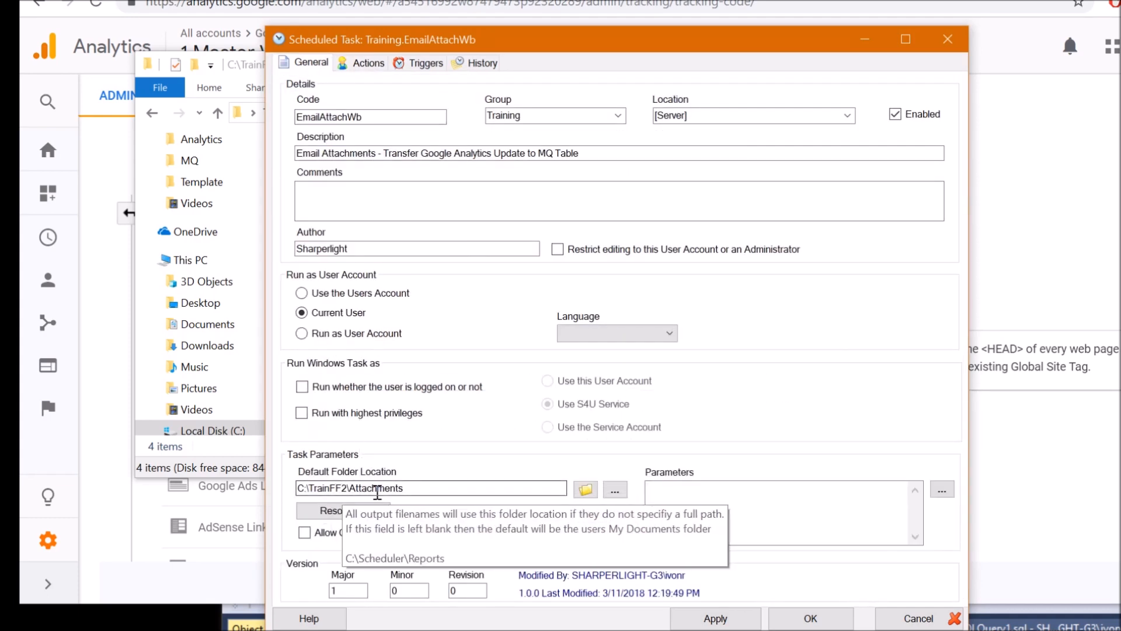
# Verify GetFiles' Folder parameter {_Task.Folder} maps to the Task Default Folder in the lookup
pyautogui.moveTo(418, 490); pyautogui.dragTo(272, 485)
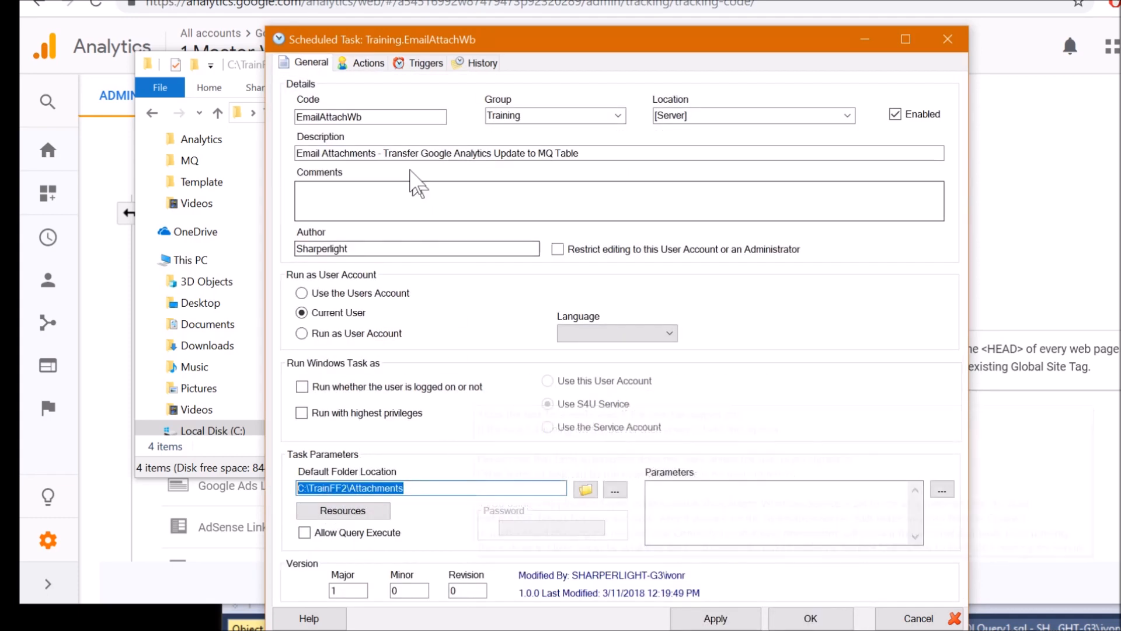
pyautogui.click(367, 63)
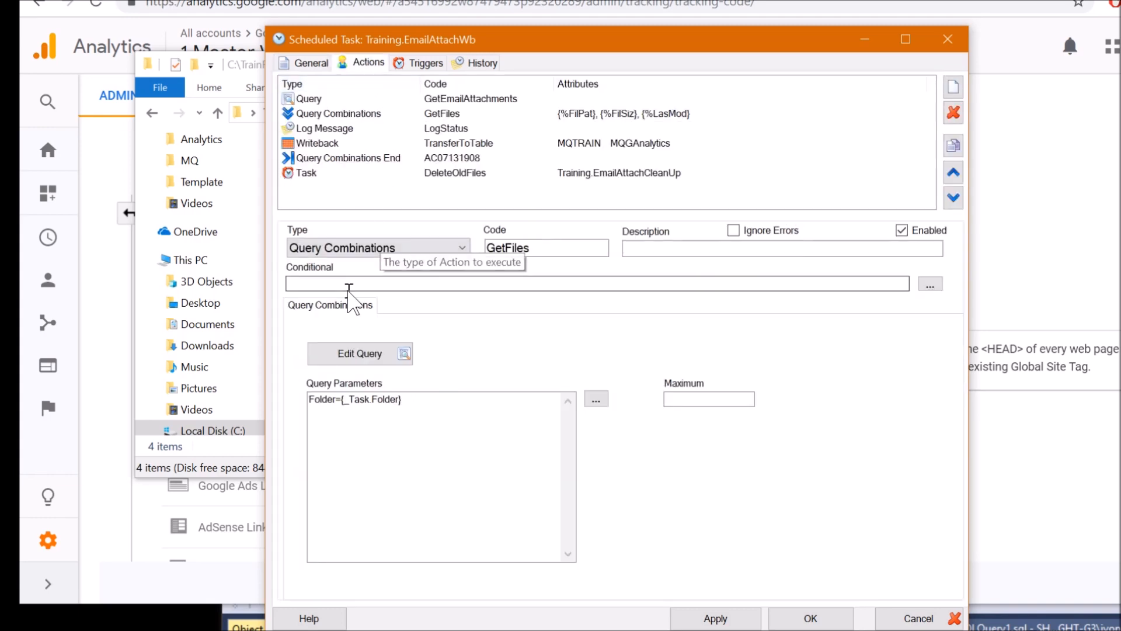
pyautogui.click(364, 113)
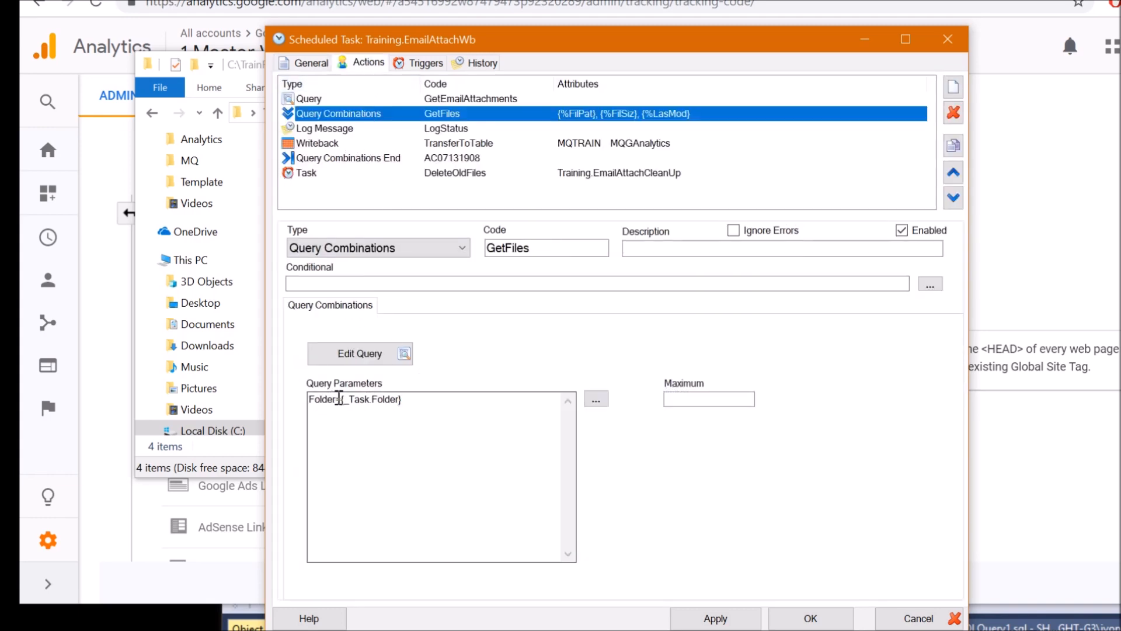
pyautogui.moveTo(339, 399); pyautogui.dragTo(322, 401)
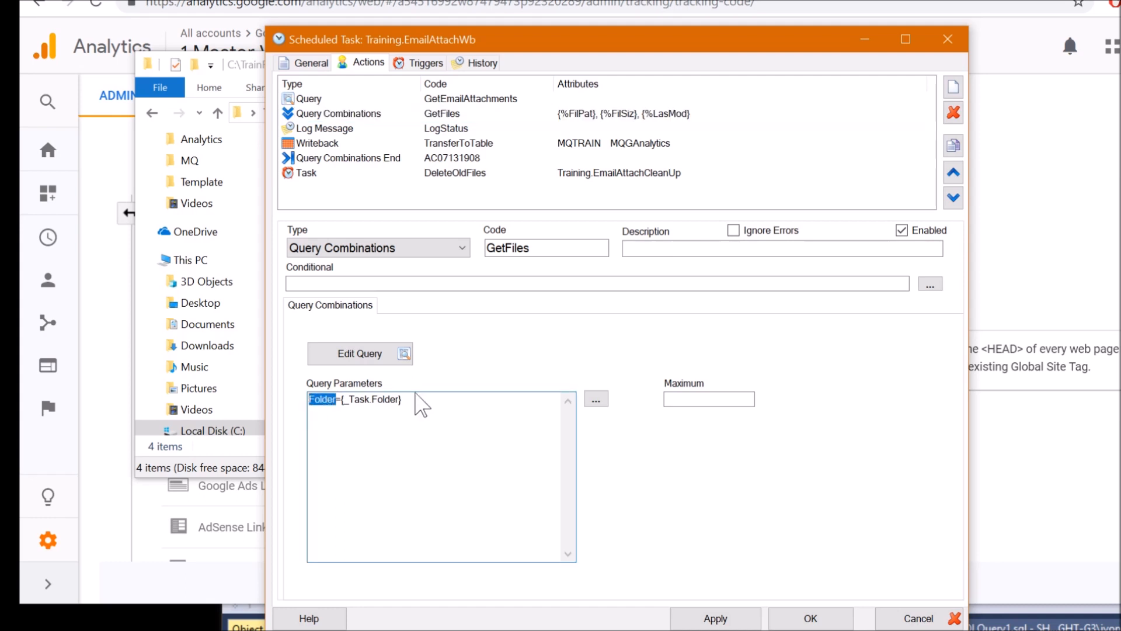
pyautogui.moveTo(418, 402); pyautogui.dragTo(366, 403)
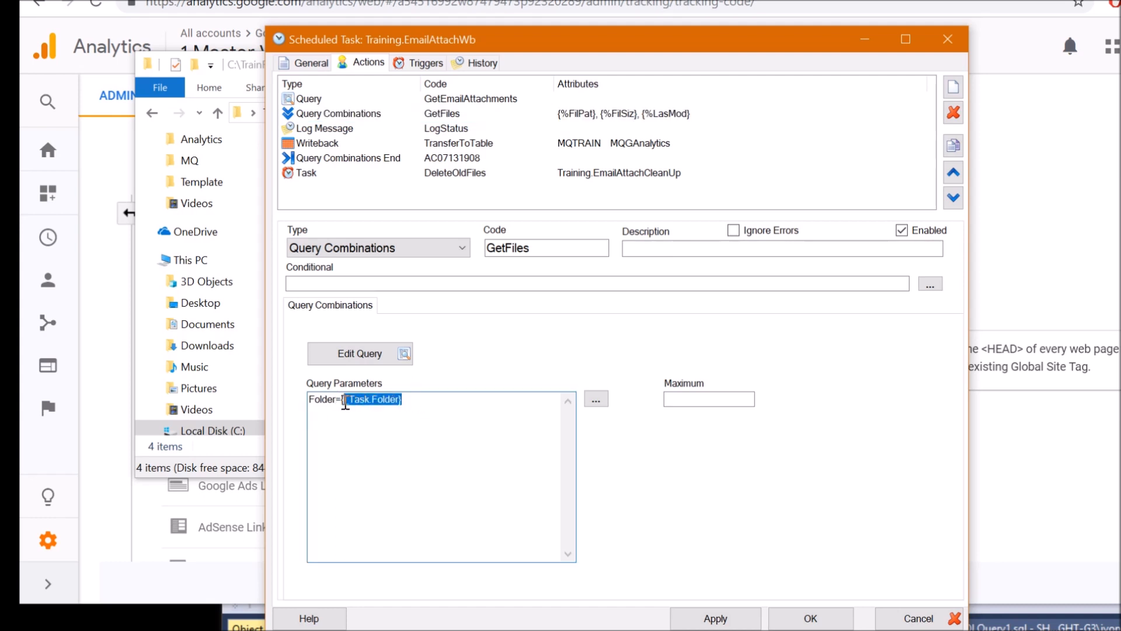
pyautogui.click(596, 398)
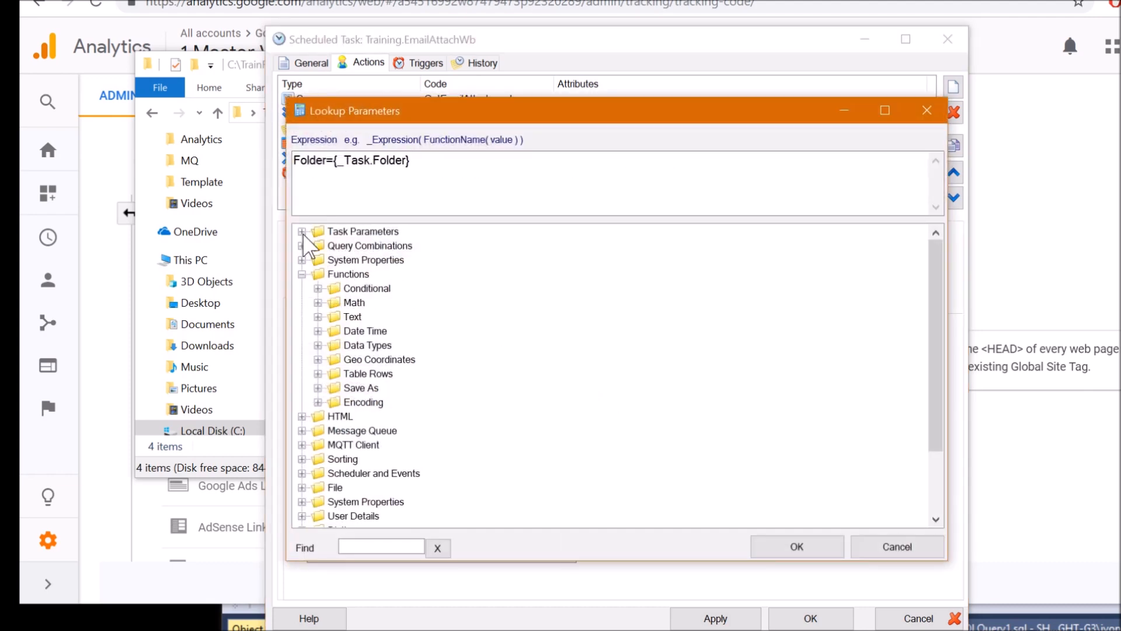
pyautogui.click(302, 231)
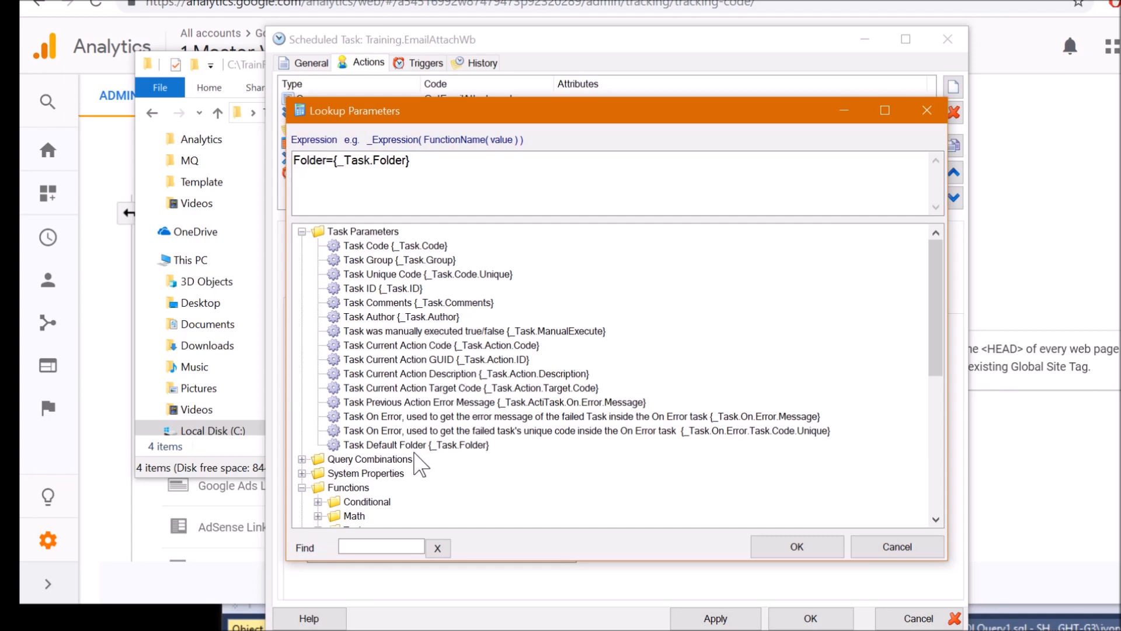
pyautogui.click(476, 446)
pyautogui.click(911, 546)
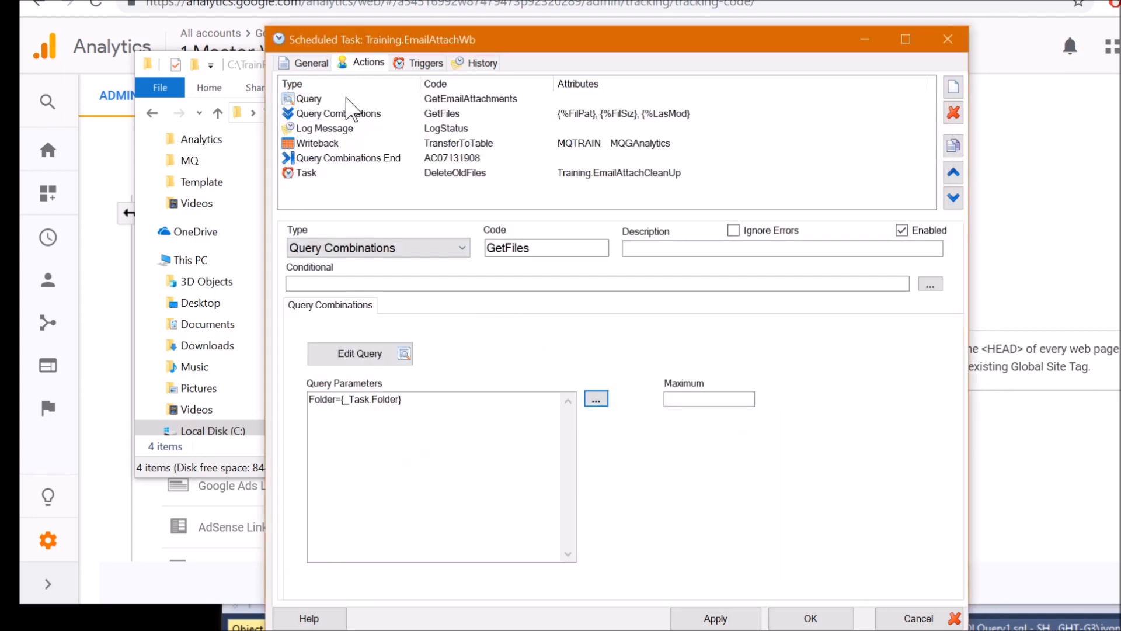
# Confirm GetEmailAttachments' SavetoFolder parameter also uses {_Task.Folder}
pyautogui.click(346, 98)
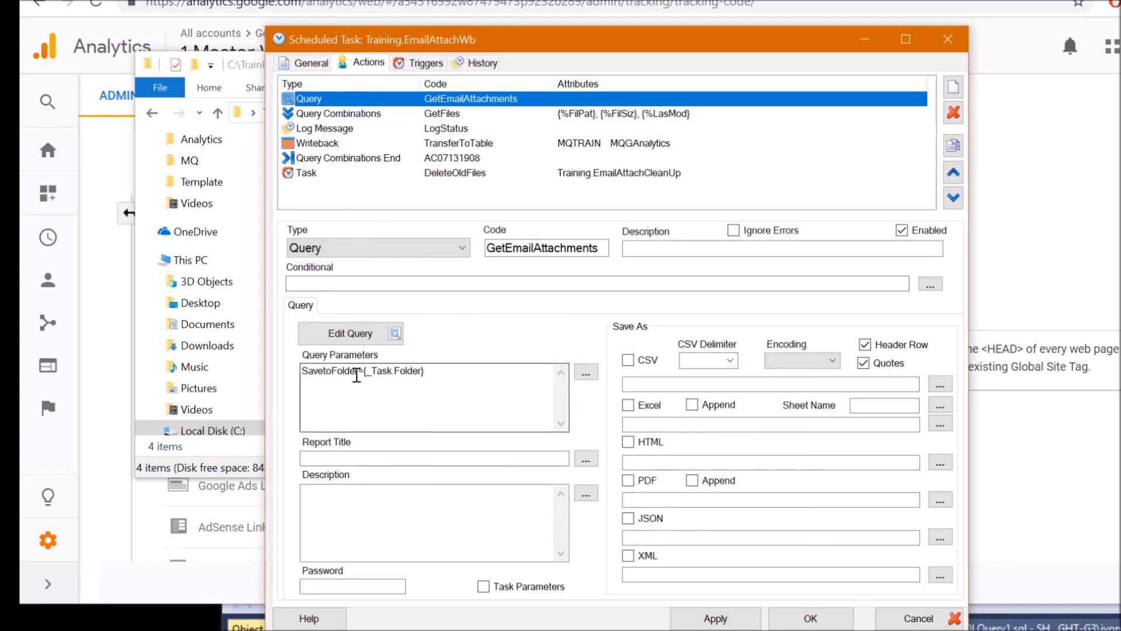
pyautogui.moveTo(360, 374); pyautogui.dragTo(280, 372)
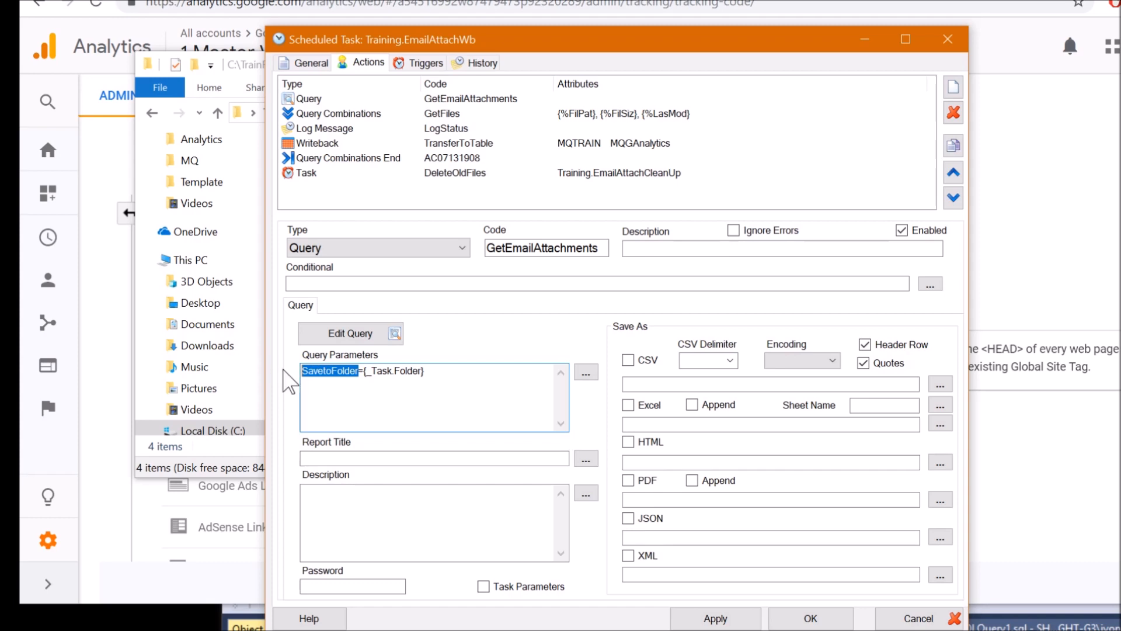
pyautogui.moveTo(365, 374); pyautogui.dragTo(431, 369)
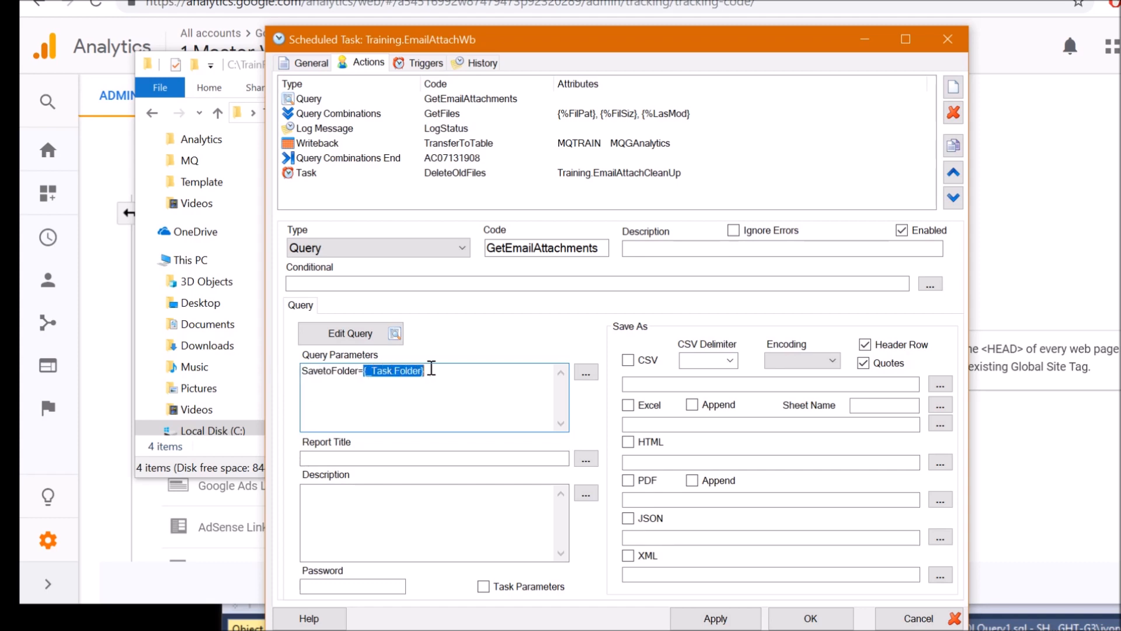
pyautogui.click(479, 378)
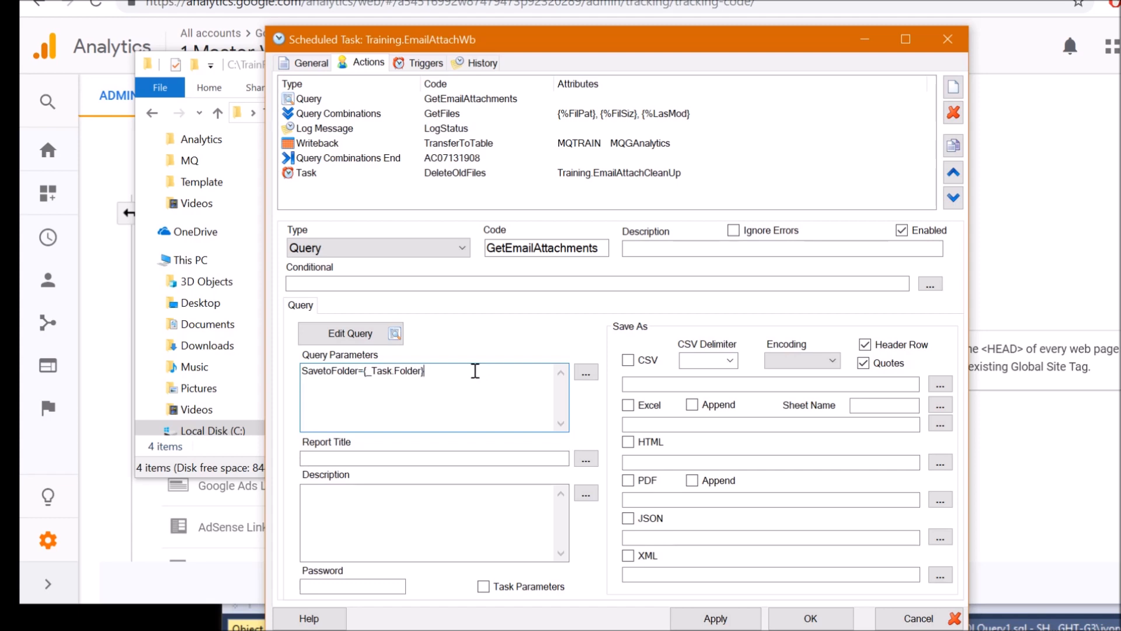
pyautogui.click(399, 114)
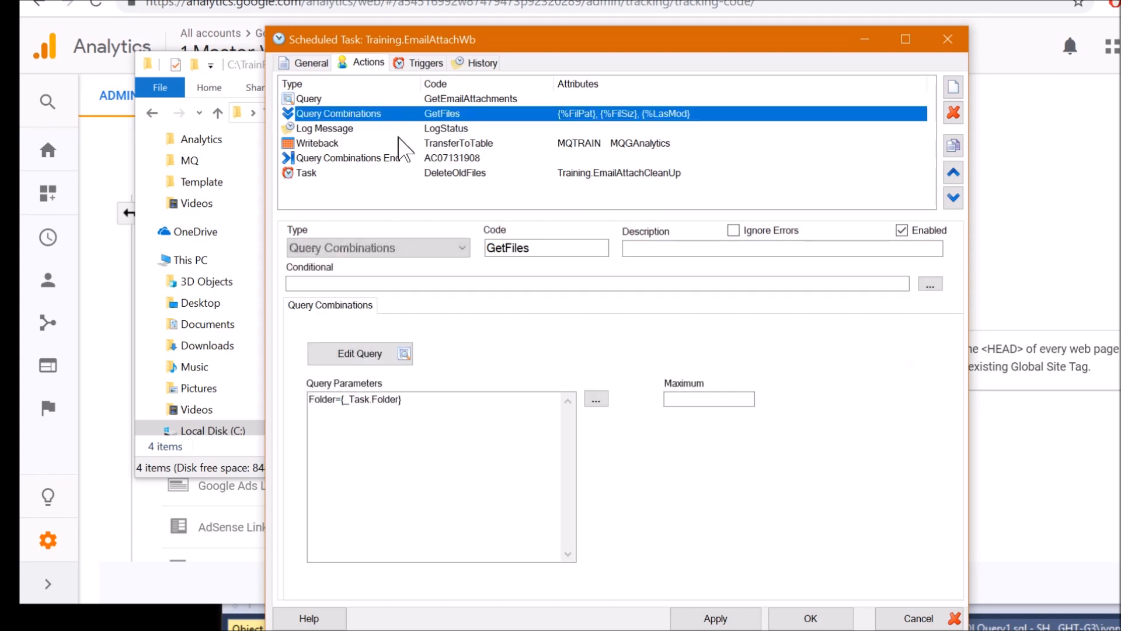
pyautogui.click(519, 178)
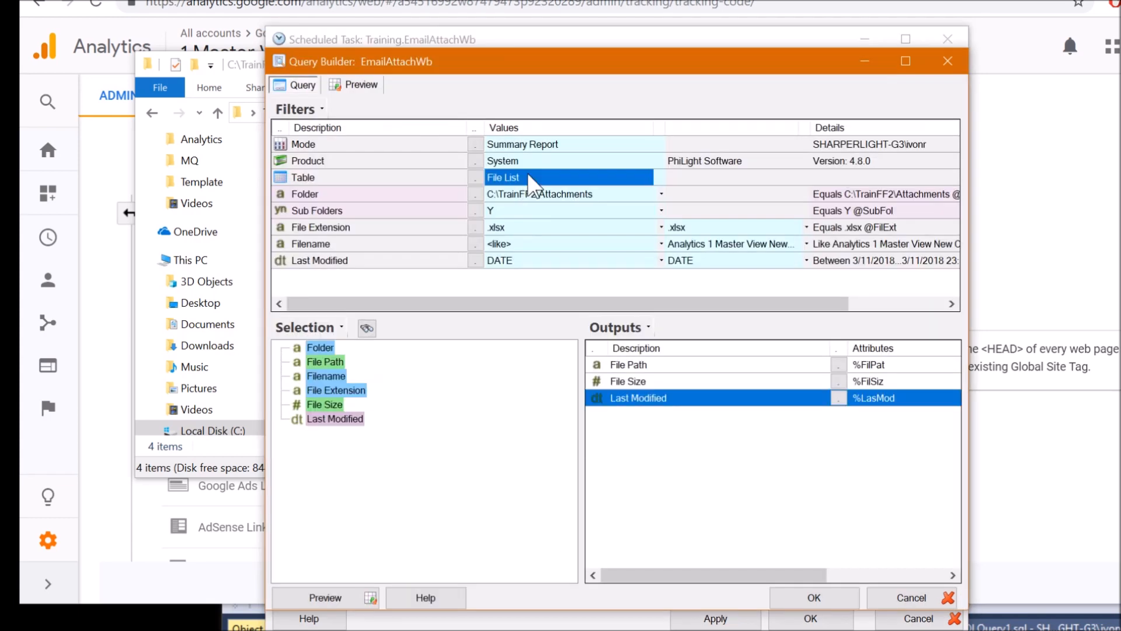
pyautogui.click(534, 195)
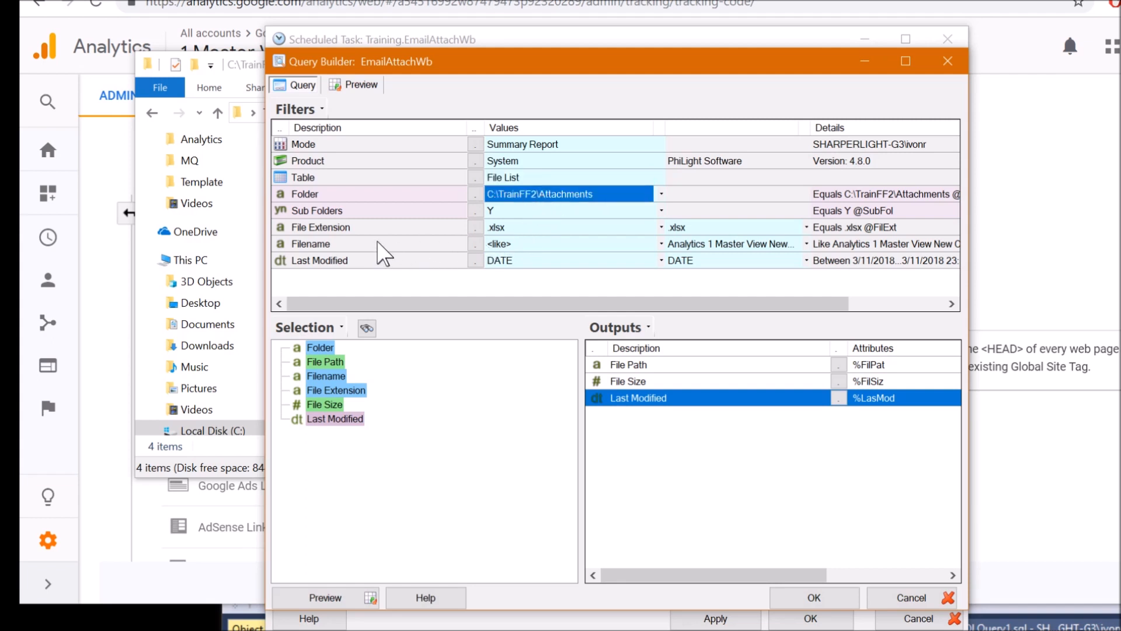
pyautogui.click(358, 231)
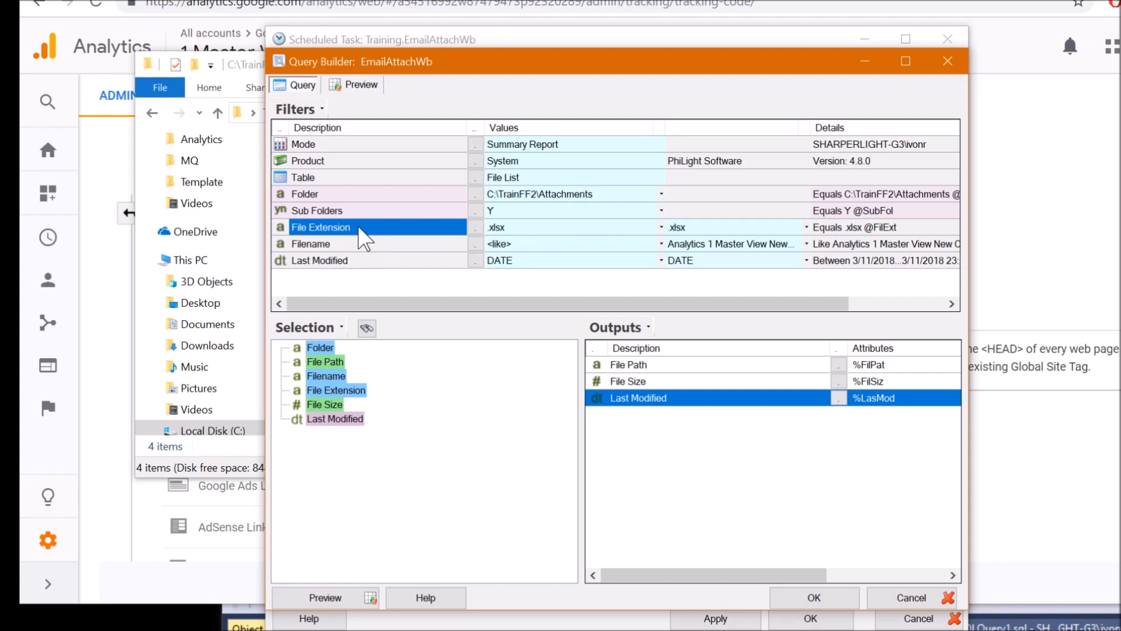
pyautogui.click(524, 229)
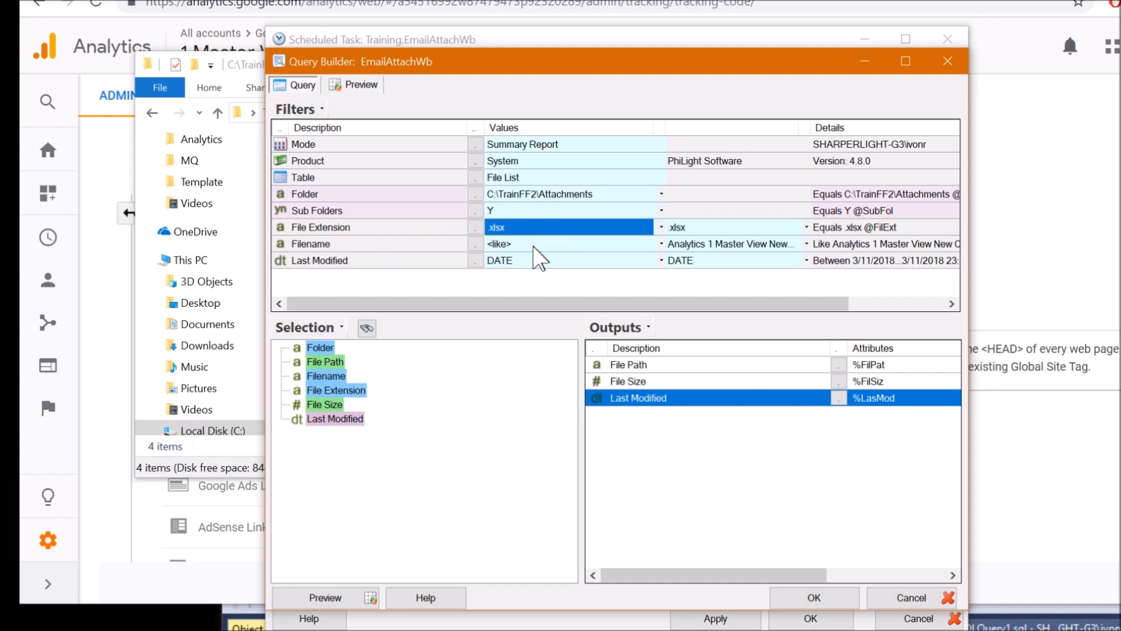
pyautogui.click(372, 243)
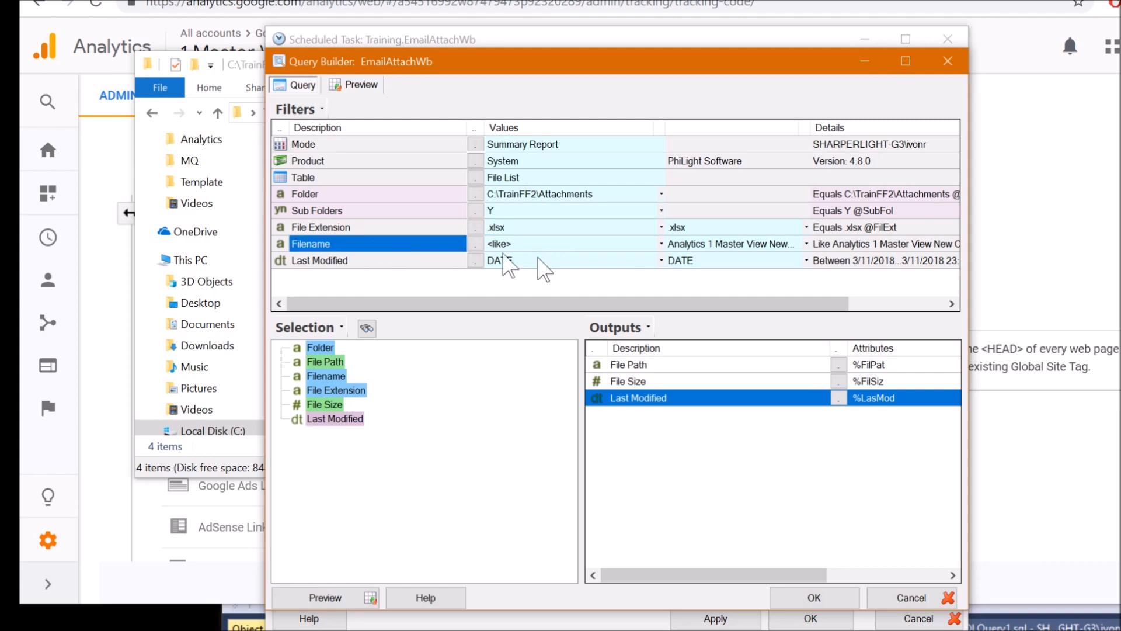
pyautogui.click(711, 242)
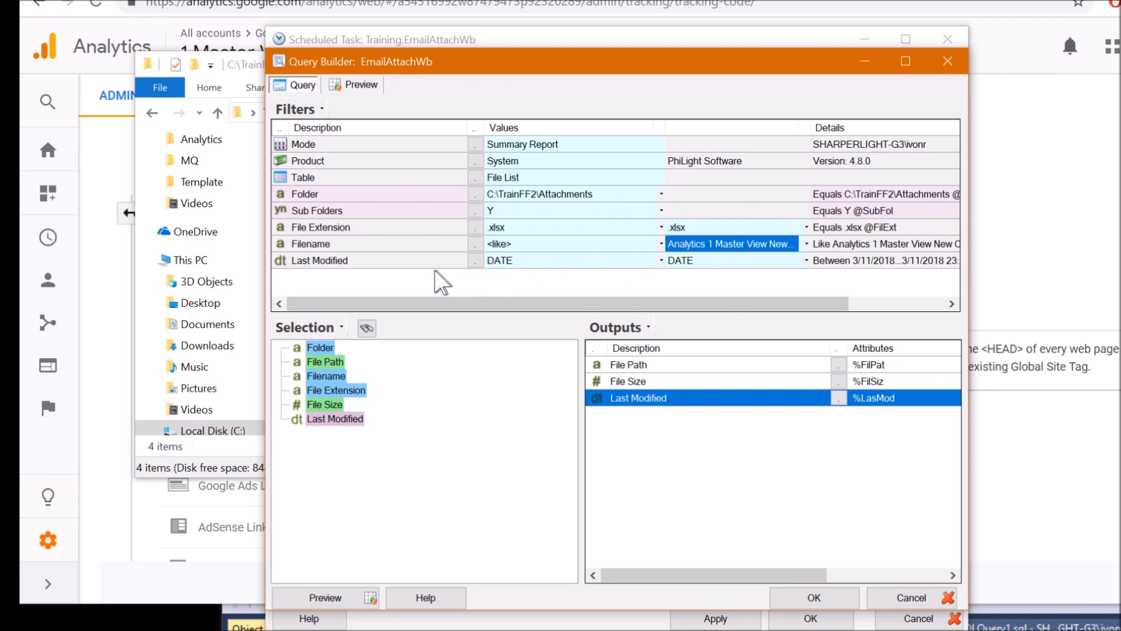
pyautogui.click(343, 261)
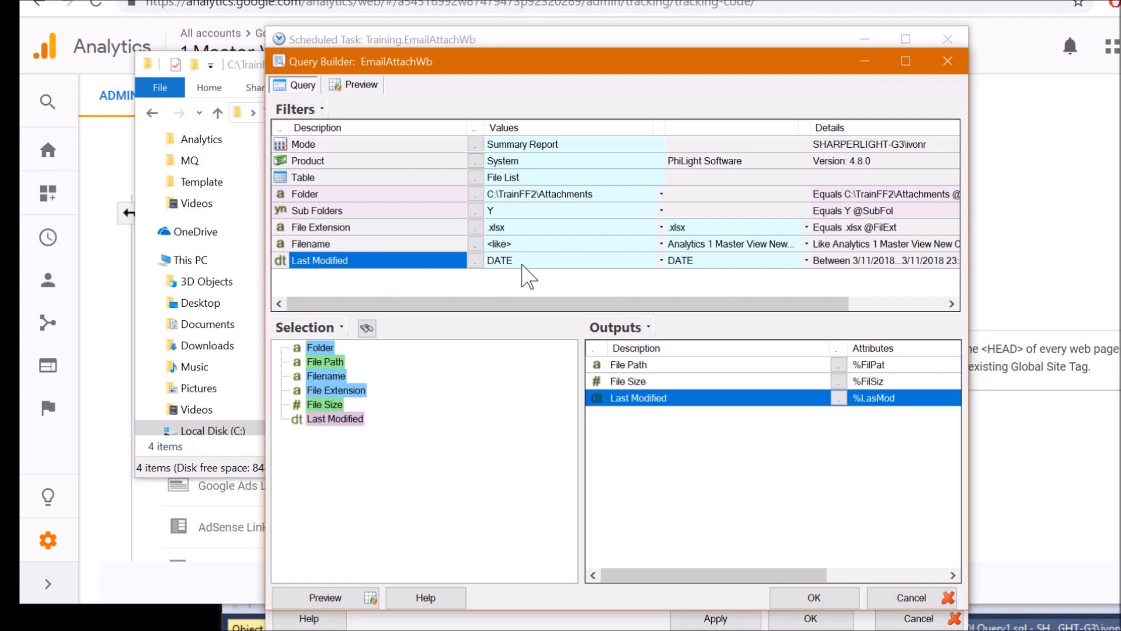
pyautogui.click(543, 262)
pyautogui.click(682, 264)
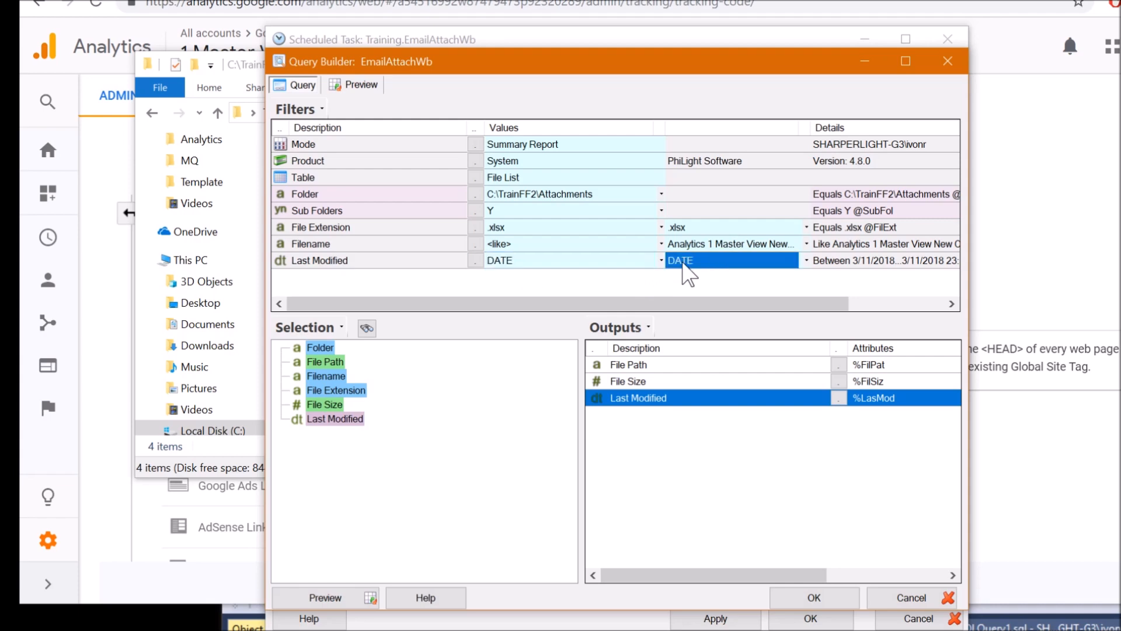
pyautogui.click(376, 88)
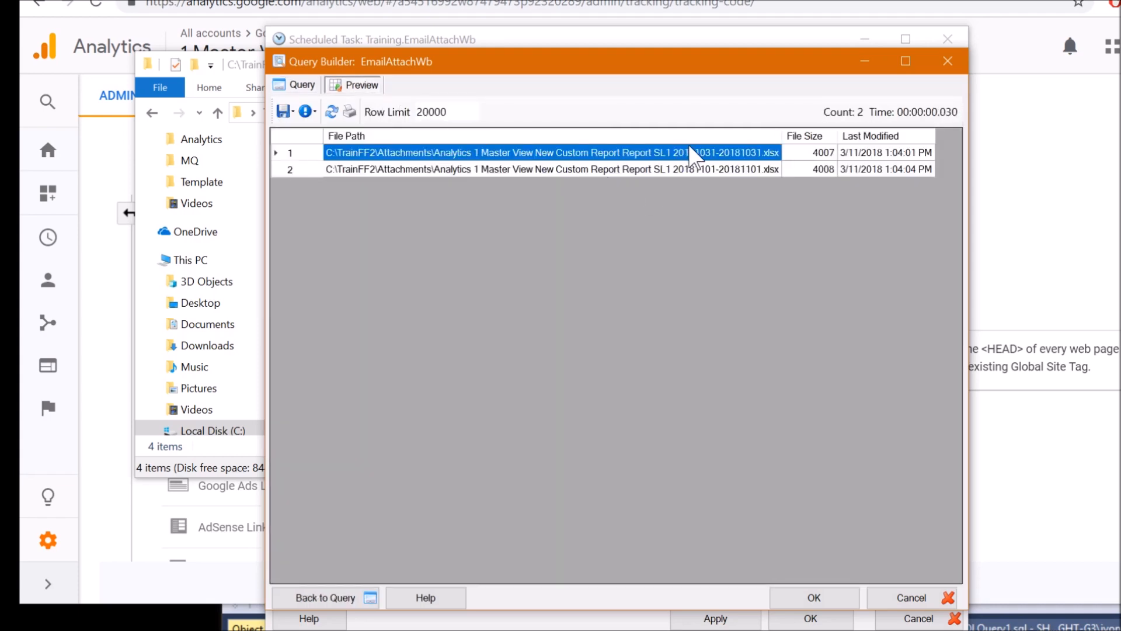
pyautogui.click(651, 163)
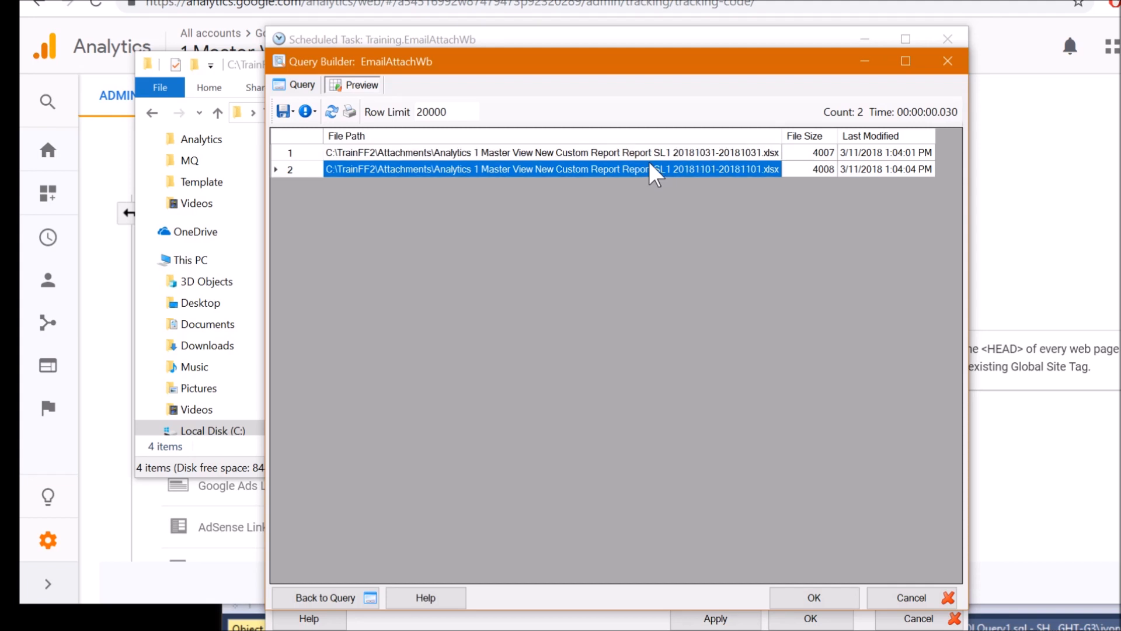
pyautogui.click(593, 150)
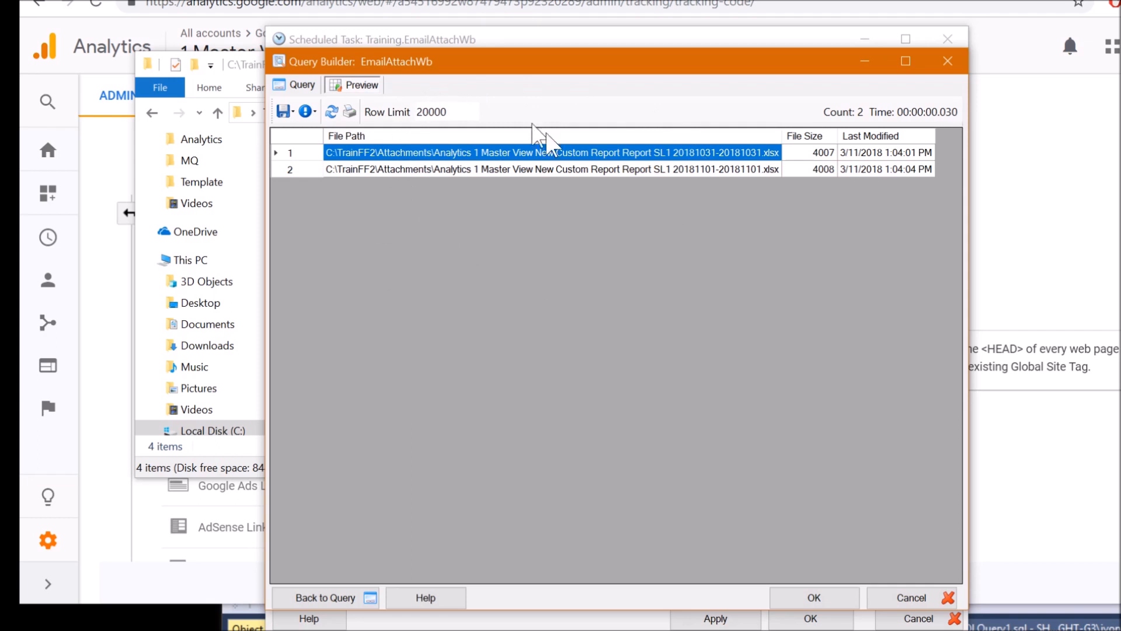
pyautogui.click(302, 84)
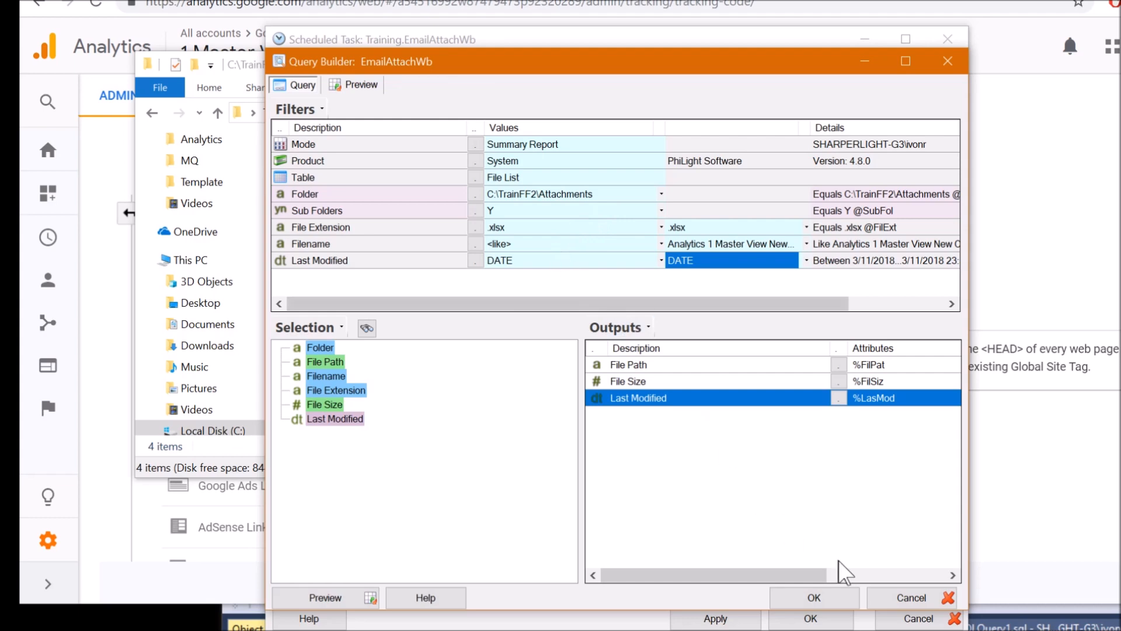
pyautogui.click(909, 596)
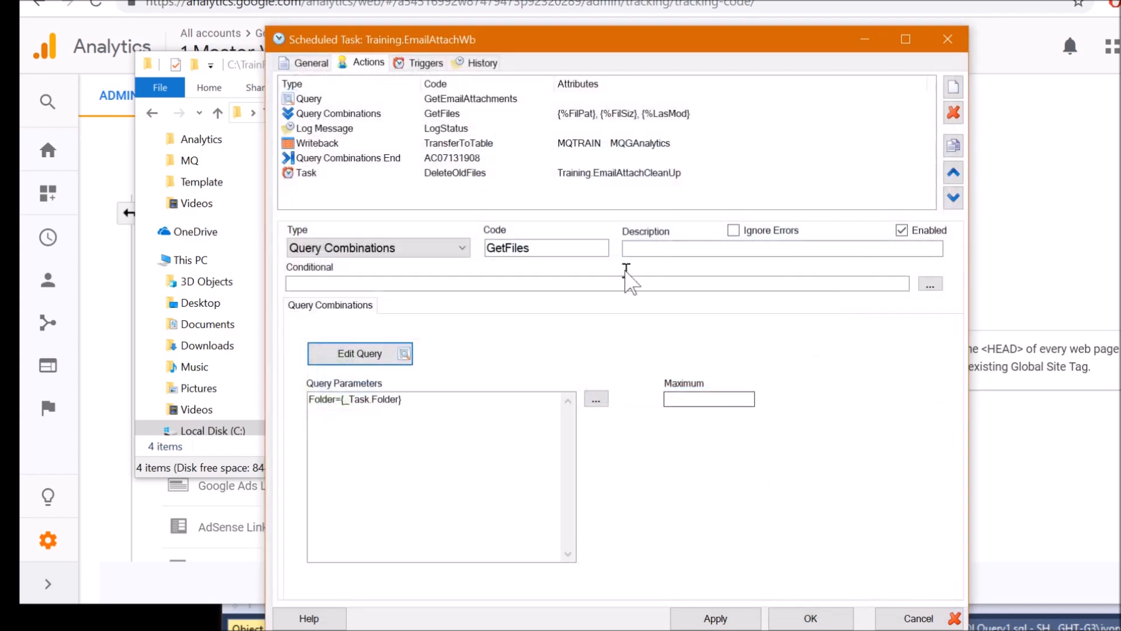
# Inspect the LogStatus message action and its Query Combinations parameters in the lookup
pyautogui.click(390, 129)
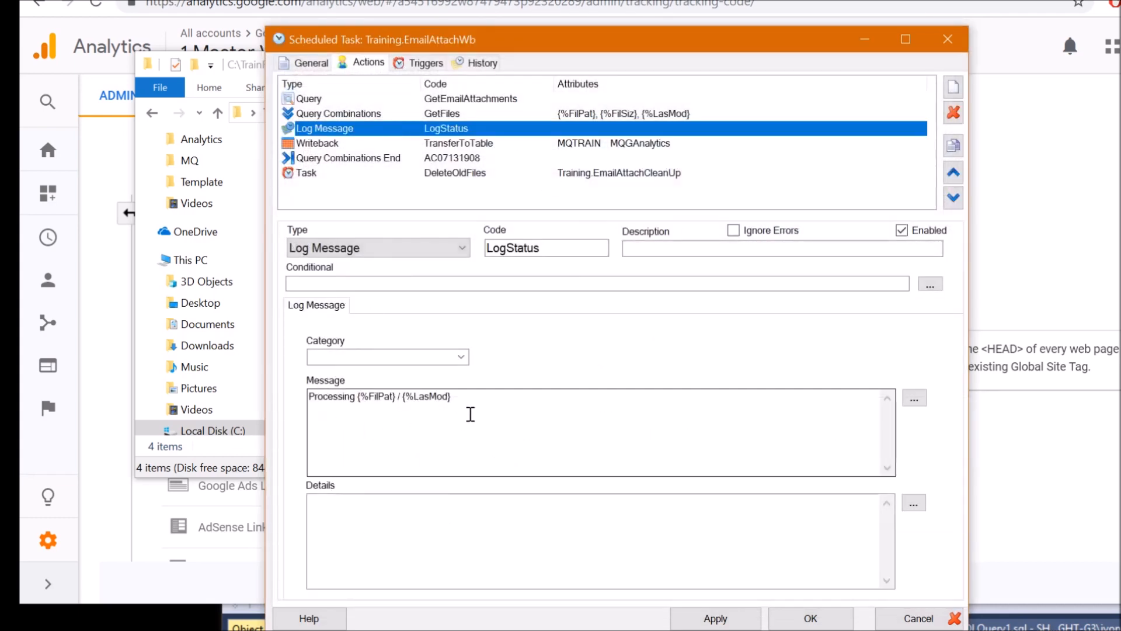
pyautogui.click(497, 398)
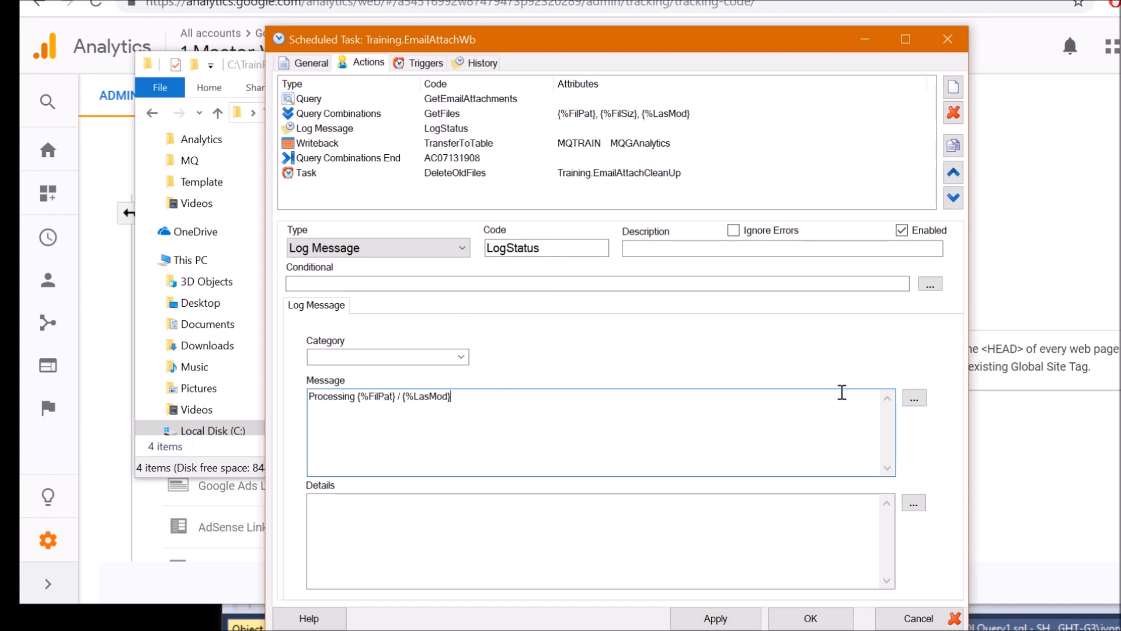
pyautogui.click(915, 399)
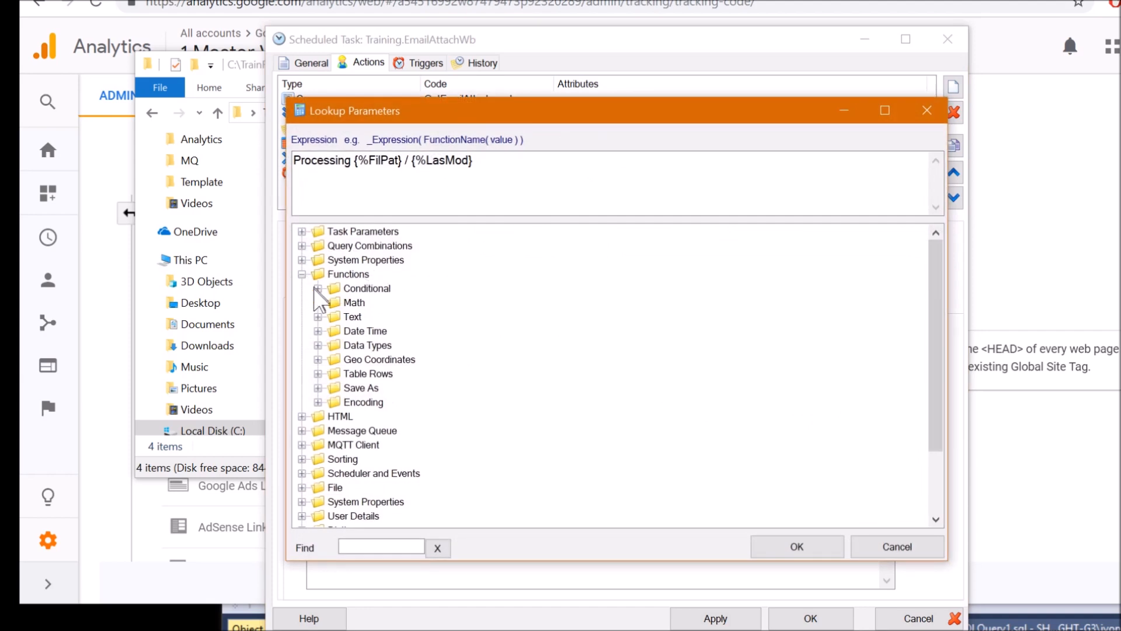
pyautogui.click(302, 246)
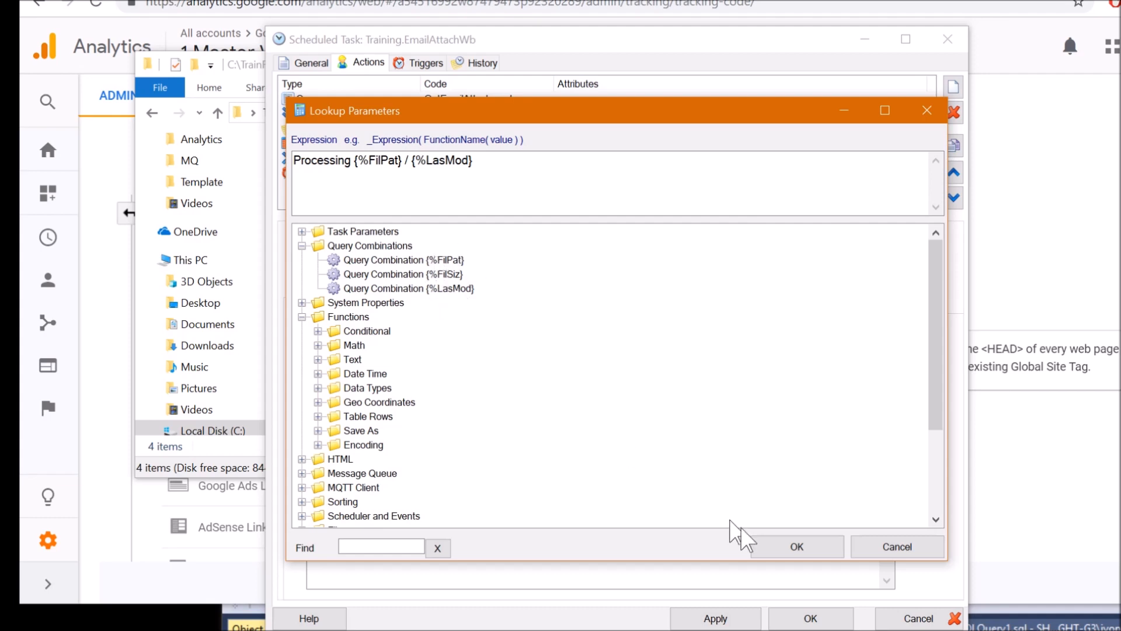
pyautogui.click(893, 549)
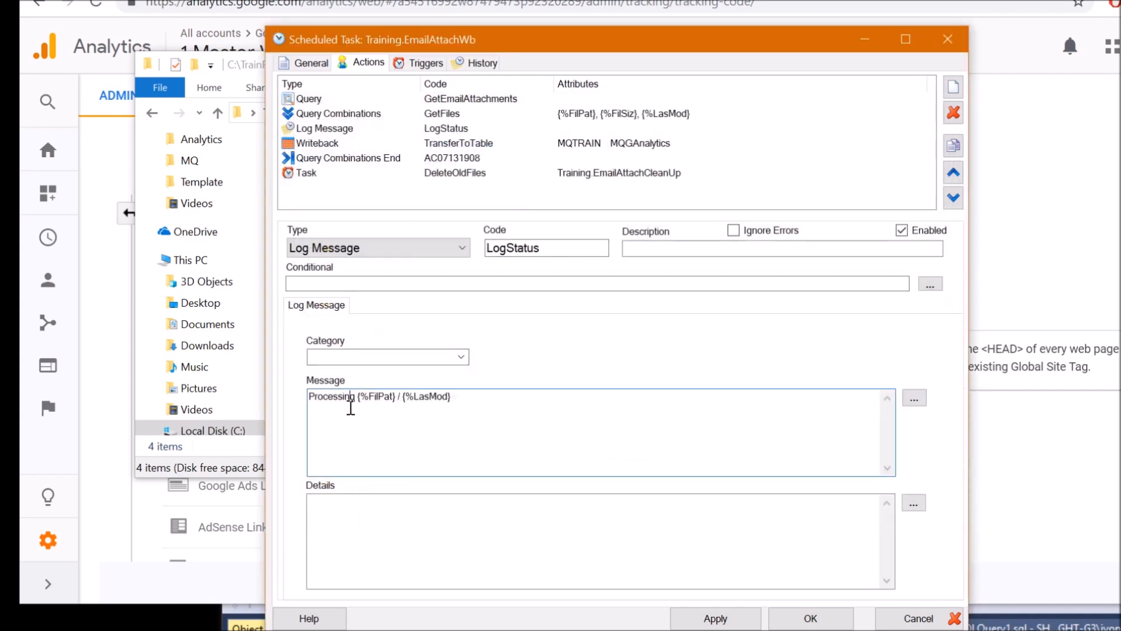
# Review the latest 13:14:02 run-history entry's logged file path, then show the Writeback action
pyautogui.click(478, 64)
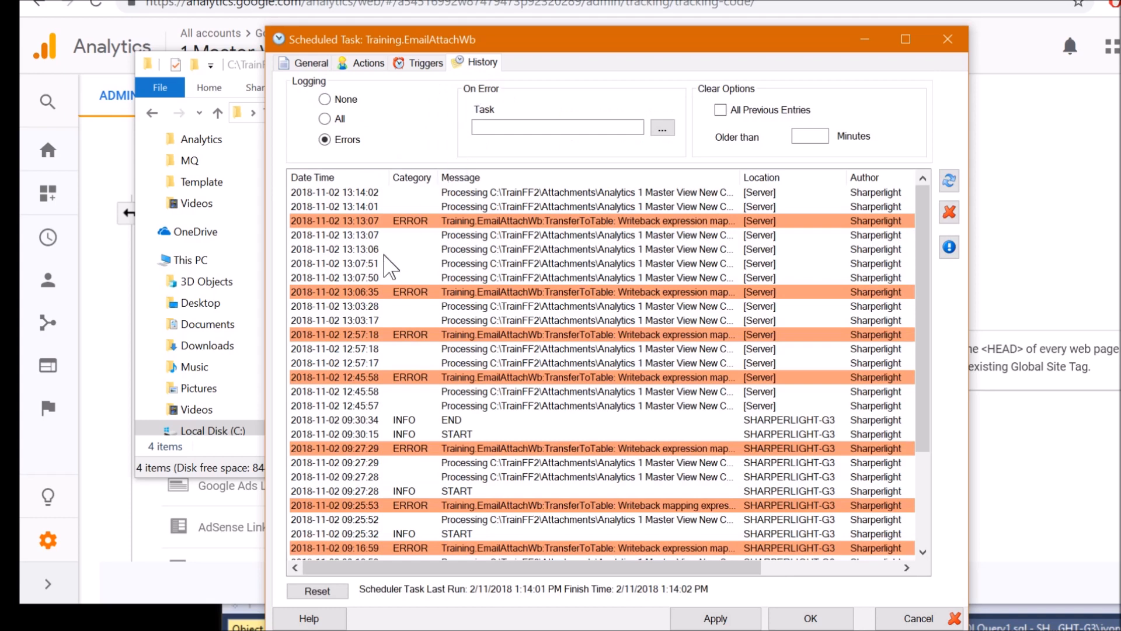
pyautogui.click(515, 193)
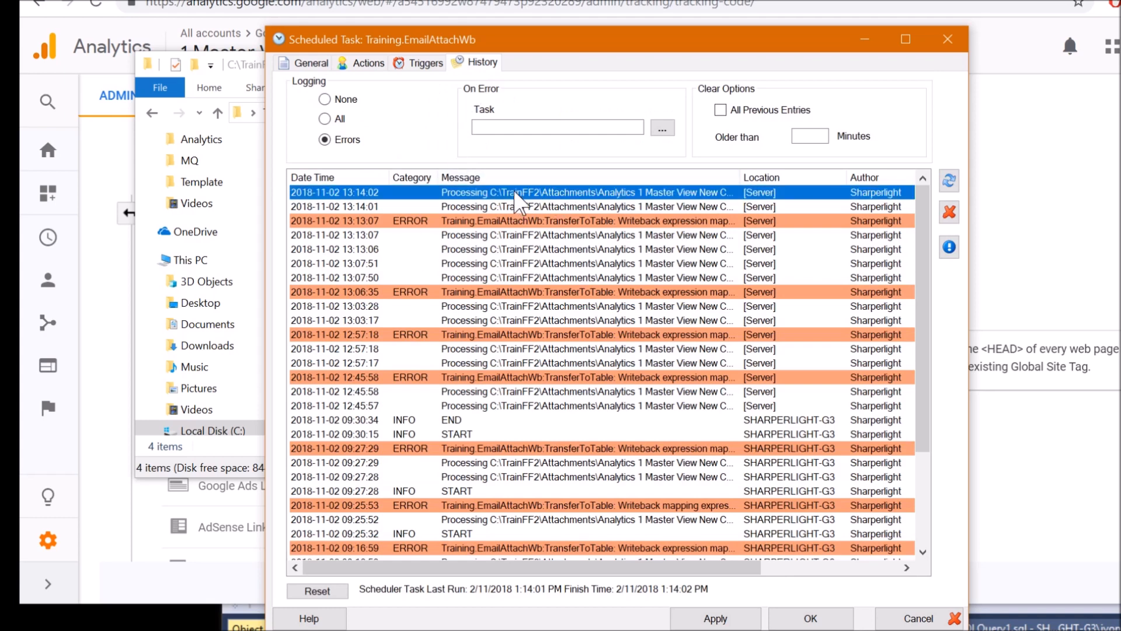
pyautogui.click(541, 224)
pyautogui.click(565, 193)
pyautogui.doubleClick(565, 193)
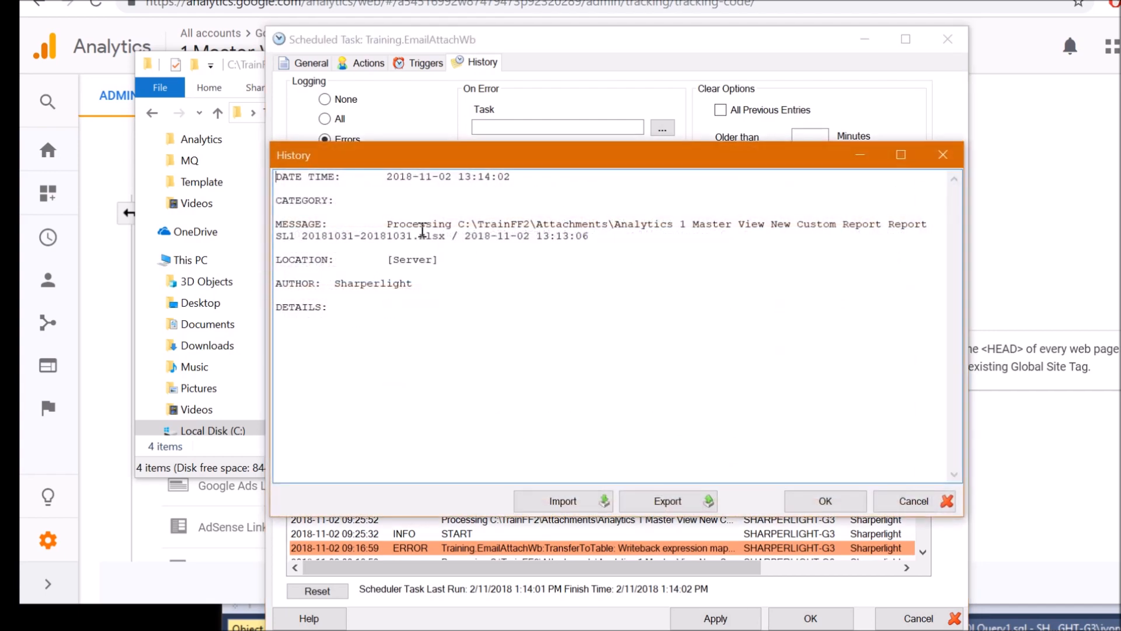
pyautogui.moveTo(430, 223); pyautogui.dragTo(609, 247)
pyautogui.click(362, 63)
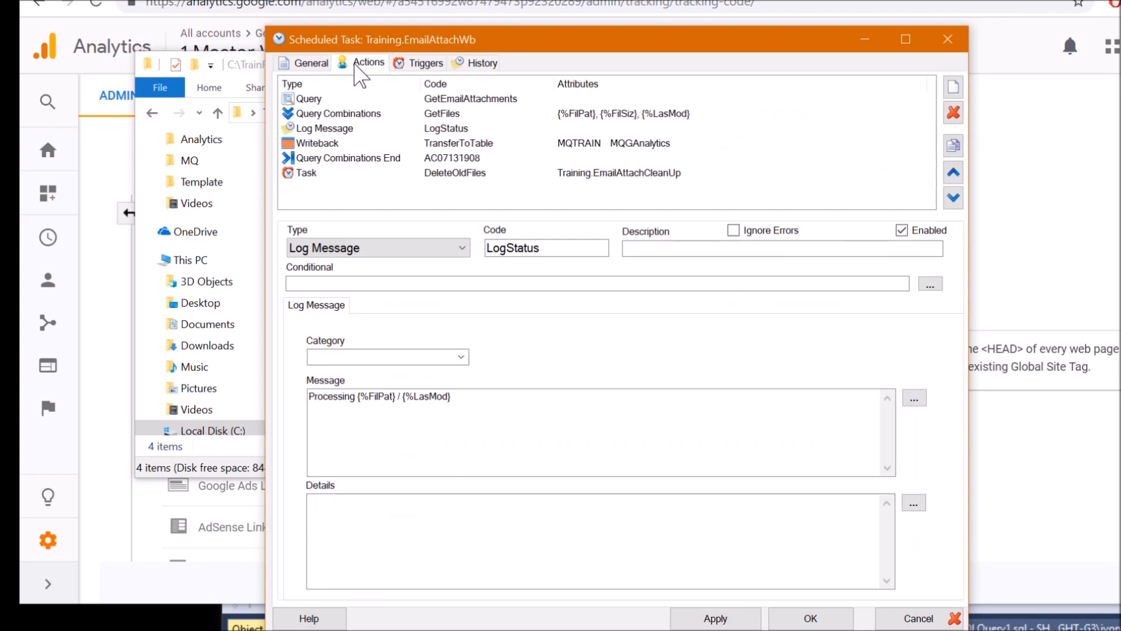
pyautogui.click(343, 145)
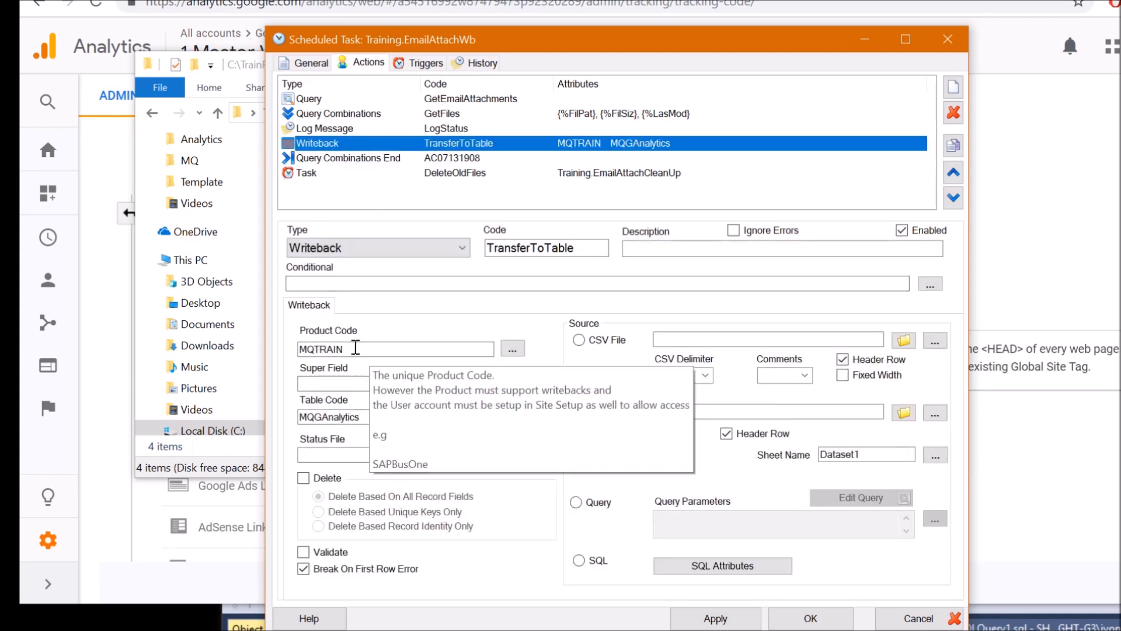
# Check the writeback product code MQTRAIN (Training Warehouse) in the products browser
pyautogui.click(446, 350)
pyautogui.click(513, 348)
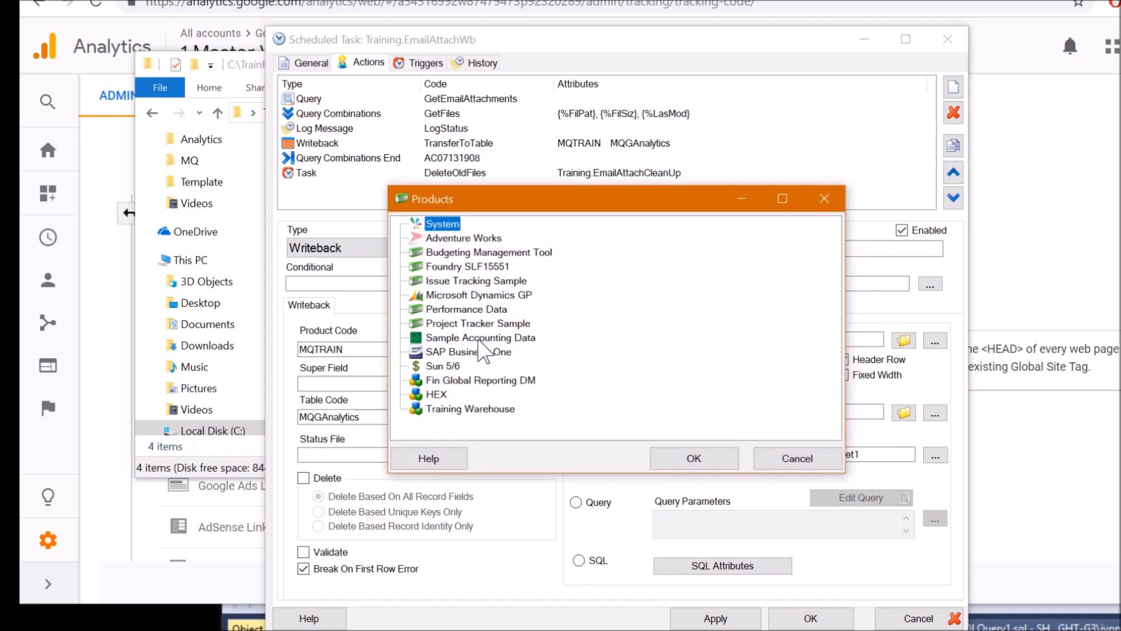
pyautogui.click(438, 409)
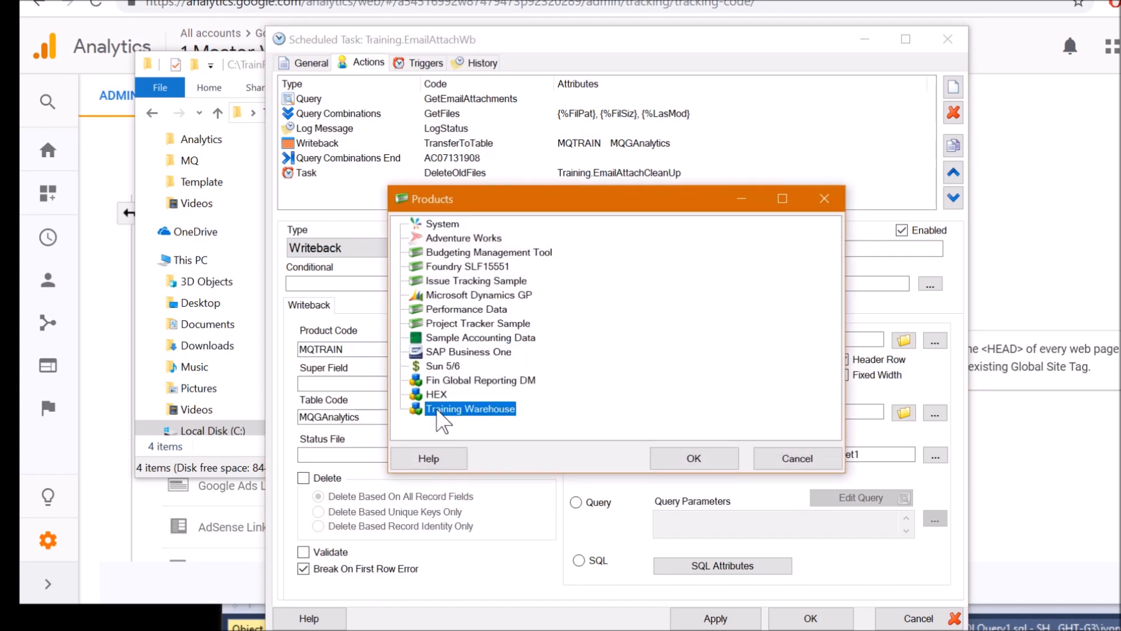
pyautogui.click(798, 464)
pyautogui.click(316, 349)
pyautogui.moveTo(305, 351); pyautogui.dragTo(299, 355)
pyautogui.click(337, 349)
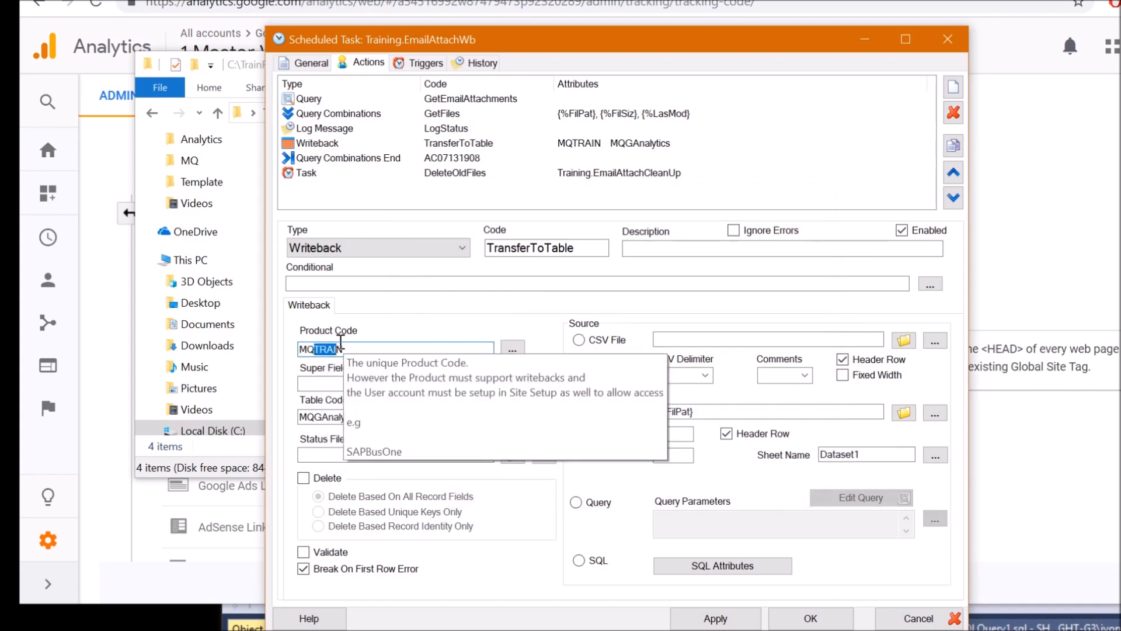
# Check the MQGAnalytics table code in the writeback tables list
pyautogui.click(401, 415)
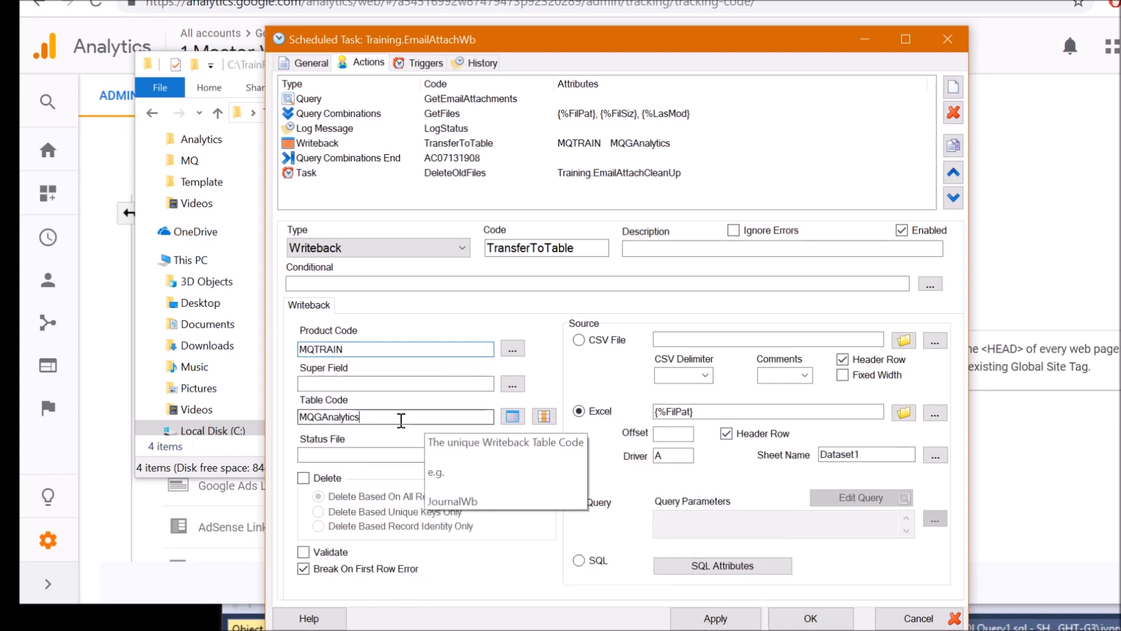
pyautogui.click(513, 416)
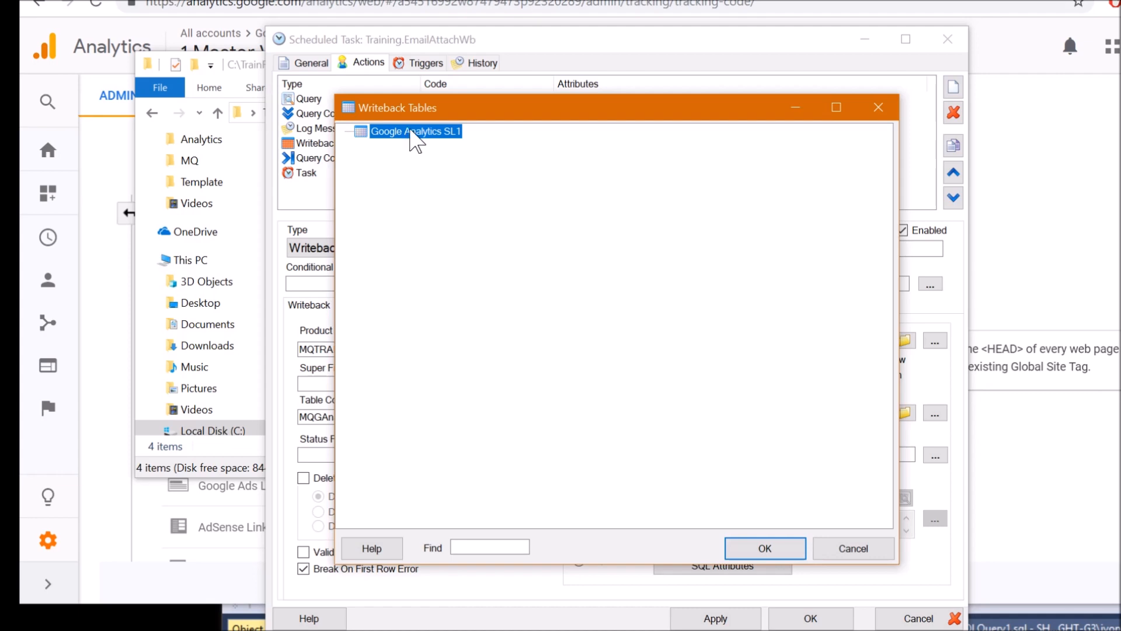
pyautogui.click(853, 547)
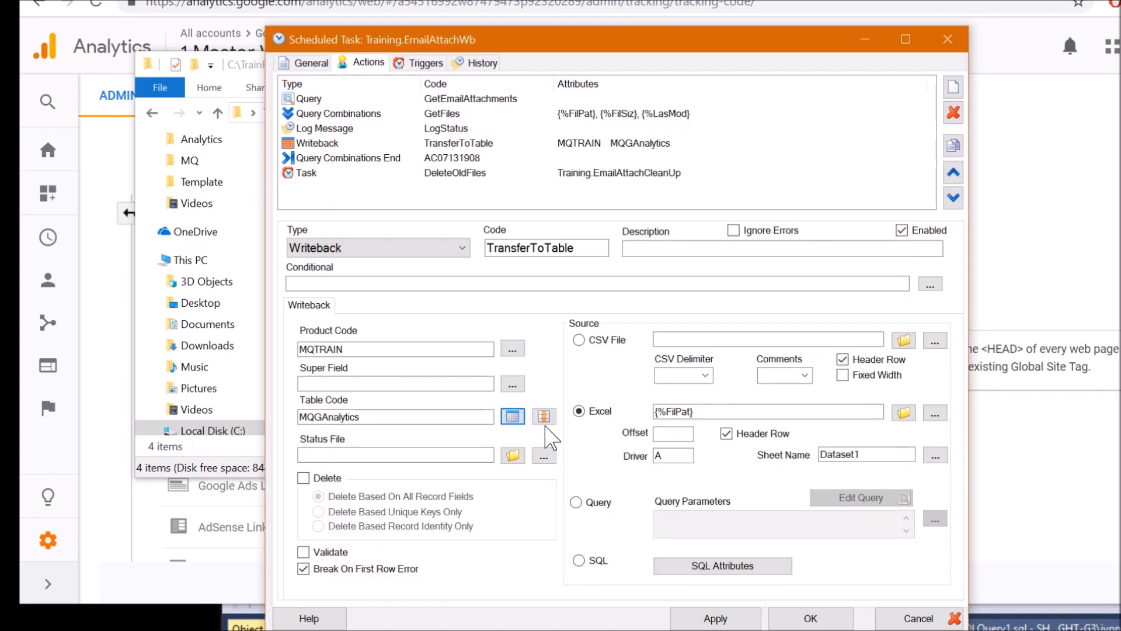
# Review MQGAnalytics field mappings: Date, New Users, Page Views, Users, Avg User Duration, Unique Id
pyautogui.click(543, 415)
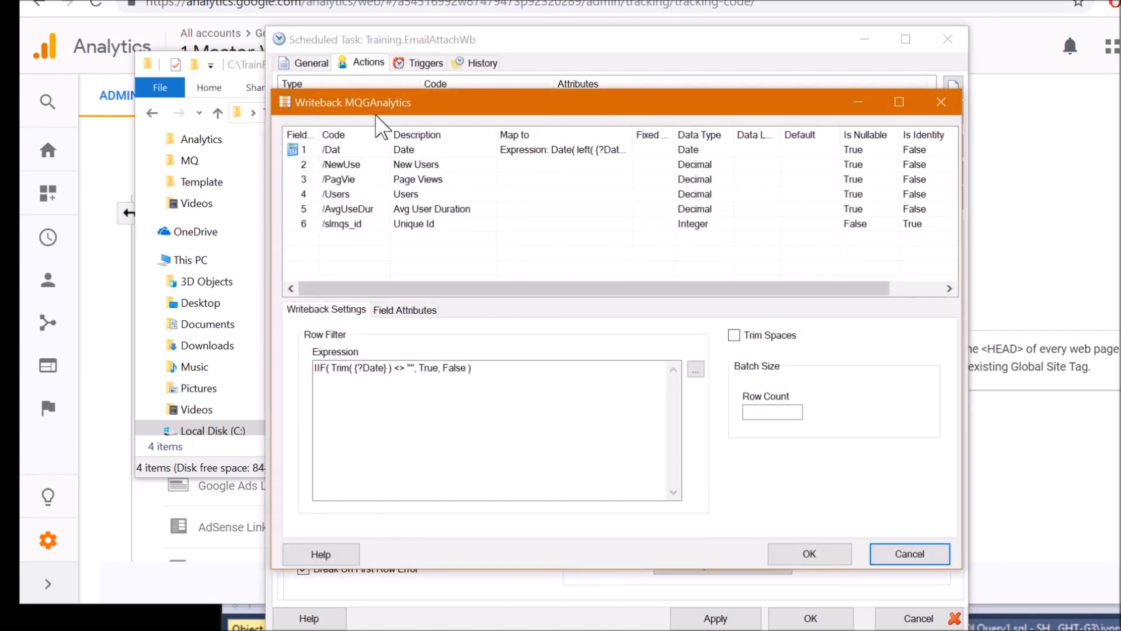
pyautogui.moveTo(374, 114); pyautogui.dragTo(391, 111)
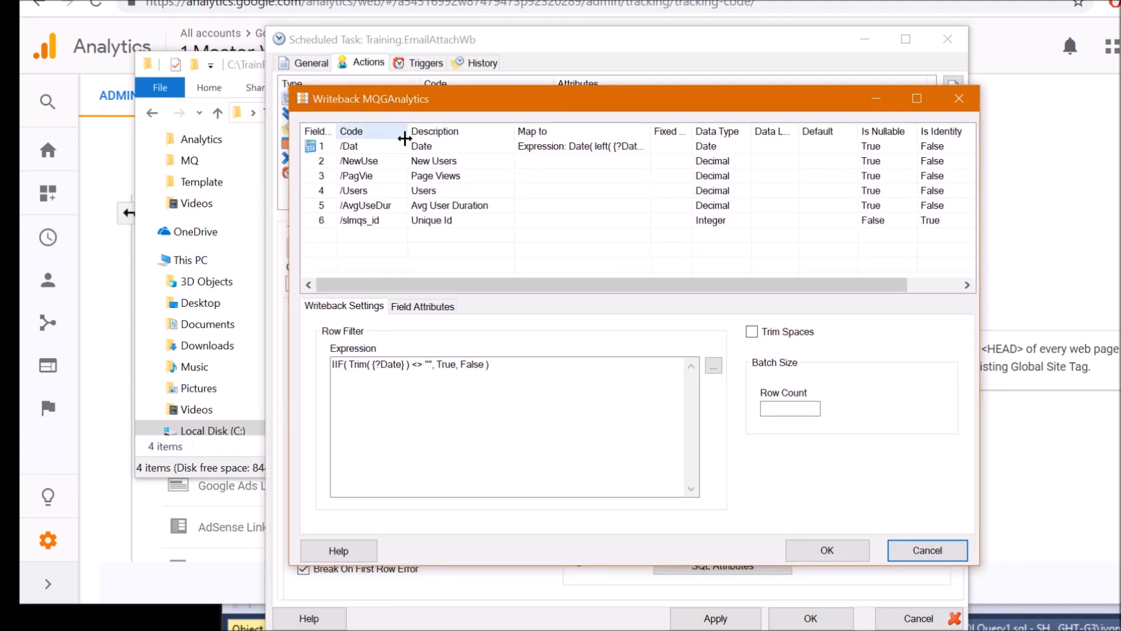
pyautogui.click(403, 165)
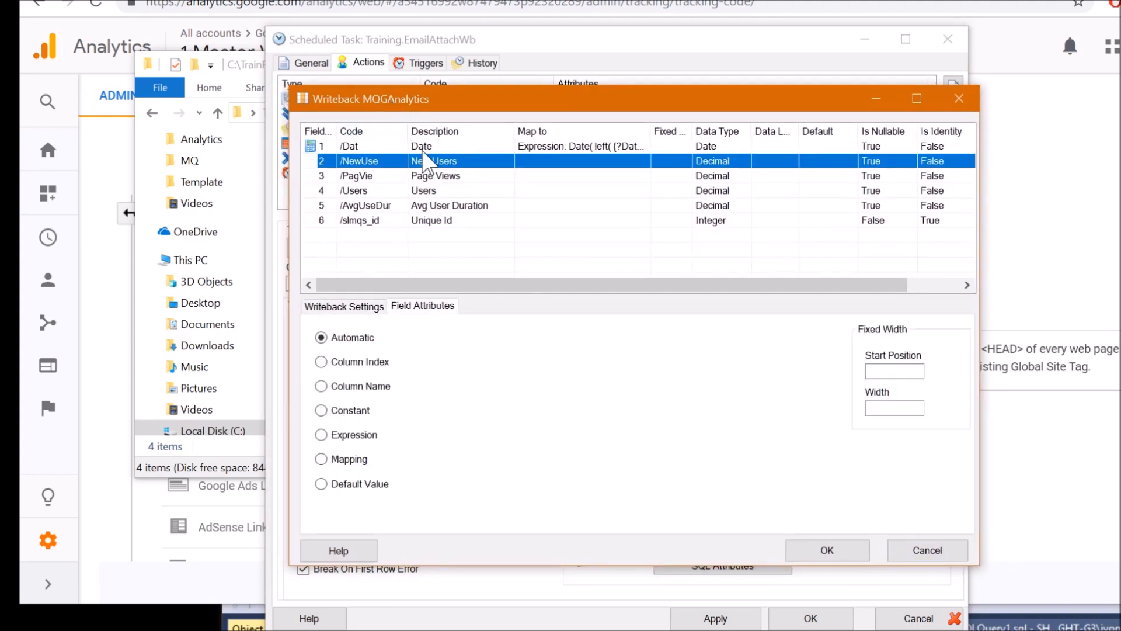
pyautogui.click(424, 151)
pyautogui.click(433, 163)
pyautogui.click(435, 176)
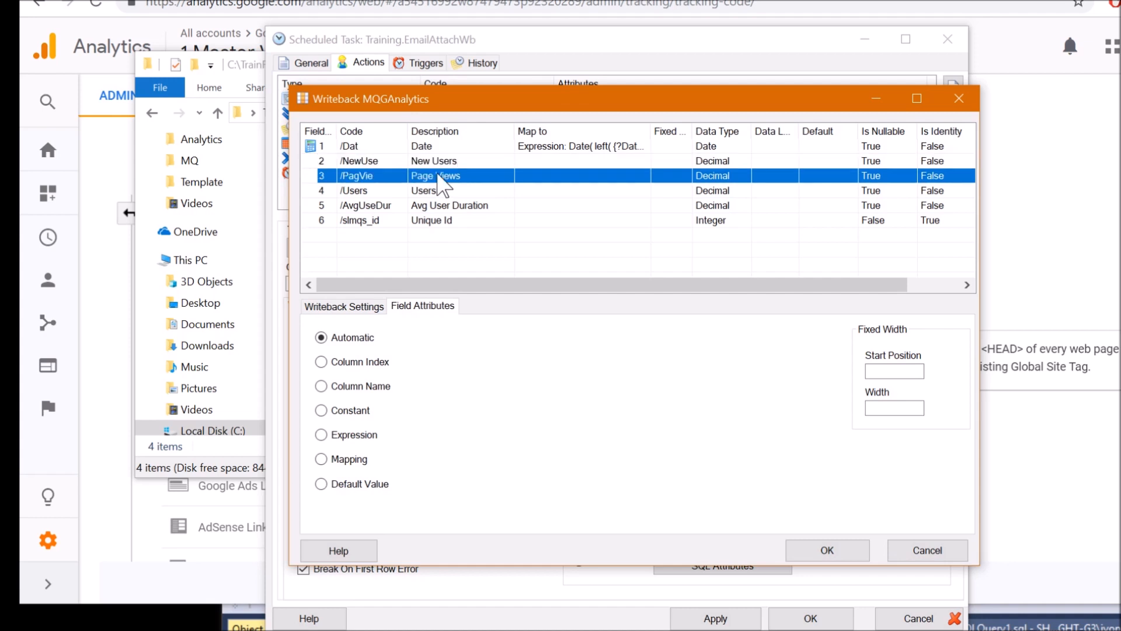
pyautogui.click(436, 190)
pyautogui.click(439, 206)
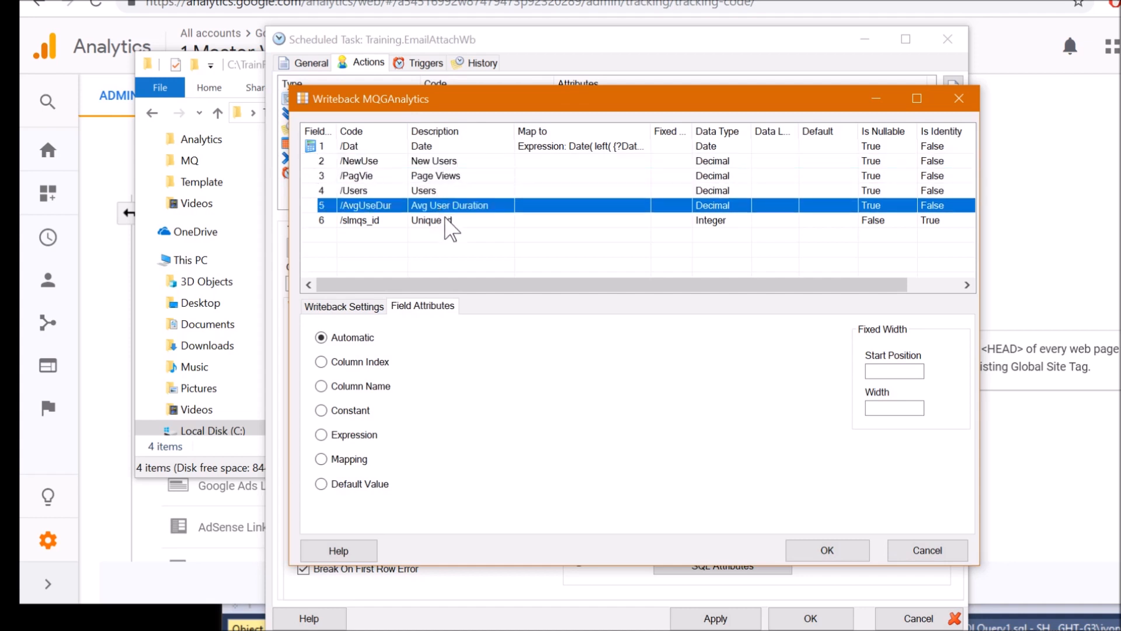
pyautogui.click(374, 223)
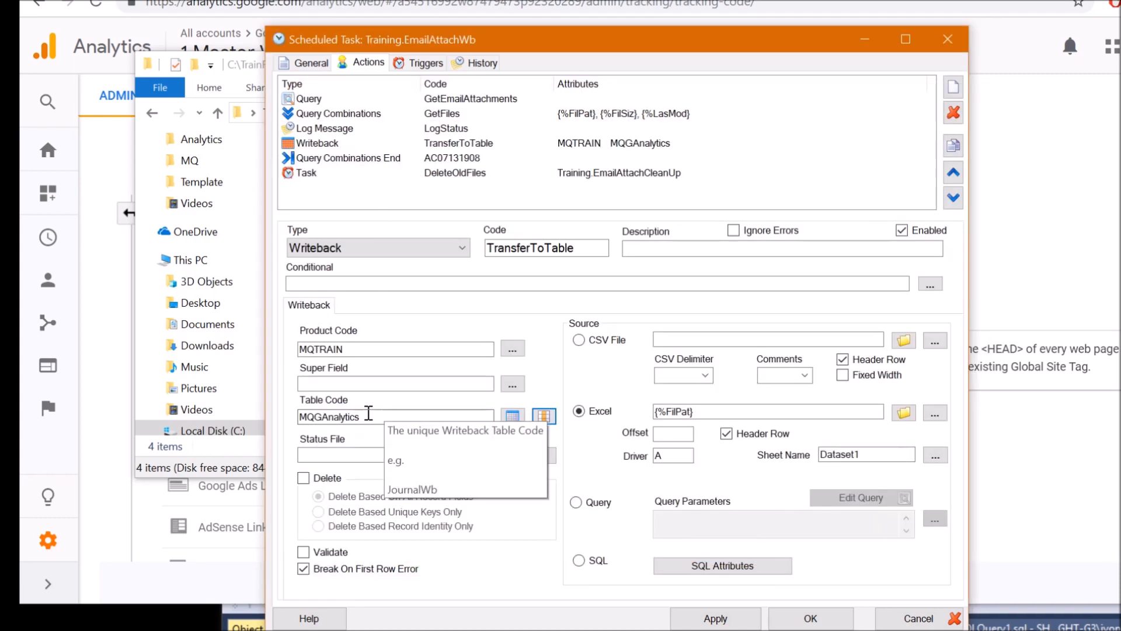
pyautogui.click(369, 414)
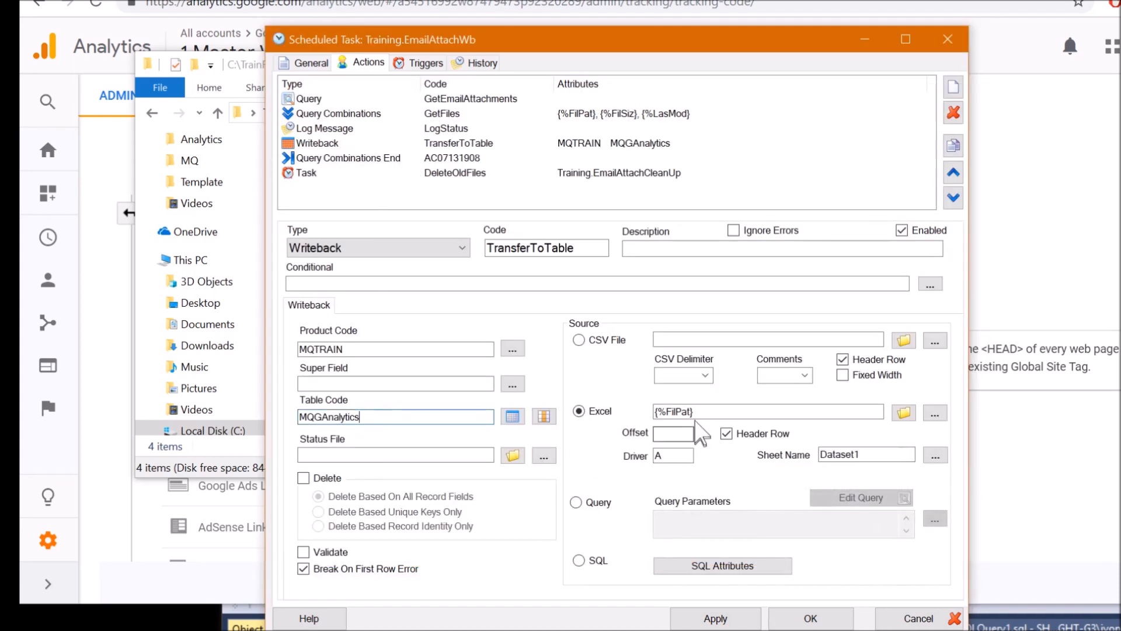
# Check Excel source {%FilPat}, sheet Dataset1 and driver column A, then bring up the Attachments folder
pyautogui.click(715, 411)
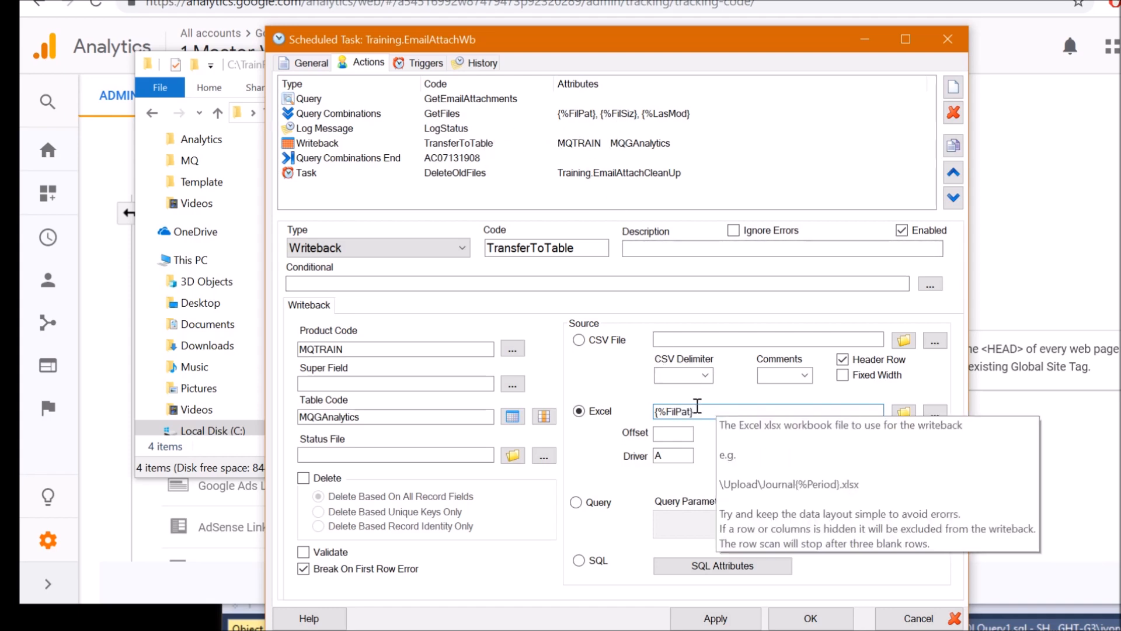
pyautogui.moveTo(697, 410); pyautogui.dragTo(645, 403)
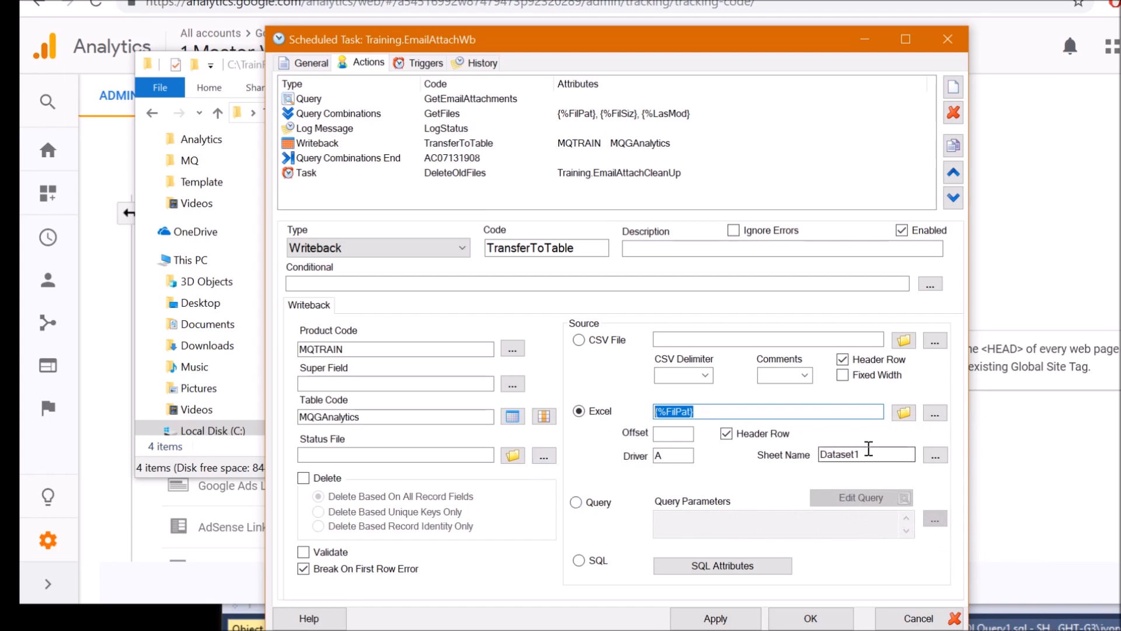
pyautogui.moveTo(872, 453); pyautogui.dragTo(853, 457)
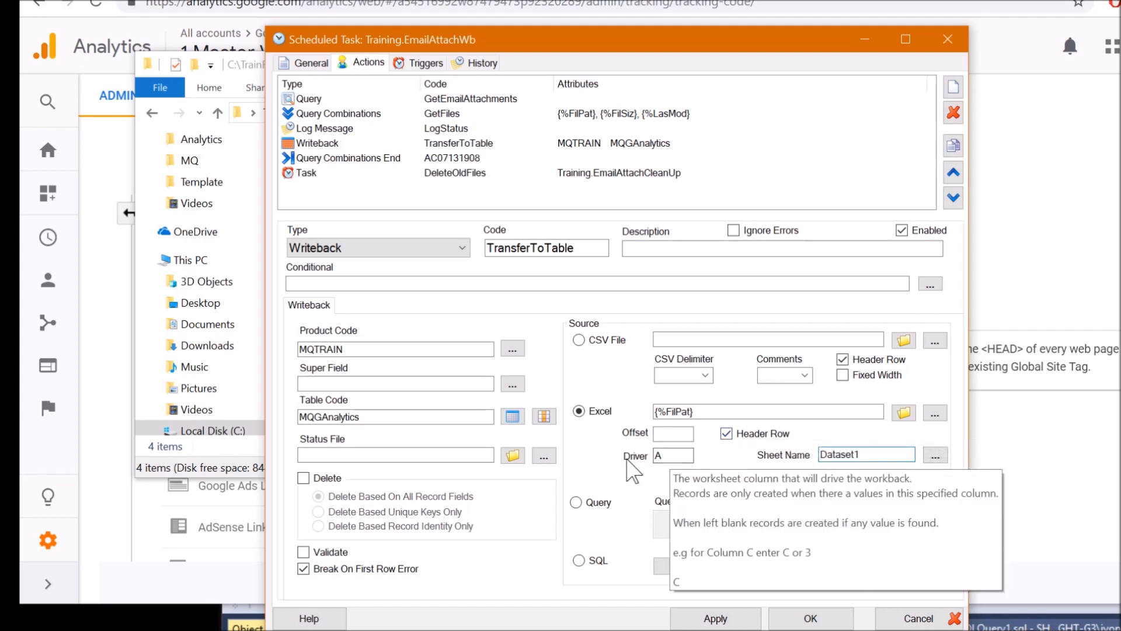
pyautogui.doubleClick(666, 455)
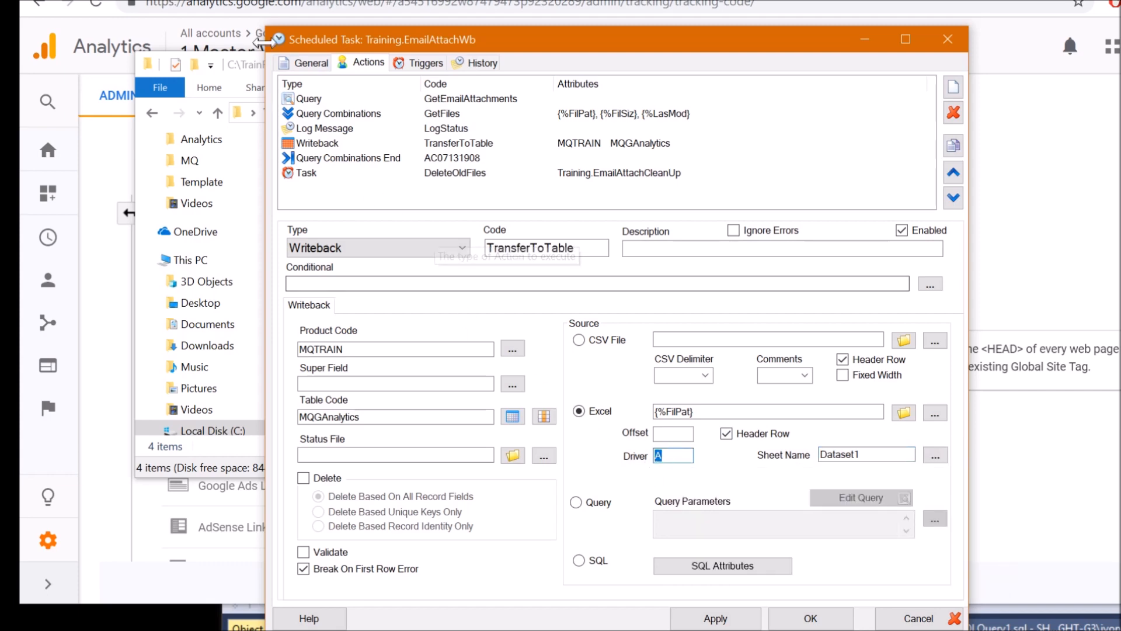
pyautogui.click(257, 69)
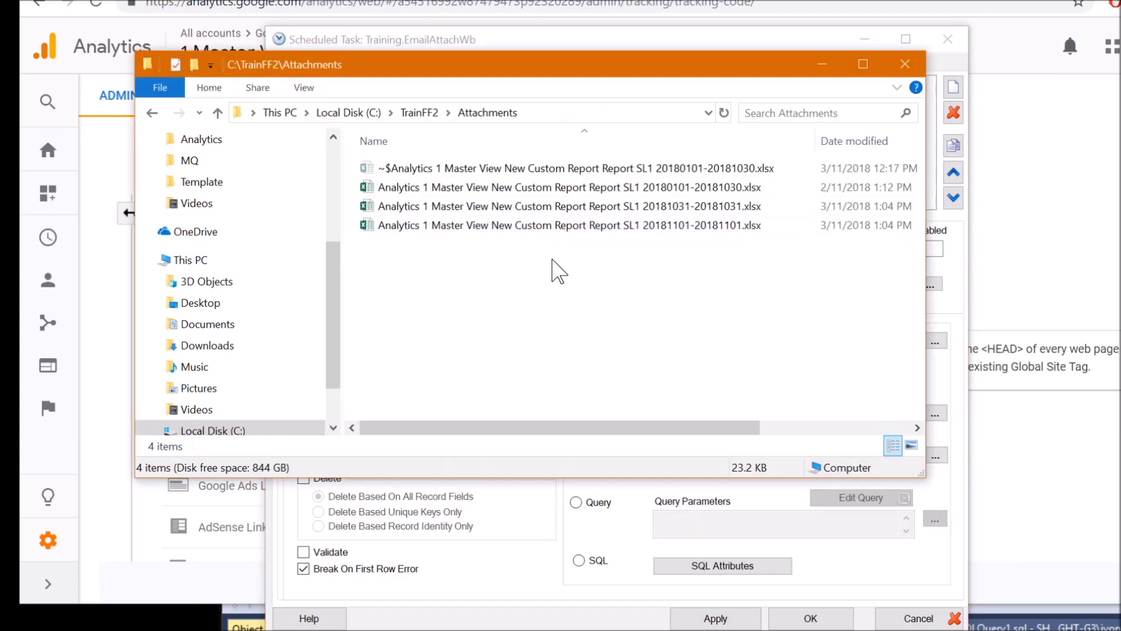
pyautogui.doubleClick(535, 230)
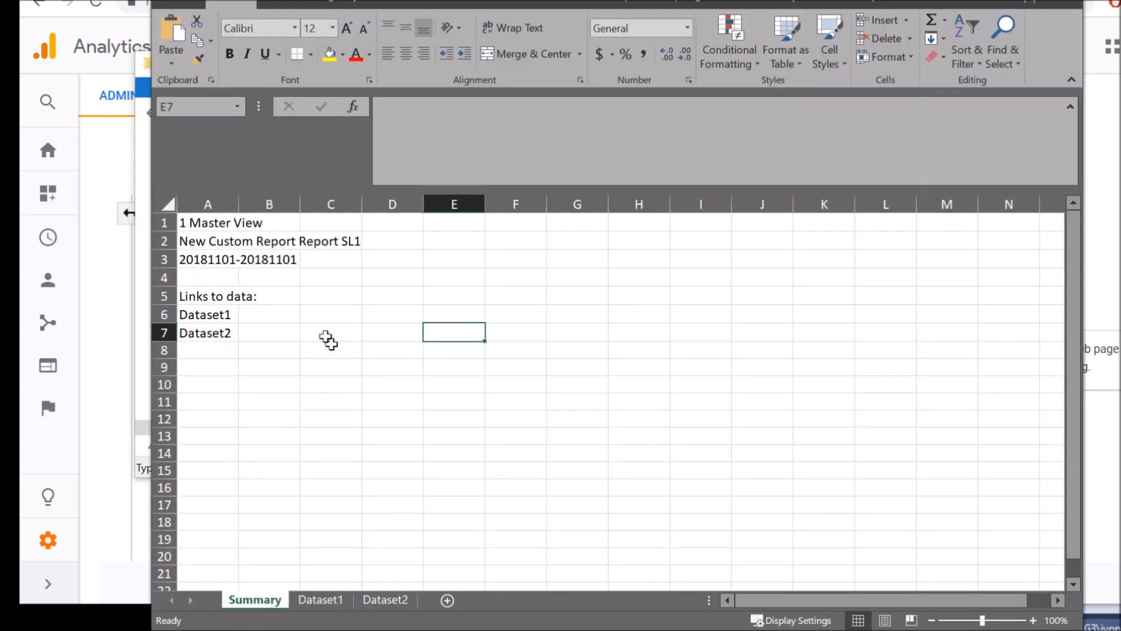
pyautogui.click(286, 299)
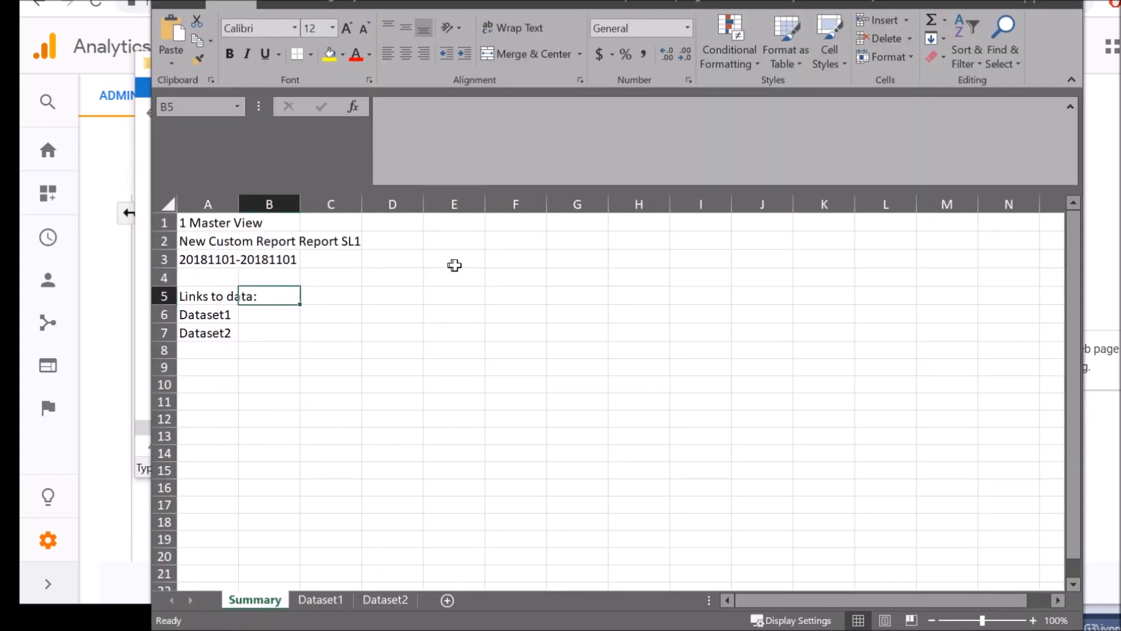
pyautogui.click(247, 358)
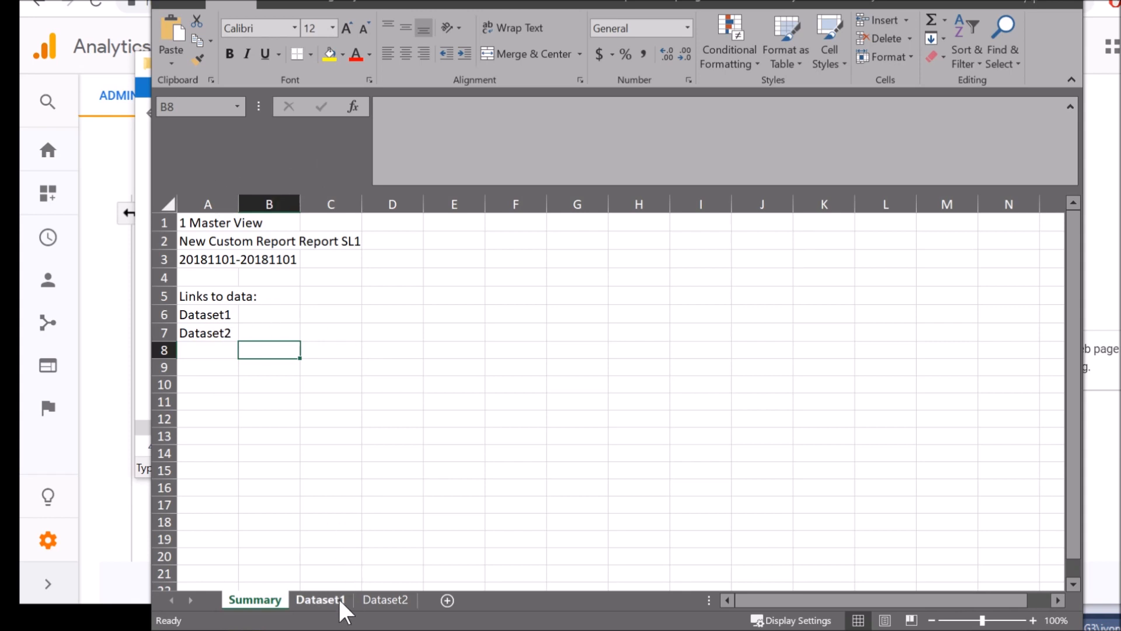
# On the Dataset1 sheet, examine data row A3:E3 and its blank date cell
pyautogui.click(320, 600)
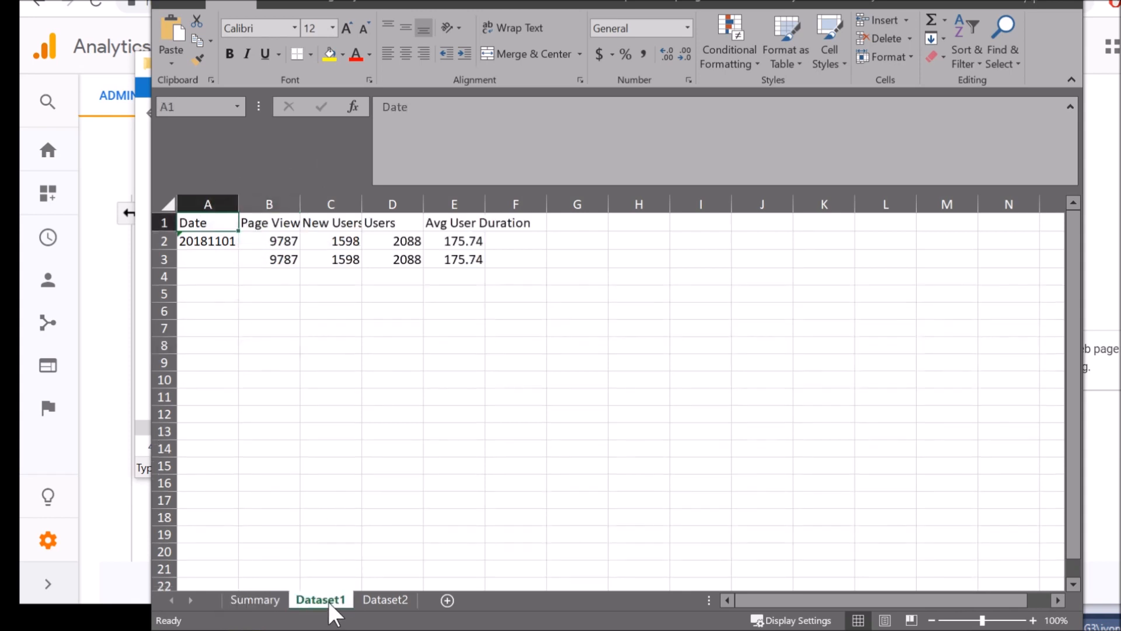
pyautogui.click(459, 296)
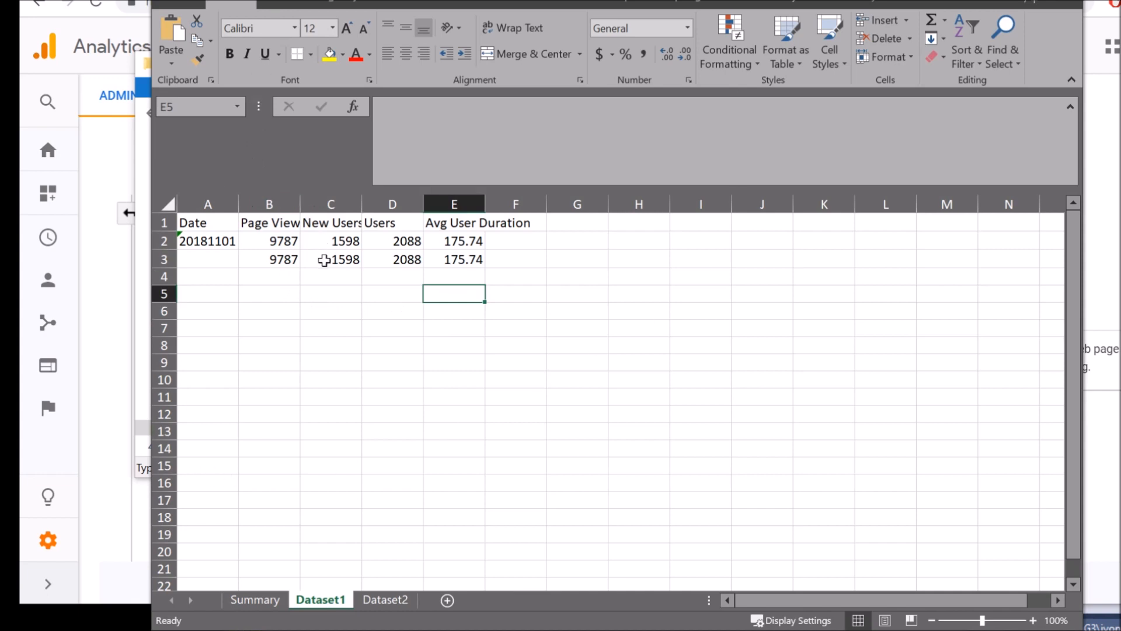
pyautogui.moveTo(206, 262); pyautogui.dragTo(468, 257)
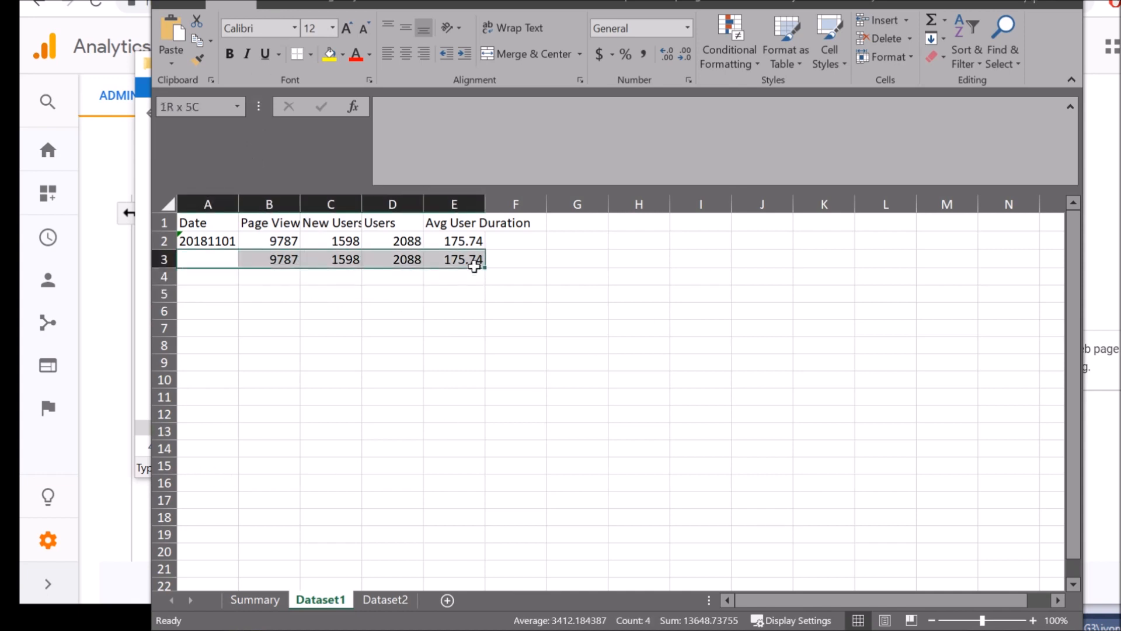
pyautogui.click(315, 313)
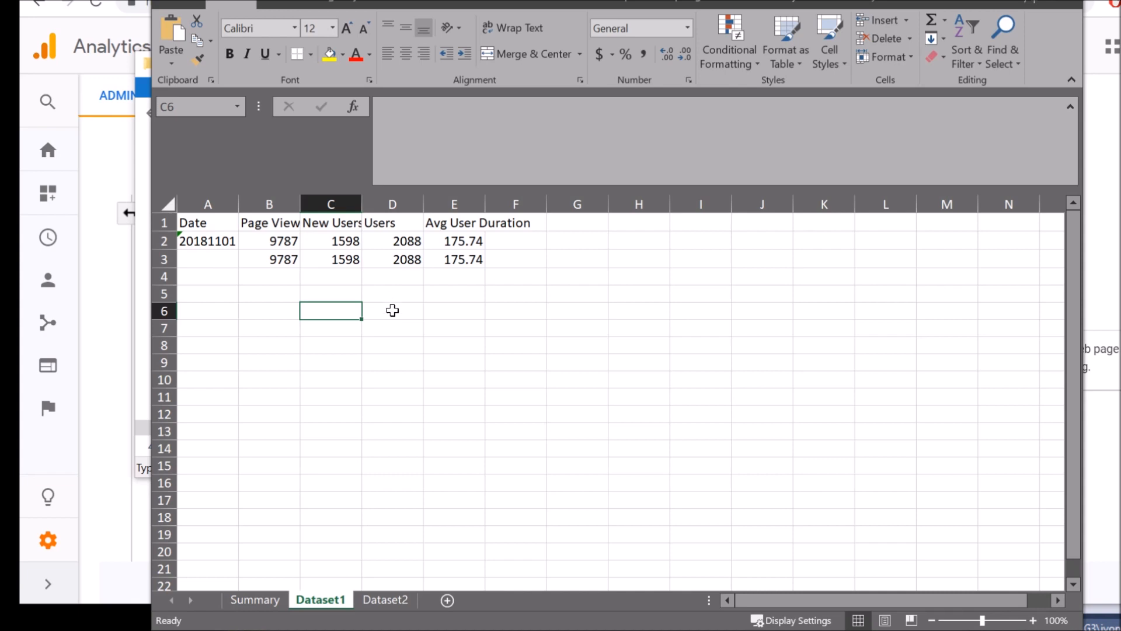
pyautogui.moveTo(200, 255); pyautogui.dragTo(467, 259)
pyautogui.click(508, 327)
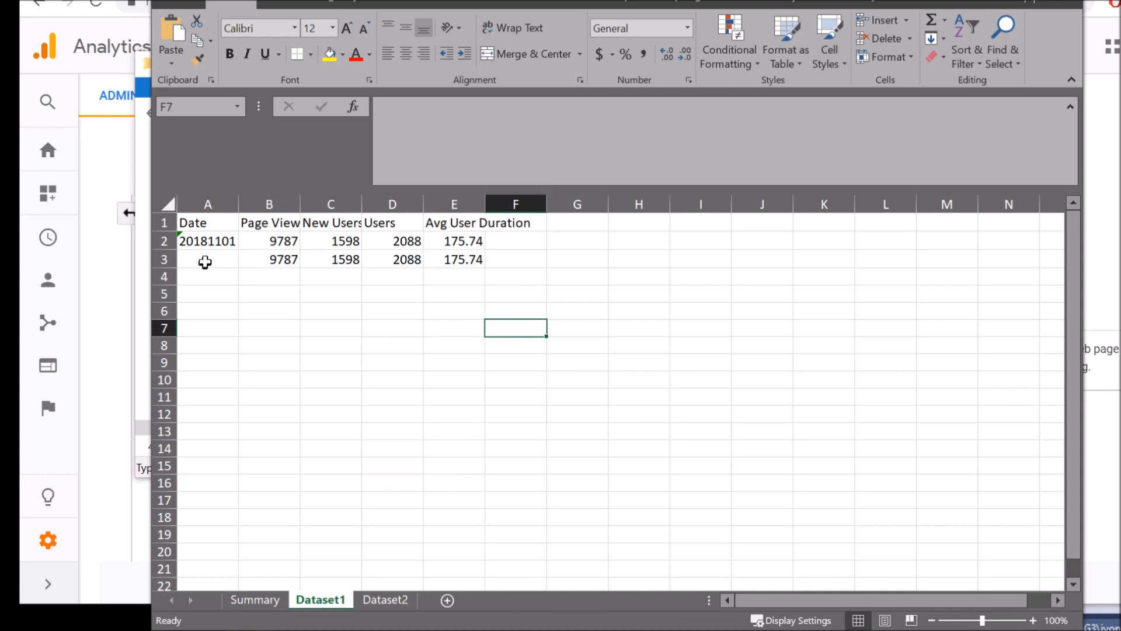
pyautogui.click(210, 259)
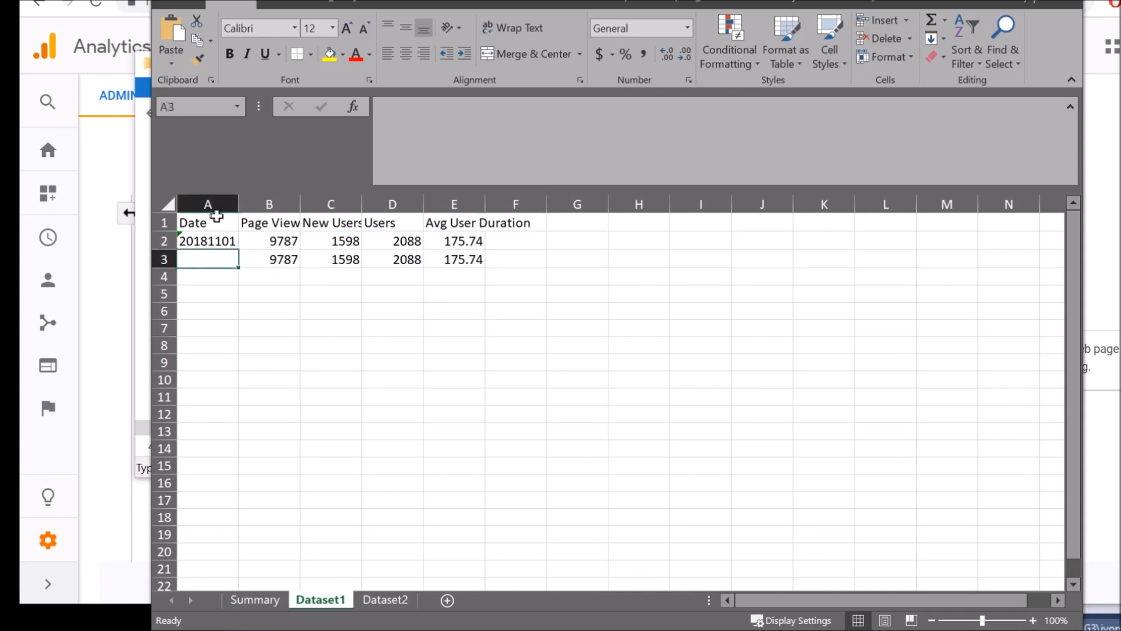
pyautogui.click(443, 311)
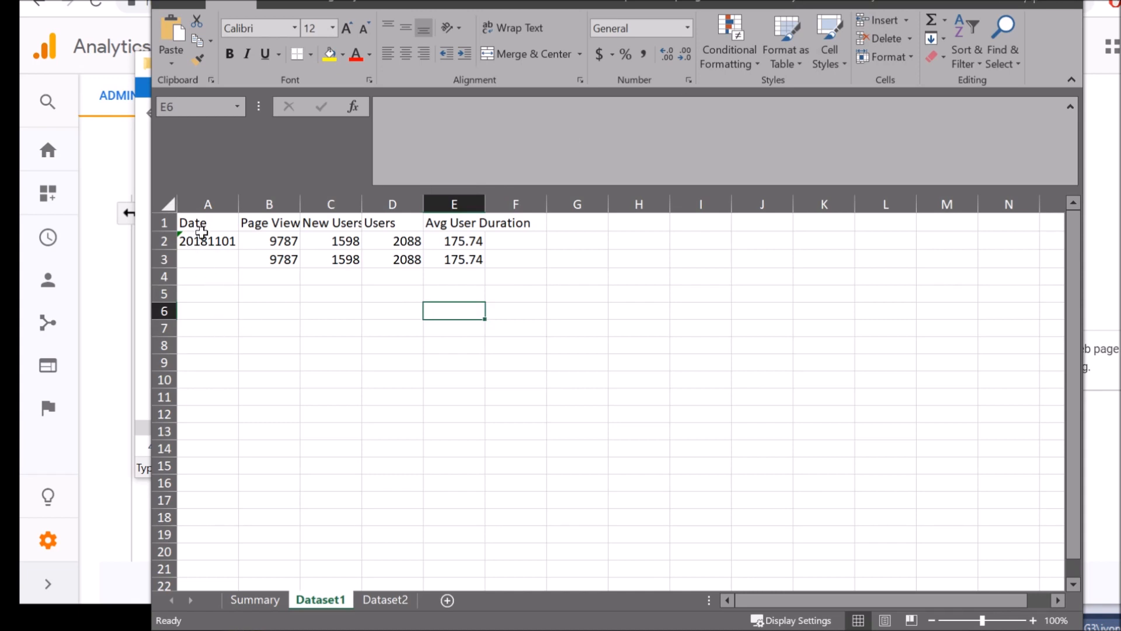
pyautogui.click(326, 275)
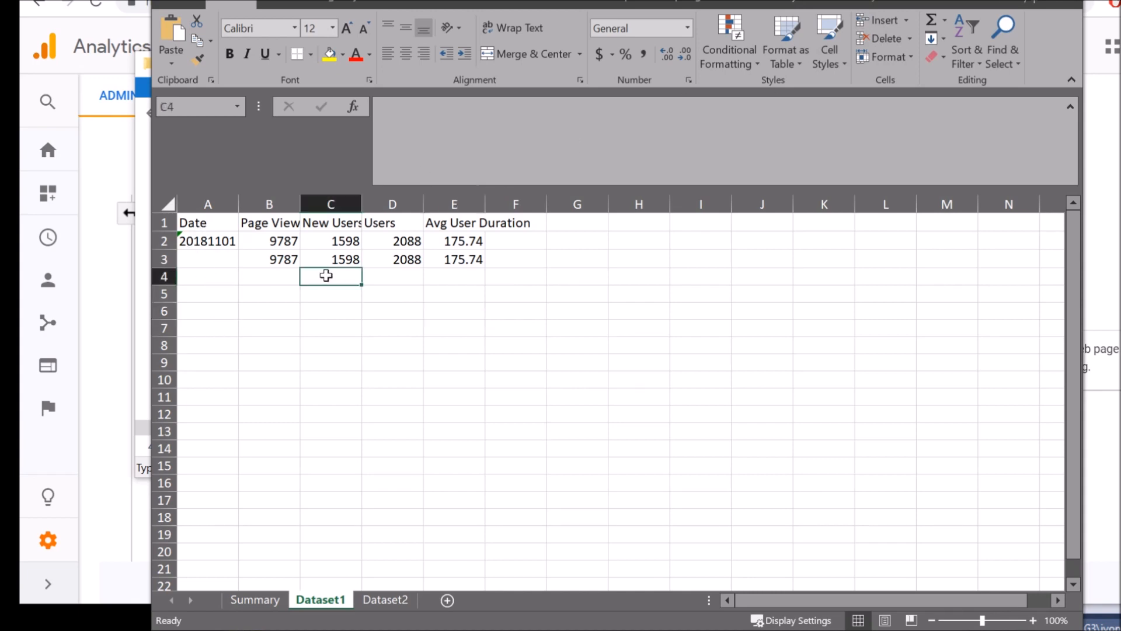
# Check B3 Page View, Avg User Duration and the 20181101 date in A2, then close without saving
pyautogui.click(266, 260)
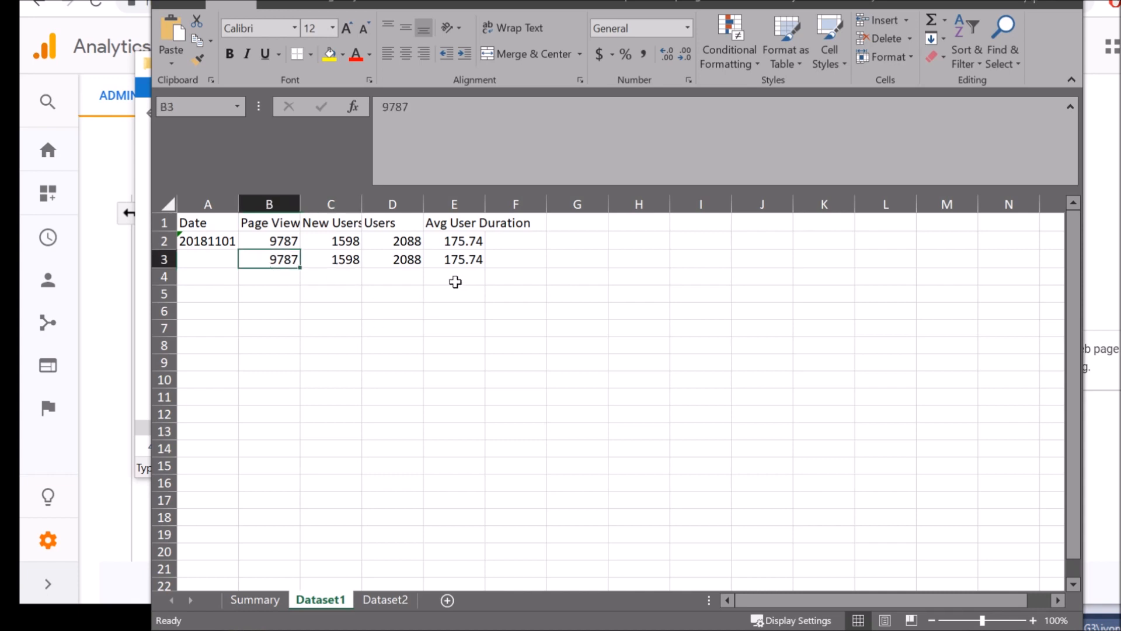
pyautogui.click(454, 257)
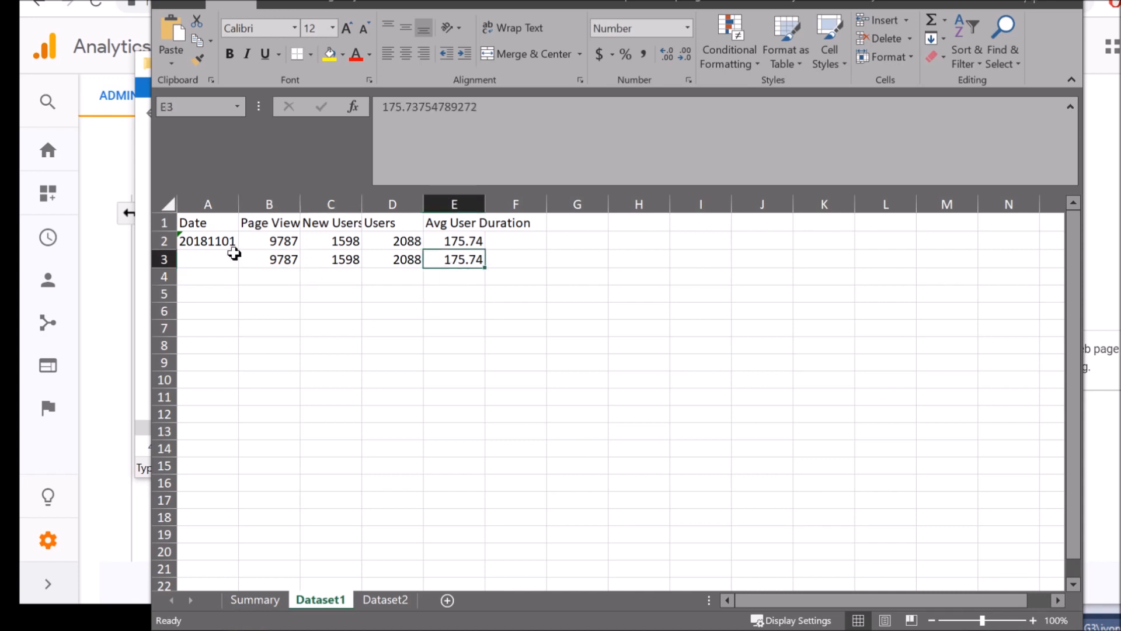
pyautogui.click(211, 241)
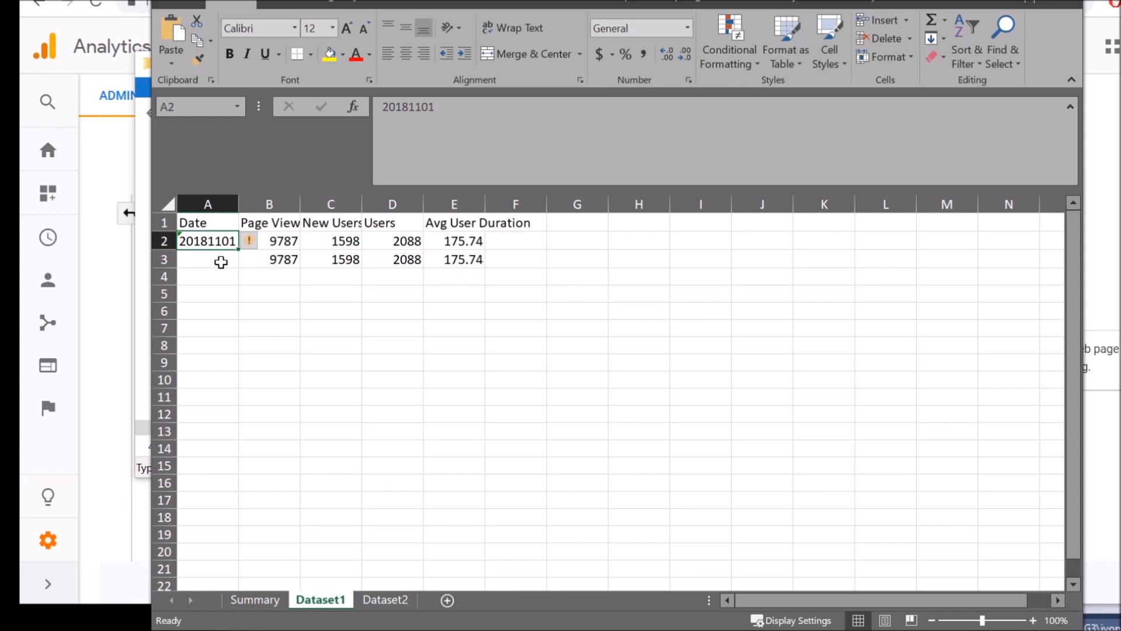
pyautogui.moveTo(466, 108); pyautogui.dragTo(368, 94)
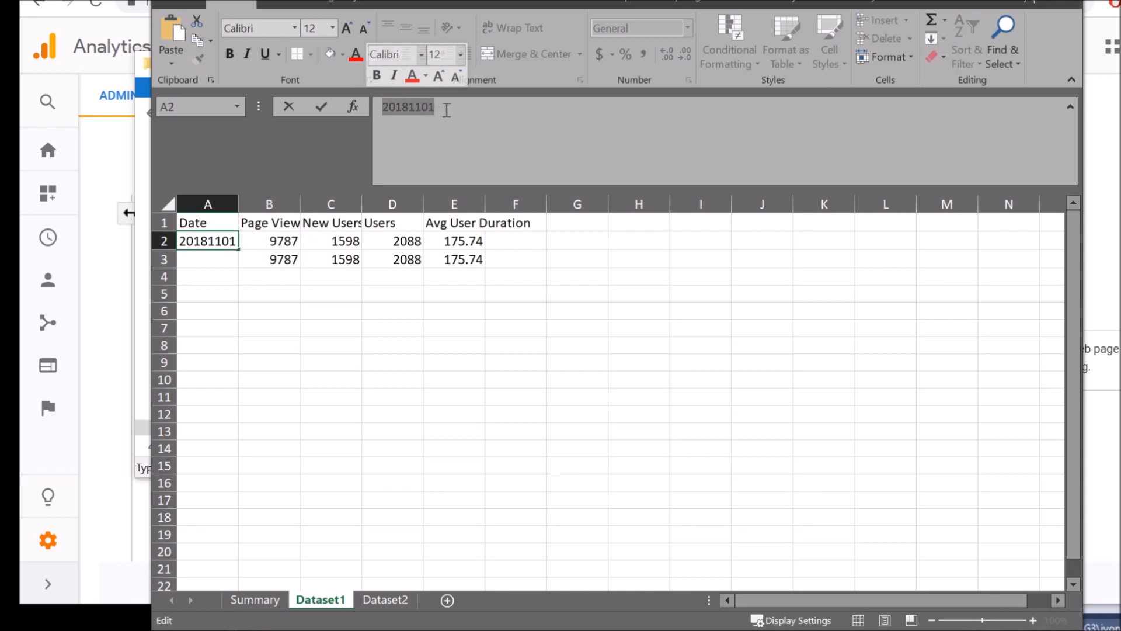
pyautogui.click(572, 265)
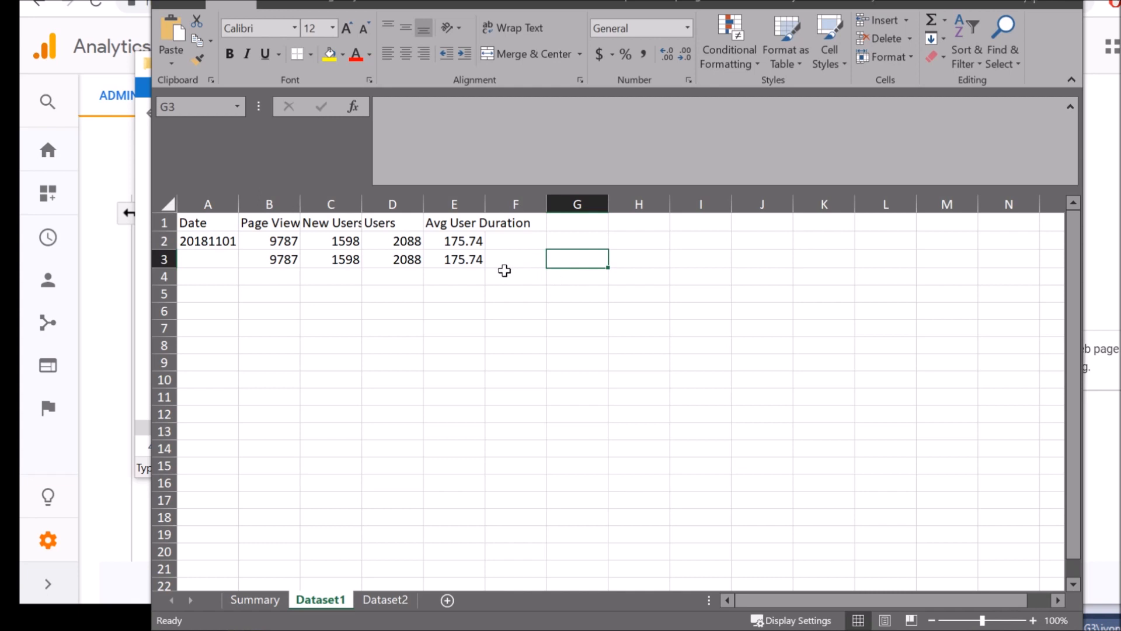
pyautogui.click(216, 245)
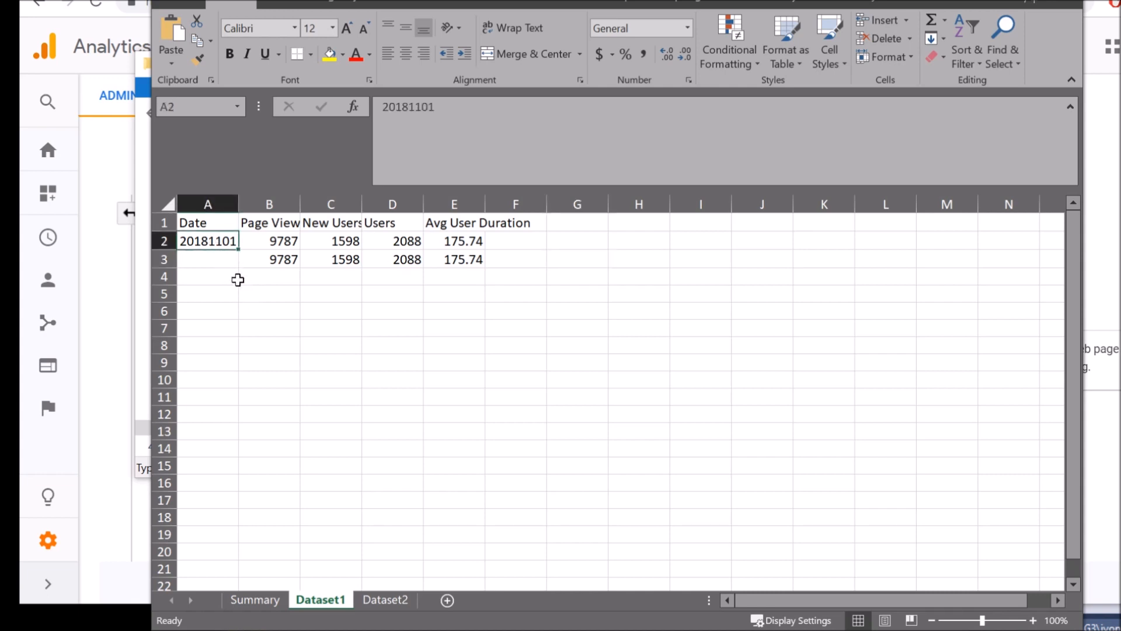
pyautogui.click(318, 276)
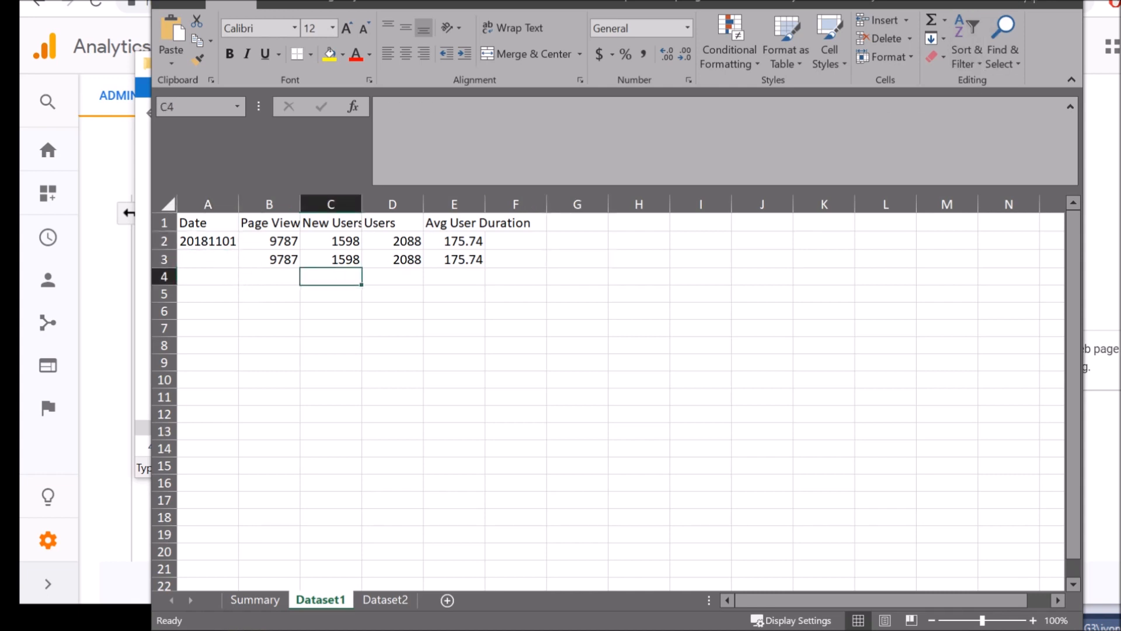
pyautogui.hotkey('alt', 'F4')
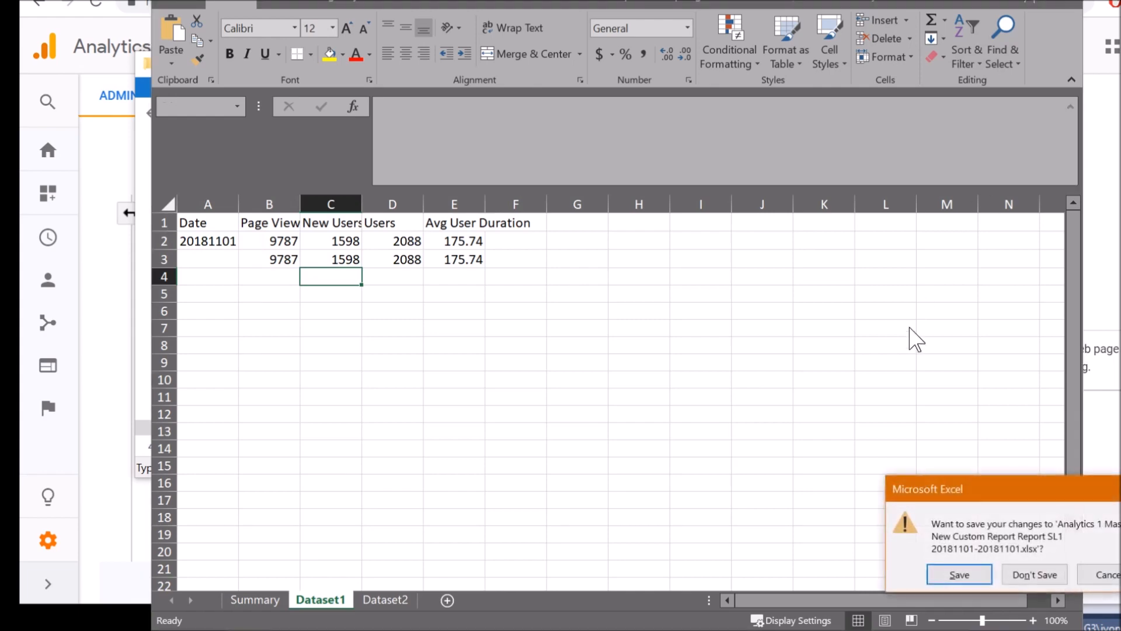
pyautogui.click(1023, 573)
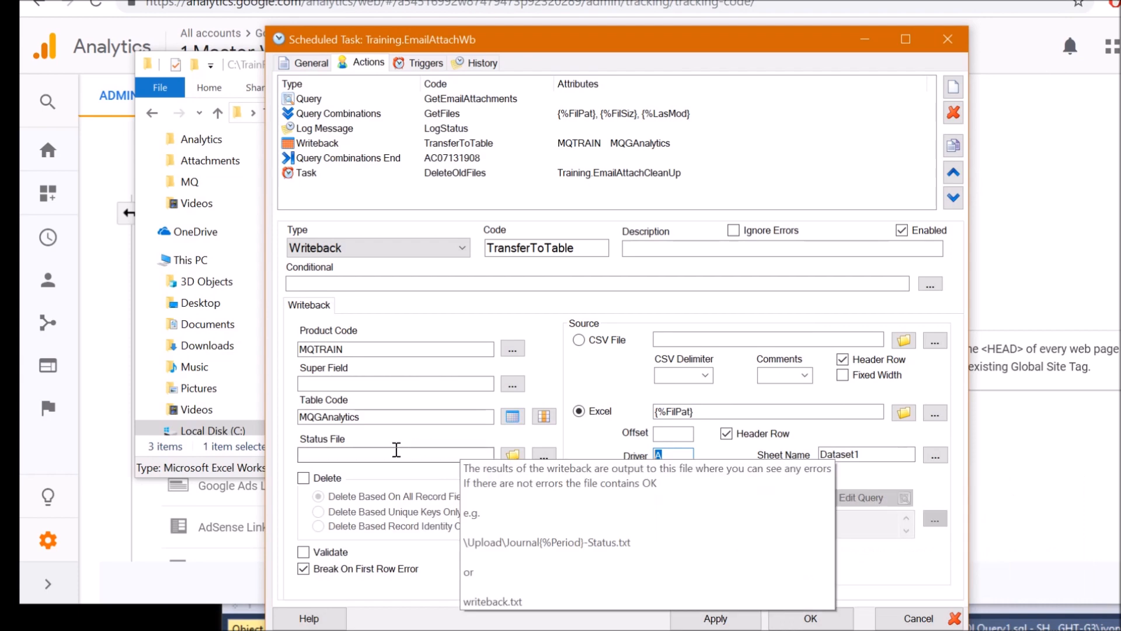
# Check table MQGAnalytics, file {%FilPat}, sheet Dataset1 and driver column A, then open the field mapping
pyautogui.moveTo(381, 416); pyautogui.dragTo(211, 402)
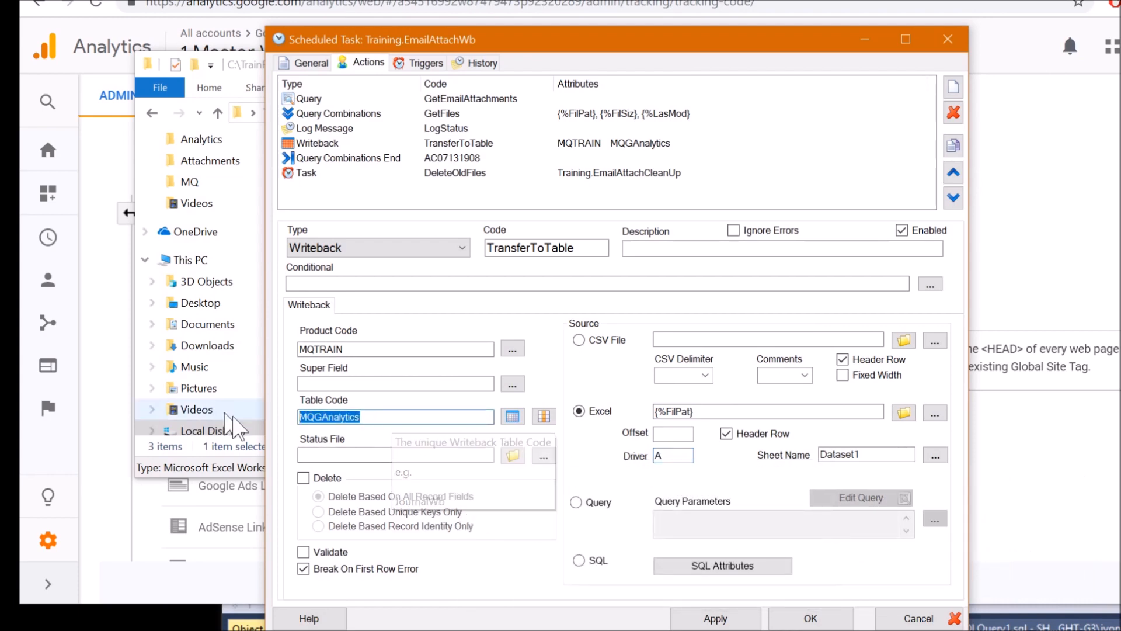
pyautogui.moveTo(734, 413); pyautogui.dragTo(584, 391)
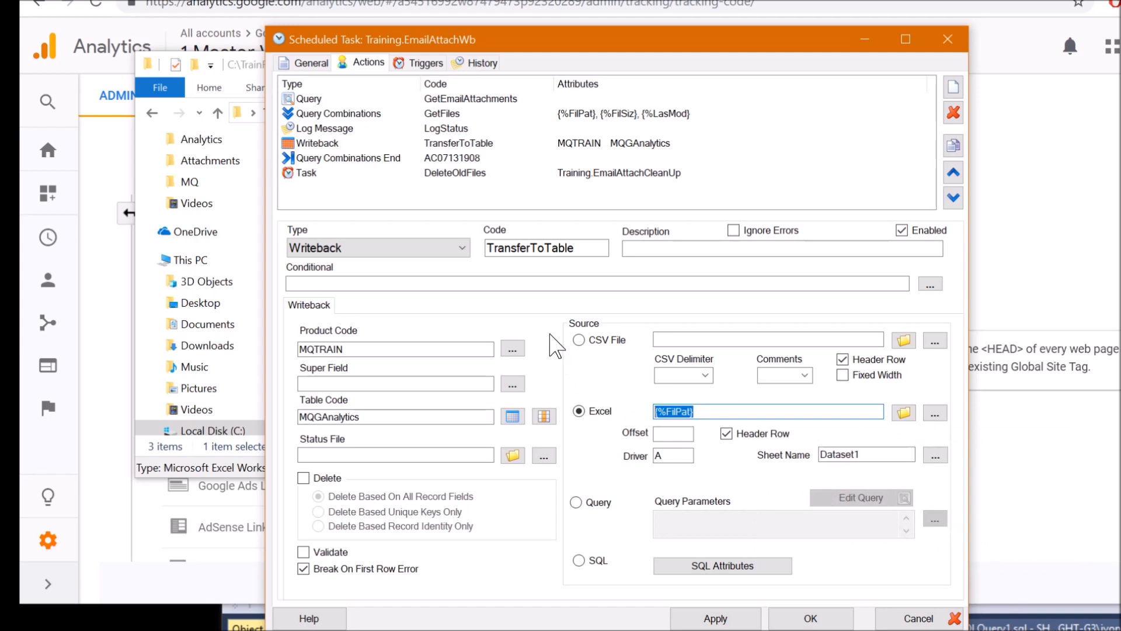
pyautogui.moveTo(870, 454); pyautogui.dragTo(820, 455)
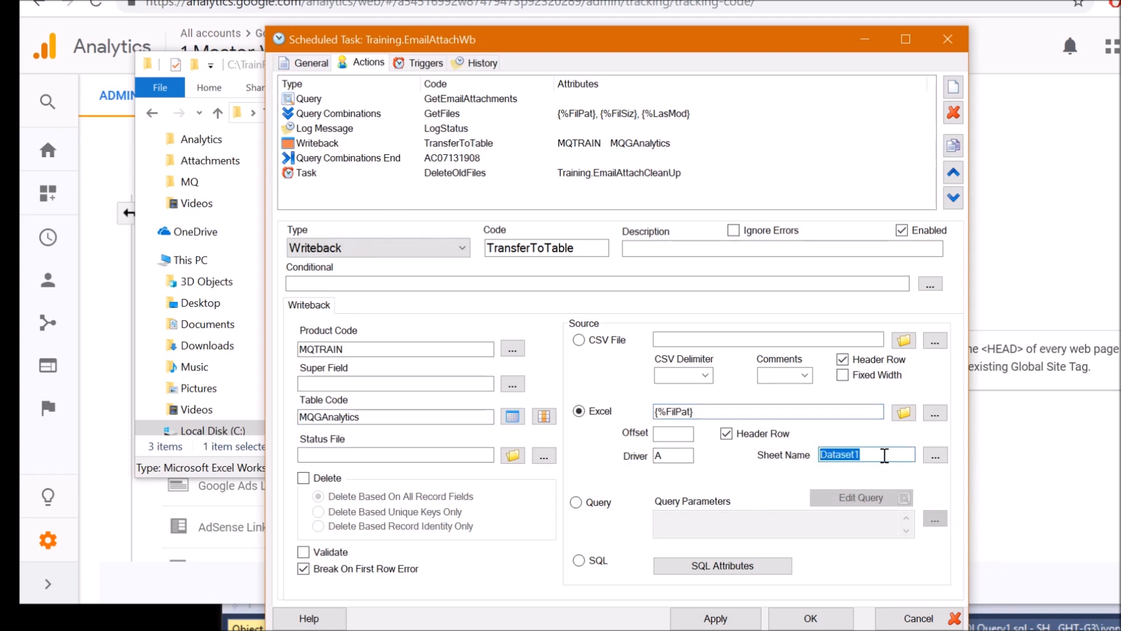
pyautogui.click(885, 454)
pyautogui.doubleClick(665, 455)
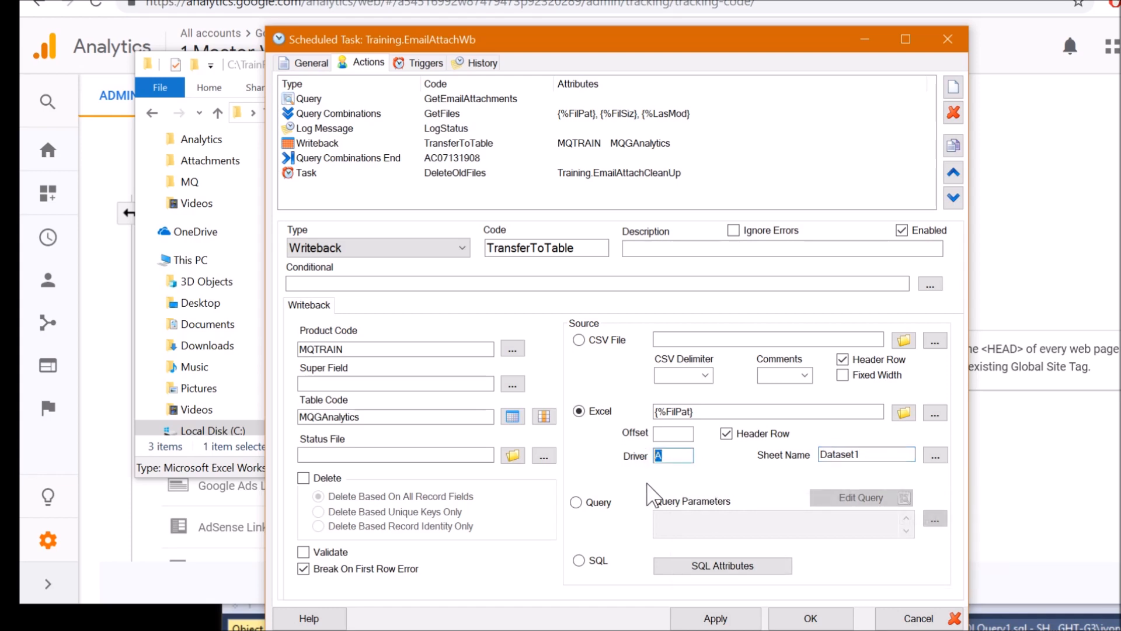
pyautogui.click(546, 417)
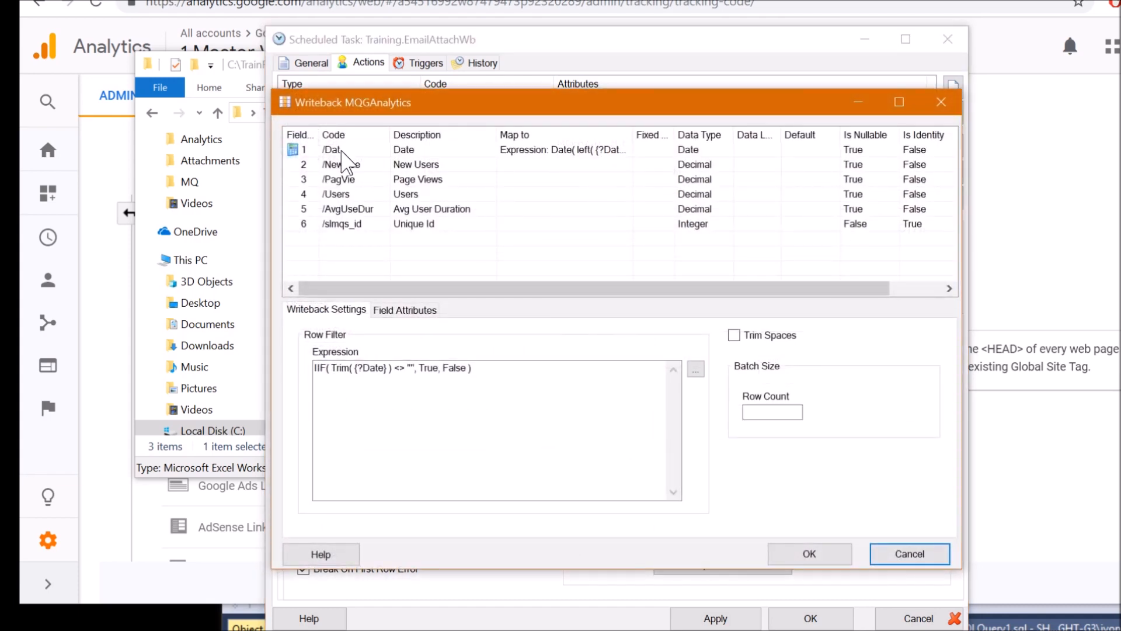
pyautogui.click(342, 151)
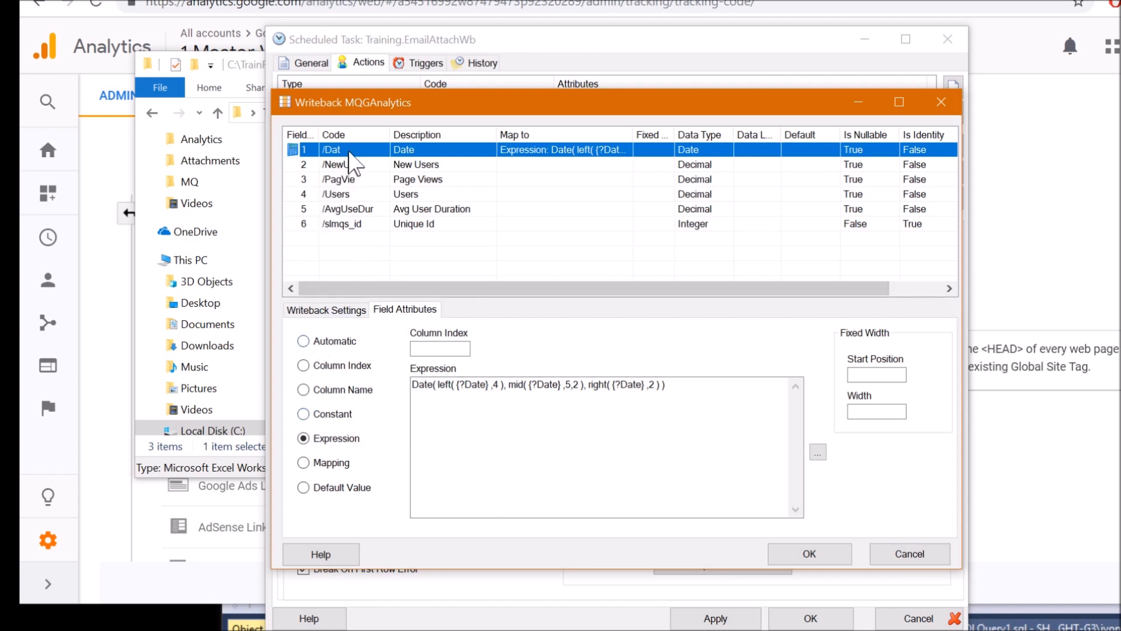
pyautogui.click(520, 423)
pyautogui.click(528, 405)
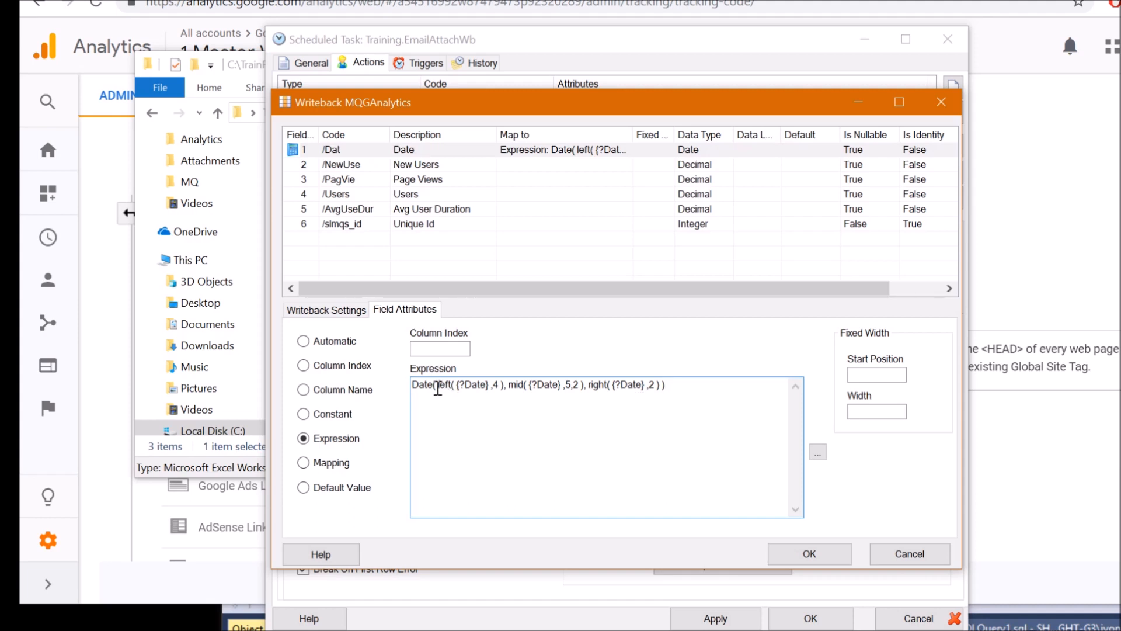
pyautogui.moveTo(465, 386)
pyautogui.mouseDown()
pyautogui.moveTo(488, 388)
pyautogui.moveTo(444, 388)
pyautogui.mouseUp()
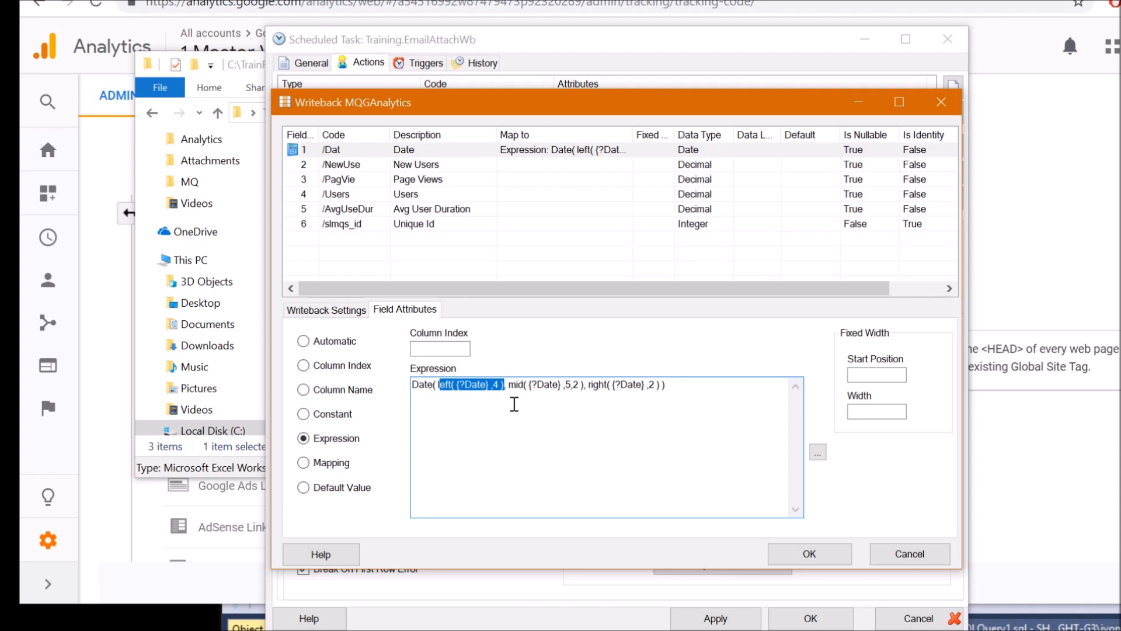
pyautogui.moveTo(529, 386); pyautogui.dragTo(657, 392)
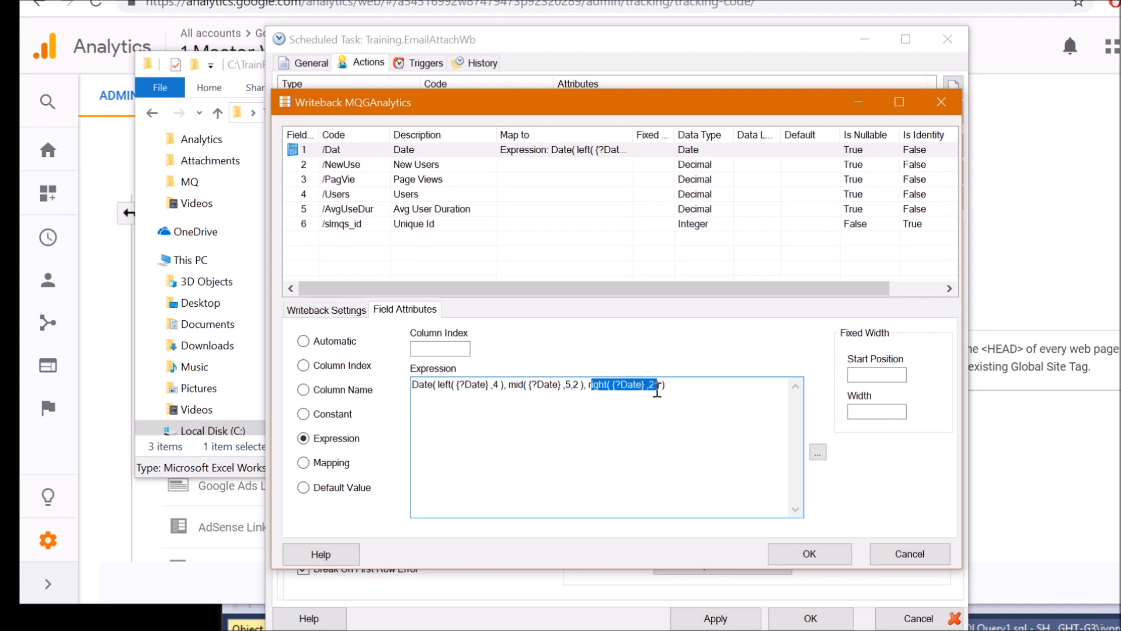
pyautogui.click(446, 416)
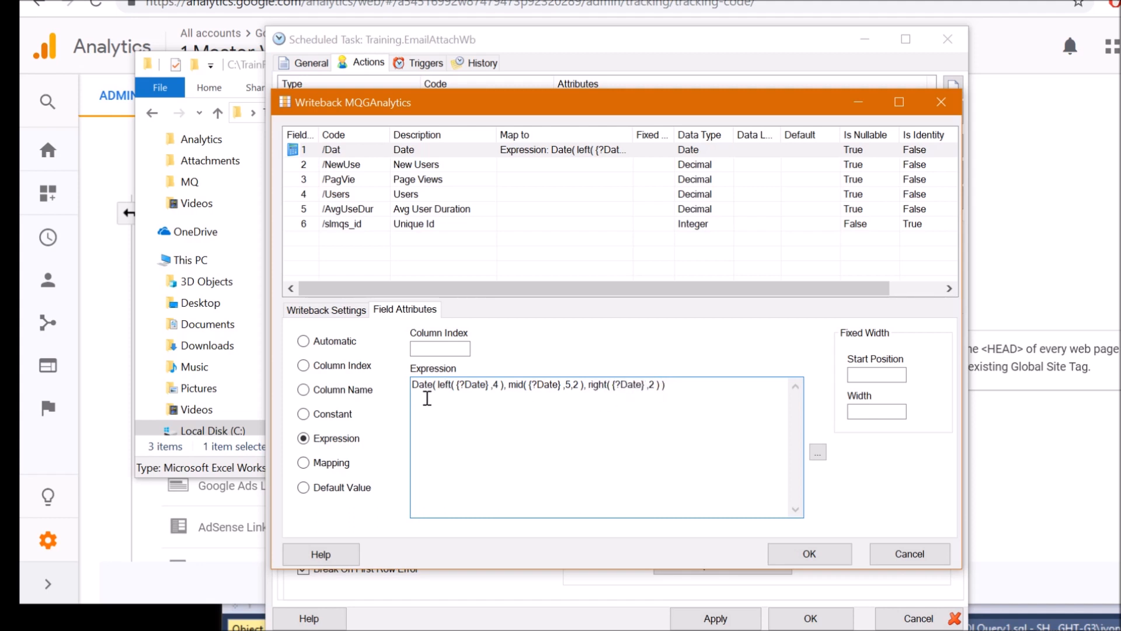
pyautogui.moveTo(429, 390); pyautogui.dragTo(414, 395)
pyautogui.click(315, 310)
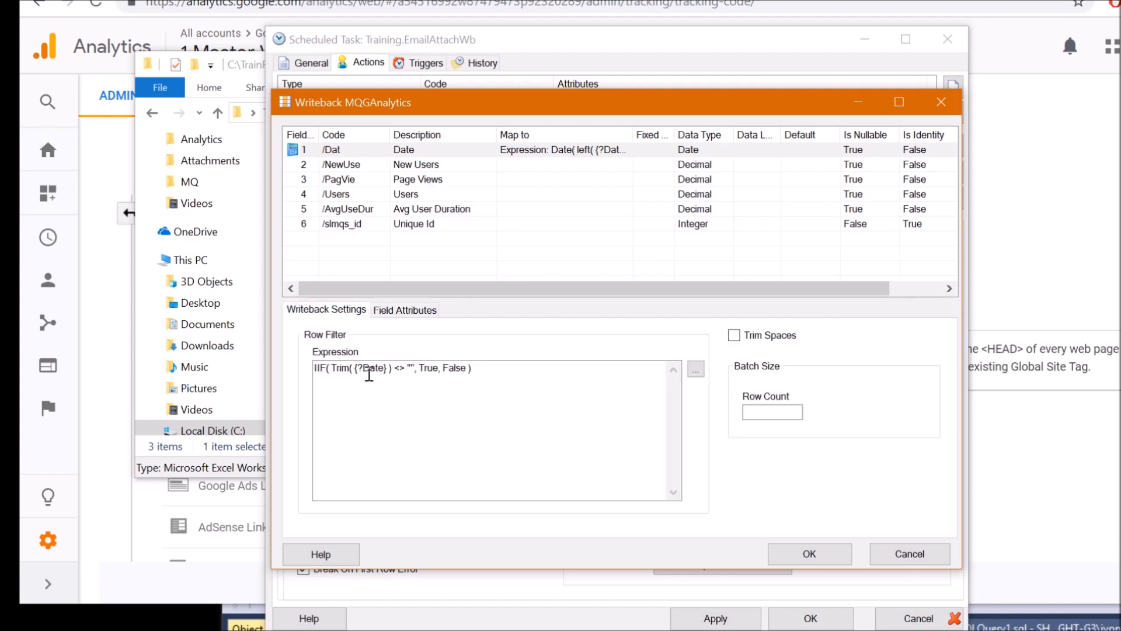
pyautogui.moveTo(514, 376); pyautogui.dragTo(290, 378)
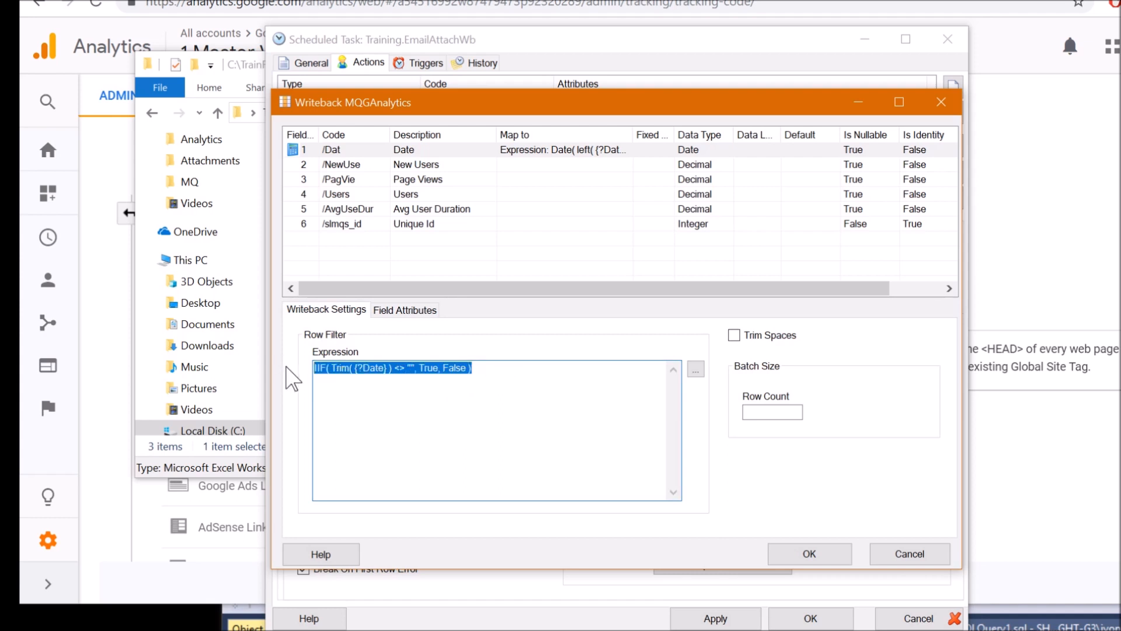
pyautogui.click(405, 379)
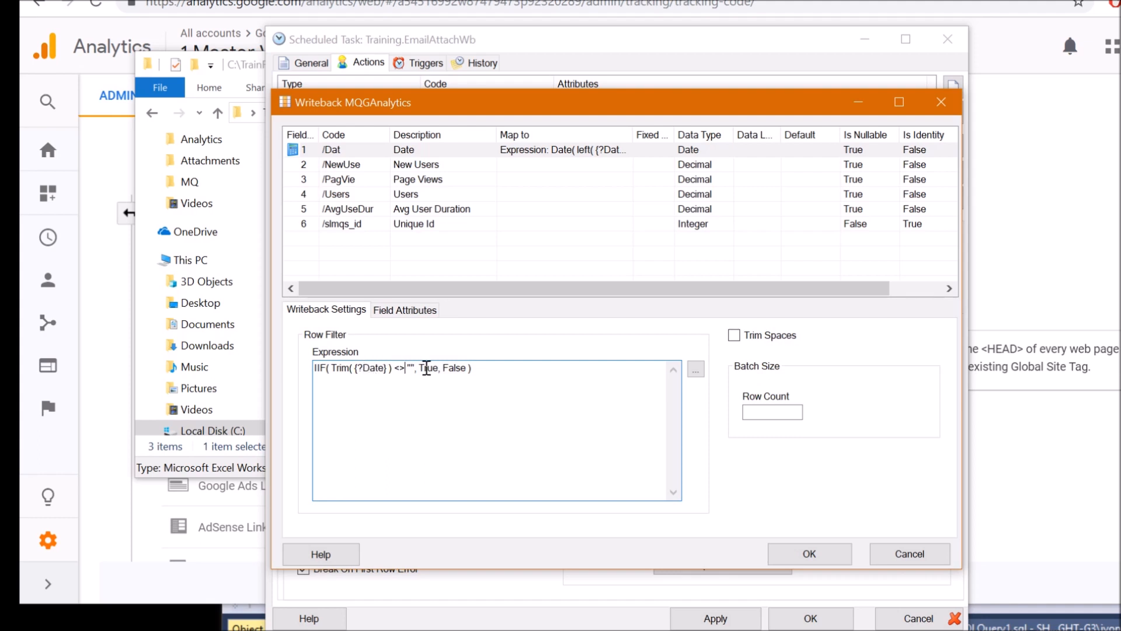
pyautogui.moveTo(477, 369); pyautogui.dragTo(292, 357)
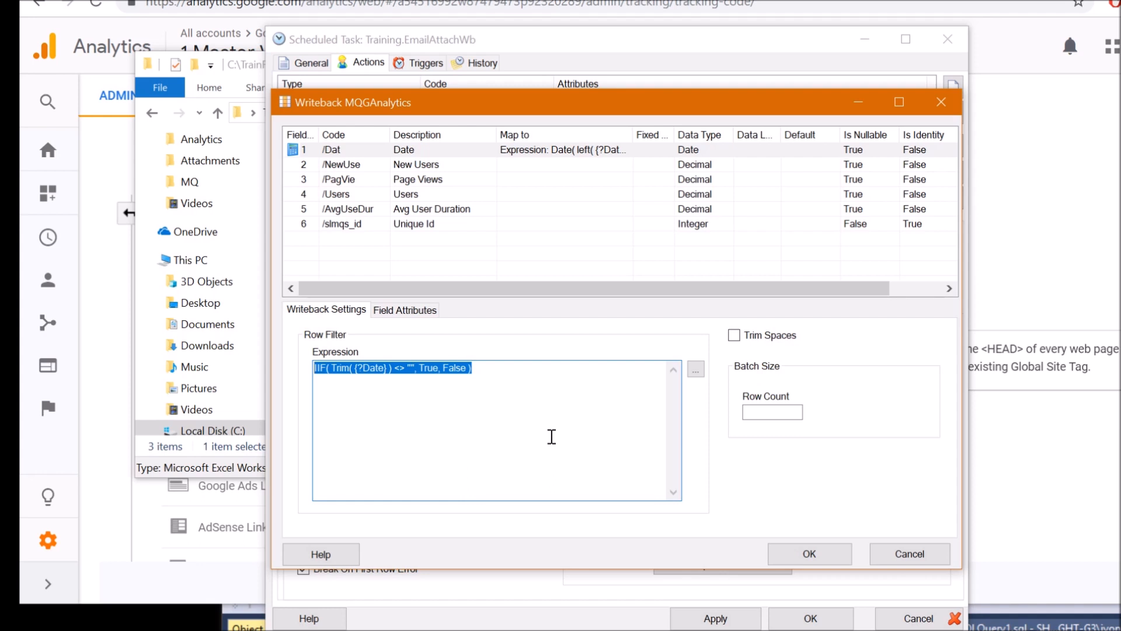
pyautogui.press('Escape')
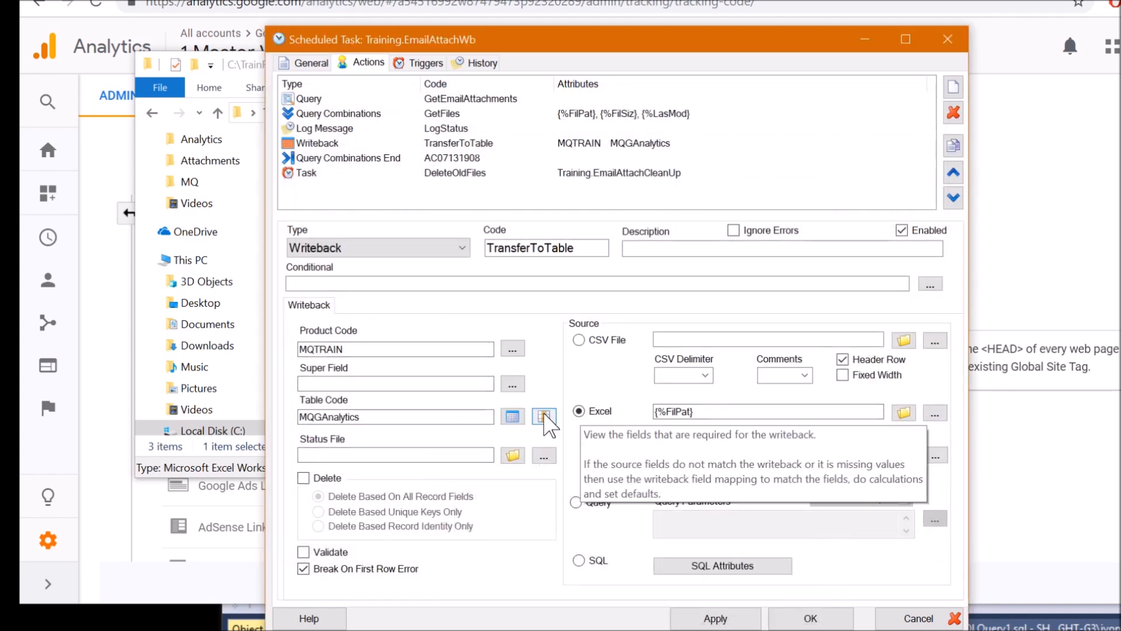
# Step past Query Combinations End to DeleteOldFiles, which runs Training.EmailAttachCleanUp with no task parameters
pyautogui.click(723, 412)
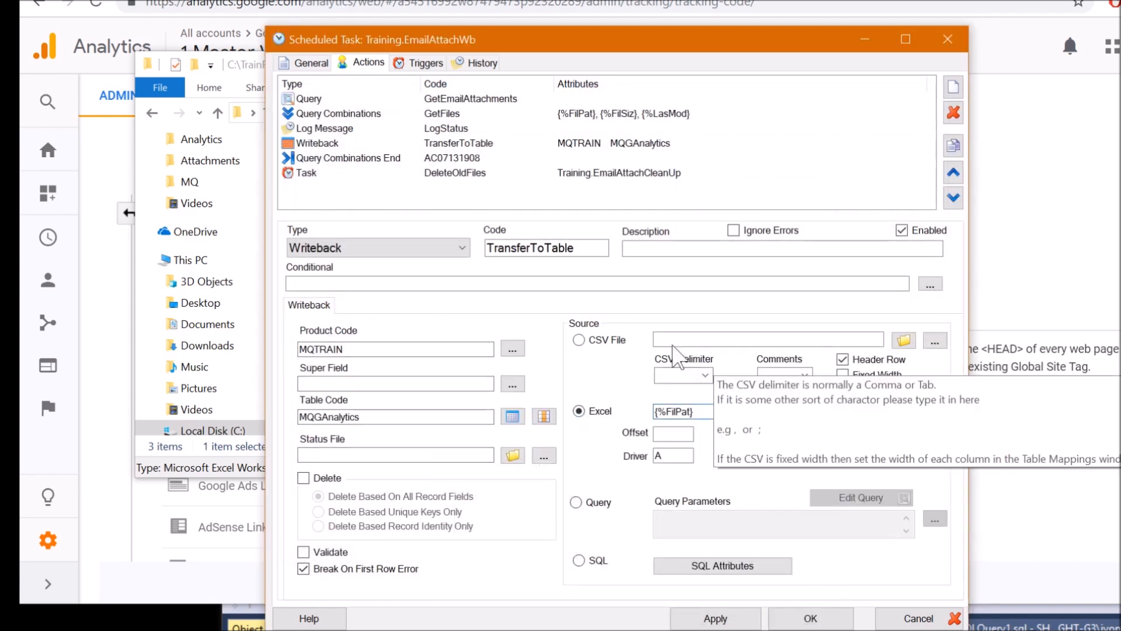
pyautogui.click(358, 158)
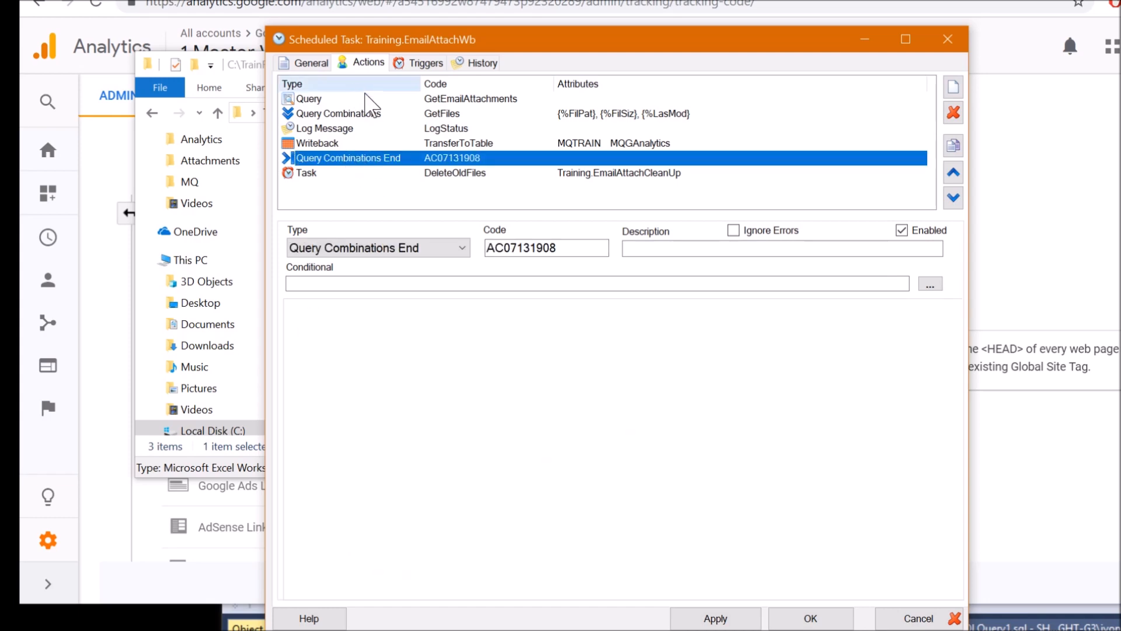
pyautogui.click(368, 173)
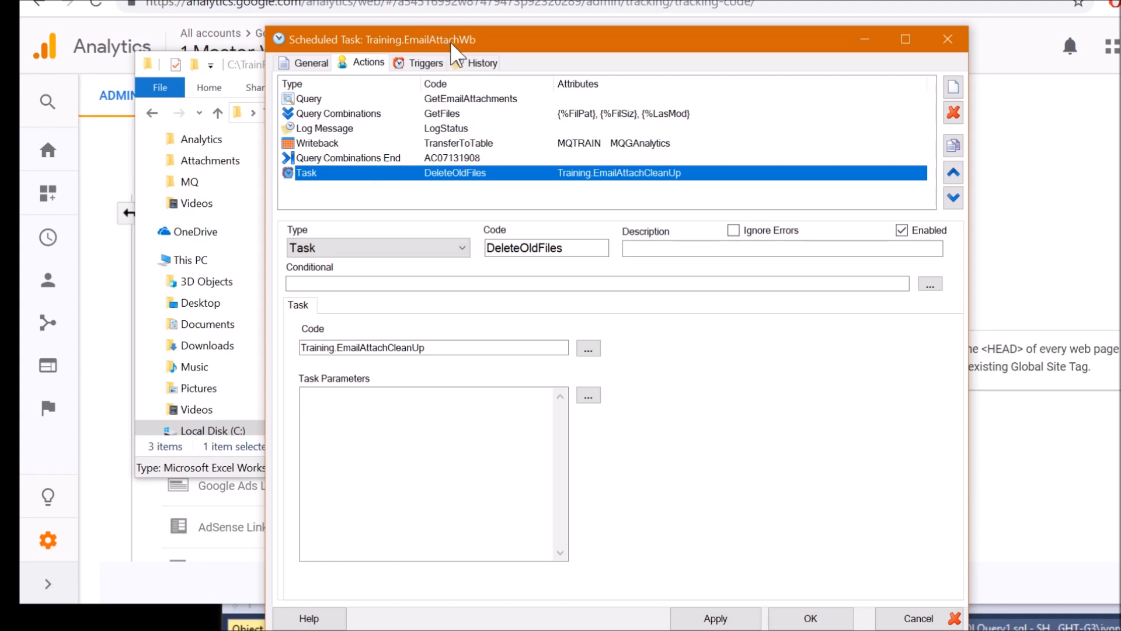
pyautogui.moveTo(450, 42); pyautogui.dragTo(453, 41)
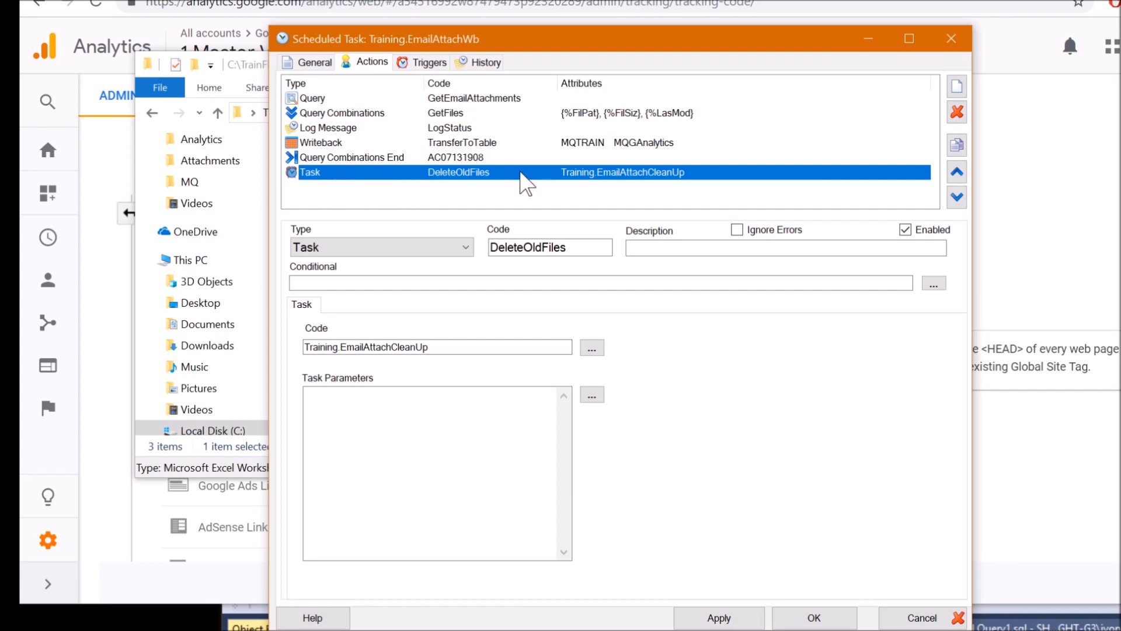
# Show the Training.EmailAttachWb task's triggers, with its daily 6:00 AM trigger
pyautogui.click(429, 63)
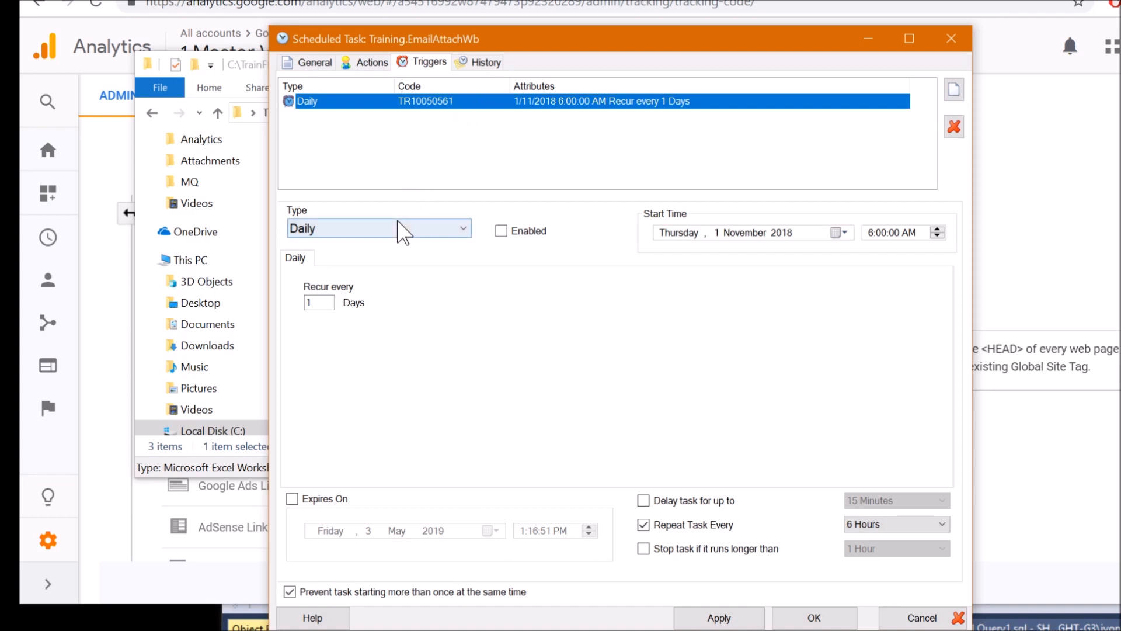
# Review the 6:00 AM start time, 6 Hours repeat interval and Daily trigger type, leaving them unchanged
pyautogui.click(880, 233)
pyautogui.click(909, 232)
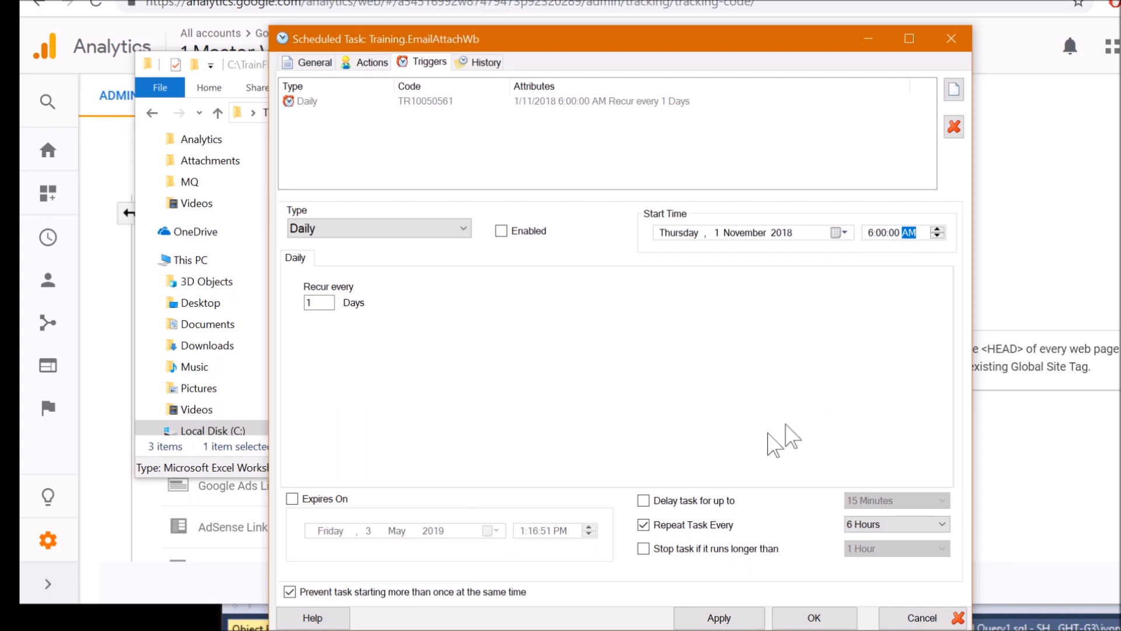
pyautogui.click(865, 233)
pyautogui.click(892, 524)
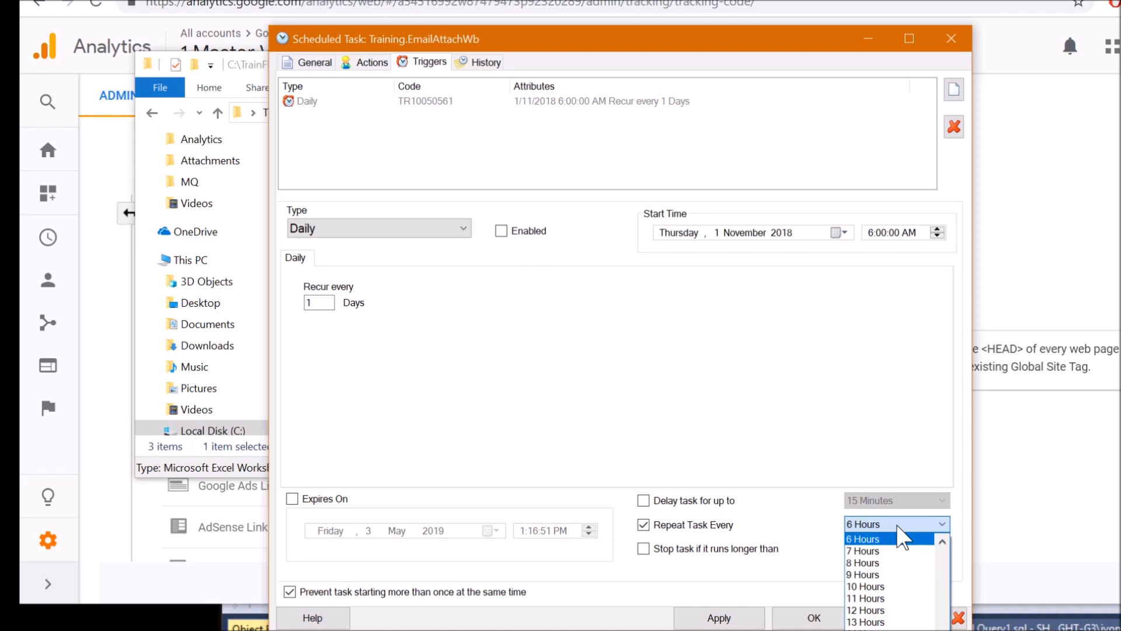
pyautogui.click(646, 316)
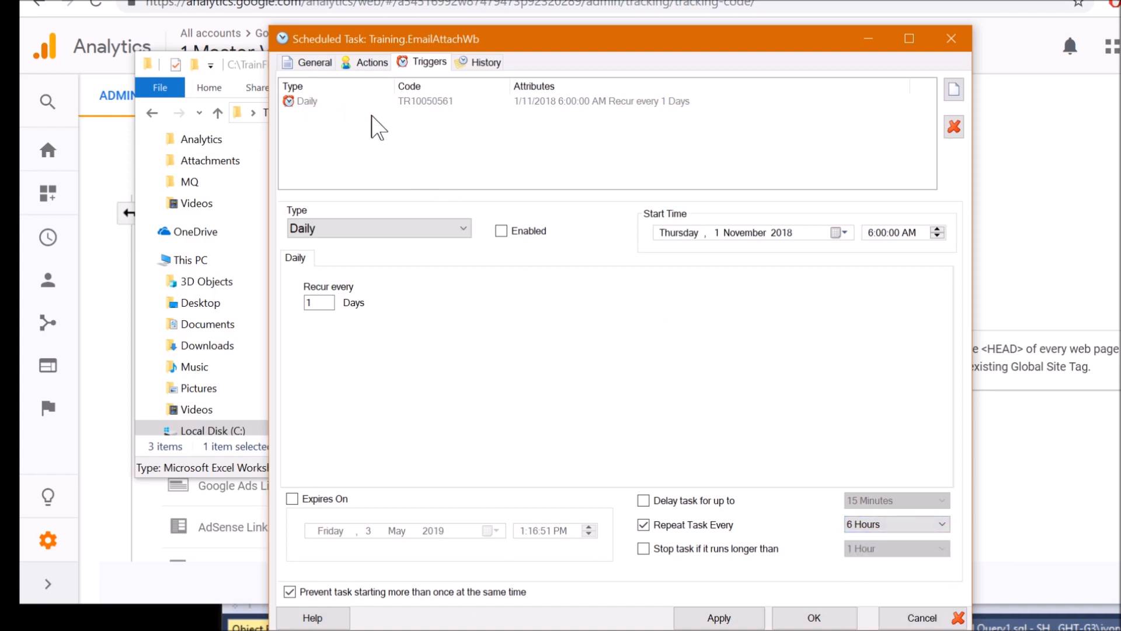
pyautogui.click(453, 229)
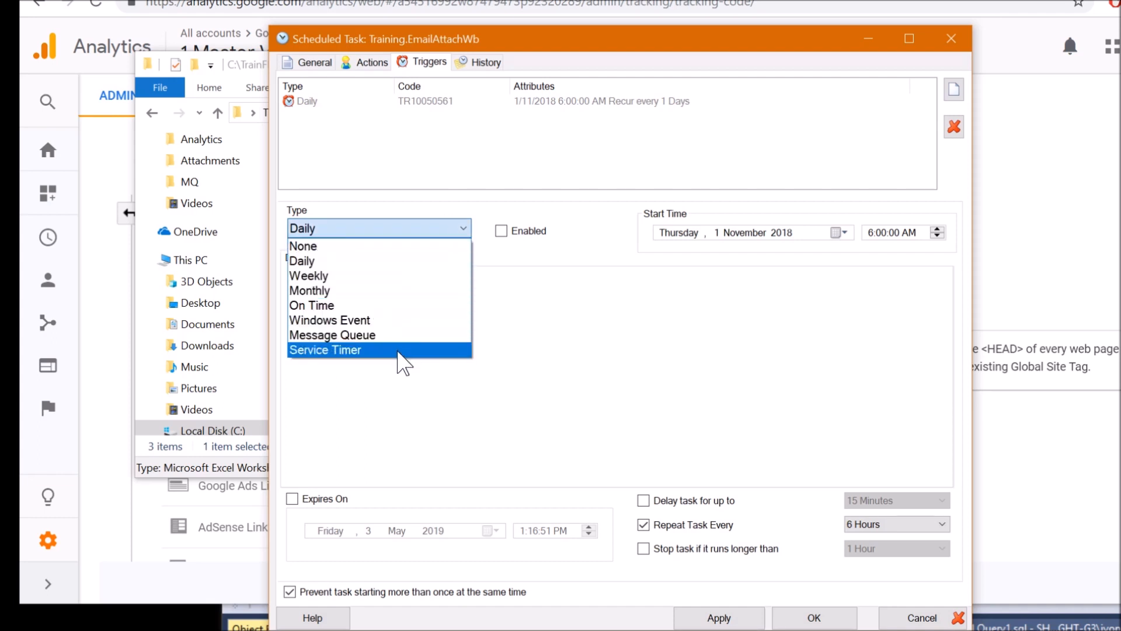
pyautogui.click(493, 253)
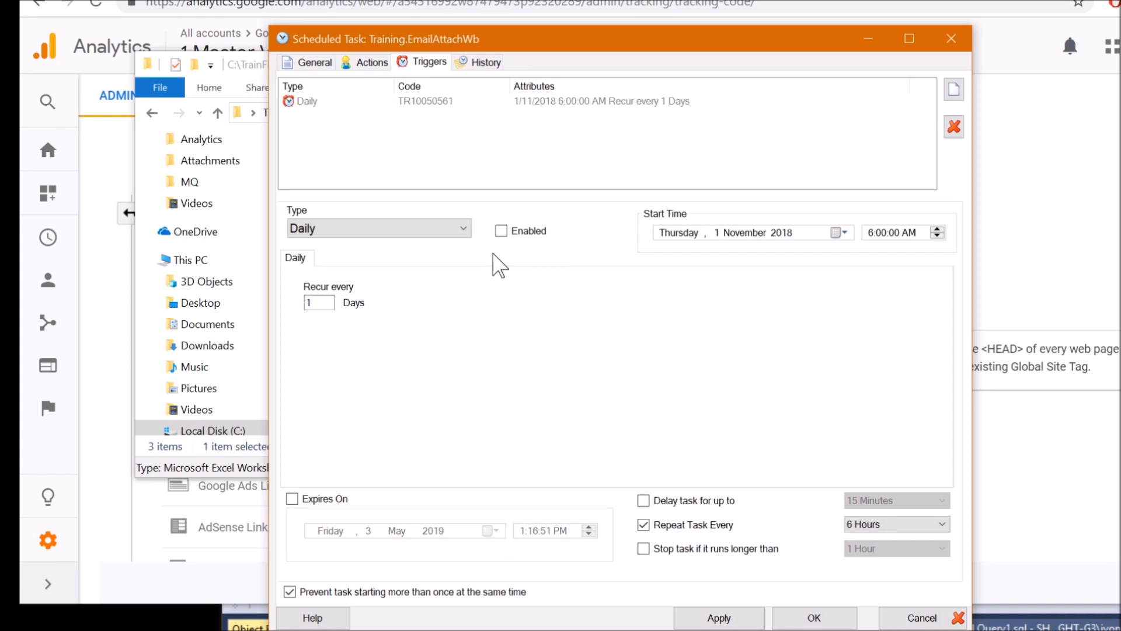
pyautogui.click(465, 229)
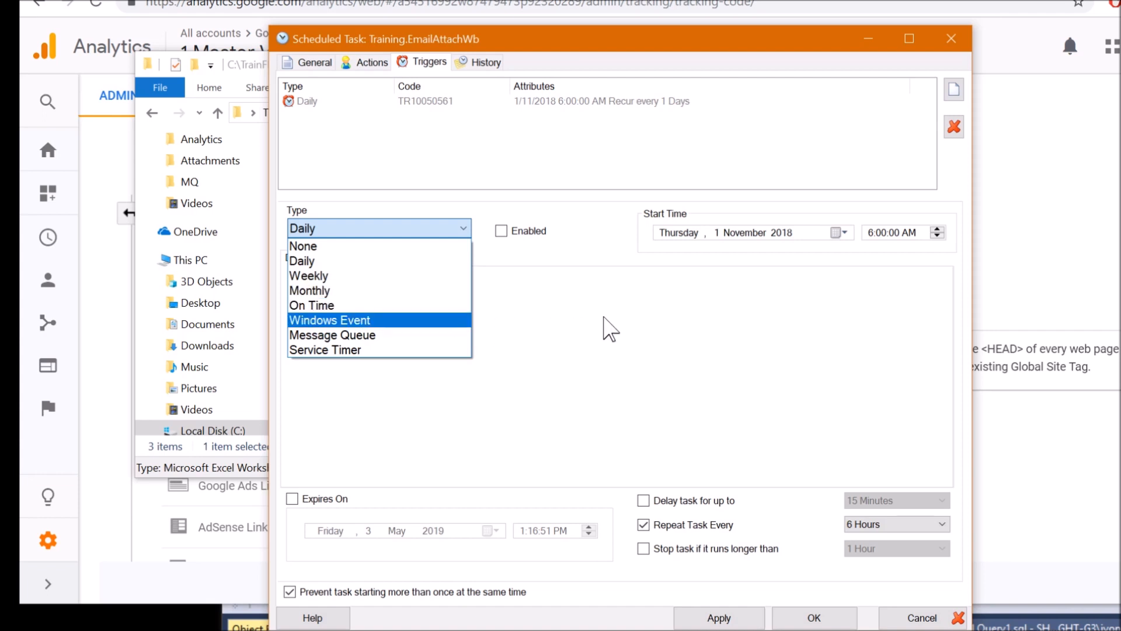
pyautogui.click(598, 295)
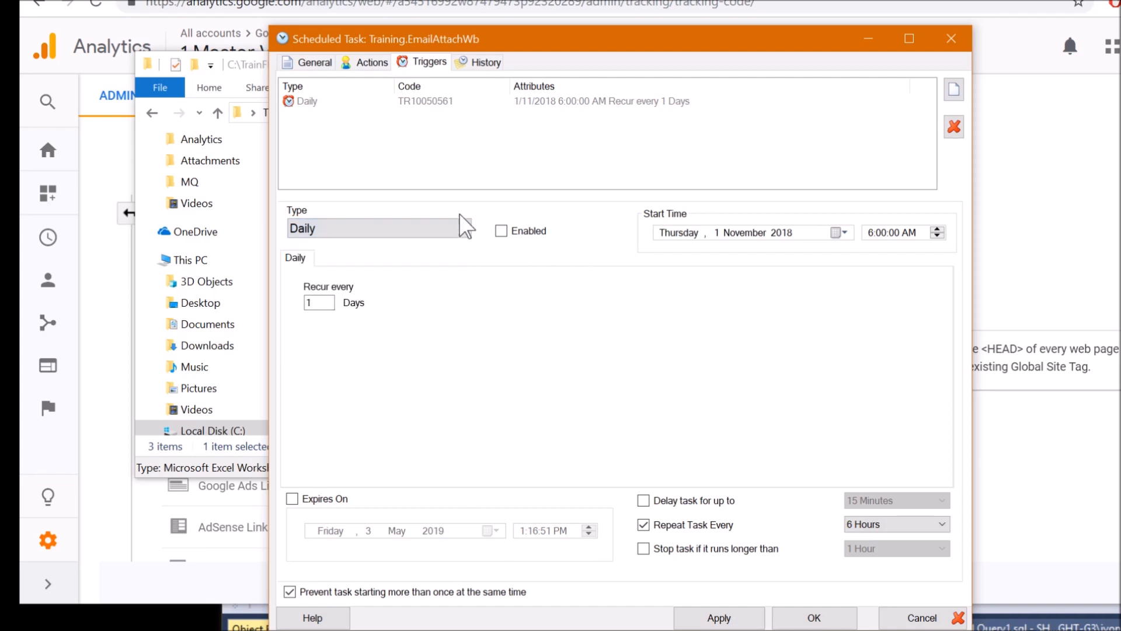
pyautogui.click(457, 231)
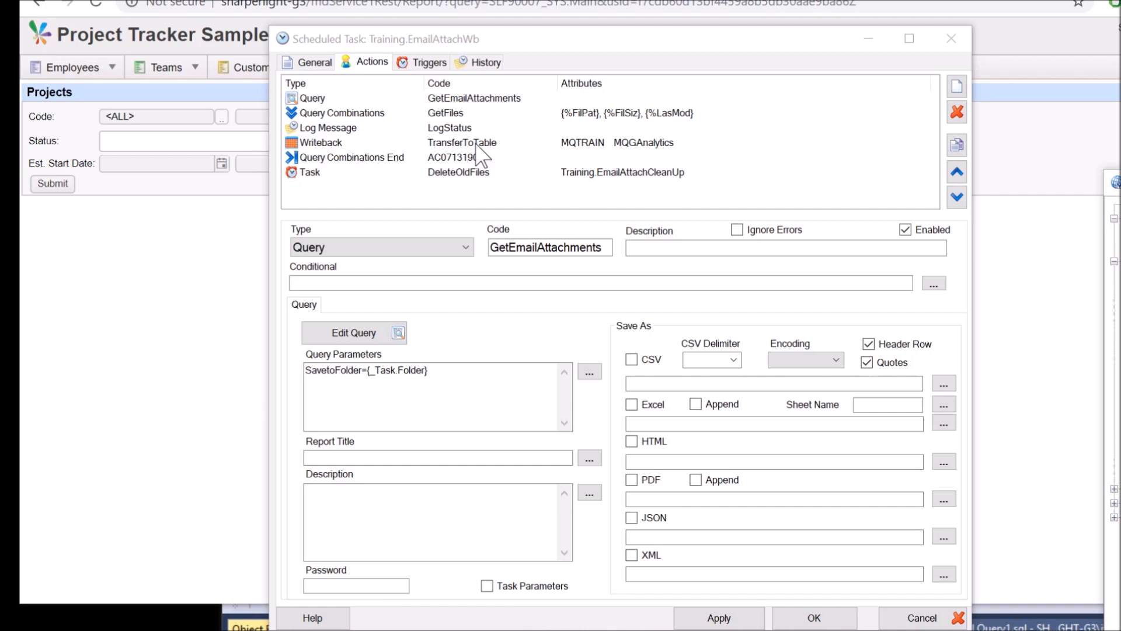
# In the browser's Email Search report, examine the imap gmail.com Host and the email address values
pyautogui.click(205, 295)
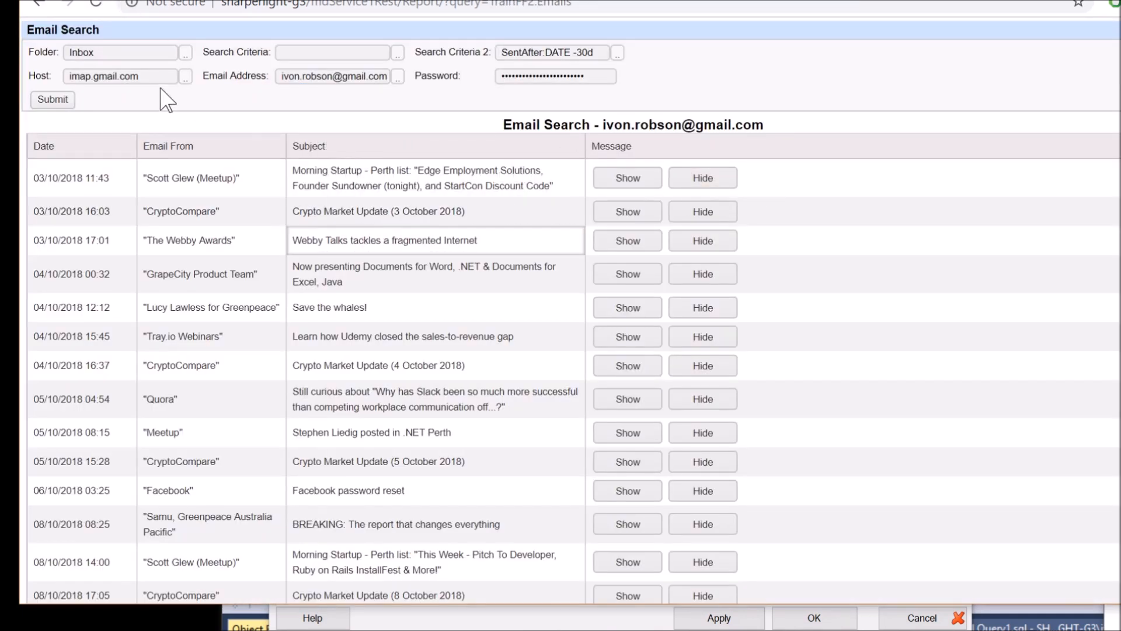
pyautogui.click(137, 80)
pyautogui.moveTo(138, 76); pyautogui.dragTo(92, 76)
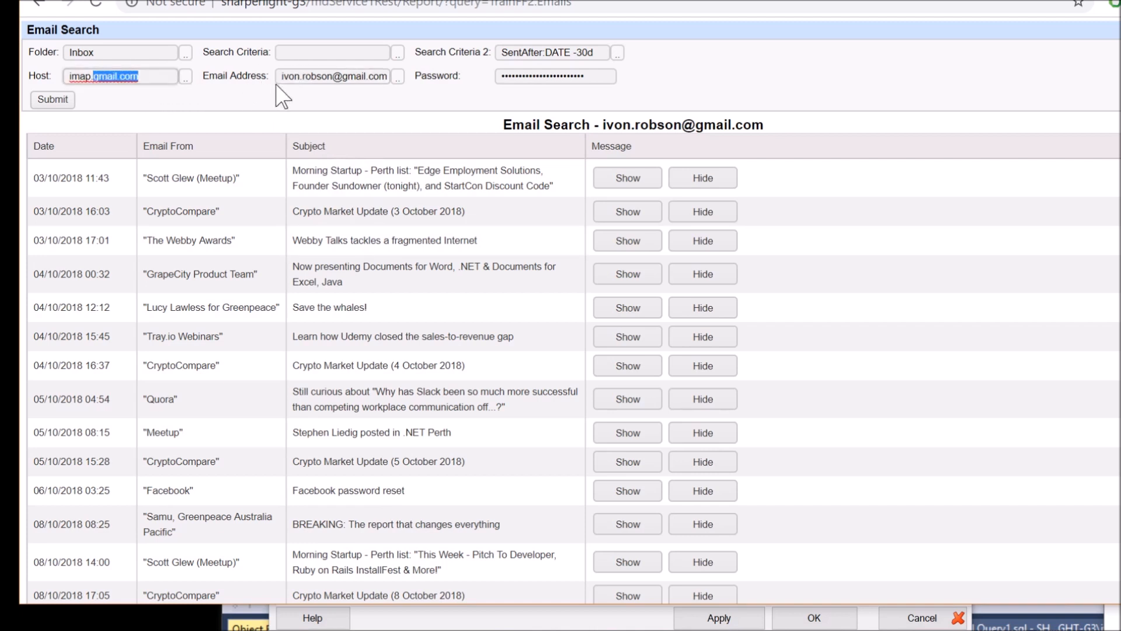
pyautogui.click(136, 82)
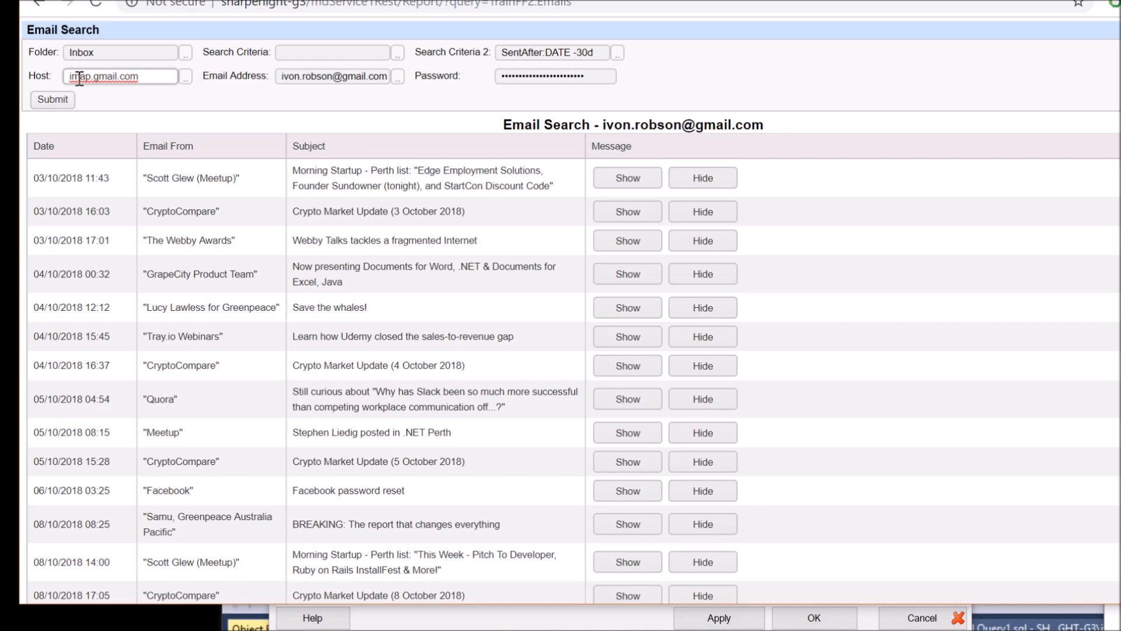
pyautogui.moveTo(91, 79); pyautogui.dragTo(66, 80)
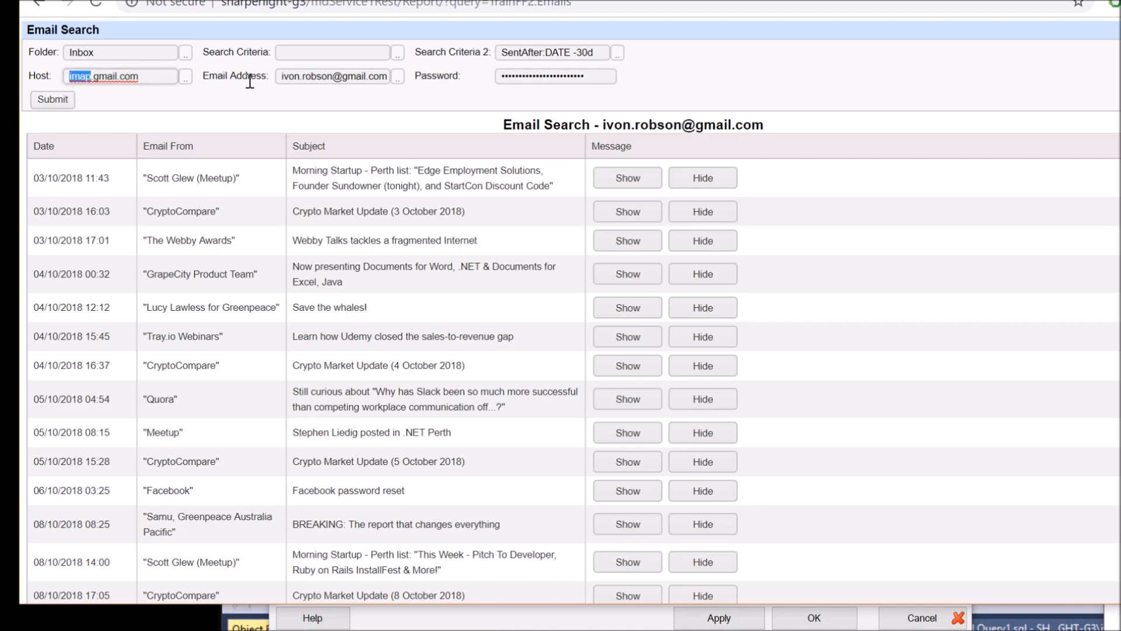
pyautogui.click(299, 78)
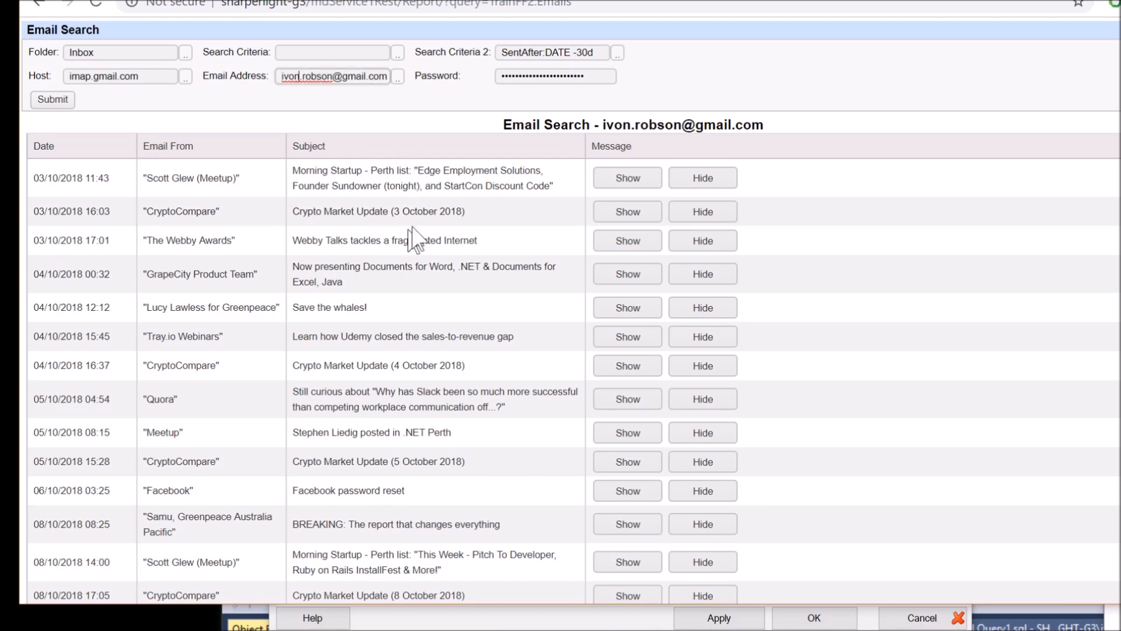
# Inspect the SentAfter DATE -30d search criterion, then show and hide the CryptoCompare message
pyautogui.click(316, 52)
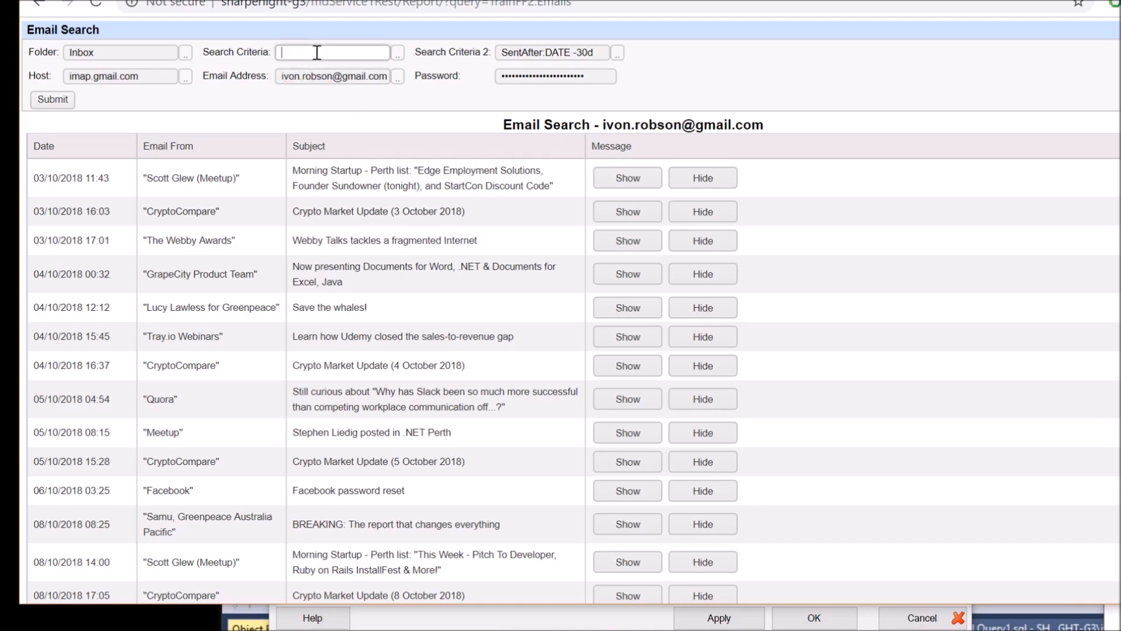
pyautogui.click(542, 52)
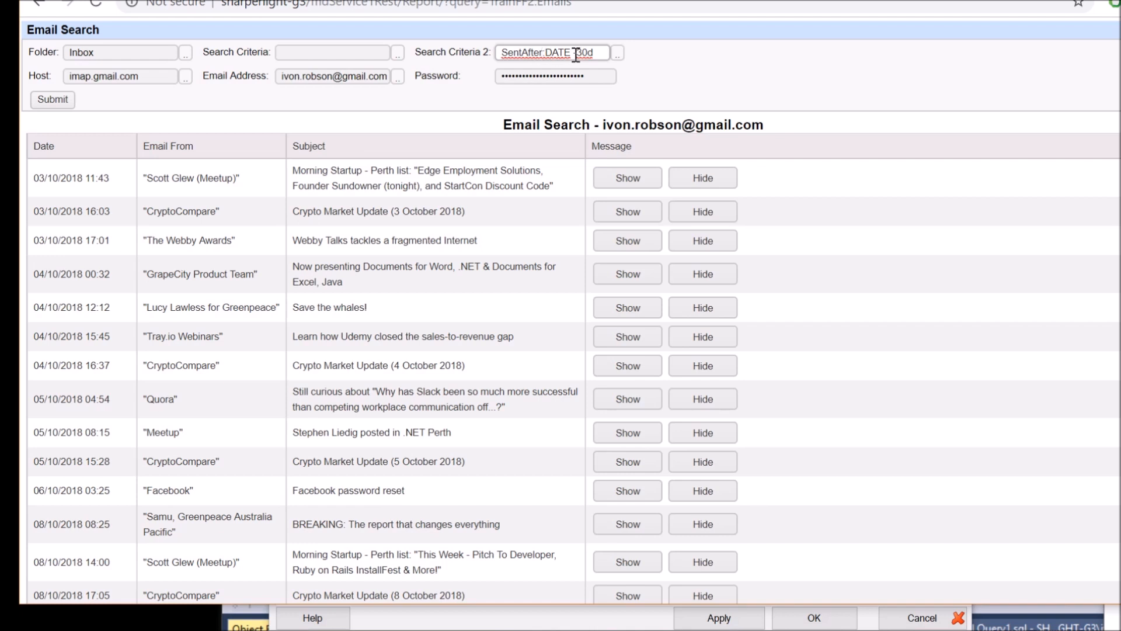
pyautogui.click(566, 54)
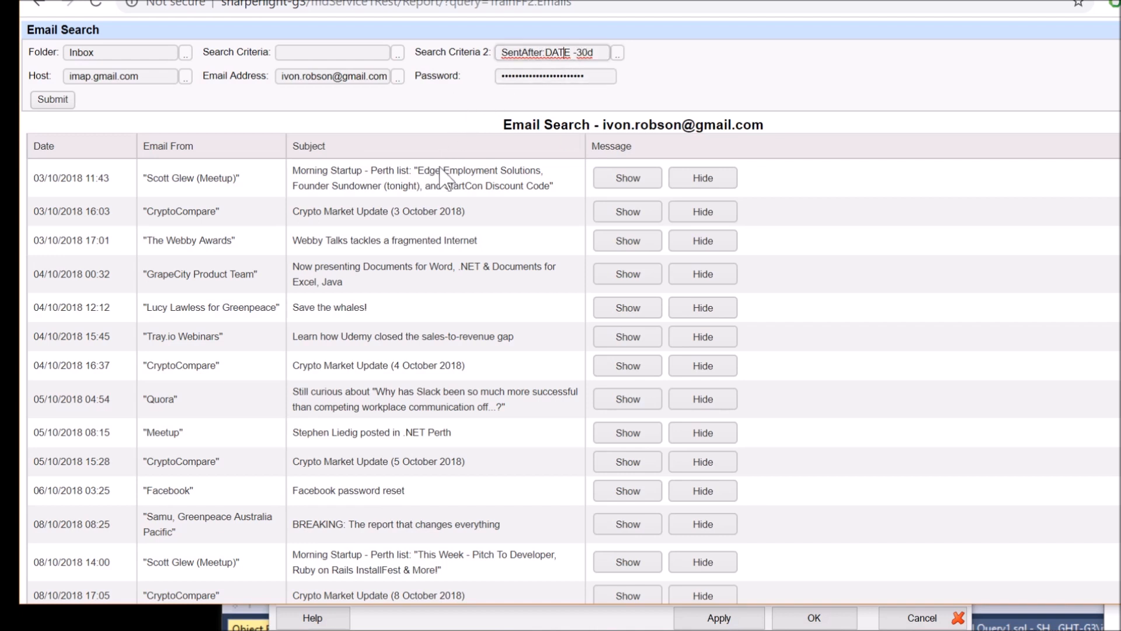
pyautogui.click(628, 214)
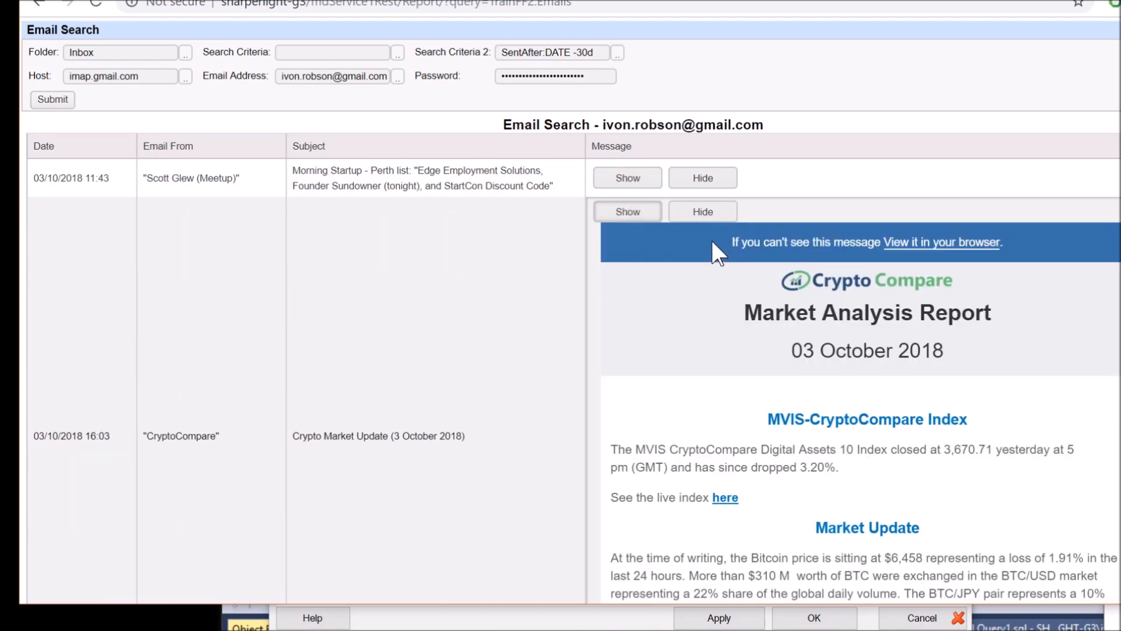
pyautogui.click(706, 212)
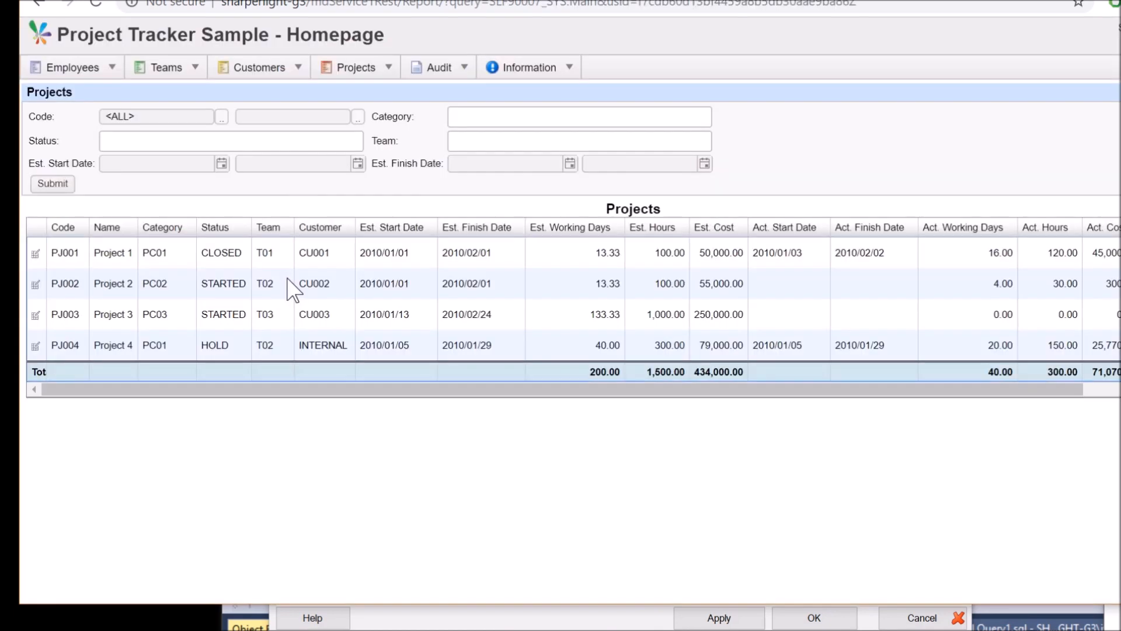
pyautogui.click(292, 283)
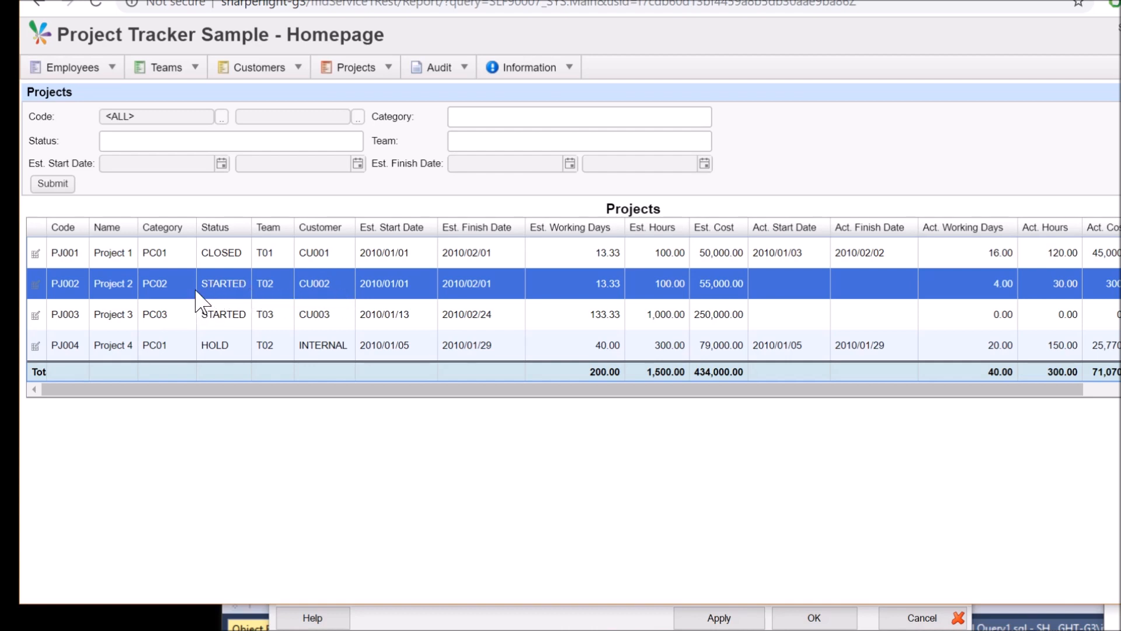
# Review the EmailsGet query combinations and ProjectUpdate writeback actions, including the Project parameter
pyautogui.moveTo(205, 284); pyautogui.dragTo(234, 286)
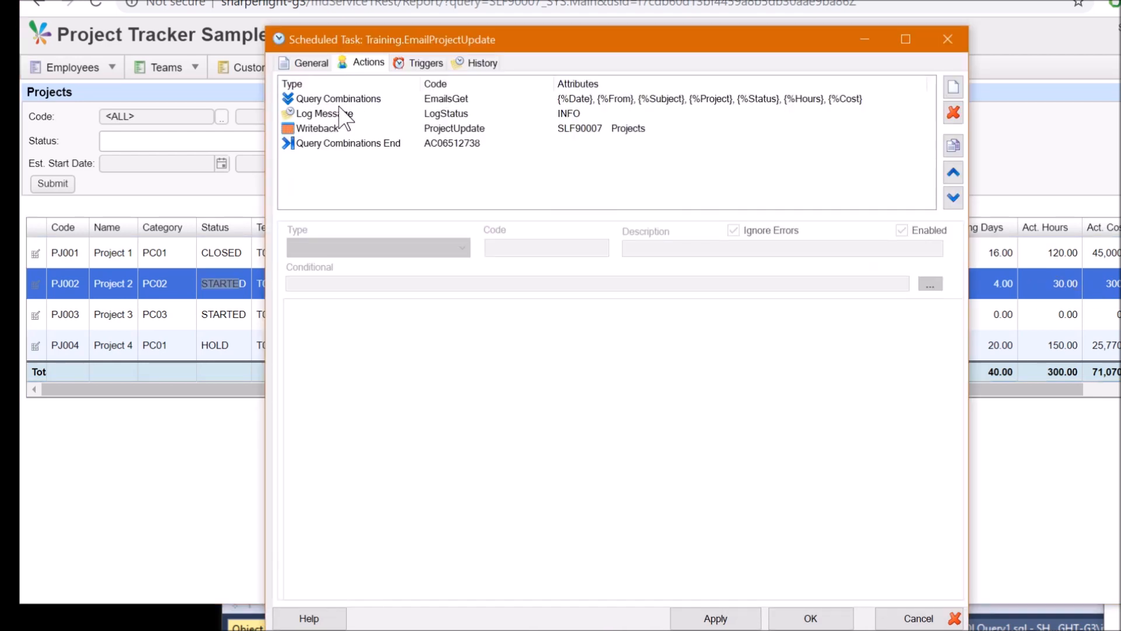
pyautogui.click(362, 100)
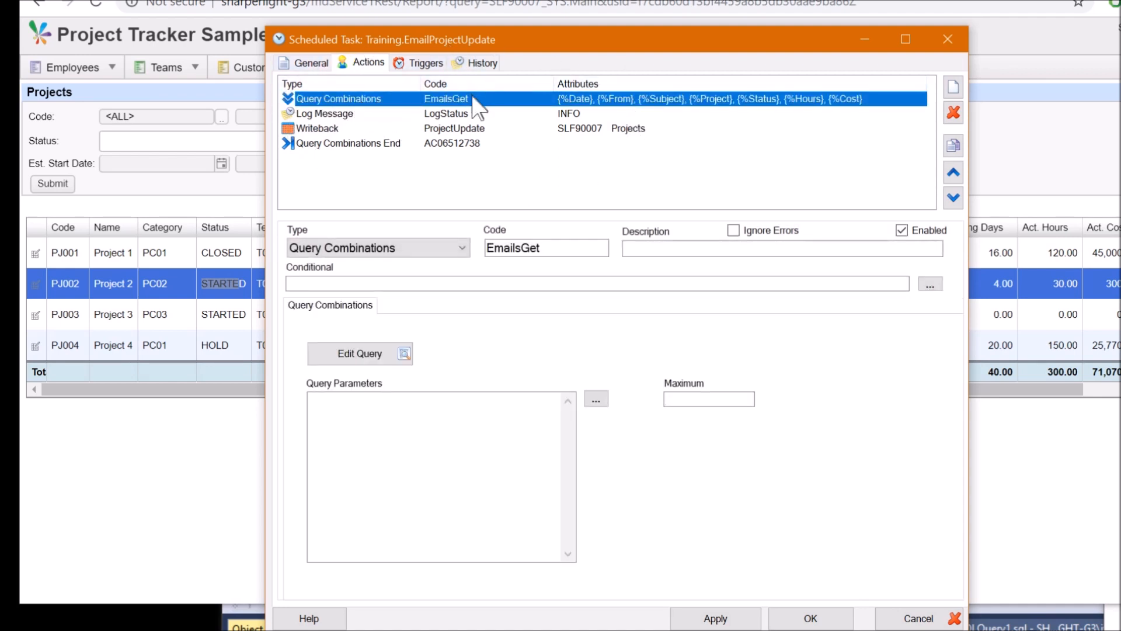
pyautogui.click(468, 129)
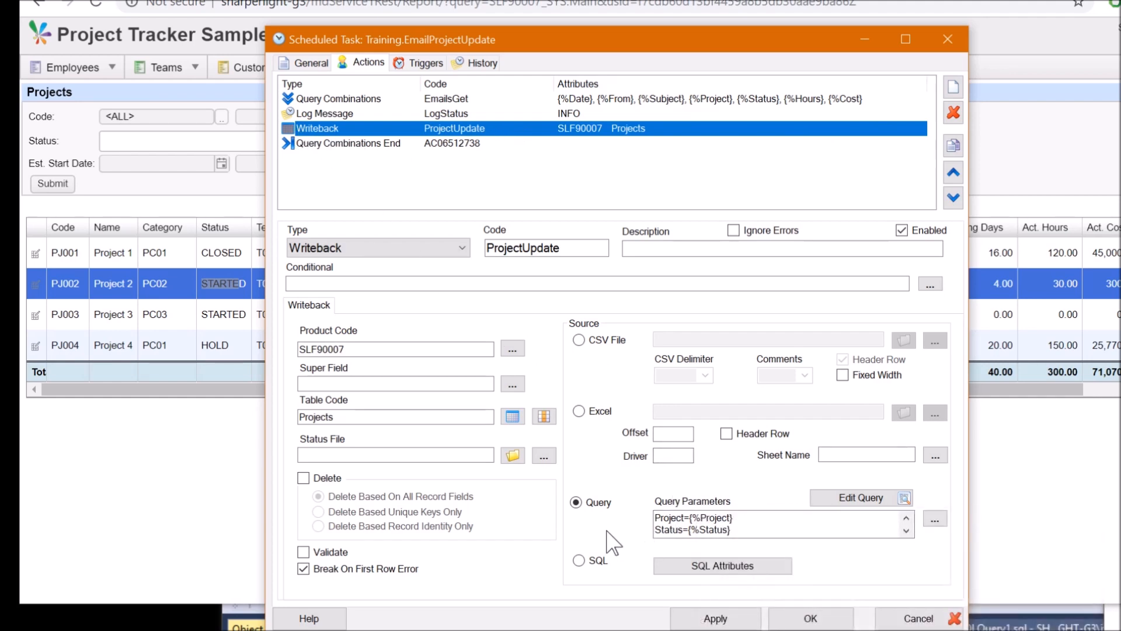
pyautogui.moveTo(734, 518); pyautogui.dragTo(638, 506)
pyautogui.click(760, 529)
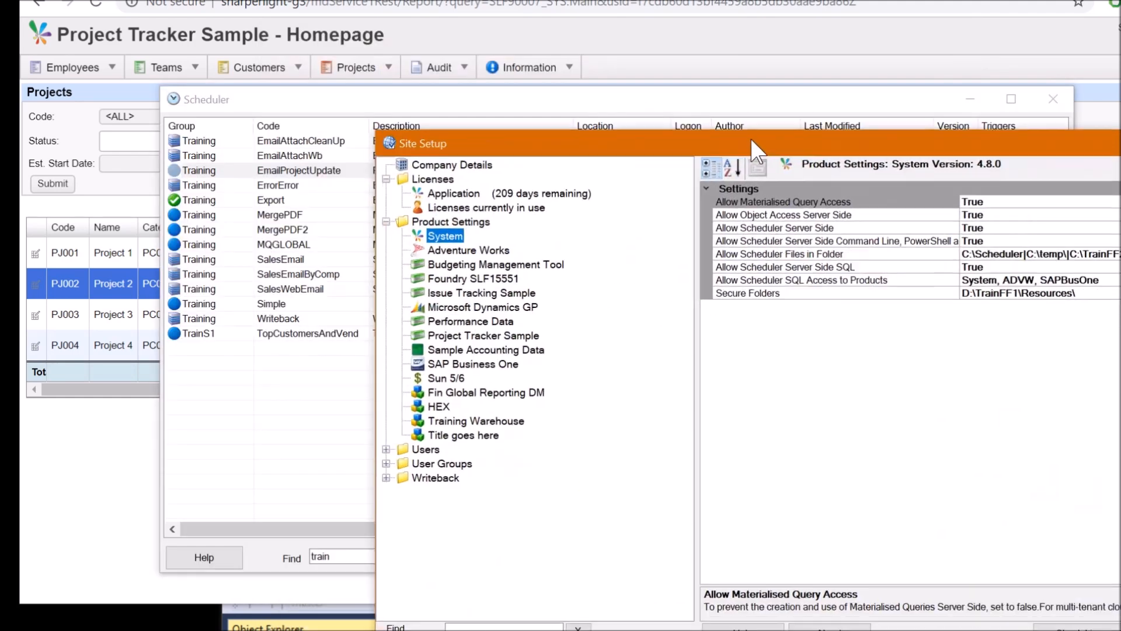
pyautogui.moveTo(751, 138); pyautogui.dragTo(475, 41)
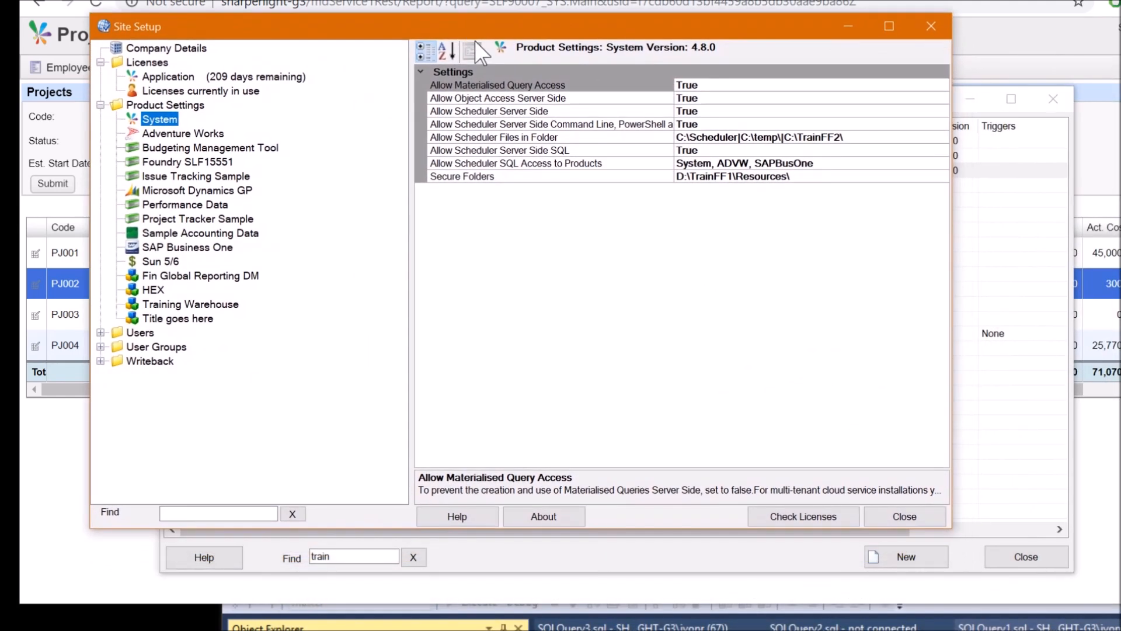
# Check the Allow Scheduler Files in Folder setting, highlighting C:\TrainFF2\ among the allowed folders
pyautogui.click(523, 138)
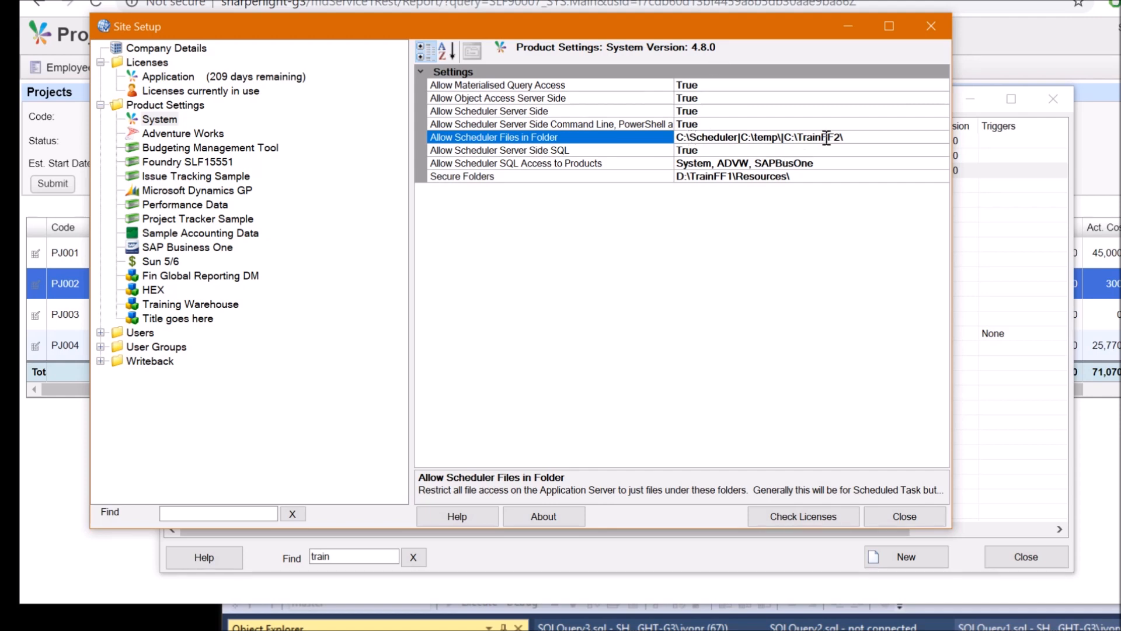
pyautogui.moveTo(848, 139); pyautogui.dragTo(788, 141)
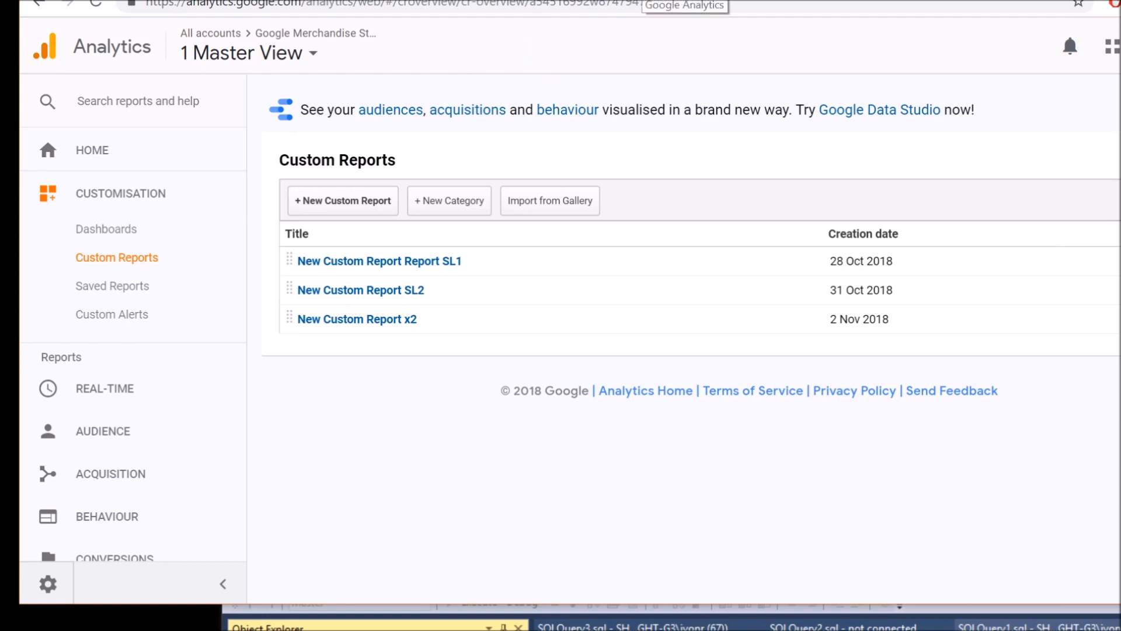
# View the Google Analytics calendar and New Users line chart reports, then return to the Scheduler list
pyautogui.click(642, 0)
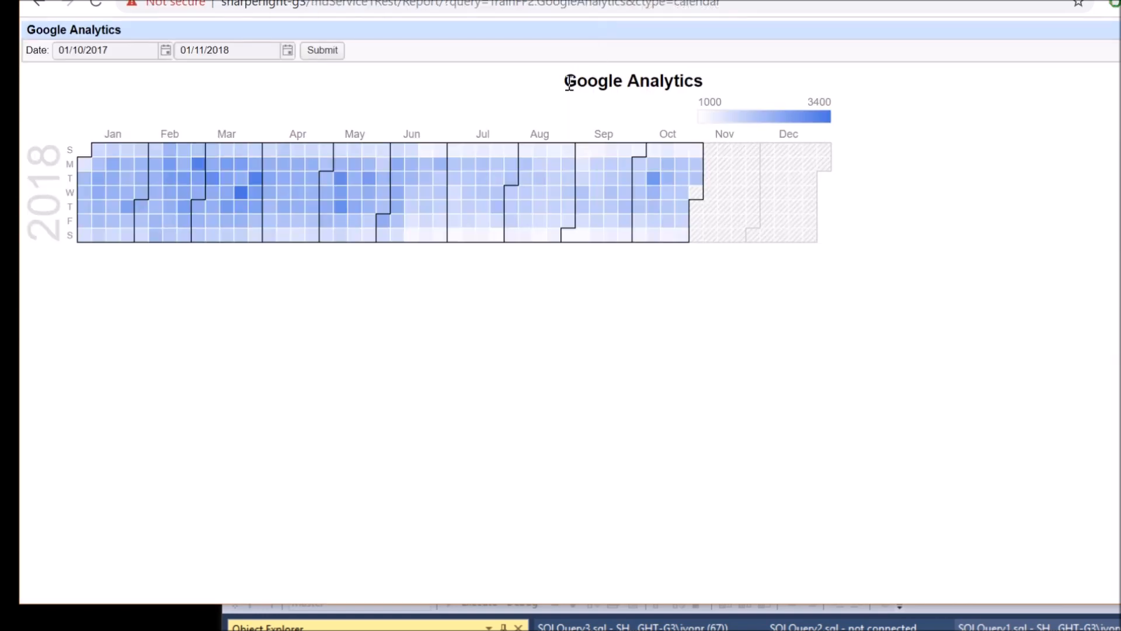
pyautogui.click(432, 0)
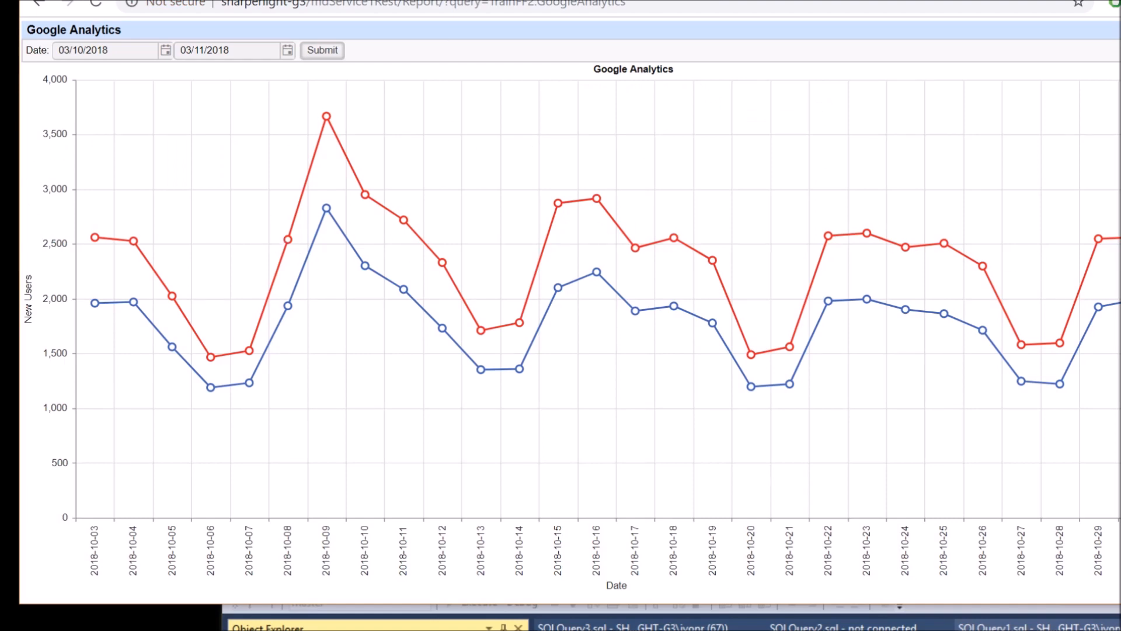
pyautogui.hotkey('alt', 'Tab')
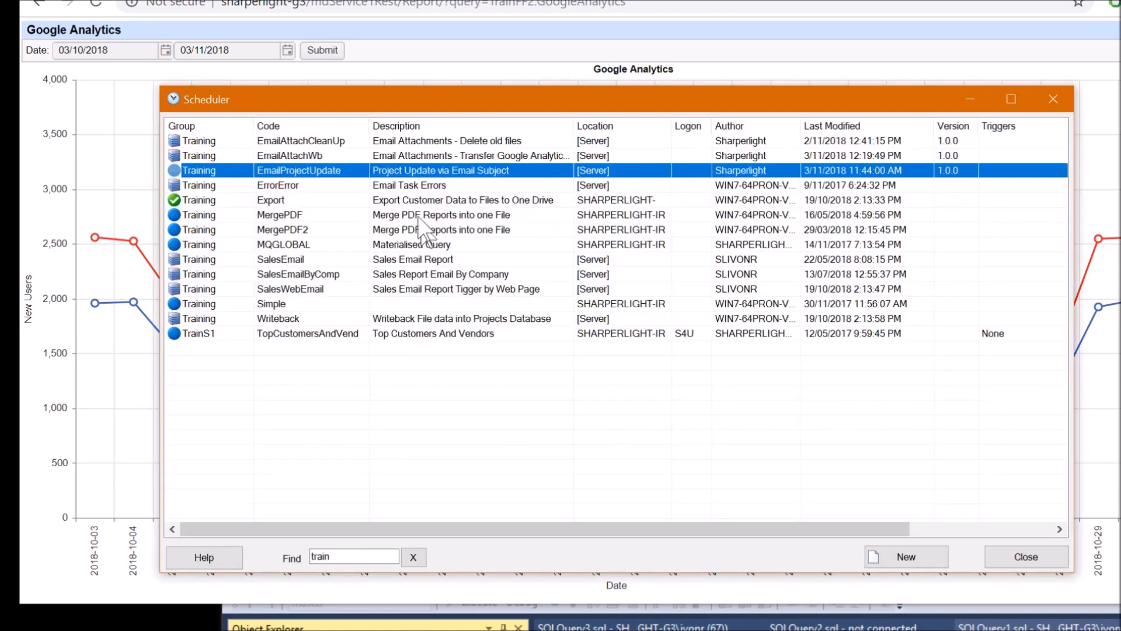
# Open EmailAttachWb and step through LogStatus, GetEmailAttachments, GetFiles and TransferToTable actions
pyautogui.doubleClick(325, 151)
pyautogui.click(365, 129)
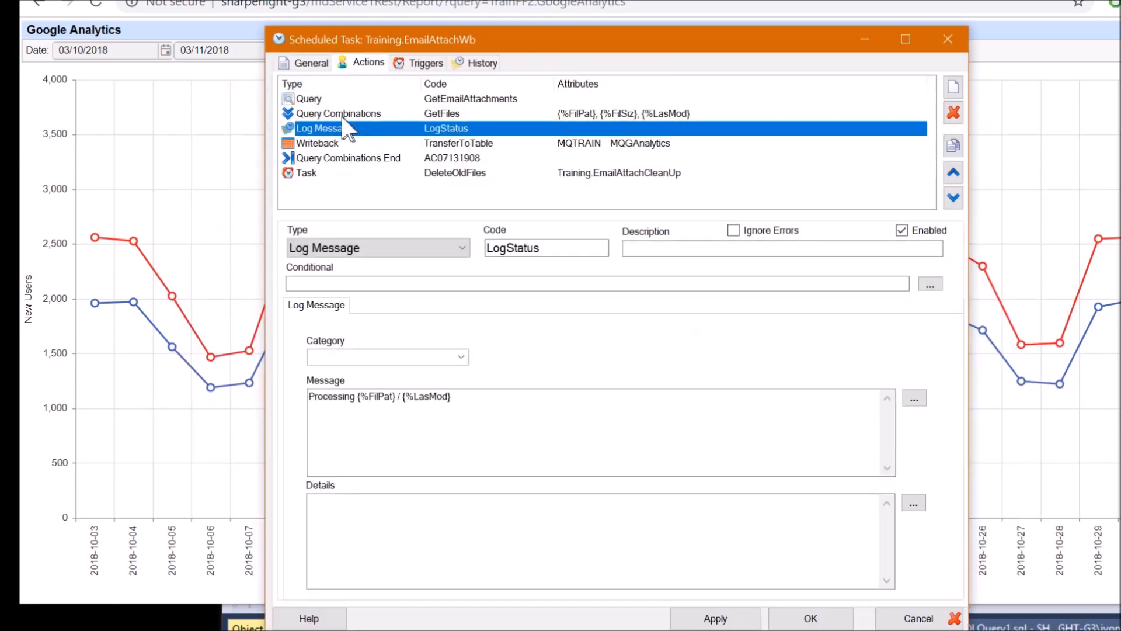
pyautogui.click(459, 99)
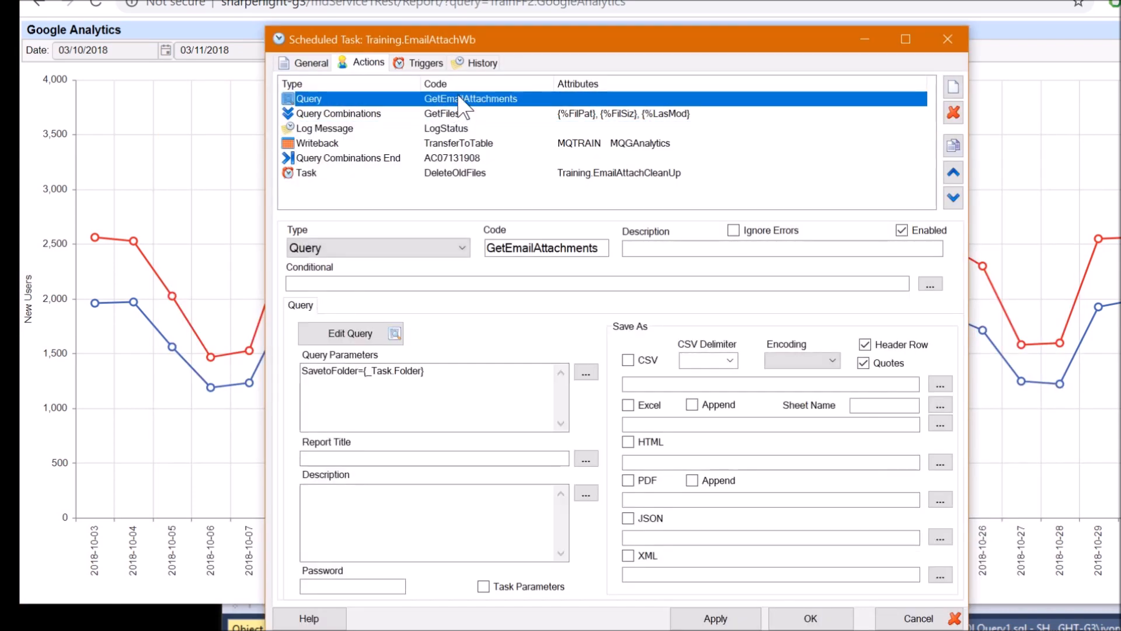
pyautogui.click(488, 116)
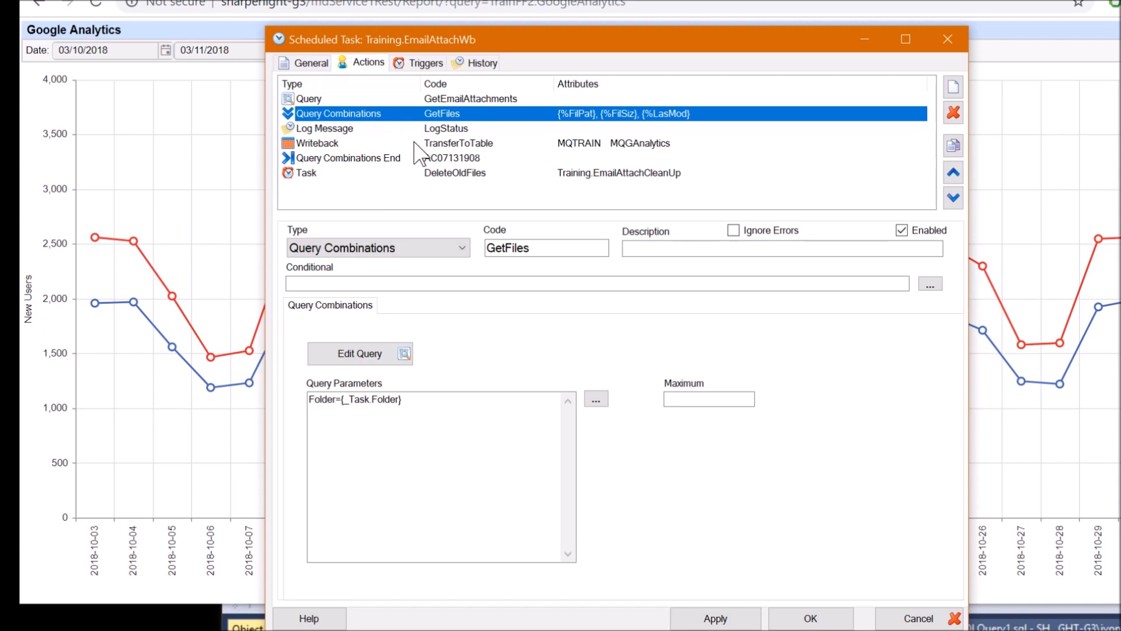
pyautogui.click(417, 143)
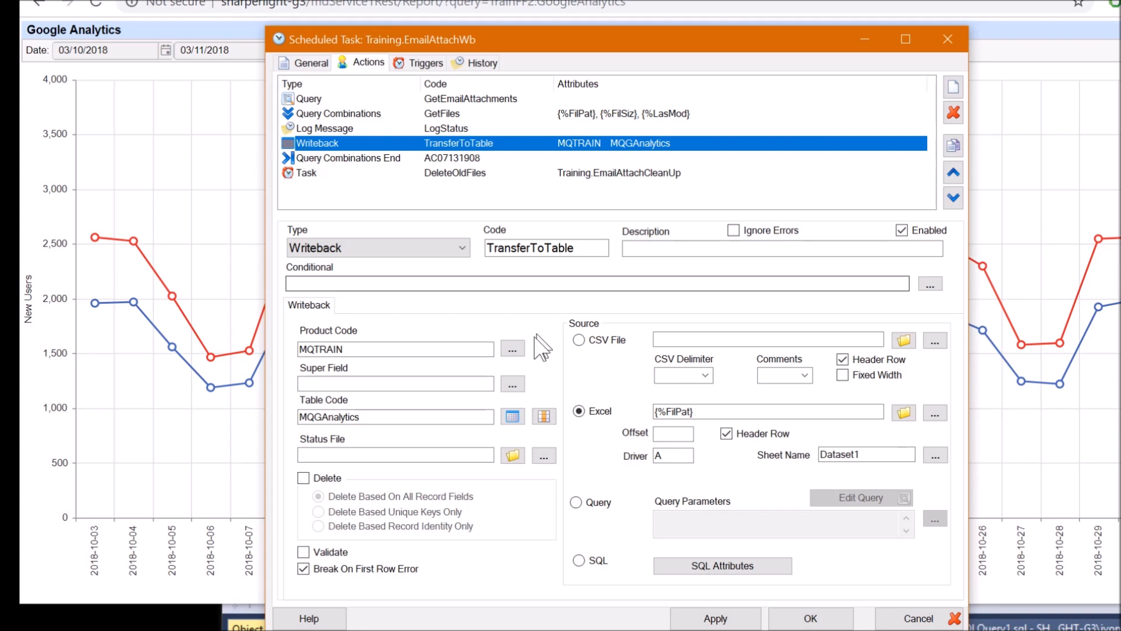
# Inspect the MQGAnalytics table code, Excel source file and the Date field's conversion expression mapping
pyautogui.click(366, 417)
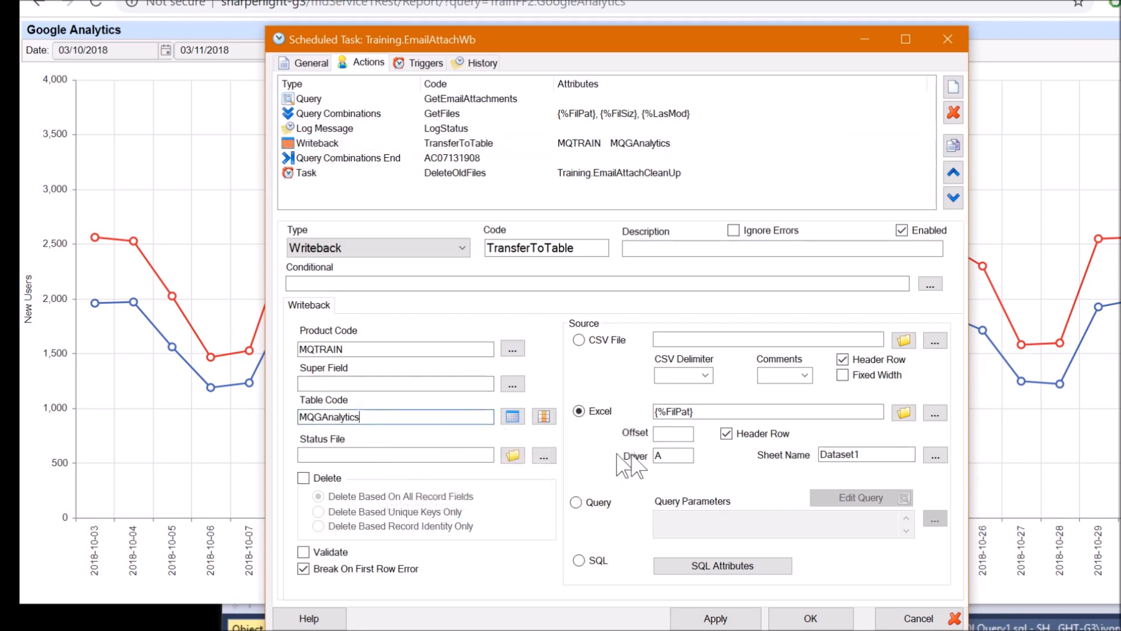
pyautogui.click(742, 414)
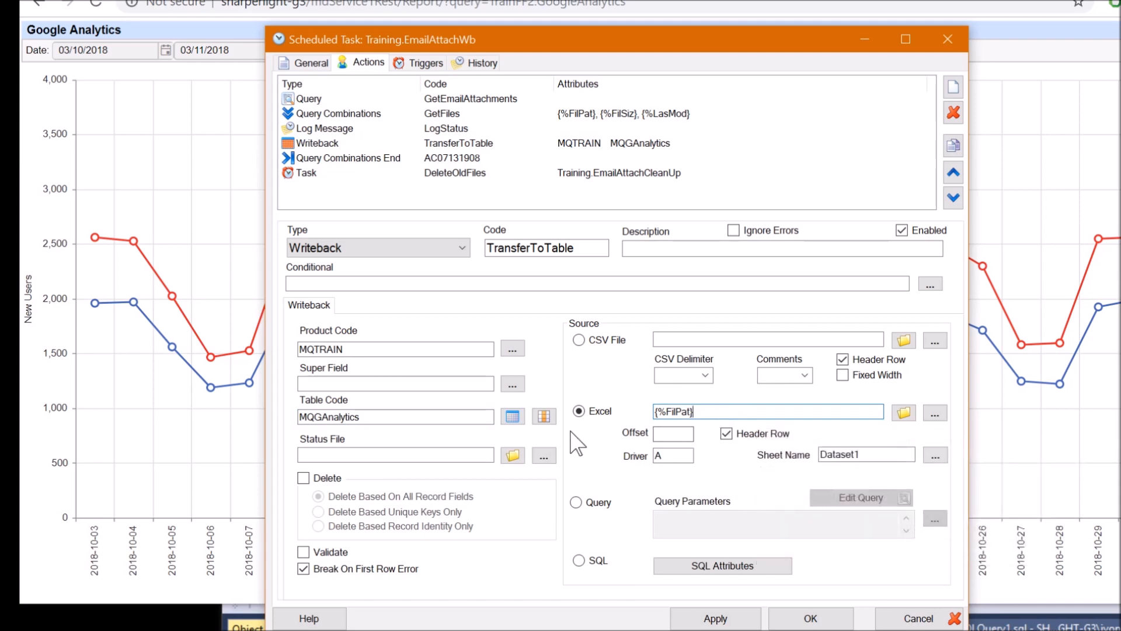
pyautogui.click(543, 417)
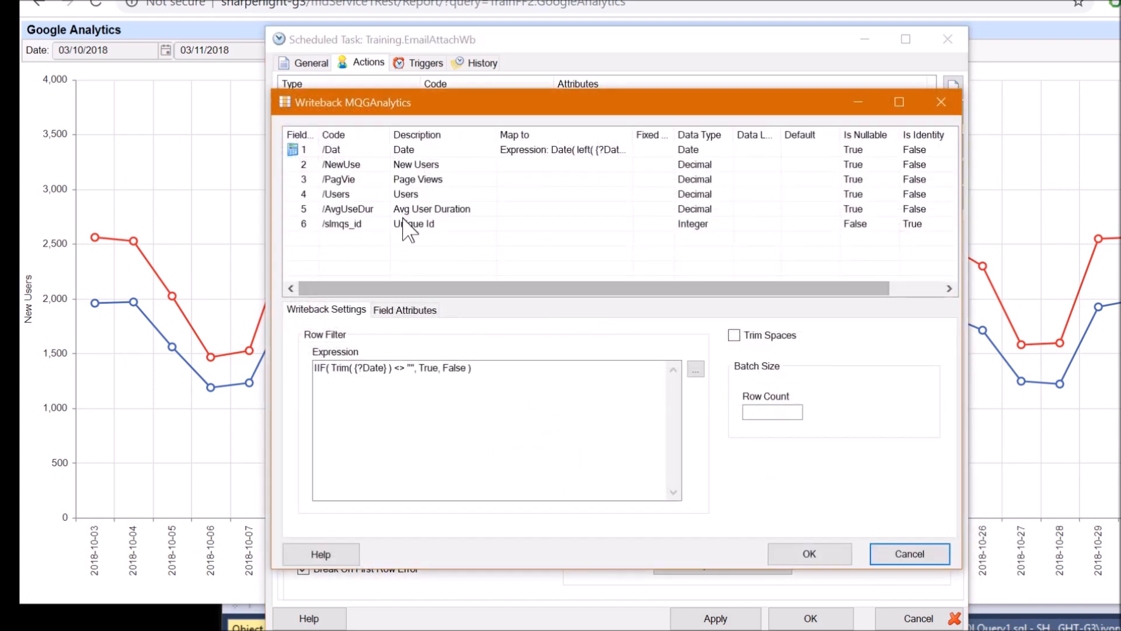
pyautogui.click(415, 152)
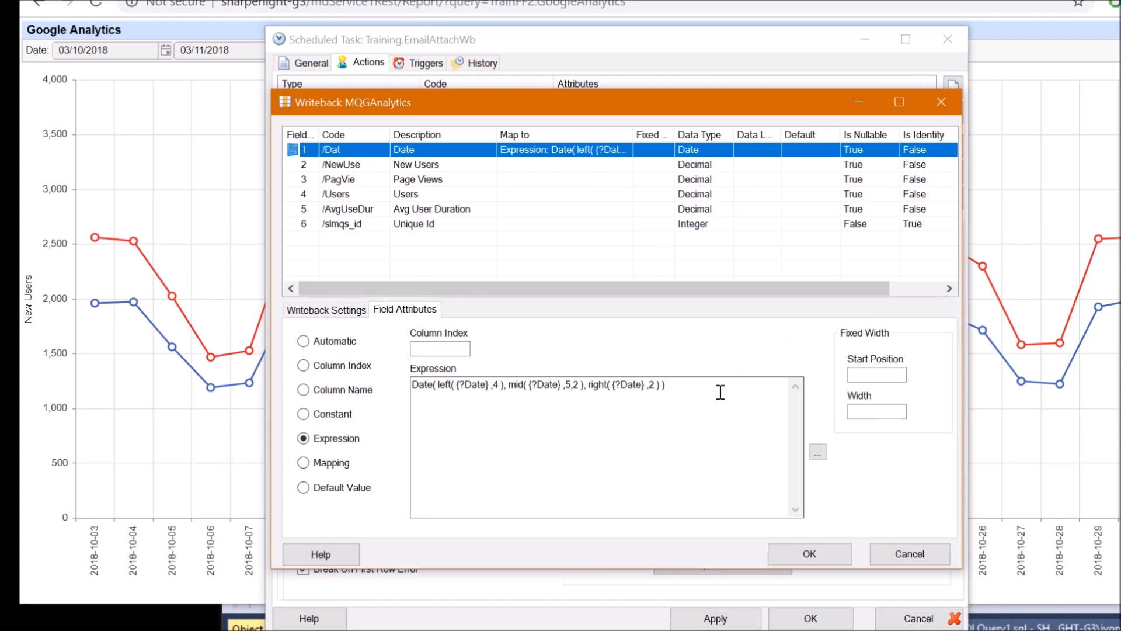
pyautogui.moveTo(720, 389); pyautogui.dragTo(391, 379)
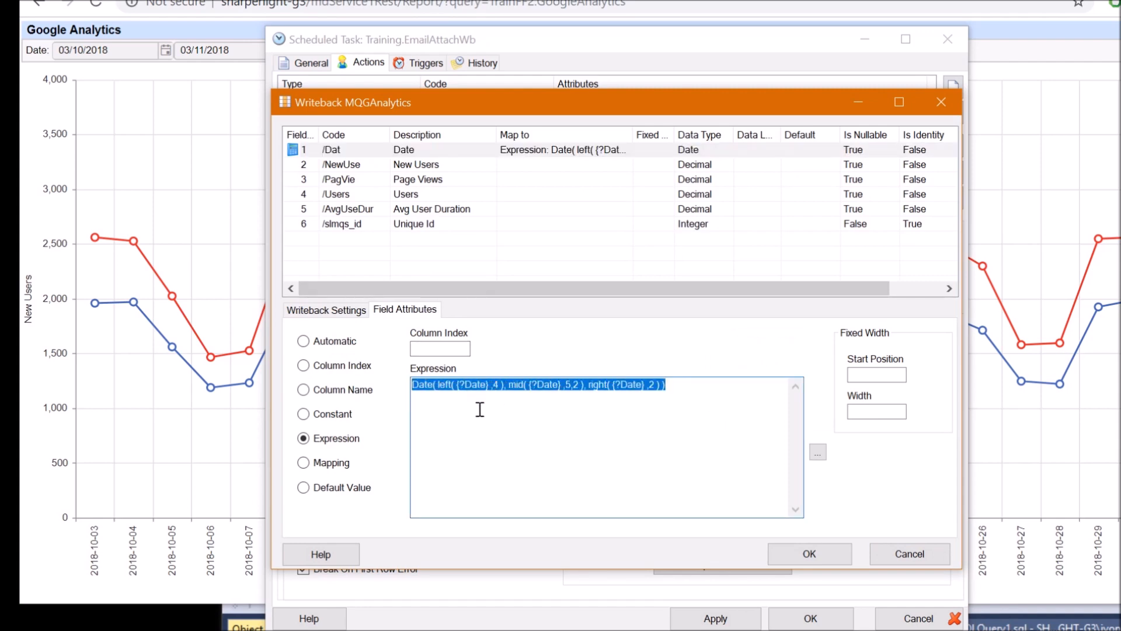
pyautogui.press('Escape')
pyautogui.click(328, 102)
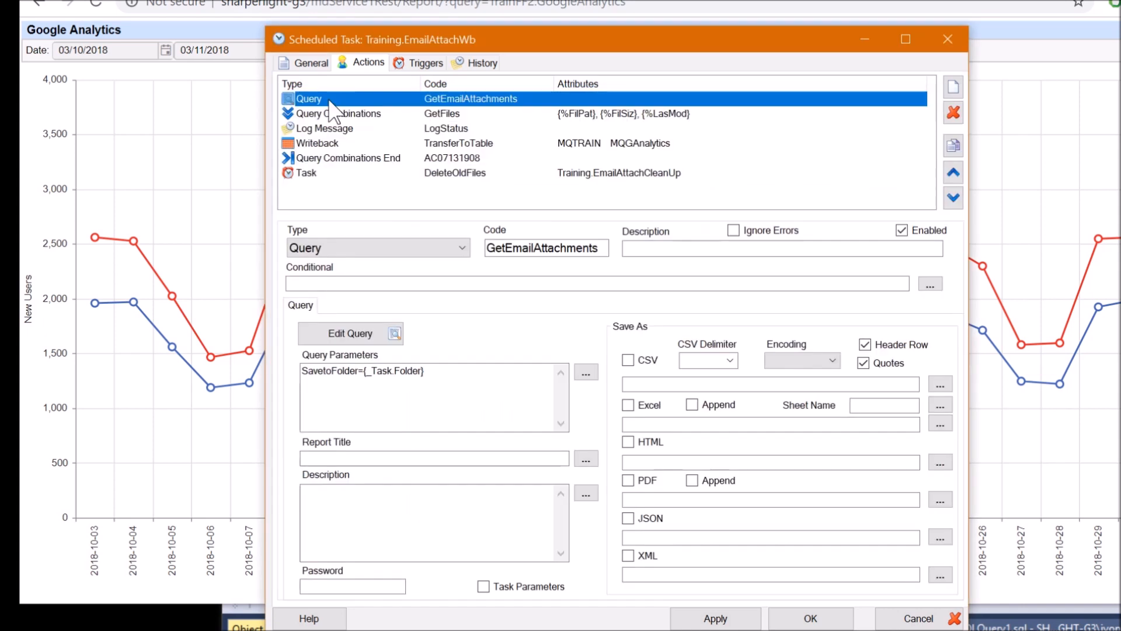